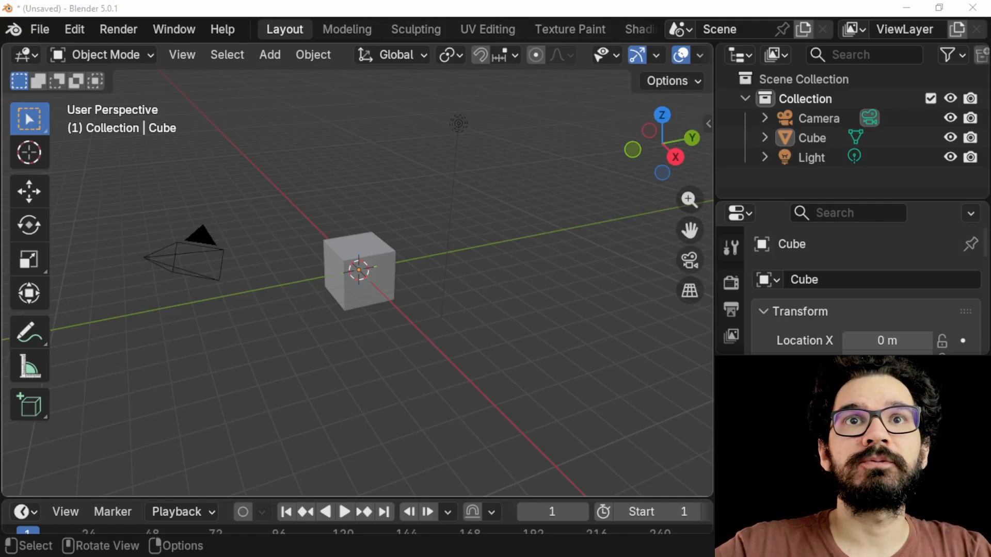
# Delete all the default objects (camera, cube and light) from the scene.
pyautogui.click(458, 123)
pyautogui.press('KP_1')
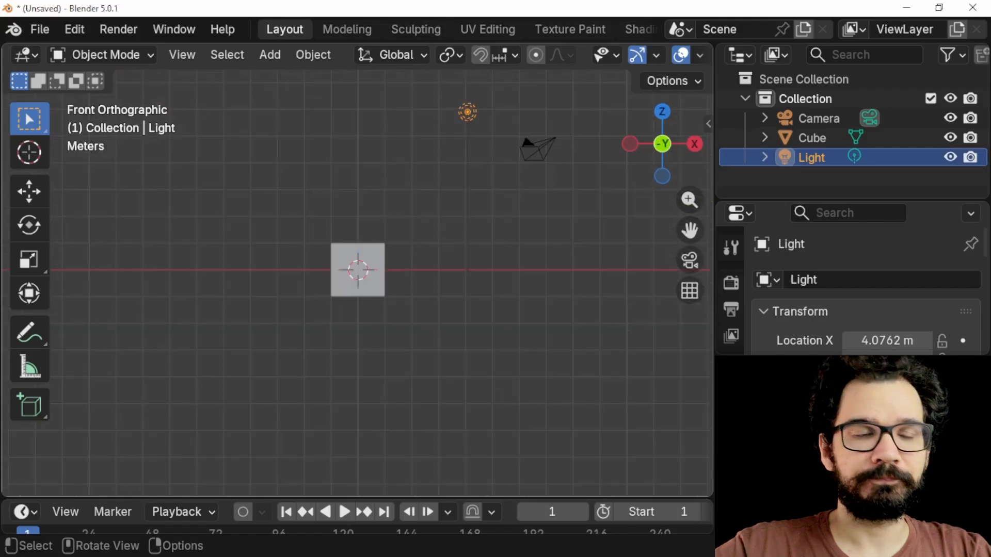
pyautogui.moveTo(599, 118)
pyautogui.mouseDown(button='middle')
pyautogui.moveTo(635, 98)
pyautogui.moveTo(516, 124)
pyautogui.moveTo(563, 85)
pyautogui.moveTo(612, 95)
pyautogui.moveTo(524, 103)
pyautogui.moveTo(625, 109)
pyautogui.moveTo(596, 106)
pyautogui.mouseUp(button='middle')
pyautogui.scroll(5, 611, 95)
pyautogui.moveTo(361, 282); pyautogui.dragTo(349, 281, button='middle')
pyautogui.click(349, 281)
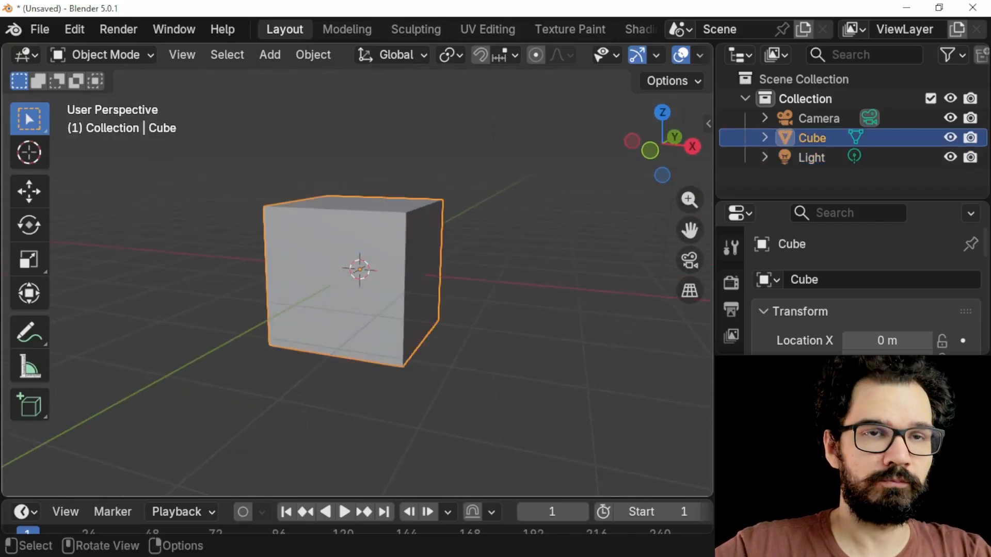
pyautogui.press('a')
pyautogui.press('Delete')
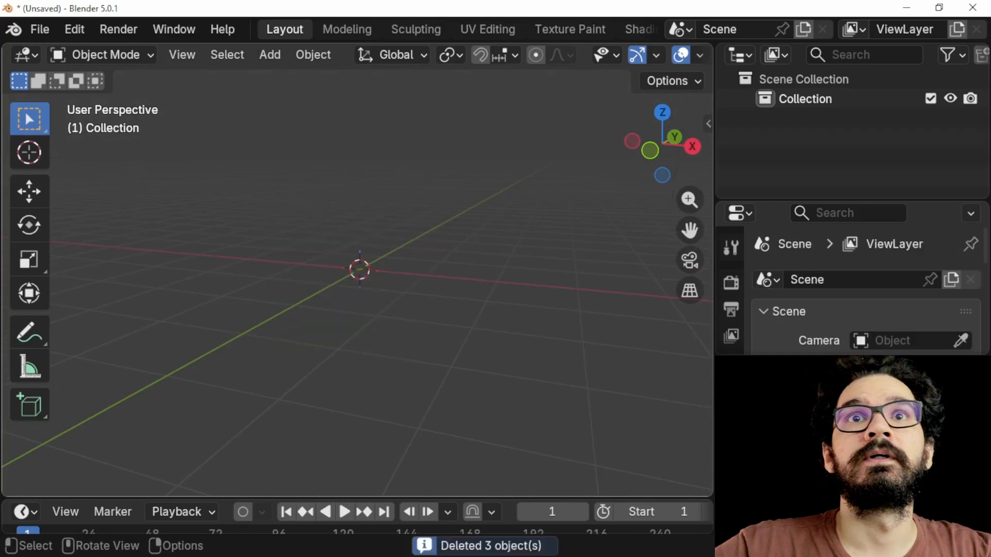
# Switch to the front view and add the dagger picture as a reference image.
pyautogui.moveTo(349, 281)
pyautogui.mouseDown(button='middle')
pyautogui.moveTo(431, 281)
pyautogui.moveTo(312, 281)
pyautogui.moveTo(368, 281)
pyautogui.mouseUp(button='middle')
pyautogui.press('KP_1')
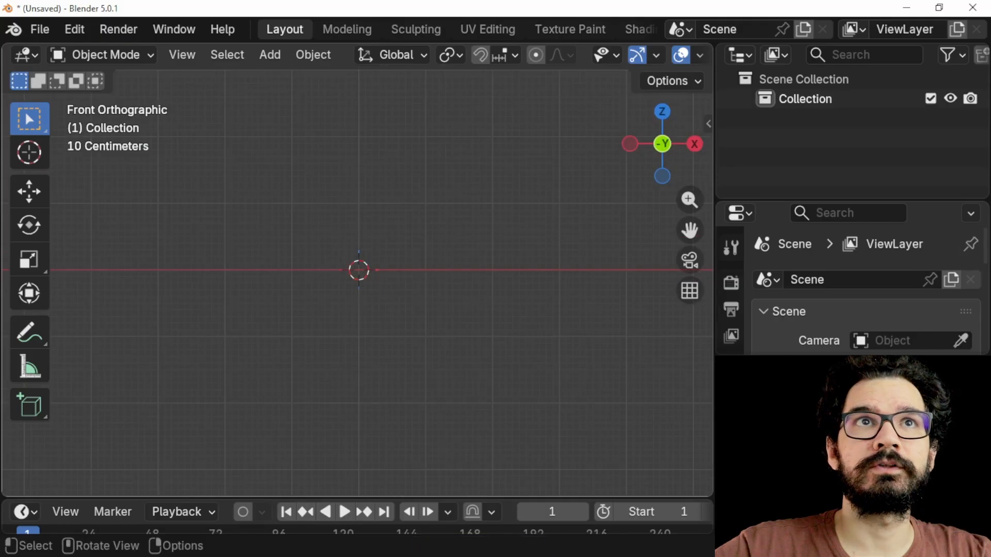
pyautogui.click(182, 54)
pyautogui.moveTo(291, 313)
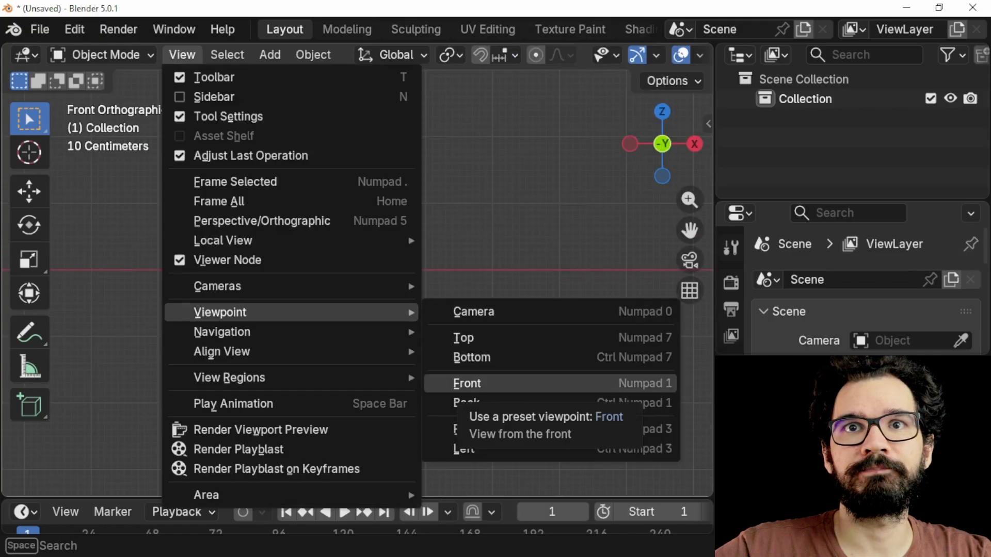
pyautogui.click(467, 384)
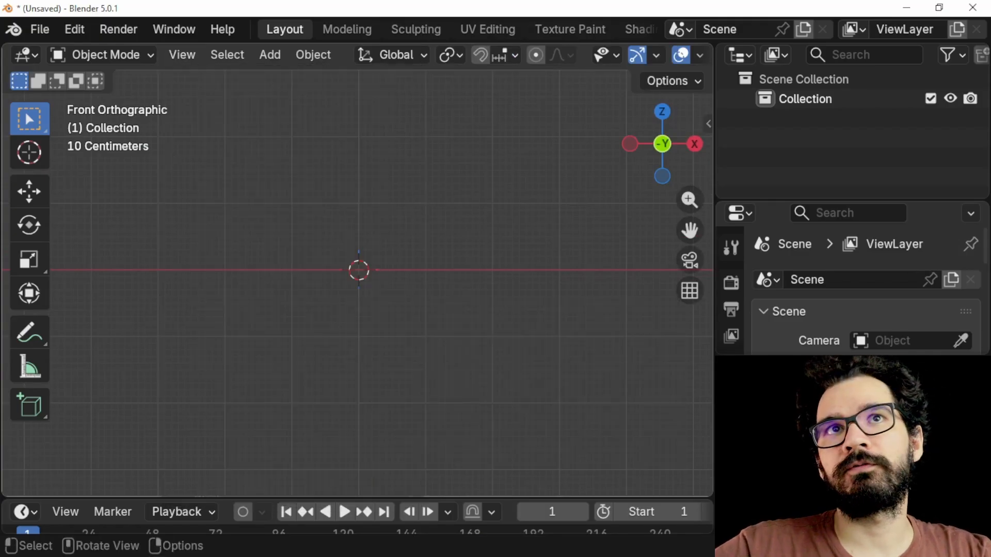
pyautogui.click(269, 54)
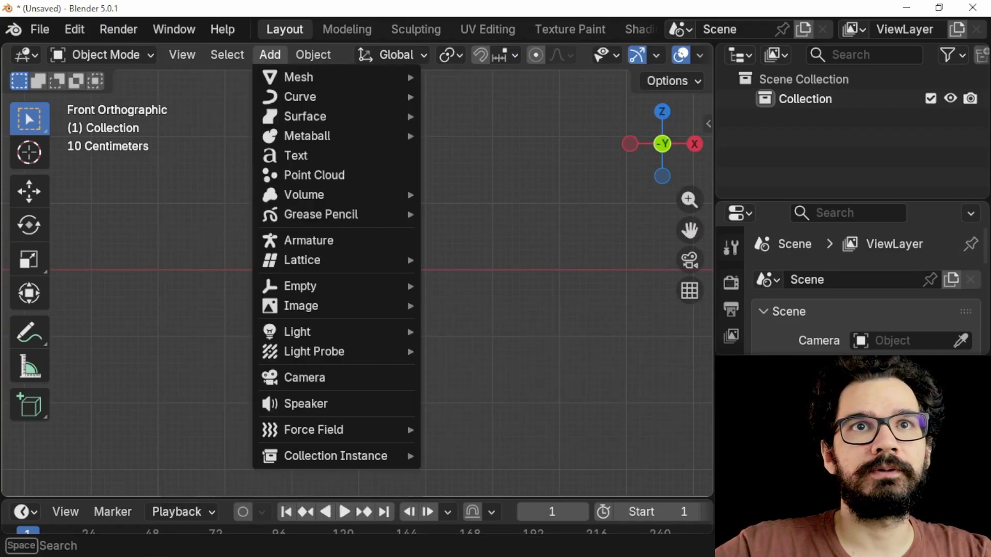
pyautogui.moveTo(310, 305)
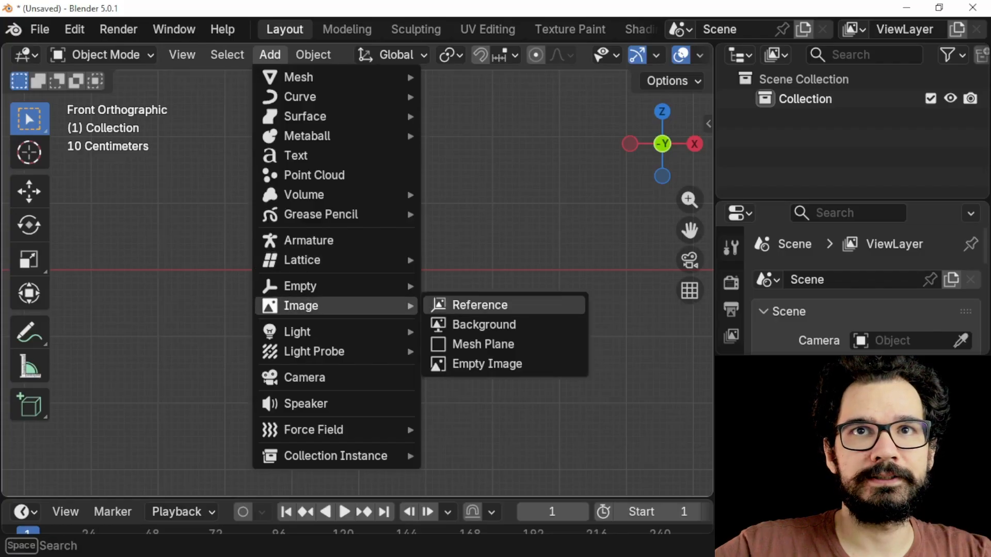
pyautogui.click(478, 305)
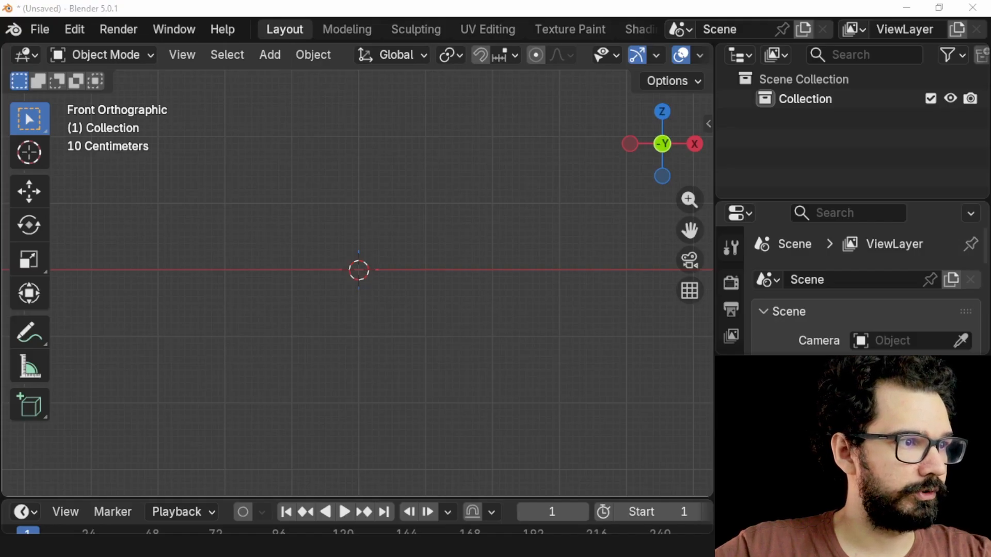
pyautogui.press('Return')
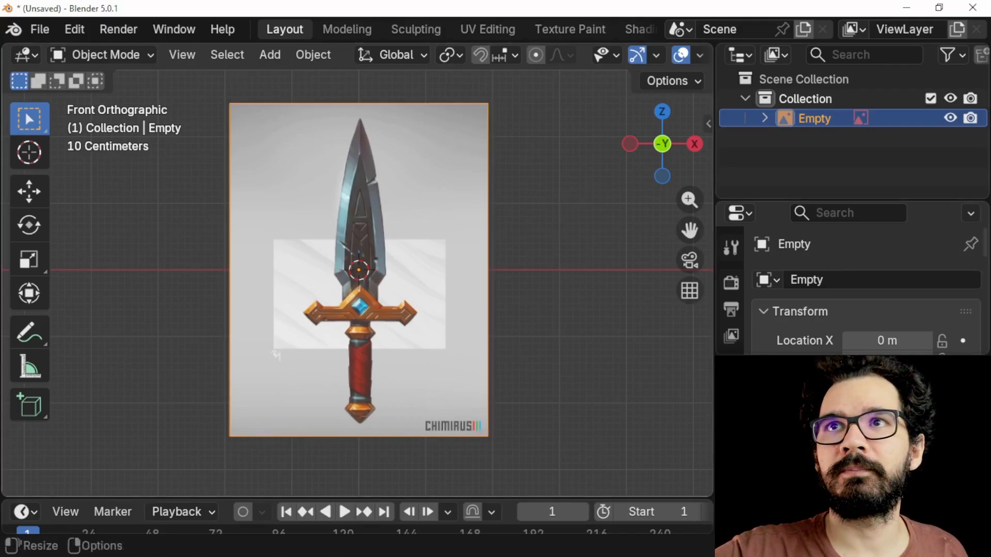
# Set the reference image's depth to Front and its side to Front in the image data properties.
pyautogui.click(861, 118)
pyautogui.scroll(-5, 732, 299)
pyautogui.scroll(-2, 731, 289)
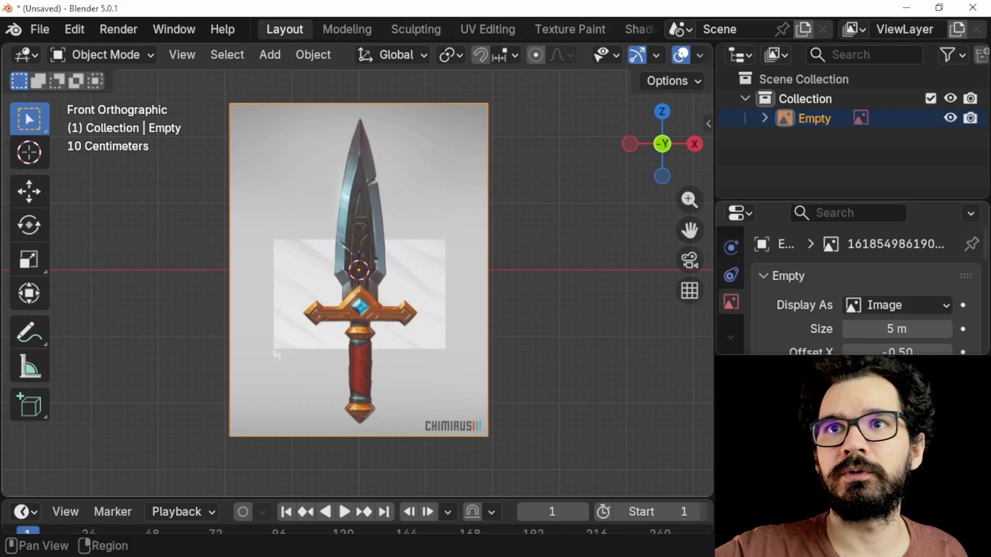
pyautogui.scroll(-2, 867, 289)
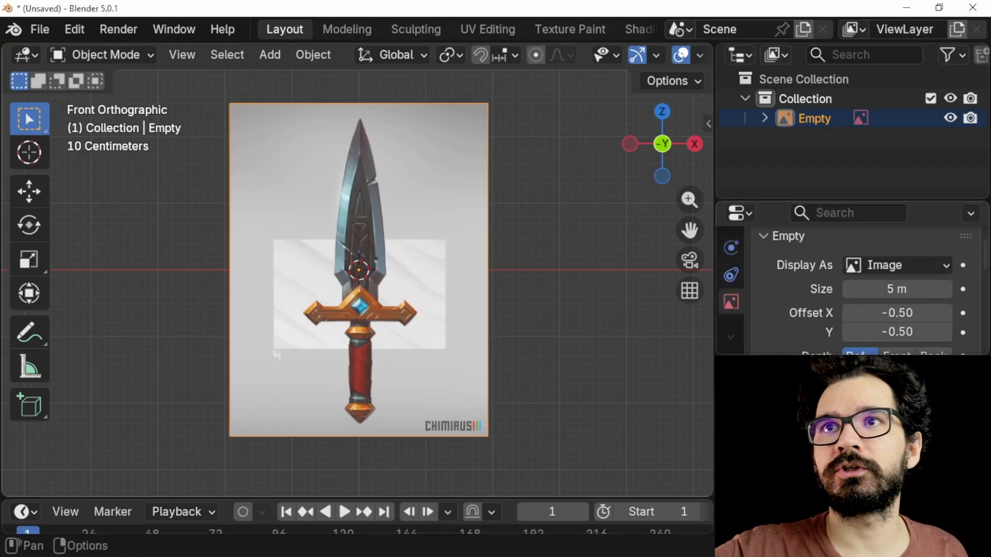
pyautogui.moveTo(857, 200); pyautogui.dragTo(857, 146)
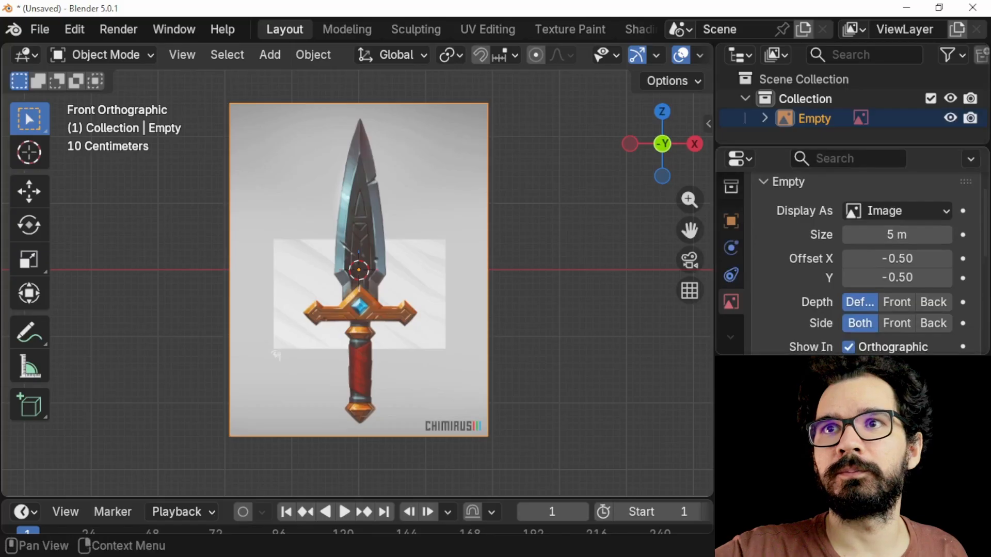
pyautogui.scroll(-2, 867, 268)
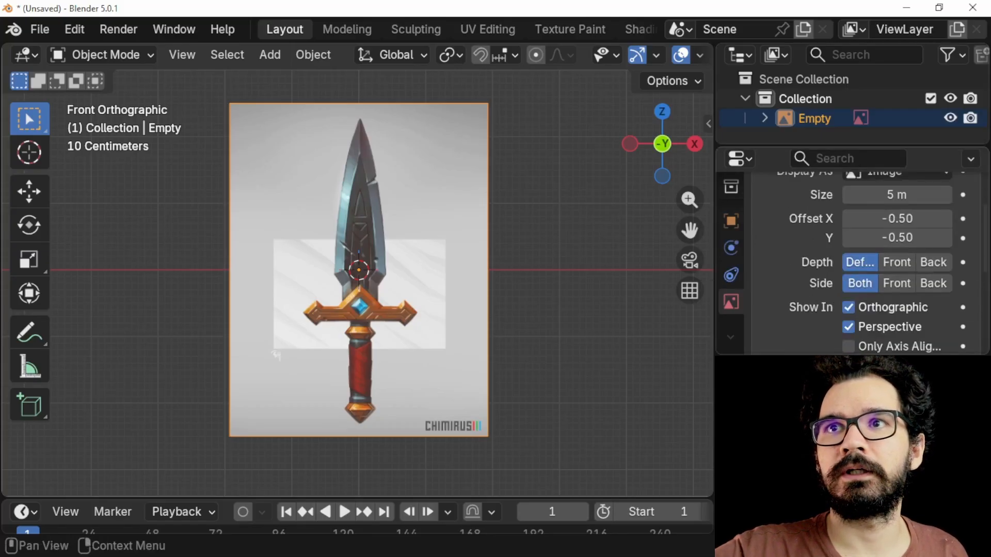
pyautogui.click(897, 263)
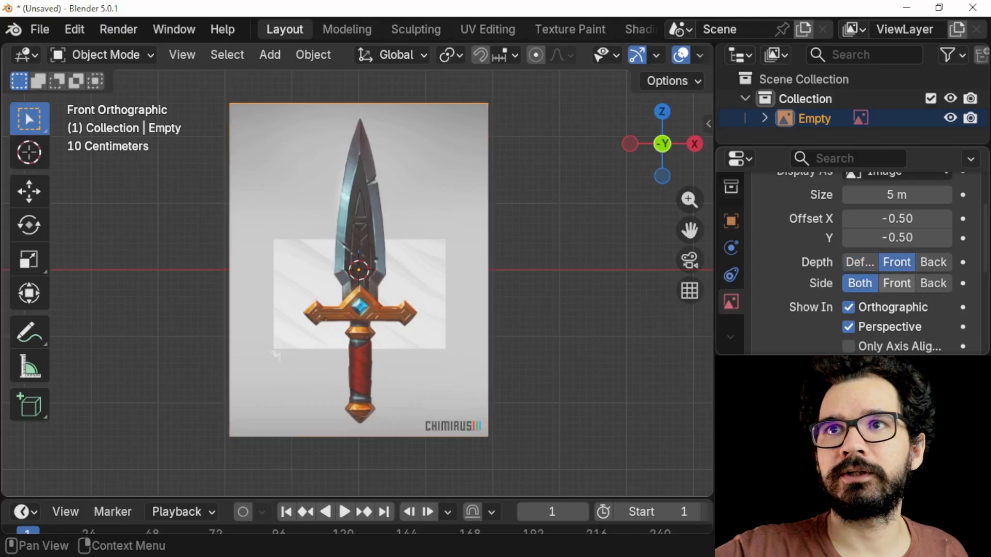
pyautogui.click(898, 283)
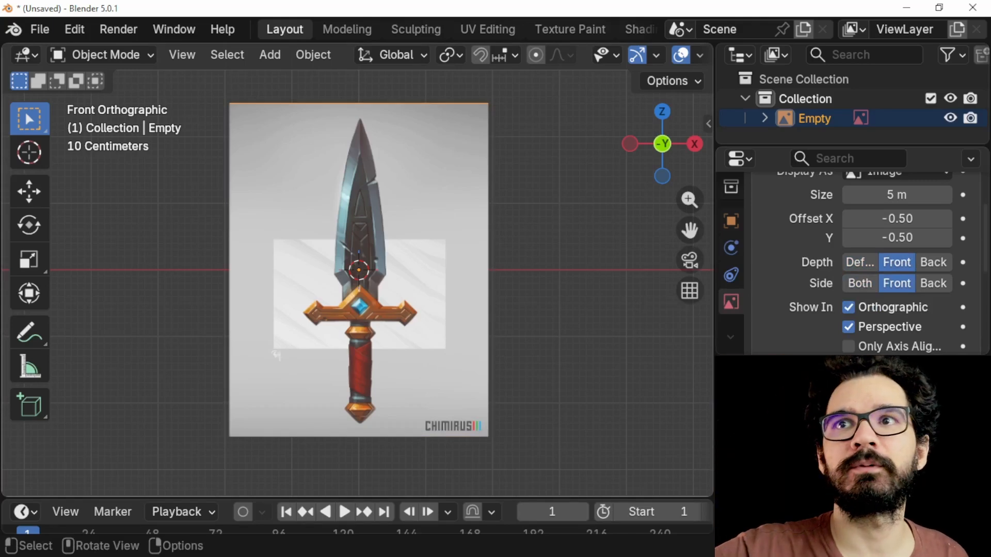
# Lower the reference image's opacity to about 0.2 and turn off its display in perspective, returning to the front view.
pyautogui.scroll(-2, 867, 259)
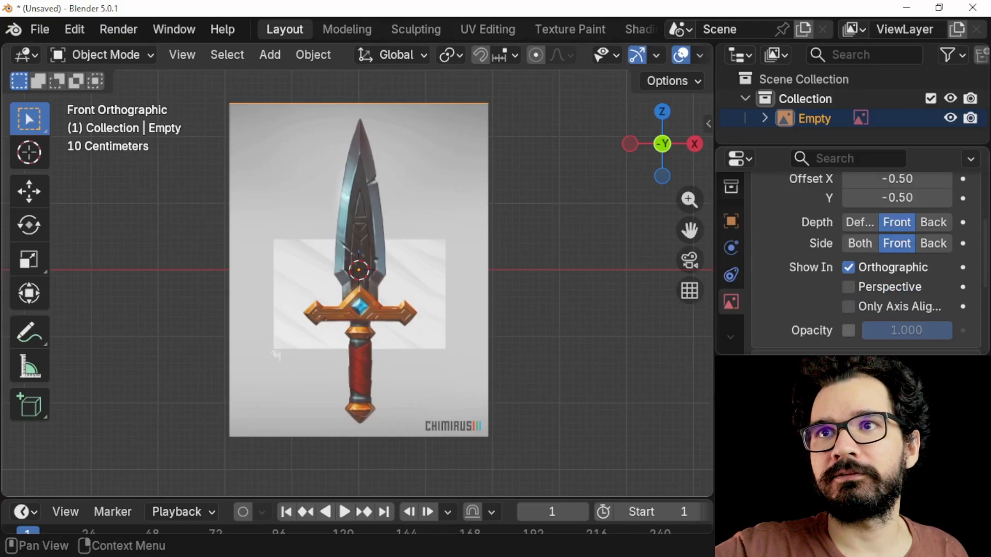
pyautogui.moveTo(907, 331); pyautogui.dragTo(836, 330)
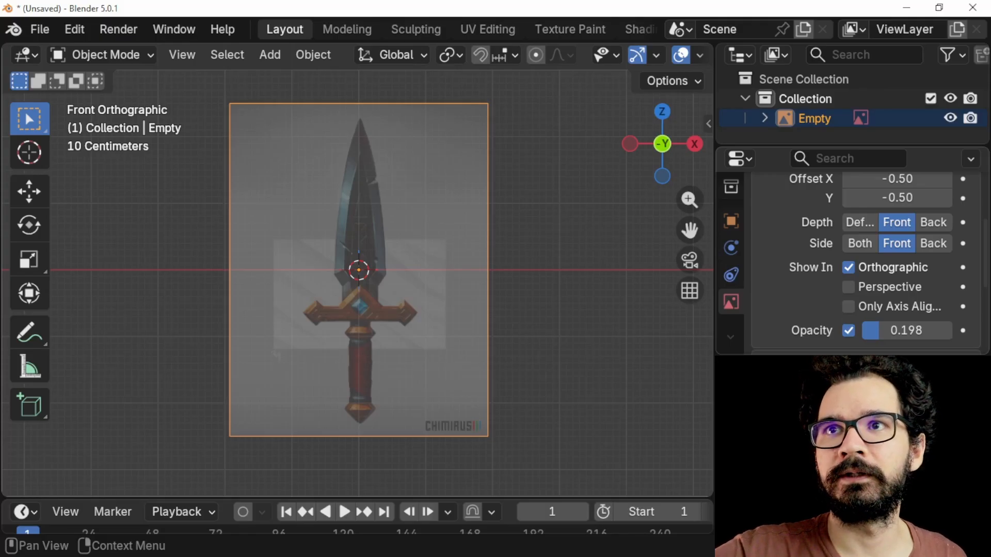
pyautogui.moveTo(361, 268); pyautogui.dragTo(289, 238, button='middle')
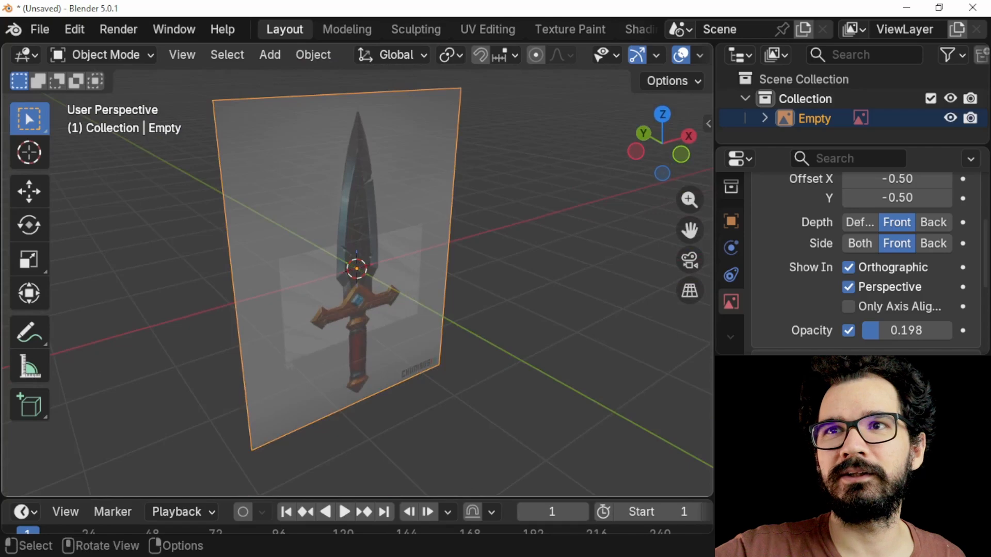
pyautogui.click(849, 287)
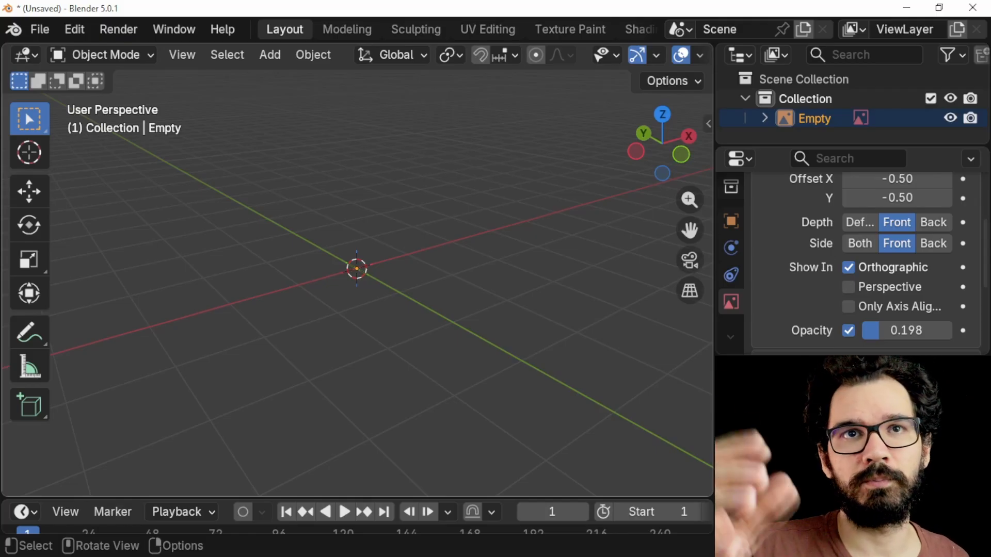
pyautogui.press('KP_1')
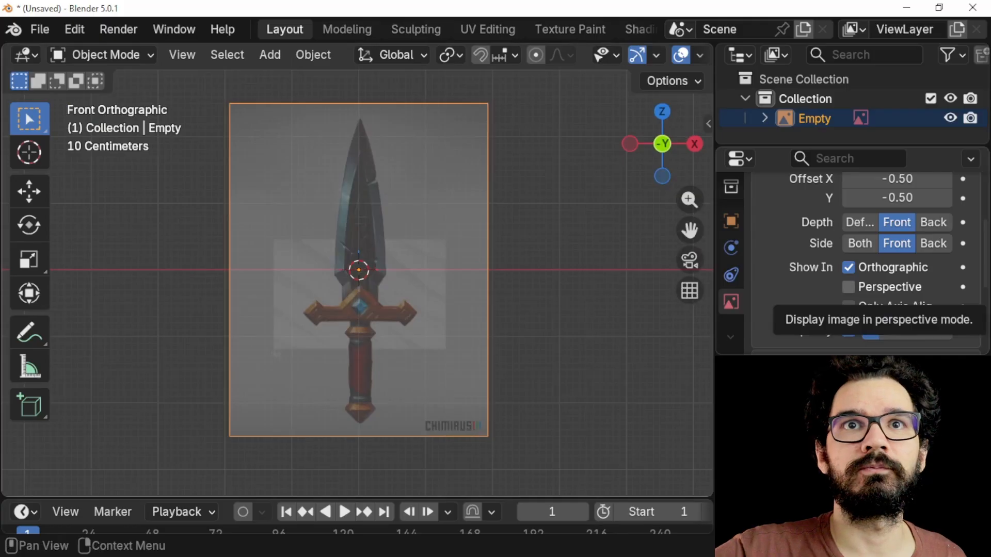
# Enable the Selectable restriction toggle in the outliner filter so each object shows its selectability option.
pyautogui.scroll(1, 359, 269)
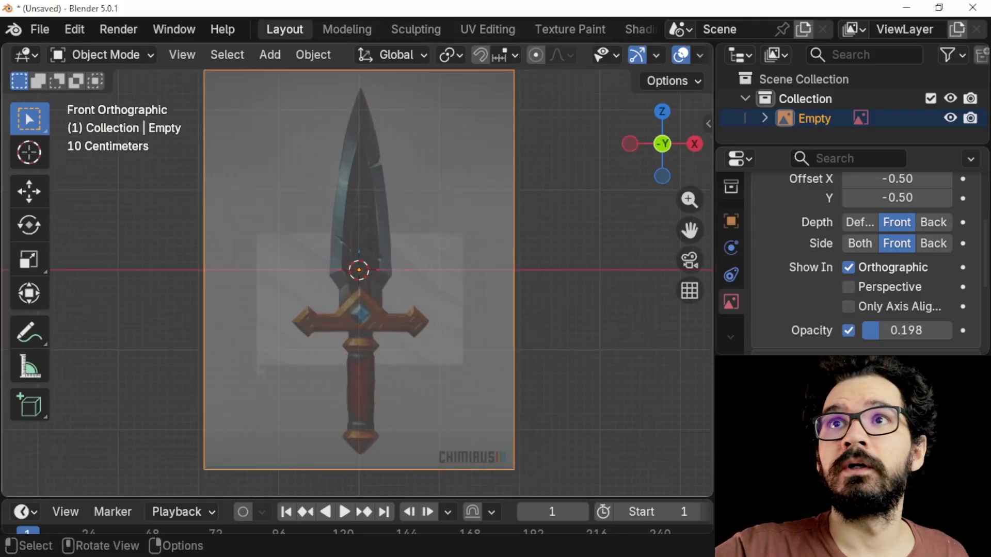
pyautogui.click(953, 54)
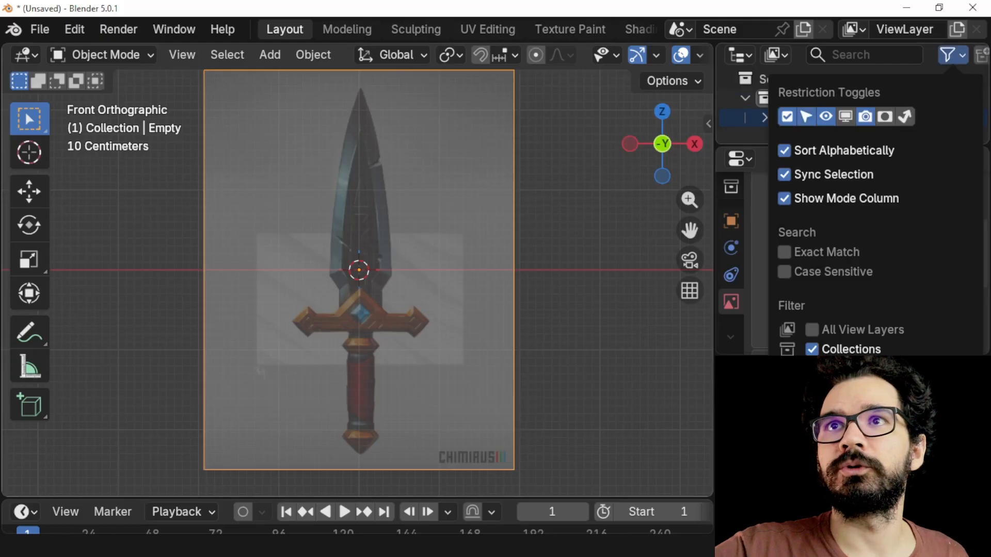
pyautogui.click(931, 118)
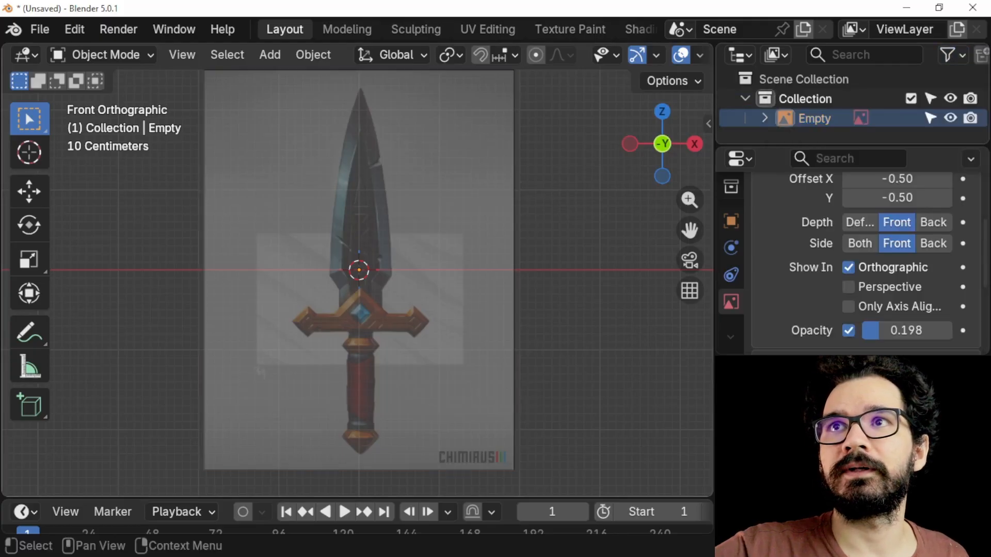
pyautogui.click(439, 217)
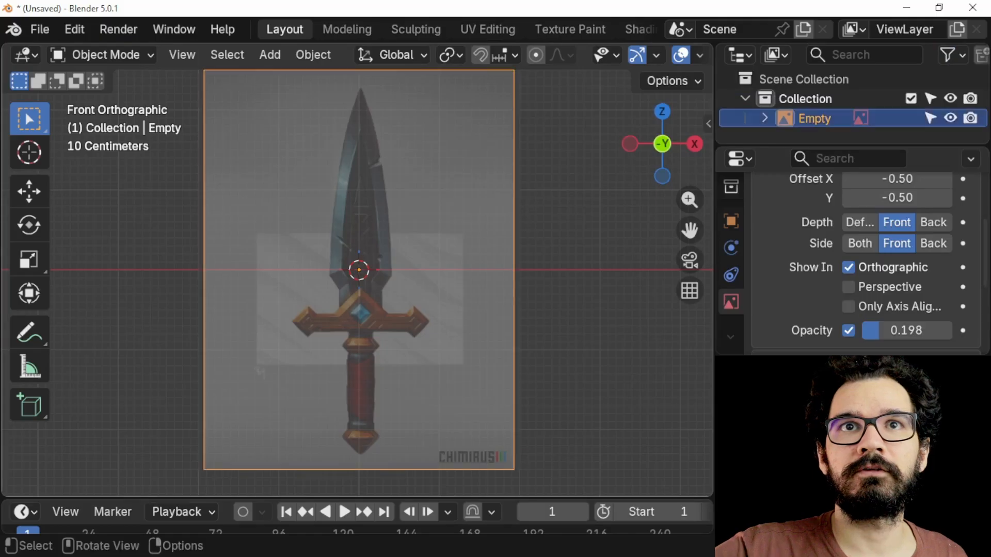
pyautogui.press('g')
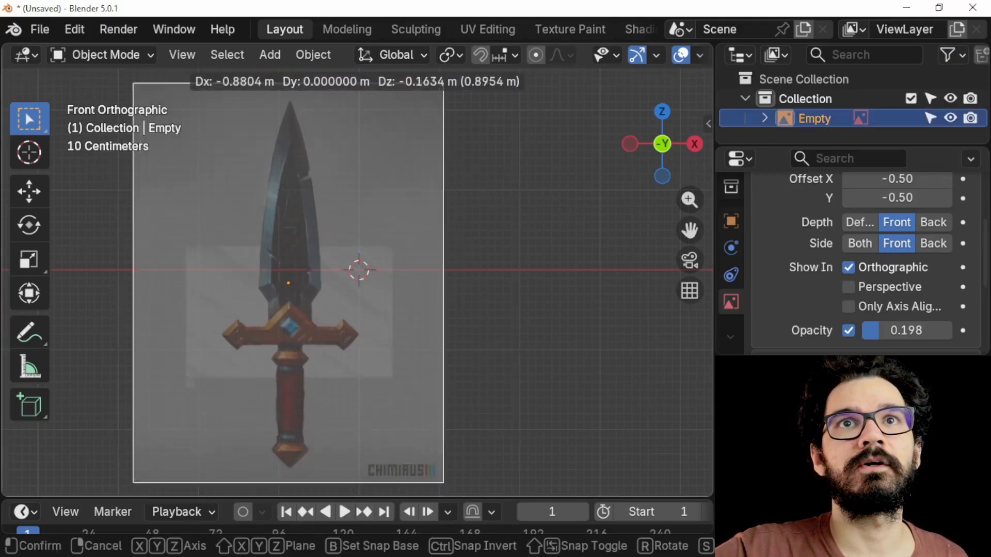
pyautogui.press('Escape')
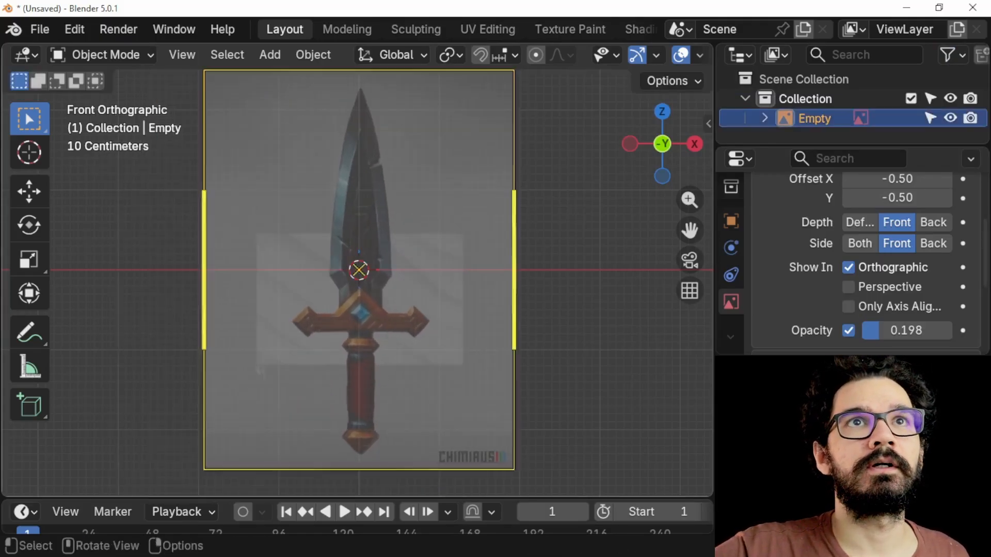
# Add a cube mesh at the origin and scale it uniformly to about 0.82.
pyautogui.click(270, 54)
pyautogui.moveTo(330, 77)
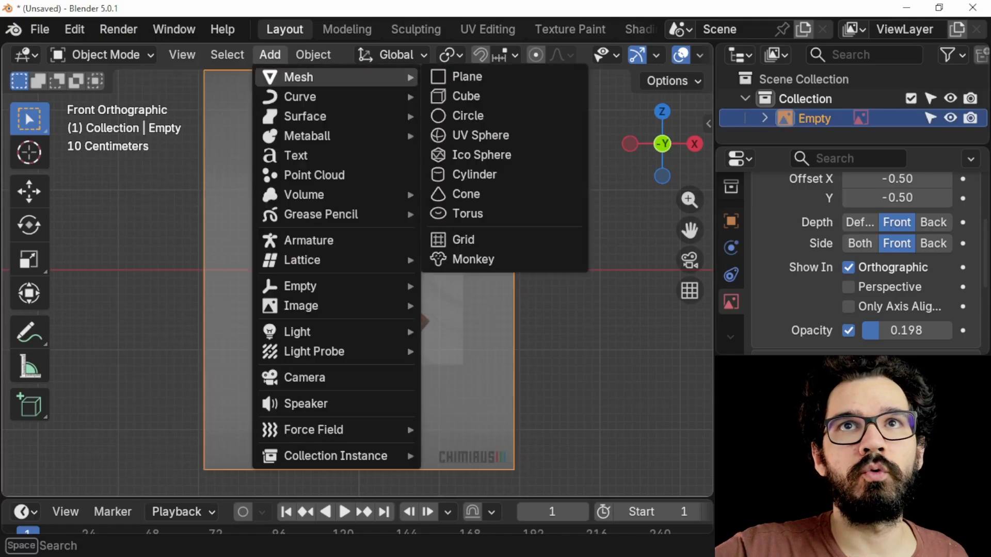
pyautogui.click(466, 96)
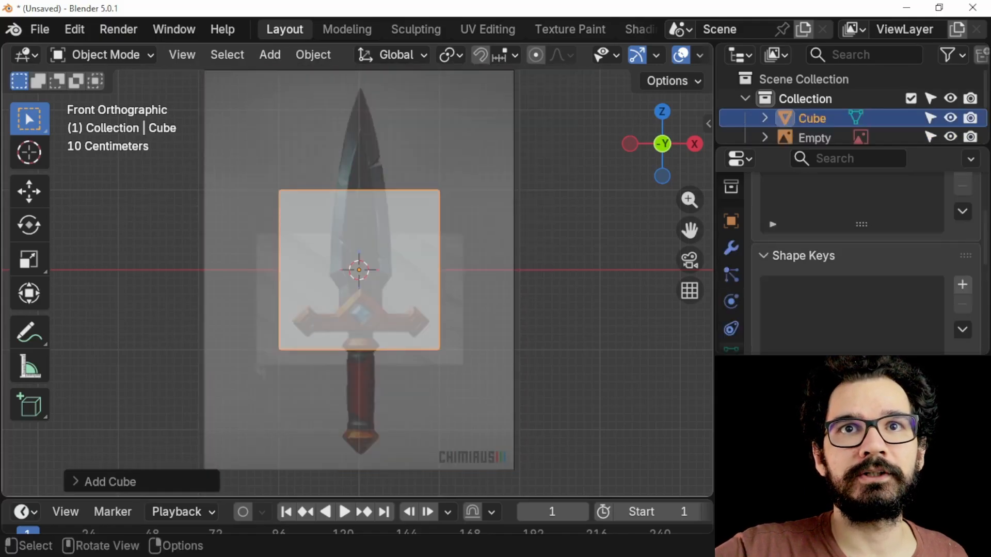
pyautogui.press('s')
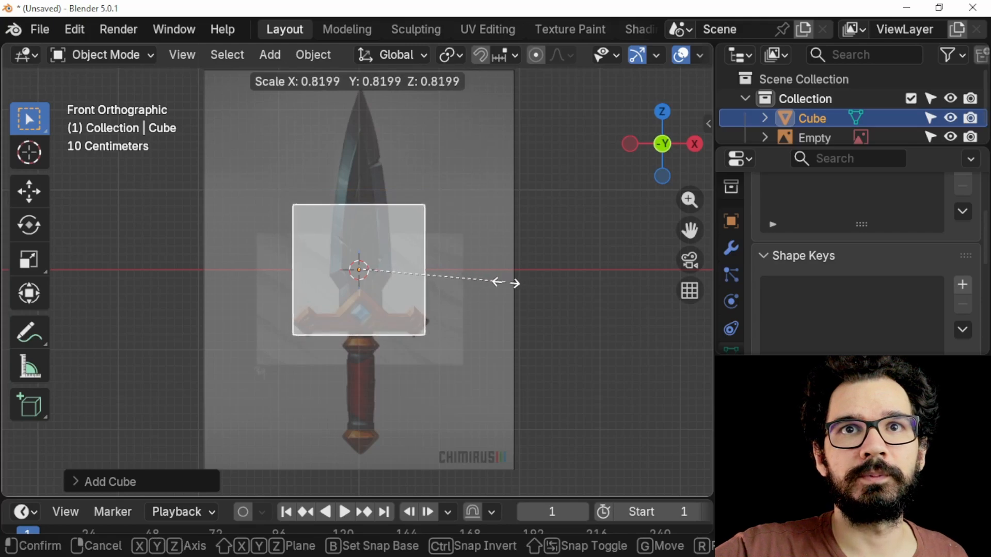
pyautogui.click(509, 282)
# Move the cube down about 0.4 m along Z so it covers the dagger's crossguard.
pyautogui.scroll(5, 375, 338)
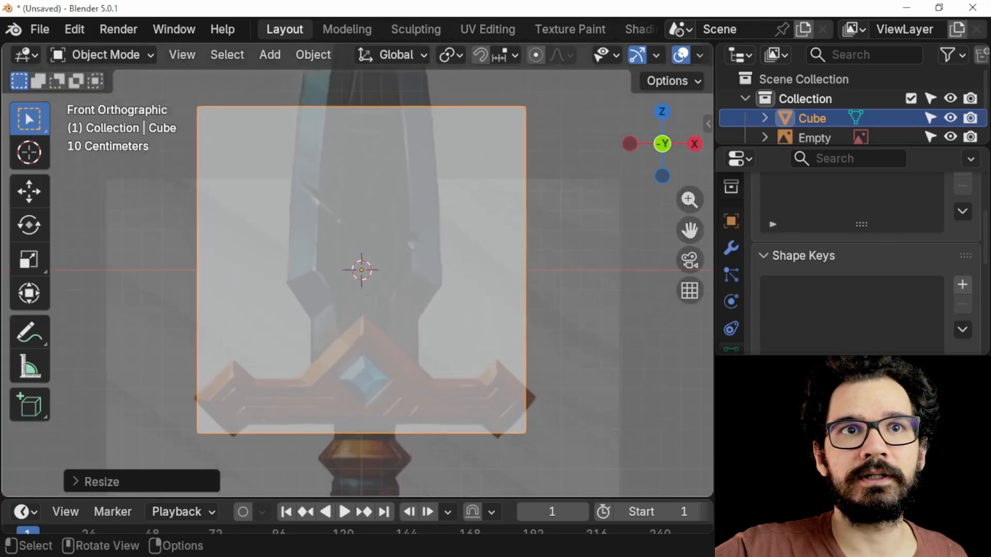
pyautogui.press('g')
pyautogui.press('z')
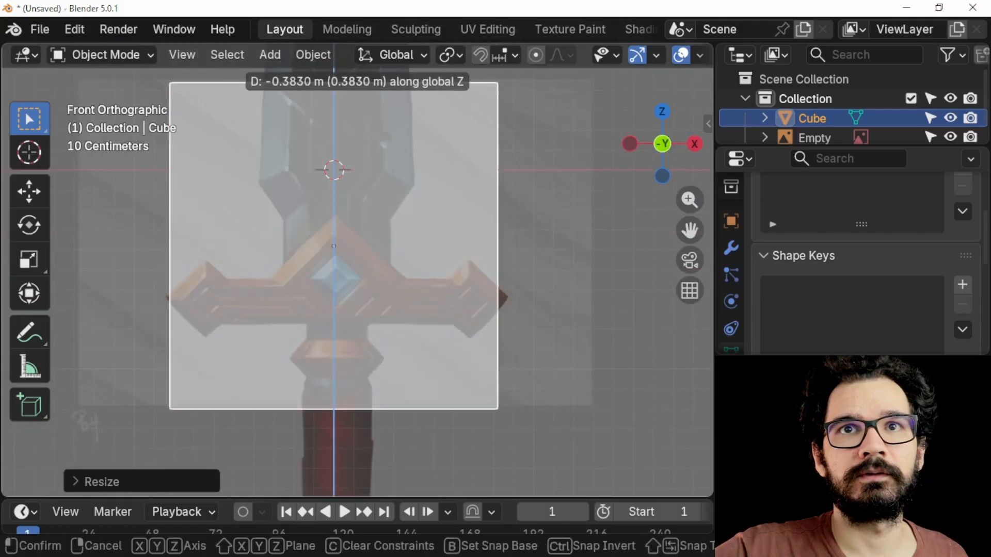
pyautogui.click(375, 417)
# Shift the reference image about -0.019 m along X to centre the dagger's crossguard on the cube.
pyautogui.click(375, 419)
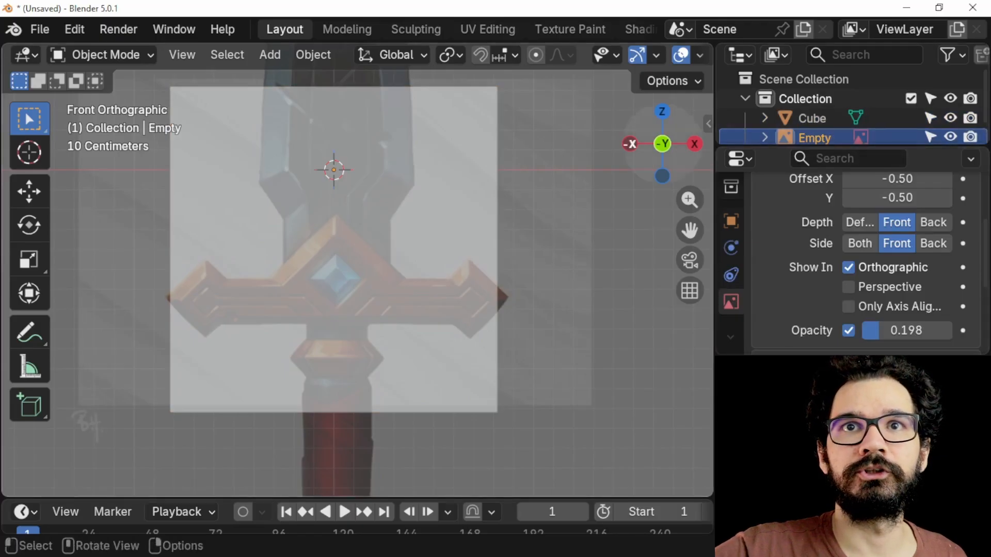
pyautogui.press('g')
pyautogui.press('x')
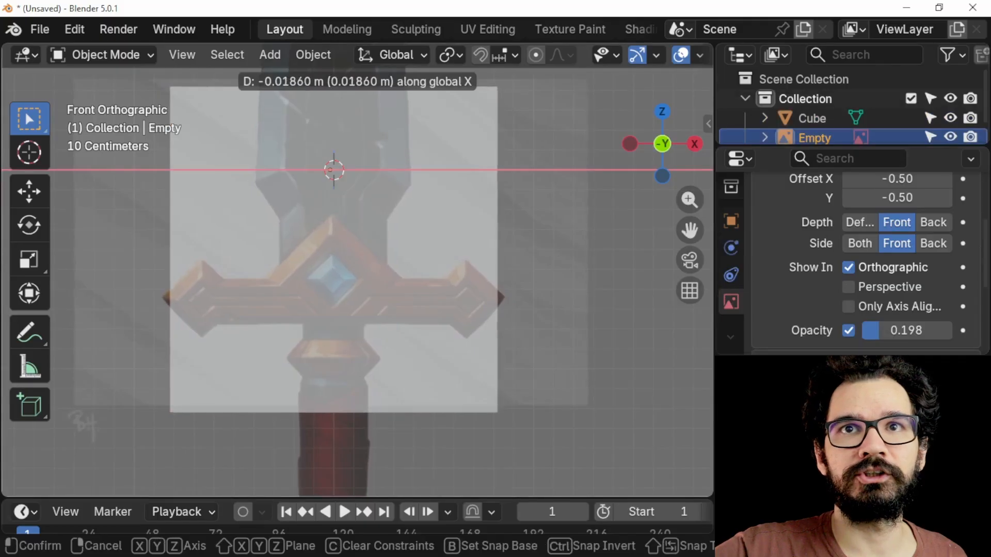
pyautogui.click(475, 243)
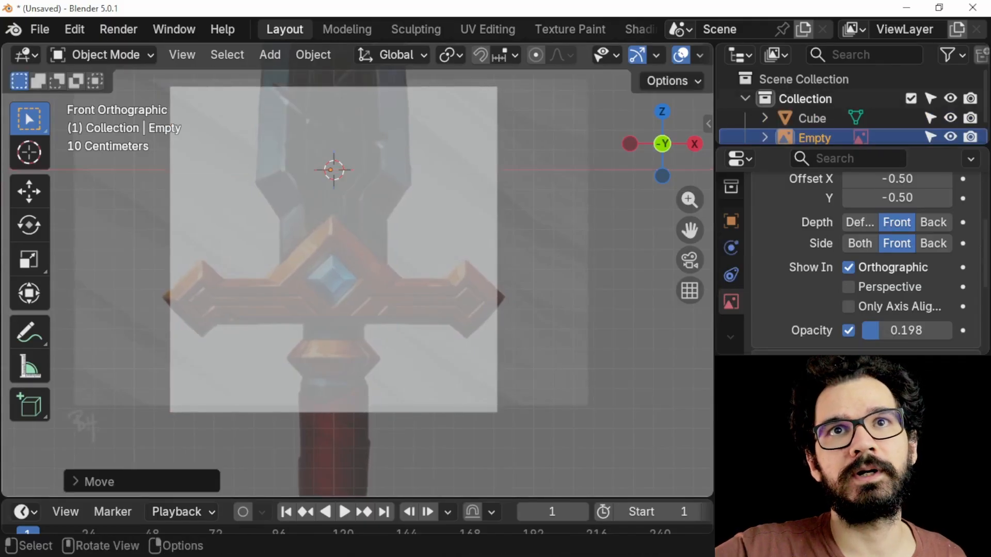
# Scale the cube down to the width of the blade's base, and delete it.
pyautogui.click(475, 243)
pyautogui.press('s')
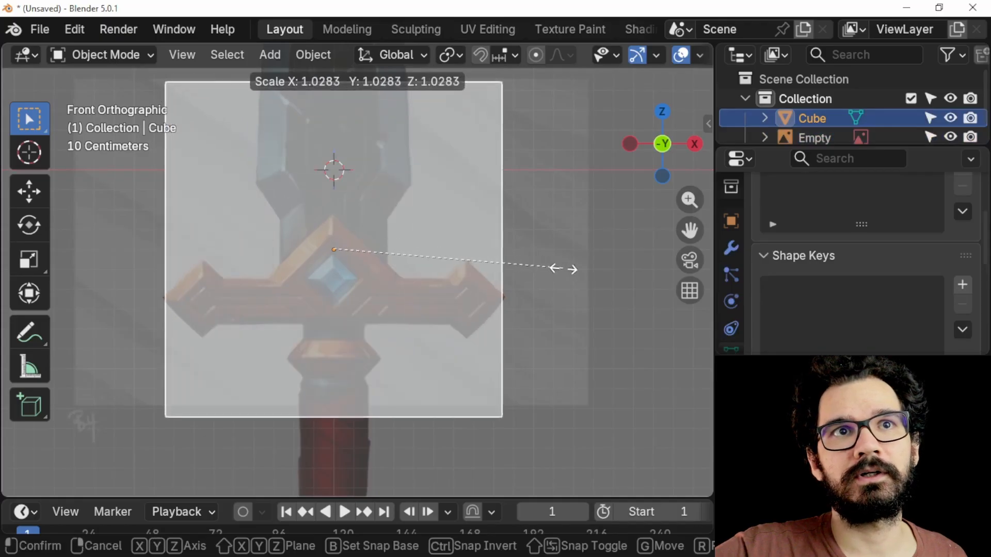
pyautogui.click(407, 239)
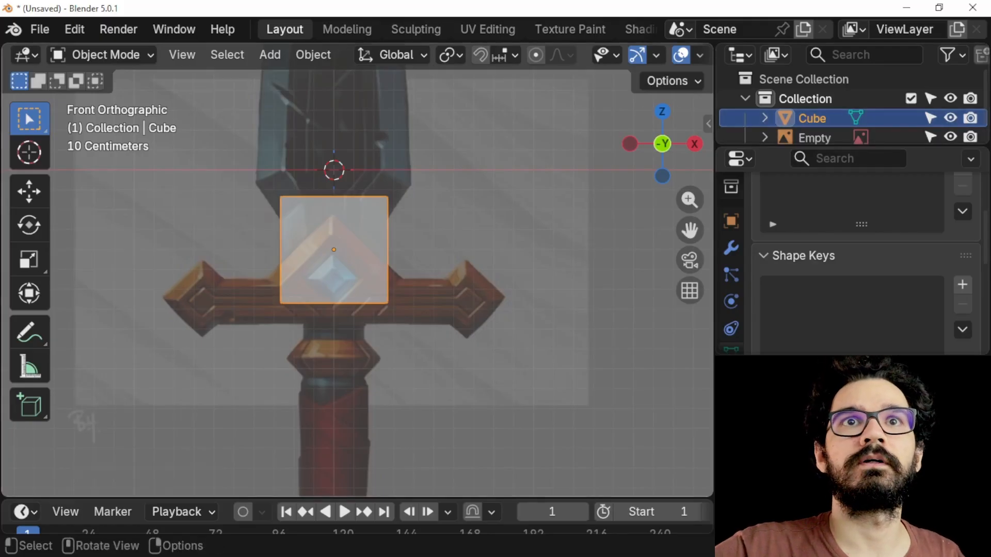
pyautogui.press('Delete')
# Make the reference image unselectable in the viewport.
pyautogui.click(815, 118)
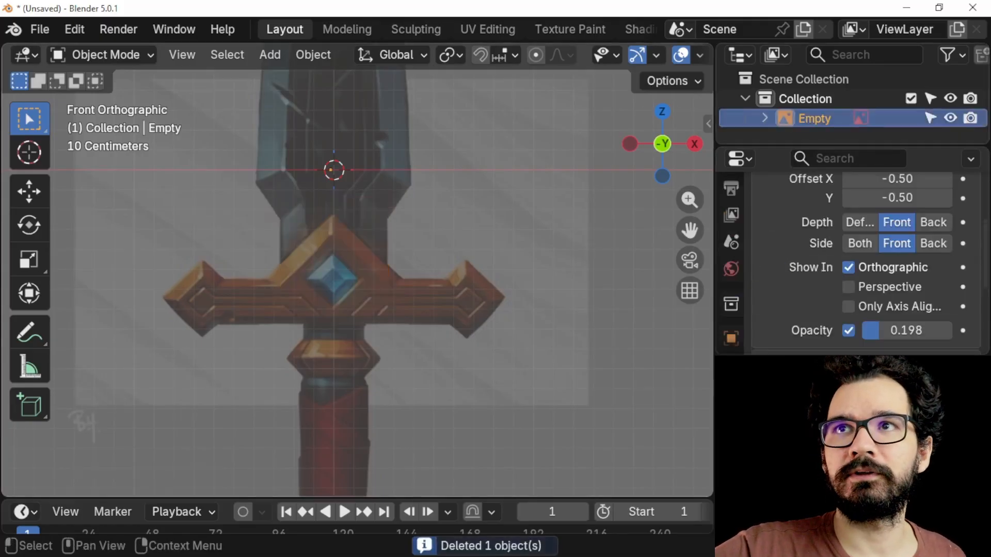
pyautogui.click(931, 118)
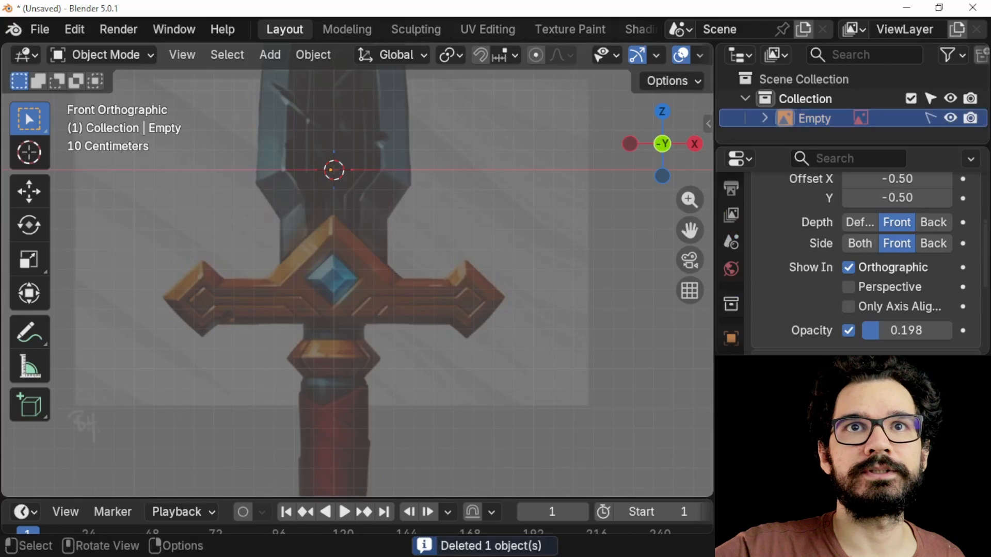
# Add a plane mesh at the origin over the dagger reference.
pyautogui.scroll(-7, 515, 221)
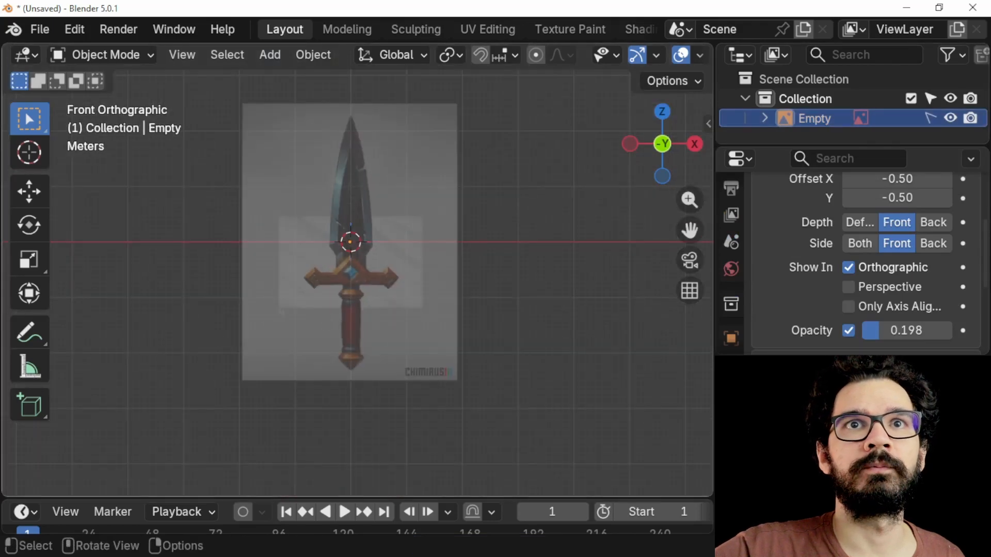
pyautogui.scroll(3, 357, 270)
pyautogui.keyDown('shift'); pyautogui.moveTo(357, 271); pyautogui.dragTo(334, 343, button='middle'); pyautogui.keyUp('shift')
pyautogui.scroll(1, 355, 270)
pyautogui.scroll(-2, 355, 271)
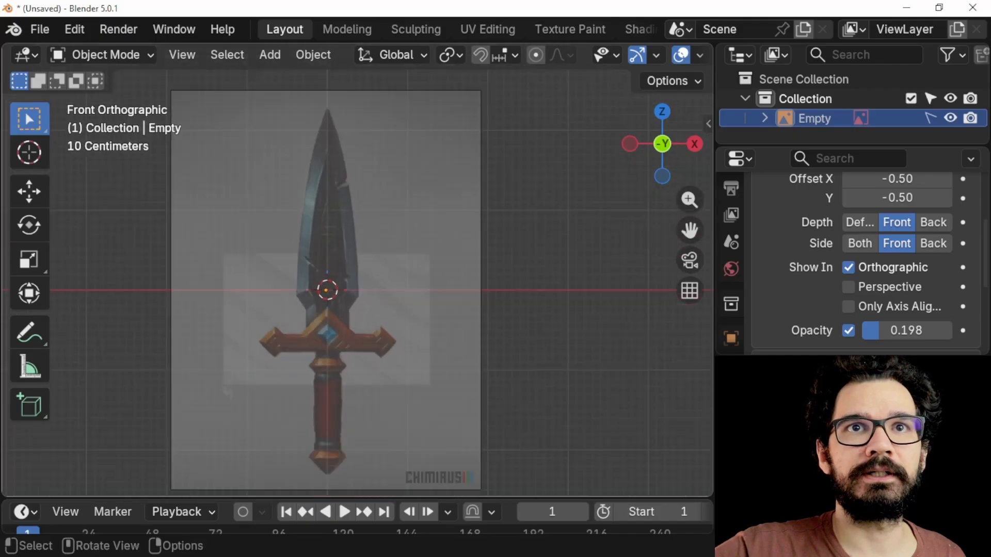
pyautogui.scroll(5, 355, 271)
pyautogui.keyDown('shift'); pyautogui.moveTo(355, 271); pyautogui.dragTo(400, 250, button='middle'); pyautogui.keyUp('shift')
pyautogui.click(270, 54)
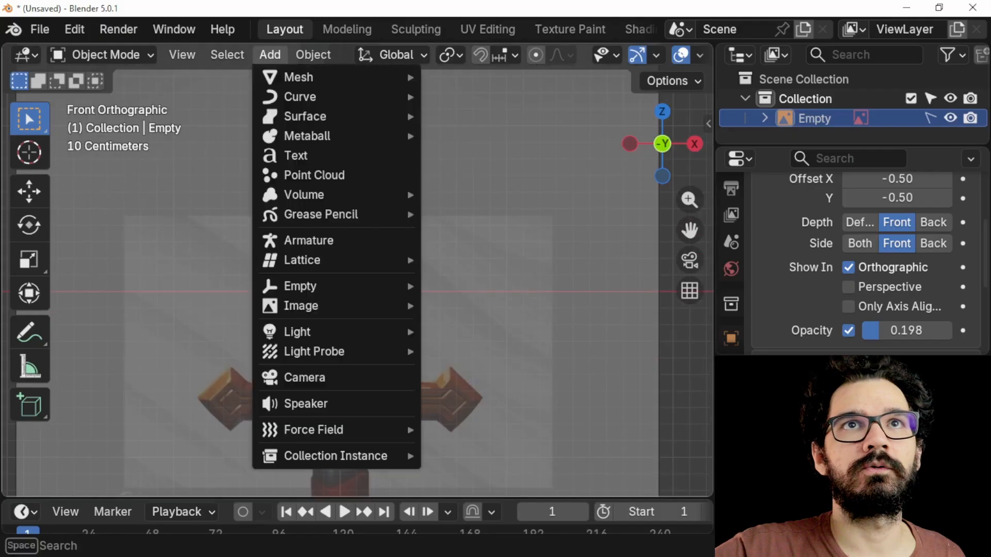
pyautogui.moveTo(310, 77)
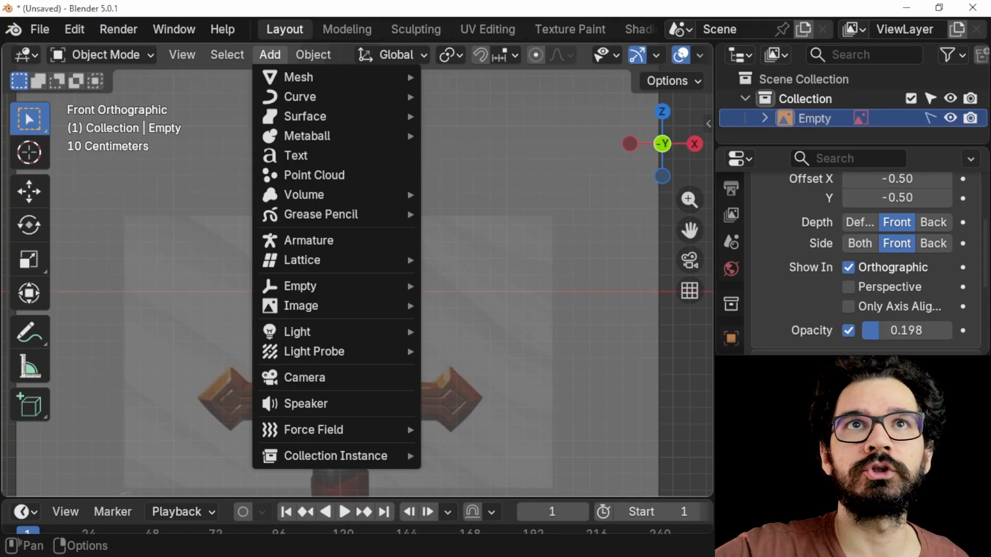
pyautogui.moveTo(336, 97)
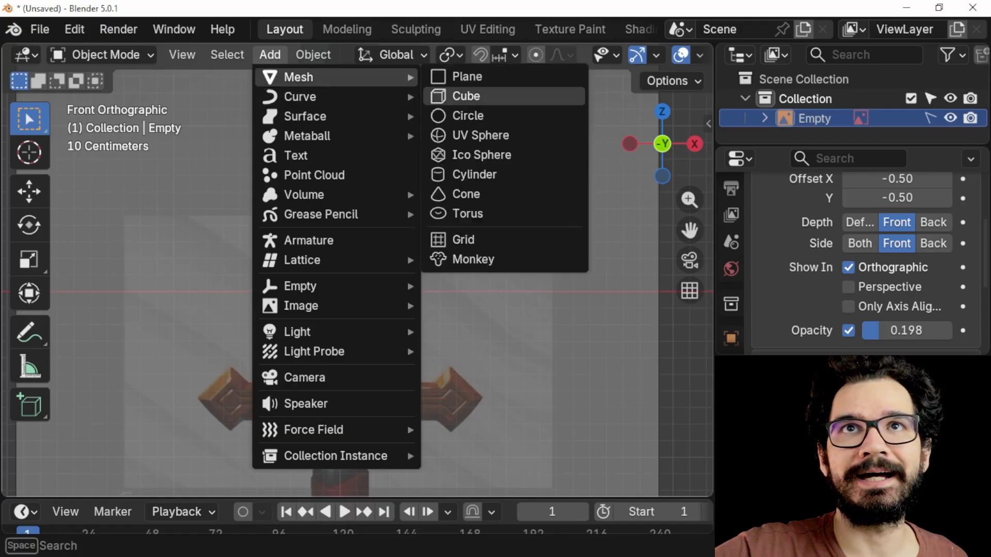
pyautogui.click(468, 77)
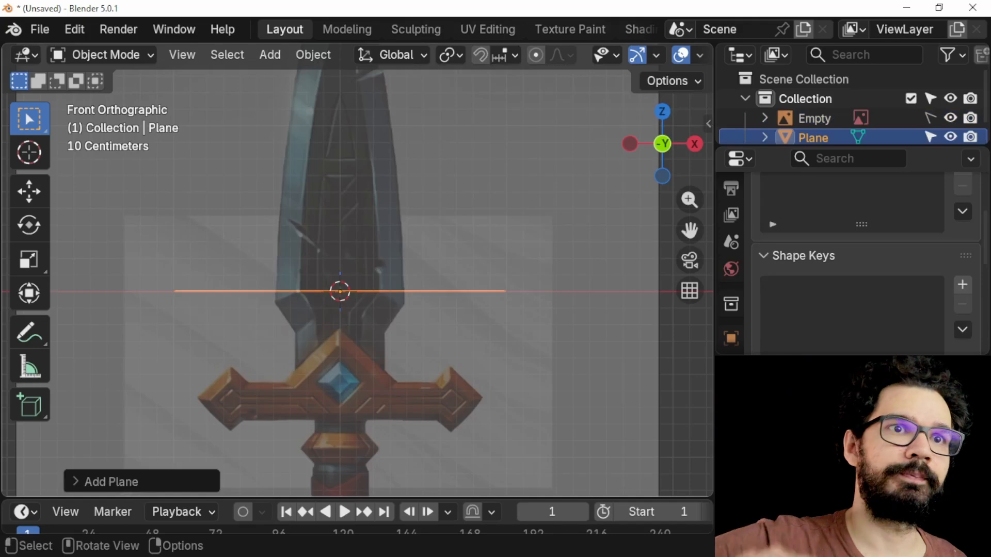
# Set the new plane's X rotation to 90° so it faces the front view.
pyautogui.click(110, 482)
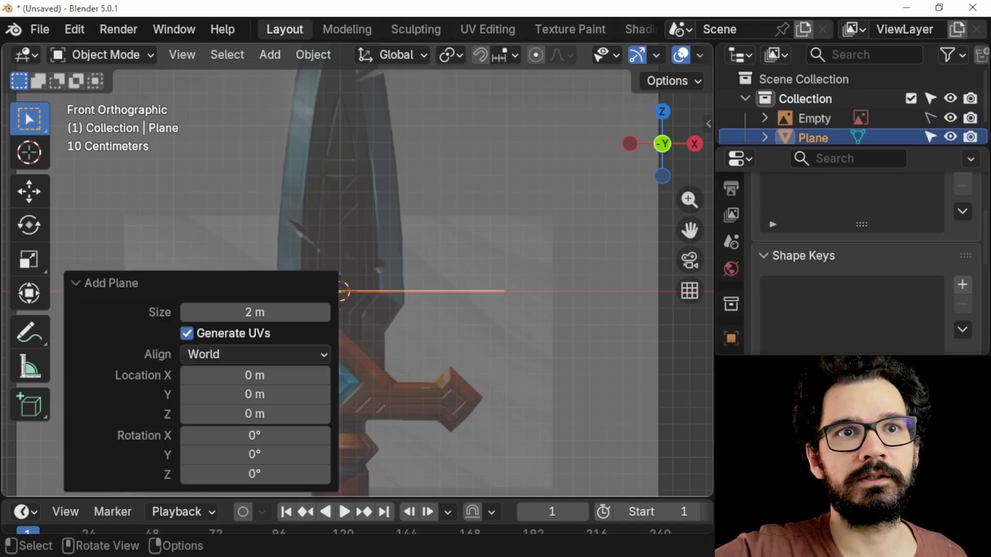
pyautogui.click(255, 436)
pyautogui.write('90')
pyautogui.press('Return')
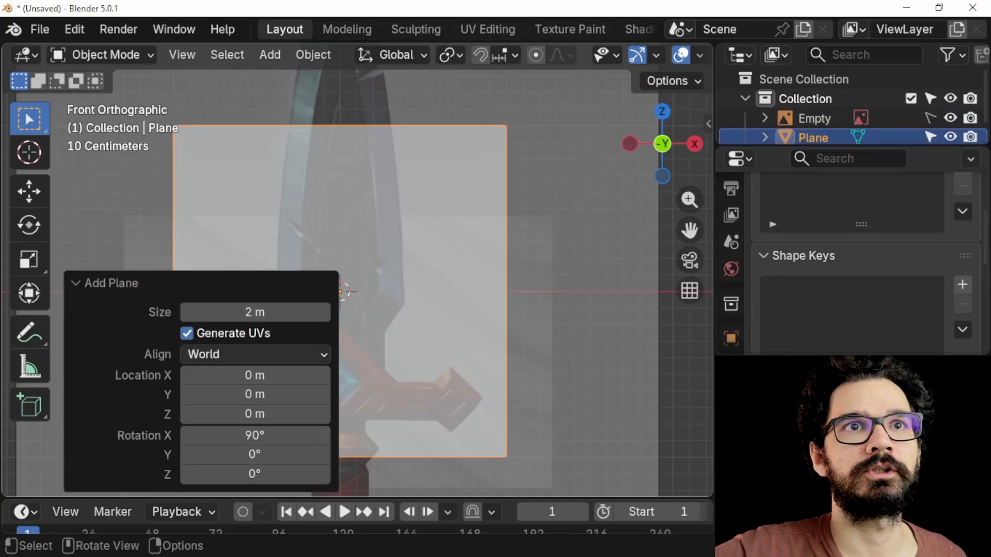
pyautogui.click(77, 284)
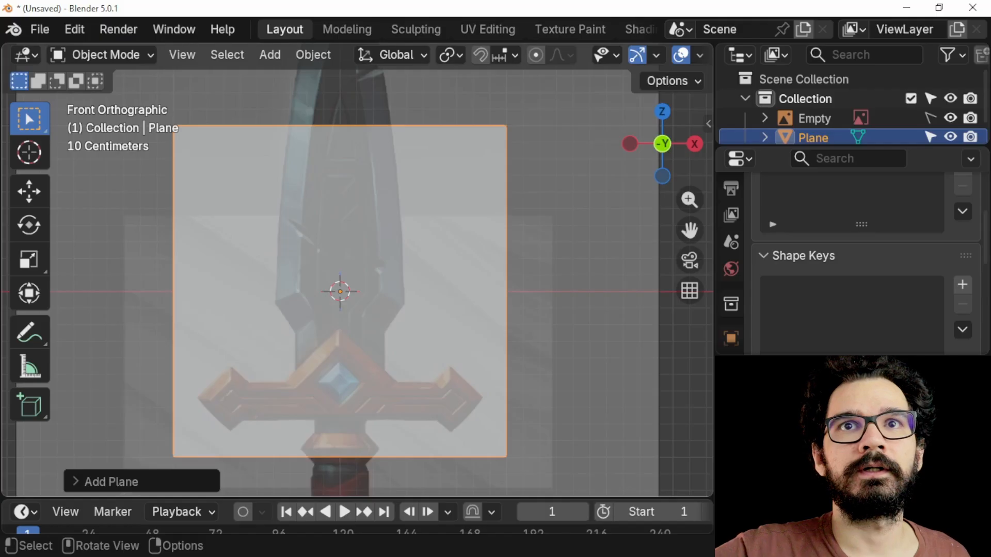
# In Edit Mode, shrink the plane to the width of the blade's base and move it down along Z over the crossguard's centre.
pyautogui.press('Tab')
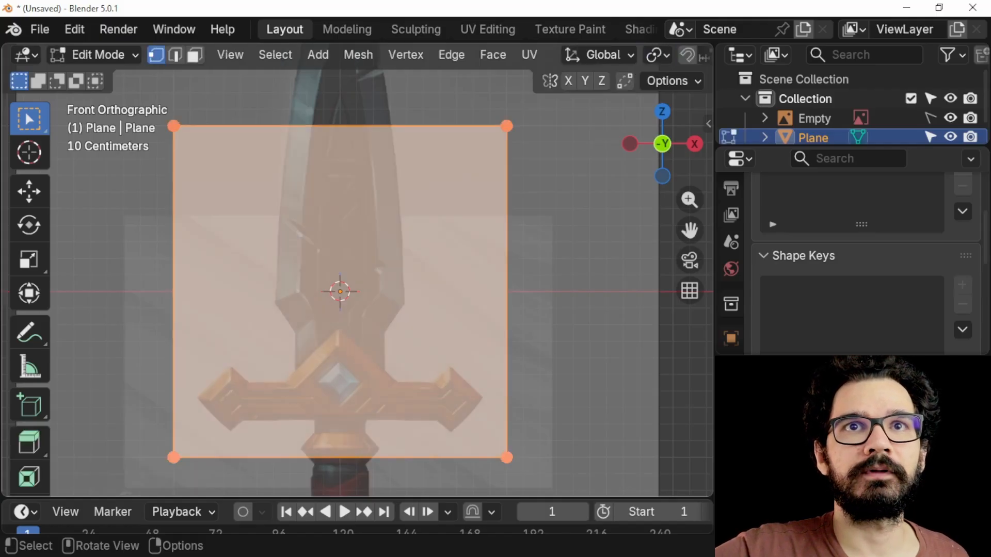
pyautogui.press('s')
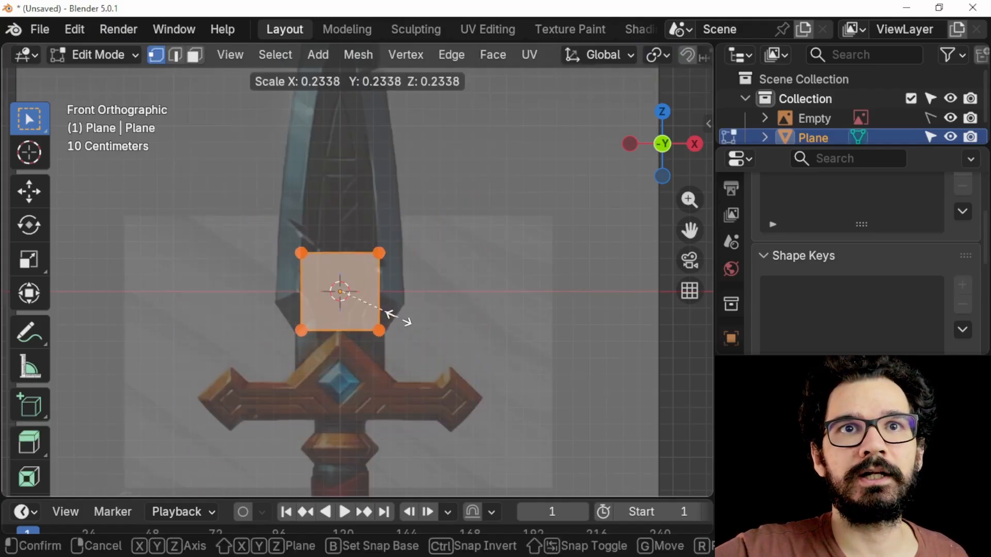
pyautogui.click(398, 317)
pyautogui.press('g')
pyautogui.press('z')
pyautogui.press('Return')
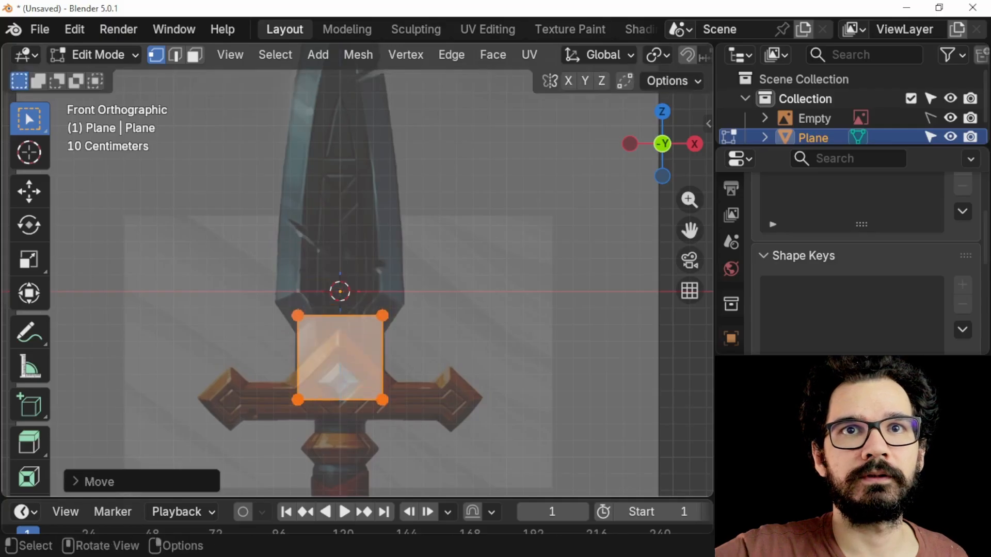
pyautogui.scroll(4, 382, 361)
pyautogui.press('s')
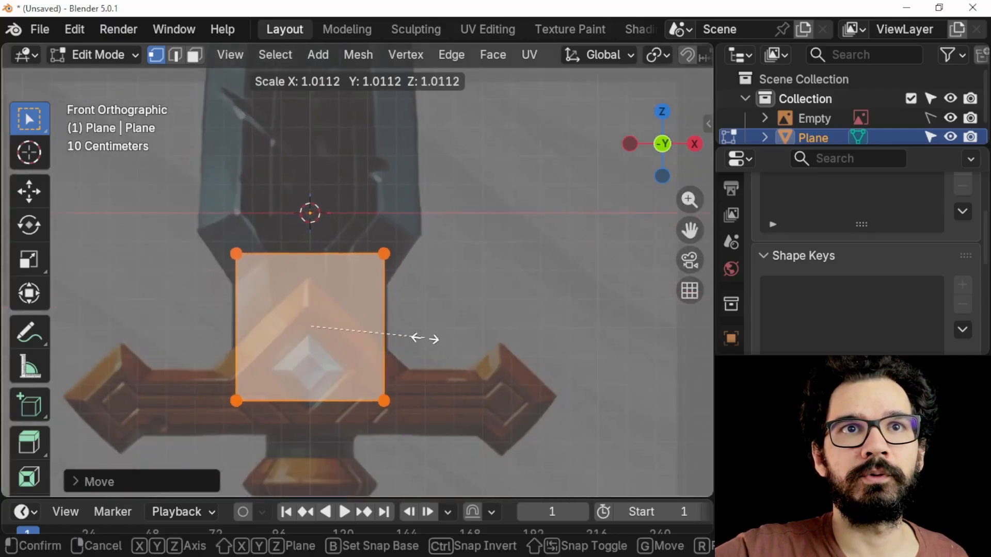
pyautogui.click(457, 346)
# Lower the plane's top two vertices about 0.1 m along Z to where the blade starts to flare.
pyautogui.moveTo(458, 198); pyautogui.dragTo(187, 280)
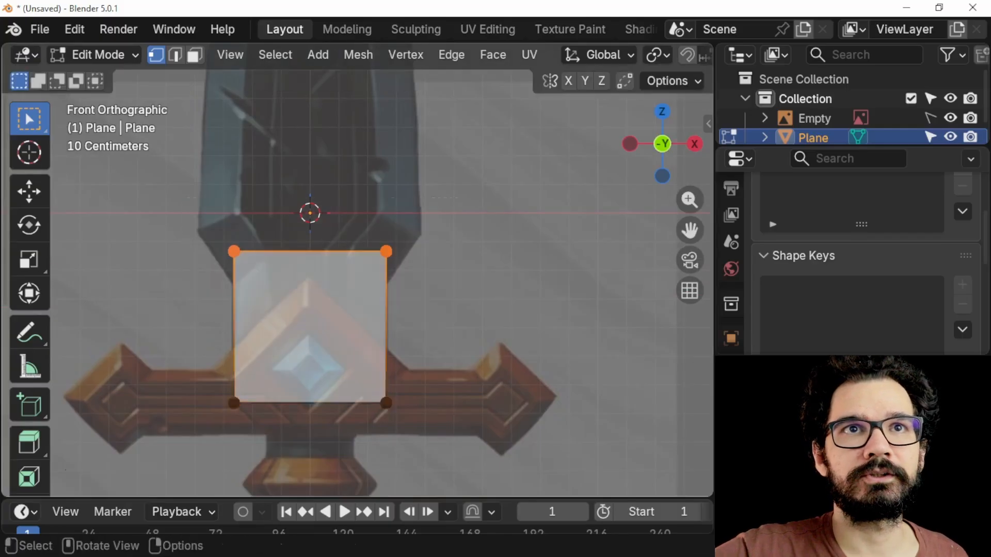
pyautogui.moveTo(449, 195); pyautogui.dragTo(188, 277)
pyautogui.press('g')
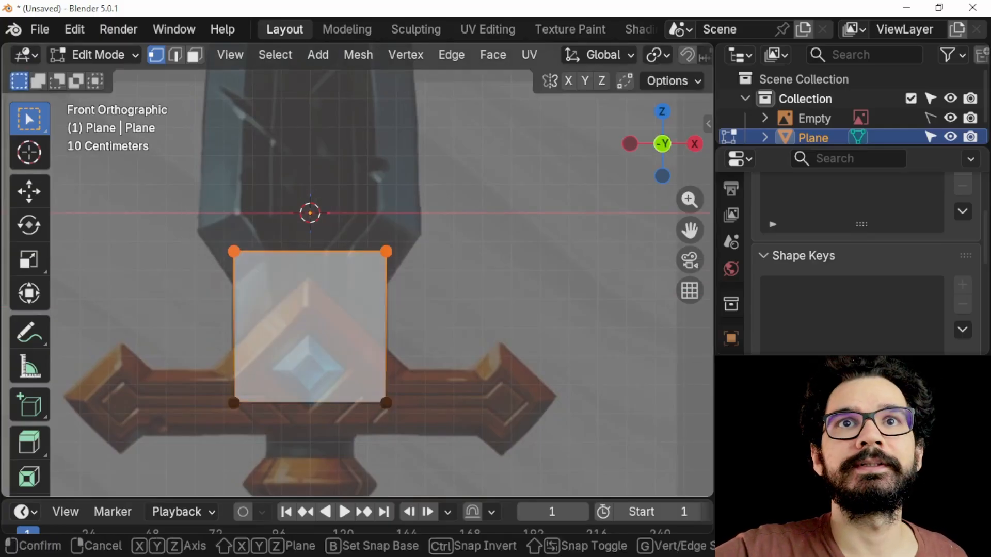
pyautogui.press('z')
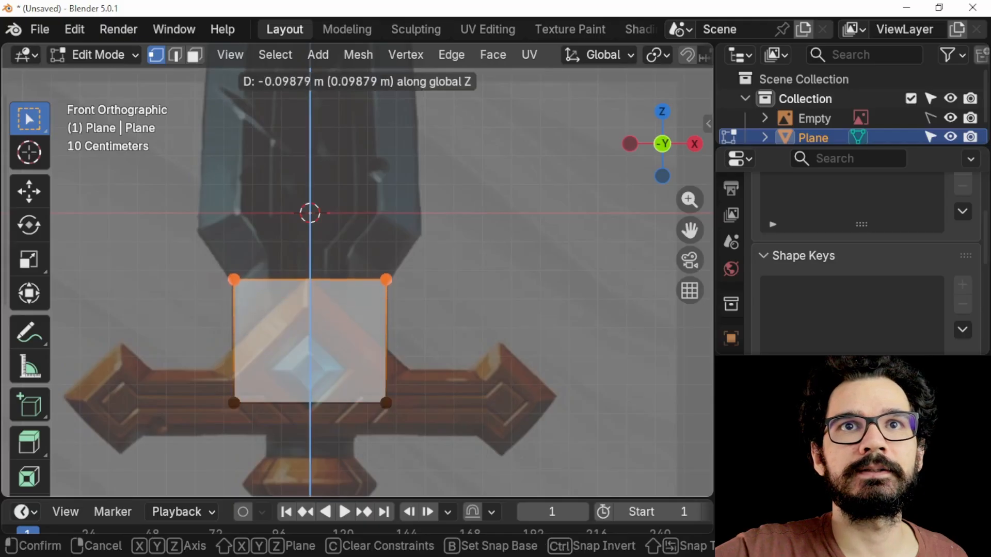
pyautogui.click(188, 306)
# Extrude the plane's top edge about 0.17 m up along Z and widen it to the blade's widest corners.
pyautogui.keyDown('shift'); pyautogui.moveTo(188, 306); pyautogui.dragTo(191, 376, button='middle'); pyautogui.keyUp('shift')
pyautogui.moveTo(198, 392); pyautogui.dragTo(424, 307)
pyautogui.keyDown('shift'); pyautogui.moveTo(425, 307); pyautogui.dragTo(432, 348, button='middle'); pyautogui.keyUp('shift')
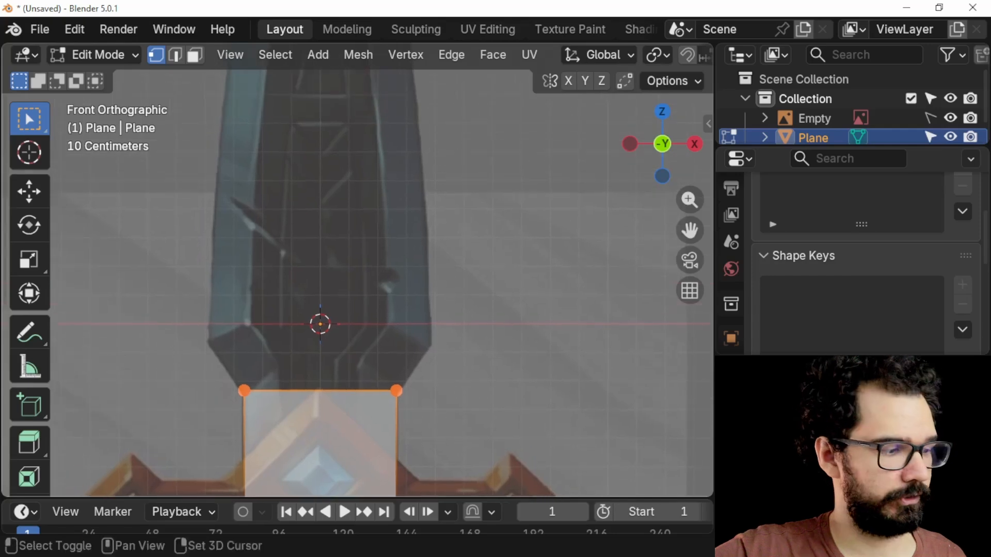
pyautogui.press('e')
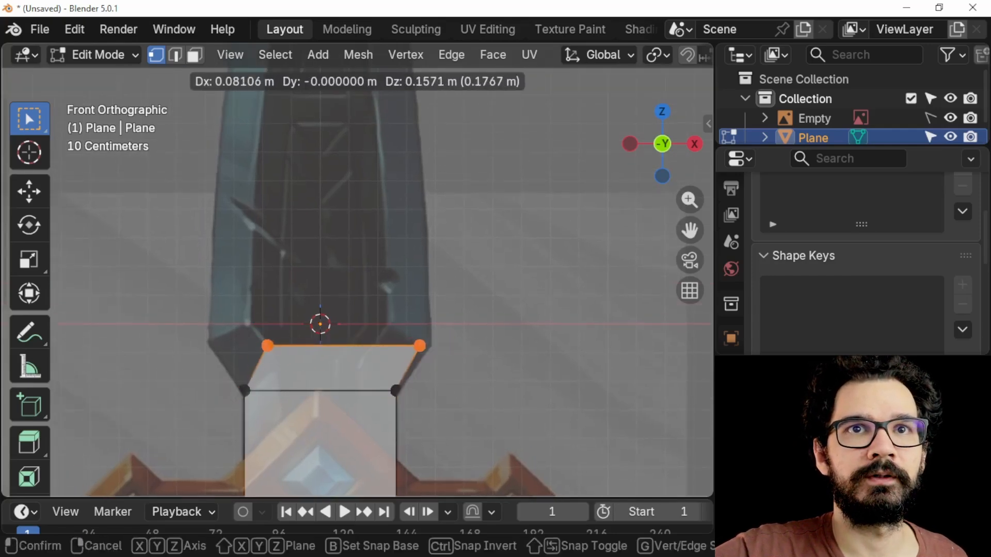
pyautogui.press('z')
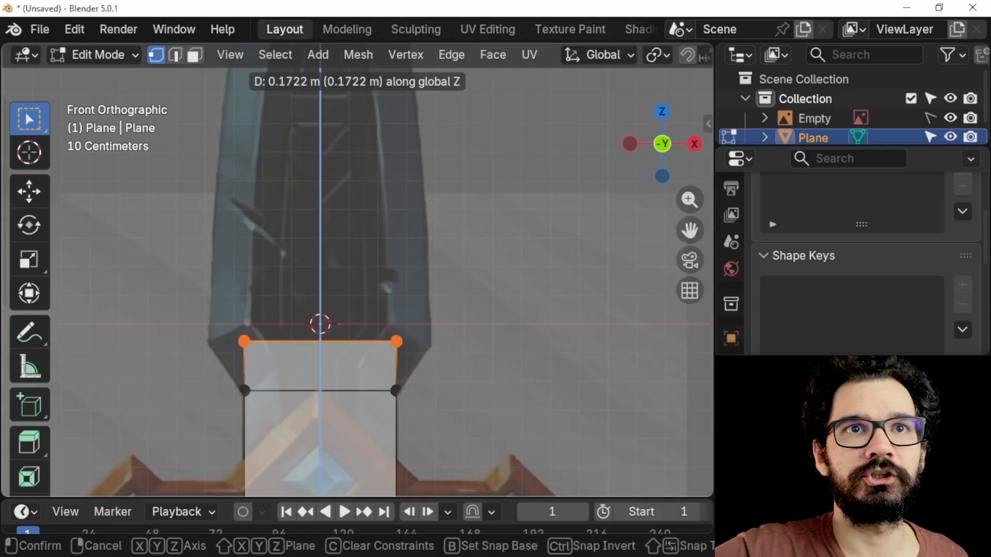
pyautogui.click(490, 336)
pyautogui.press('s')
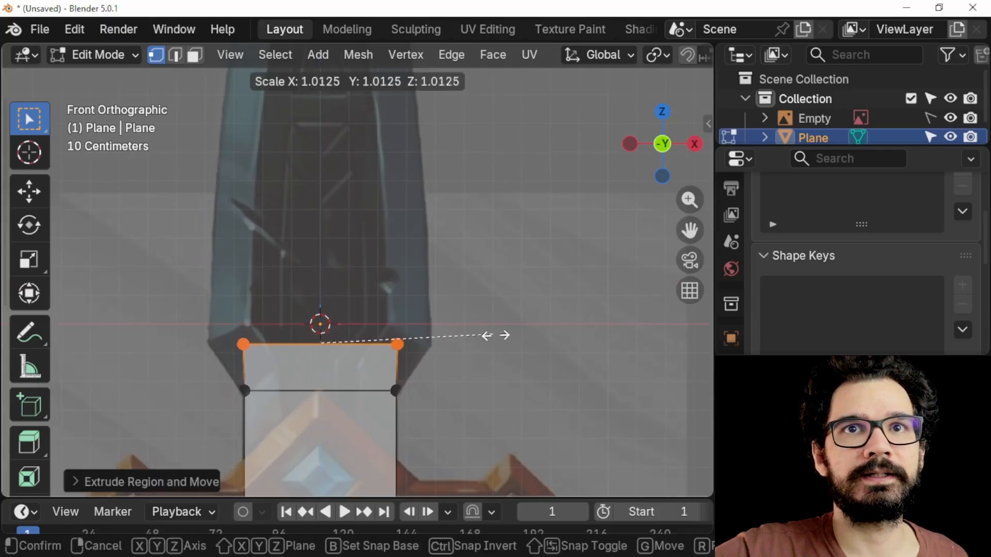
pyautogui.click(571, 361)
# Extrude the blade's top edge about 0.5 m up along Z and scale it to about 0.95 to follow the outline.
pyautogui.keyDown('shift'); pyautogui.moveTo(571, 362); pyautogui.dragTo(538, 429, button='middle'); pyautogui.keyUp('shift')
pyautogui.scroll(-2, 543, 353)
pyautogui.scroll(1, 538, 430)
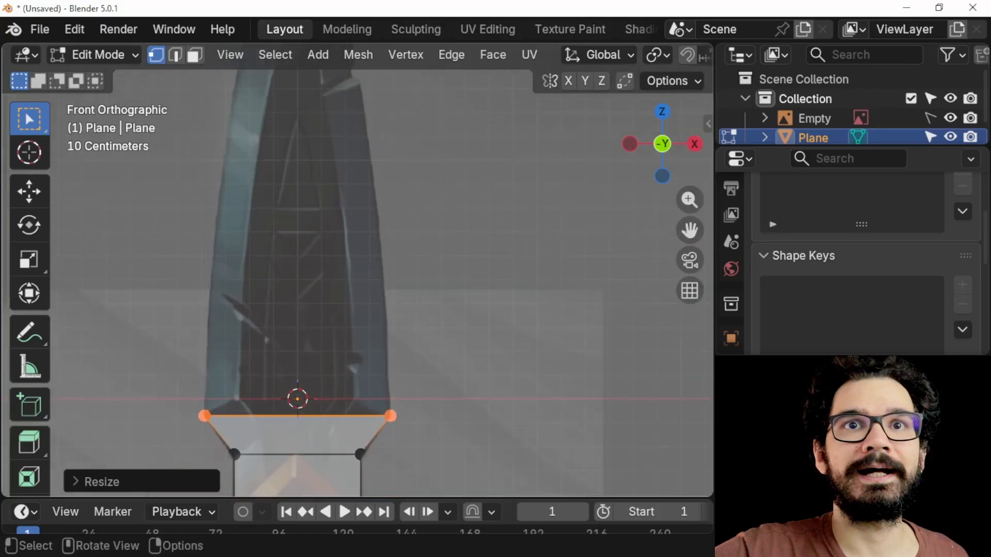
pyautogui.press('g')
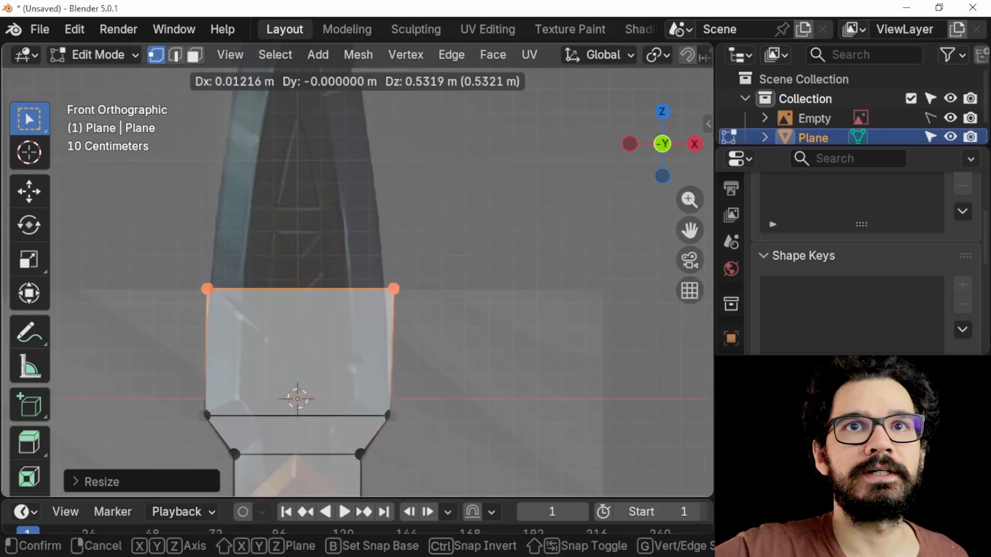
pyautogui.press('z')
pyautogui.click(490, 321)
pyautogui.press('s')
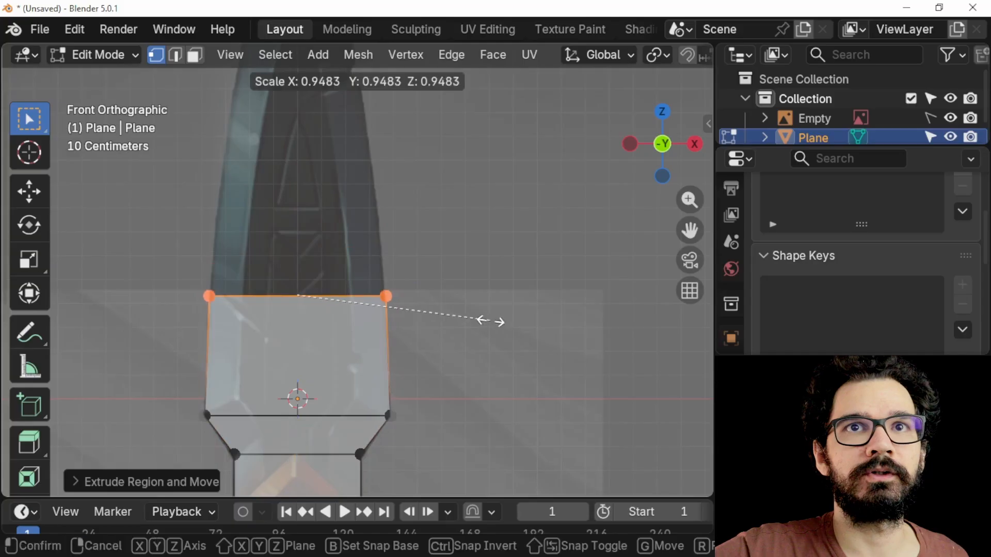
pyautogui.click(490, 321)
# Extrude the top edge another 0.55 m or so up along Z and narrow it to the blade's outline below the notch.
pyautogui.keyDown('shift'); pyautogui.moveTo(490, 321); pyautogui.dragTo(498, 384, button='middle'); pyautogui.keyUp('shift')
pyautogui.press('g')
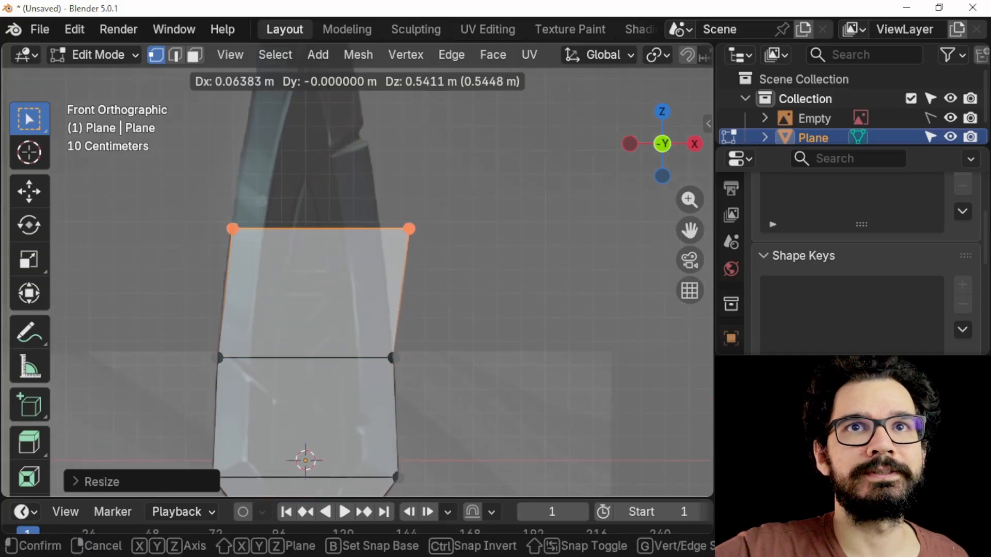
pyautogui.press('z')
pyautogui.press('Return')
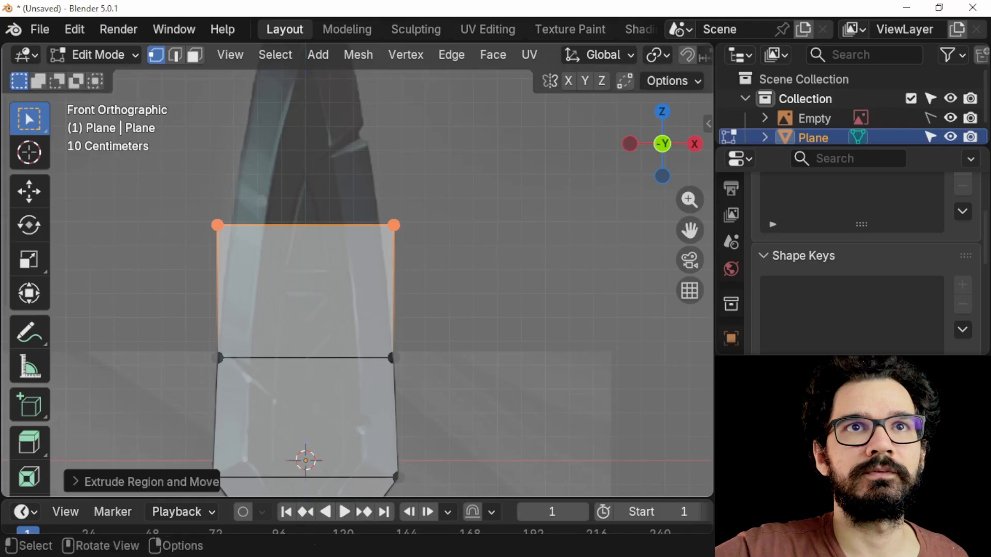
pyautogui.press('s')
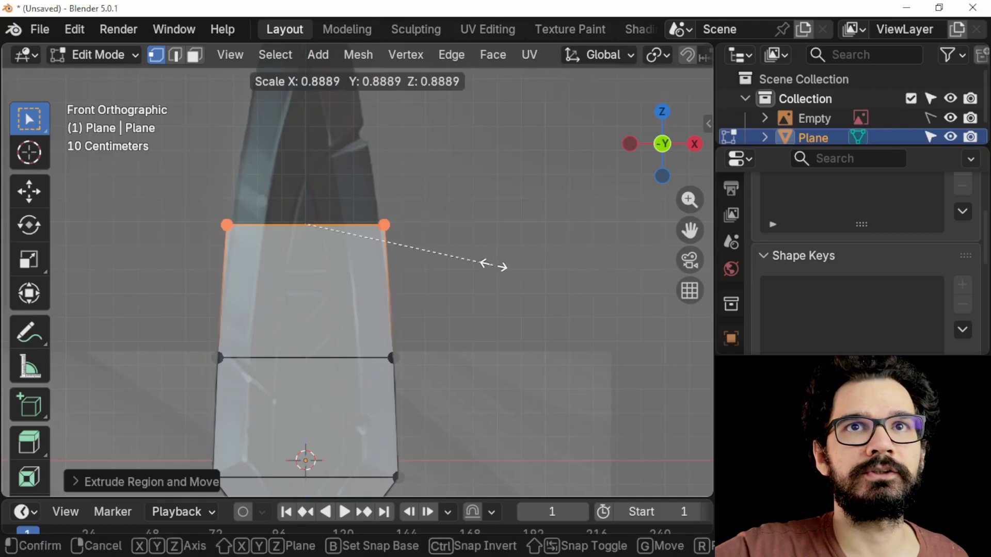
pyautogui.click(486, 265)
# Extrude the top edge about 0.7 m up along Z towards the tip and scale it to about 0.62.
pyautogui.keyDown('shift'); pyautogui.moveTo(487, 265); pyautogui.dragTo(486, 418, button='middle'); pyautogui.keyUp('shift')
pyautogui.press('e')
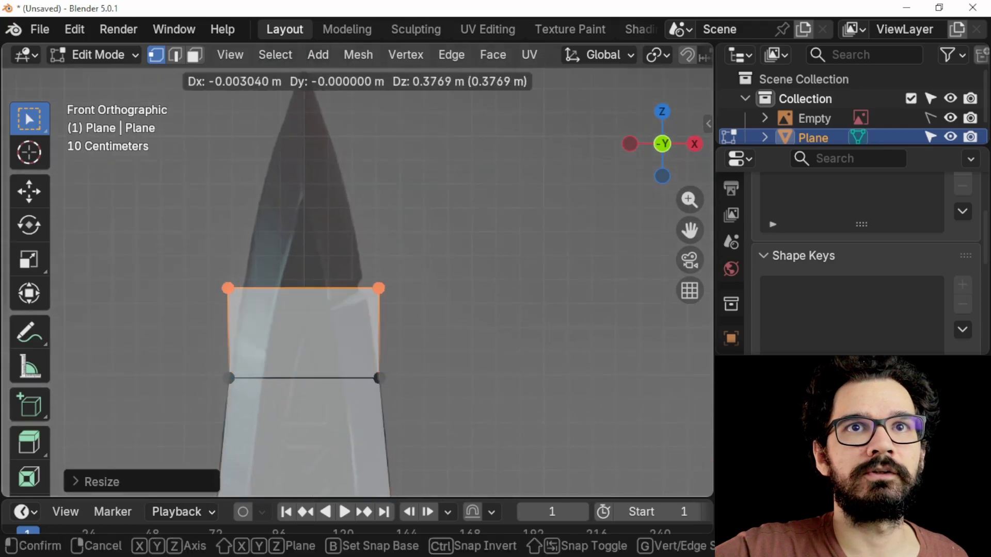
pyautogui.press('z')
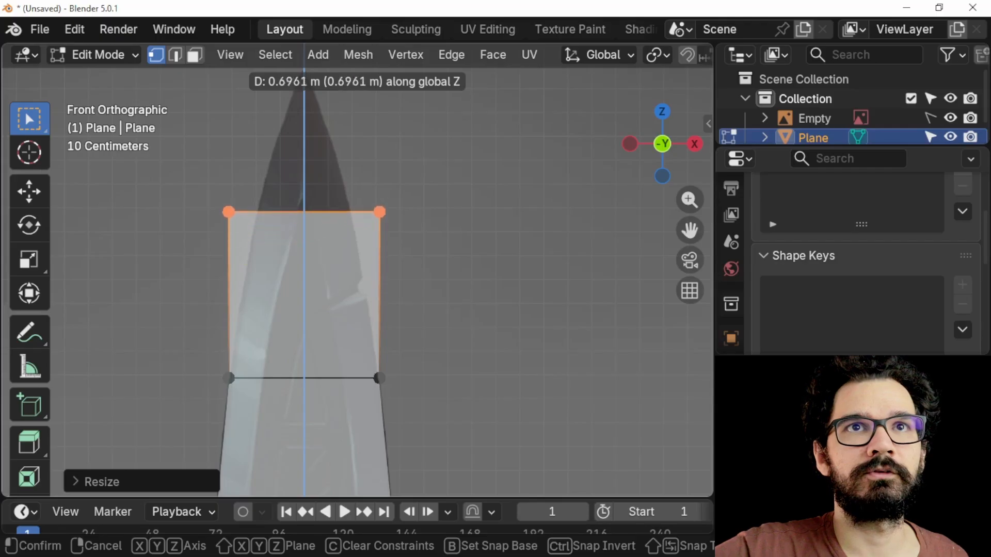
pyautogui.press('Return')
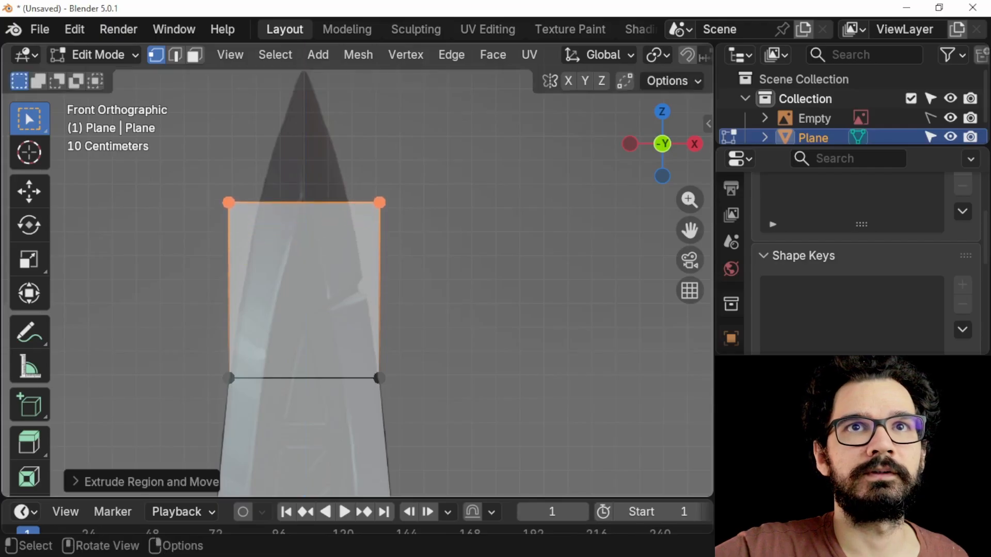
pyautogui.press('s')
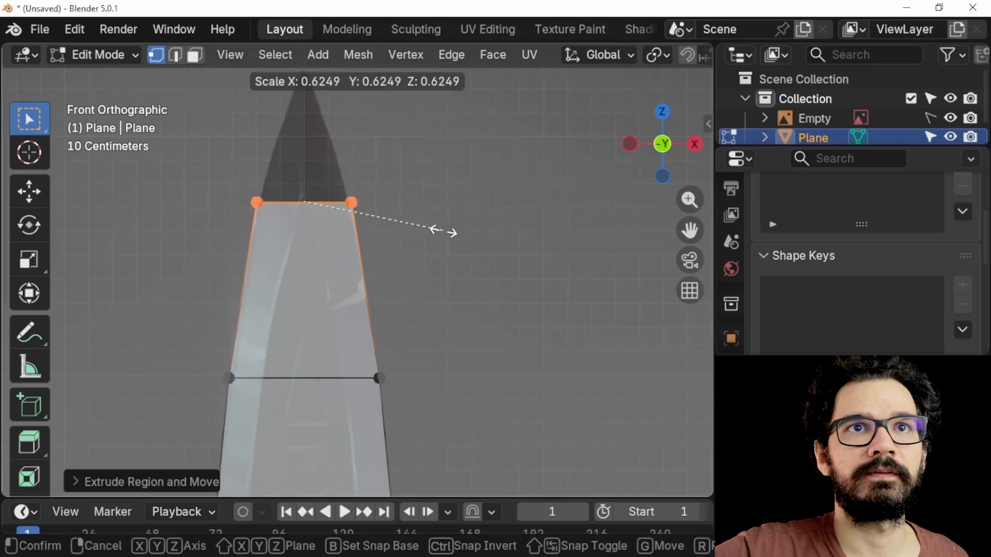
pyautogui.click(443, 231)
pyautogui.keyDown('shift'); pyautogui.moveTo(443, 231); pyautogui.dragTo(459, 334, button='middle'); pyautogui.keyUp('shift')
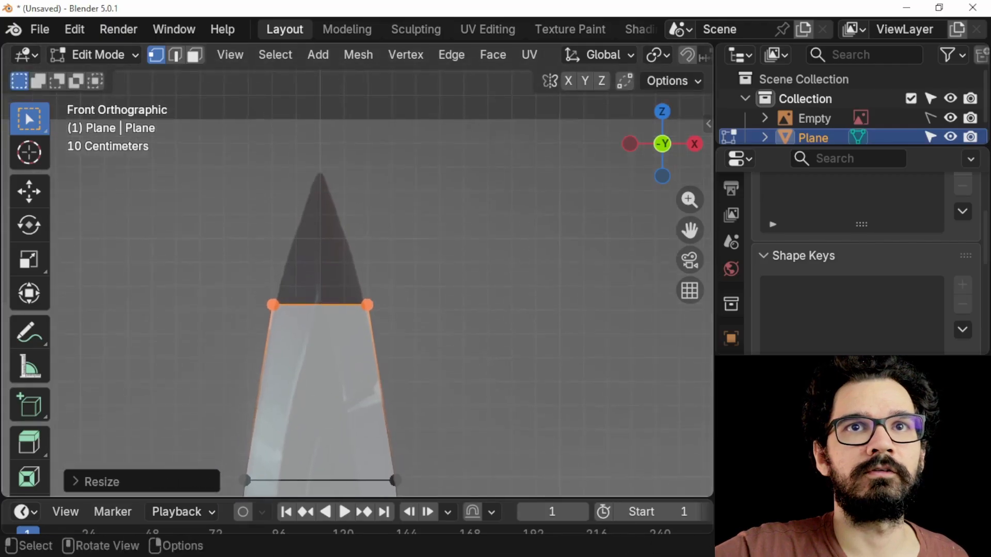
# Extrude the blade's top edge up along Z to the reference tip's height and merge its two vertices at the center.
pyautogui.press('g')
pyautogui.press('z')
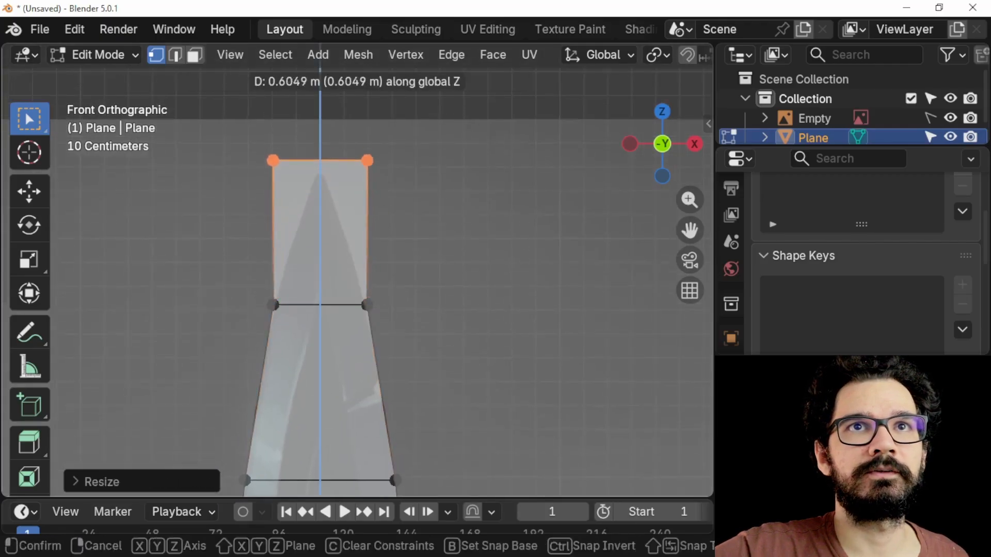
pyautogui.press('Return')
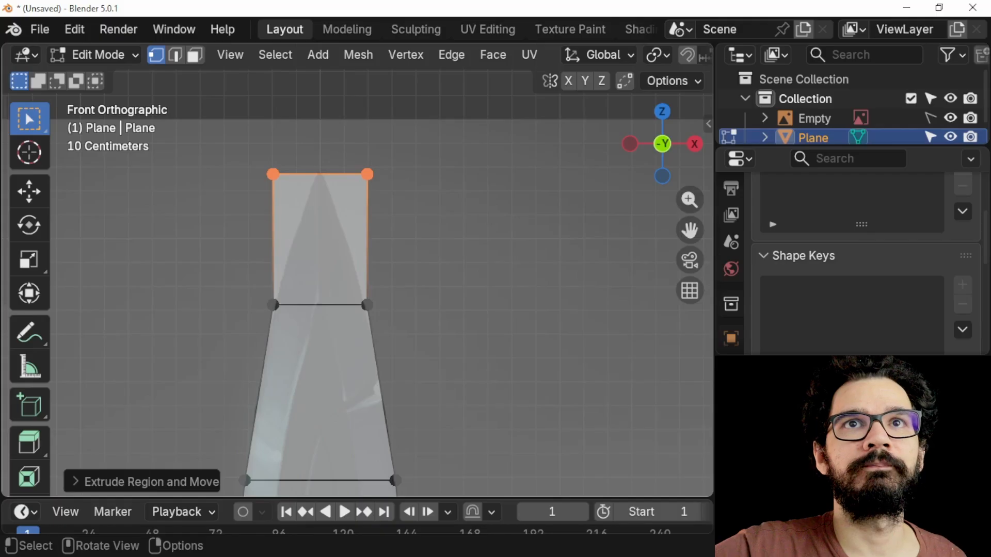
pyautogui.press('m')
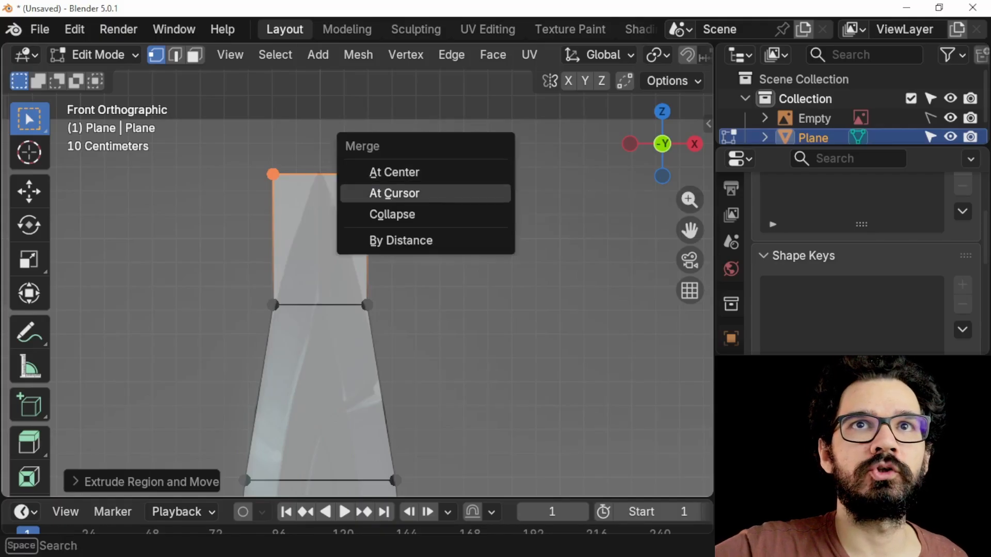
pyautogui.click(413, 172)
# Raise the blade's merged tip vertex slightly along Z, just above the reference tip.
pyautogui.scroll(-6, 357, 271)
pyautogui.scroll(6, 357, 271)
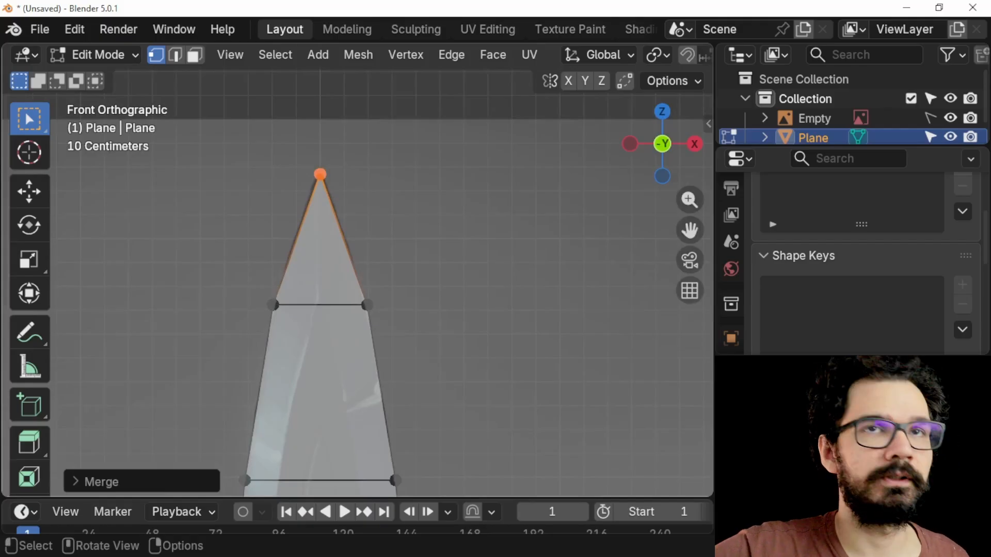
pyautogui.press('g')
pyautogui.press('z')
pyautogui.click(361, 227)
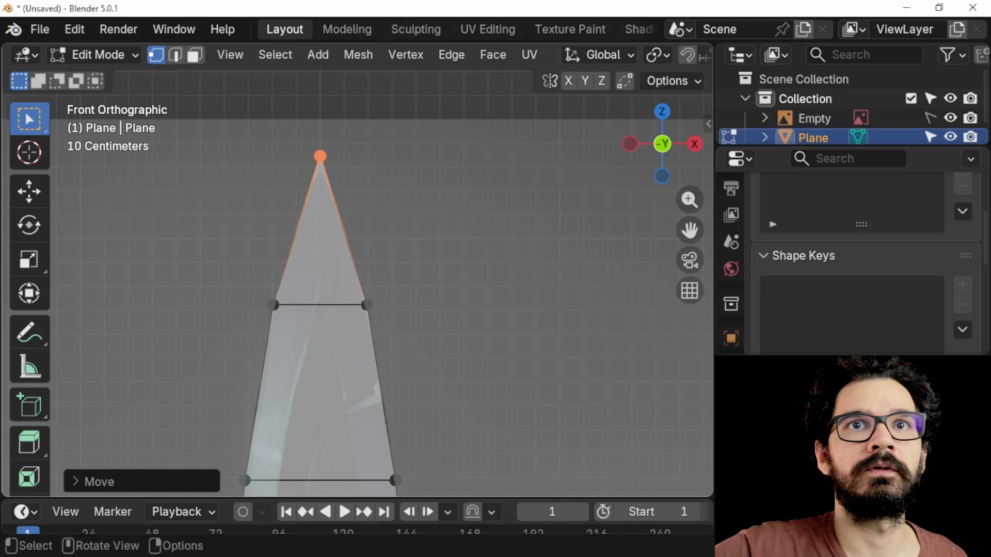
# Select all of the blade's faces and inset them by about 0.15 m.
pyautogui.scroll(-4, 357, 271)
pyautogui.keyDown('shift'); pyautogui.moveTo(361, 310); pyautogui.dragTo(304, 158, button='middle'); pyautogui.keyUp('shift')
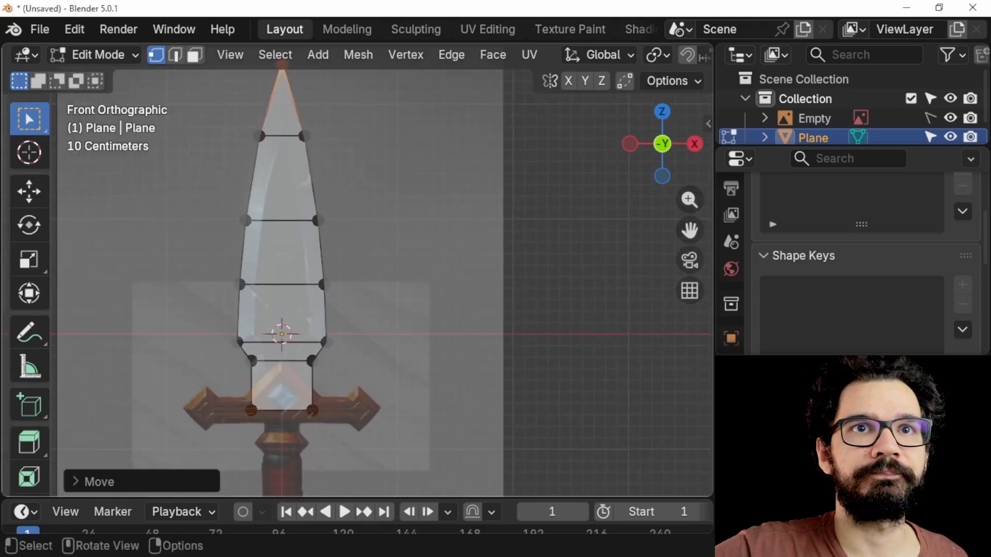
pyautogui.scroll(1, 344, 280)
pyautogui.press('3')
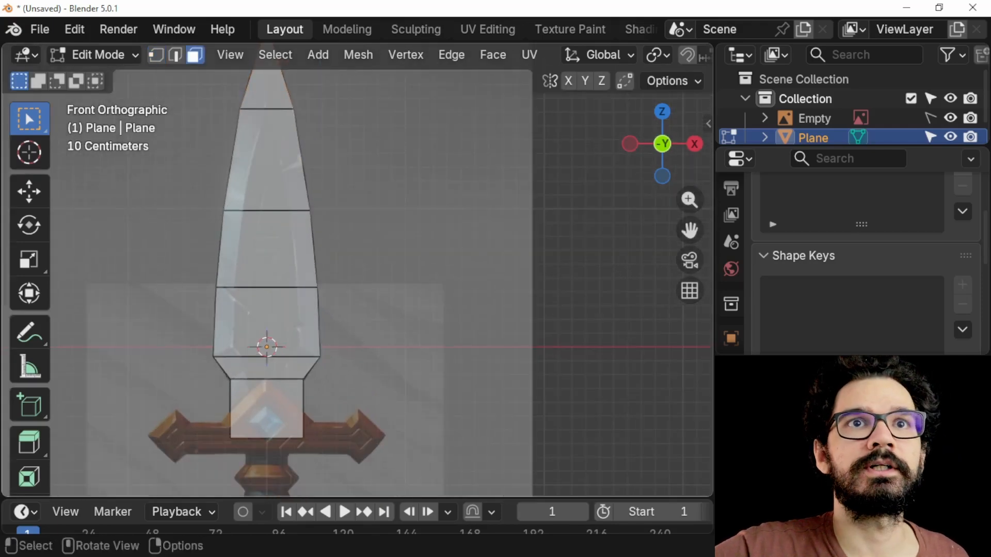
pyautogui.press('a')
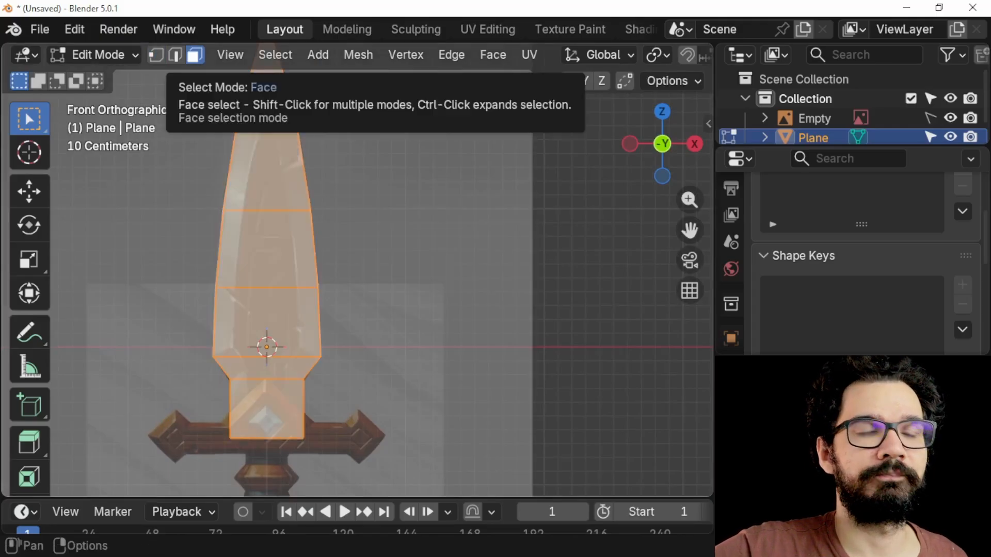
pyautogui.press('i')
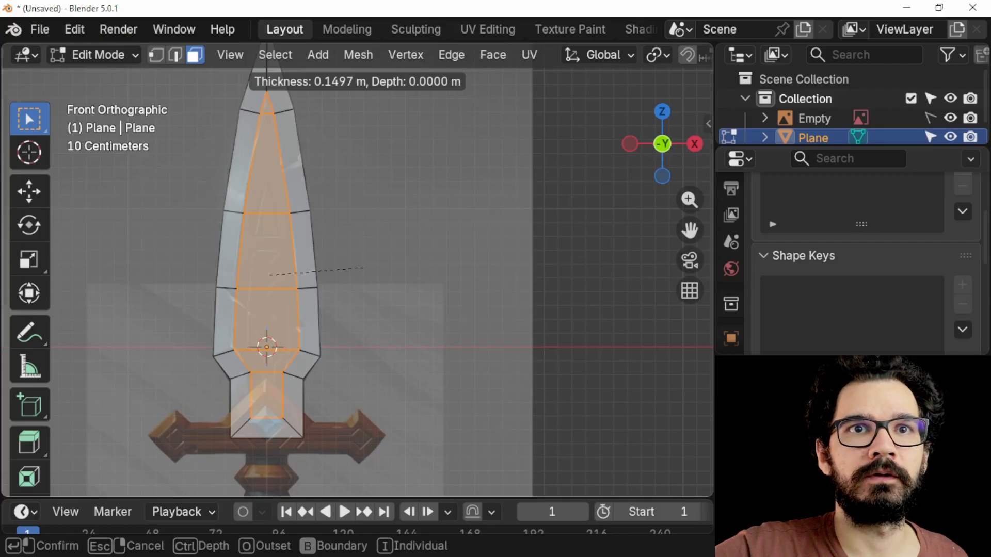
pyautogui.click(364, 268)
# Delete only the trapezoidal inset face along the bottom edge of the blade's base.
pyautogui.click(267, 429)
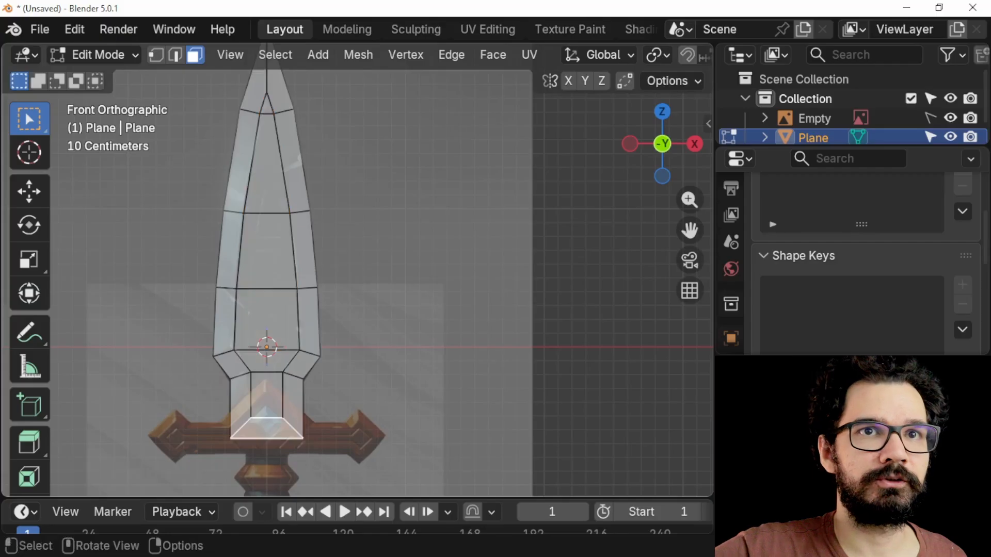
pyautogui.press('x')
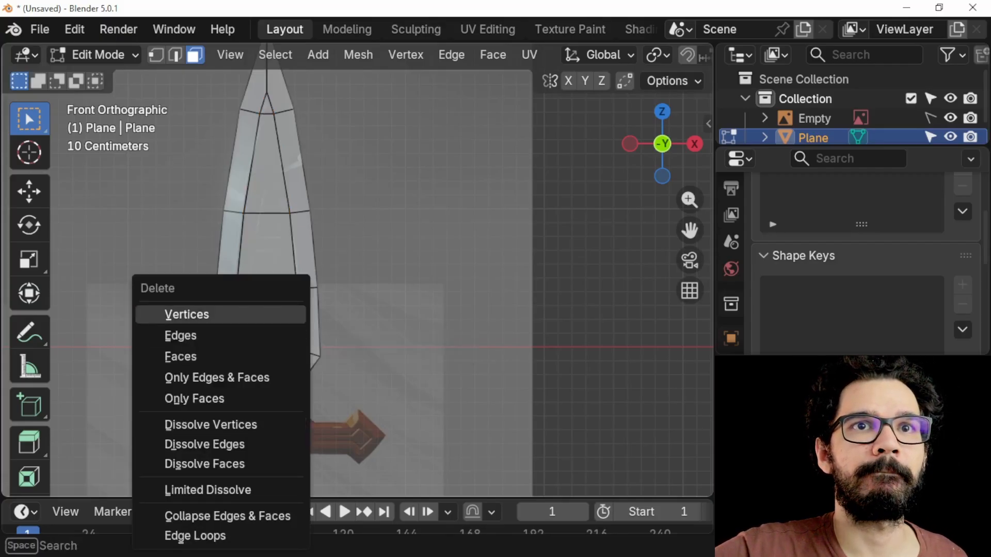
pyautogui.press('f')
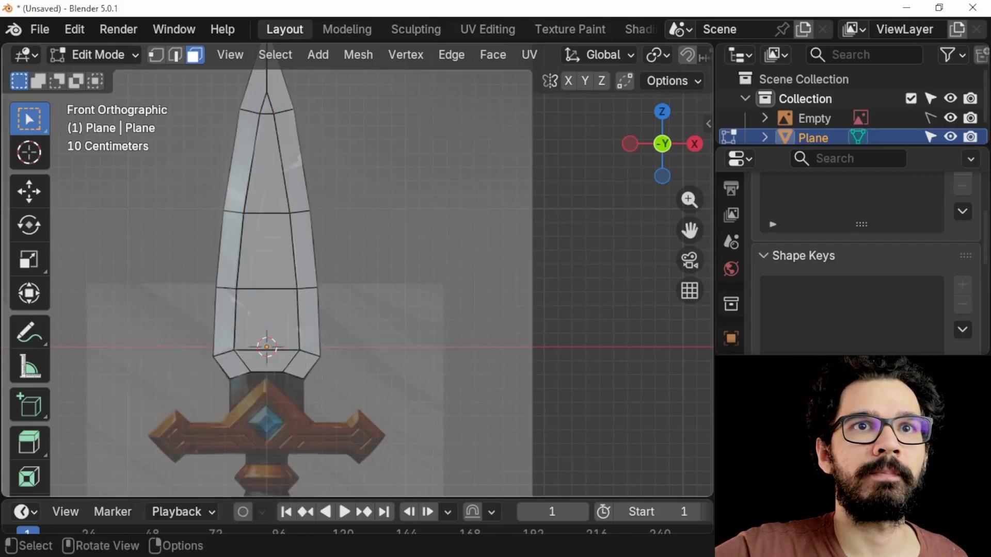
pyautogui.keyDown('ctrl'); pyautogui.rightClick(267, 428); pyautogui.keyUp('ctrl')
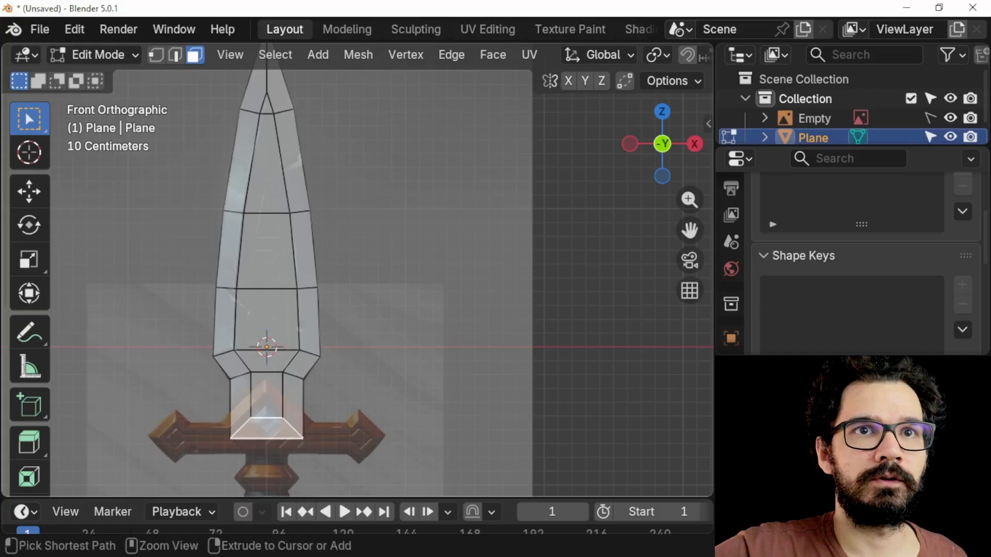
pyautogui.press('x')
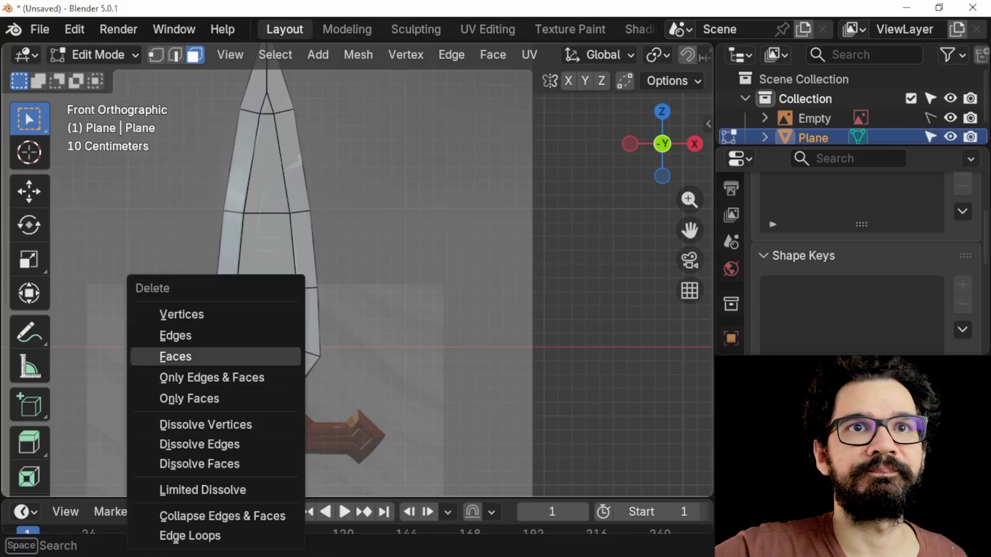
pyautogui.press('f')
# Flatten the four bottom vertices of the blade's base onto one line by scaling them to 0 along Z.
pyautogui.press('1')
pyautogui.moveTo(187, 464); pyautogui.dragTo(341, 412)
pyautogui.scroll(1, 341, 412)
pyautogui.keyDown('shift'); pyautogui.moveTo(341, 412); pyautogui.dragTo(431, 263, button='middle'); pyautogui.keyUp('shift')
pyautogui.scroll(3, 346, 328)
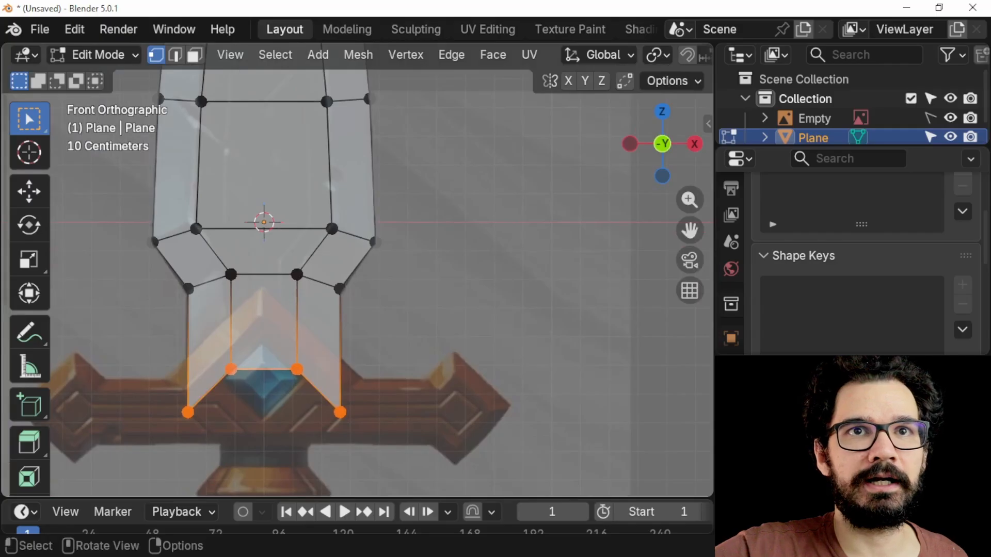
pyautogui.press('s')
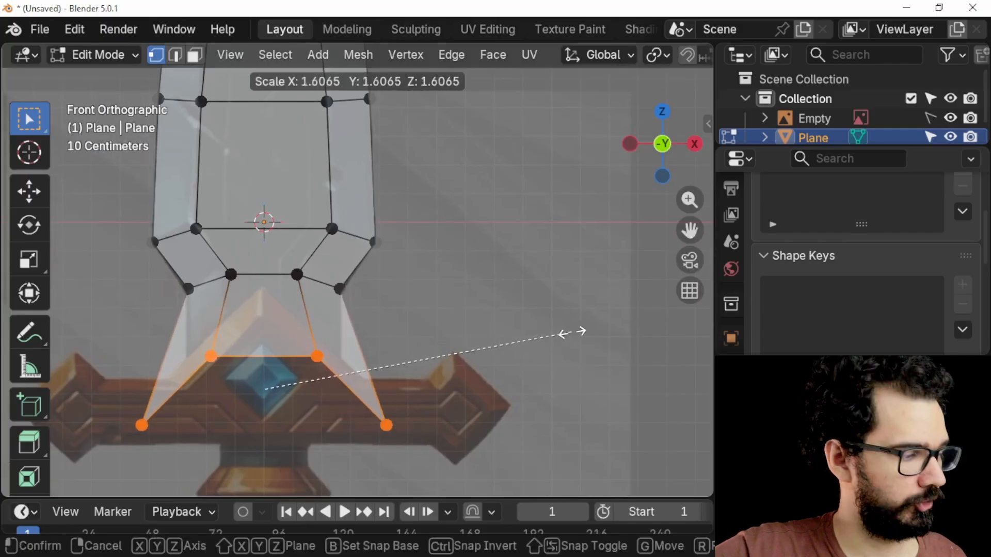
pyautogui.press('z')
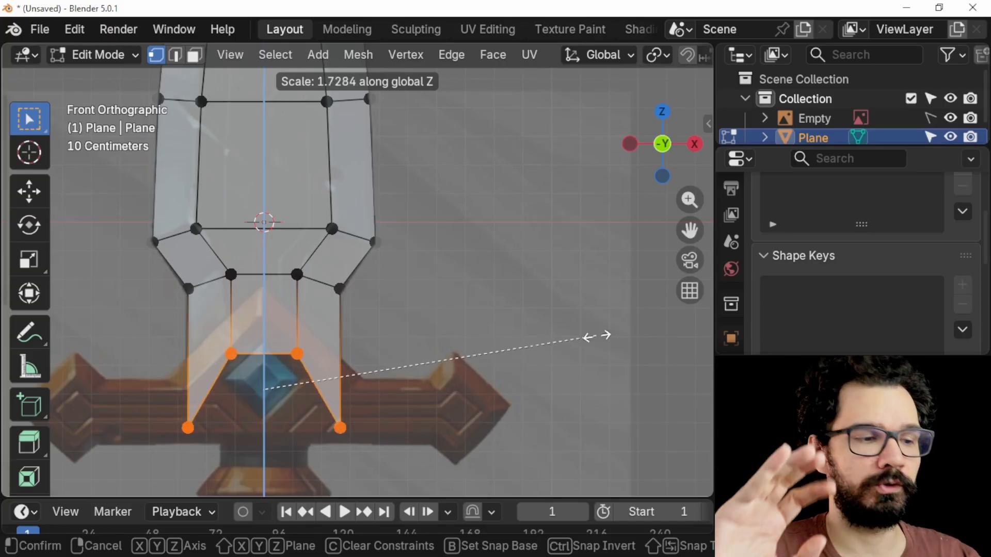
pyautogui.write('0')
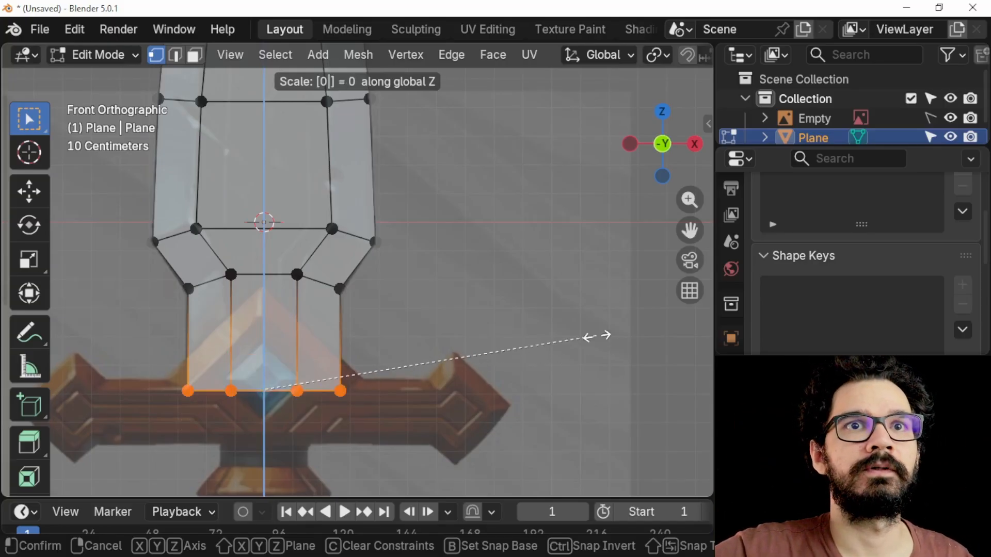
pyautogui.press('Return')
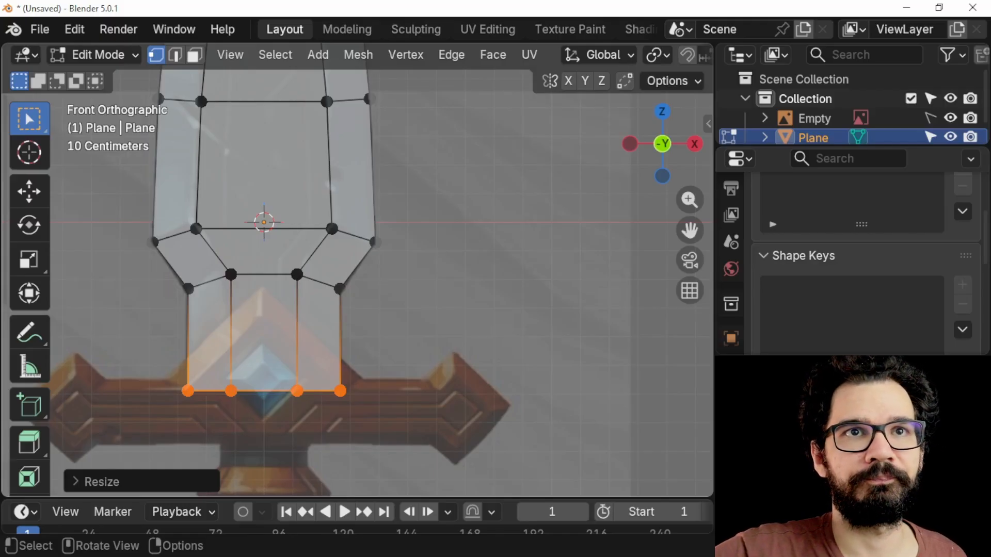
# Move all inner inset faces, from below the tip down to the base, about -0.1 m along Y to bevel the blade.
pyautogui.scroll(-2, 358, 270)
pyautogui.keyDown('shift'); pyautogui.moveTo(358, 270); pyautogui.dragTo(349, 422, button='middle'); pyautogui.keyUp('shift')
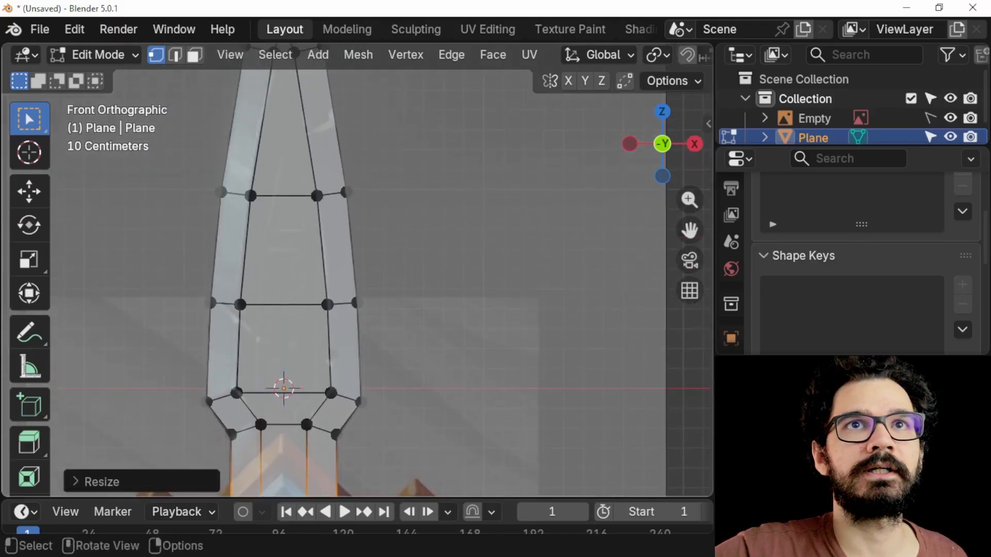
pyautogui.scroll(-2, 358, 270)
pyautogui.scroll(-1, 358, 270)
pyautogui.moveTo(358, 270); pyautogui.dragTo(413, 279, button='middle')
pyautogui.press('3')
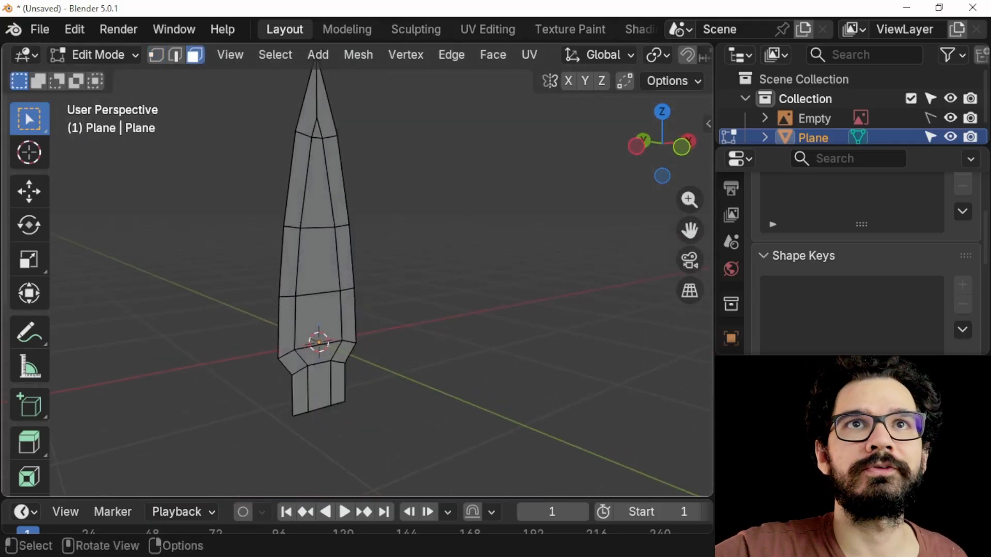
pyautogui.keyDown('shift'); pyautogui.click(317, 155); pyautogui.keyUp('shift')
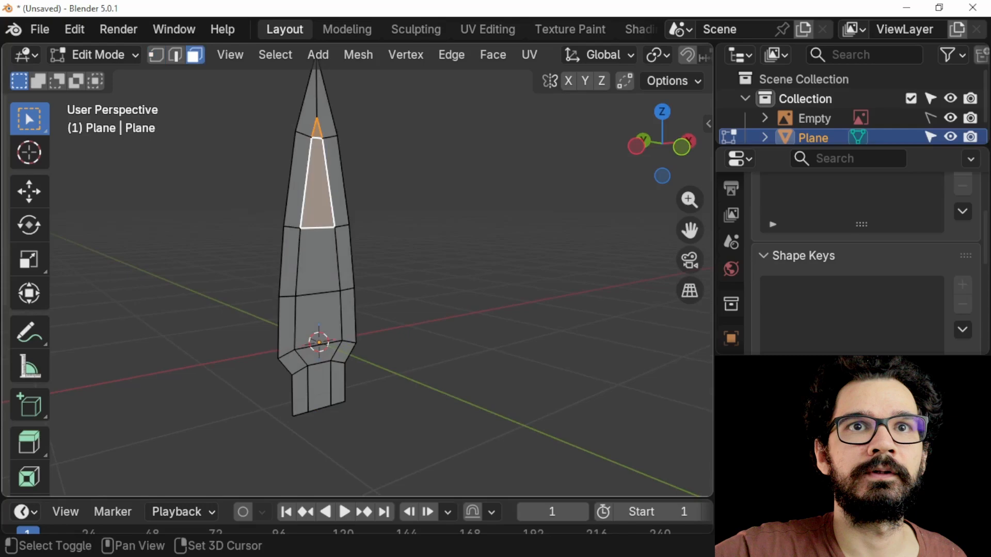
pyautogui.keyDown('shift'); pyautogui.click(317, 258); pyautogui.keyUp('shift')
pyautogui.keyDown('shift'); pyautogui.click(318, 318); pyautogui.keyUp('shift')
pyautogui.keyDown('shift'); pyautogui.click(317, 358); pyautogui.keyUp('shift')
pyautogui.keyDown('shift'); pyautogui.click(319, 388); pyautogui.keyUp('shift')
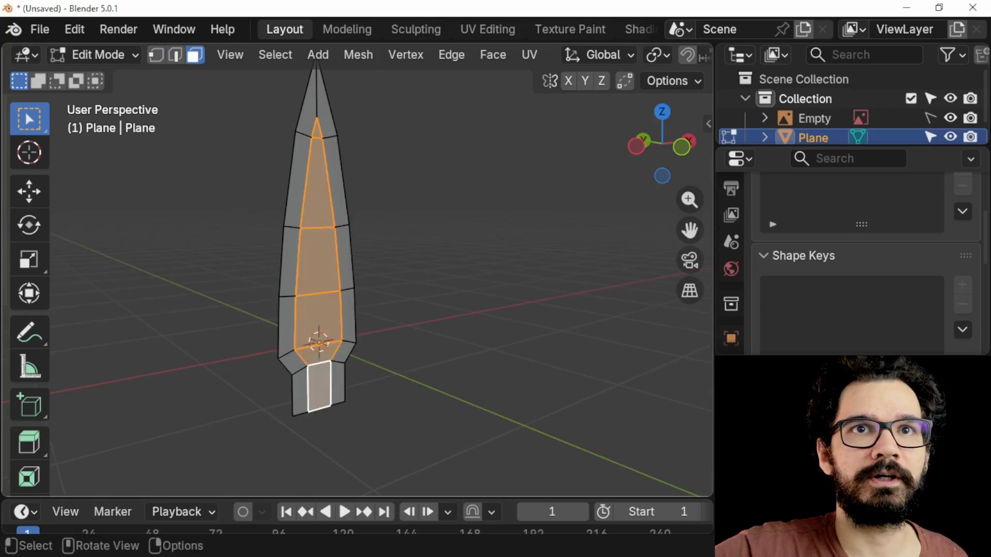
pyautogui.moveTo(319, 388); pyautogui.dragTo(338, 383, button='middle')
pyautogui.scroll(1, 338, 383)
pyautogui.press('g')
pyautogui.press('y')
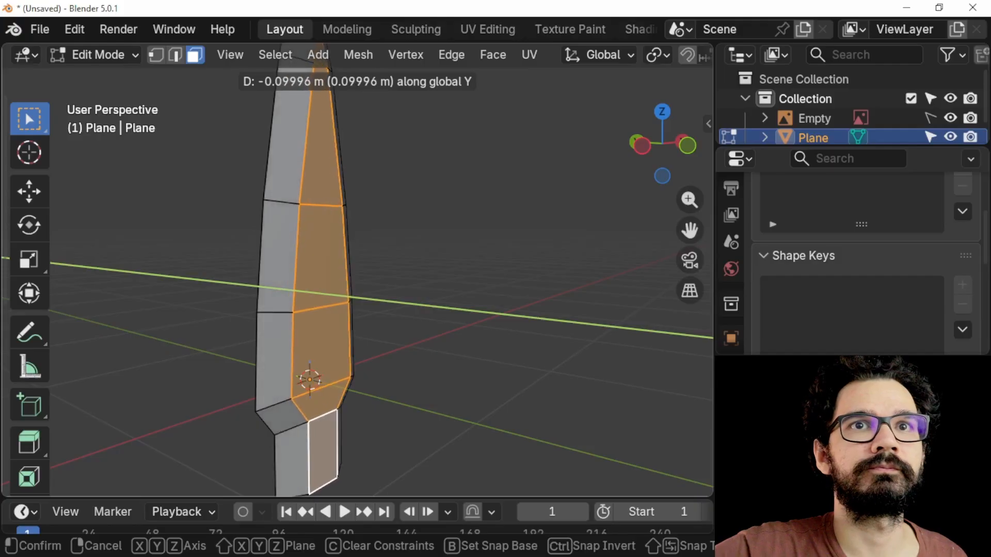
pyautogui.press('Return')
# Add a Mirror modifier to the blade in Object Mode and mirror it on the Z axis only.
pyautogui.press('Tab')
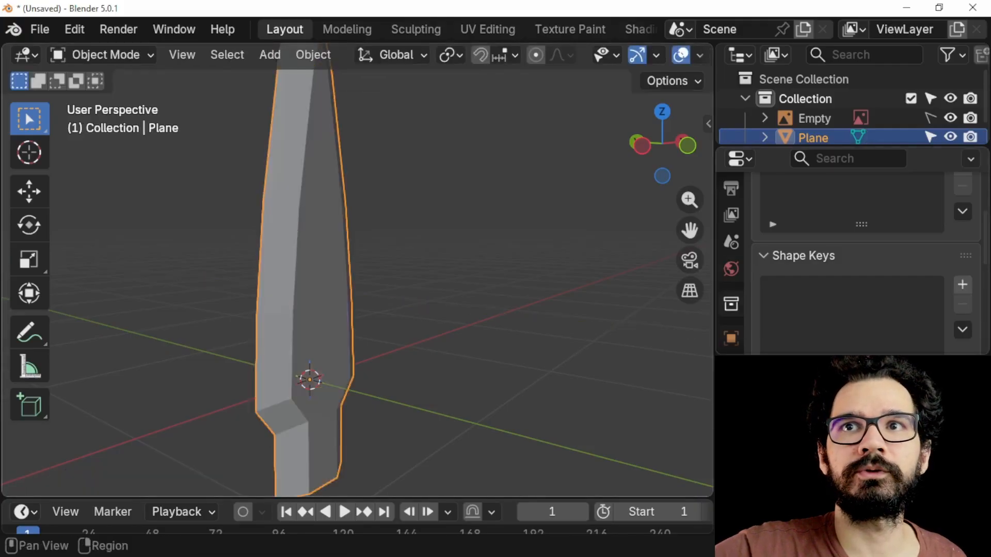
pyautogui.scroll(-4, 731, 303)
pyautogui.click(731, 245)
pyautogui.click(803, 230)
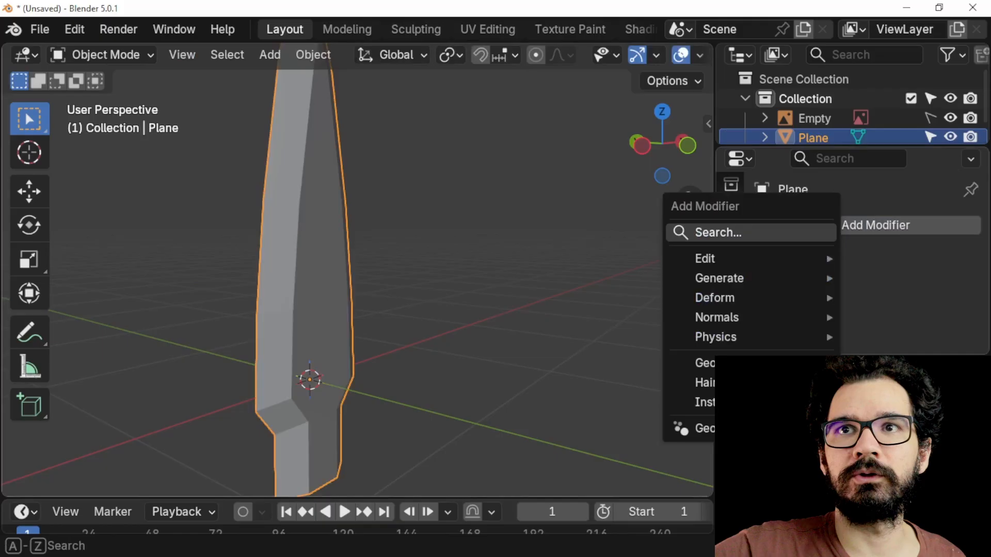
pyautogui.moveTo(800, 297)
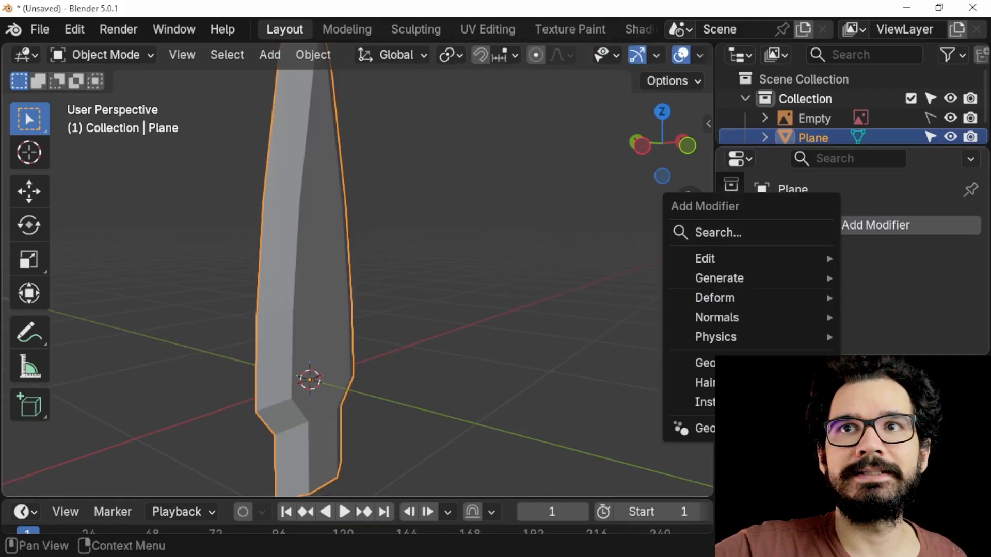
pyautogui.moveTo(774, 278)
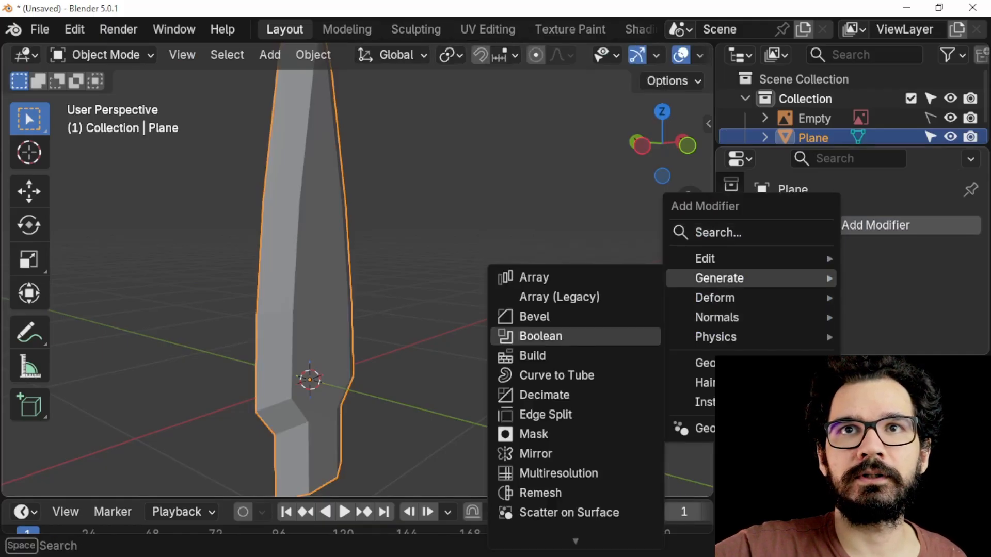
pyautogui.click(536, 454)
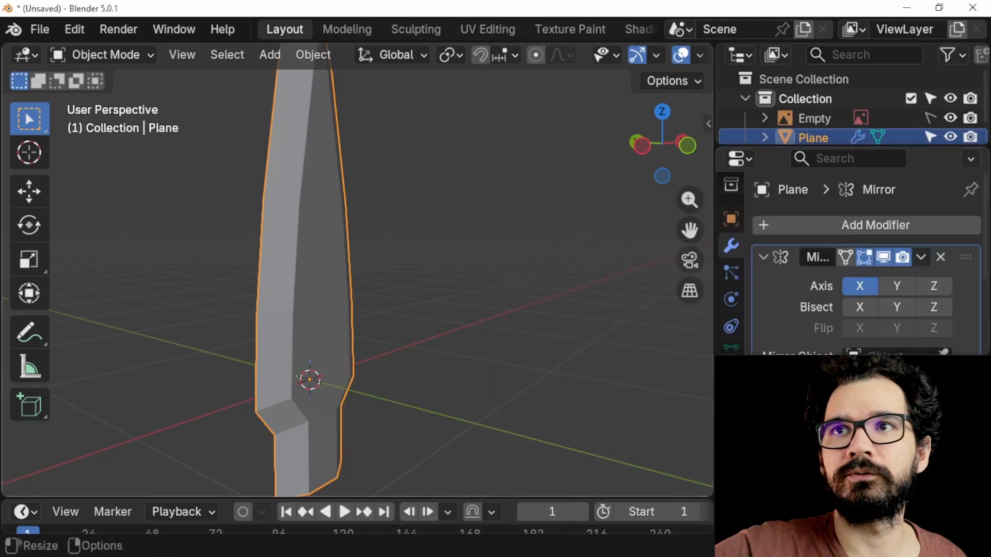
pyautogui.moveTo(444, 310); pyautogui.dragTo(436, 240, button='middle')
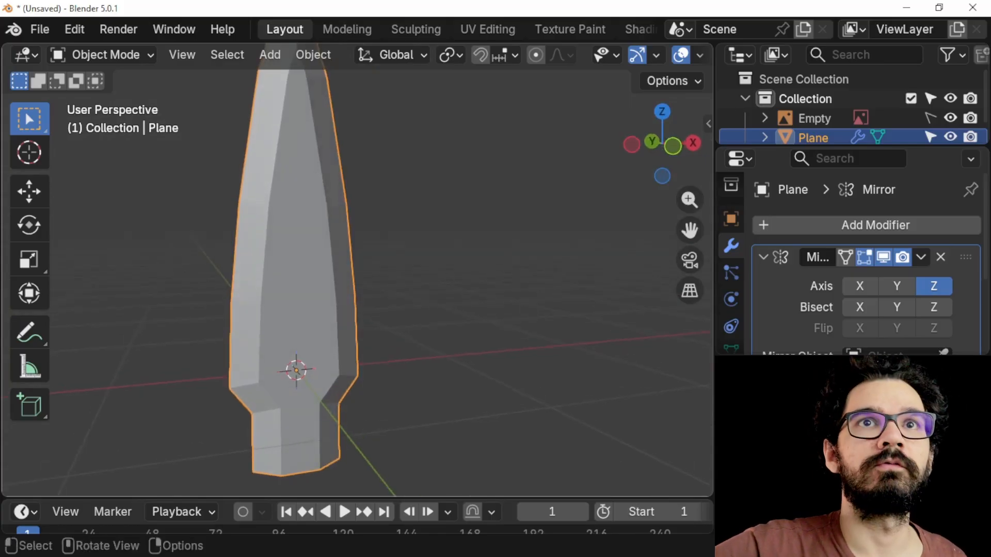
# Hide the Empty reference image and move the row of four vertices at the blade's middle up about 0.06 m along Z.
pyautogui.press('KP_1')
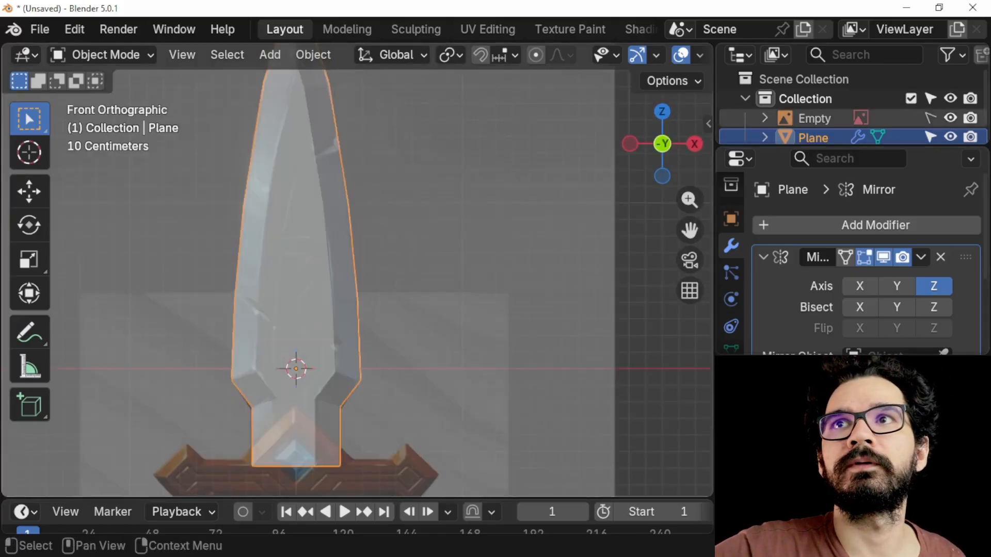
pyautogui.click(951, 118)
pyautogui.keyDown('shift'); pyautogui.moveTo(505, 206); pyautogui.dragTo(499, 288, button='middle'); pyautogui.keyUp('shift')
pyautogui.press('Tab')
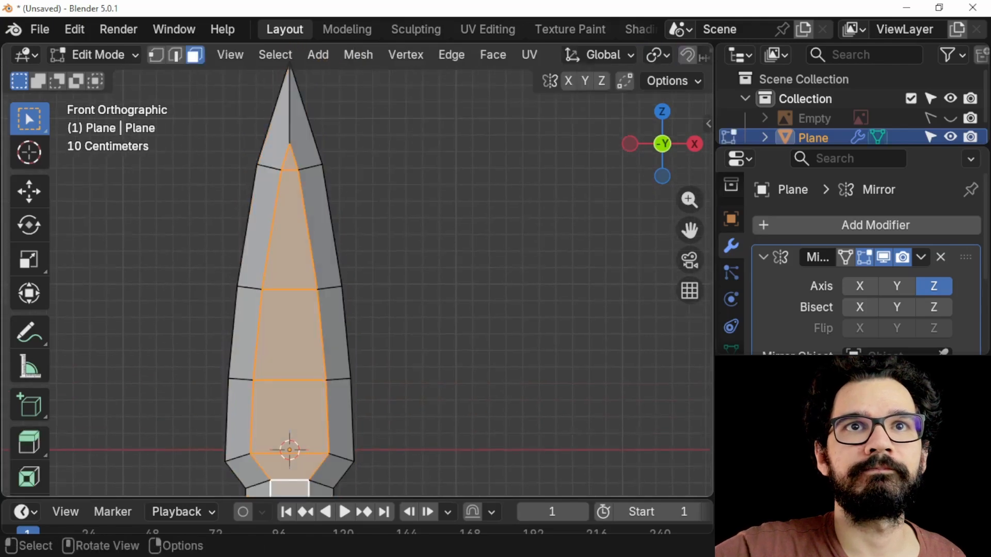
pyautogui.press('1')
pyautogui.moveTo(177, 250); pyautogui.dragTo(586, 302)
pyautogui.press('g')
pyautogui.press('z')
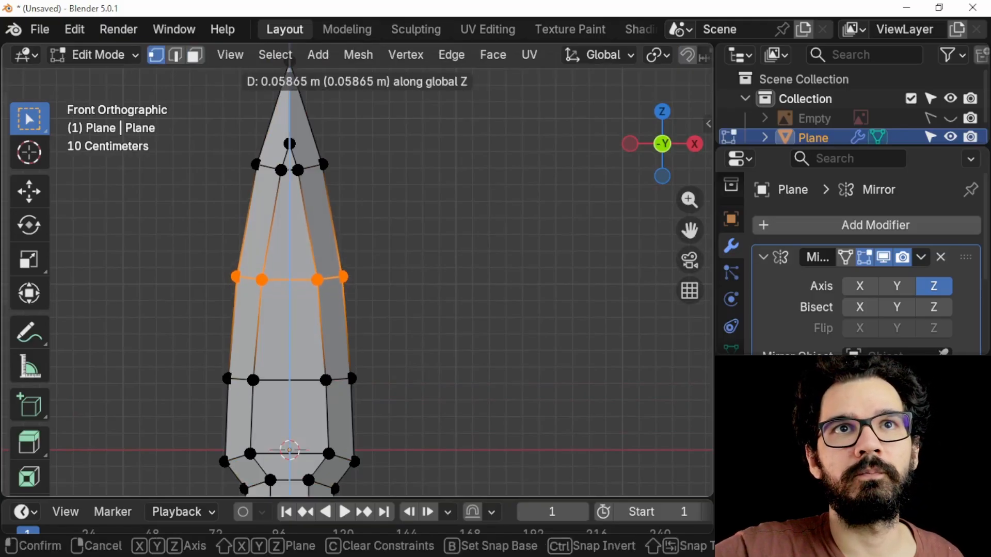
pyautogui.press('Return')
pyautogui.press('Tab')
pyautogui.scroll(-2, 358, 282)
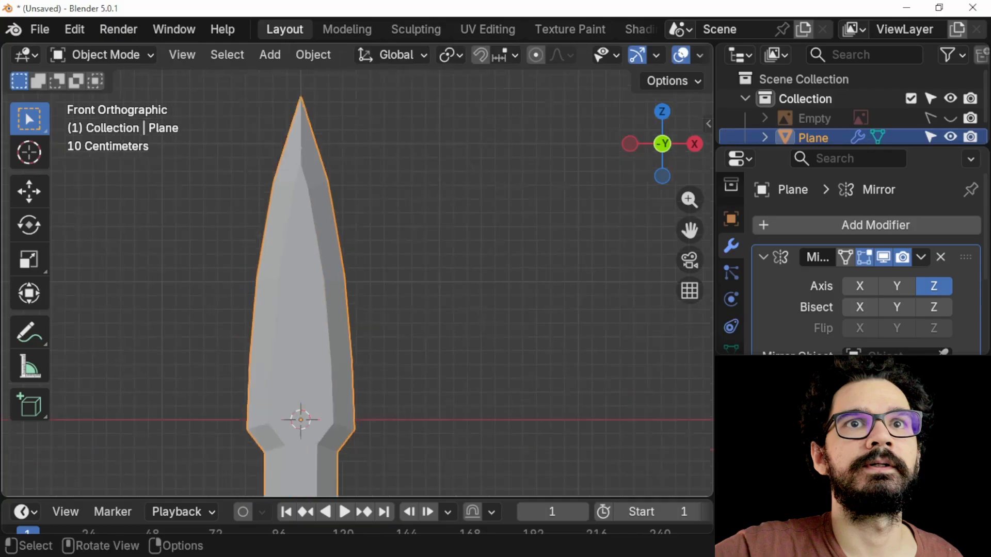
pyautogui.moveTo(357, 283)
pyautogui.mouseDown(button='middle')
pyautogui.moveTo(307, 287)
pyautogui.moveTo(356, 289)
pyautogui.mouseUp(button='middle')
pyautogui.press('KP_1')
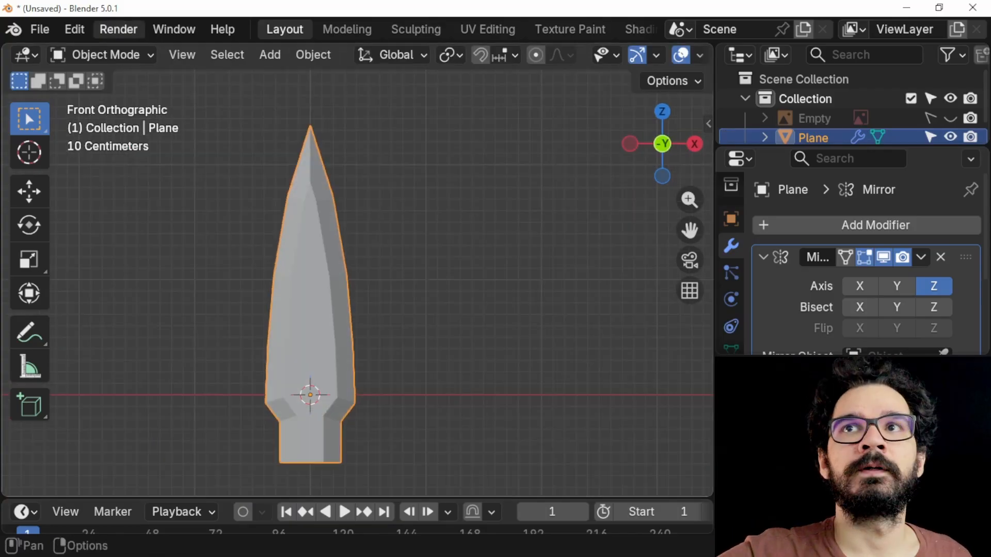
# Unhide the Empty reference image and rename the blade object LAMINA.
pyautogui.keyDown('shift'); pyautogui.moveTo(310, 310); pyautogui.dragTo(342, 229, button='middle'); pyautogui.keyUp('shift')
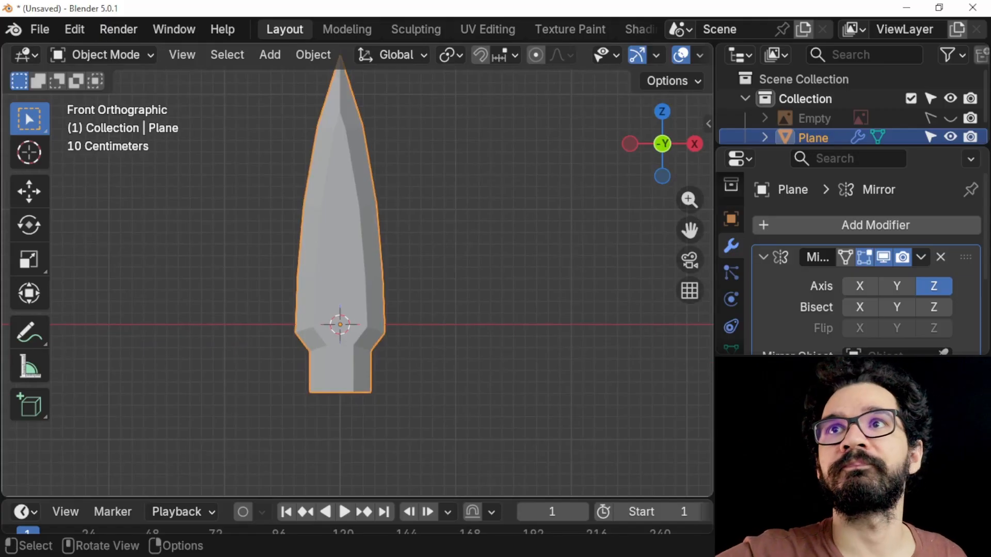
pyautogui.hotkey('alt', 'h')
pyautogui.keyDown('shift'); pyautogui.moveTo(337, 326); pyautogui.dragTo(366, 262, button='middle'); pyautogui.keyUp('shift')
pyautogui.scroll(4, 357, 271)
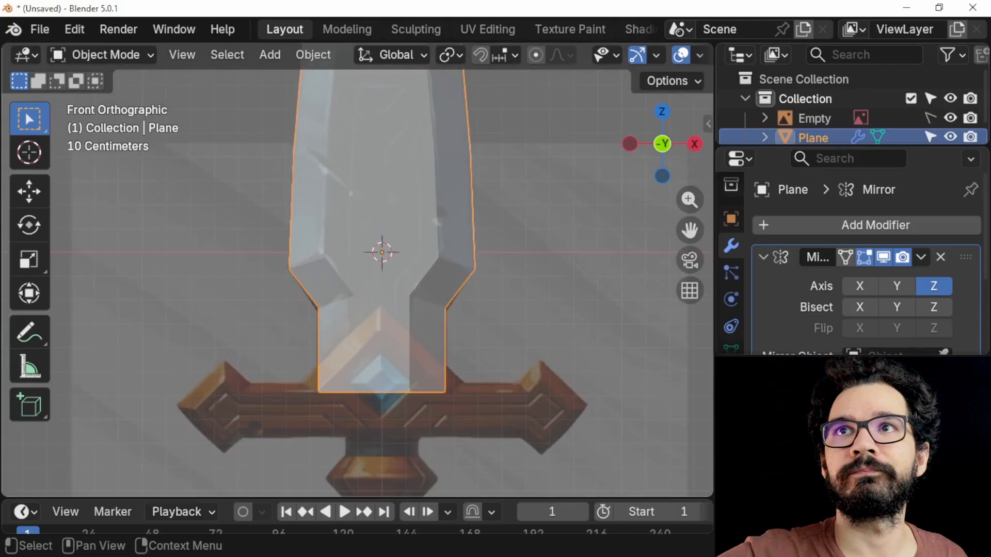
pyautogui.doubleClick(813, 138)
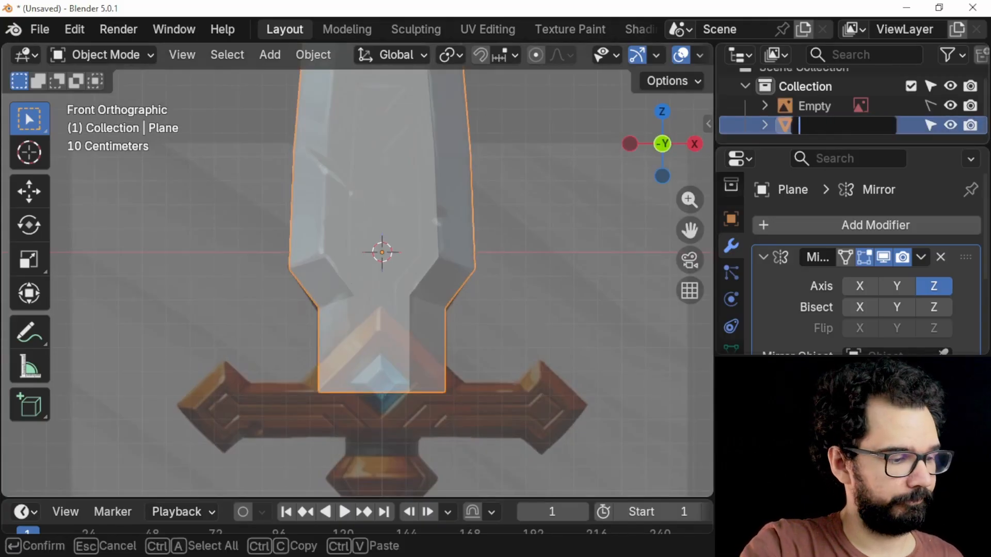
pyautogui.write('LAMINA')
pyautogui.press('Return')
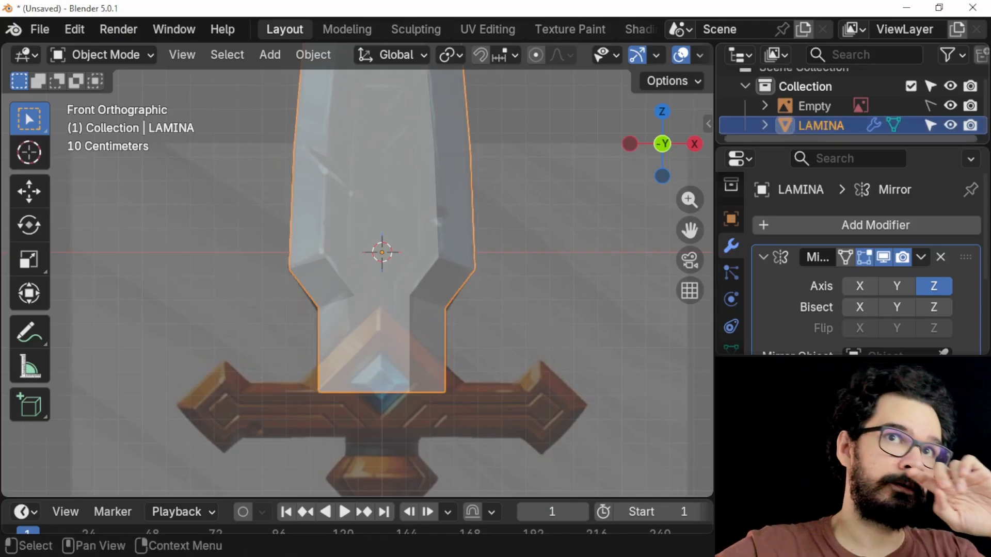
# Add a cube mesh as the starting shape for the dagger's crossguard.
pyautogui.keyDown('shift'); pyautogui.moveTo(413, 330); pyautogui.dragTo(401, 183, button='middle'); pyautogui.keyUp('shift')
pyautogui.scroll(2, 415, 267)
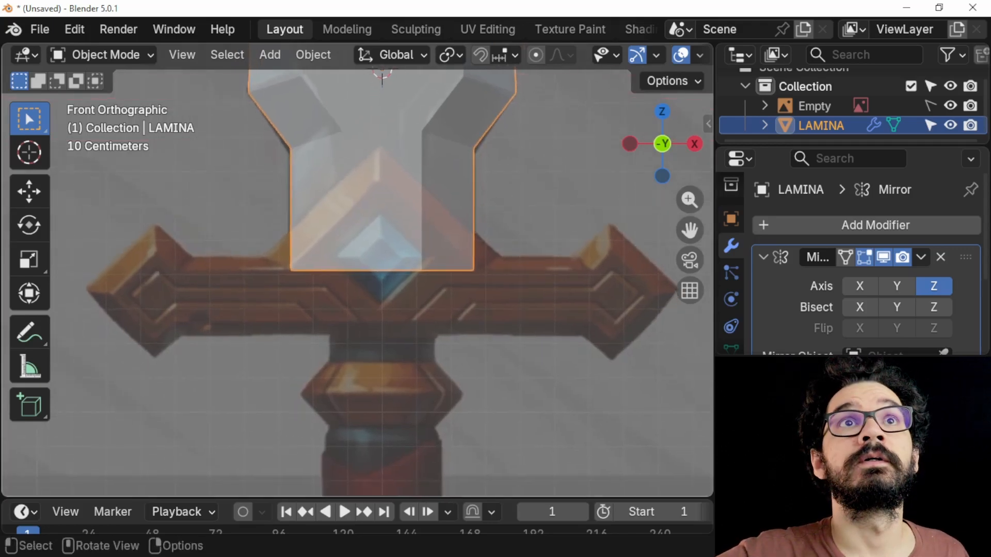
pyautogui.click(269, 54)
pyautogui.moveTo(300, 77)
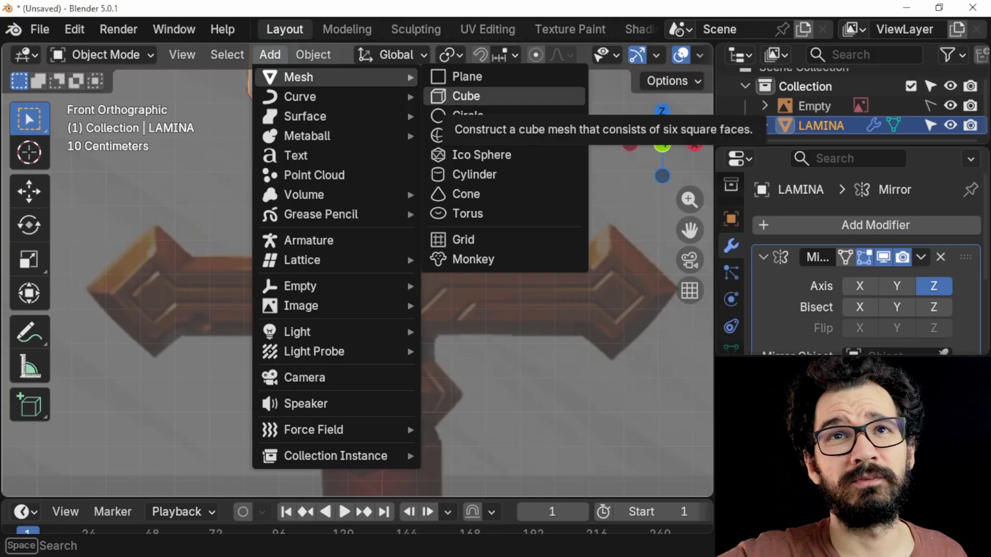
pyautogui.click(466, 96)
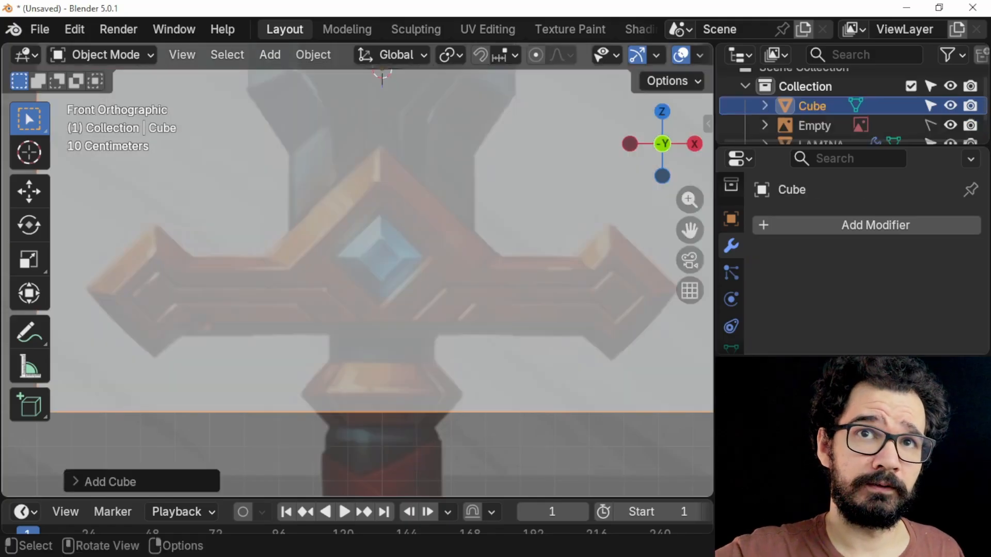
# Scale the cube down in Edit Mode and move it about -0.63 m along Z onto the crossguard in the reference.
pyautogui.press('Tab')
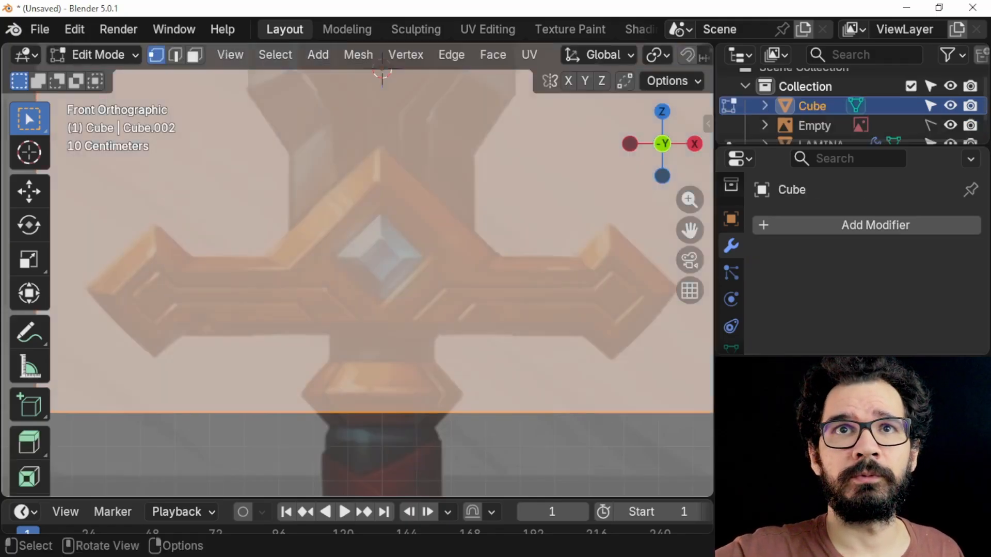
pyautogui.press('s')
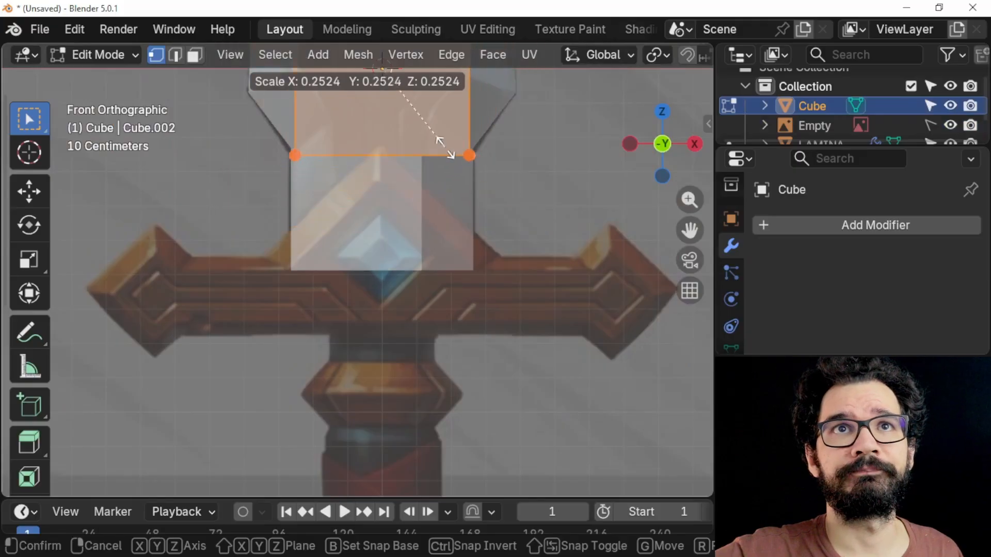
pyautogui.click(453, 159)
pyautogui.press('g')
pyautogui.press('z')
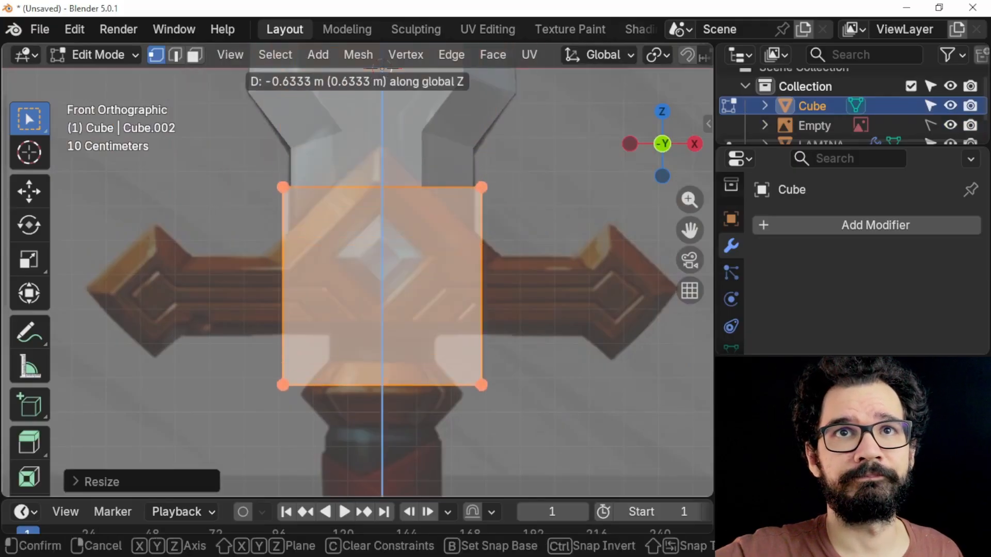
pyautogui.click(370, 89)
# Scale the cube down to about half its size at the crossguard's centre, adjusting it in perspective and returning to front view.
pyautogui.press('s')
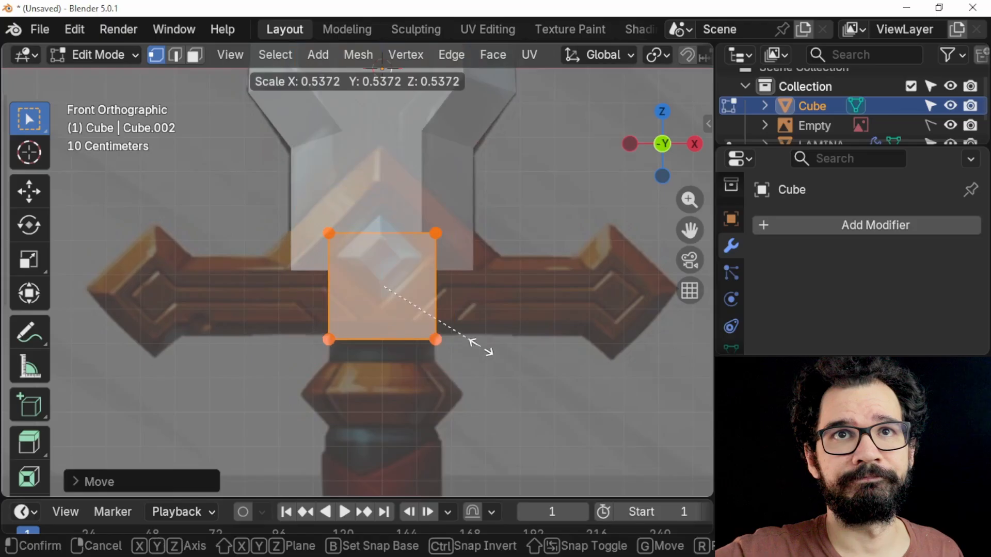
pyautogui.click(482, 345)
pyautogui.moveTo(481, 345); pyautogui.dragTo(521, 400, button='middle')
pyautogui.press('s')
pyautogui.click(504, 409)
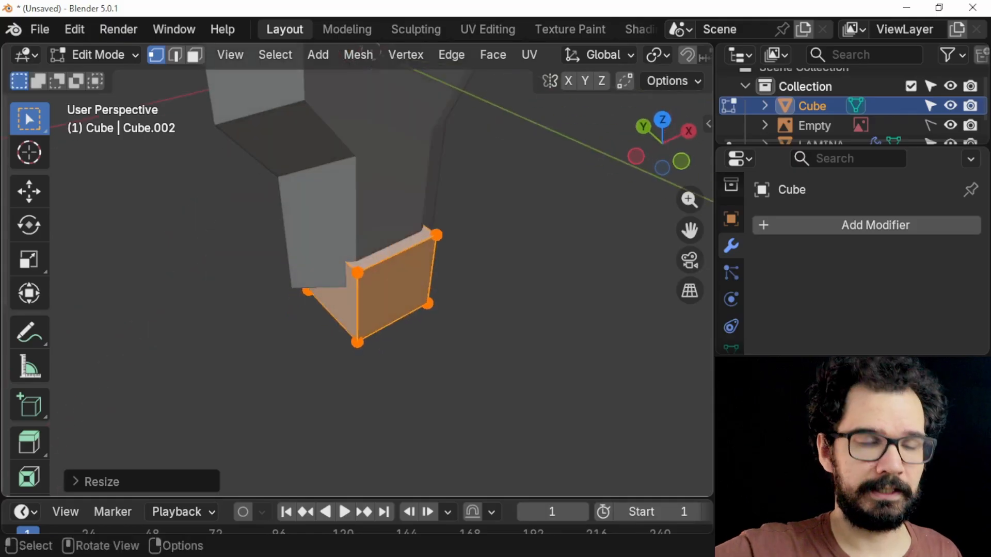
pyautogui.press('KP_1')
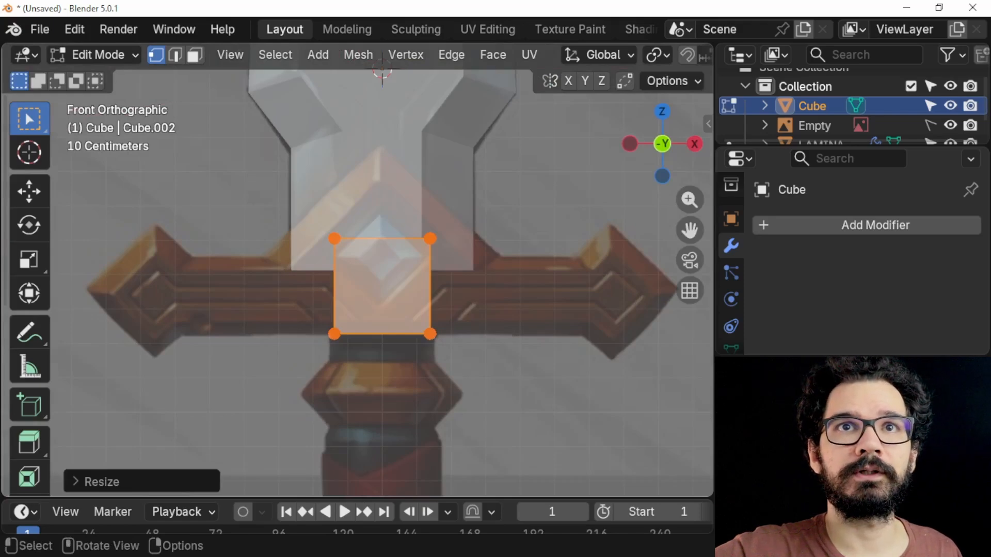
# Cut a centred vertical edge loop through the cube, turn on X-ray and delete the vertices of its -X half.
pyautogui.hotkey('ctrl', 'r')
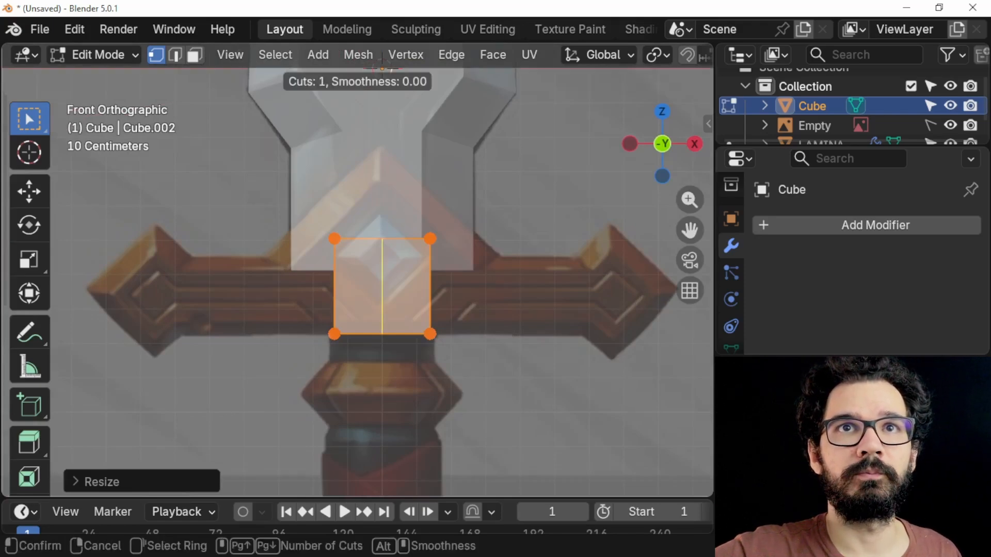
pyautogui.click(382, 67)
pyautogui.rightClick(382, 68)
pyautogui.moveTo(258, 188); pyautogui.dragTo(338, 370)
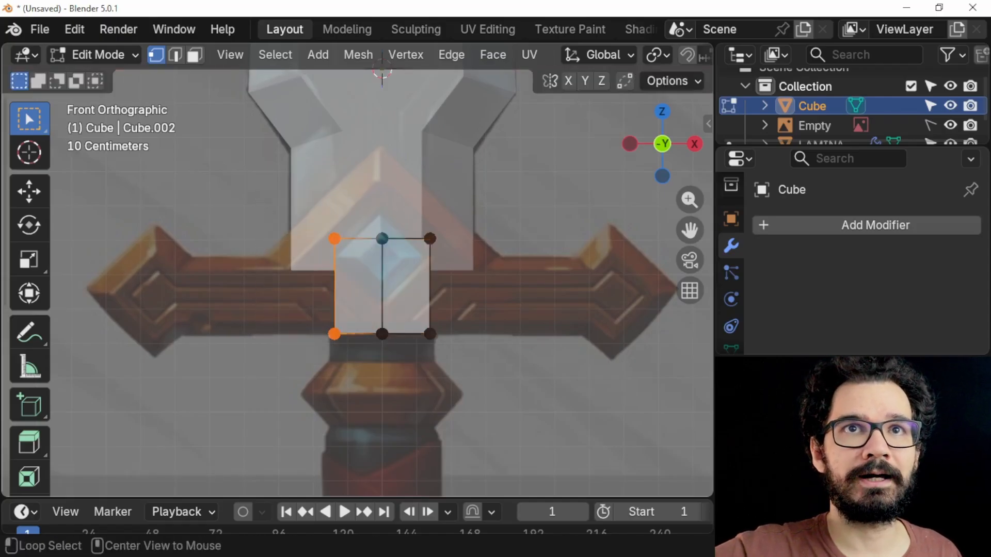
pyautogui.hotkey('alt', 'z')
pyautogui.scroll(-5, 356, 55)
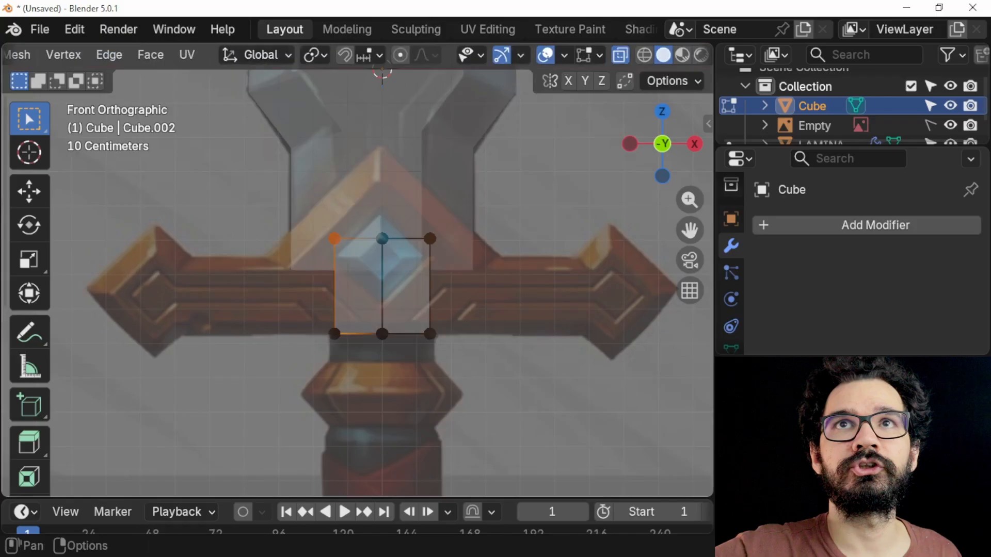
pyautogui.moveTo(277, 166); pyautogui.dragTo(345, 375)
pyautogui.press('x')
pyautogui.click(293, 314)
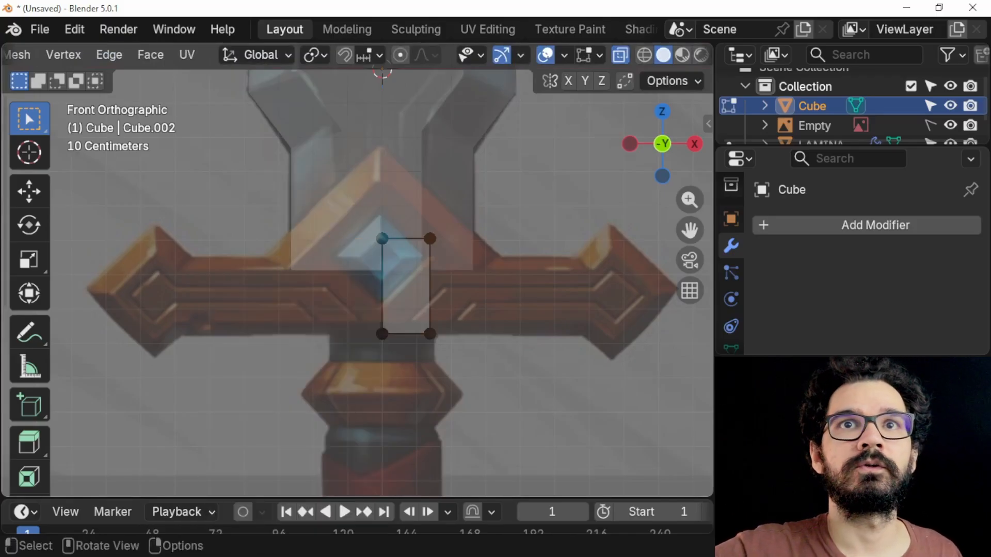
# Add a Mirror modifier on the X axis to the half cube in Object Mode and return to Edit Mode.
pyautogui.press('Tab')
pyautogui.click(764, 225)
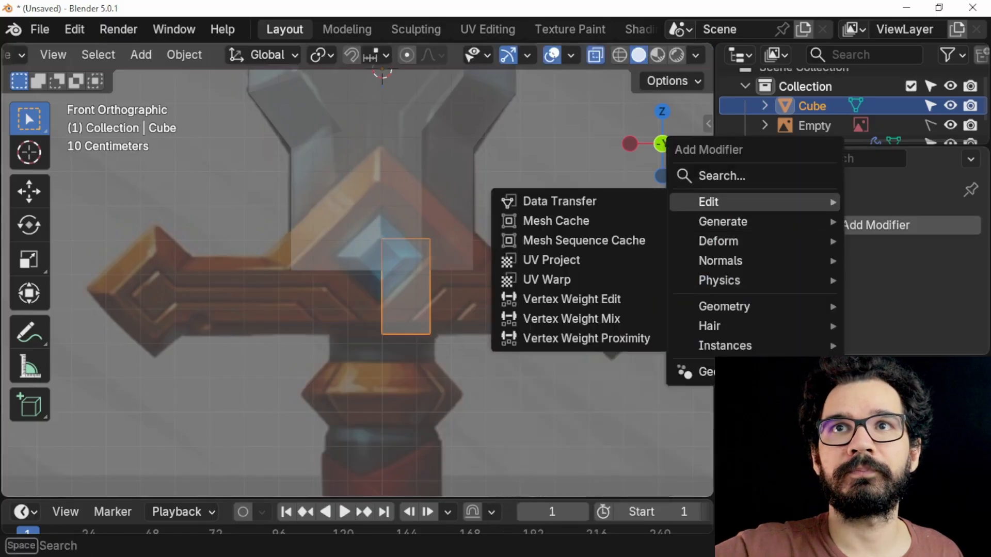
pyautogui.click(539, 397)
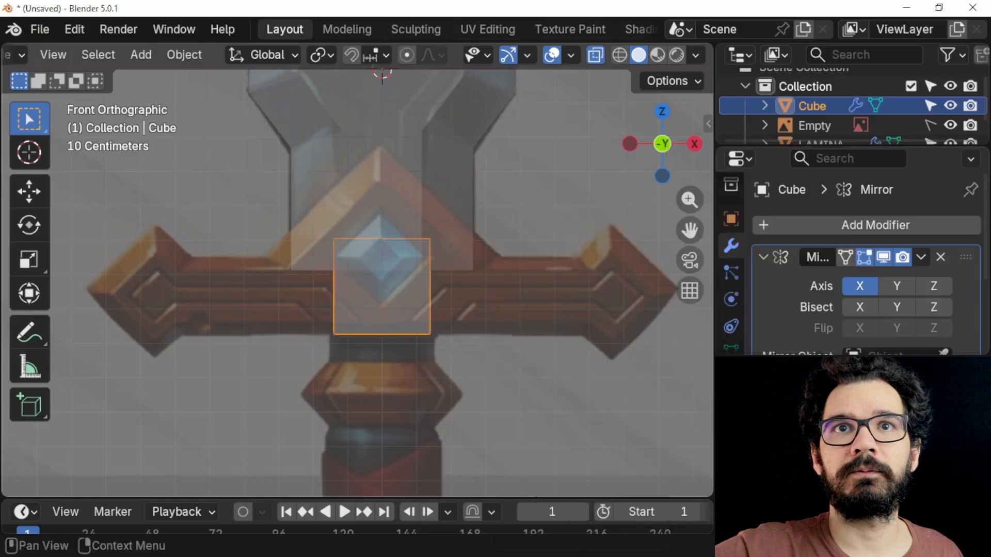
pyautogui.press('Tab')
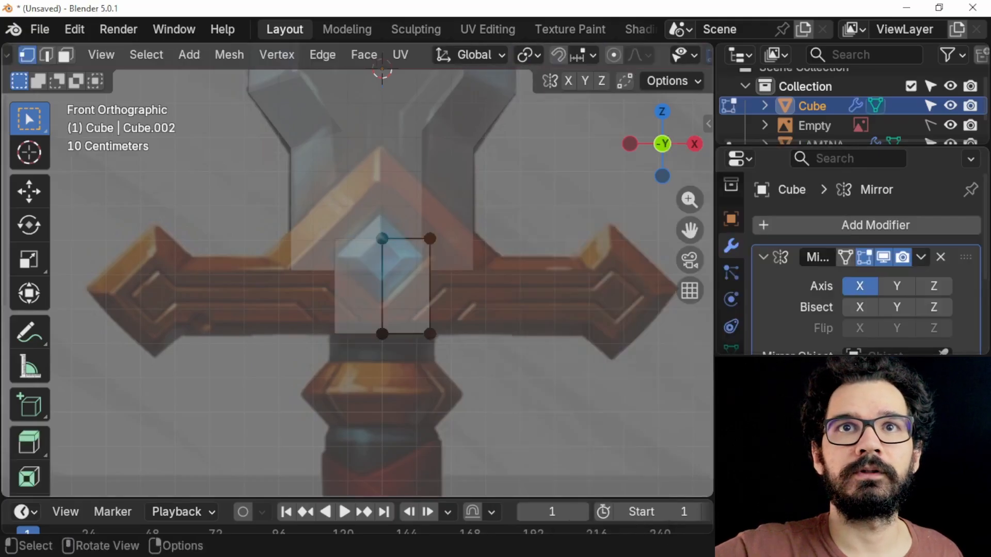
# Move the cube's upper centre vertices up along Z to the peak of the crossguard's triangular middle.
pyautogui.keyDown('shift'); pyautogui.moveTo(362, 289); pyautogui.dragTo(259, 307, button='middle'); pyautogui.keyUp('shift')
pyautogui.moveTo(260, 298); pyautogui.dragTo(293, 216)
pyautogui.press('g')
pyautogui.press('z')
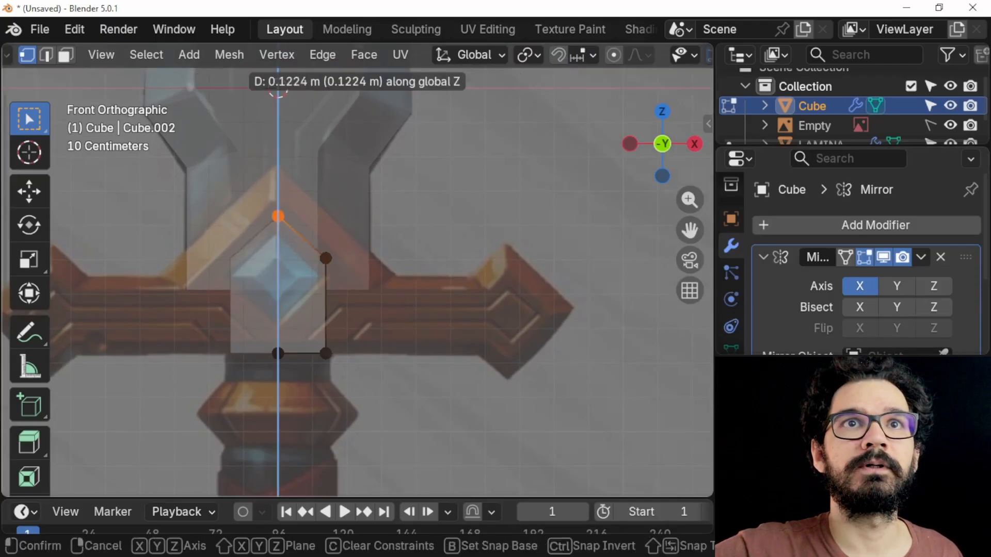
pyautogui.press('Return')
# Enable Clipping in the Mirror modifier and move the cube's outer vertices outward along X to the foot of the guard's slope.
pyautogui.scroll(-4, 867, 268)
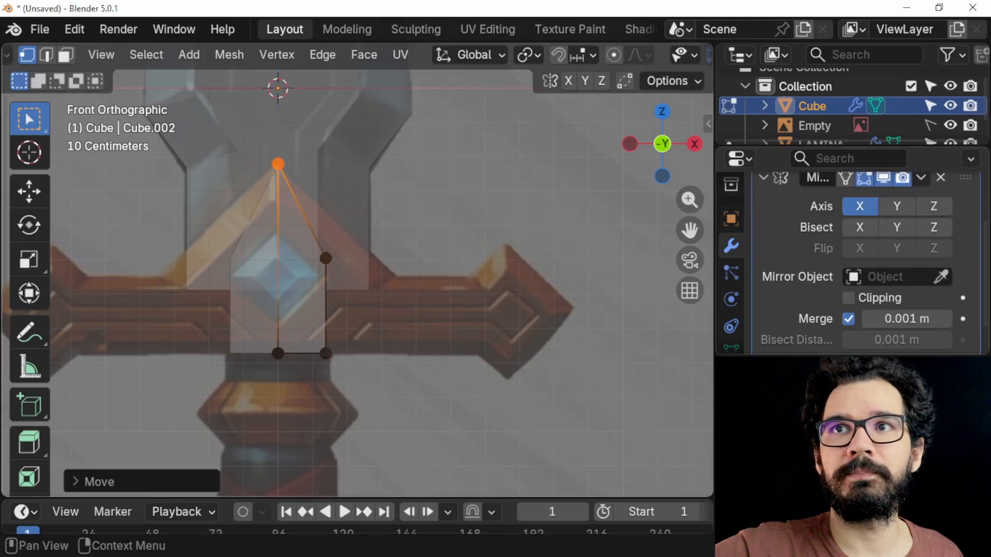
pyautogui.click(848, 297)
pyautogui.moveTo(375, 217); pyautogui.dragTo(311, 391)
pyautogui.moveTo(420, 192); pyautogui.dragTo(310, 380)
pyautogui.scroll(-10, 613, 55)
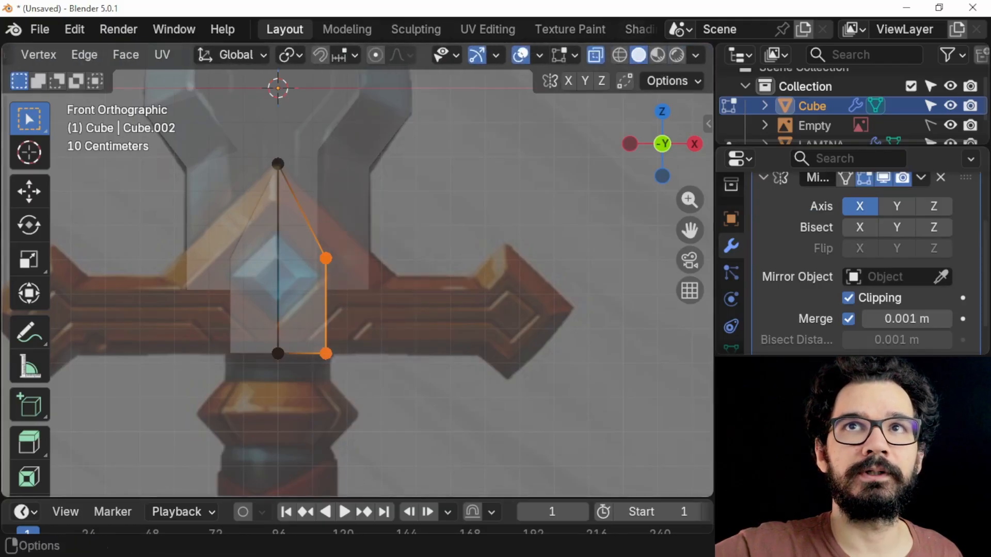
pyautogui.moveTo(361, 258)
pyautogui.mouseDown(button='middle')
pyautogui.moveTo(325, 247)
pyautogui.moveTo(373, 257)
pyautogui.mouseUp(button='middle')
pyautogui.press('KP_1')
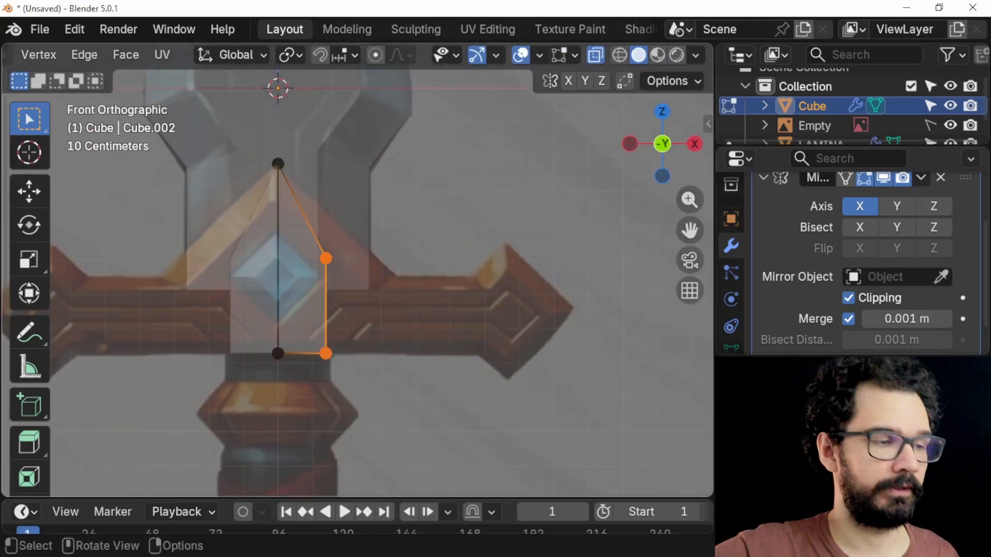
pyautogui.press('g')
pyautogui.press('x')
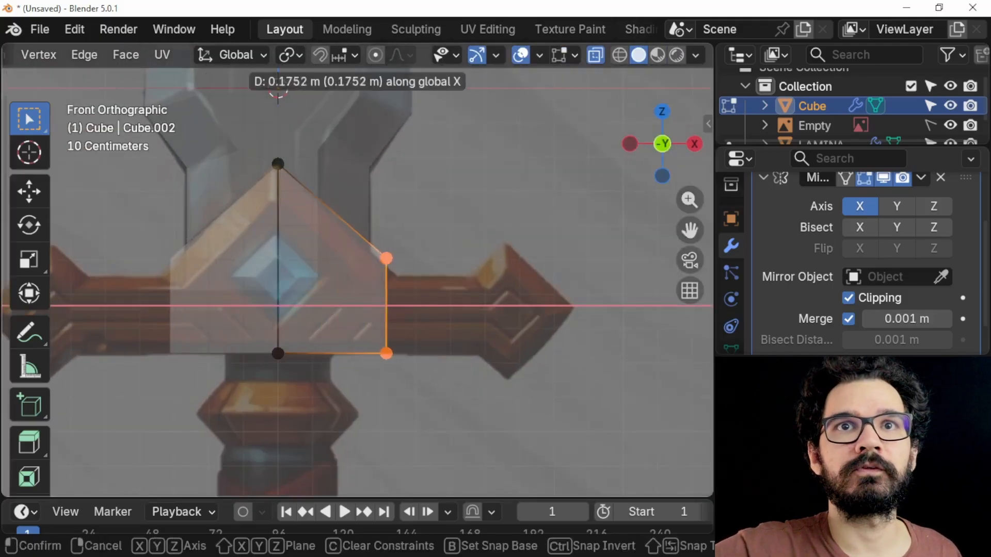
pyautogui.click(405, 259)
# Lower the guard's upper outer vertices about 0.057 m along Z to the top edge of the crossbar.
pyautogui.moveTo(376, 234); pyautogui.dragTo(424, 287)
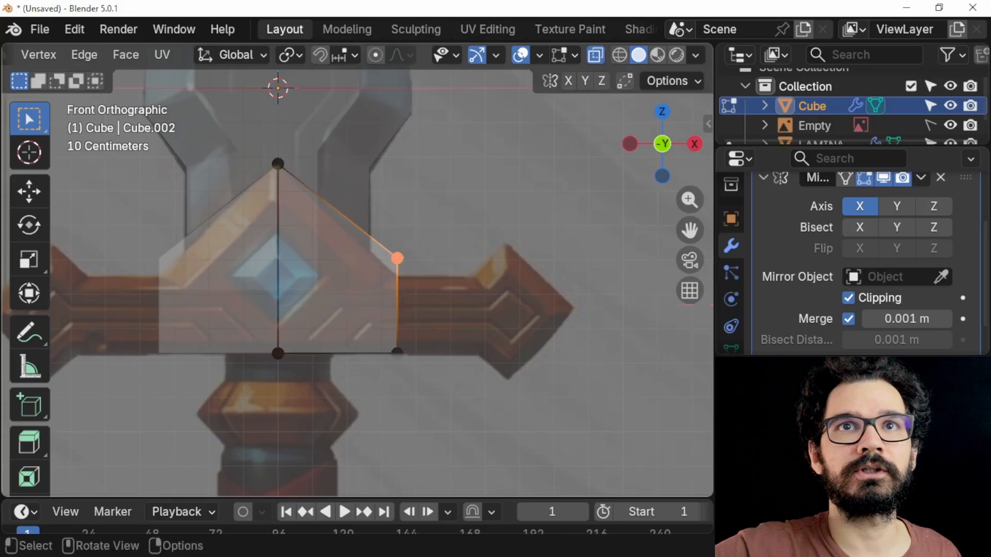
pyautogui.press('g')
pyautogui.press('z')
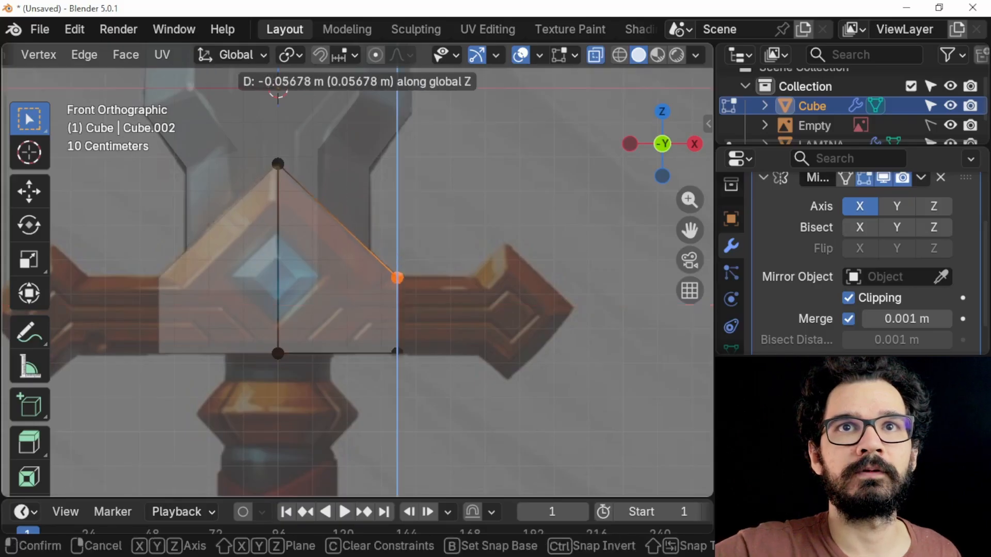
pyautogui.press('Return')
# Extrude the guard's outer end about 0.23 m along X to where the diamond-shaped end begins.
pyautogui.moveTo(343, 239); pyautogui.dragTo(465, 401)
pyautogui.press('e')
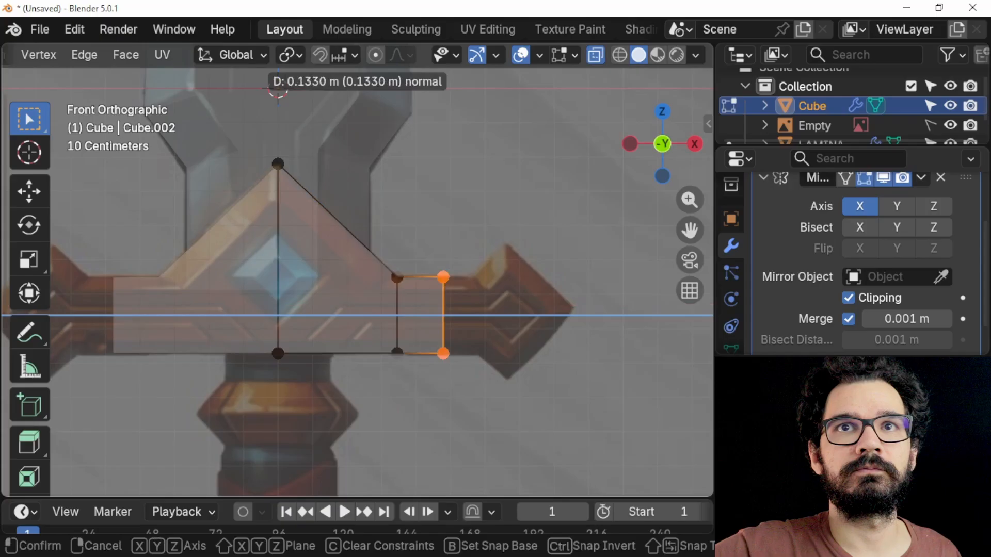
pyautogui.press('x')
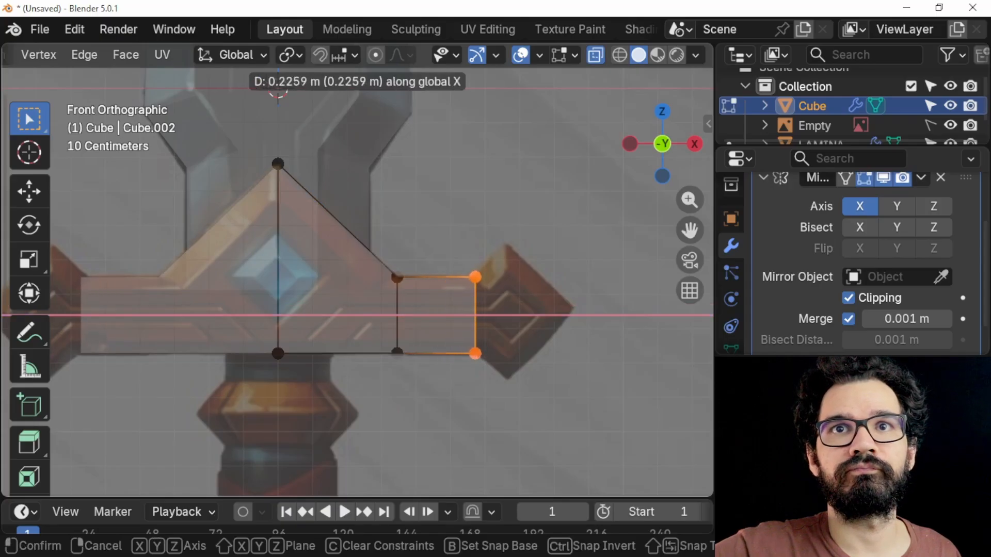
pyautogui.press('Return')
# Extrude the guard's end to the widest part of the diamond and scale it up along Z to the diamond's height.
pyautogui.keyDown('shift'); pyautogui.moveTo(480, 315); pyautogui.dragTo(390, 307, button='middle'); pyautogui.keyUp('shift')
pyautogui.press('e')
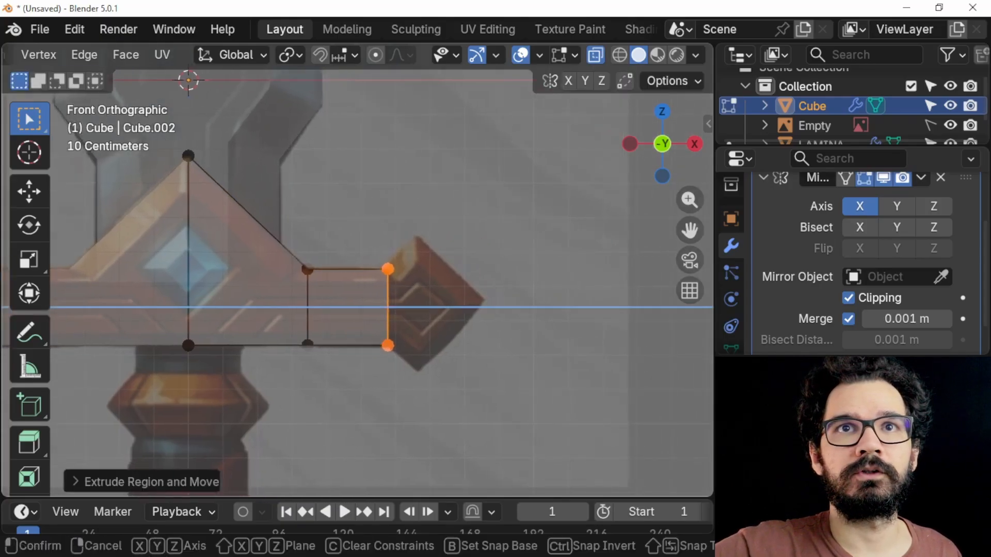
pyautogui.press('Return')
pyautogui.press('s')
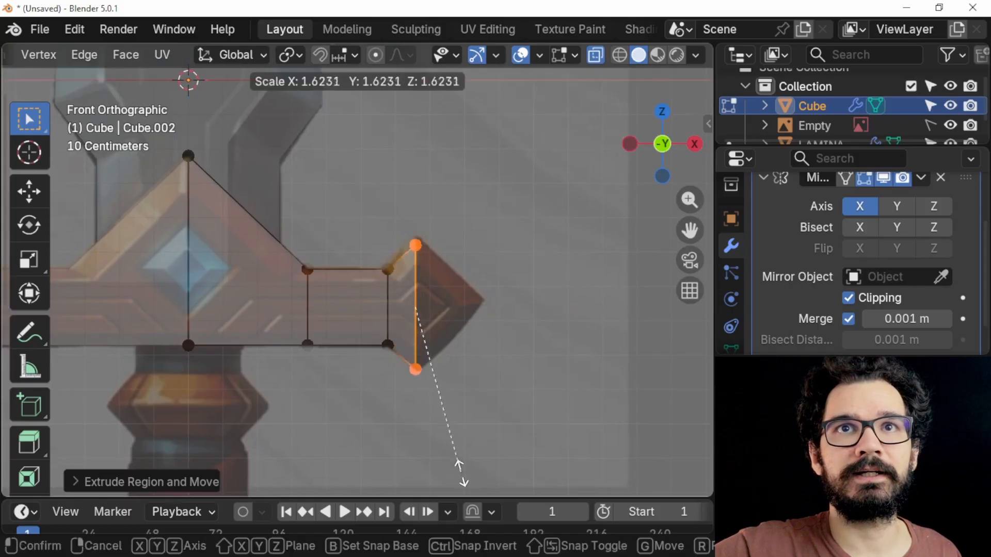
pyautogui.press('z')
pyautogui.press('Return')
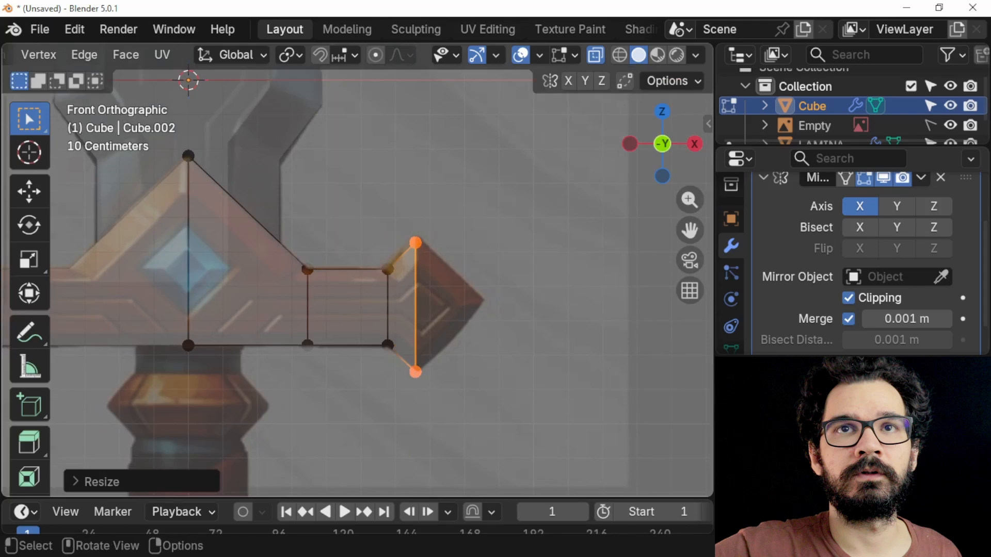
# Extrude the guard's end out to the diamond's point and merge the front two end vertices at their centre.
pyautogui.press('e')
pyautogui.press('Return')
pyautogui.moveTo(505, 310); pyautogui.dragTo(464, 310, button='middle')
pyautogui.click(474, 233)
pyautogui.keyDown('shift'); pyautogui.click(474, 391); pyautogui.keyUp('shift')
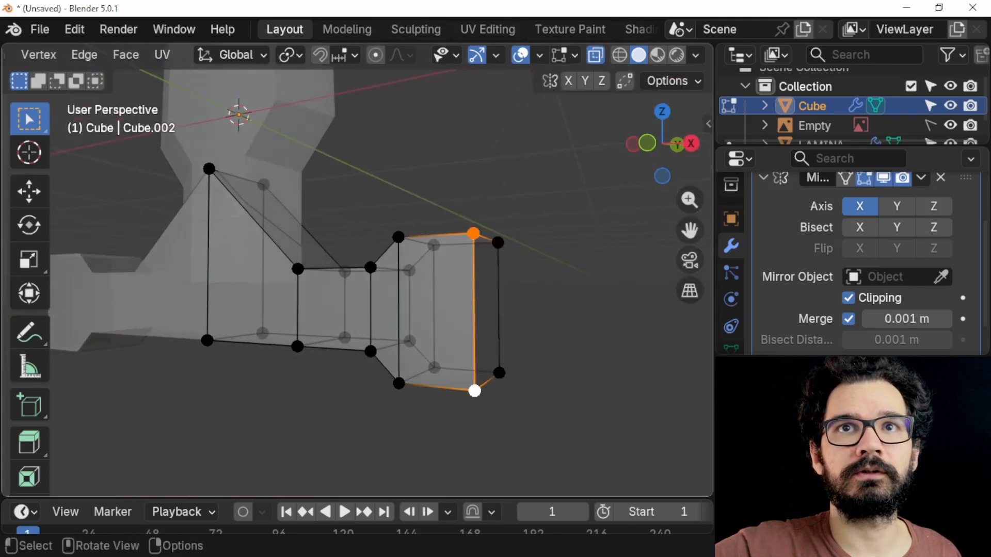
pyautogui.hotkey('ctrl', 'v')
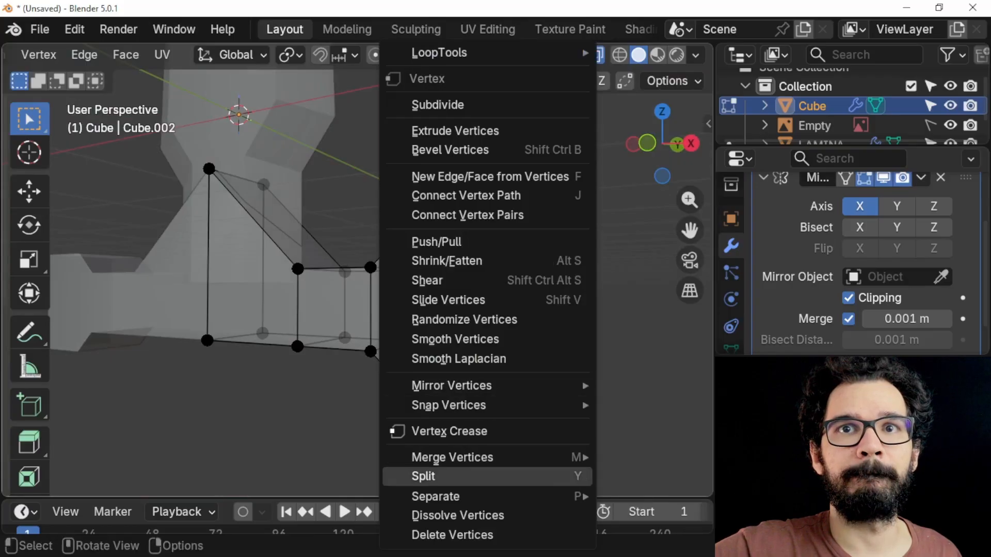
pyautogui.moveTo(454, 457)
pyautogui.click(645, 346)
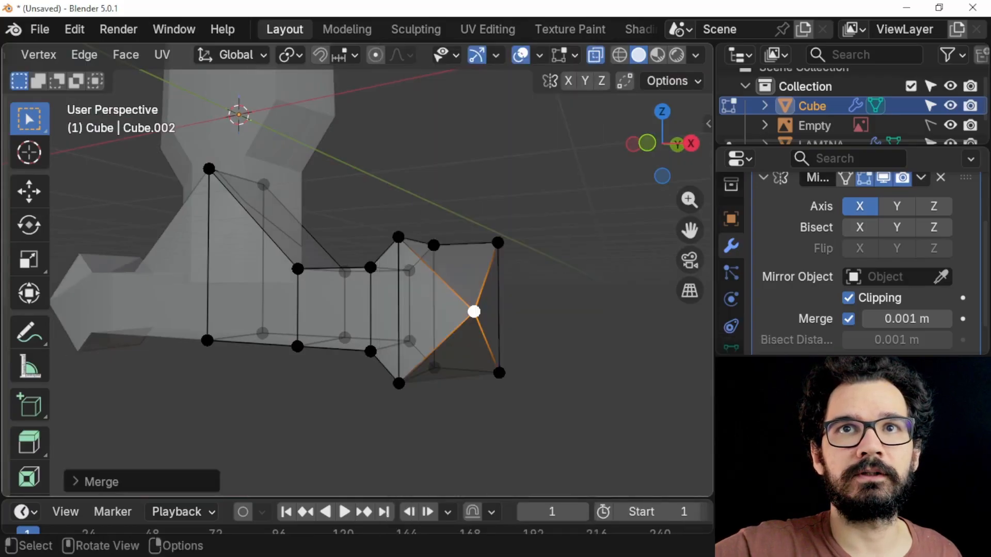
# Merge the two rear end vertices of the guard's diamond tip at their centre.
pyautogui.click(498, 242)
pyautogui.keyDown('shift'); pyautogui.click(499, 373); pyautogui.keyUp('shift')
pyautogui.press('m')
pyautogui.click(542, 340)
pyautogui.moveTo(542, 340); pyautogui.dragTo(593, 338, button='middle')
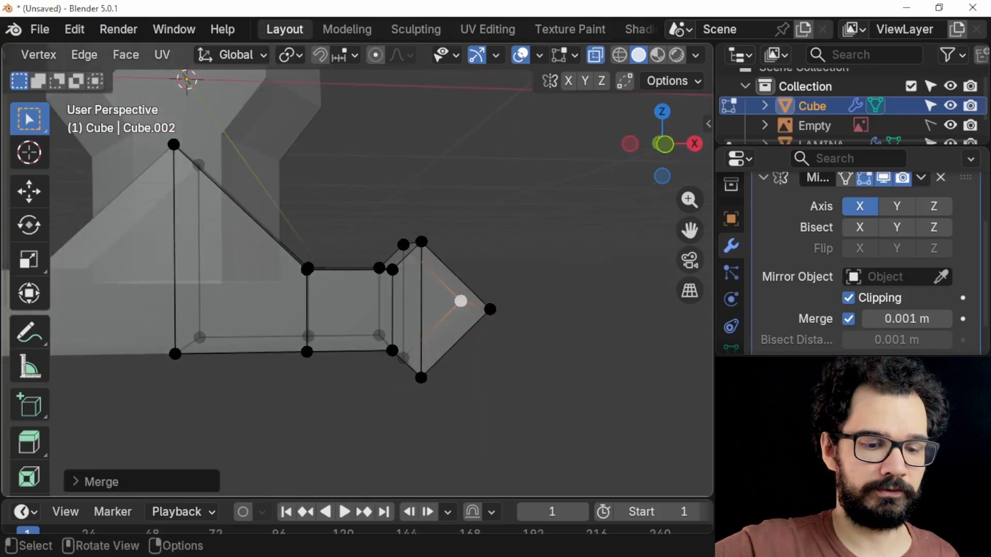
# Shift the vertices of the guard's diamond-shaped end about 0.014 m outward along X to match the reference.
pyautogui.press('KP_1')
pyautogui.keyDown('shift'); pyautogui.moveTo(483, 307); pyautogui.dragTo(502, 296, button='middle'); pyautogui.keyUp('shift')
pyautogui.moveTo(559, 208); pyautogui.dragTo(415, 369)
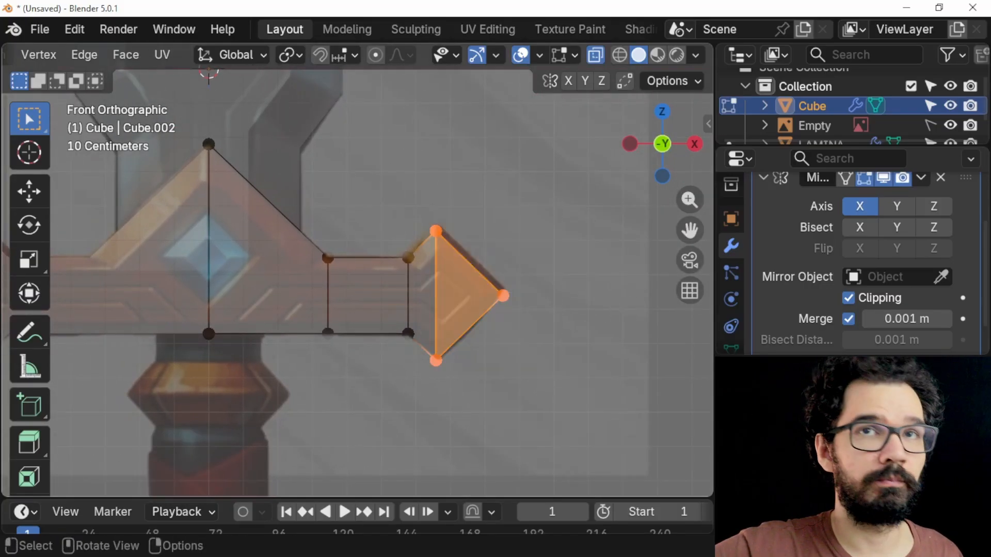
pyautogui.press('g')
pyautogui.press('x')
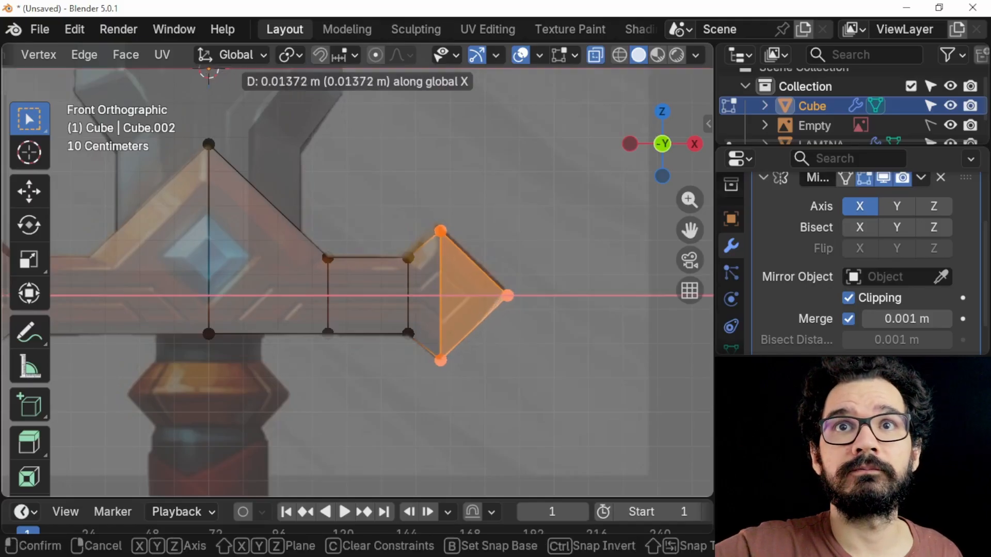
pyautogui.click(422, 369)
pyautogui.keyDown('shift'); pyautogui.moveTo(423, 369); pyautogui.dragTo(509, 372, button='middle'); pyautogui.keyUp('shift')
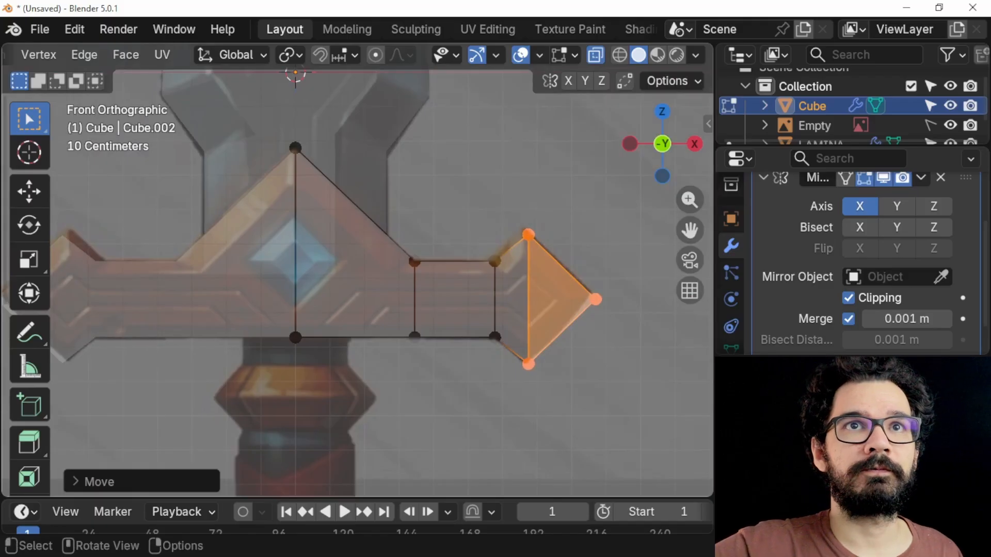
pyautogui.press('3')
pyautogui.hotkey('alt', 'a')
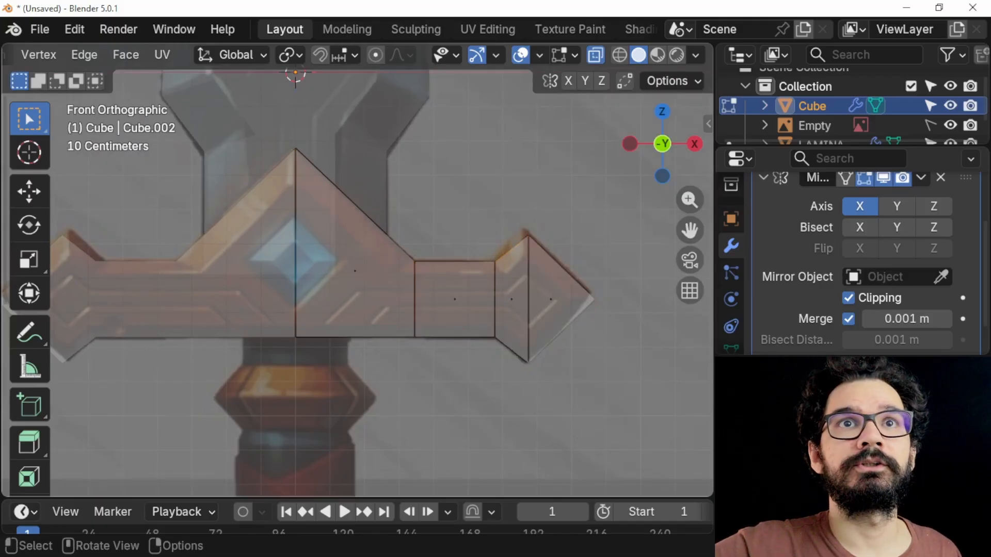
pyautogui.click(356, 271)
pyautogui.keyDown('shift'); pyautogui.click(455, 300); pyautogui.keyUp('shift')
pyautogui.keyDown('shift'); pyautogui.click(551, 299); pyautogui.keyUp('shift')
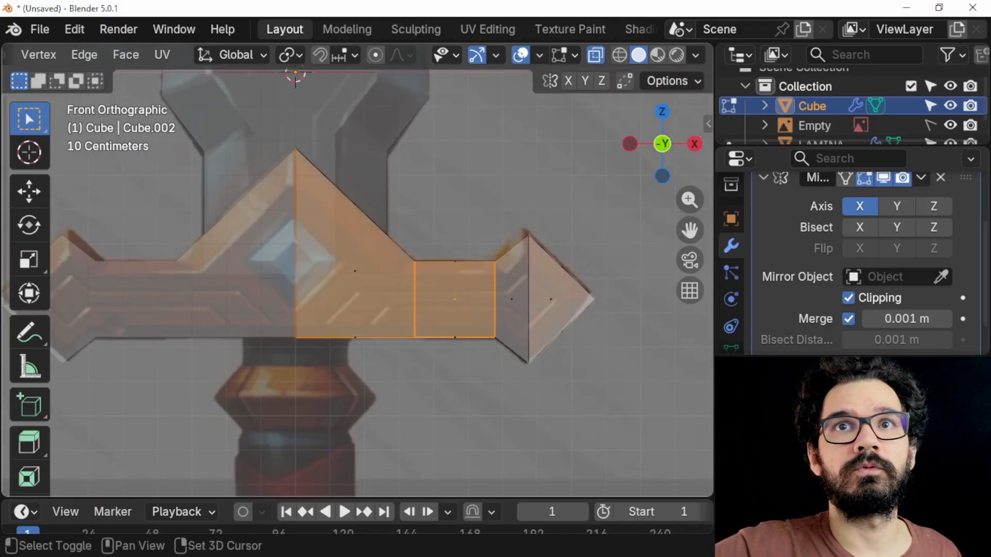
pyautogui.keyDown('shift'); pyautogui.click(512, 300); pyautogui.keyUp('shift')
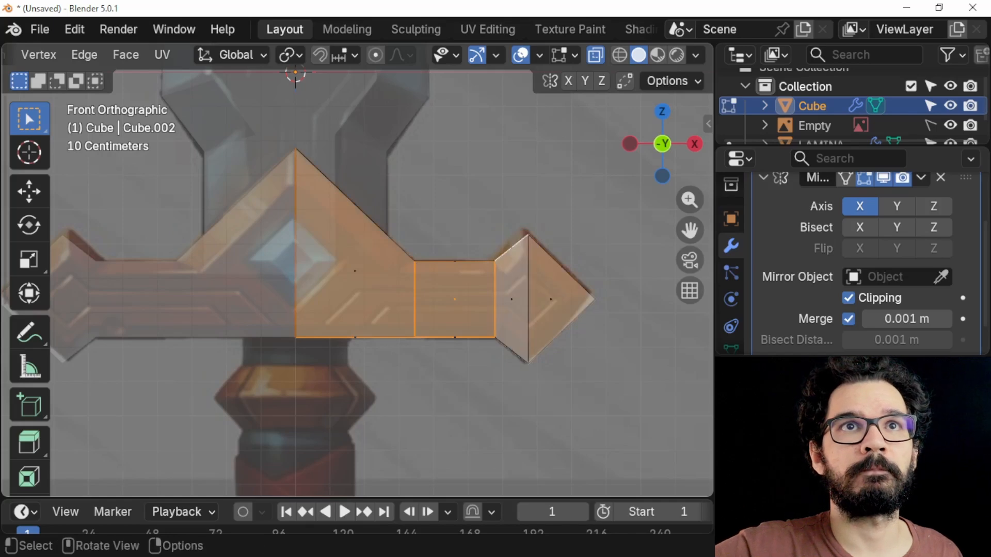
# Add one centred loop cut along the guard, splitting its Y thickness in half.
pyautogui.moveTo(511, 300); pyautogui.dragTo(415, 313, button='middle')
pyautogui.press('Tab')
pyautogui.scroll(-2, 436, 312)
pyautogui.hotkey('alt', 'z')
pyautogui.press('Tab')
pyautogui.scroll(1, 415, 313)
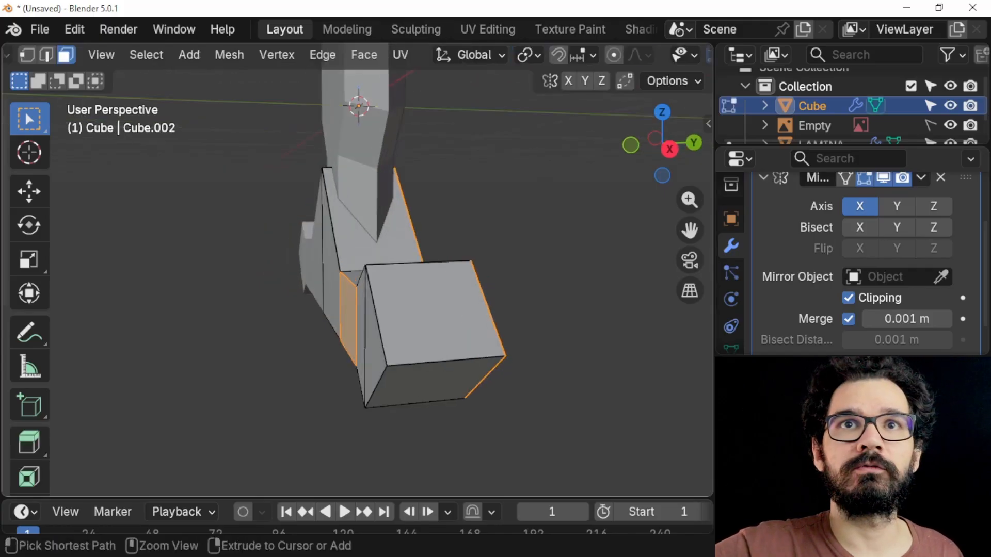
pyautogui.hotkey('ctrl', 'r')
pyautogui.click(416, 270)
pyautogui.rightClick(417, 270)
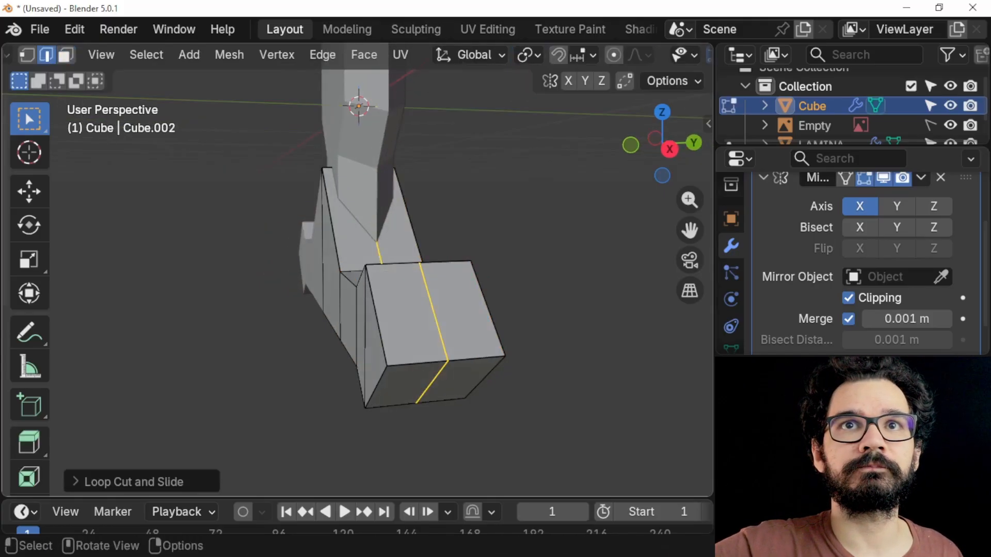
# Delete all vertices of the guard's rear half on the +Y side of the new loop.
pyautogui.press('1')
pyautogui.moveTo(449, 237); pyautogui.dragTo(441, 207, button='middle')
pyautogui.hotkey('alt', 'z')
pyautogui.moveTo(532, 143); pyautogui.dragTo(394, 434)
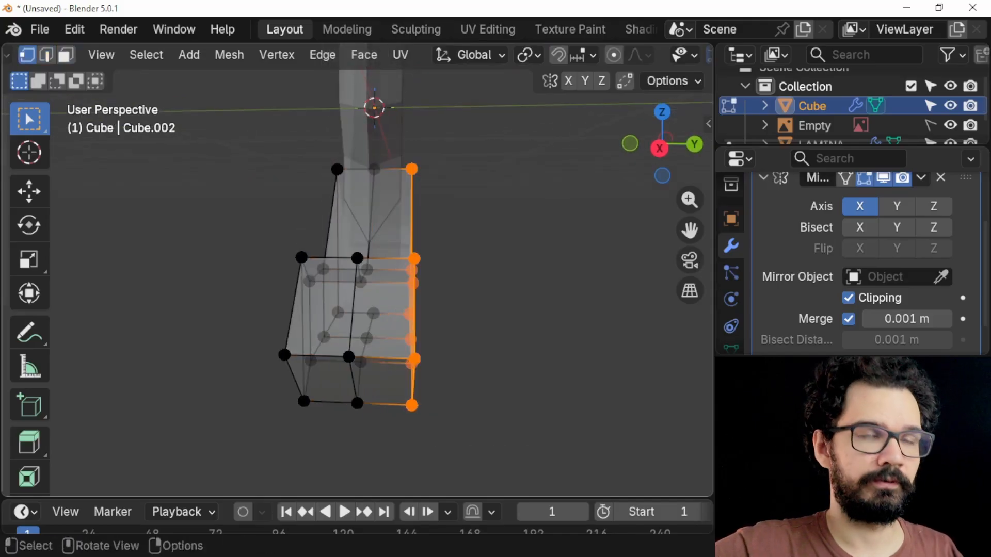
pyautogui.press('x')
pyautogui.click(310, 315)
# Enable the Y axis in the guard's Mirror modifier and turn off X-ray display.
pyautogui.moveTo(310, 314); pyautogui.dragTo(459, 310, button='middle')
pyautogui.press('Tab')
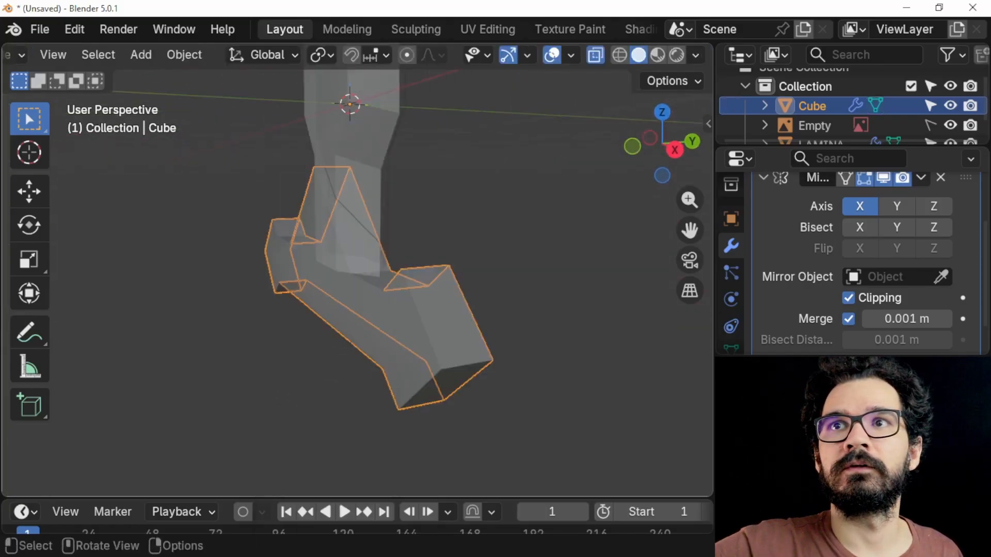
pyautogui.click(896, 206)
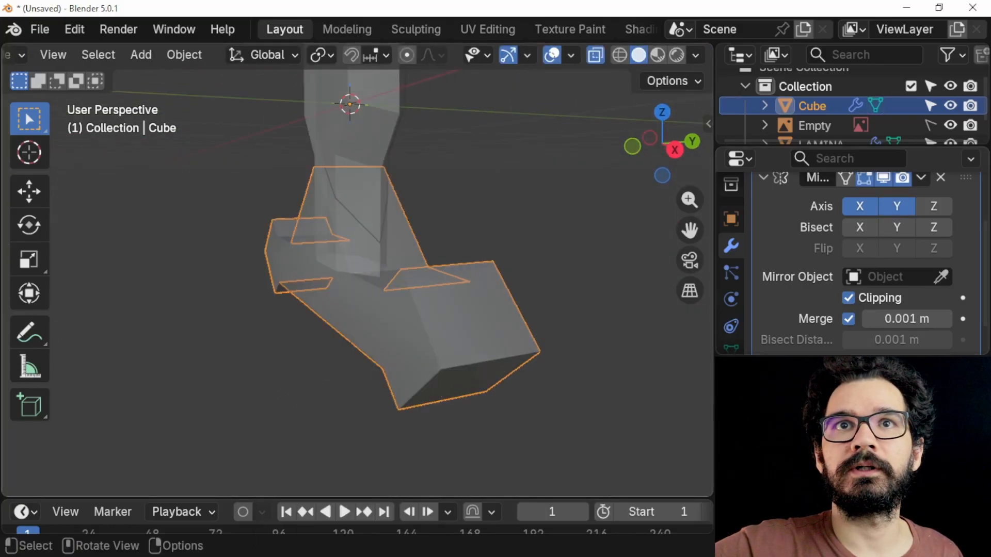
pyautogui.hotkey('alt', 'z')
pyautogui.moveTo(413, 310)
pyautogui.mouseDown(button='middle')
pyautogui.moveTo(491, 310)
pyautogui.moveTo(459, 308)
pyautogui.mouseUp(button='middle')
# Inset the guard's four front faces together by about 0.04 m with Boundary off.
pyautogui.press('Tab')
pyautogui.press('3')
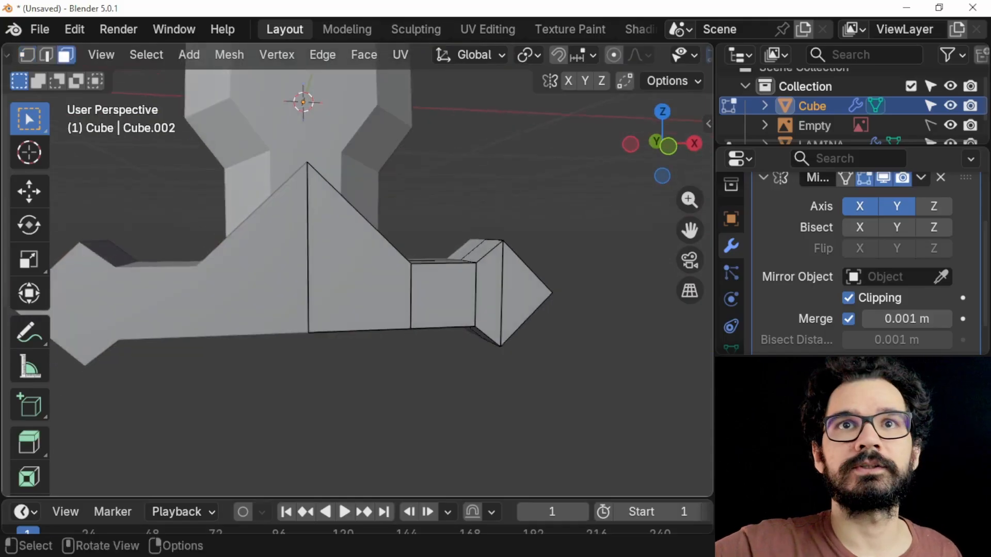
pyautogui.click(361, 284)
pyautogui.keyDown('shift'); pyautogui.click(443, 295); pyautogui.keyUp('shift')
pyautogui.keyDown('shift'); pyautogui.click(520, 294); pyautogui.keyUp('shift')
pyautogui.keyDown('shift'); pyautogui.click(488, 295); pyautogui.keyUp('shift')
pyautogui.moveTo(488, 294); pyautogui.dragTo(444, 296, button='middle')
pyautogui.press('KP_1')
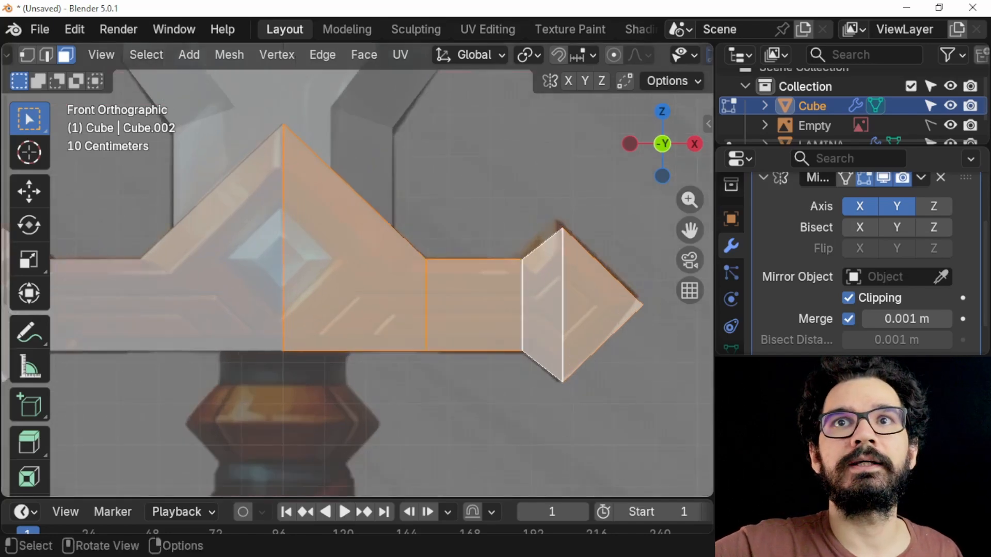
pyautogui.press('i')
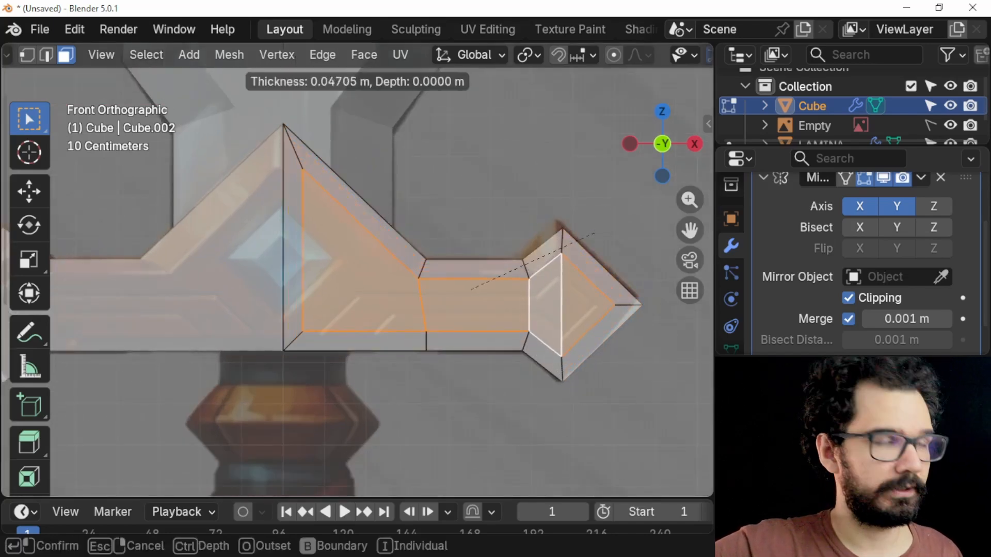
pyautogui.press('b')
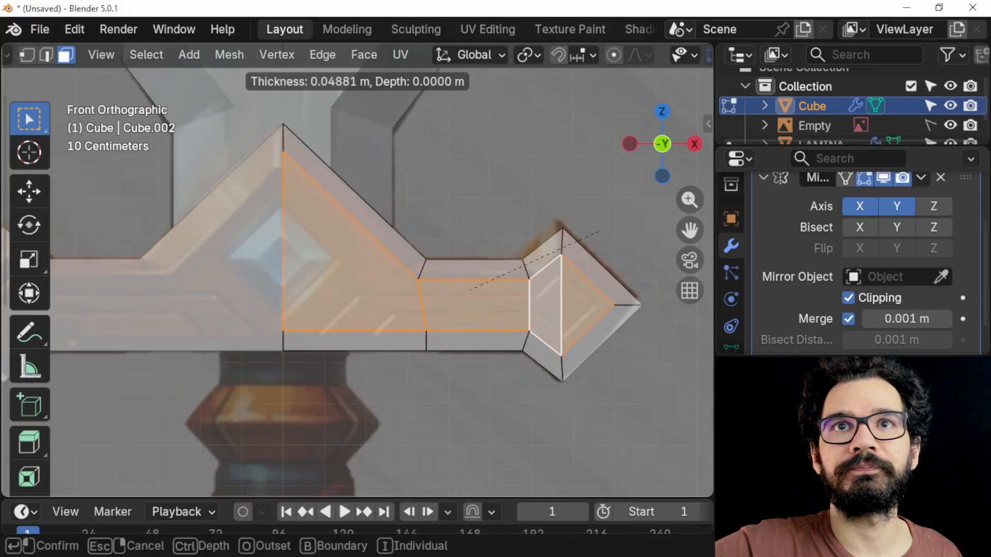
pyautogui.click(623, 227)
# Move the guard's inset front faces about 0.026 m forward along negative Y to form a bevelled rim.
pyautogui.moveTo(623, 227); pyautogui.dragTo(709, 273, button='middle')
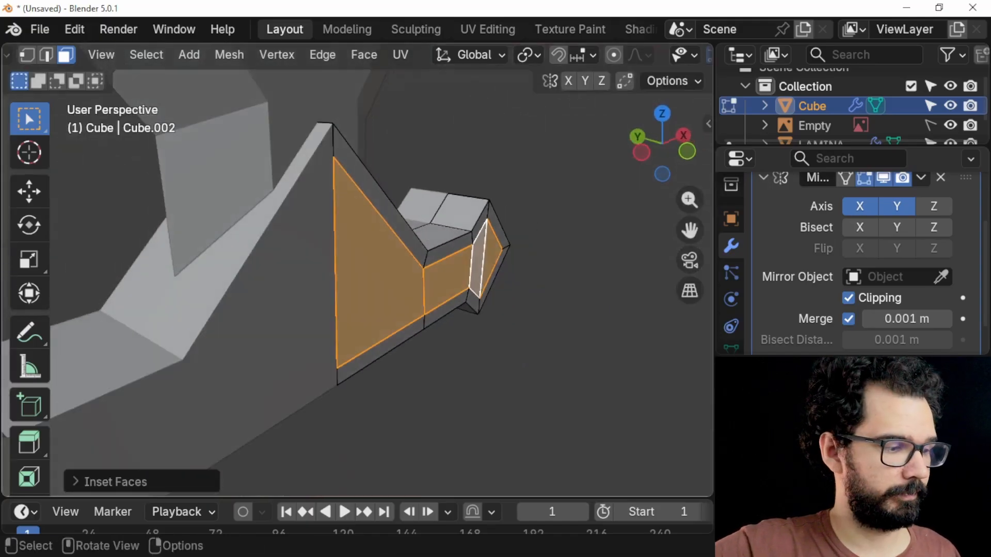
pyautogui.press('g')
pyautogui.press('y')
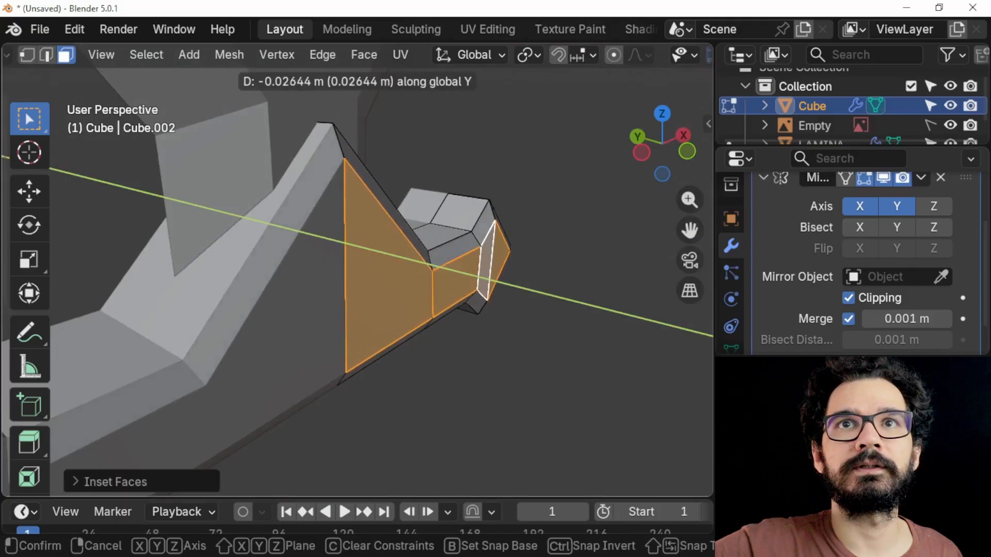
pyautogui.click(516, 289)
pyautogui.moveTo(516, 289); pyautogui.dragTo(413, 269, button='middle')
pyautogui.press('Tab')
pyautogui.scroll(-2, 377, 274)
pyautogui.press('KP_1')
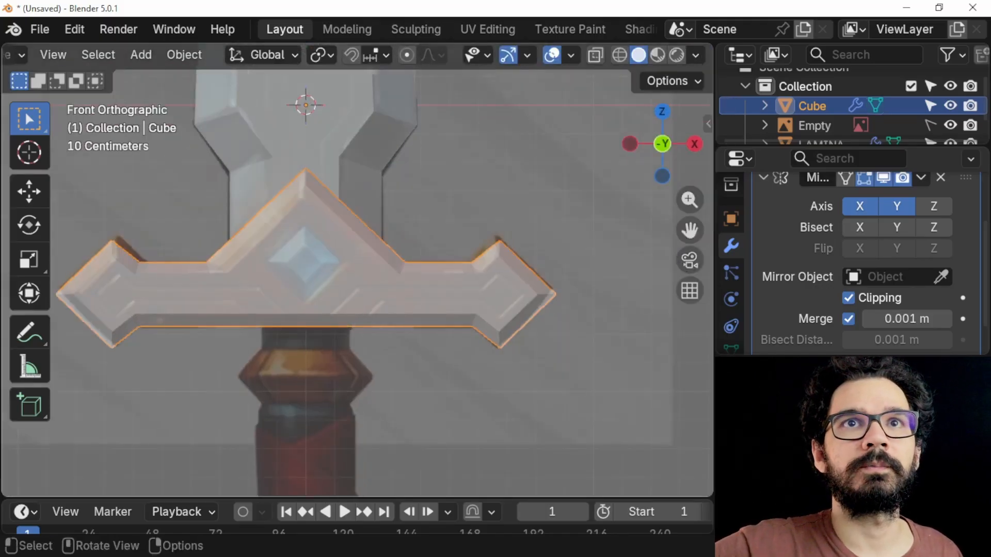
pyautogui.scroll(2, 361, 270)
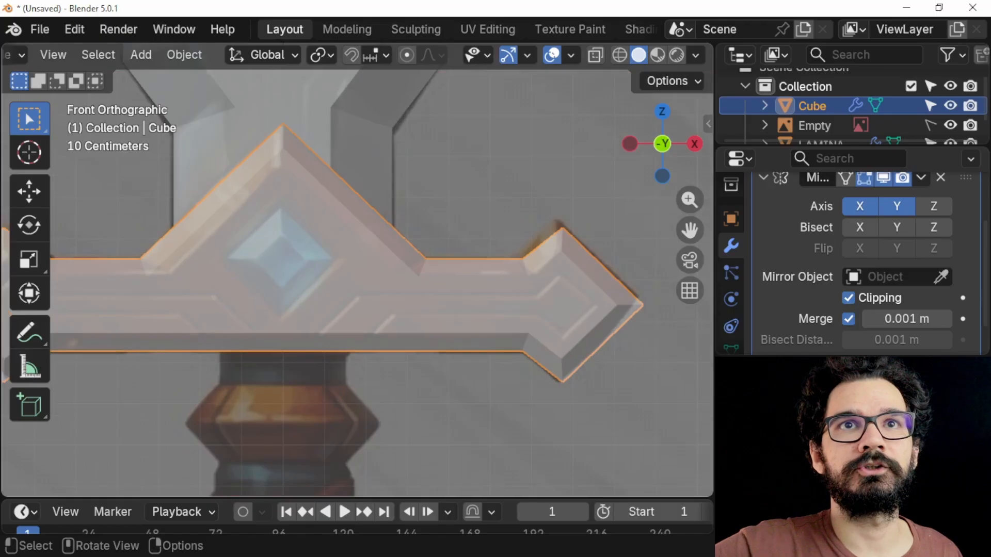
pyautogui.keyDown('shift'); pyautogui.moveTo(361, 270); pyautogui.dragTo(385, 273, button='middle'); pyautogui.keyUp('shift')
pyautogui.press('Tab')
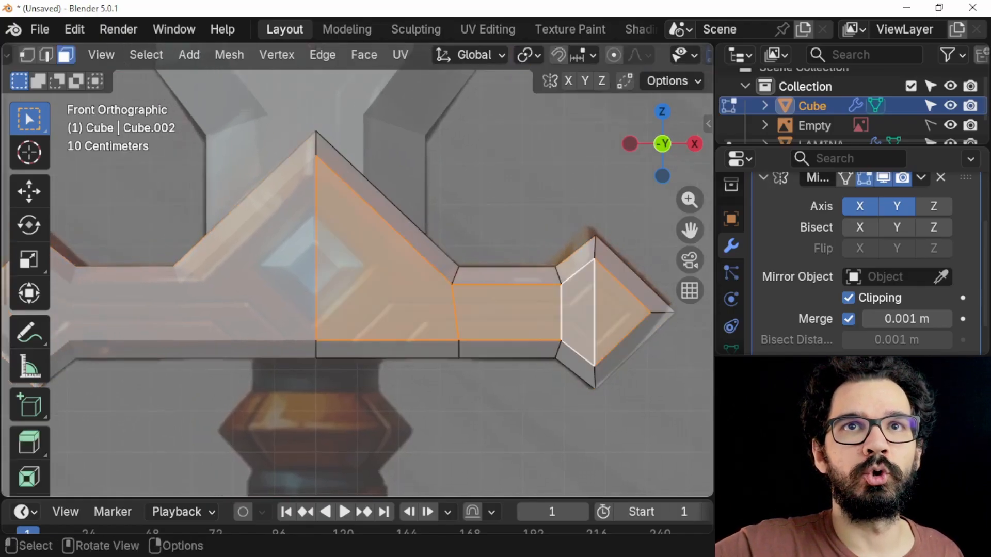
pyautogui.scroll(1, 358, 273)
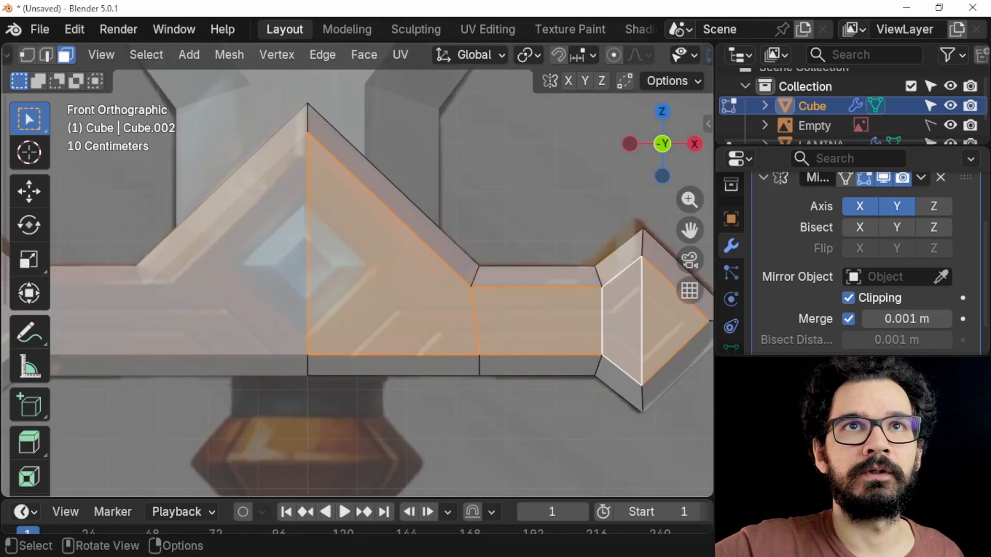
# Try subdividing the central vertical edge of the guard's inset front face with 2 cuts.
pyautogui.press('1')
pyautogui.click(308, 132)
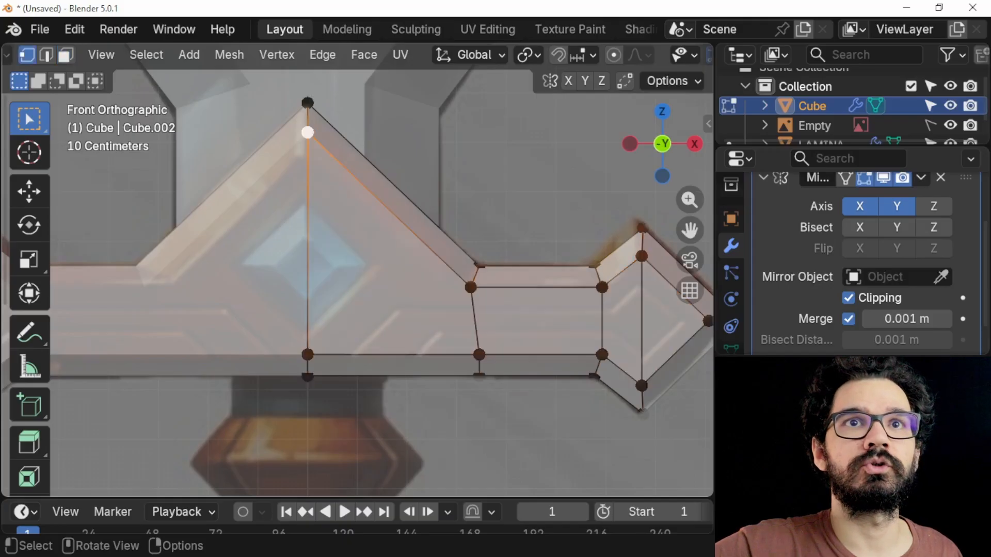
pyautogui.keyDown('shift'); pyautogui.click(308, 355); pyautogui.keyUp('shift')
pyautogui.hotkey('ctrl', 'v')
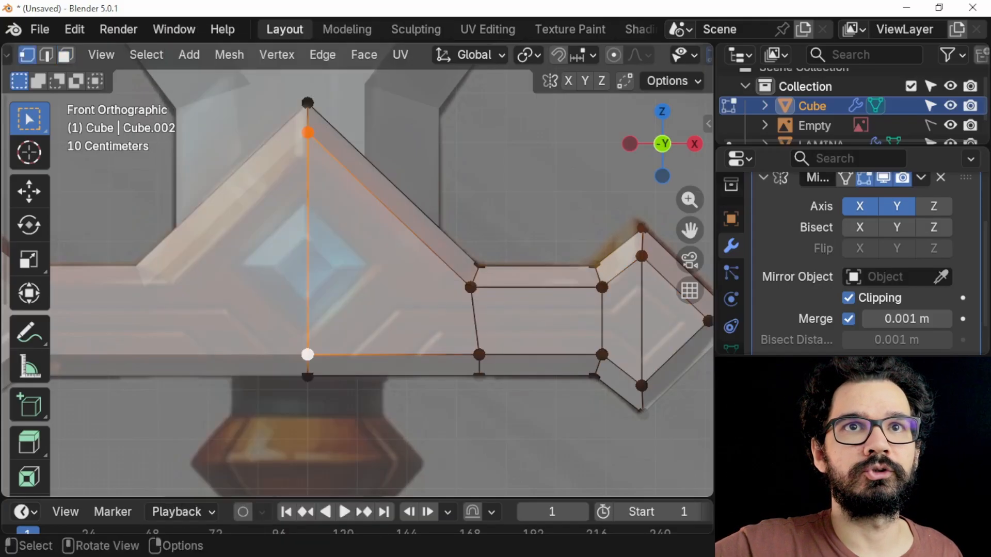
pyautogui.click(309, 133)
pyautogui.keyDown('shift'); pyautogui.click(308, 355); pyautogui.keyUp('shift')
pyautogui.rightClick(356, 230)
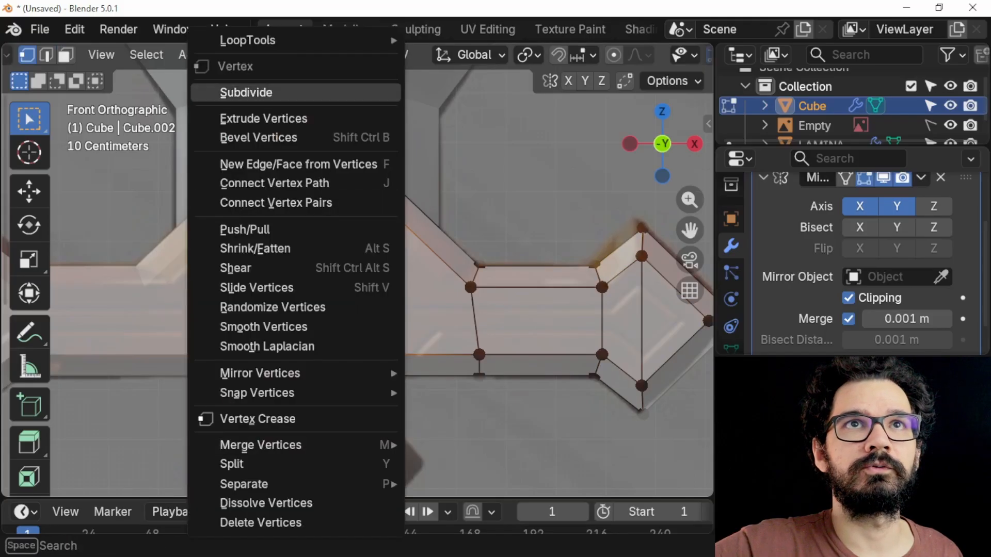
pyautogui.click(268, 93)
pyautogui.click(110, 481)
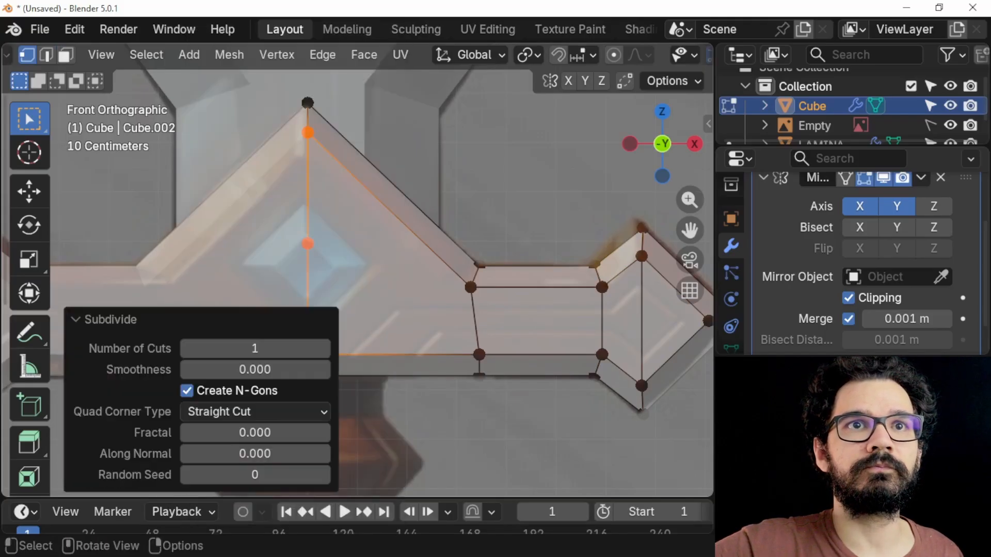
pyautogui.click(324, 349)
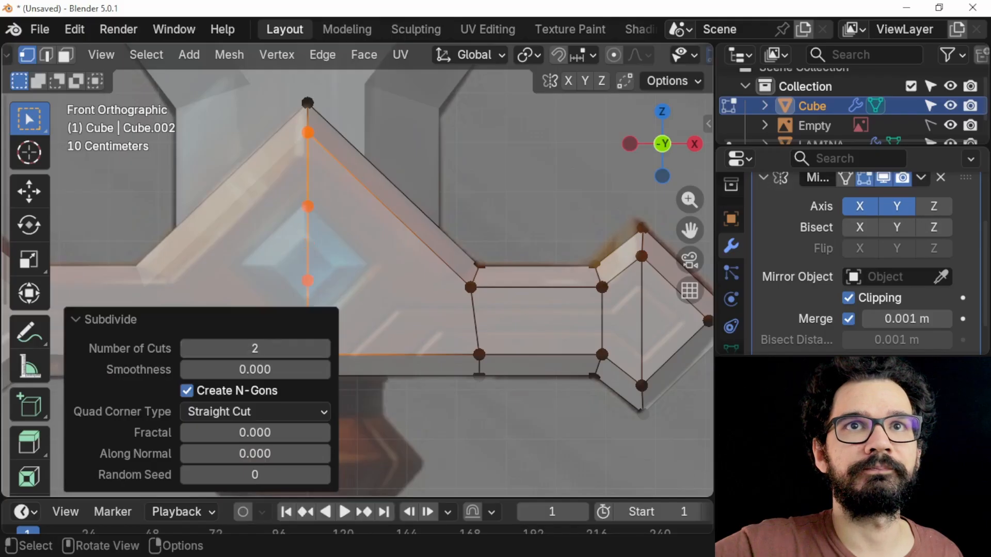
# Undo the subdivision of the guard's central vertical edge.
pyautogui.hotkey('alt', 'a')
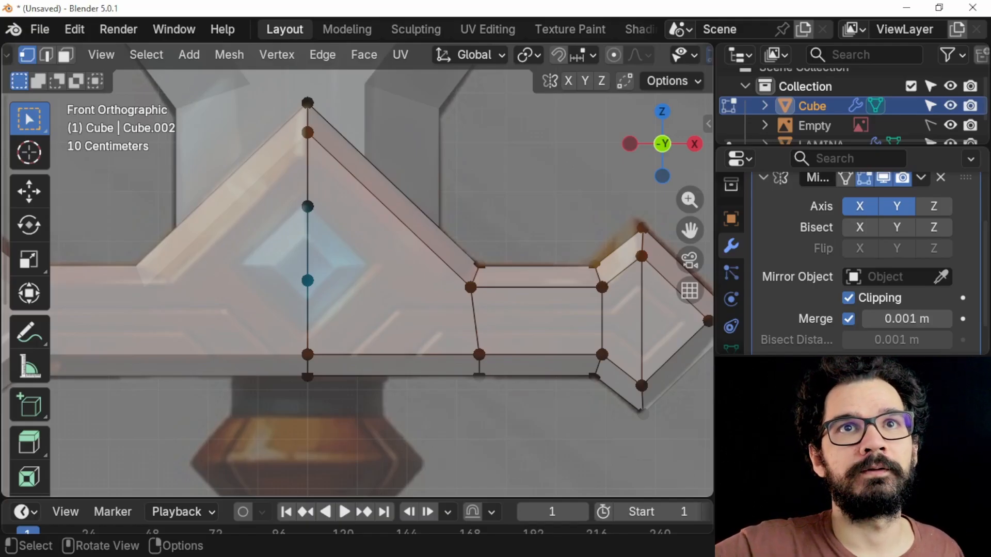
pyautogui.press('ctrl')
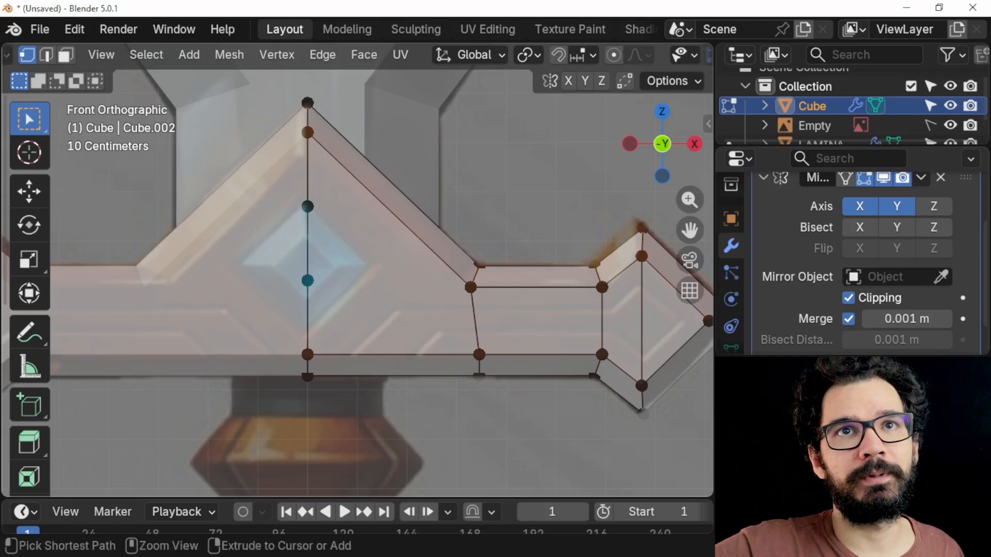
pyautogui.hotkey('ctrl', 'z')
pyautogui.hotkey('ctrl', 'z')
pyautogui.hotkey('ctrl', 'z')
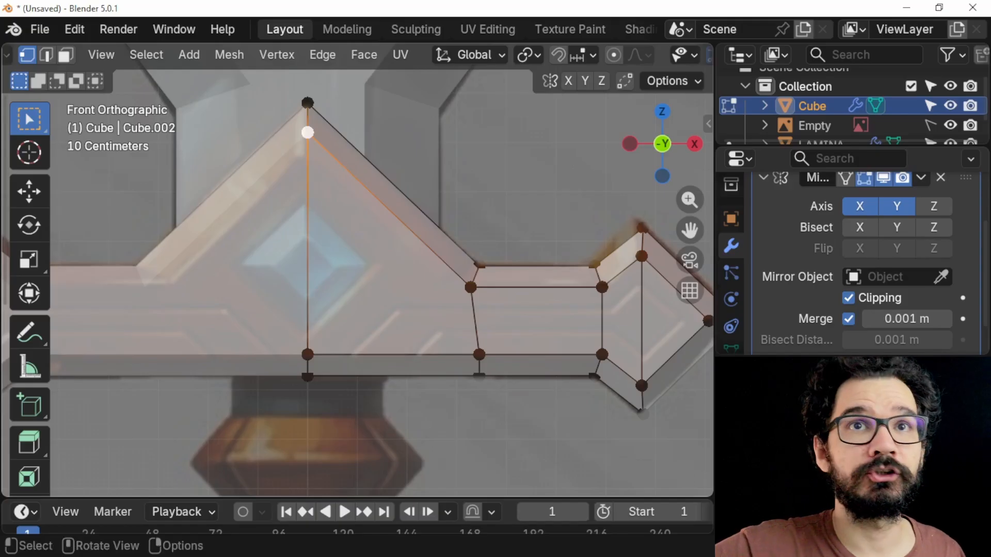
# Inset the guard's large central front face by about 0.062 m with Boundary off.
pyautogui.press('3')
pyautogui.click(390, 282)
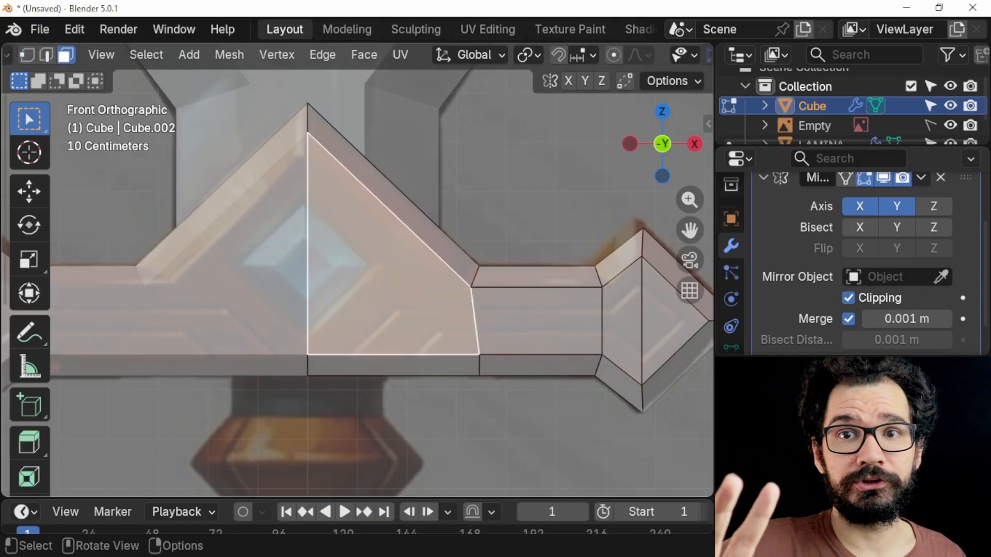
pyautogui.press('i')
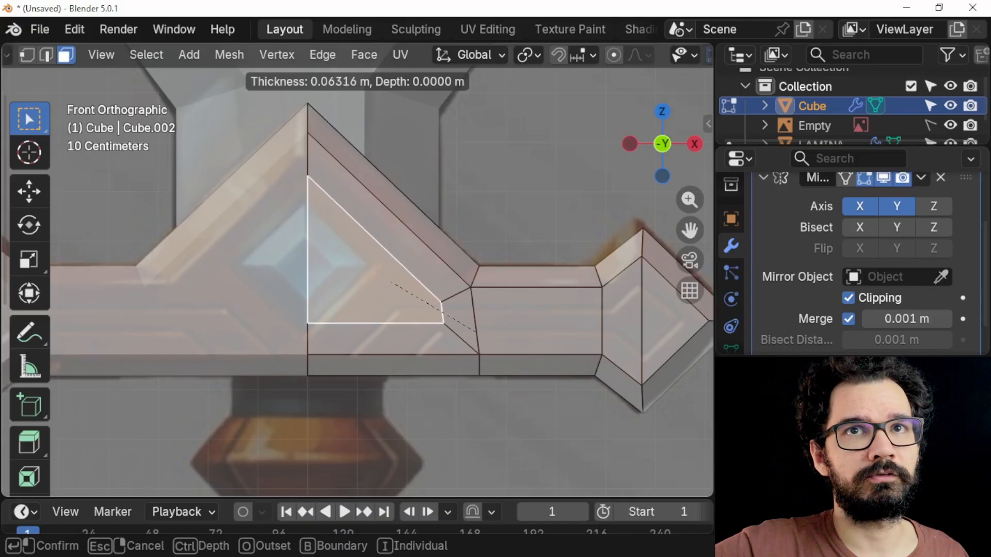
pyautogui.press('Return')
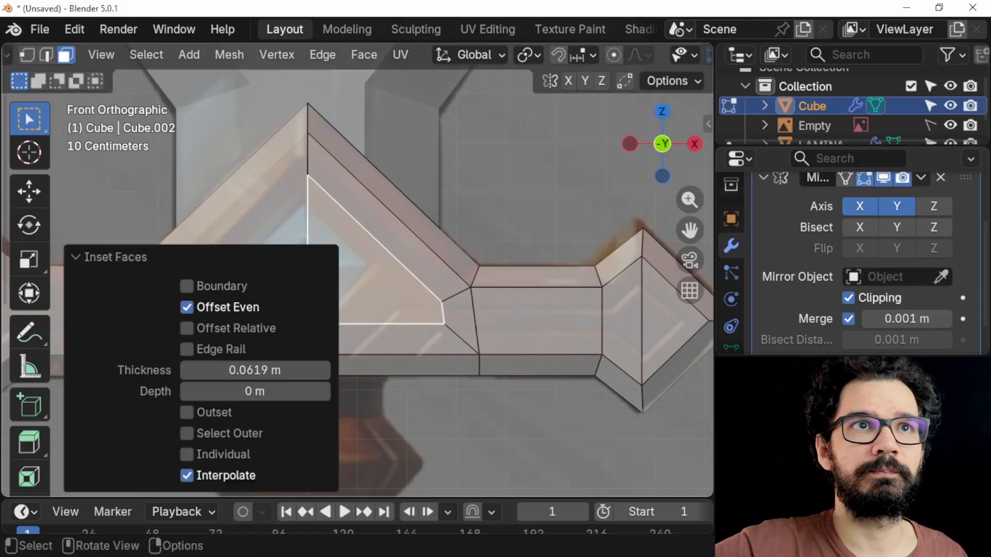
pyautogui.click(76, 257)
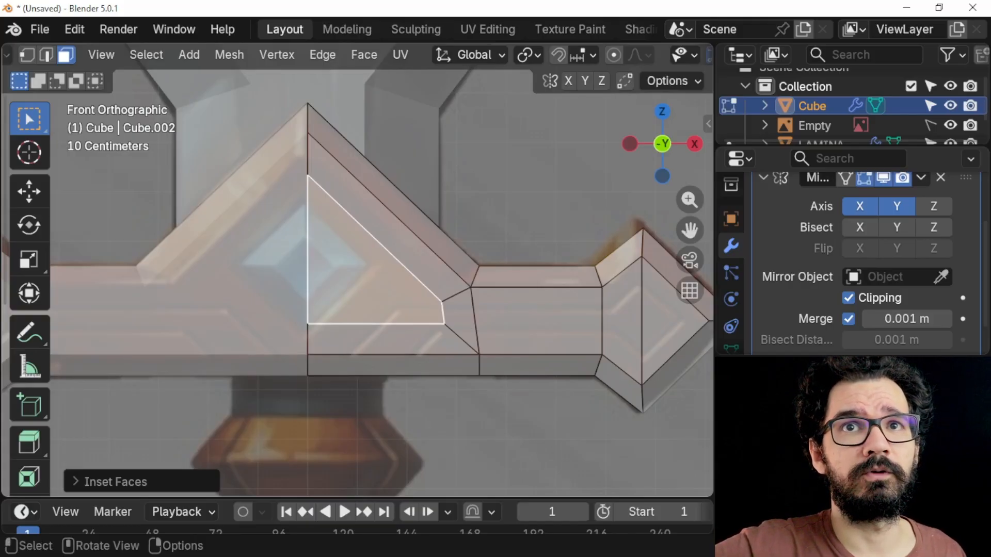
# Merge the inset face's two outer vertices at their center and move the merged vertex about 0.16 m inward and up beside the gem.
pyautogui.press('1')
pyautogui.click(441, 302)
pyautogui.click(445, 325)
pyautogui.keyDown('shift'); pyautogui.click(441, 302); pyautogui.keyUp('shift')
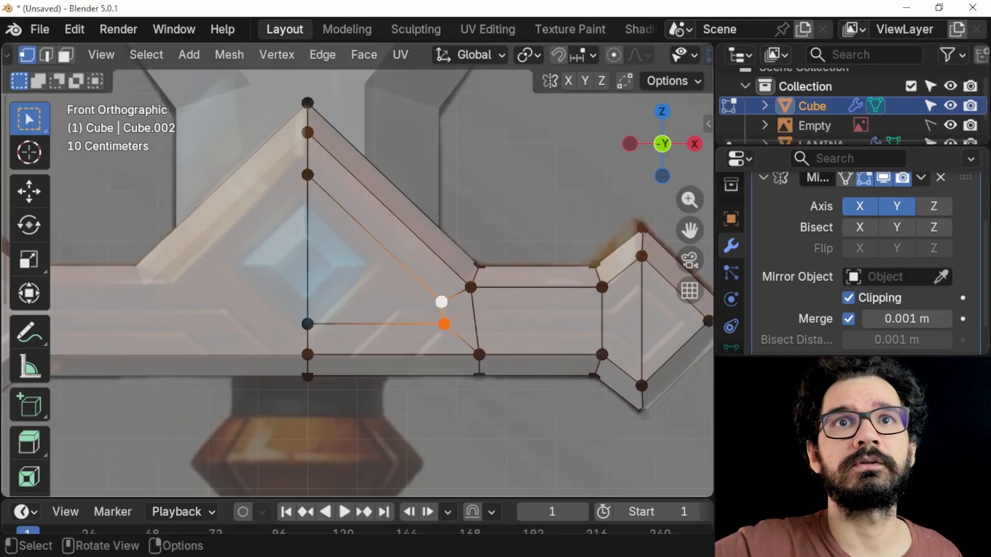
pyautogui.press('m')
pyautogui.press('Return')
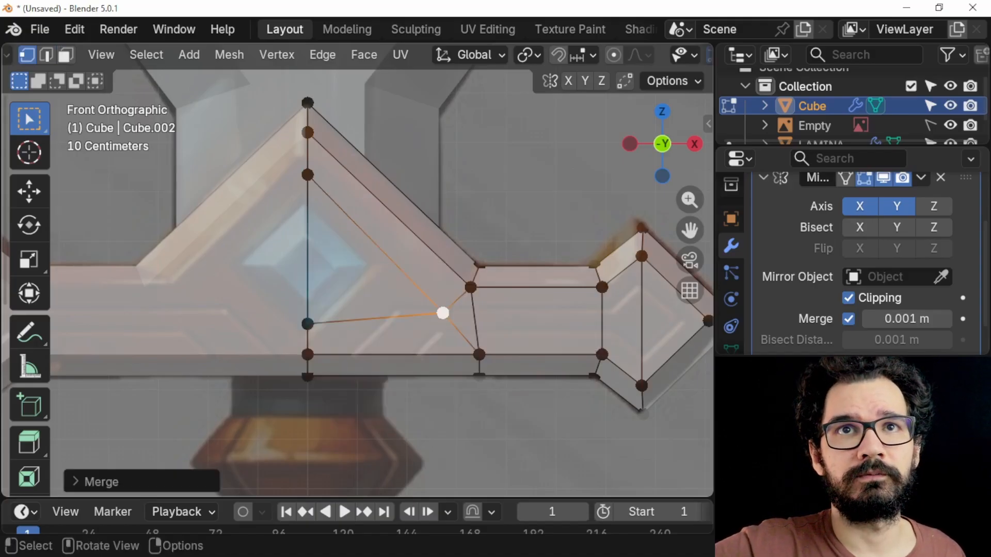
pyautogui.press('g')
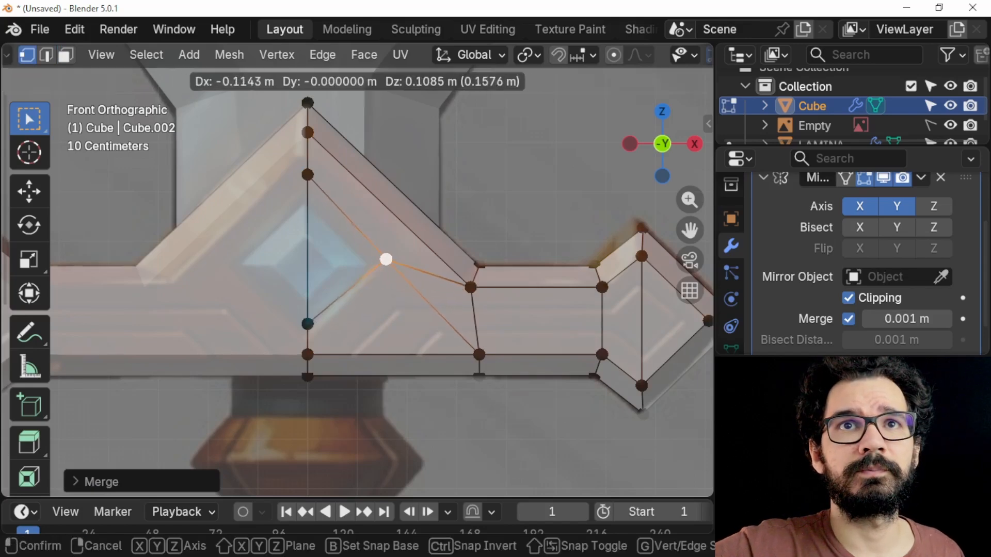
pyautogui.press('Return')
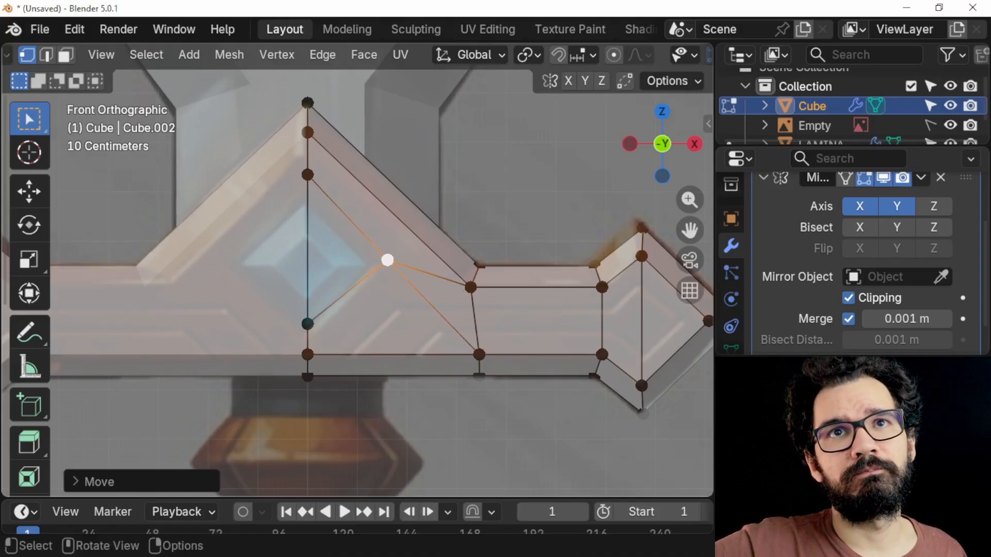
# Dissolve the edge joining the gem recess's outer corner to the upper inner corner of the guard's arm.
pyautogui.press('2')
pyautogui.click(429, 274)
pyautogui.press('x')
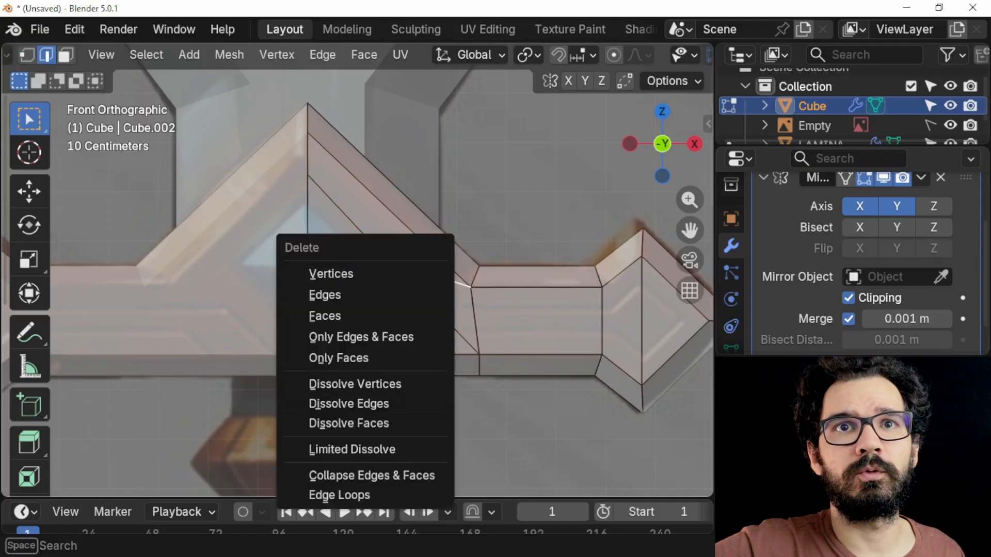
pyautogui.click(398, 404)
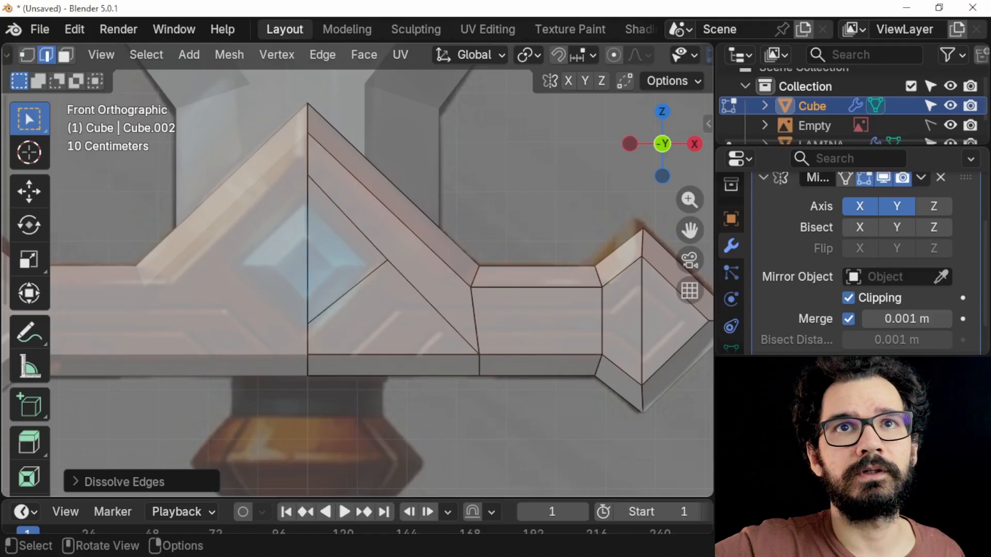
# Add a loop cut across the guard's sloped upper rim, sliding it near the gem recess's outer corner.
pyautogui.click(433, 307)
pyautogui.press('3')
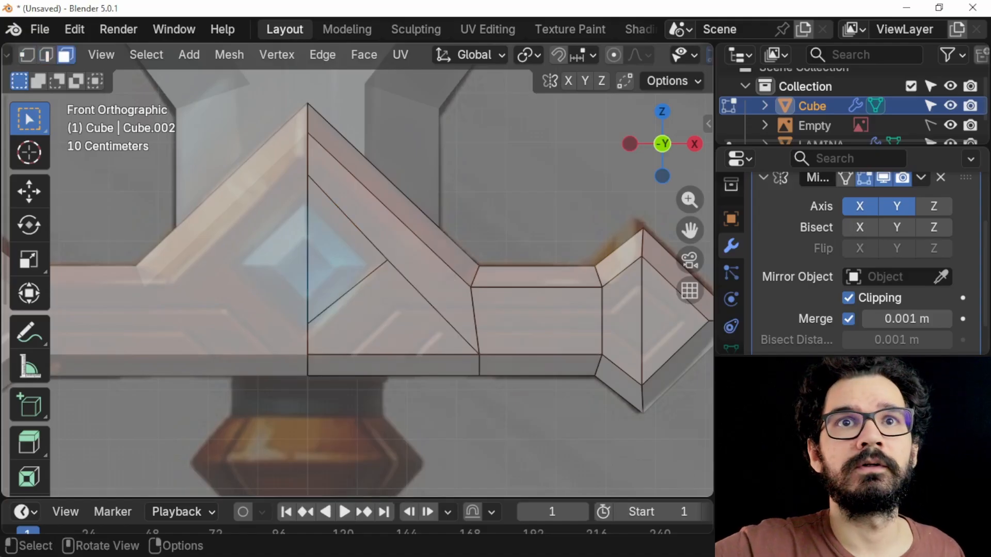
pyautogui.click(384, 319)
pyautogui.click(412, 260)
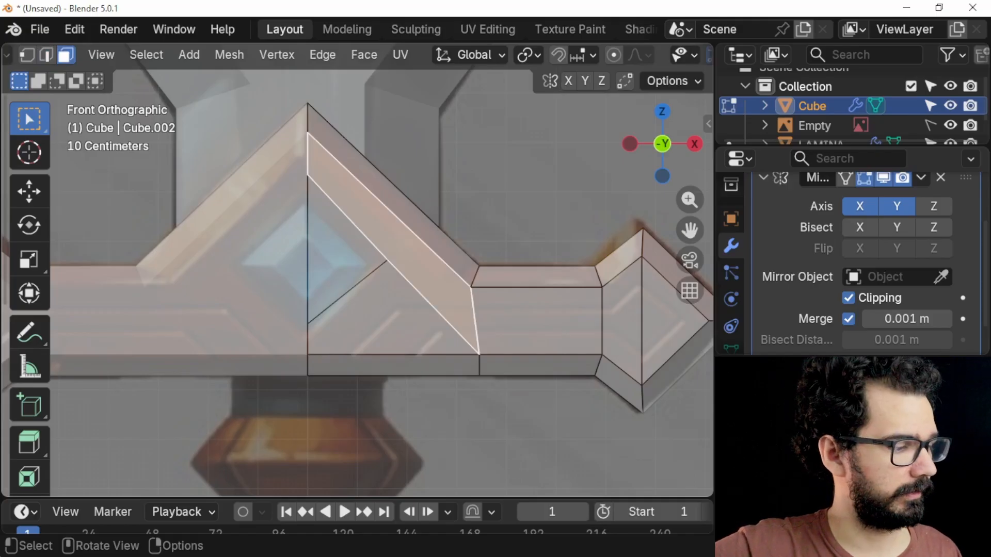
pyautogui.hotkey('ctrl', 'r')
pyautogui.click(397, 209)
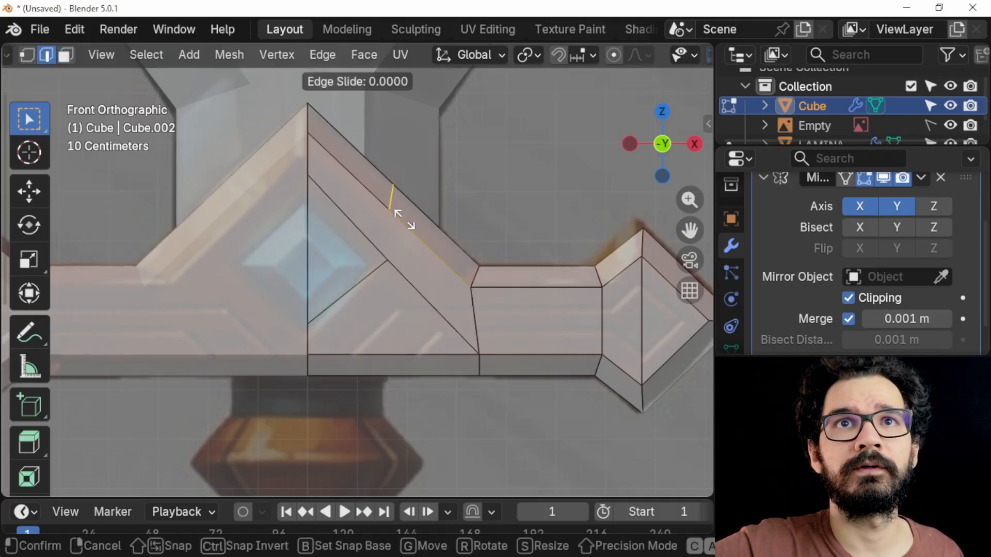
pyautogui.click(419, 230)
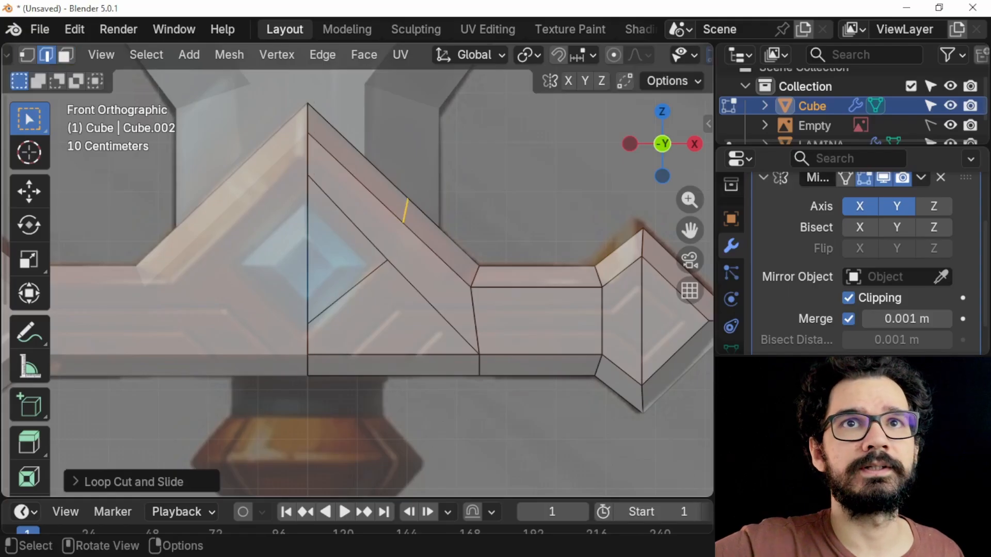
# Connect the gem recess's outer corner vertex to the rim's new loop-cut vertex and select the triangular recess face.
pyautogui.press('1')
pyautogui.click(387, 260)
pyautogui.keyDown('shift'); pyautogui.click(403, 223); pyautogui.keyUp('shift')
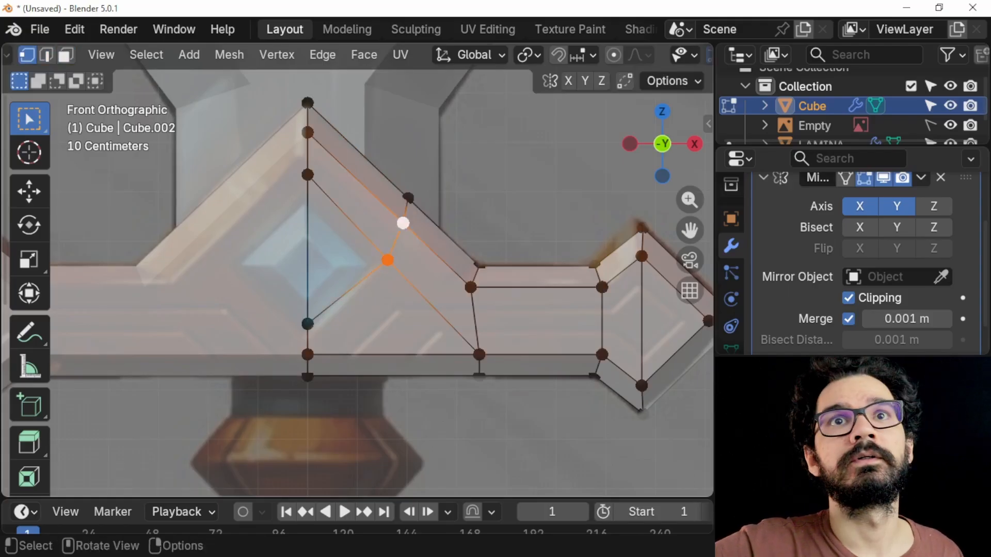
pyautogui.click(387, 260)
pyautogui.press('Tab')
pyautogui.press('Tab')
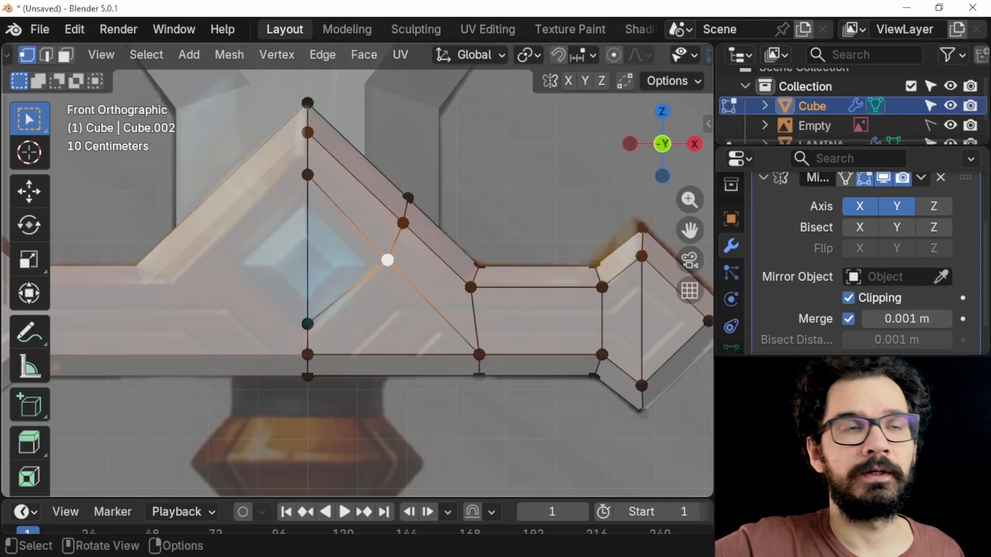
pyautogui.press('3')
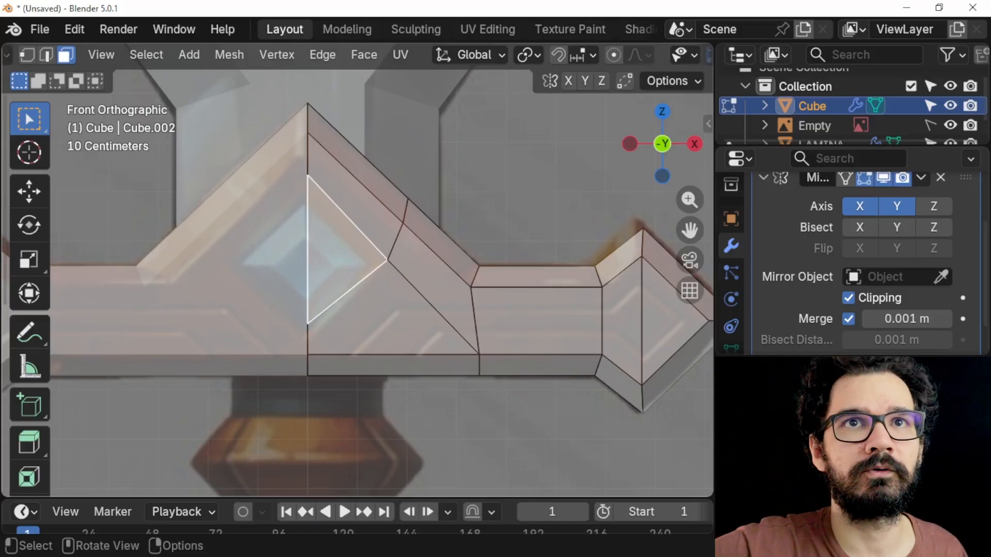
# Leave Edit Mode on the guard and add a new cube mesh for the gem.
pyautogui.press('Tab')
pyautogui.scroll(-5, 356, 279)
pyautogui.moveTo(356, 279); pyautogui.dragTo(422, 295, button='middle')
pyautogui.scroll(-2, 395, 297)
pyautogui.scroll(2, 356, 279)
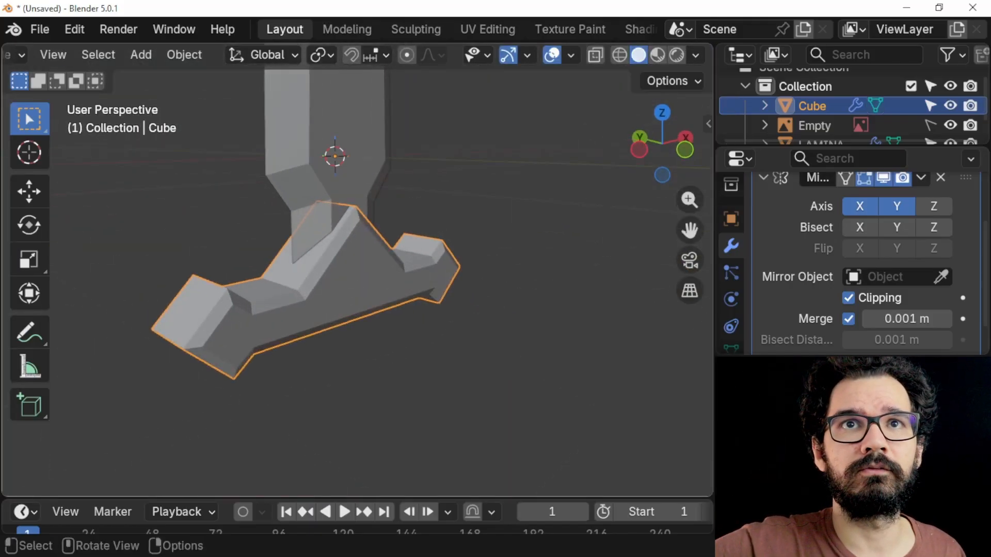
pyautogui.hotkey('shift', 'a')
pyautogui.moveTo(402, 157)
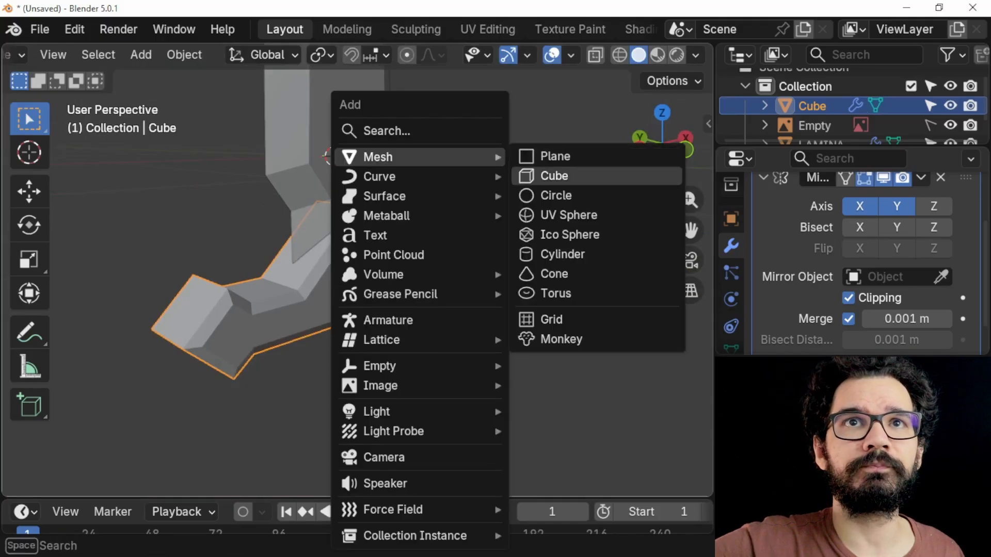
pyautogui.click(554, 176)
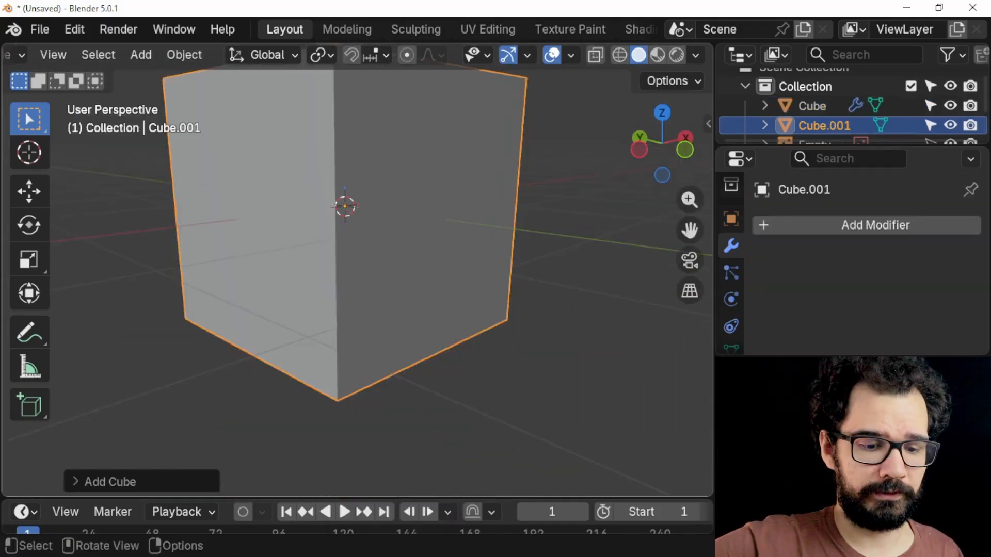
# Scale the new cube's mesh down in front view and move it about 0.49 m down along Z onto the guard.
pyautogui.press('KP_1')
pyautogui.press('Tab')
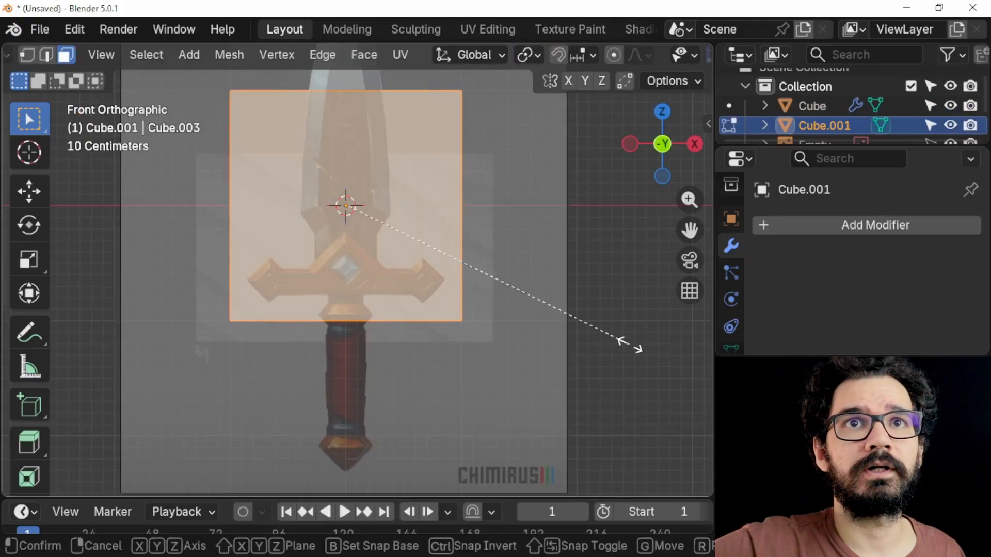
pyautogui.press('s')
pyautogui.click(398, 221)
pyautogui.scroll(2, 398, 221)
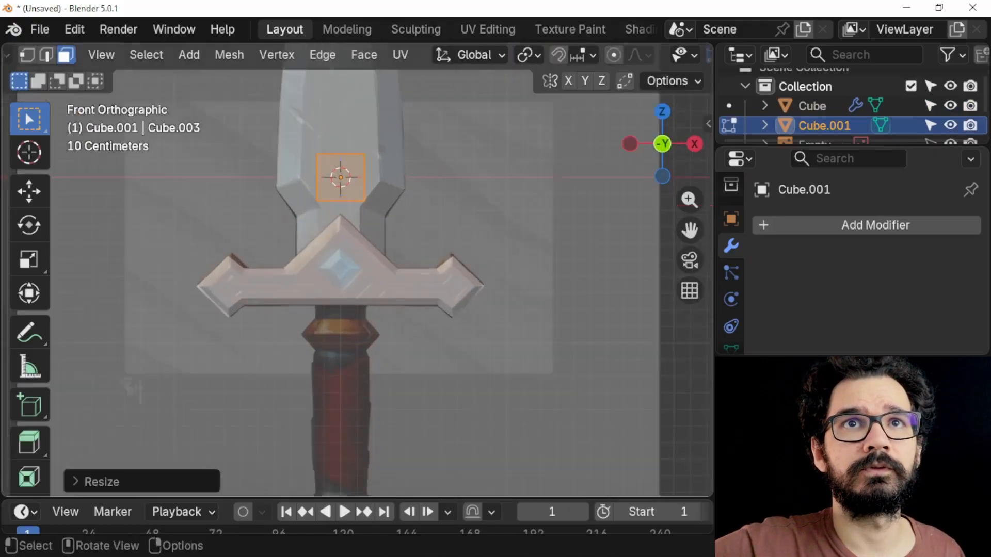
pyautogui.scroll(4, 356, 282)
pyautogui.press('g')
pyautogui.press('z')
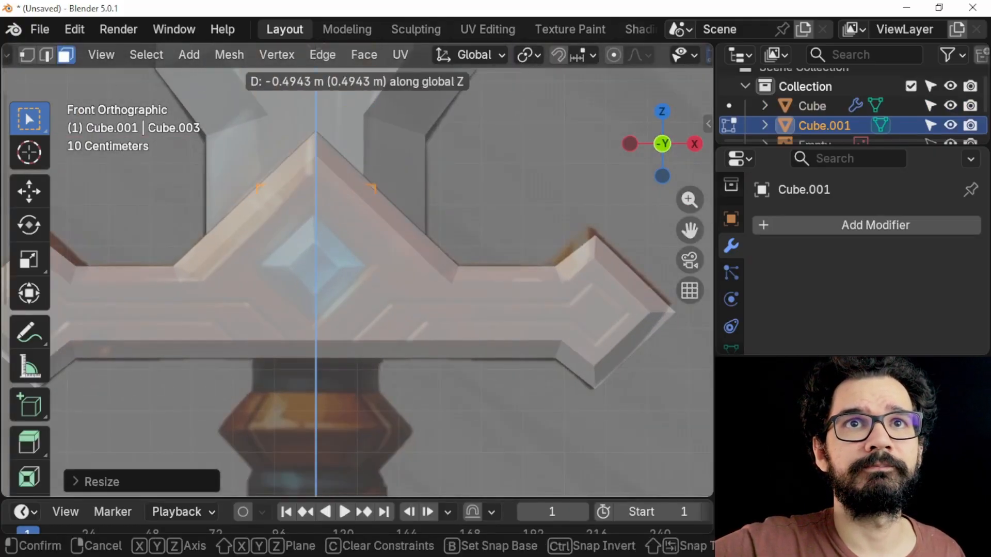
pyautogui.press('Return')
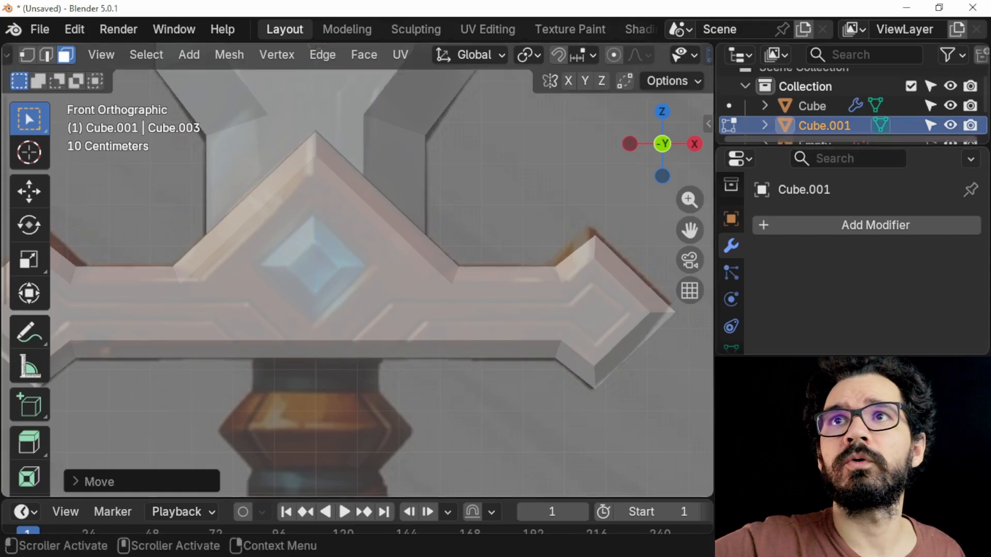
# Hide the guard and fit the cube over the reference gem by moving it along Z and scaling it to about 0.88.
pyautogui.click(951, 105)
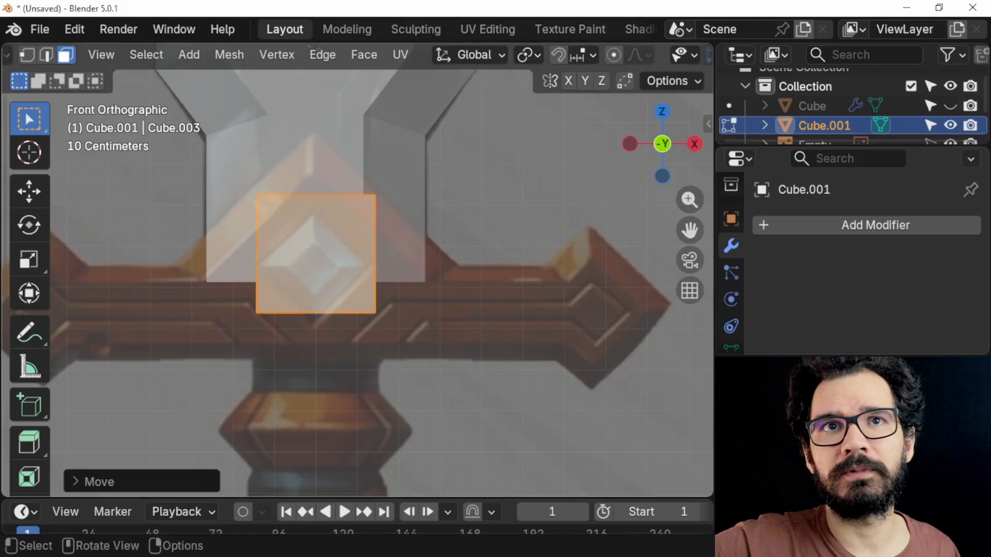
pyautogui.press('g')
pyautogui.press('z')
pyautogui.click(474, 284)
pyautogui.press('s')
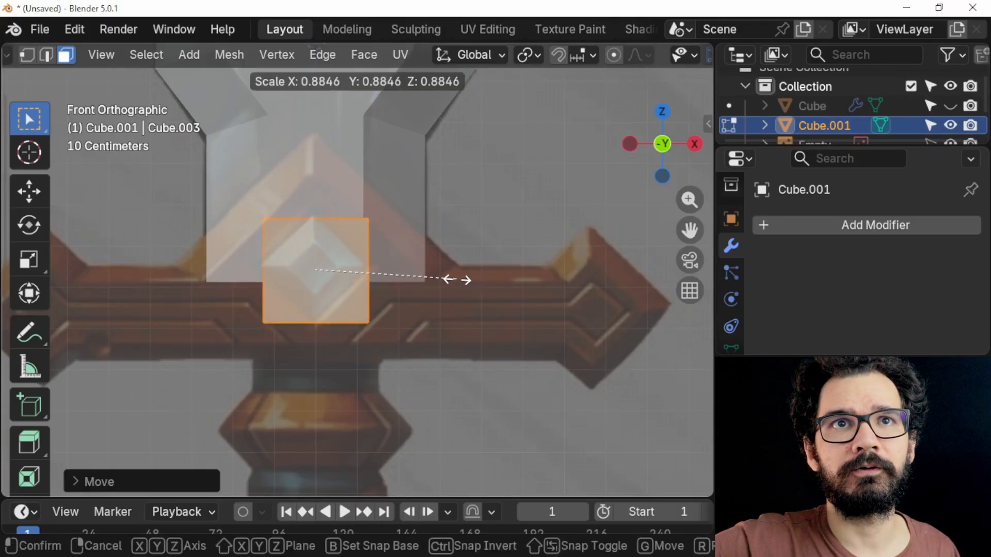
pyautogui.click(453, 279)
pyautogui.press('g')
pyautogui.press('z')
pyautogui.press('Return')
# Inset the gem cube's front face by about 0.063 m.
pyautogui.click(316, 269)
pyautogui.moveTo(316, 269); pyautogui.dragTo(371, 277, button='middle')
pyautogui.press('KP_1')
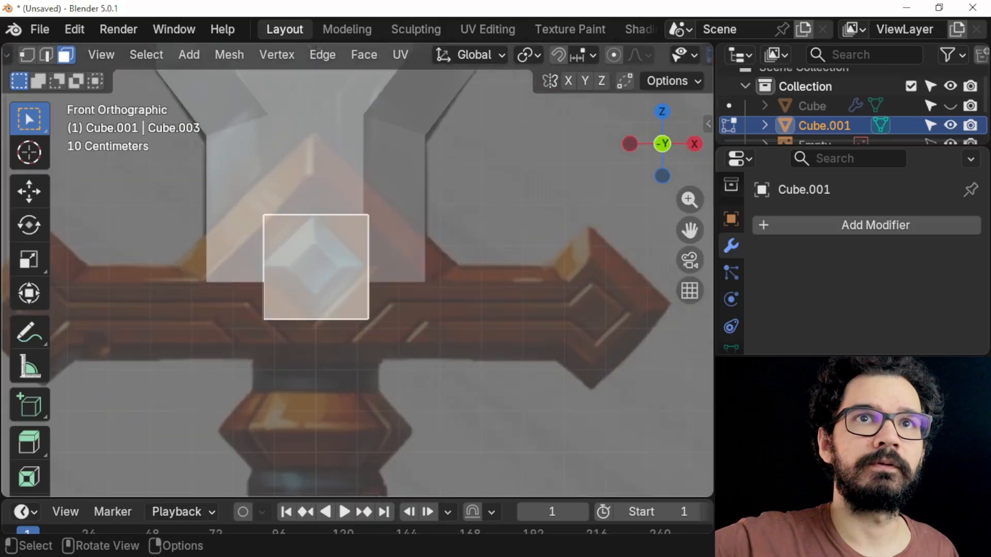
pyautogui.press('i')
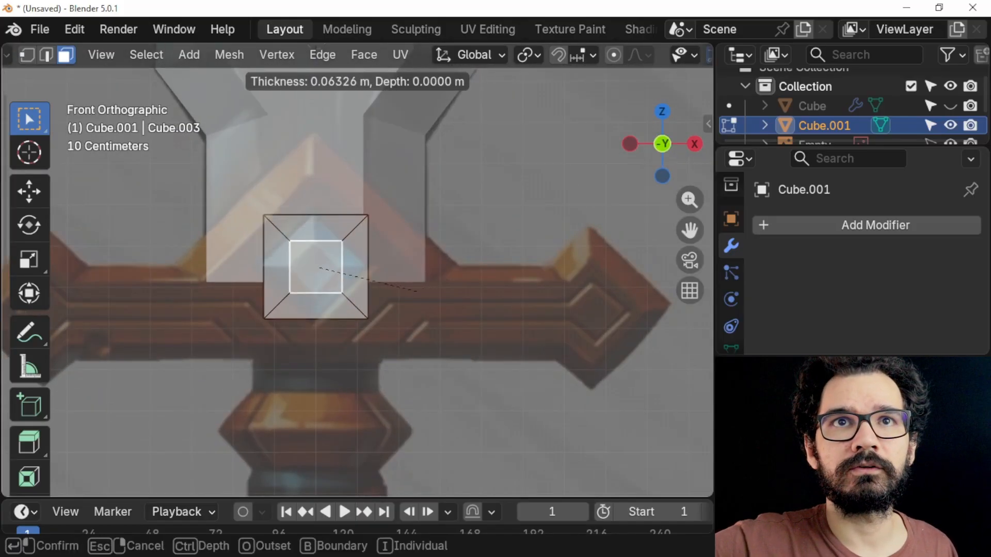
pyautogui.click(417, 291)
# Move the gem's inset front face forward along negative Y to form bevelled facets.
pyautogui.moveTo(417, 292); pyautogui.dragTo(361, 289, button='middle')
pyautogui.press('g')
pyautogui.press('y')
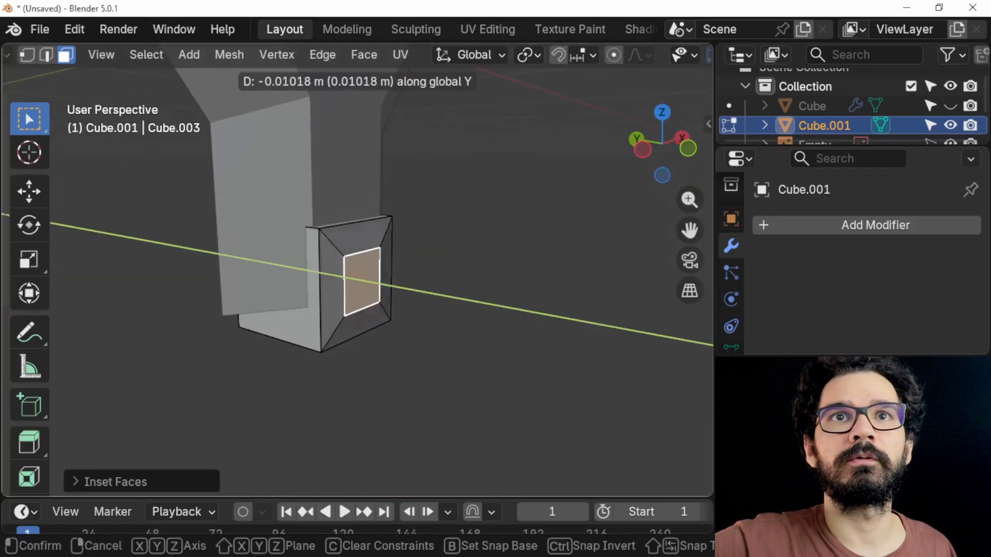
pyautogui.click(368, 291)
# Delete the gem cube's back face and return to Object Mode.
pyautogui.moveTo(368, 290); pyautogui.dragTo(461, 289, button='middle')
pyautogui.click(319, 274)
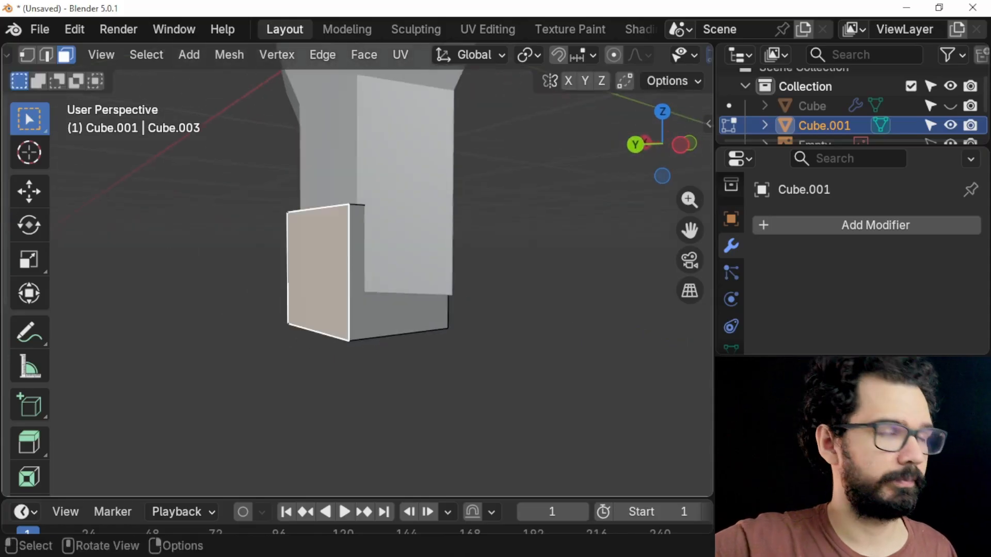
pyautogui.press('x')
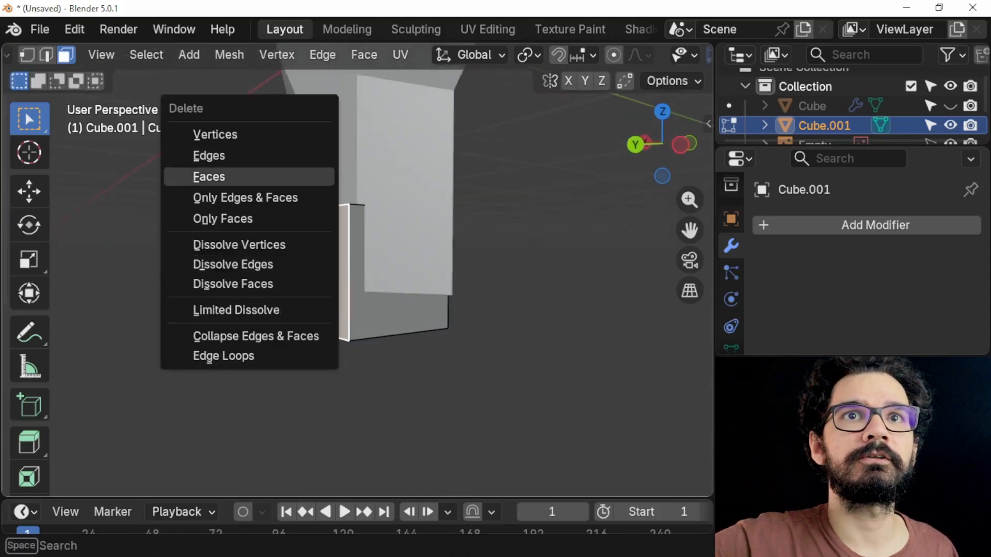
pyautogui.click(289, 176)
pyautogui.moveTo(320, 217); pyautogui.dragTo(201, 216, button='middle')
pyautogui.press('Tab')
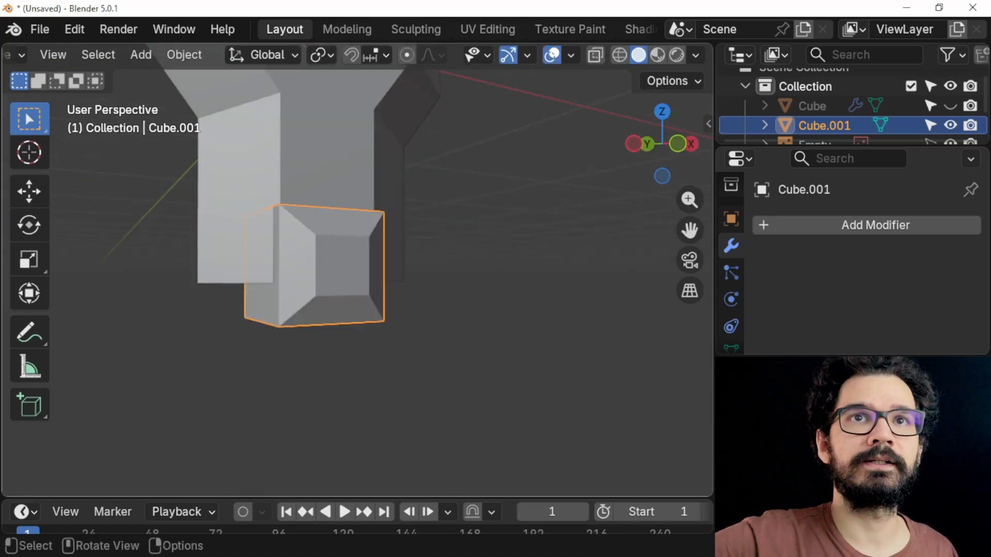
pyautogui.press('KP_1')
pyautogui.moveTo(330, 279); pyautogui.dragTo(360, 287, button='middle')
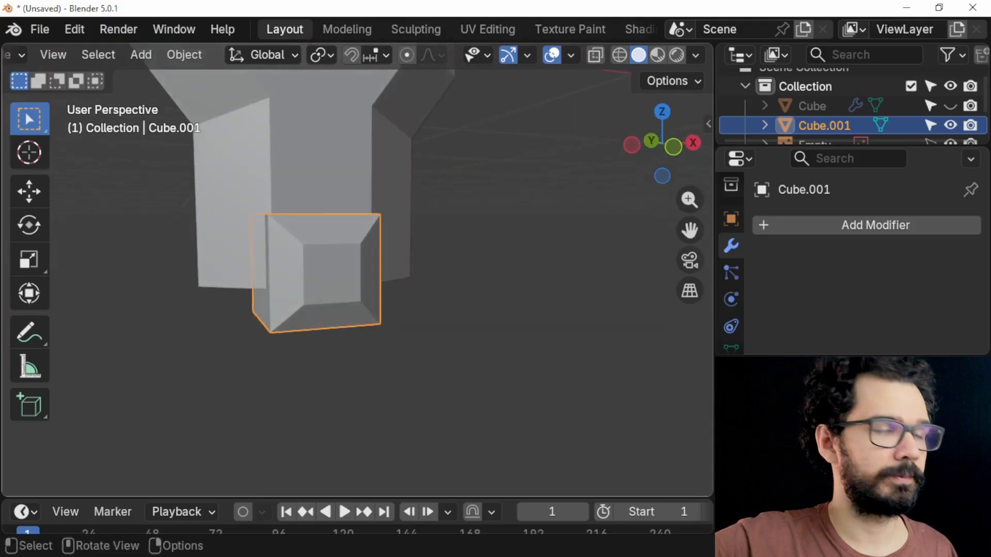
pyautogui.press('r')
pyautogui.press('x')
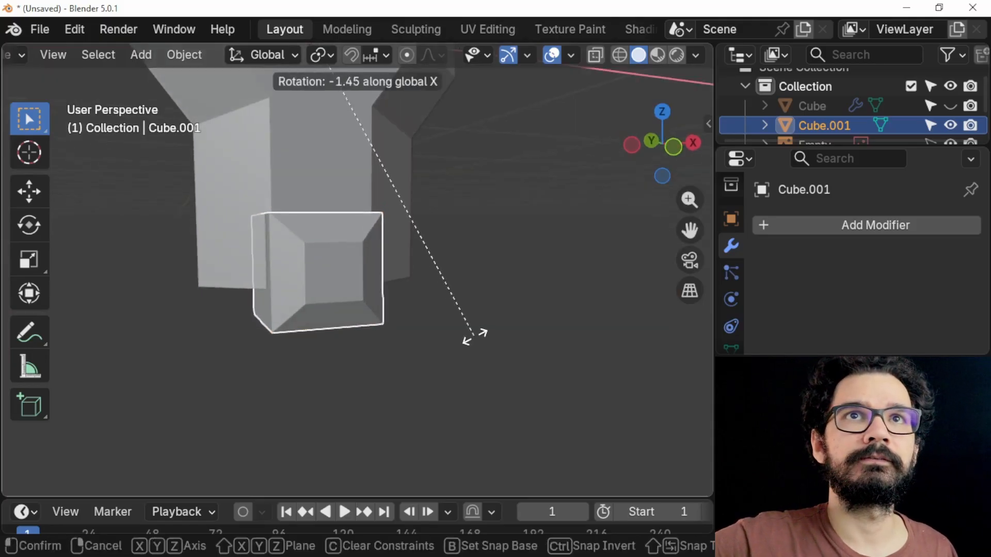
pyautogui.click(407, 347)
# Set the gem object's origin to its center of mass (surface).
pyautogui.scroll(-2, 358, 270)
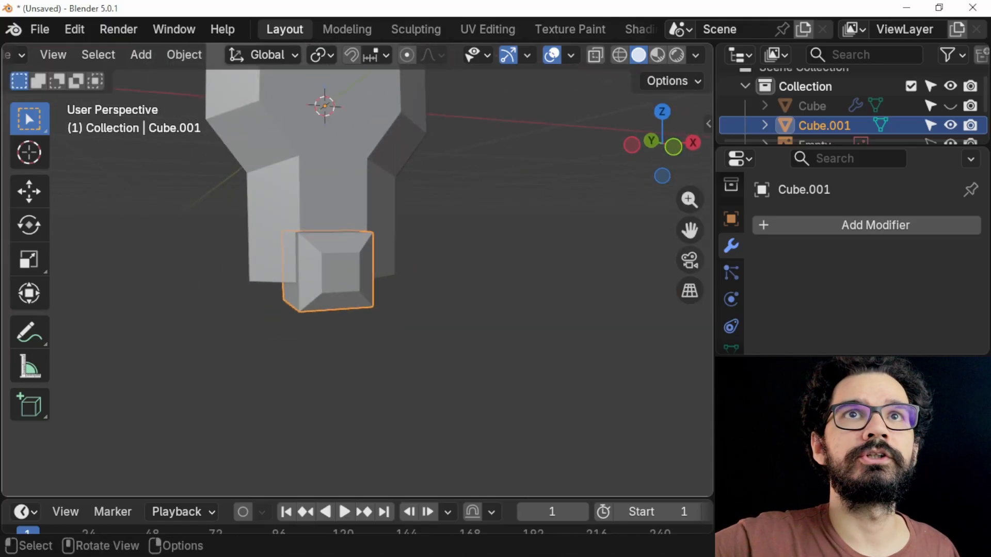
pyautogui.click(185, 54)
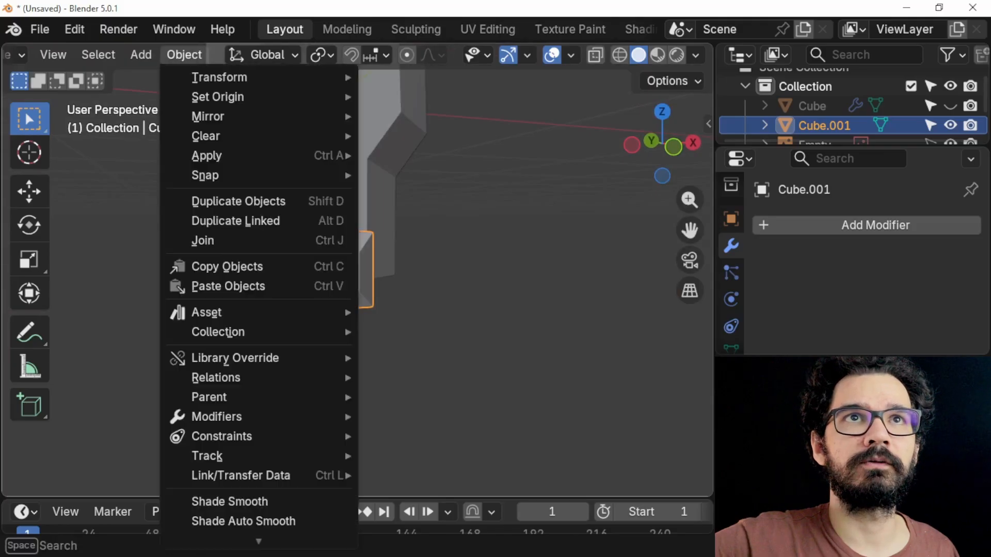
pyautogui.moveTo(218, 97)
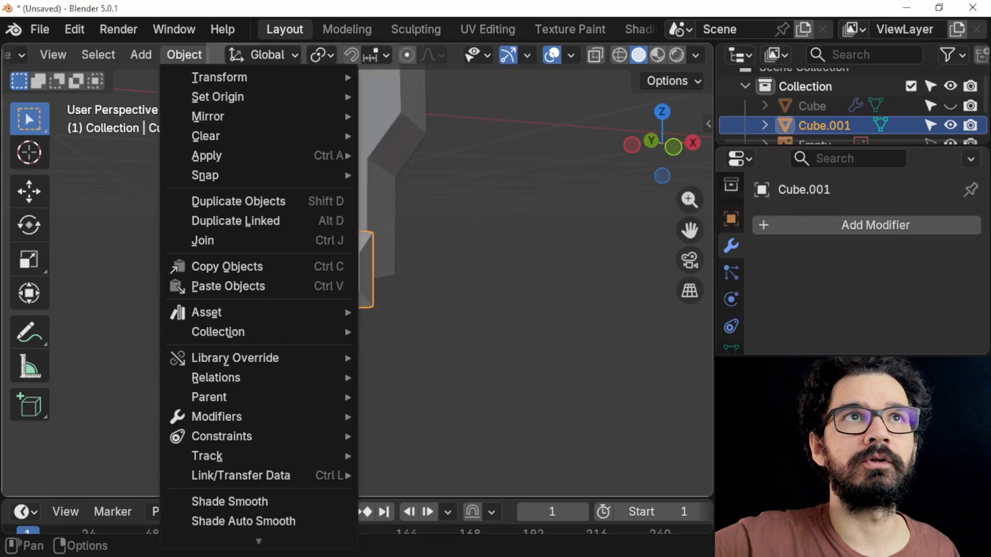
pyautogui.scroll(6, 98, 55)
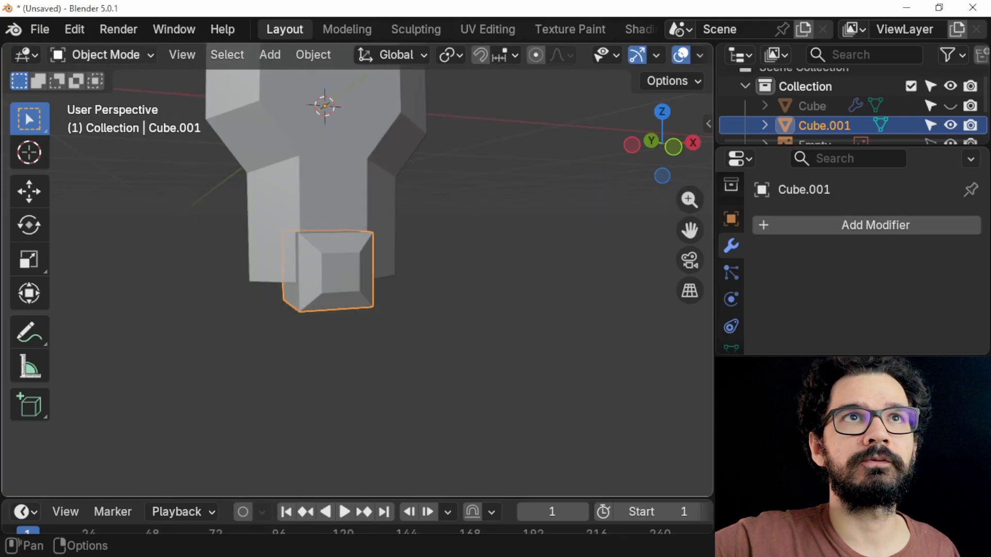
pyautogui.click(313, 54)
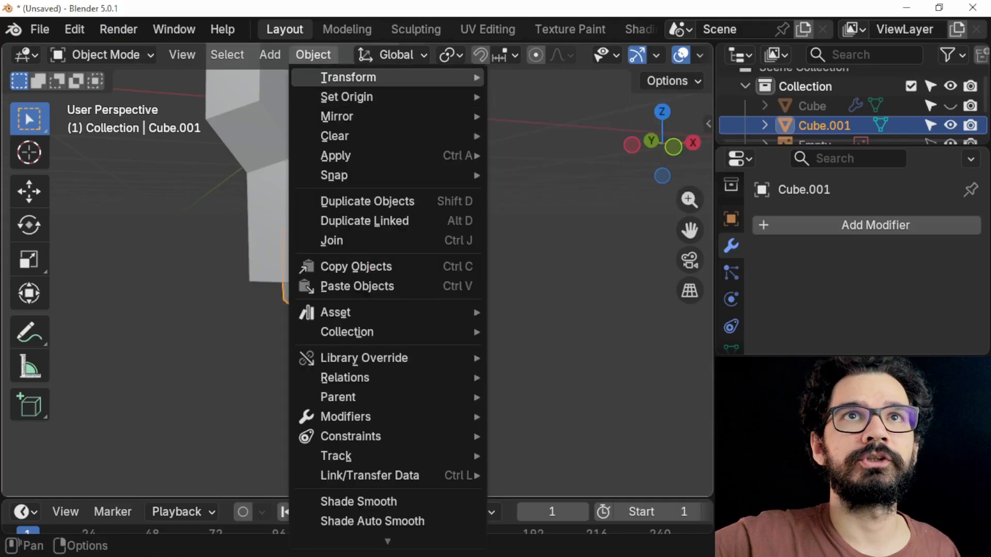
pyautogui.moveTo(346, 97)
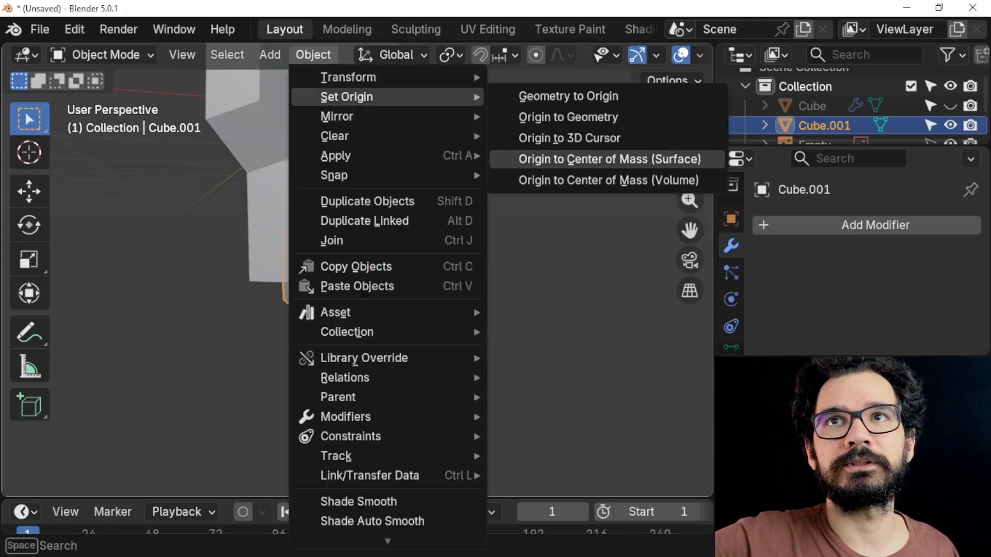
pyautogui.click(610, 159)
# Rotate the gem 45° around the global Y axis into a diamond orientation.
pyautogui.moveTo(516, 269); pyautogui.dragTo(420, 275, button='middle')
pyautogui.press('r')
pyautogui.write('y')
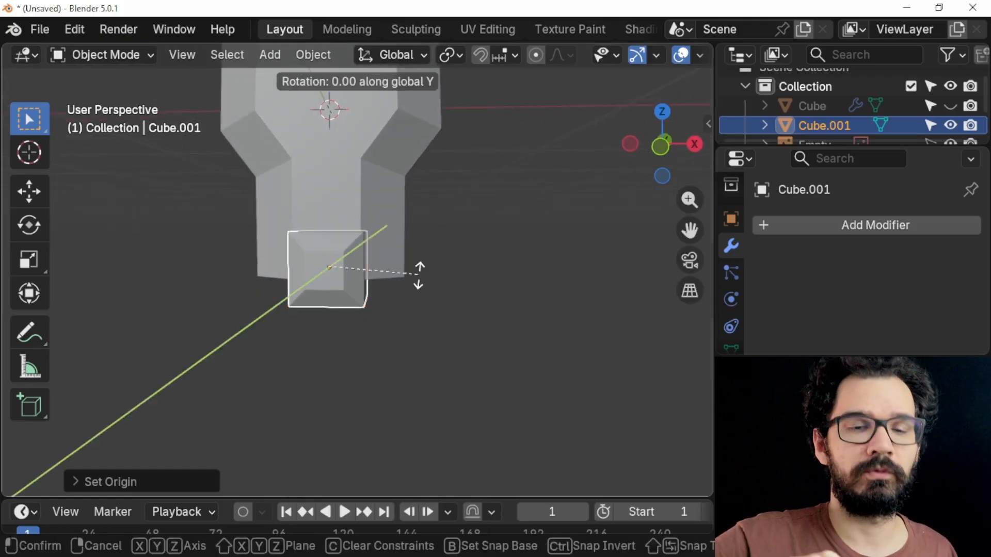
pyautogui.write('45')
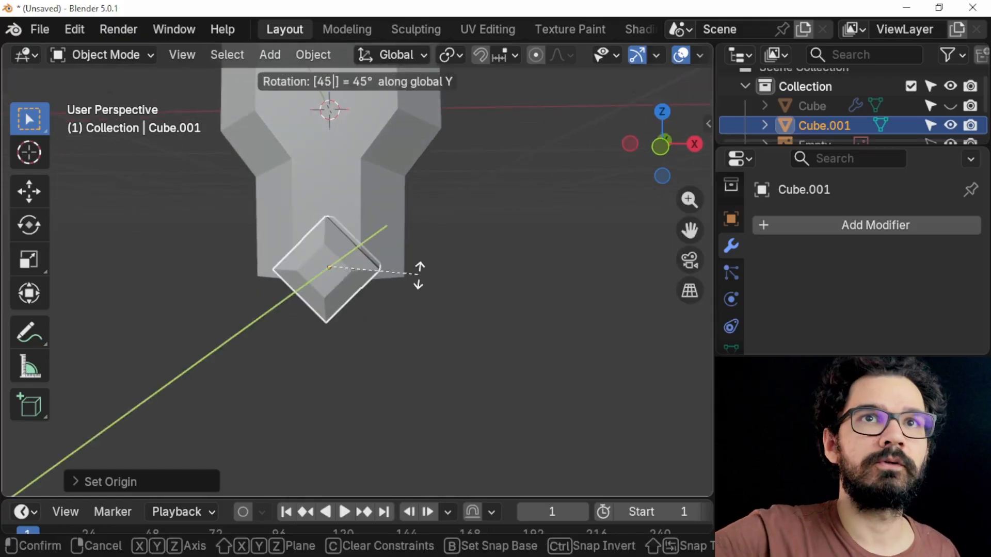
pyautogui.press('Return')
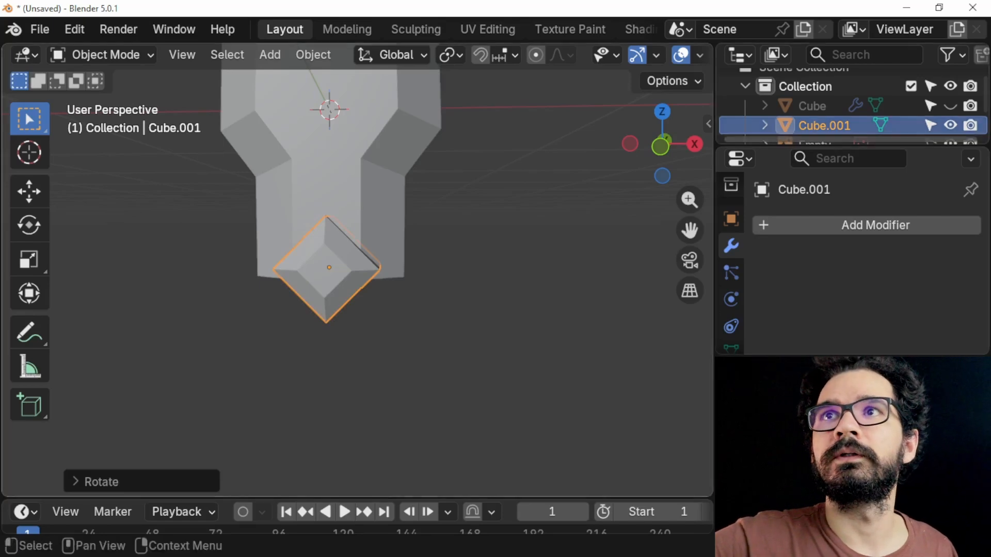
# Unhide the crossguard and move the gem forward along negative Y so it protrudes from the guard's front.
pyautogui.click(951, 106)
pyautogui.moveTo(361, 289); pyautogui.dragTo(464, 289, button='middle')
pyautogui.press('g')
pyautogui.press('y')
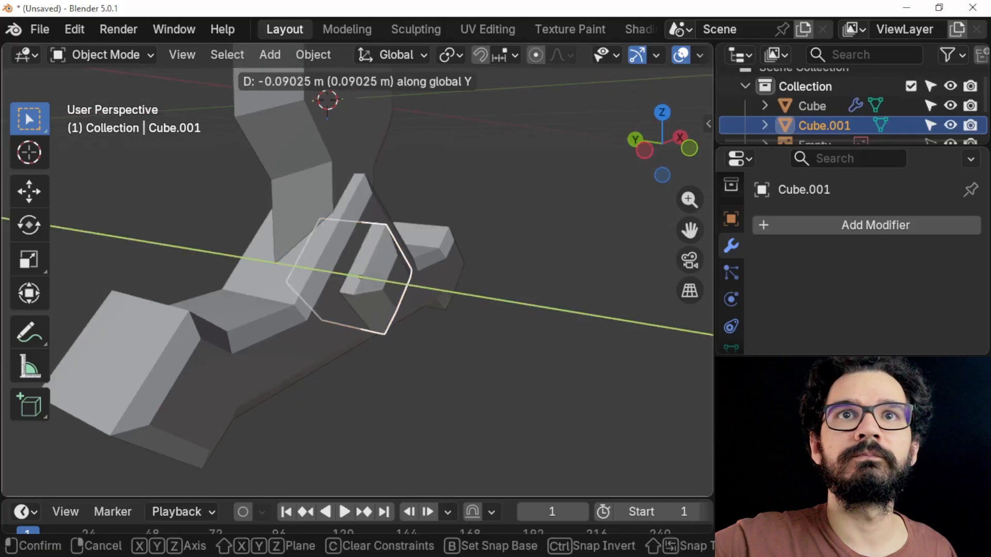
pyautogui.press('Return')
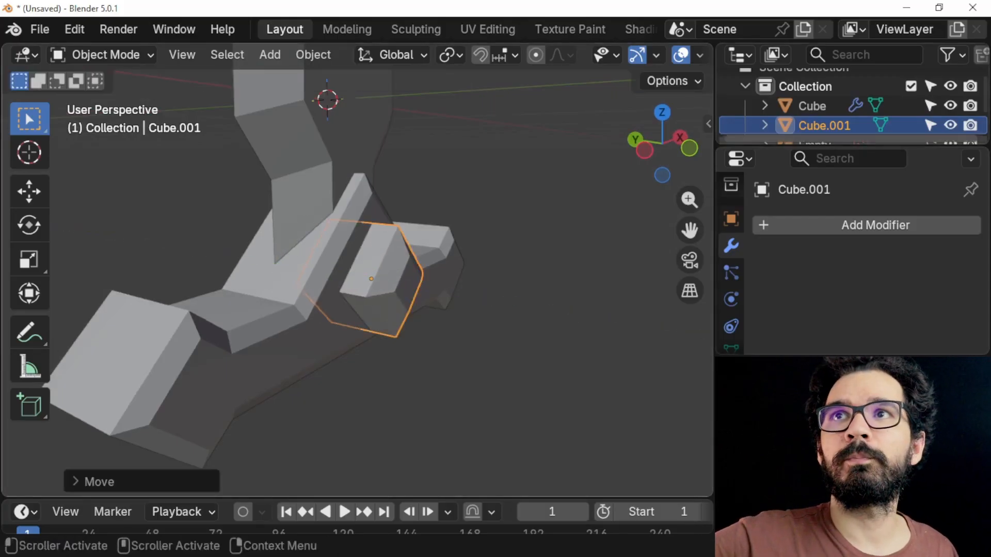
# Select the crossguard, view it from the front in Object Mode and enable the Wireframe overlay.
pyautogui.click(813, 107)
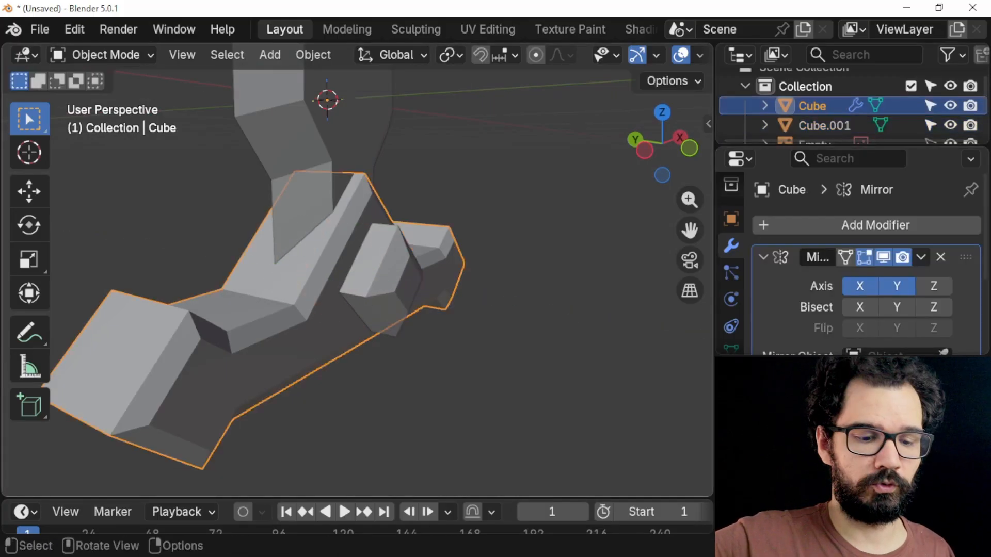
pyautogui.press('KP_1')
pyautogui.press('Tab')
pyautogui.scroll(4, 356, 281)
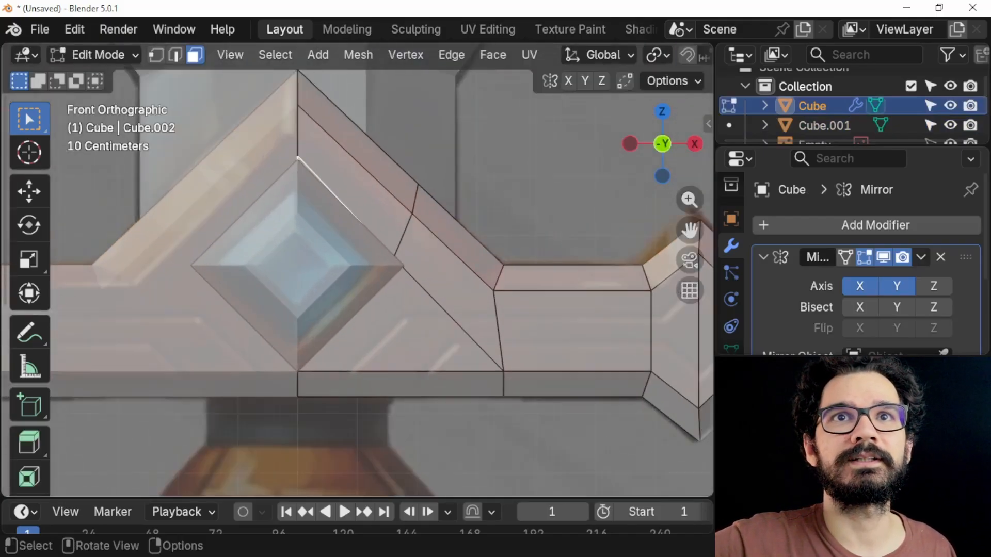
pyautogui.scroll(-1, 358, 270)
pyautogui.press('Tab')
pyautogui.scroll(-4, 600, 55)
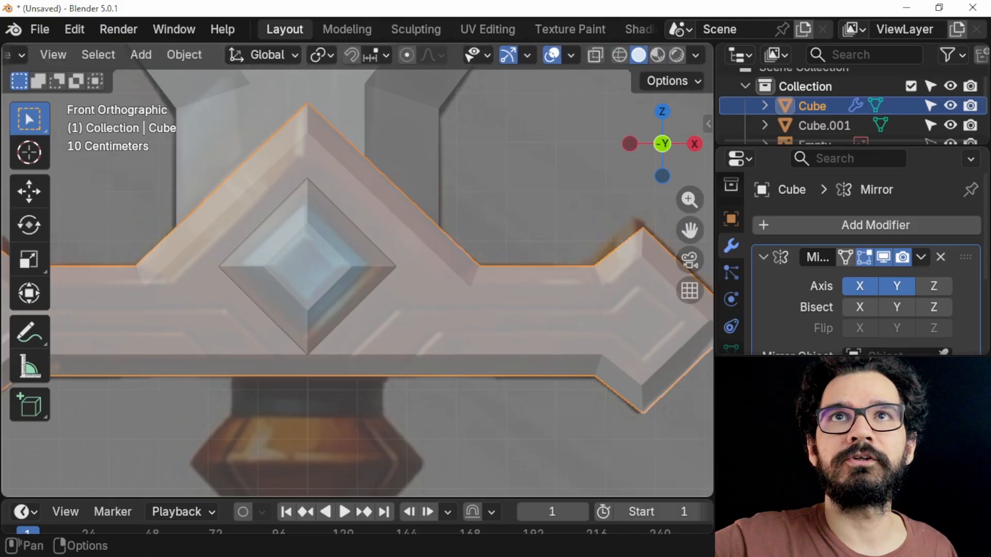
pyautogui.click(570, 54)
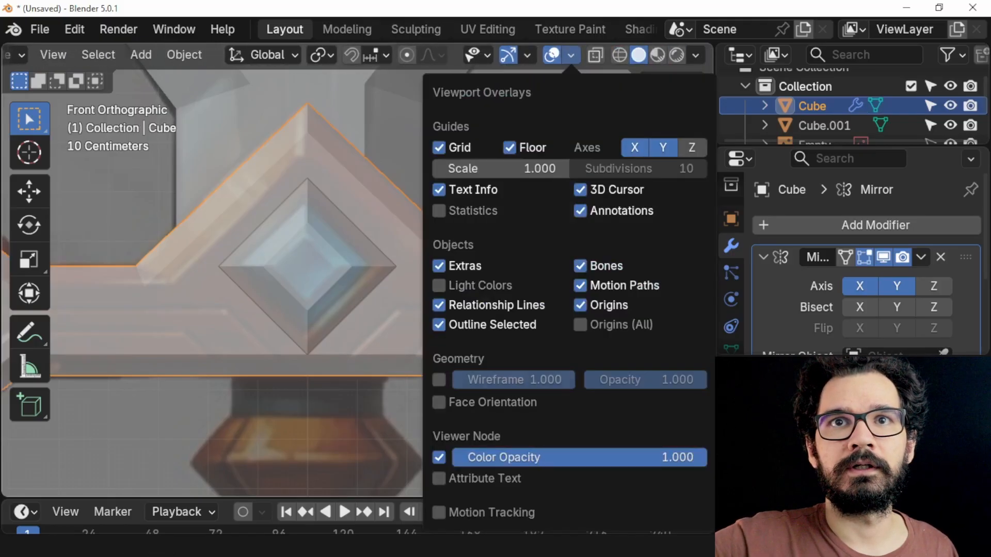
pyautogui.click(571, 55)
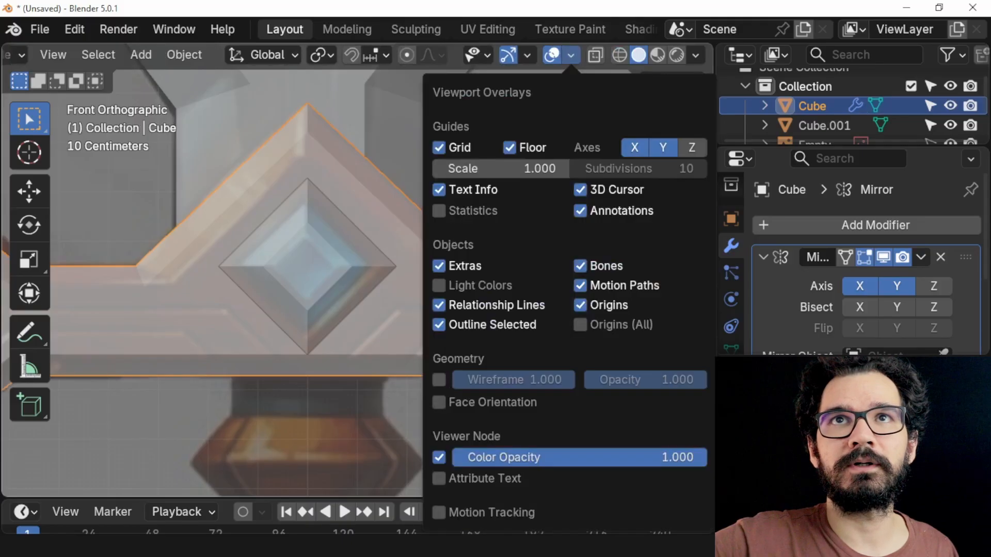
pyautogui.moveTo(527, 55)
pyautogui.moveTo(571, 55)
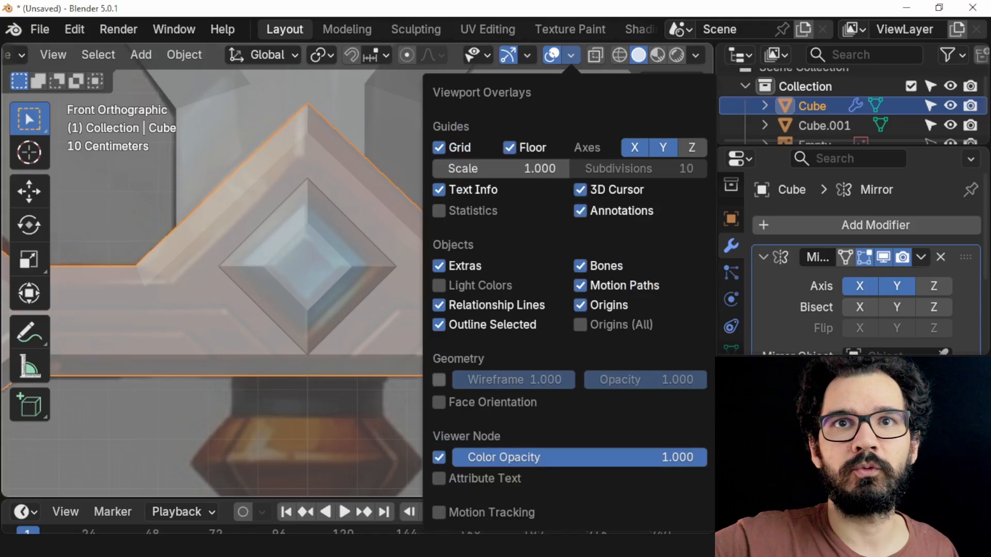
pyautogui.click(438, 380)
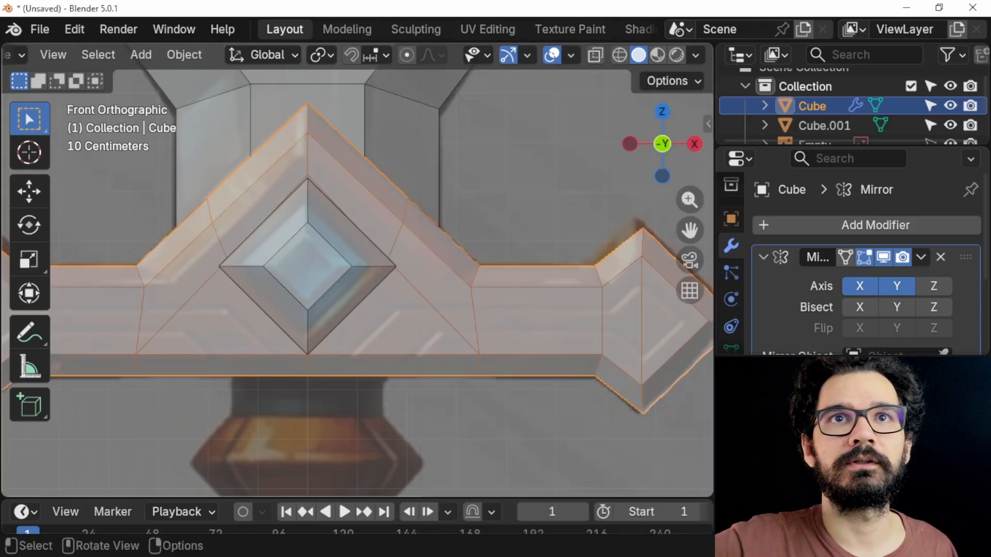
# Turn on X-ray display and hide the crossguard to expose the reference gem.
pyautogui.press('Tab')
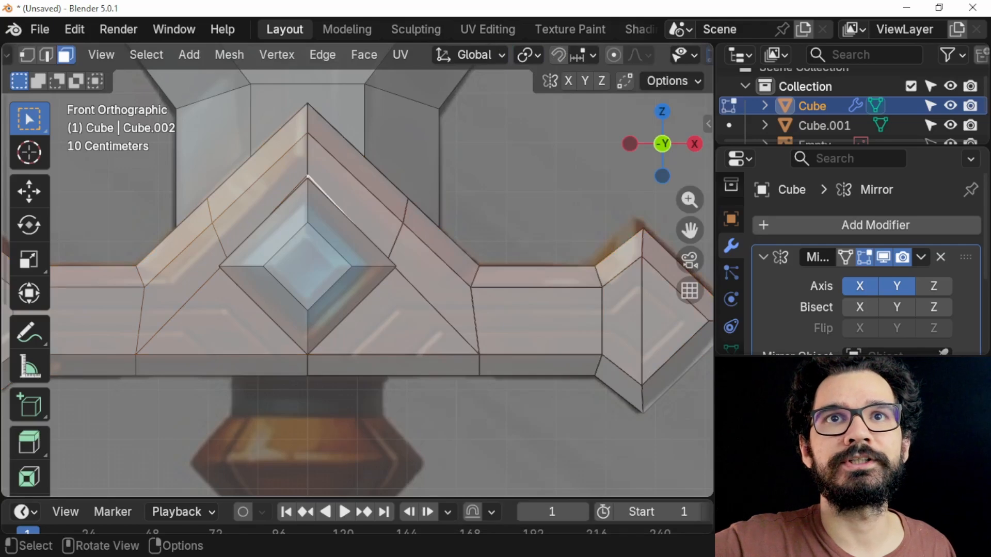
pyautogui.hotkey('alt', 'z')
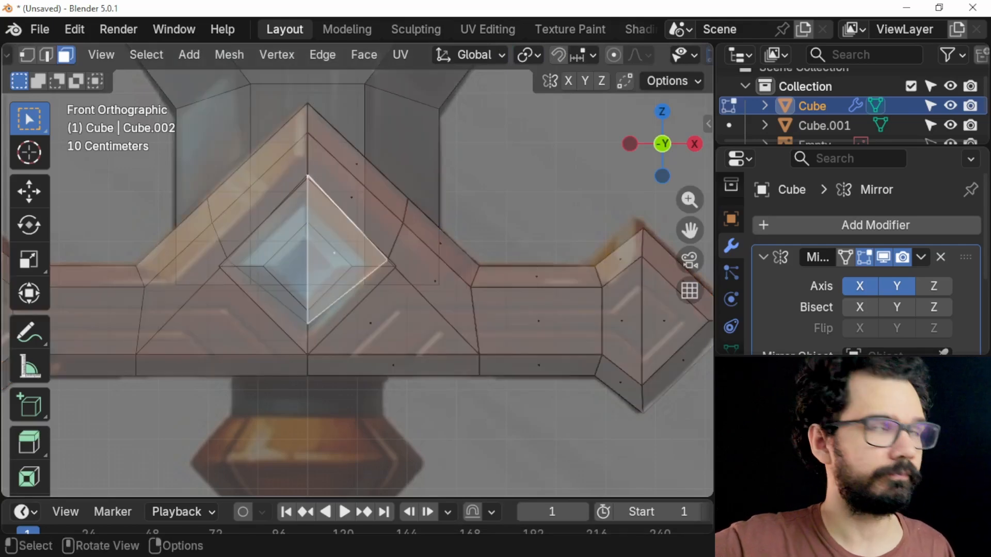
pyautogui.press('Tab')
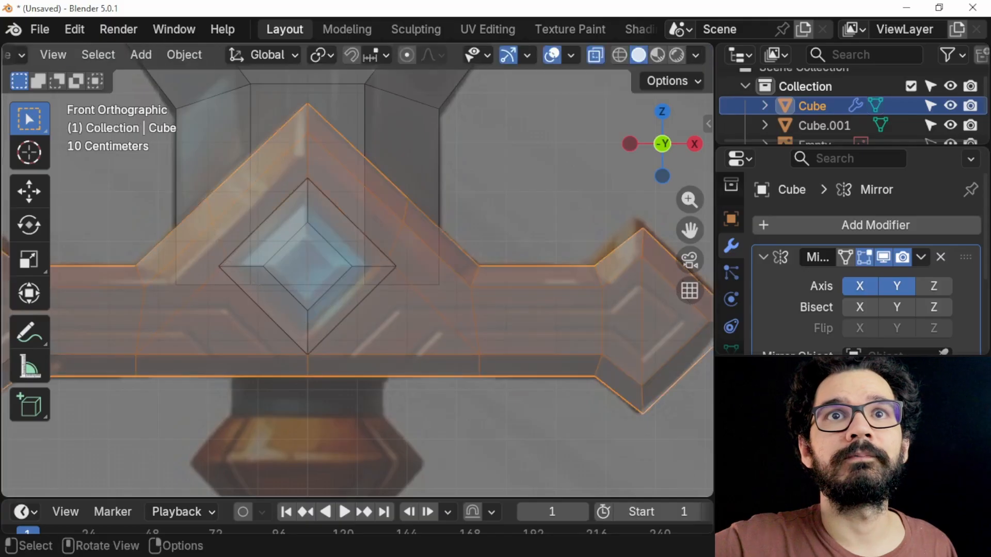
pyautogui.press('h')
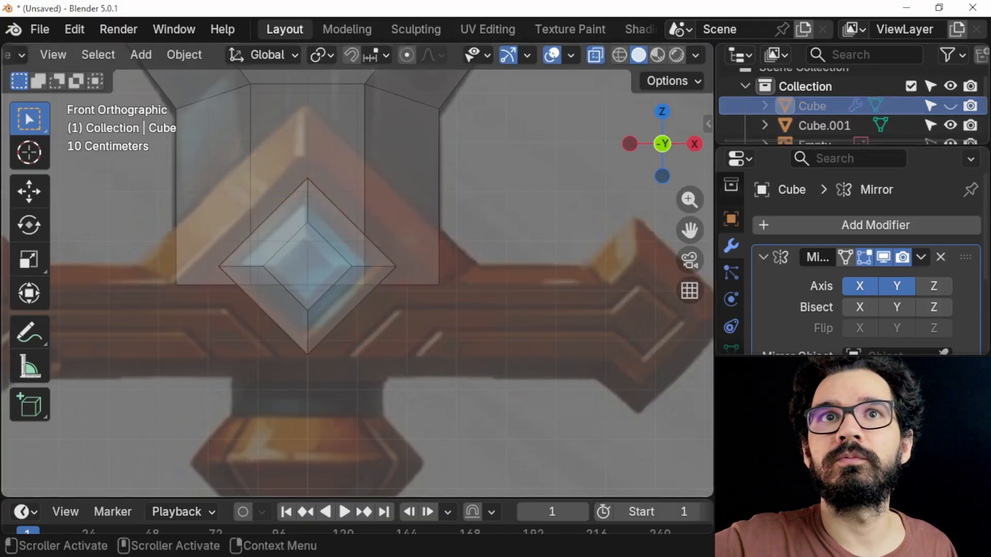
# Scale the gem uniformly to about 0.727 to match the gem in the reference image.
pyautogui.click(357, 305)
pyautogui.press('s')
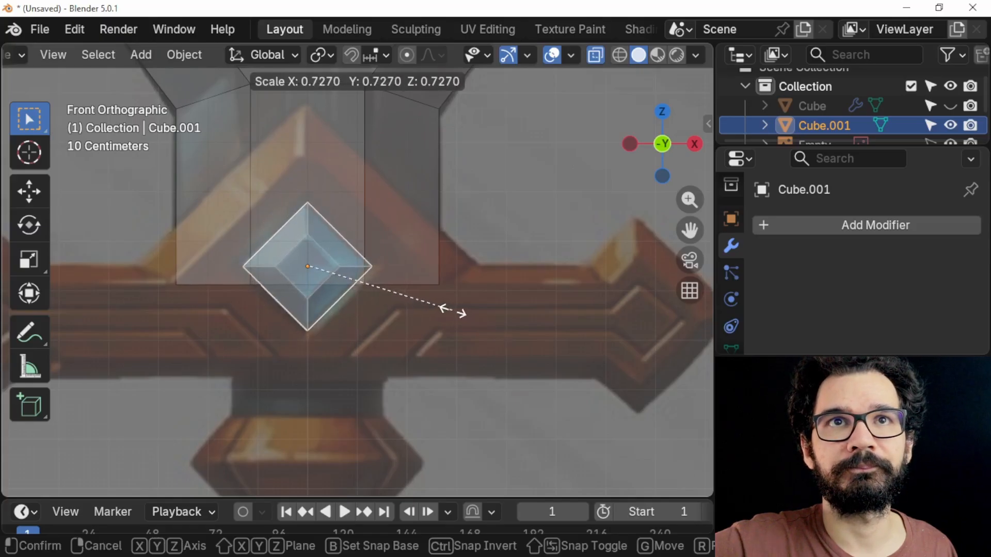
pyautogui.click(452, 310)
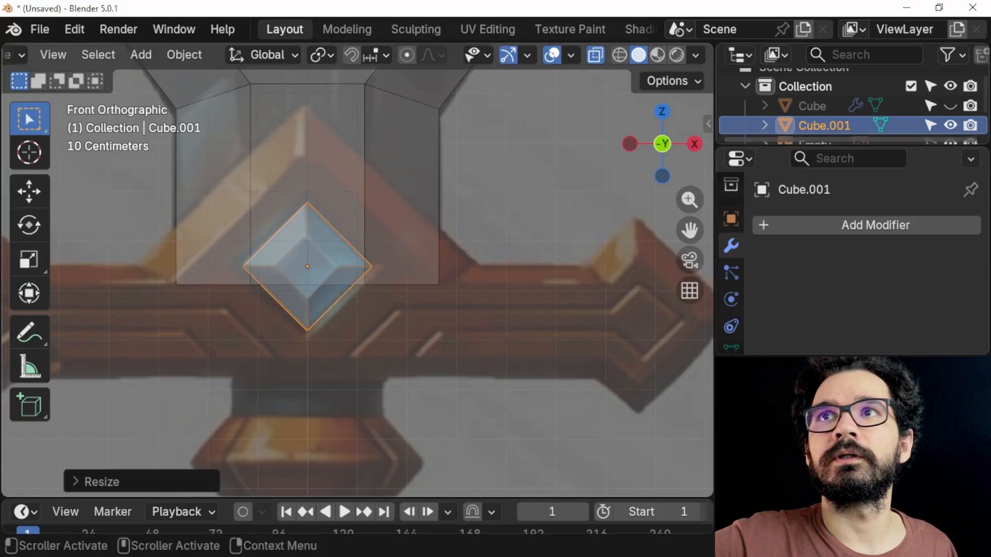
# Unhide the crossguard and open its mesh for editing, comparing the recess with the resized gem from the front.
pyautogui.click(951, 106)
pyautogui.click(813, 107)
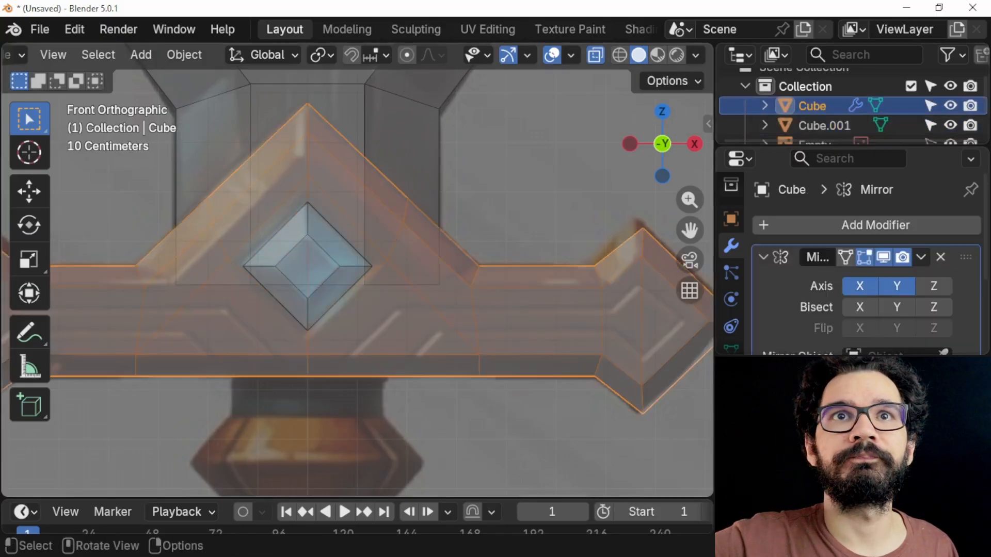
pyautogui.press('Tab')
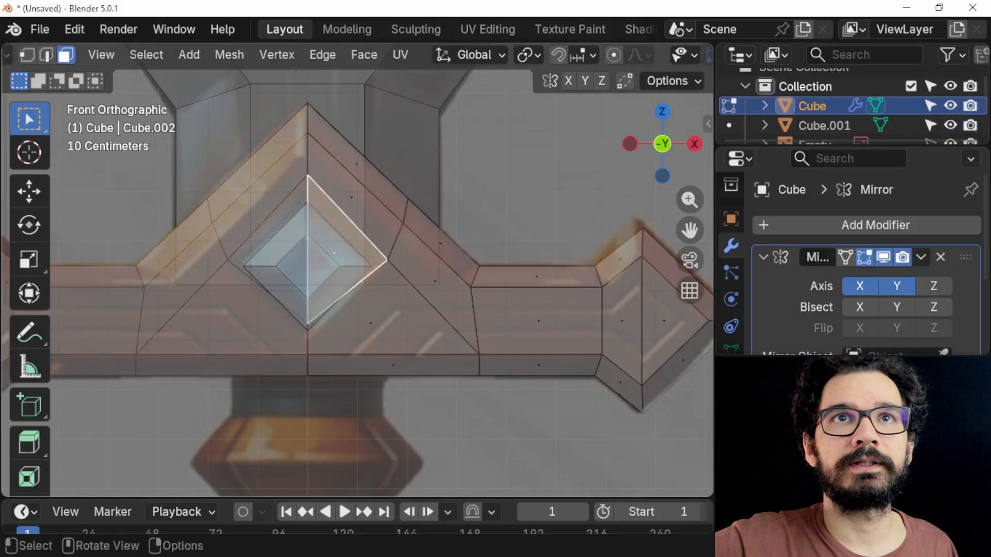
pyautogui.scroll(1, 356, 279)
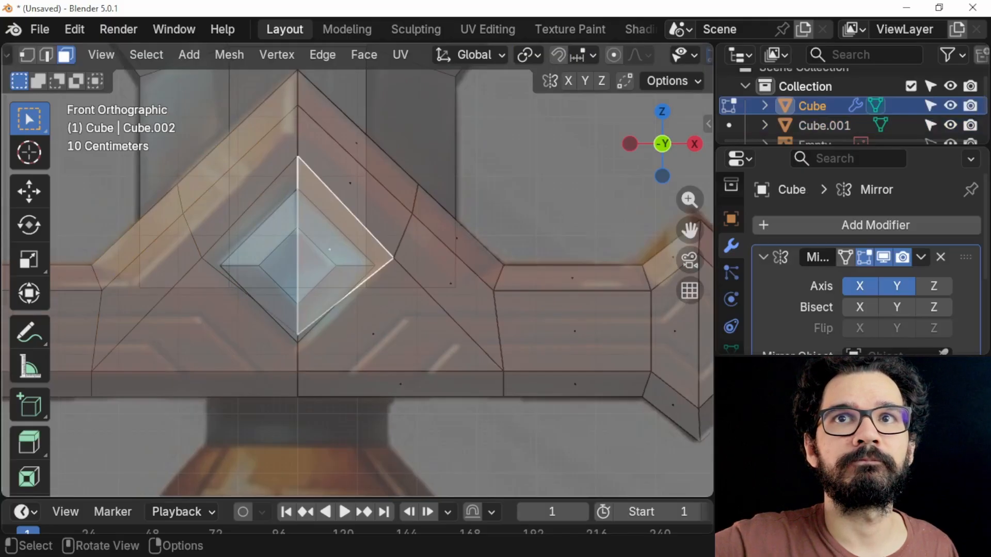
pyautogui.scroll(-2, 357, 278)
pyautogui.scroll(1, 356, 279)
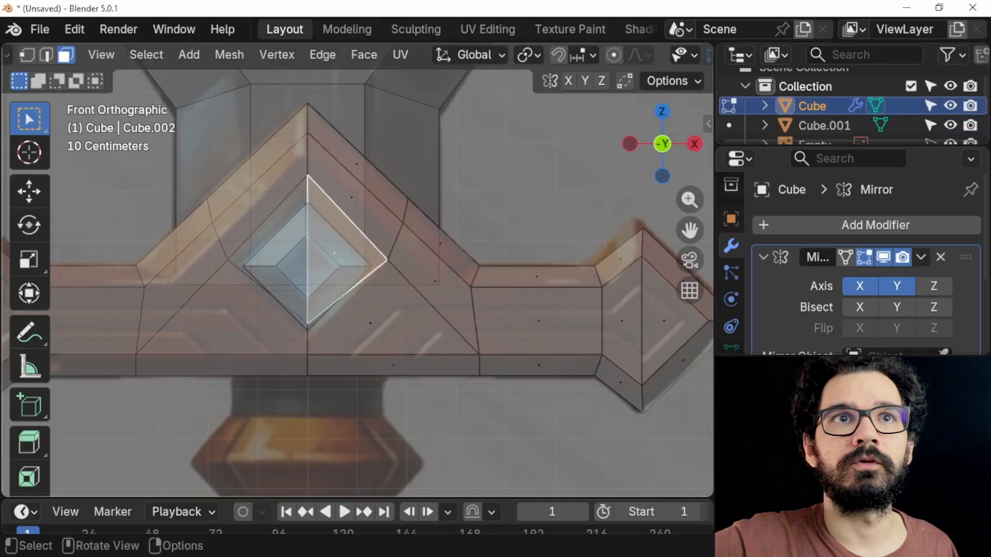
pyautogui.scroll(-2, 356, 279)
pyautogui.moveTo(331, 279); pyautogui.dragTo(491, 278, button='middle')
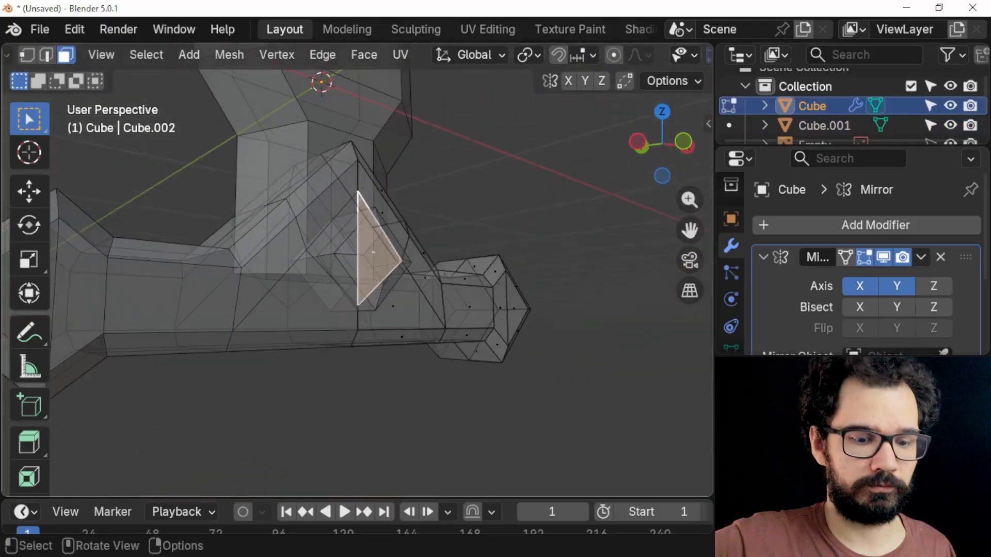
pyautogui.press('KP_1')
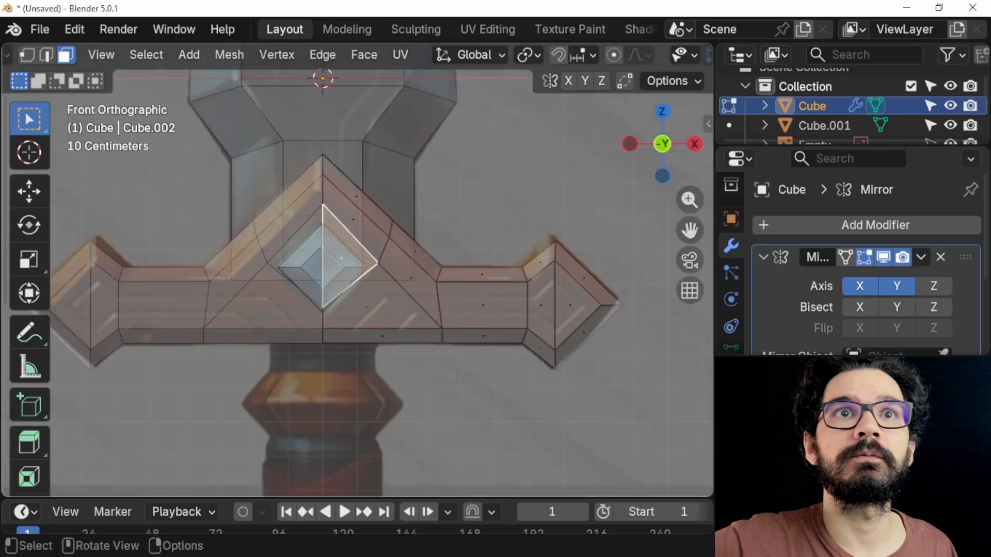
pyautogui.moveTo(356, 279); pyautogui.dragTo(395, 315, button='middle')
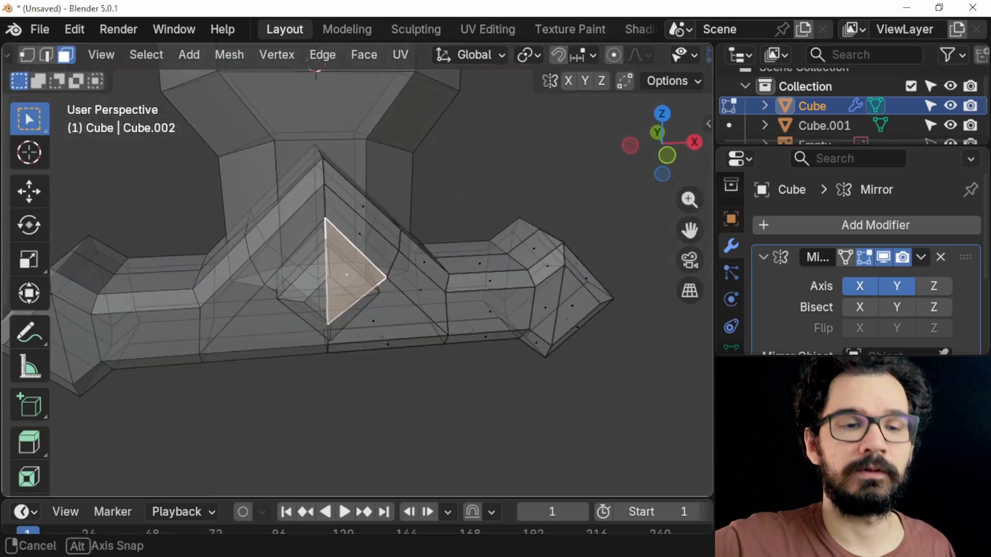
pyautogui.press('KP_1')
pyautogui.scroll(2, 355, 273)
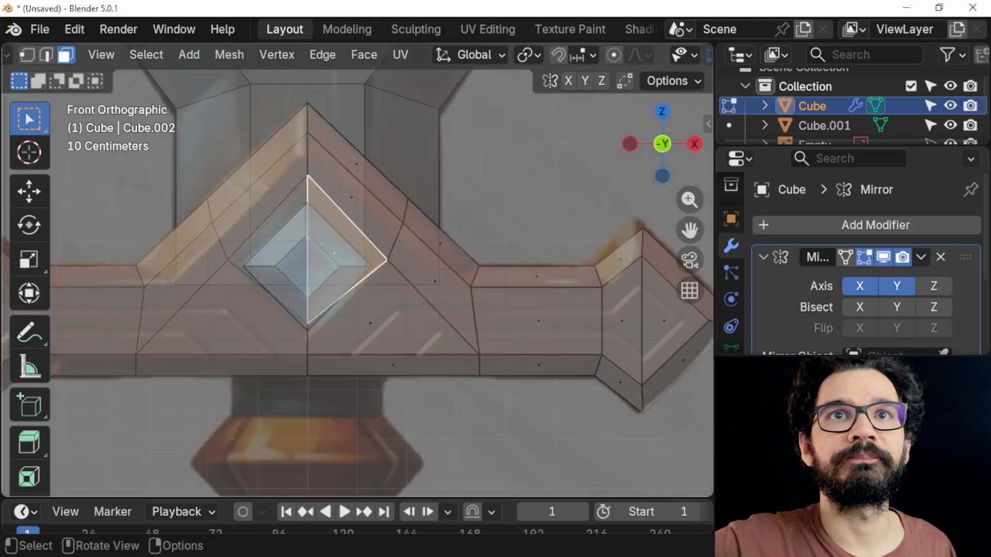
# Move the recess's bottom vertex down about 0.0136 m along Z to the gem's bottom corner.
pyautogui.press('1')
pyautogui.scroll(1, 356, 271)
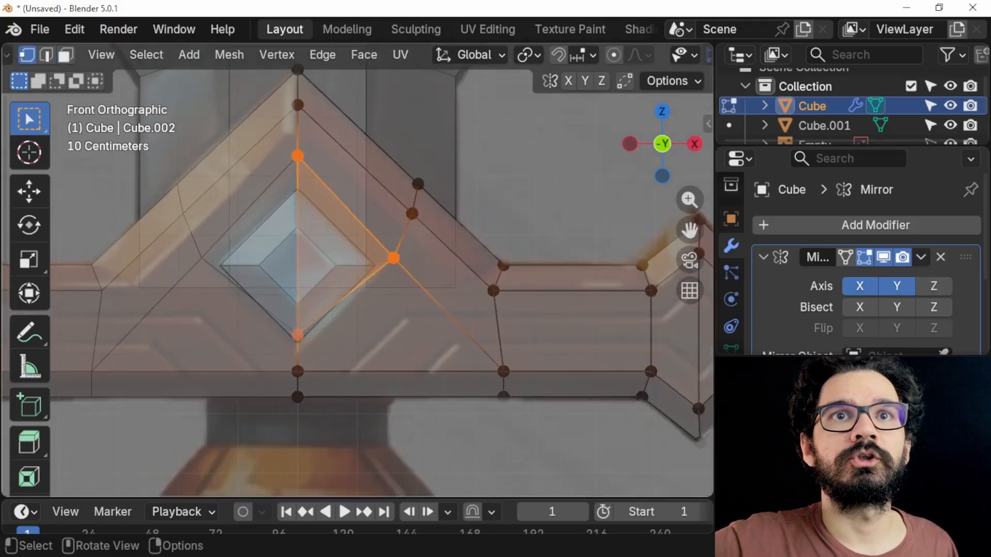
pyautogui.click(298, 335)
pyautogui.scroll(2, 297, 335)
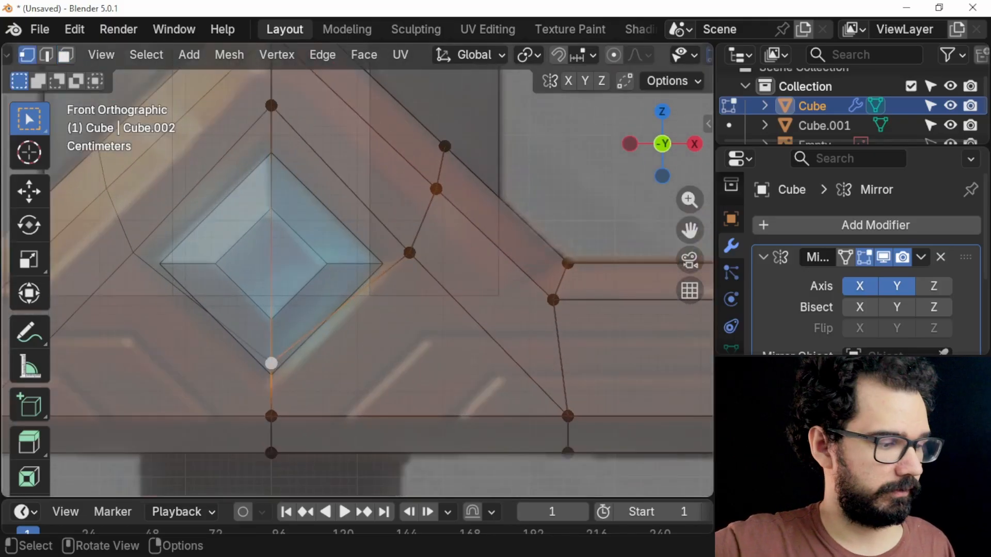
pyautogui.press('g')
pyautogui.press('z')
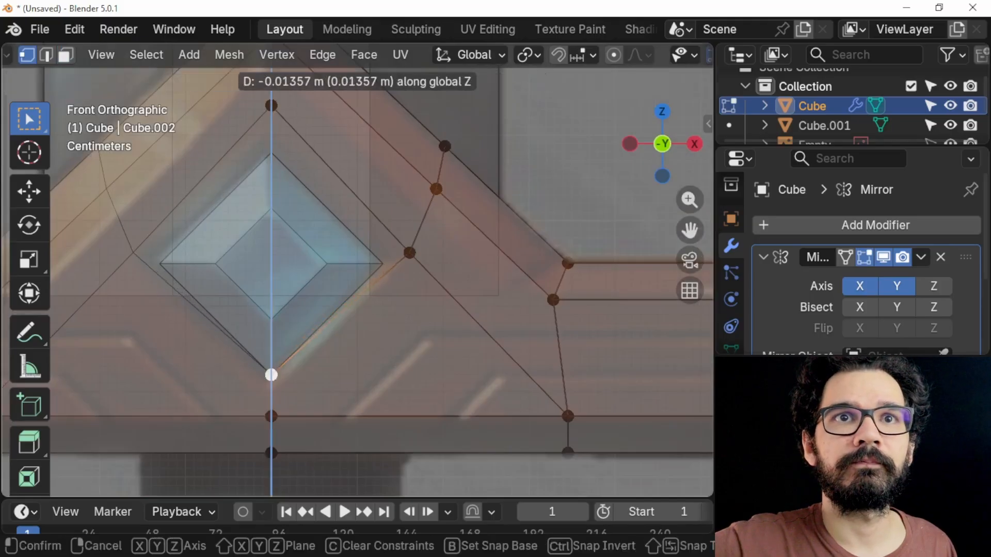
pyautogui.click(271, 97)
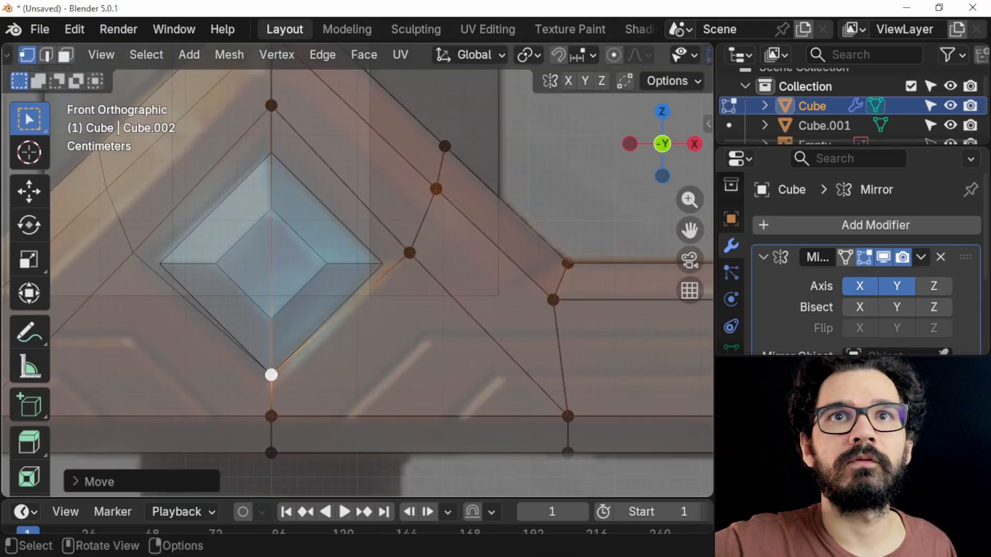
# Move the recess's side vertex onto the gem's right corner and its top vertex down about 0.056 m along Z to the gem's tip.
pyautogui.press('g')
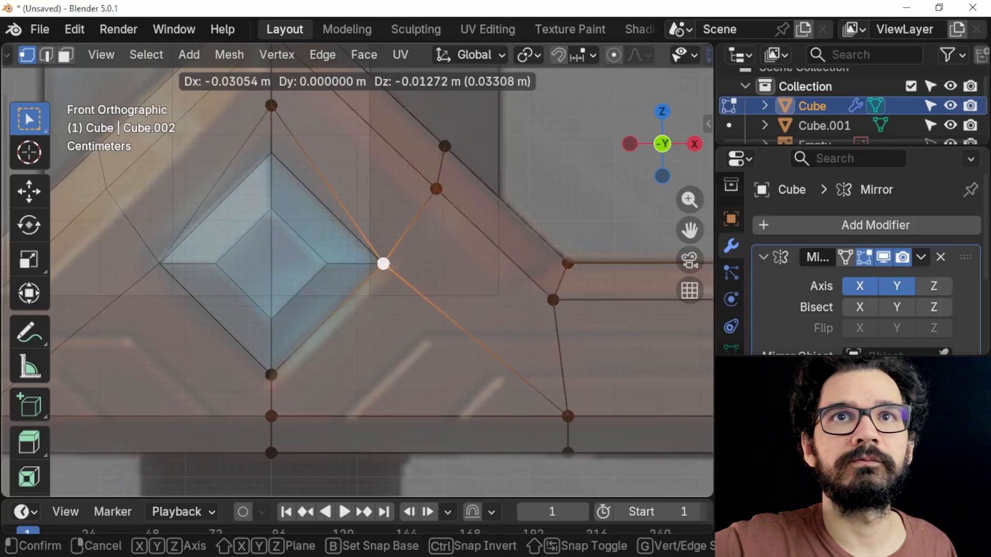
pyautogui.click(384, 264)
pyautogui.click(271, 106)
pyautogui.press('g')
pyautogui.press('z')
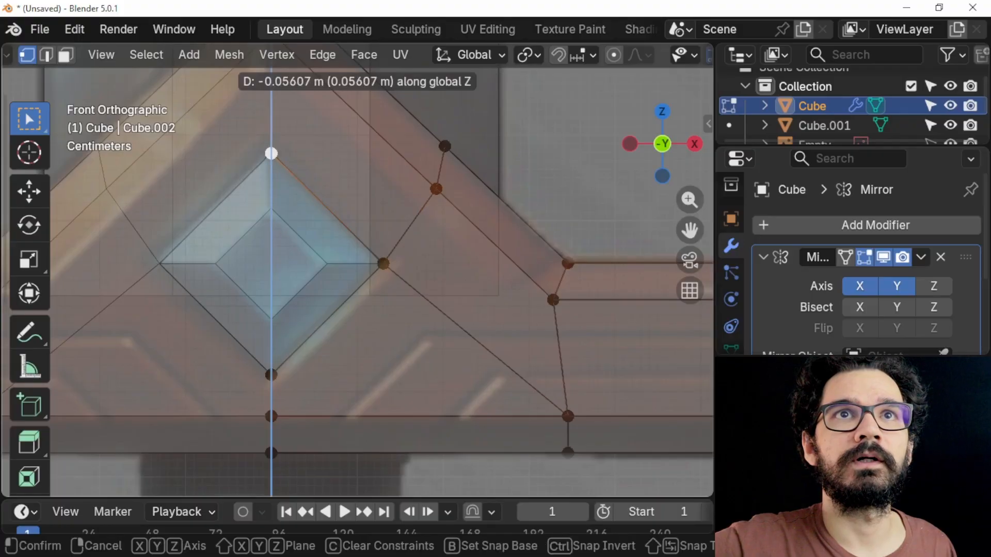
pyautogui.press('Return')
# Fine-tune the recess's side vertex by about 0.0004 m so it sits exactly on the gem's right corner.
pyautogui.scroll(4, 357, 282)
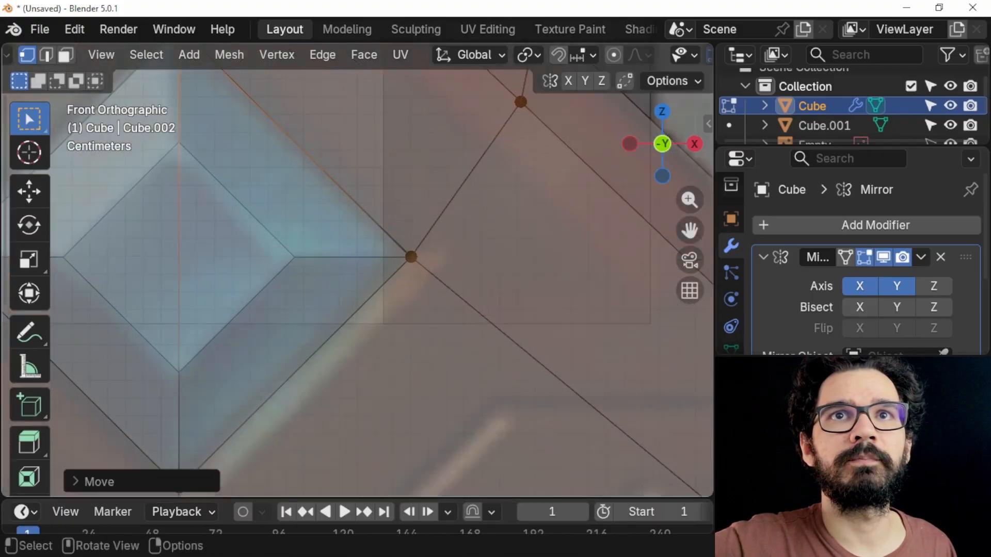
pyautogui.scroll(2, 357, 283)
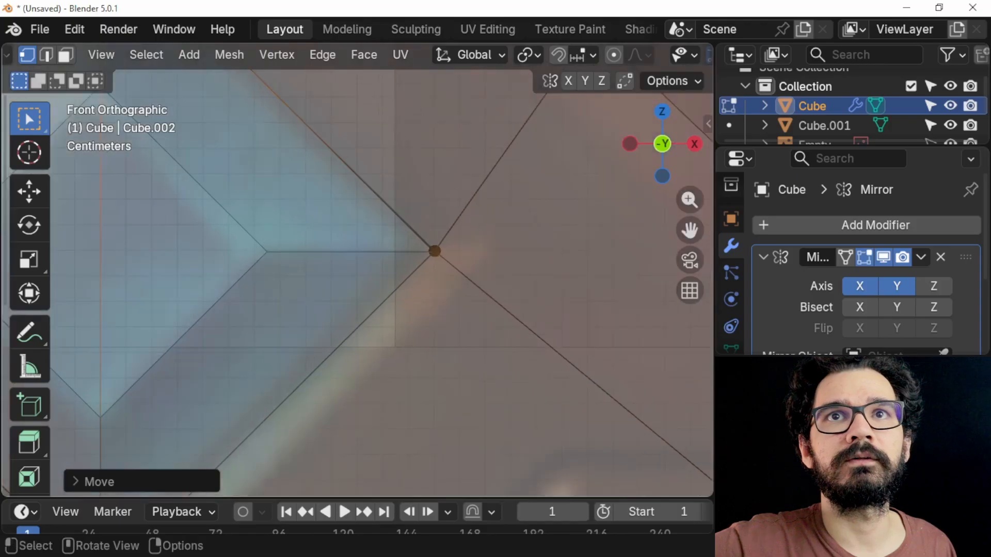
pyautogui.click(435, 251)
pyautogui.press('g')
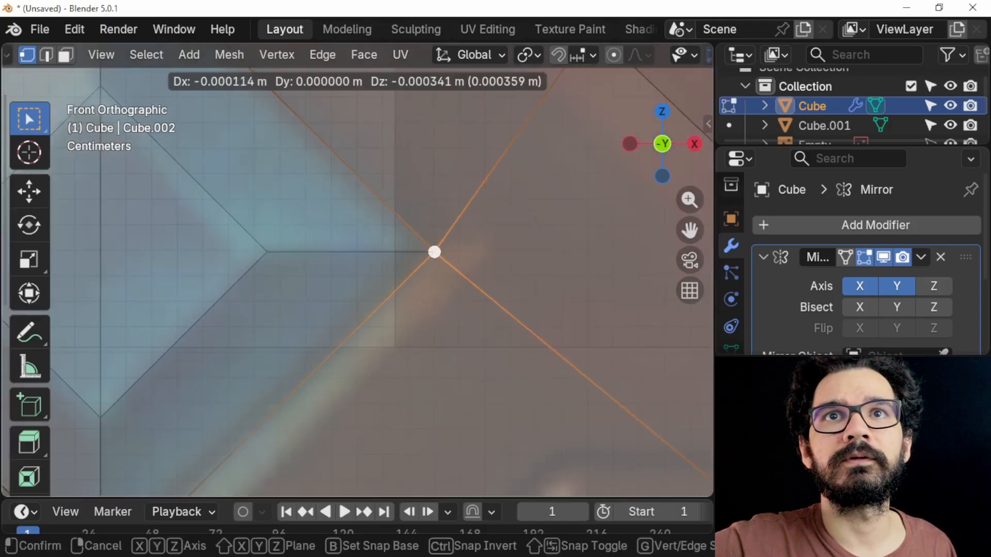
pyautogui.press('Return')
pyautogui.scroll(6, 357, 282)
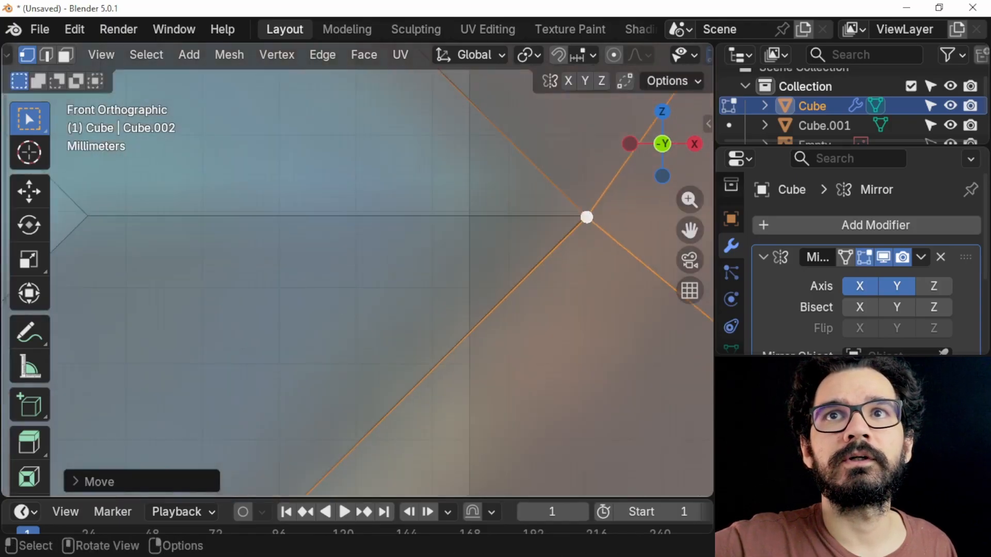
pyautogui.press('g')
pyautogui.press('Escape')
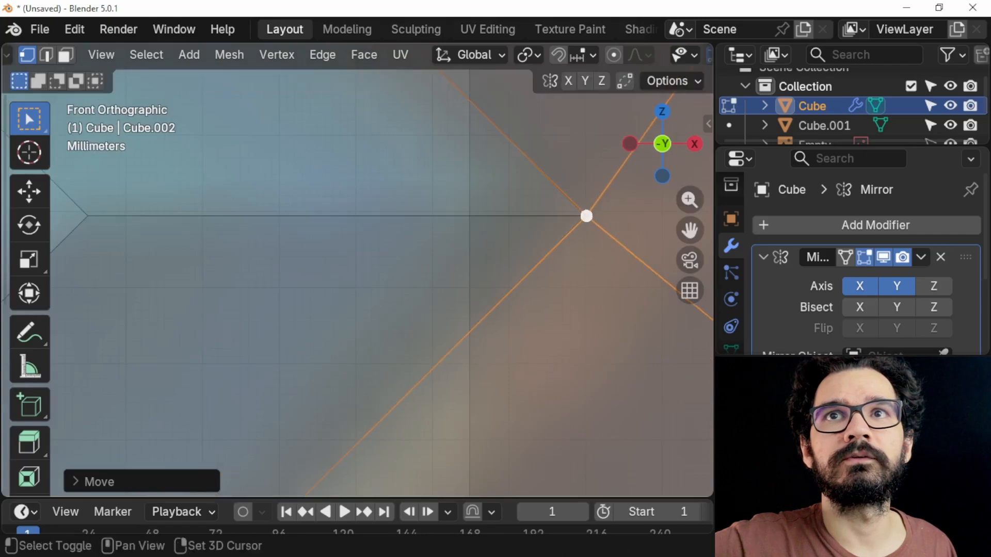
# Nudge the recess's bottom vertex down about 0.0003 m to meet the gem's bottom corner.
pyautogui.scroll(-6, 356, 282)
pyautogui.scroll(-4, 356, 281)
pyautogui.keyDown('shift'); pyautogui.moveTo(357, 281); pyautogui.dragTo(390, 205, button='middle'); pyautogui.keyUp('shift')
pyautogui.scroll(5, 357, 282)
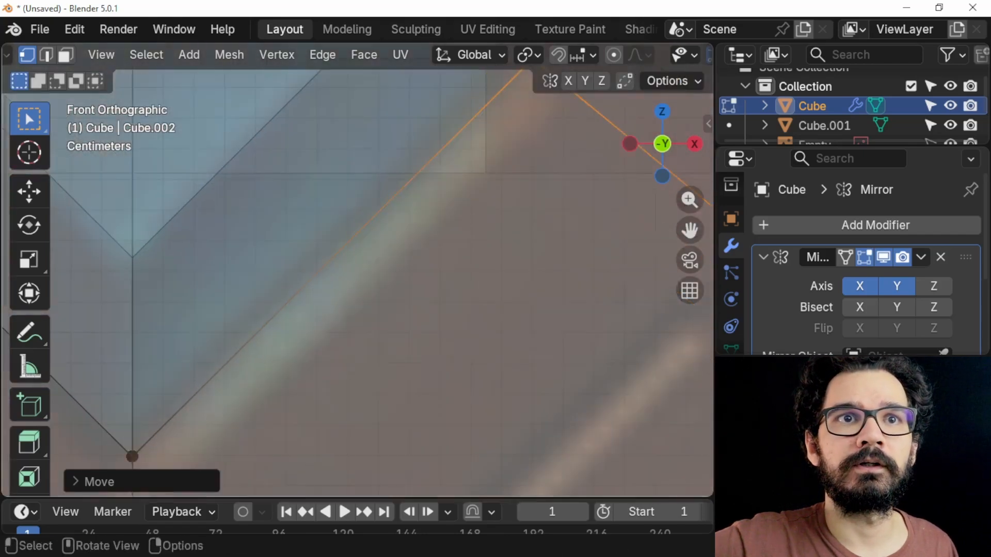
pyautogui.keyDown('shift'); pyautogui.moveTo(356, 282); pyautogui.dragTo(475, 197, button='middle'); pyautogui.keyUp('shift')
pyautogui.scroll(4, 357, 282)
pyautogui.keyDown('shift'); pyautogui.moveTo(357, 281); pyautogui.dragTo(494, 169, button='middle'); pyautogui.keyUp('shift')
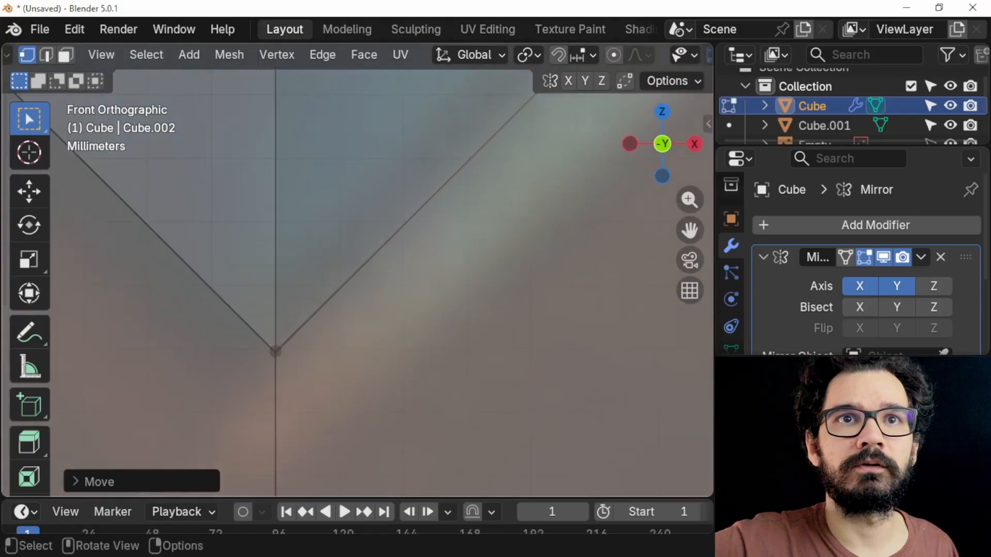
pyautogui.click(276, 351)
pyautogui.press('g')
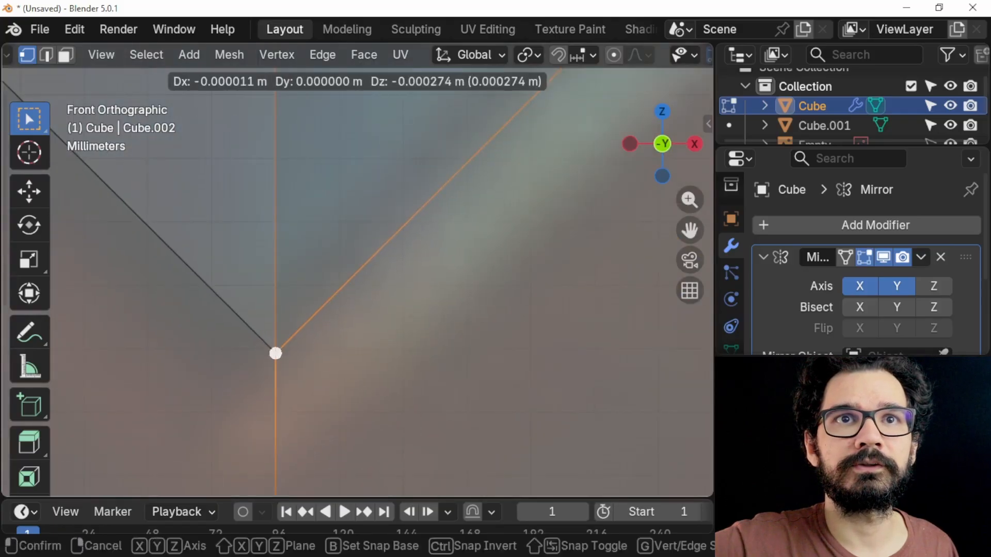
pyautogui.press('Return')
# Check the Mirror modifier's Clipping option and nudge the recess's bottom vertex sideways against the mirror line, comparing the outline with the gem.
pyautogui.scroll(-5, 357, 282)
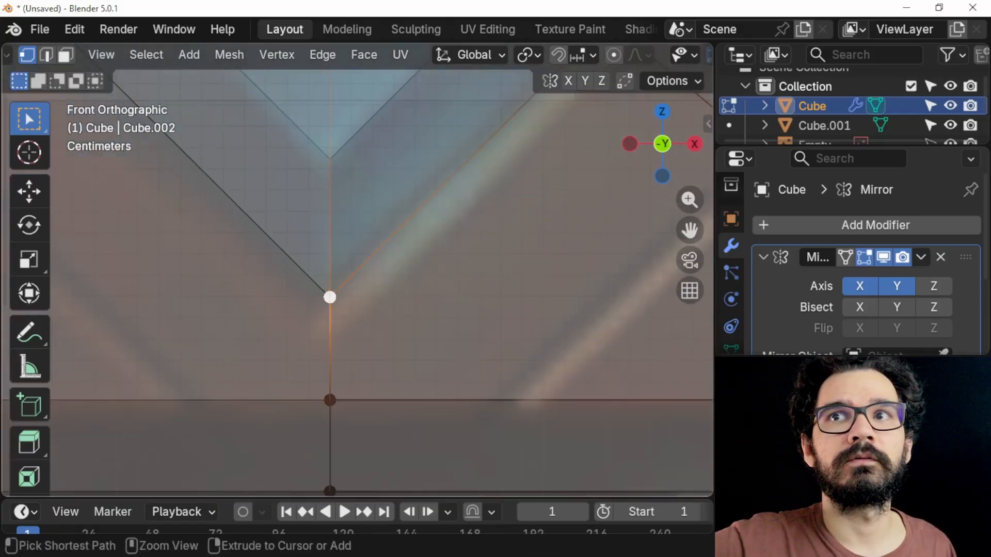
pyautogui.scroll(-3, 867, 258)
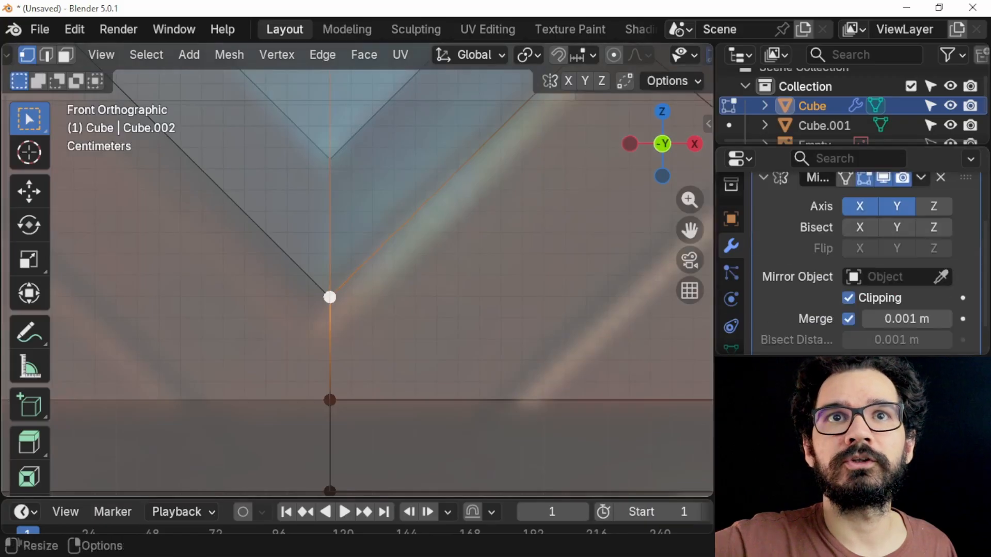
pyautogui.scroll(5, 357, 282)
pyautogui.press('g')
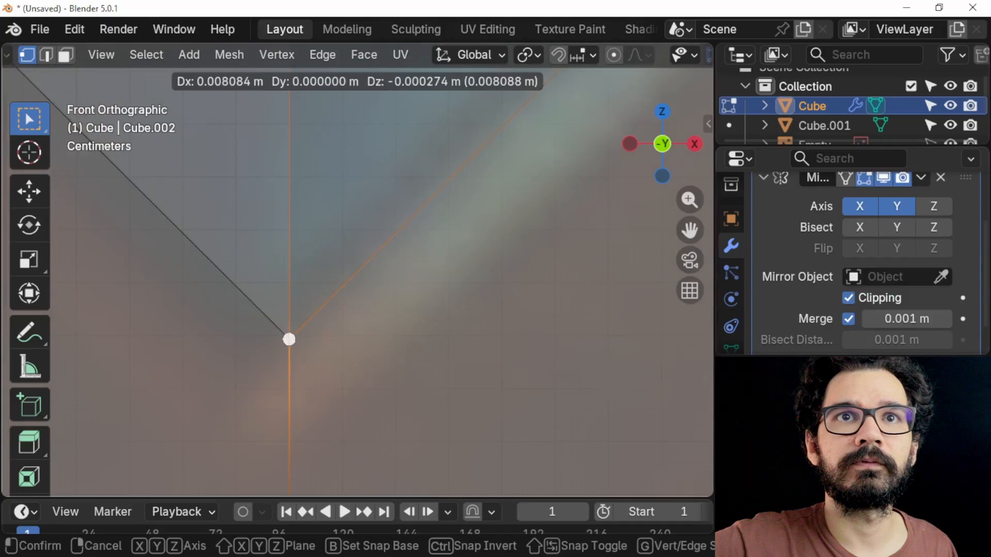
pyautogui.press('Return')
pyautogui.scroll(-5, 356, 281)
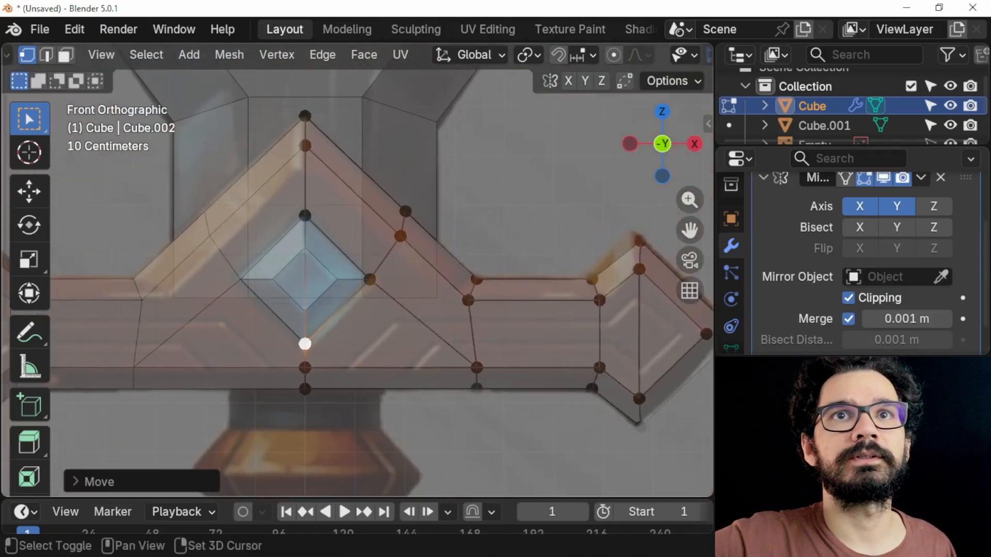
pyautogui.scroll(4, 356, 281)
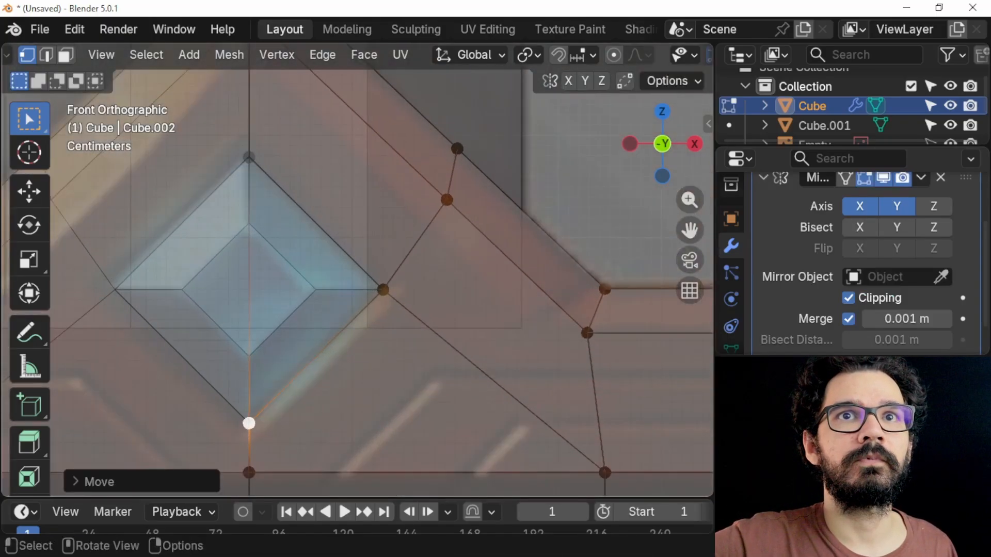
pyautogui.scroll(-3, 356, 282)
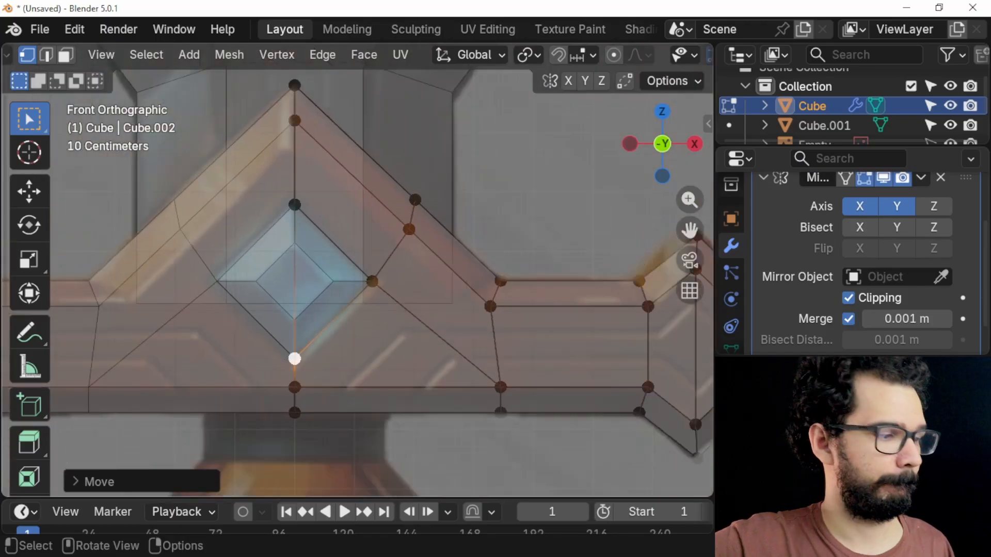
# Extrude the recess face inward about 0.024 m, then return to Object Mode with X-ray off.
pyautogui.press('3')
pyautogui.click(321, 281)
pyautogui.moveTo(321, 282); pyautogui.dragTo(400, 293, button='middle')
pyautogui.hotkey('alt', 'z')
pyautogui.hotkey('alt', 'z')
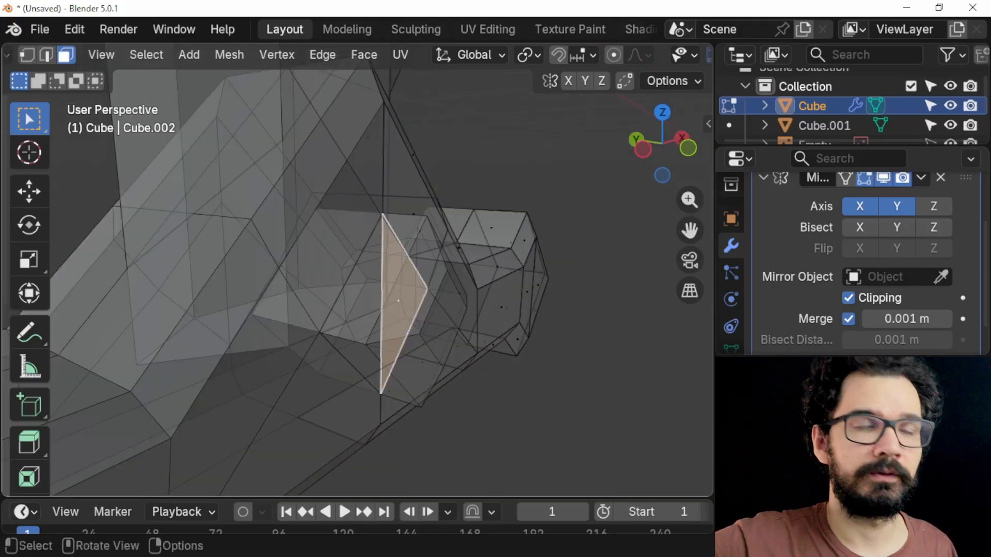
pyautogui.press('e')
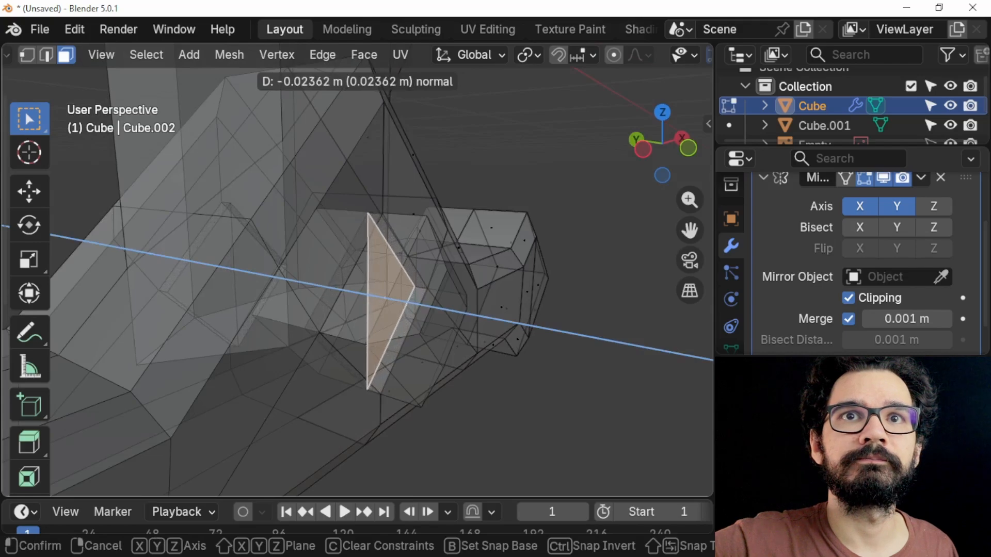
pyautogui.press('Return')
pyautogui.press('Tab')
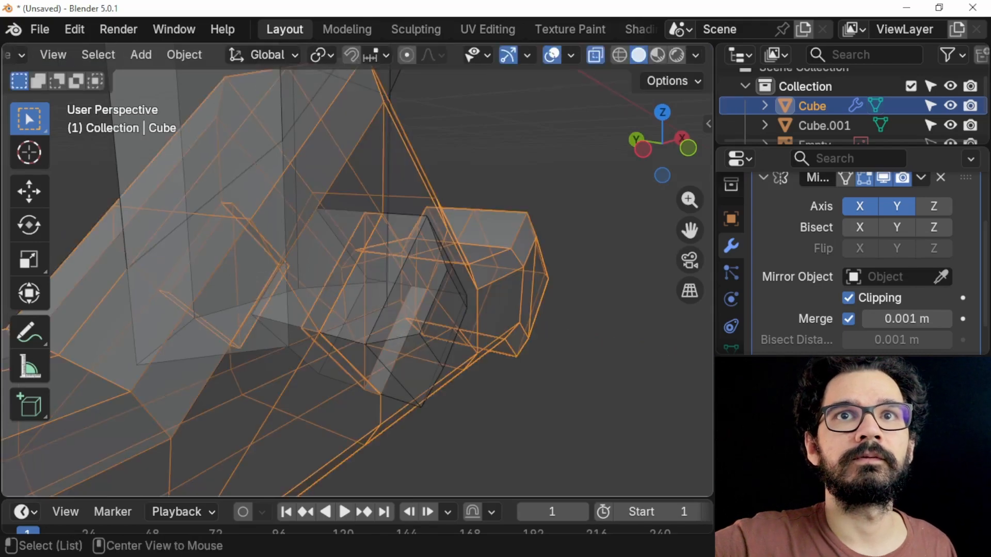
pyautogui.hotkey('alt', 'z')
# Scale the gem down uniformly to about 0.965 and again to about 0.906 so it fits inside the recess.
pyautogui.moveTo(382, 294); pyautogui.dragTo(300, 279, button='middle')
pyautogui.click(297, 281)
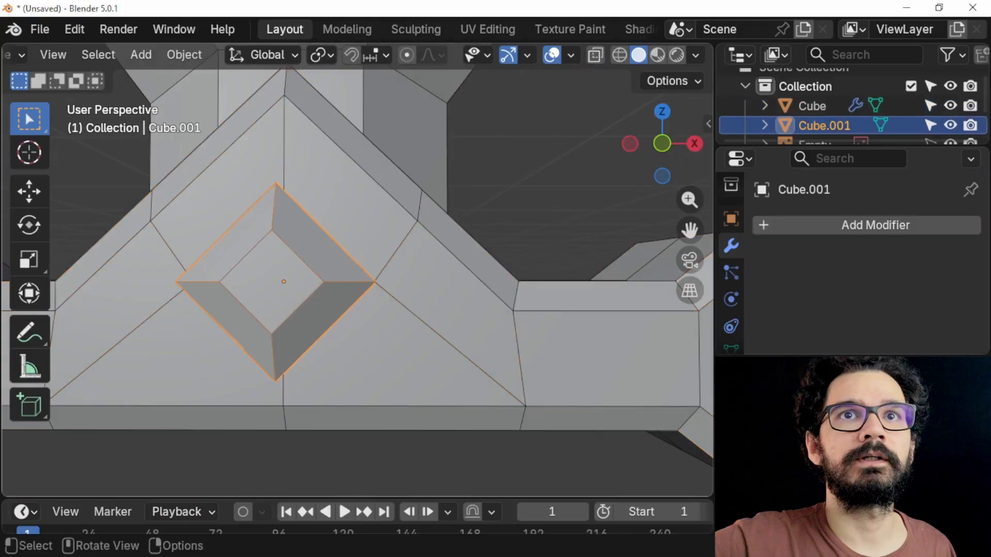
pyautogui.press('s')
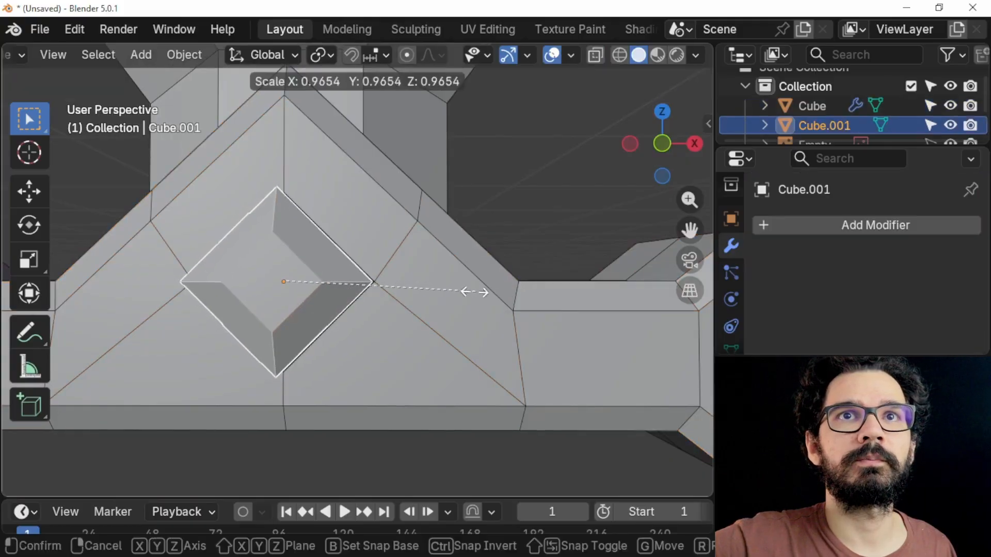
pyautogui.click(372, 304)
pyautogui.moveTo(372, 303); pyautogui.dragTo(351, 240, button='middle')
pyautogui.press('s')
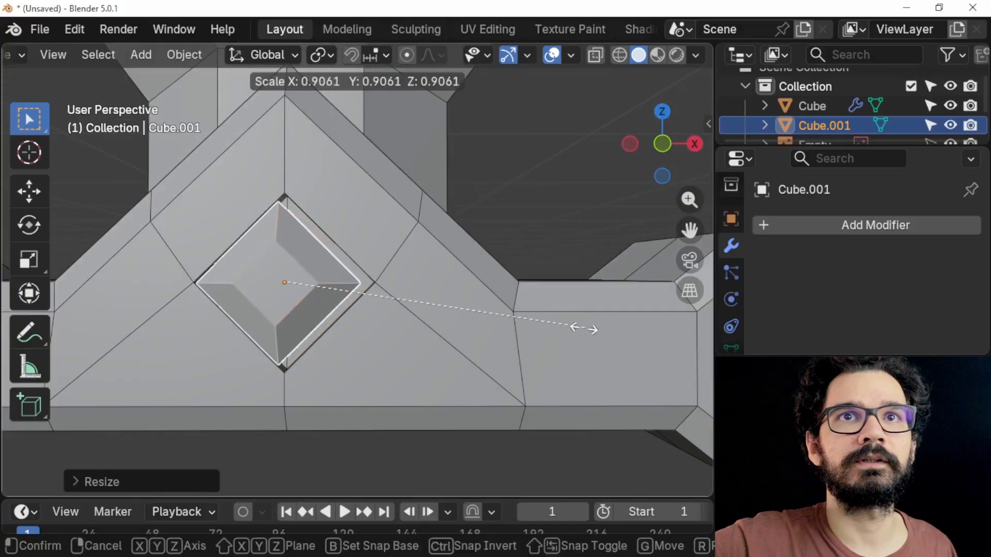
pyautogui.click(609, 326)
# Move the gem about 0.032 m along Y into the crossguard's recess.
pyautogui.moveTo(609, 326); pyautogui.dragTo(589, 330, button='middle')
pyautogui.press('KP_1')
pyautogui.press('g')
pyautogui.press('y')
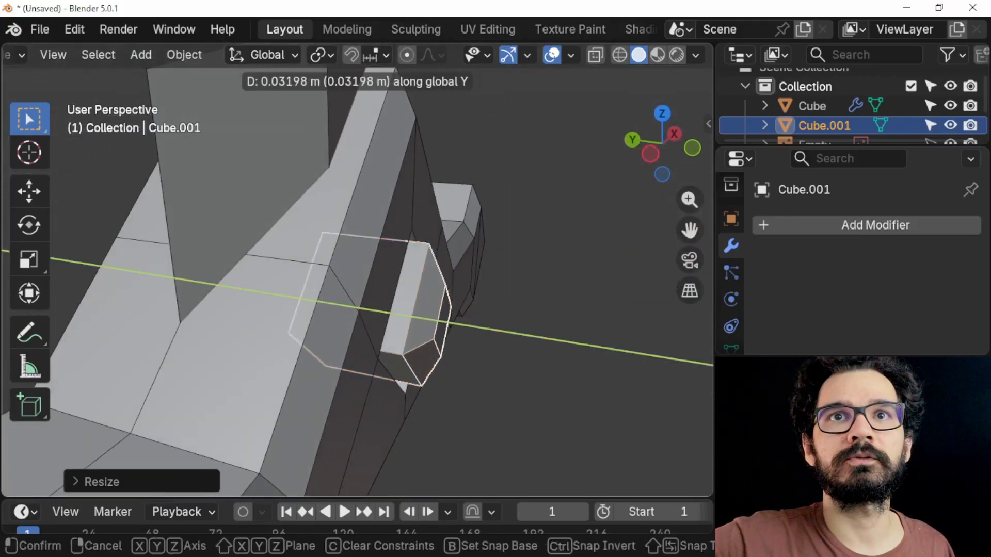
pyautogui.click(578, 326)
# Enable snapping with Vertex as the snap target and turn on X-ray display to expose the gem's back.
pyautogui.moveTo(578, 325); pyautogui.dragTo(529, 294, button='middle')
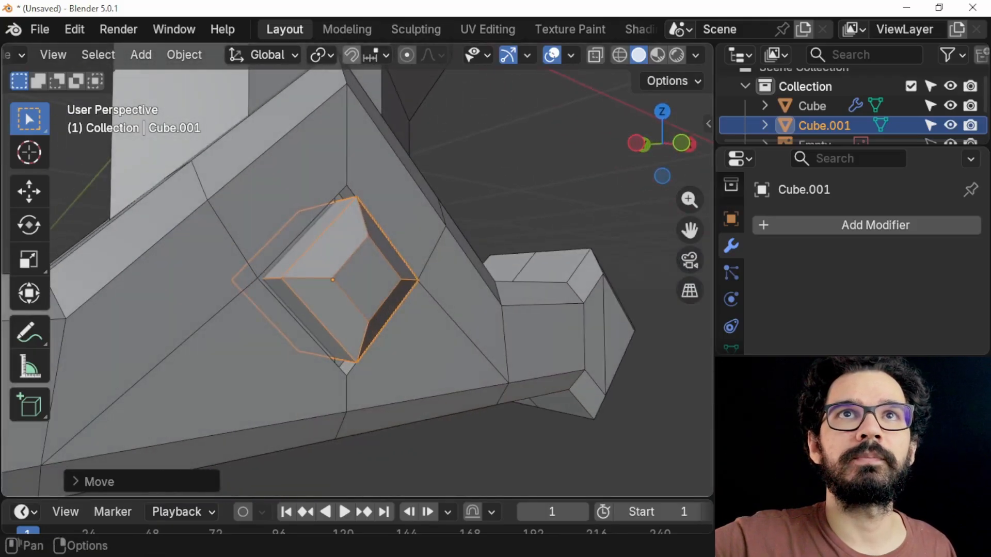
pyautogui.click(382, 55)
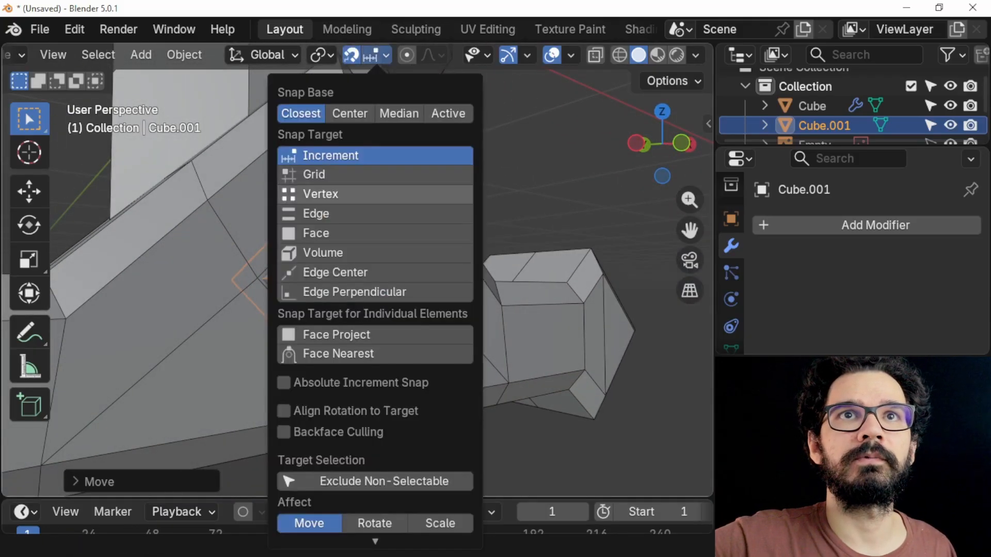
pyautogui.click(320, 194)
pyautogui.press('KP_Decimal')
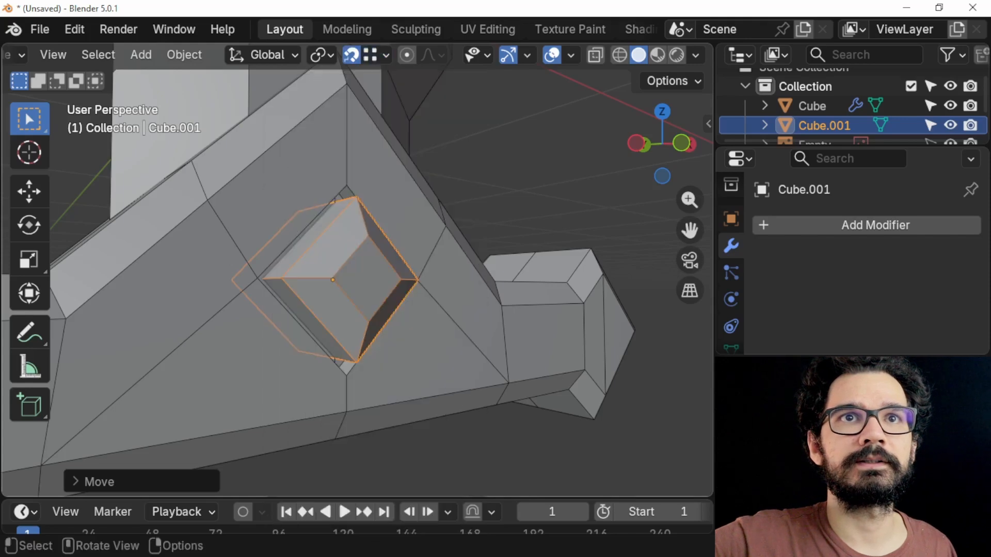
pyautogui.hotkey('alt', 'z')
pyautogui.scroll(3, 357, 282)
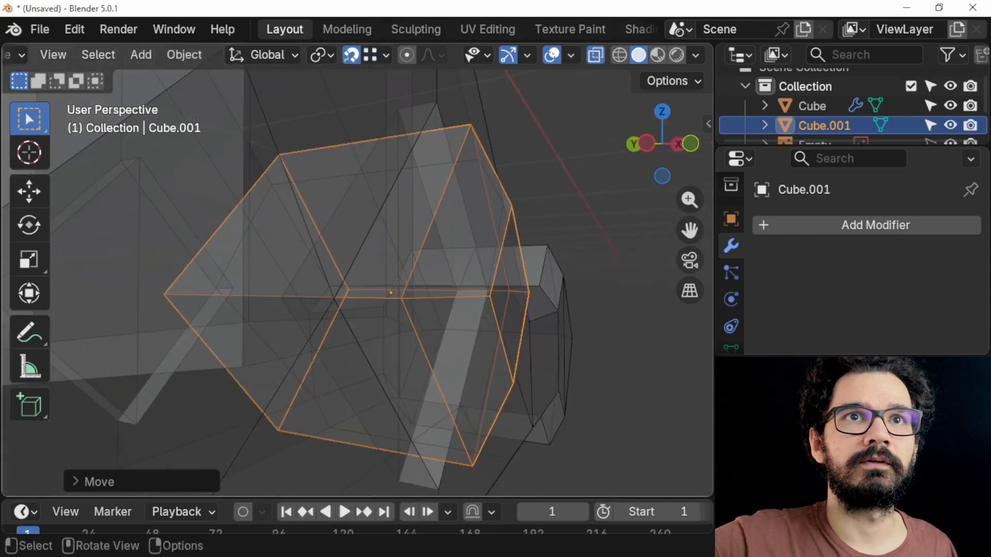
# Move the gem's four back vertices forward along Y, snapped to the recess floor, and turn snapping off.
pyautogui.press('Tab')
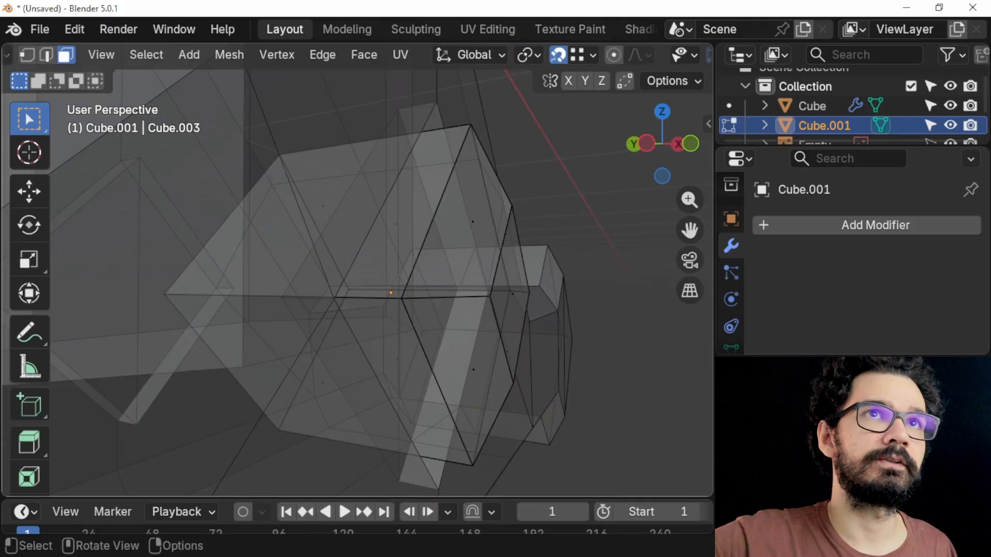
pyautogui.press('1')
pyautogui.keyDown('shift'); pyautogui.click(165, 294); pyautogui.keyUp('shift')
pyautogui.keyDown('shift'); pyautogui.click(279, 154); pyautogui.keyUp('shift')
pyautogui.keyDown('shift'); pyautogui.click(348, 290); pyautogui.keyUp('shift')
pyautogui.keyDown('shift'); pyautogui.click(278, 430); pyautogui.keyUp('shift')
pyautogui.press('g')
pyautogui.press('y')
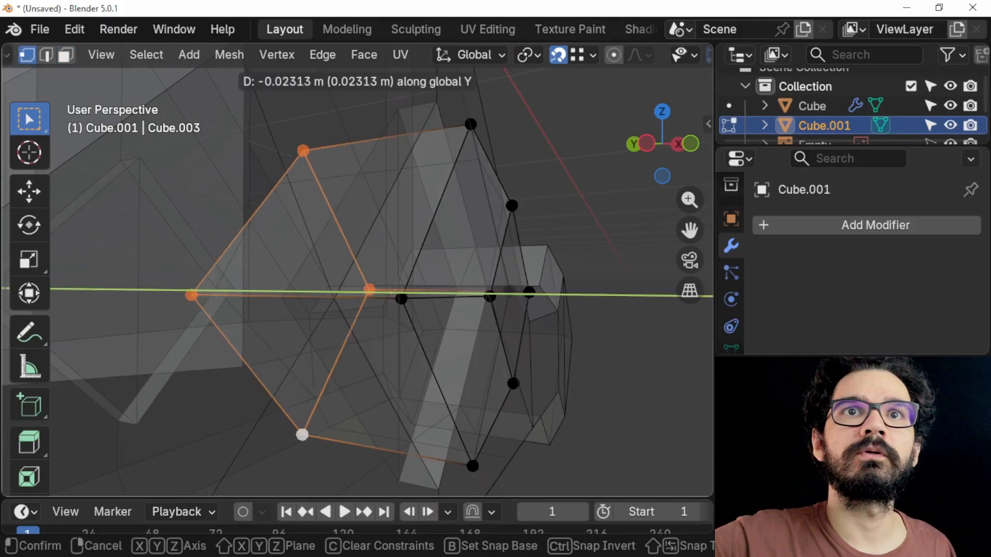
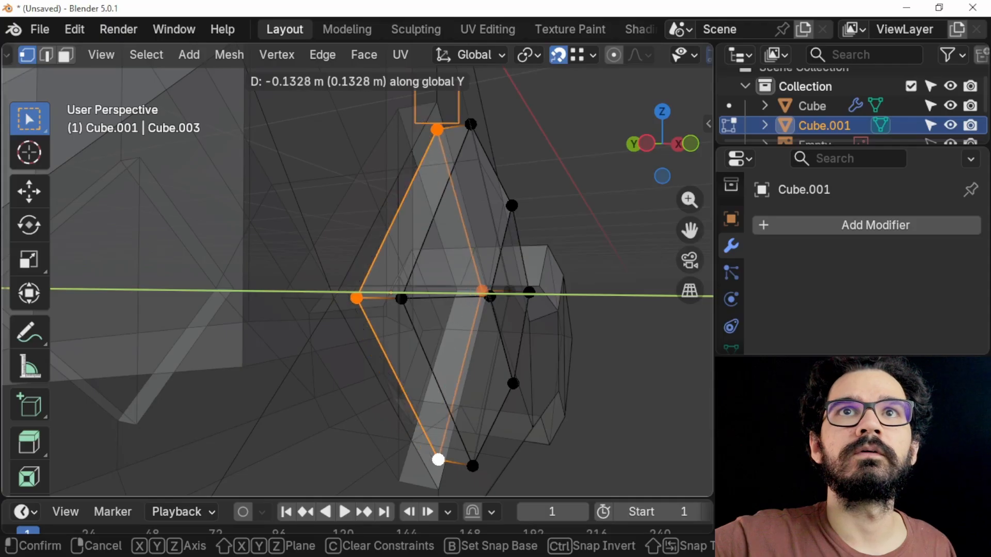
pyautogui.press('Return')
pyautogui.click(558, 55)
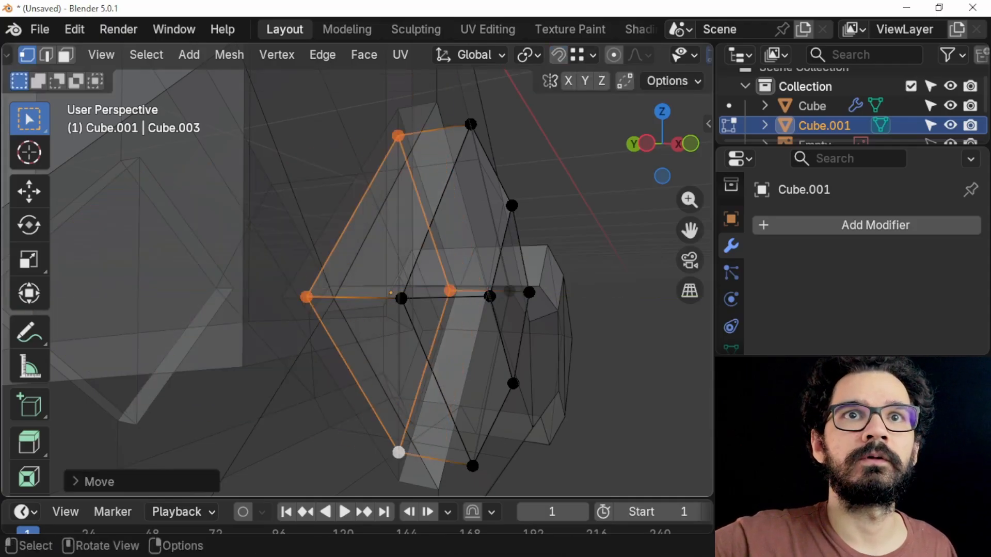
# Turn off X-ray display, return to Object Mode and add a Mirror modifier to the gem.
pyautogui.hotkey('alt', 'z')
pyautogui.moveTo(465, 268); pyautogui.dragTo(403, 269, button='middle')
pyautogui.moveTo(309, 459); pyautogui.dragTo(267, 405, button='middle')
pyautogui.press('Tab')
pyautogui.scroll(-7, 330, 290)
pyautogui.moveTo(331, 289); pyautogui.dragTo(344, 330, button='middle')
pyautogui.click(826, 225)
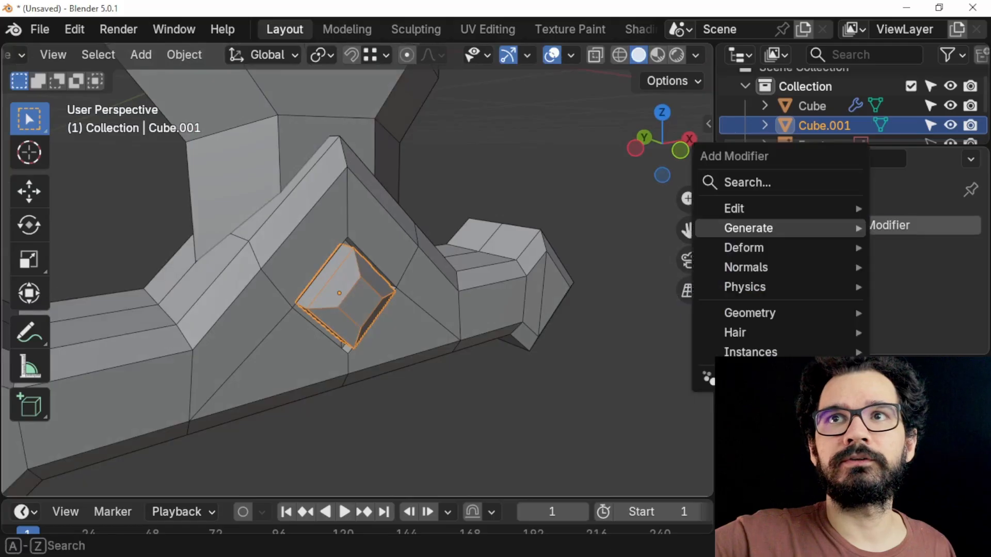
pyautogui.press('space')
pyautogui.write('MIRRO')
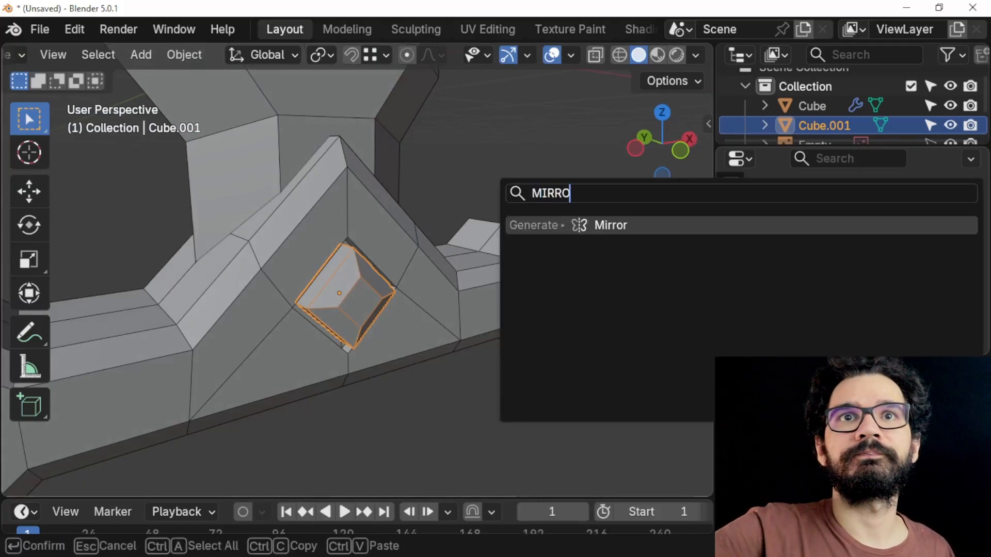
pyautogui.press('Return')
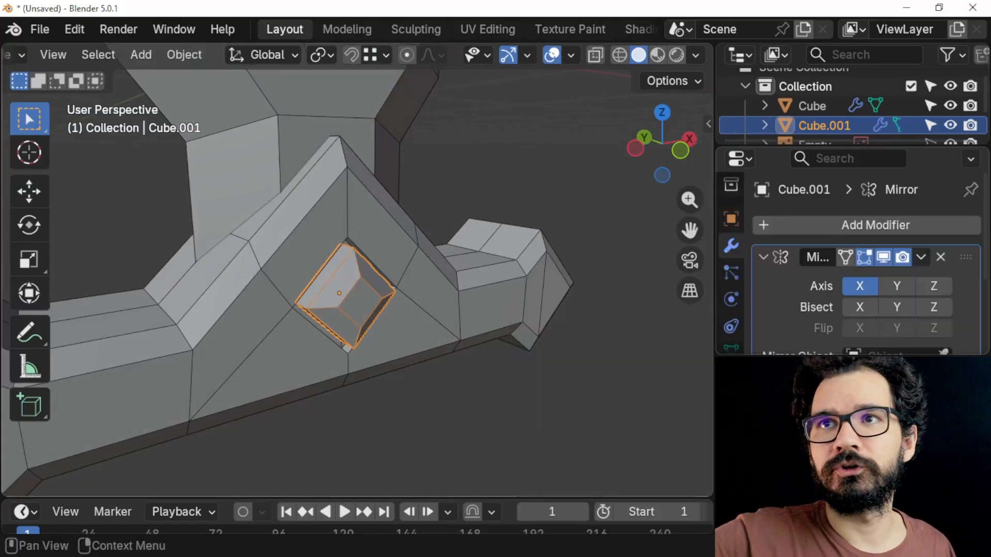
# Use the crossguard object Cube as the gem's mirror object and mirror along Y only instead of X.
pyautogui.moveTo(343, 330)
pyautogui.mouseDown(button='middle')
pyautogui.moveTo(419, 330)
pyautogui.moveTo(339, 331)
pyautogui.mouseUp(button='middle')
pyautogui.scroll(-5, 867, 245)
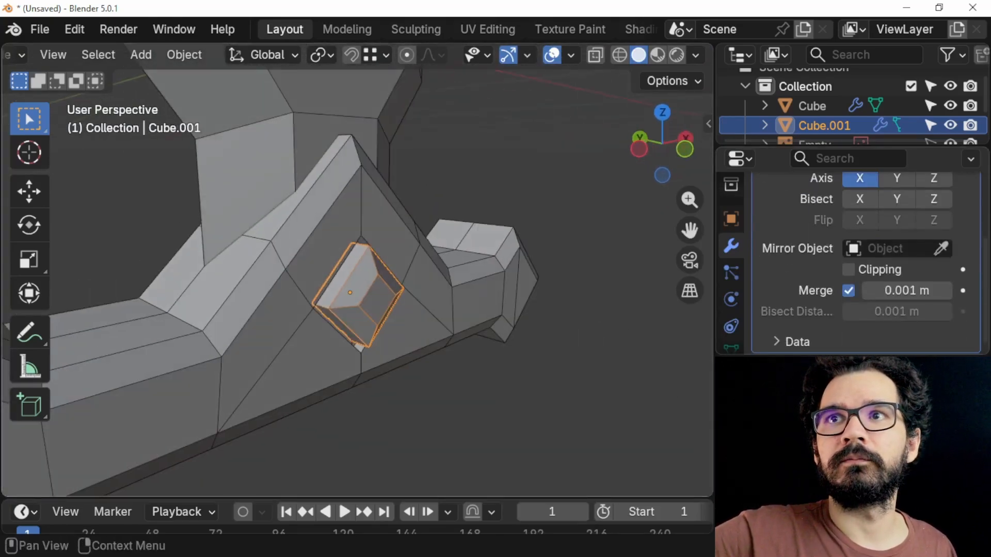
pyautogui.click(941, 248)
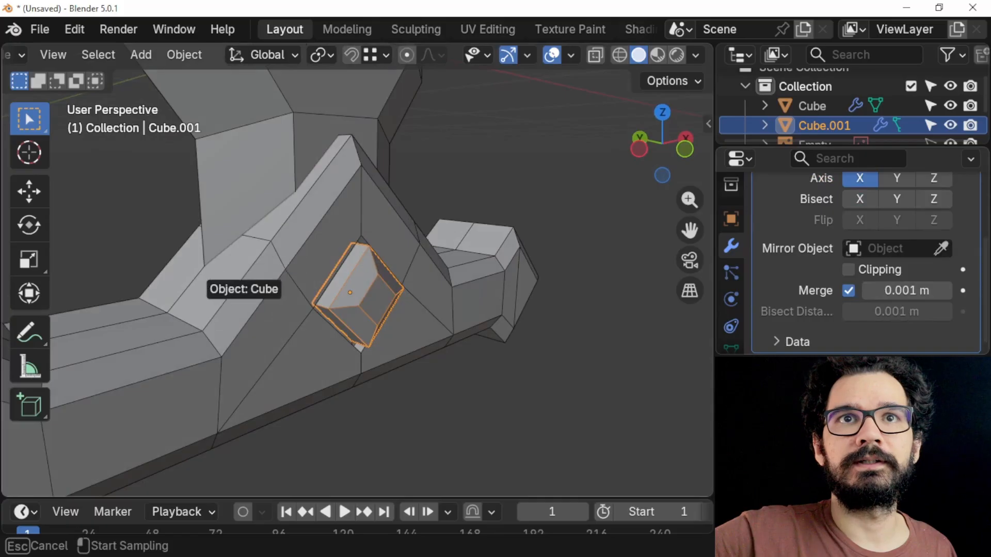
pyautogui.click(209, 274)
pyautogui.click(860, 178)
pyautogui.click(897, 179)
pyautogui.moveTo(444, 268); pyautogui.dragTo(652, 271, button='middle')
pyautogui.scroll(3, 867, 248)
pyautogui.scroll(-3, 867, 248)
pyautogui.scroll(-5, 356, 258)
pyautogui.moveTo(356, 259); pyautogui.dragTo(340, 221, button='middle')
# Add a cylinder mesh in the front orthographic view for the dagger's handle.
pyautogui.press('KP_1')
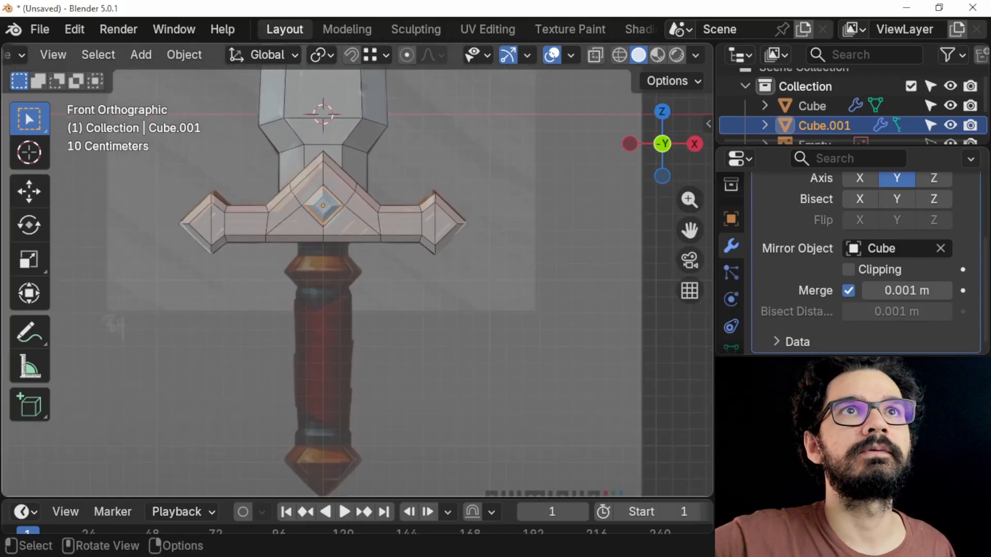
pyautogui.click(140, 54)
pyautogui.moveTo(171, 77)
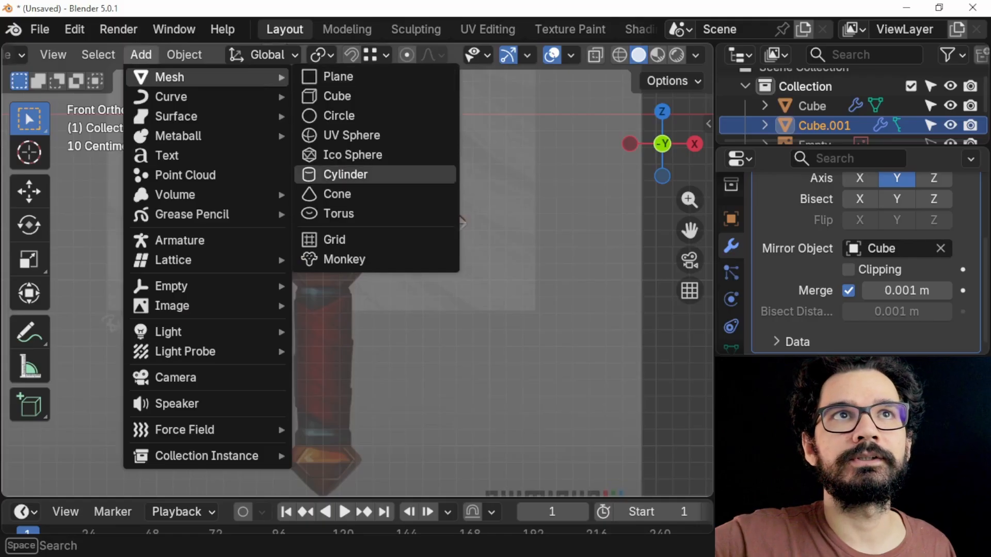
pyautogui.click(98, 55)
pyautogui.moveTo(99, 54); pyautogui.dragTo(228, 55, button='middle')
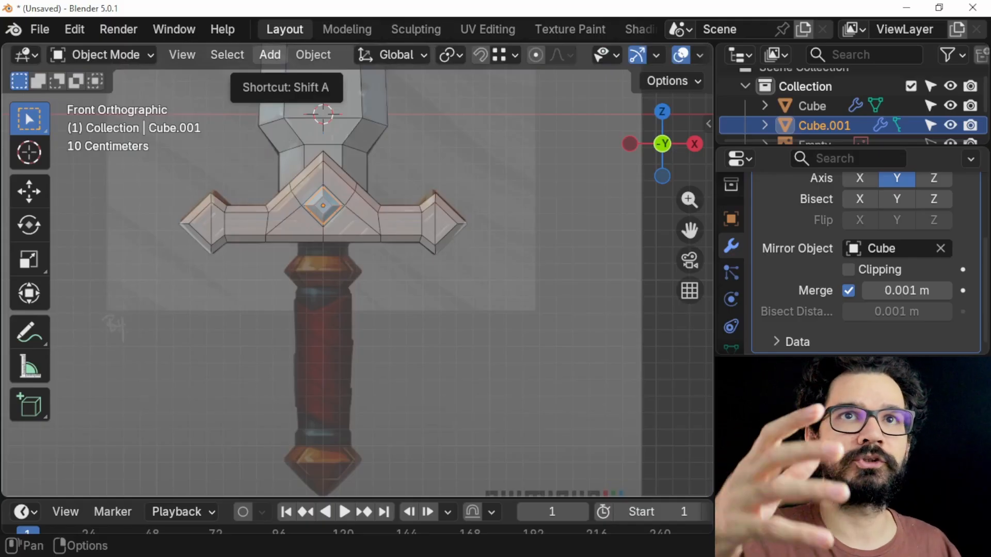
pyautogui.click(269, 55)
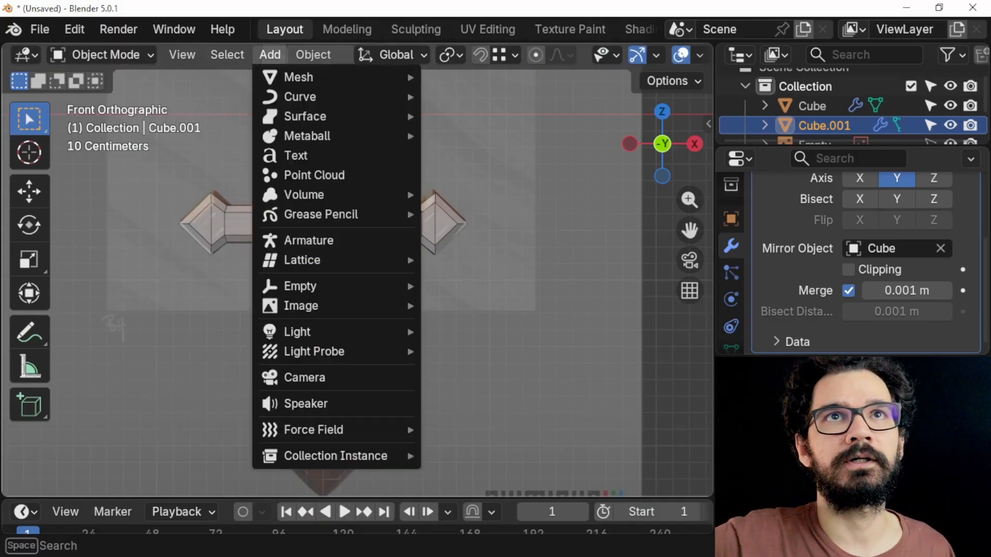
pyautogui.moveTo(309, 77)
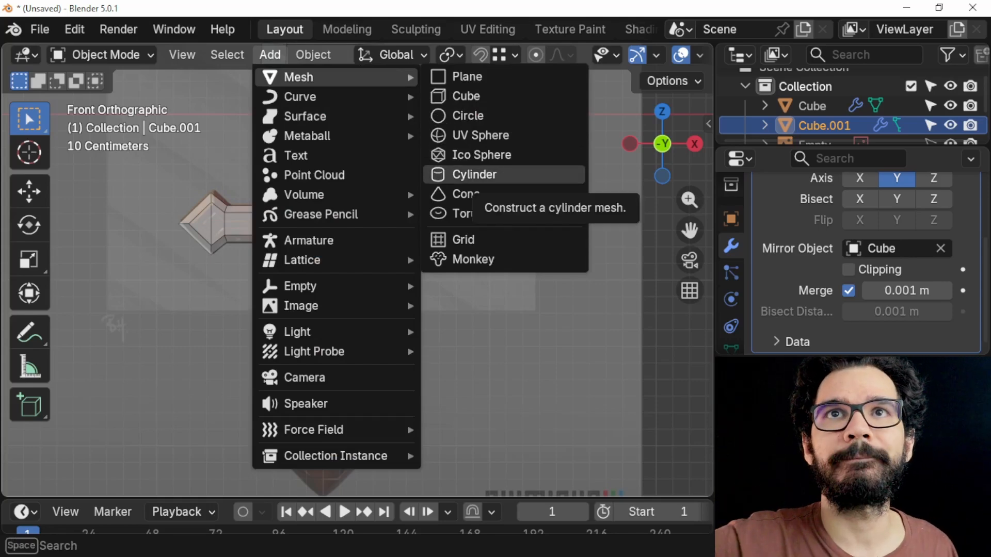
pyautogui.click(474, 175)
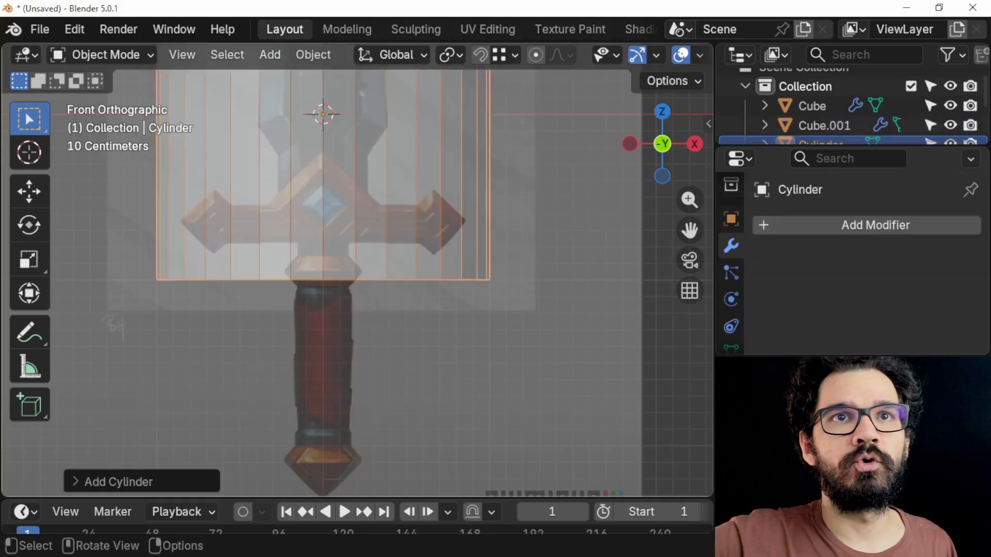
# Try 12 vertices for the new cylinder and settle on 8.
pyautogui.click(119, 482)
pyautogui.click(255, 250)
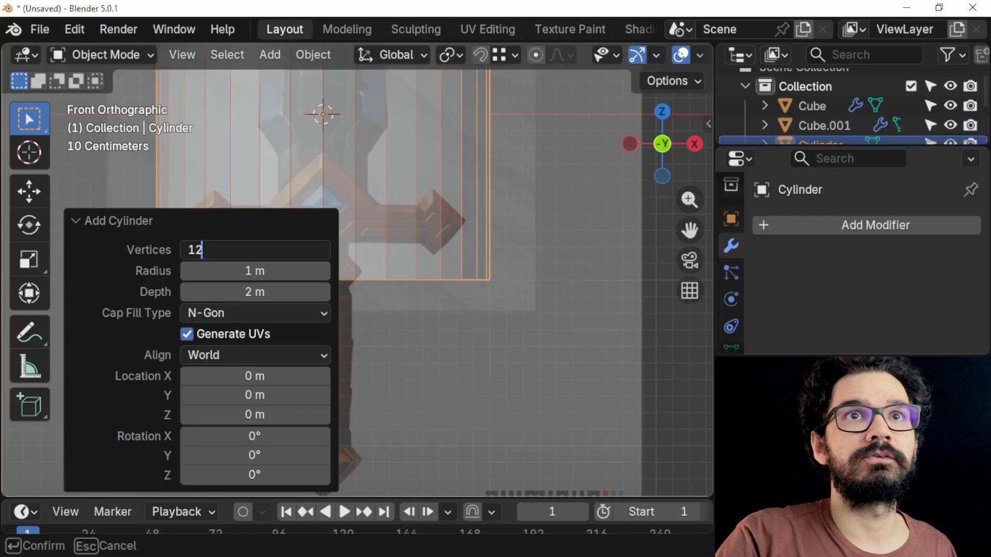
pyautogui.write('12')
pyautogui.press('Return')
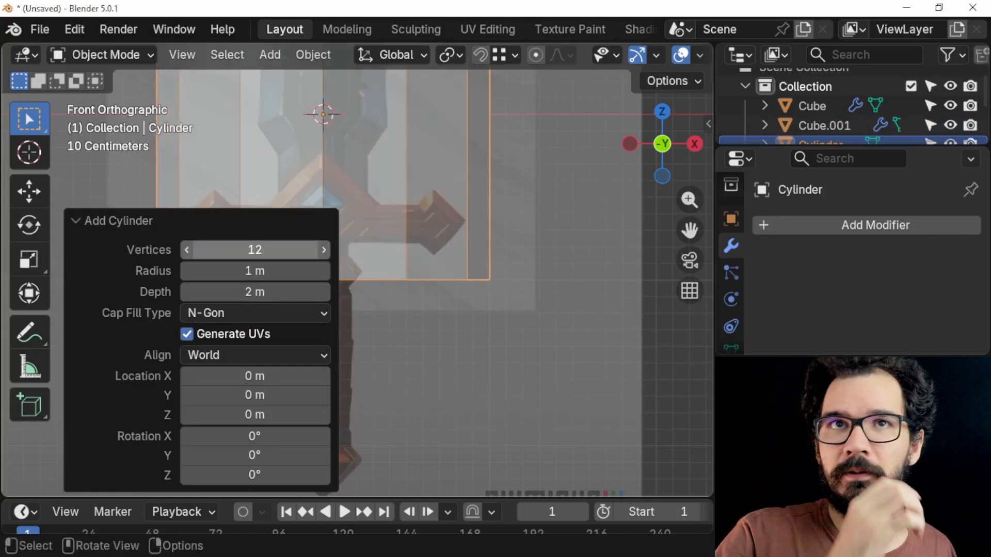
pyautogui.click(255, 250)
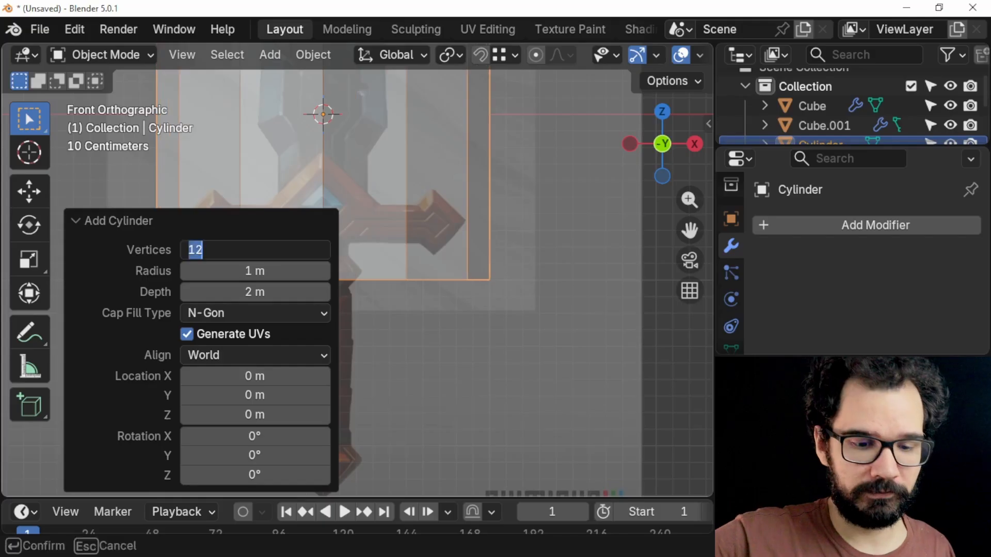
pyautogui.write('8')
pyautogui.press('Return')
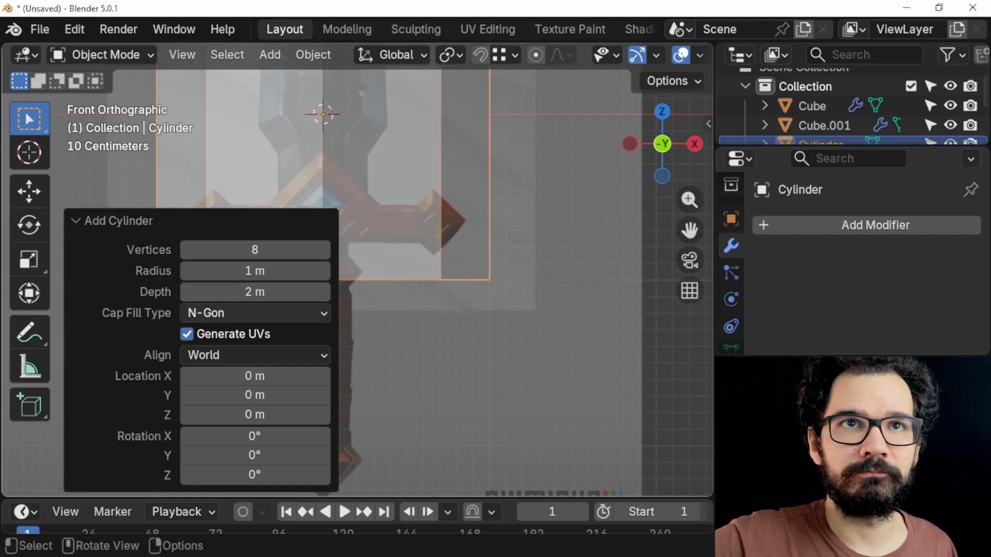
# Set the cylinder's radius to 0.15 m and its depth to 0.13 m.
pyautogui.moveTo(255, 271); pyautogui.dragTo(192, 271)
pyautogui.keyDown('shift'); pyautogui.moveTo(398, 289); pyautogui.dragTo(512, 328, button='middle'); pyautogui.keyUp('shift')
pyautogui.moveTo(255, 271); pyautogui.dragTo(148, 292)
# Place the cylinder just below the crossguard at location X 0 m and Z -0.78 m.
pyautogui.moveTo(255, 376)
pyautogui.mouseDown()
pyautogui.moveTo(289, 377)
pyautogui.moveTo(238, 376)
pyautogui.mouseUp()
pyautogui.click(255, 376)
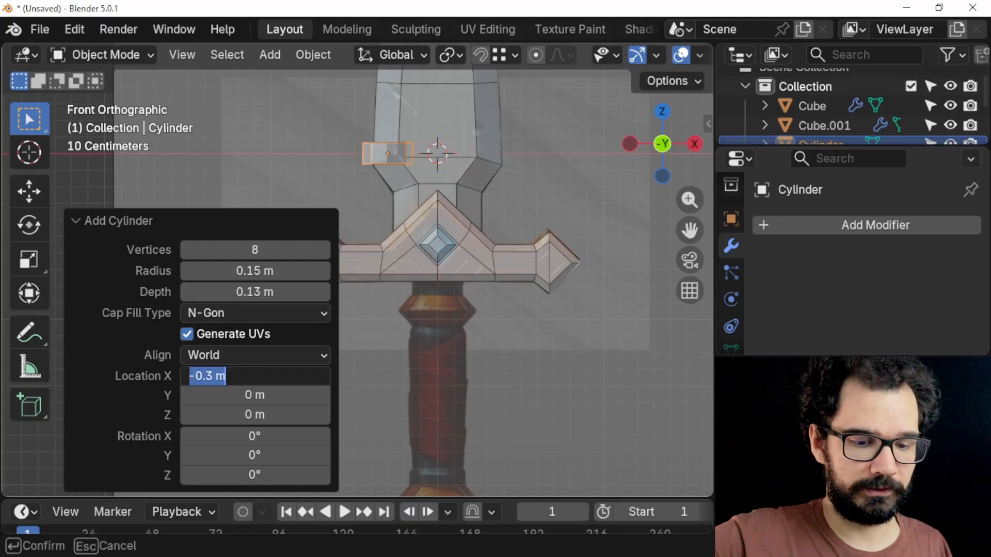
pyautogui.write('0')
pyautogui.press('Return')
pyautogui.moveTo(255, 415); pyautogui.dragTo(212, 415)
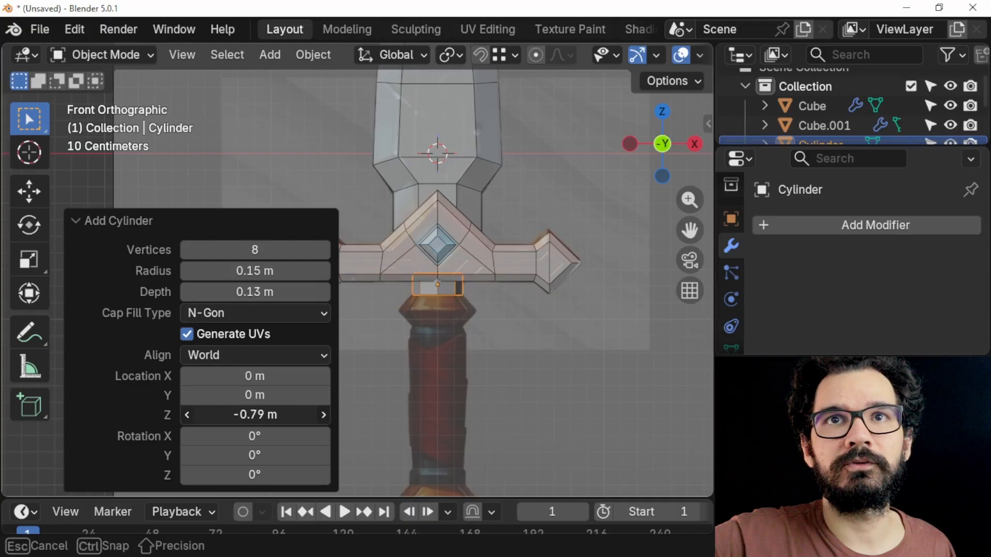
pyautogui.moveTo(211, 415); pyautogui.dragTo(212, 415)
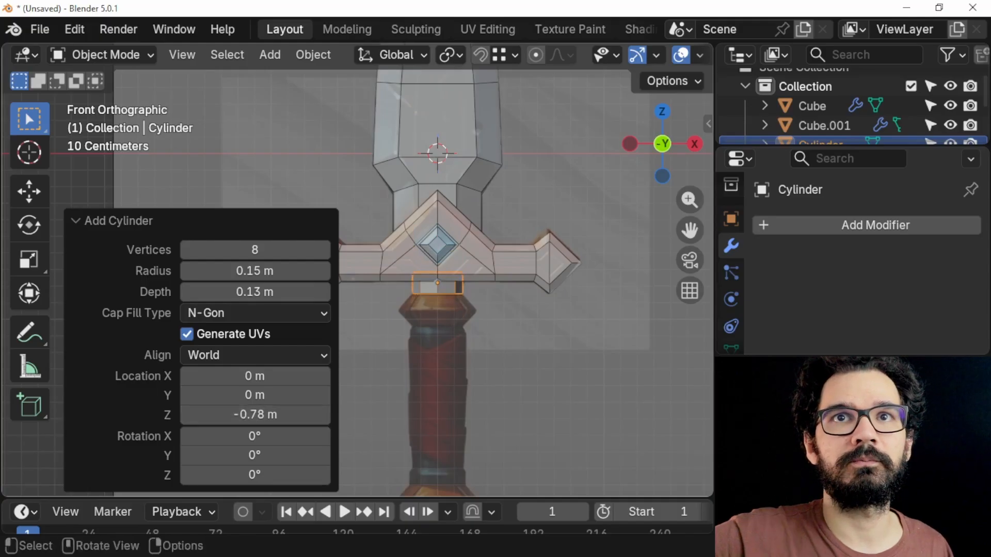
# In Edit Mode with X-ray on, extrude the cylinder's bottom ring down about 0.106 m and scale it to about 1.56 for the collar's widest edge.
pyautogui.press('Tab')
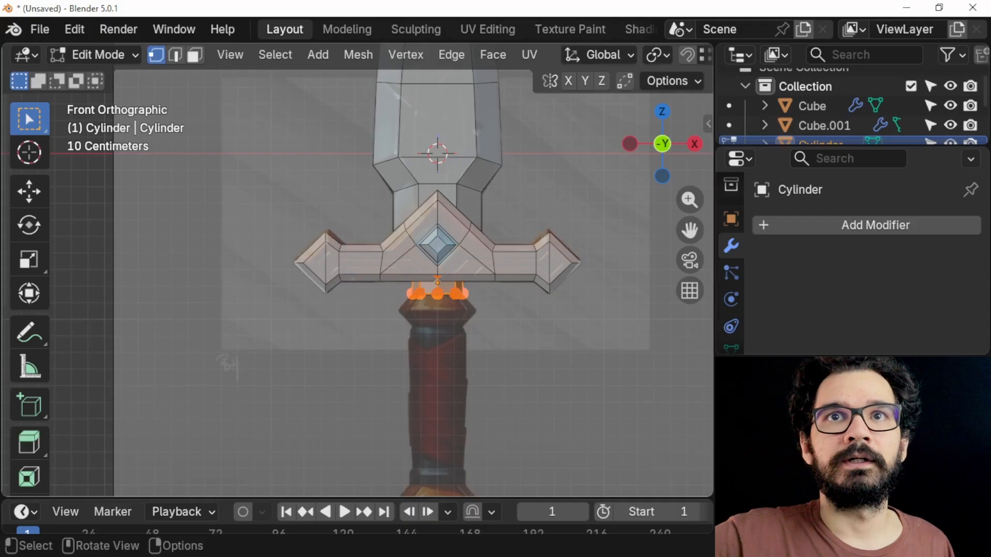
pyautogui.scroll(4, 356, 270)
pyautogui.keyDown('shift'); pyautogui.moveTo(357, 270); pyautogui.dragTo(160, 224, button='middle'); pyautogui.keyUp('shift')
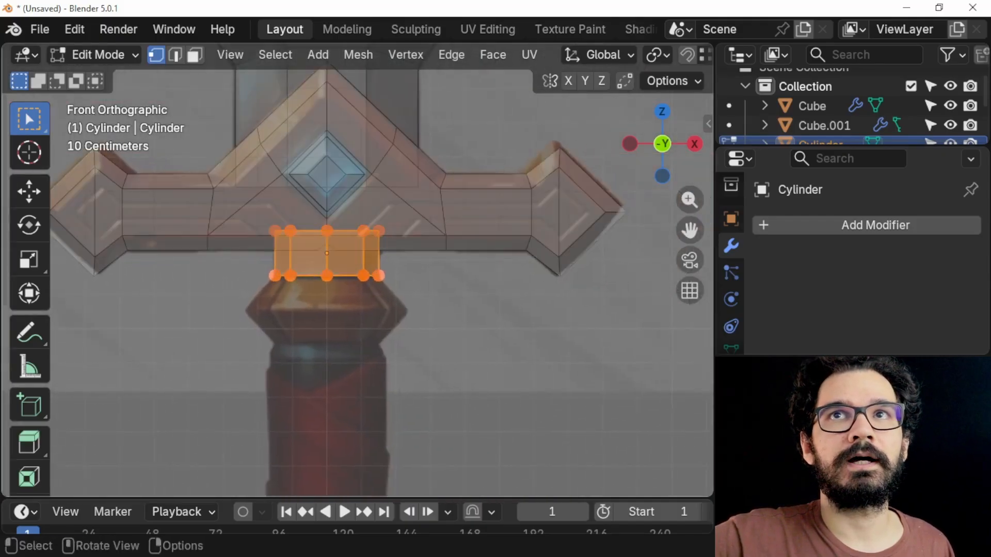
pyautogui.scroll(-5, 361, 54)
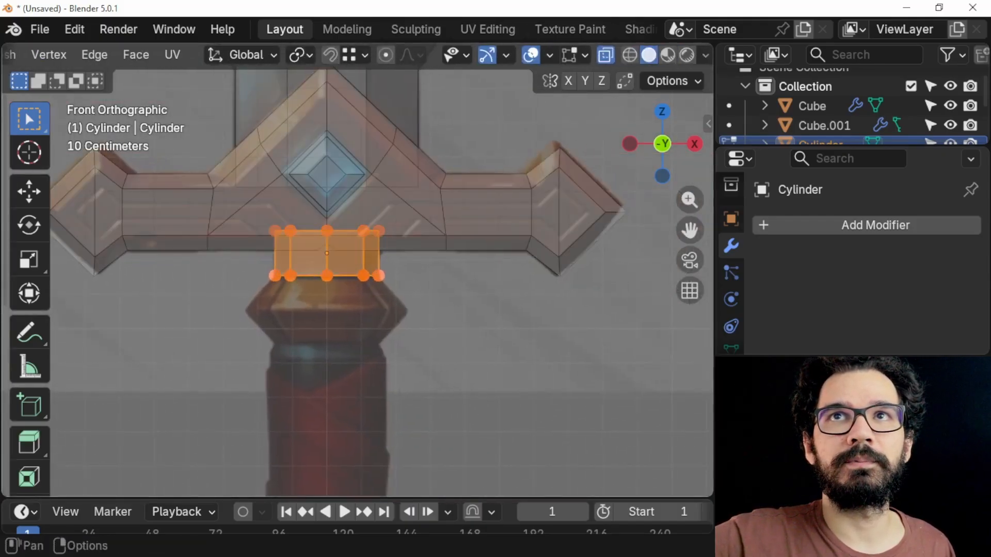
pyautogui.moveTo(170, 332); pyautogui.dragTo(454, 261)
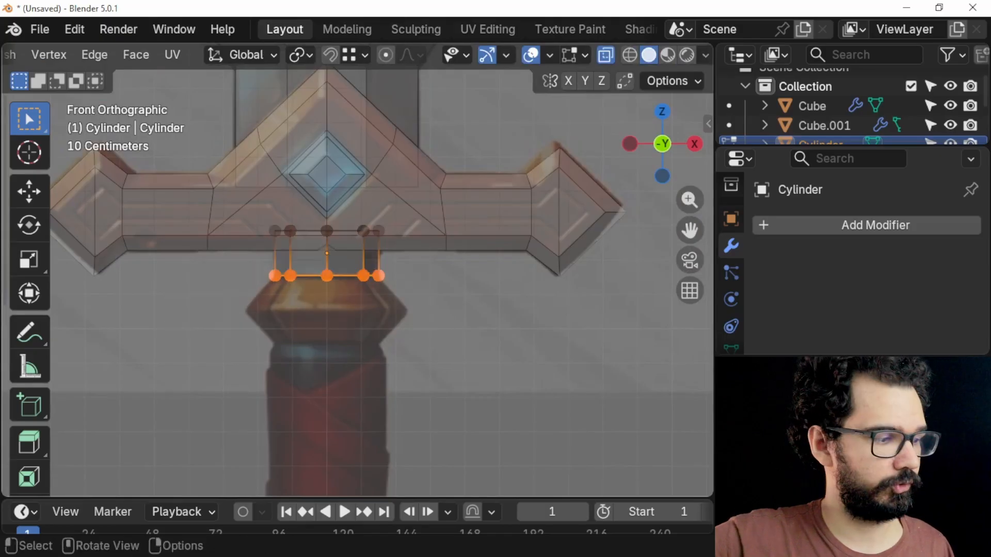
pyautogui.press('e')
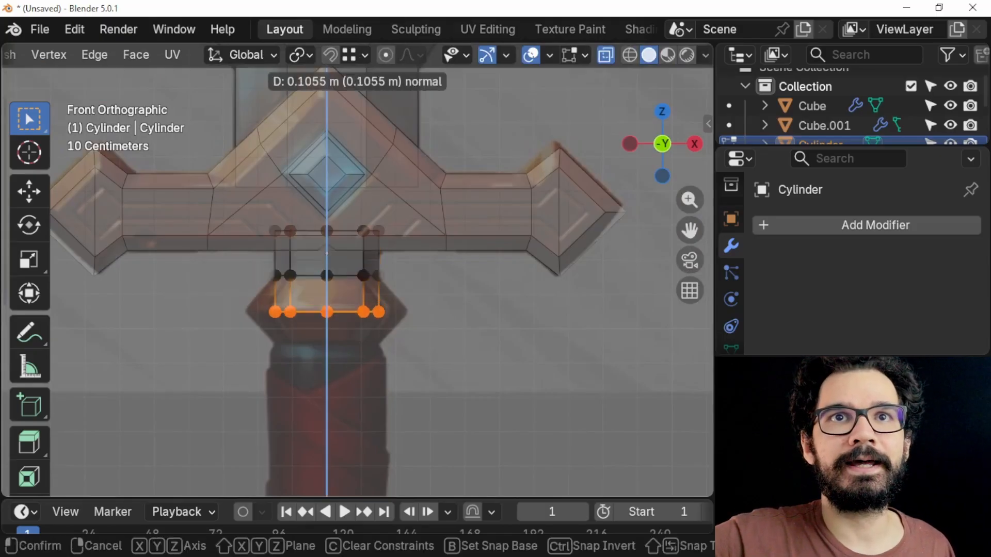
pyautogui.press('Return')
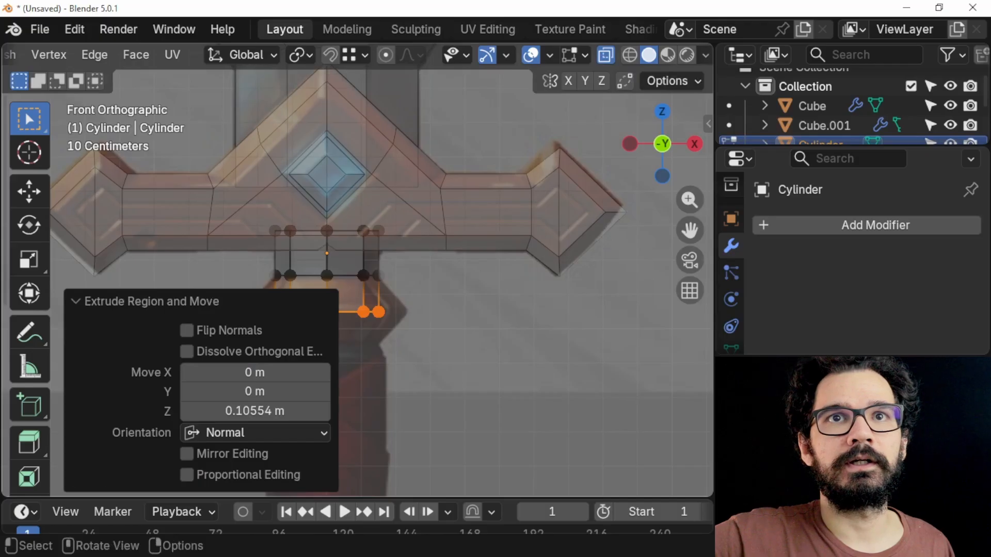
pyautogui.press('s')
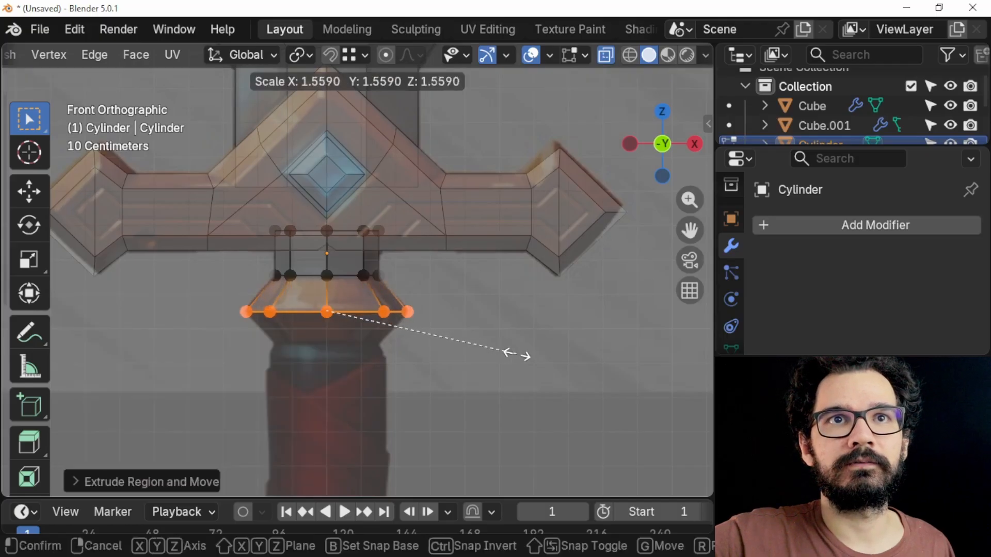
pyautogui.press('Return')
# Extrude the widest ring down to the collar's lower edge in the reference and scale it to about 0.62.
pyautogui.press('e')
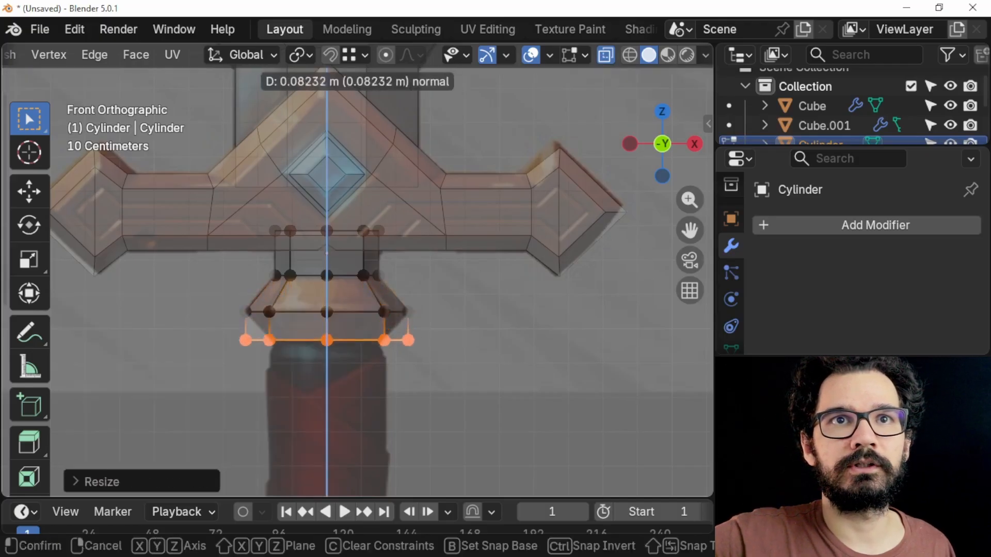
pyautogui.press('Return')
pyautogui.press('s')
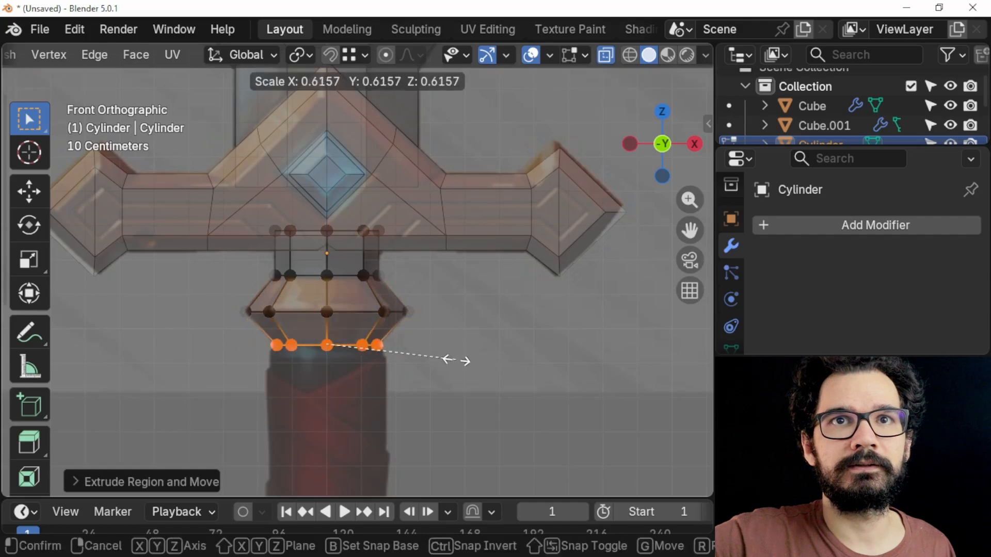
pyautogui.press('Return')
# Extrude the collar's bottom ring down about 0.04 m and scale it to about 1.14 to match the top of the grip.
pyautogui.press('e')
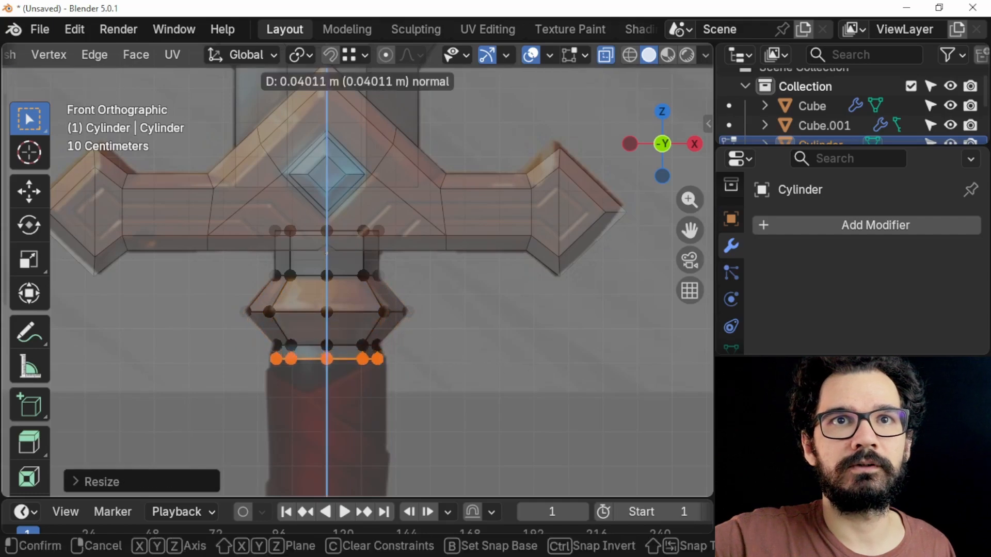
pyautogui.press('Return')
pyautogui.press('s')
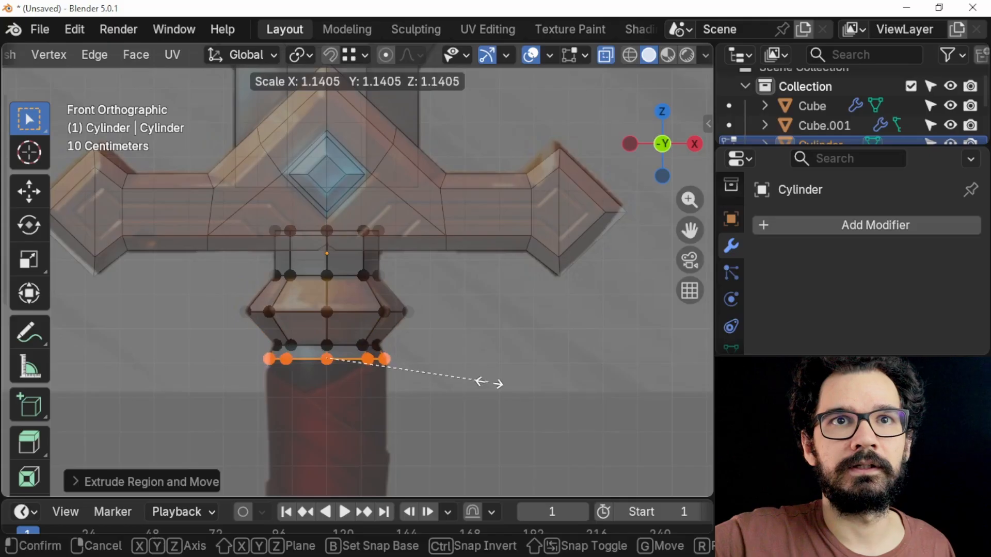
pyautogui.click(489, 383)
# Extrude the grip down about 0.83 m to the lower band and scale its end ring to about 0.896.
pyautogui.scroll(-2, 489, 383)
pyautogui.keyDown('shift'); pyautogui.moveTo(489, 383); pyautogui.dragTo(489, 178, button='middle'); pyautogui.keyUp('shift')
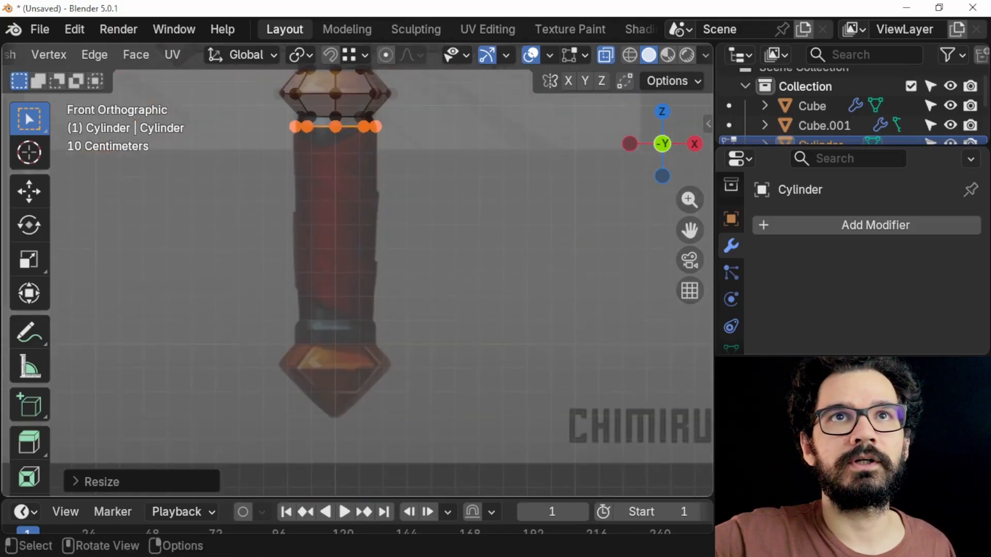
pyautogui.press('e')
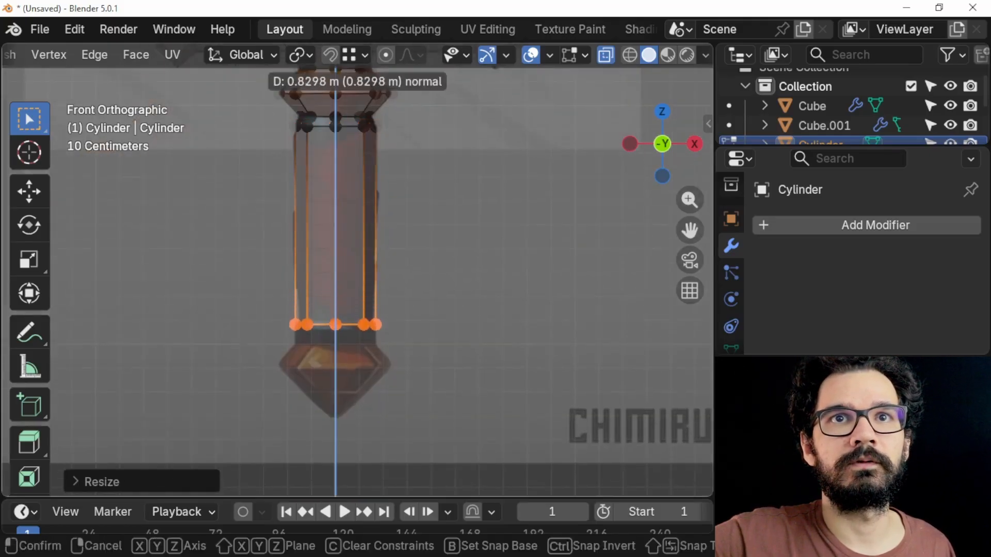
pyautogui.click(485, 410)
pyautogui.scroll(4, 486, 411)
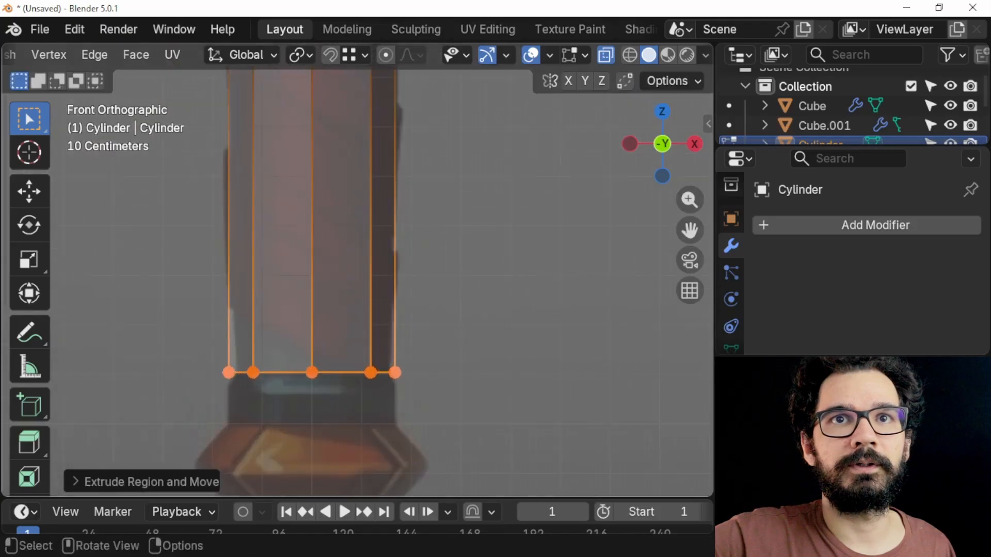
pyautogui.press('s')
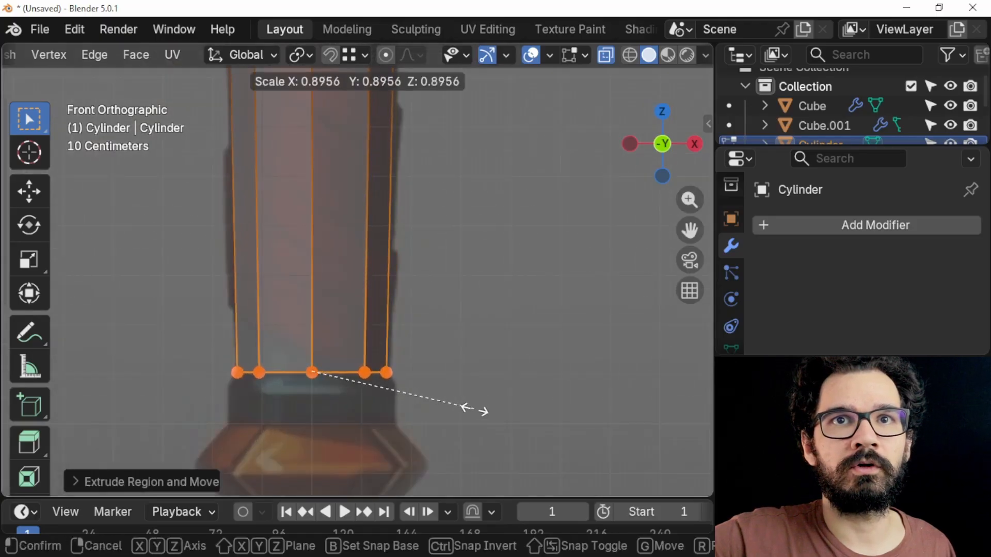
pyautogui.click(471, 409)
# Extrude the grip's end ring down about 0.043 m, widen it to the dark band's width and extrude again to the band's lower edge.
pyautogui.keyDown('shift'); pyautogui.moveTo(471, 409); pyautogui.dragTo(490, 317, button='middle'); pyautogui.keyUp('shift')
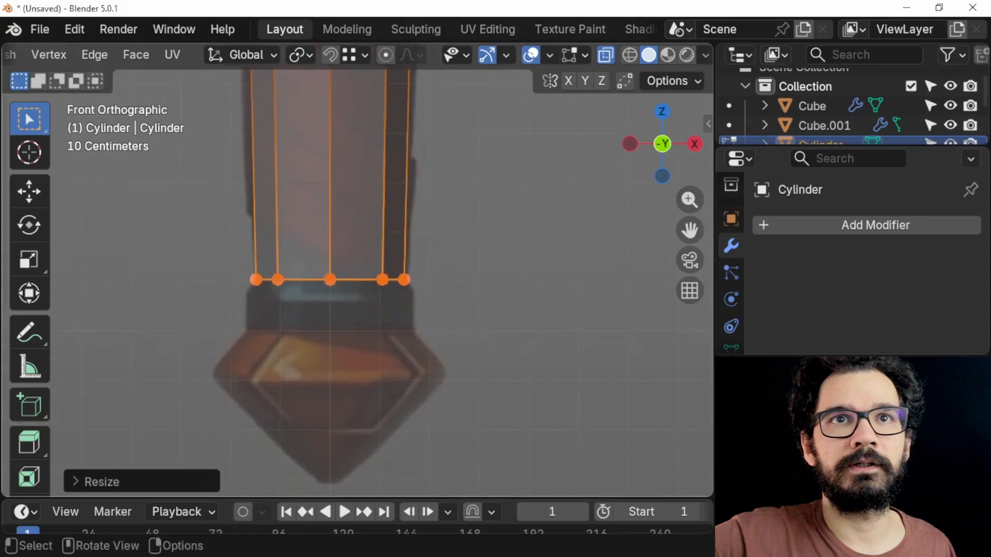
pyautogui.press('e')
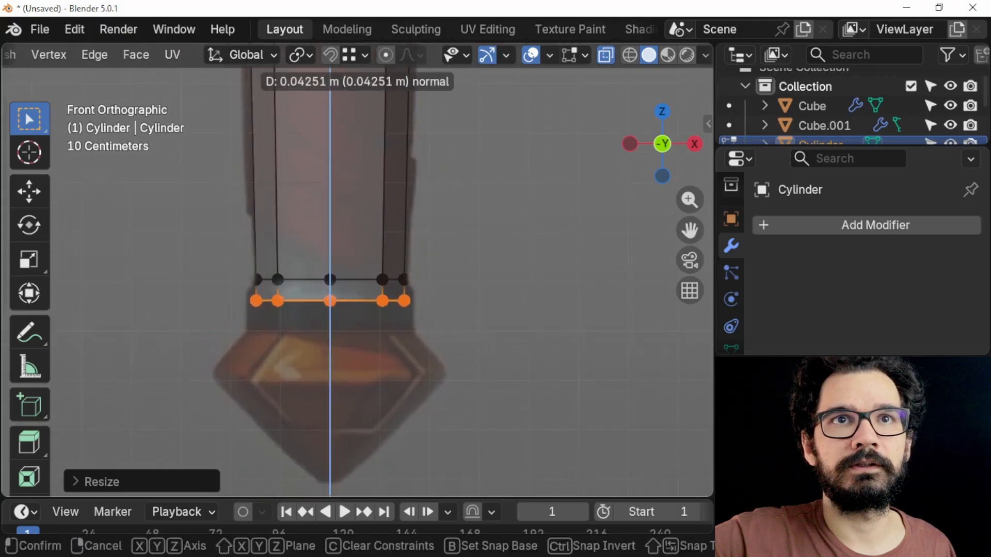
pyautogui.click(496, 309)
pyautogui.press('s')
pyautogui.click(522, 324)
pyautogui.press('e')
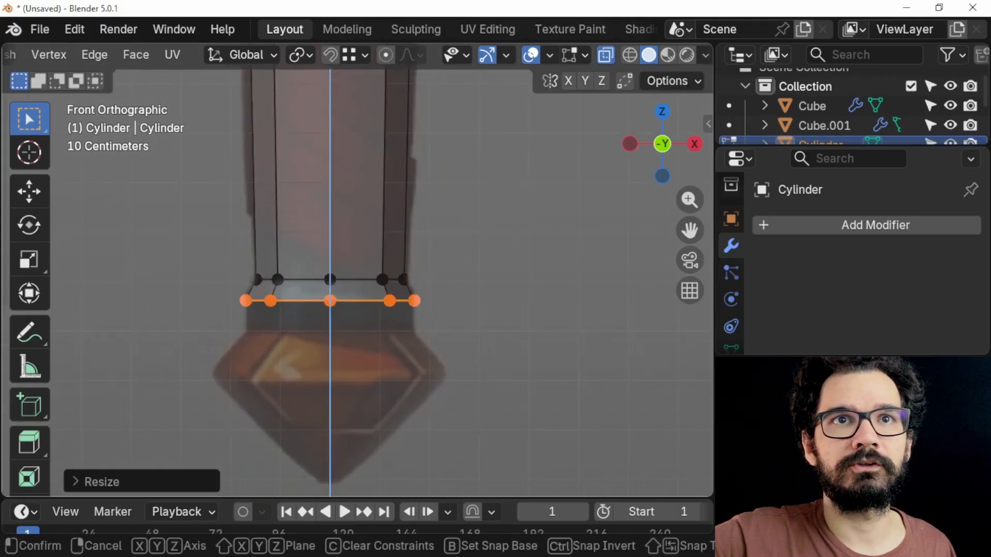
pyautogui.press('Return')
# Extrude the band's bottom ring down to the pommel's widest edge in the reference and scale it out to match.
pyautogui.keyDown('shift'); pyautogui.moveTo(361, 310); pyautogui.dragTo(361, 245, button='middle'); pyautogui.keyUp('shift')
pyautogui.press('e')
pyautogui.press('Return')
pyautogui.press('s')
pyautogui.press('Return')
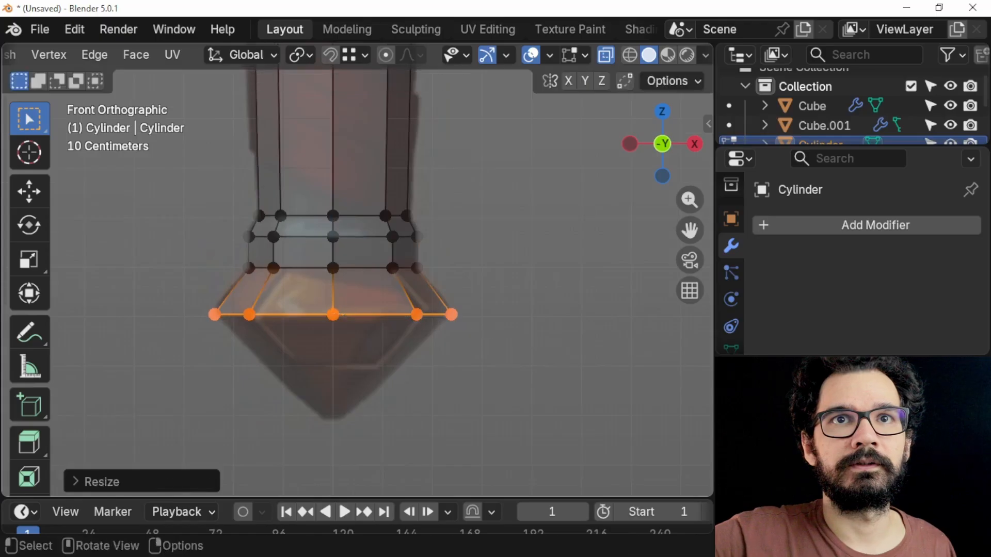
# Extrude the pommel's widest ring down about 0.21 m along Z and scale its end ring in to form the narrow tip.
pyautogui.moveTo(612, 351); pyautogui.dragTo(617, 372, button='middle')
pyautogui.press('KP_5')
pyautogui.press('KP_1')
pyautogui.press('e')
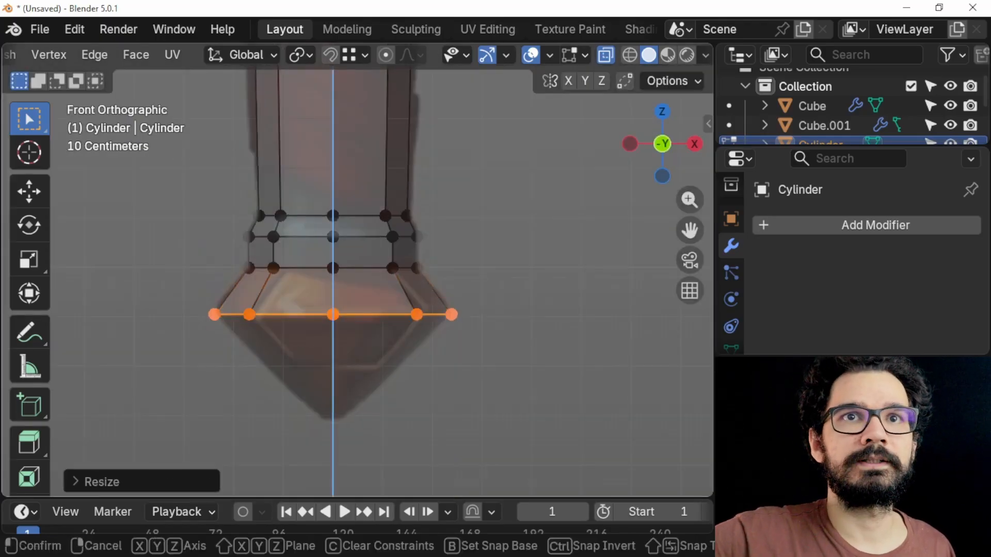
pyautogui.press('z')
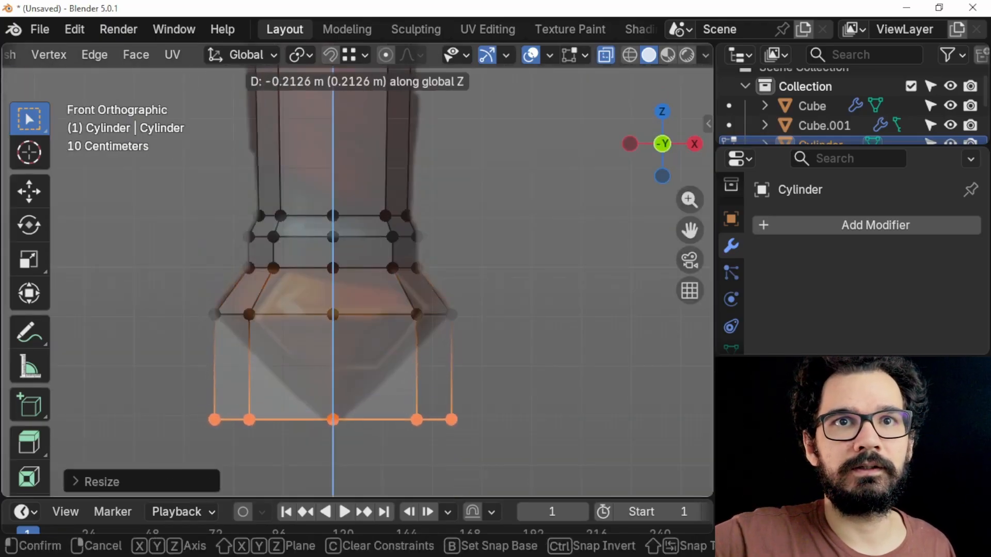
pyautogui.press('Return')
pyautogui.press('s')
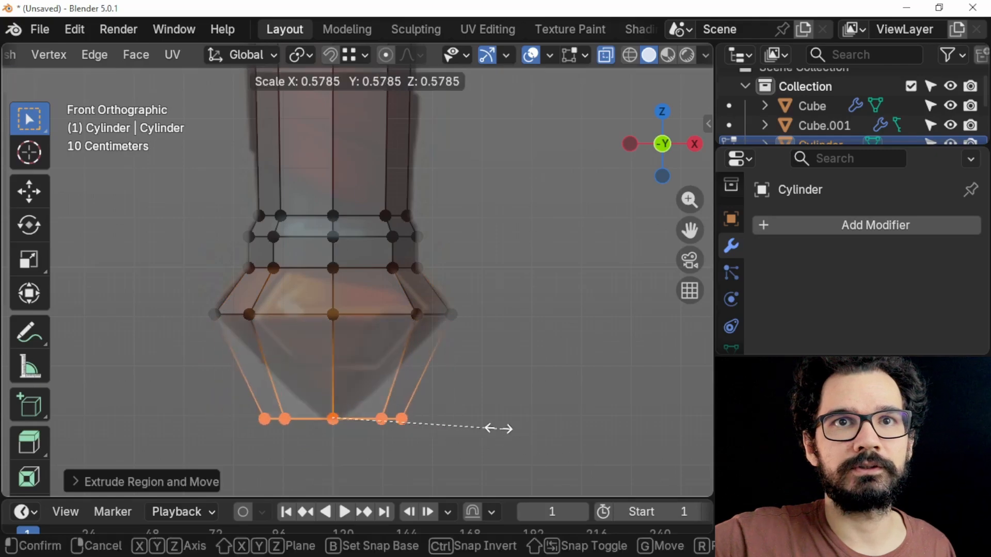
pyautogui.click(366, 431)
# Turn off X-ray, connect opposite vertices across the pommel's small end face with two crossing edges, and leave Edit Mode.
pyautogui.moveTo(365, 430); pyautogui.dragTo(404, 333, button='middle')
pyautogui.scroll(2, 357, 279)
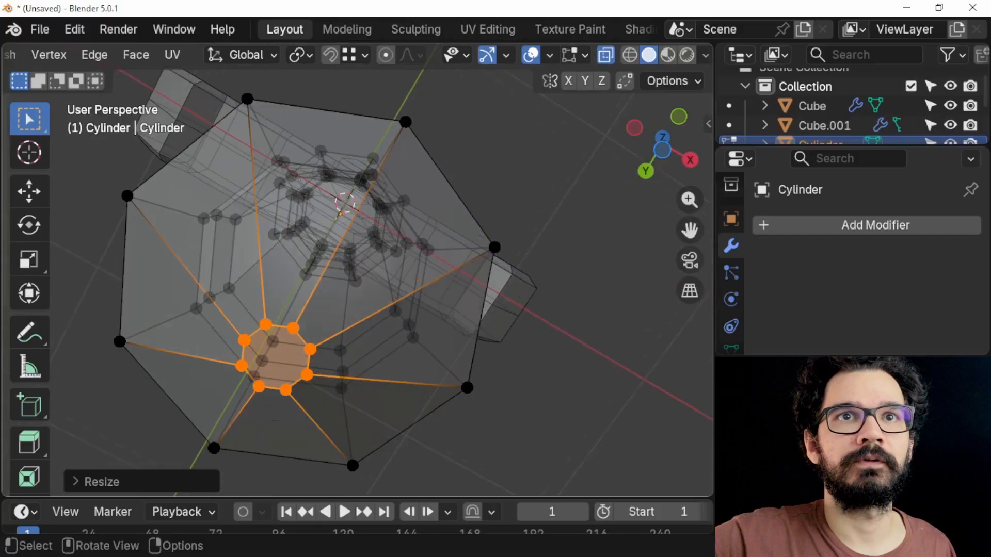
pyautogui.hotkey('alt', 'z')
pyautogui.click(244, 341)
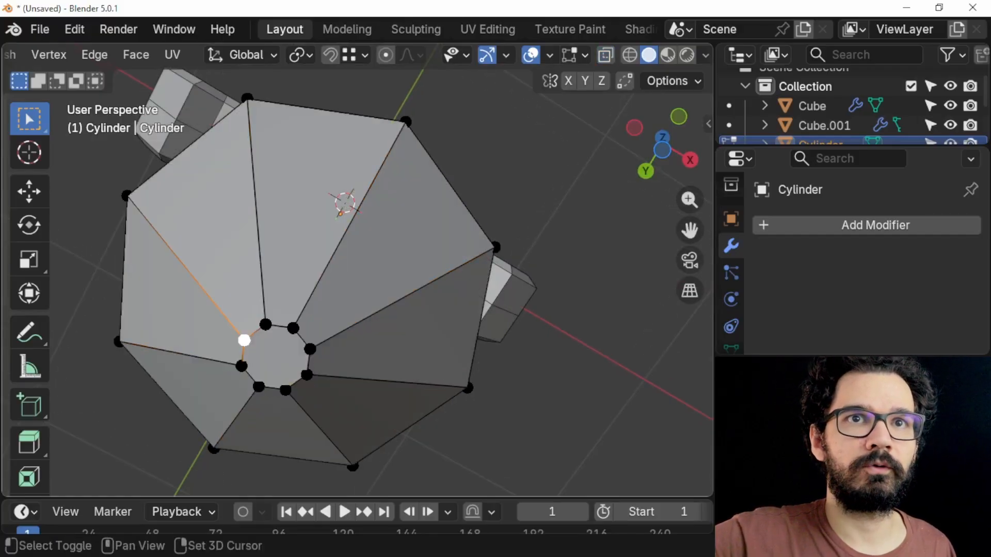
pyautogui.keyDown('shift'); pyautogui.click(307, 375); pyautogui.keyUp('shift')
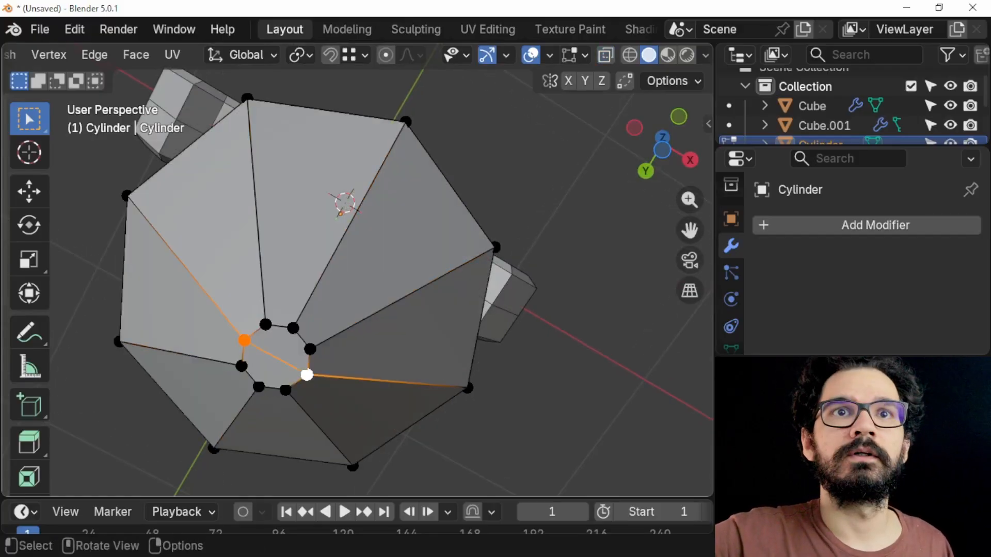
pyautogui.click(259, 386)
pyautogui.keyDown('shift'); pyautogui.click(293, 329); pyautogui.keyUp('shift')
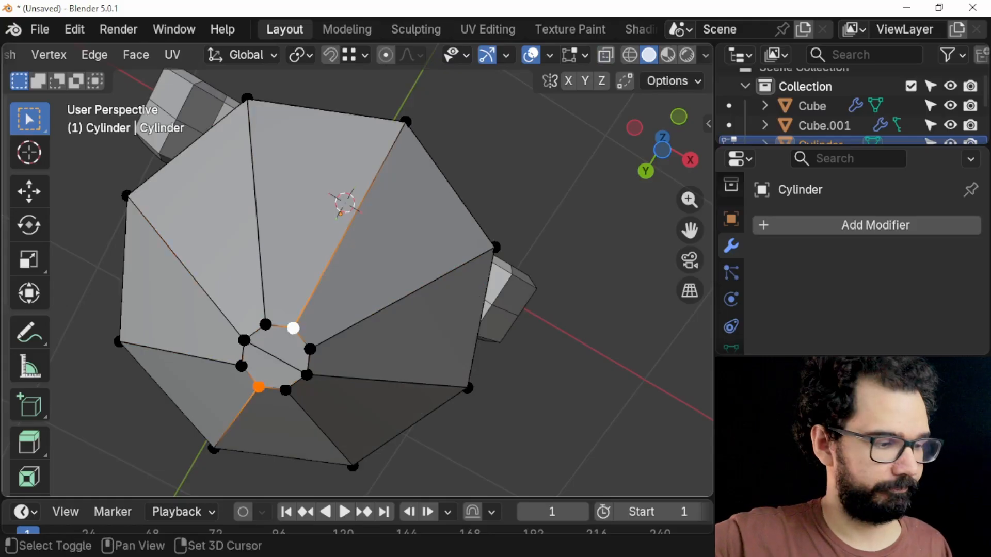
pyautogui.press('Tab')
# Examine the handle and how the top of its collar meets the underside of the crossguard.
pyautogui.moveTo(294, 329); pyautogui.dragTo(284, 413, button='middle')
pyautogui.scroll(-4, 310, 336)
pyautogui.moveTo(310, 284); pyautogui.dragTo(330, 331, button='middle')
pyautogui.keyDown('shift'); pyautogui.moveTo(331, 227); pyautogui.dragTo(331, 424, button='middle'); pyautogui.keyUp('shift')
pyautogui.moveTo(330, 361); pyautogui.dragTo(356, 312, button='middle')
pyautogui.keyDown('shift'); pyautogui.moveTo(356, 258); pyautogui.dragTo(352, 390, button='middle'); pyautogui.keyUp('shift')
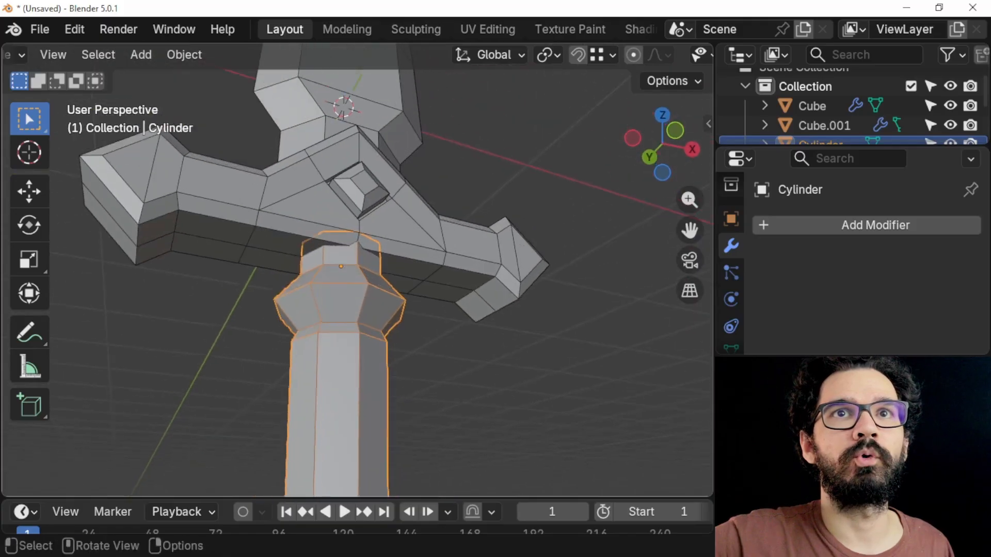
pyautogui.scroll(4, 356, 310)
pyautogui.moveTo(356, 309); pyautogui.dragTo(410, 351, button='middle')
pyautogui.scroll(-4, 433, 409)
pyautogui.scroll(-5, 432, 409)
pyautogui.scroll(6, 397, 355)
pyautogui.scroll(5, 396, 321)
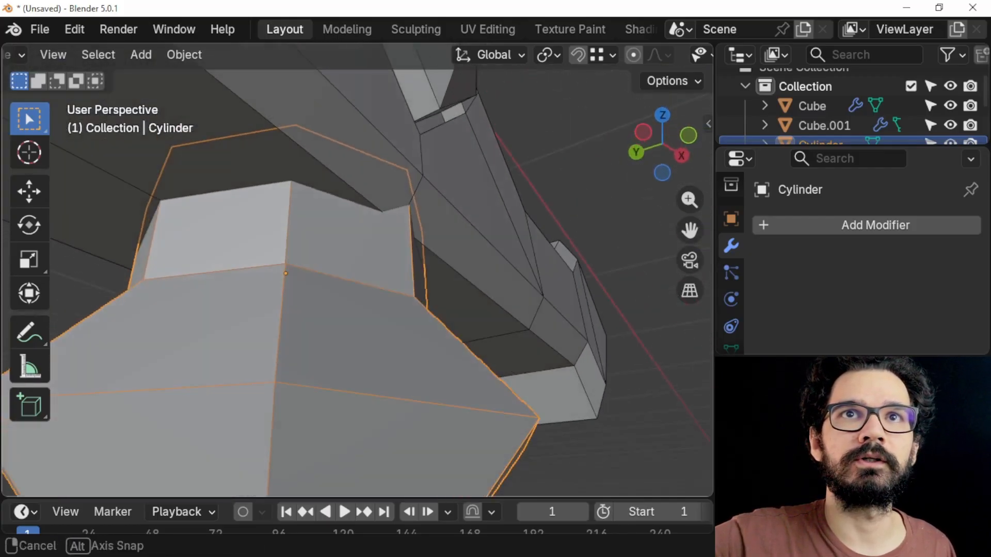
# Scale the whole handle object down to about 0.92 so its top fits beneath the crossguard, and deselect it.
pyautogui.press('s')
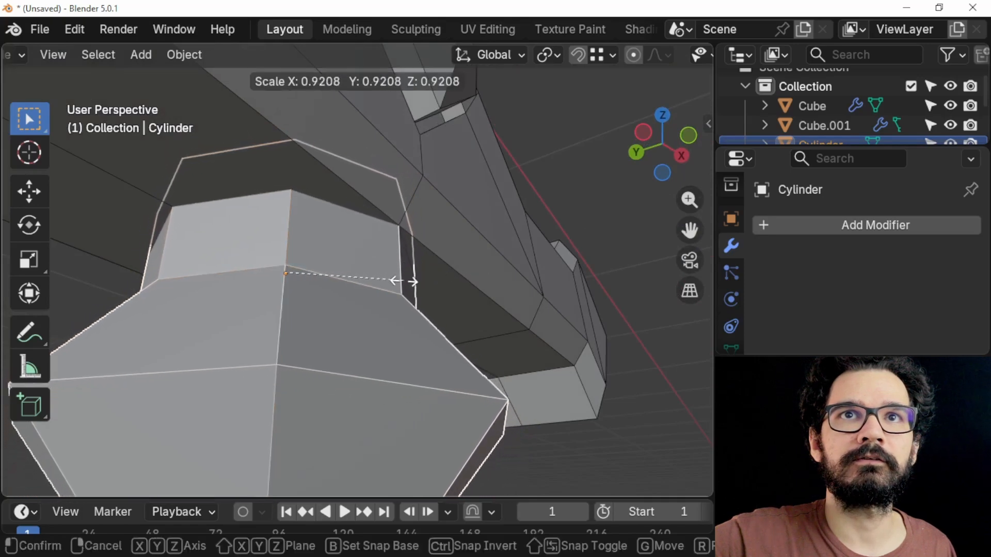
pyautogui.click(389, 283)
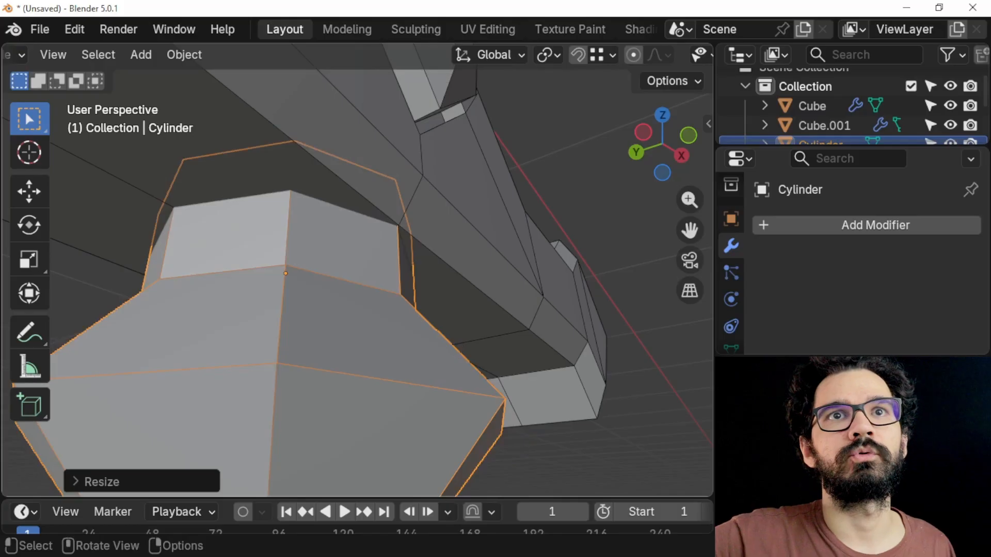
pyautogui.scroll(-5, 389, 283)
pyautogui.moveTo(390, 283); pyautogui.dragTo(415, 298, button='middle')
pyautogui.click(187, 262)
pyautogui.scroll(-2, 312, 309)
pyautogui.scroll(-3, 333, 315)
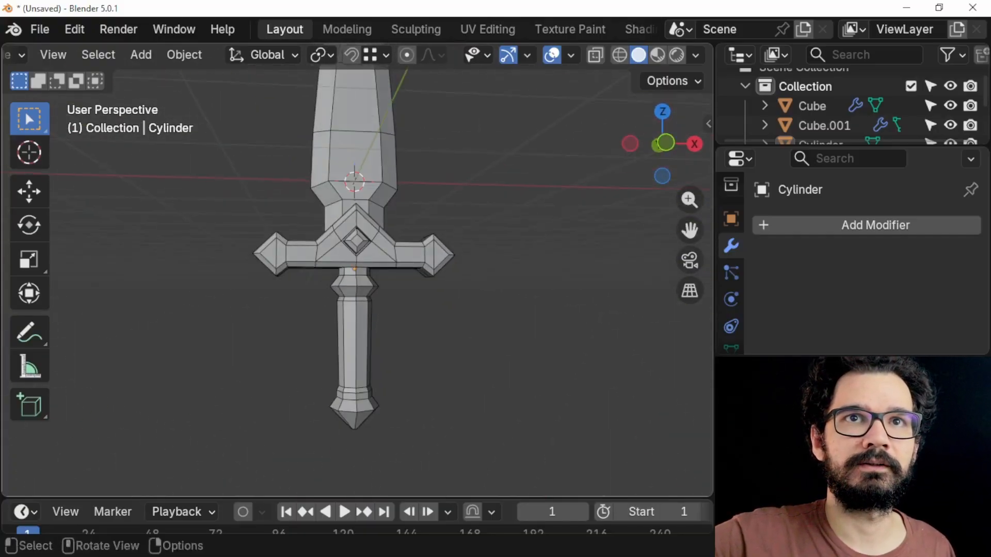
# In front view, select the blade object LAMINA near its tip and enter Edit Mode at the nick in the reference.
pyautogui.keyDown('shift'); pyautogui.moveTo(361, 248); pyautogui.dragTo(361, 336, button='middle'); pyautogui.keyUp('shift')
pyautogui.press('KP_1')
pyautogui.keyDown('shift'); pyautogui.moveTo(356, 232); pyautogui.dragTo(327, 404, button='middle'); pyautogui.keyUp('shift')
pyautogui.scroll(5, 328, 405)
pyautogui.click(299, 310)
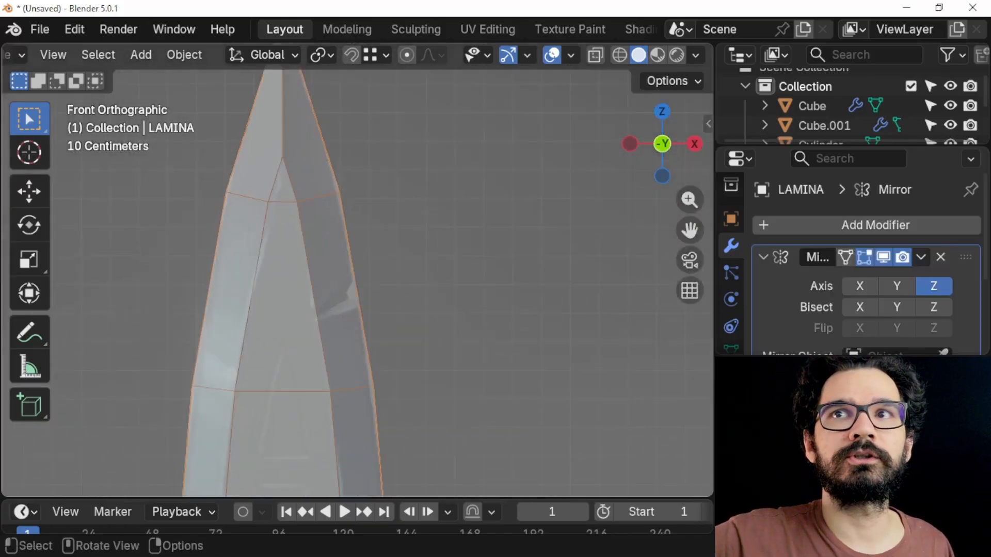
pyautogui.scroll(-3, 300, 310)
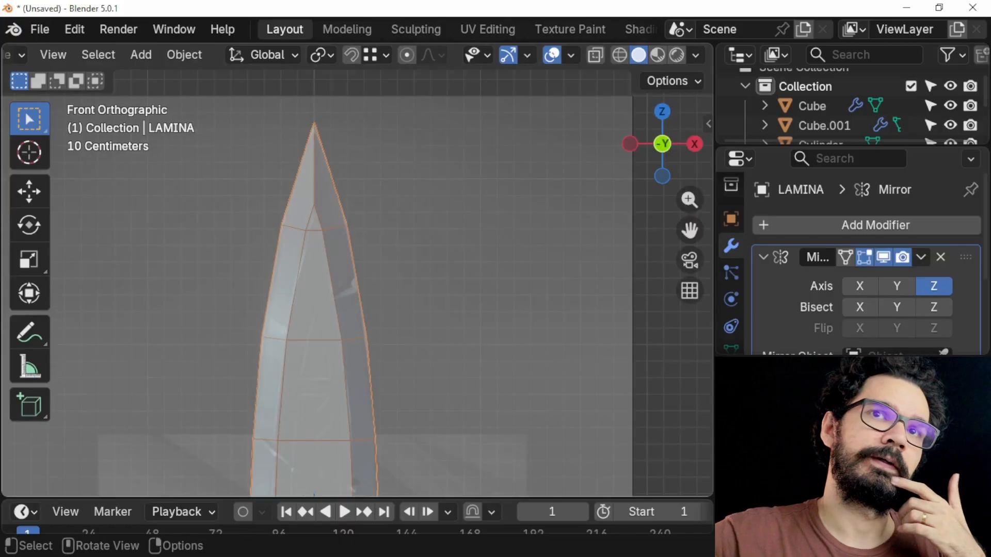
pyautogui.scroll(4, 358, 269)
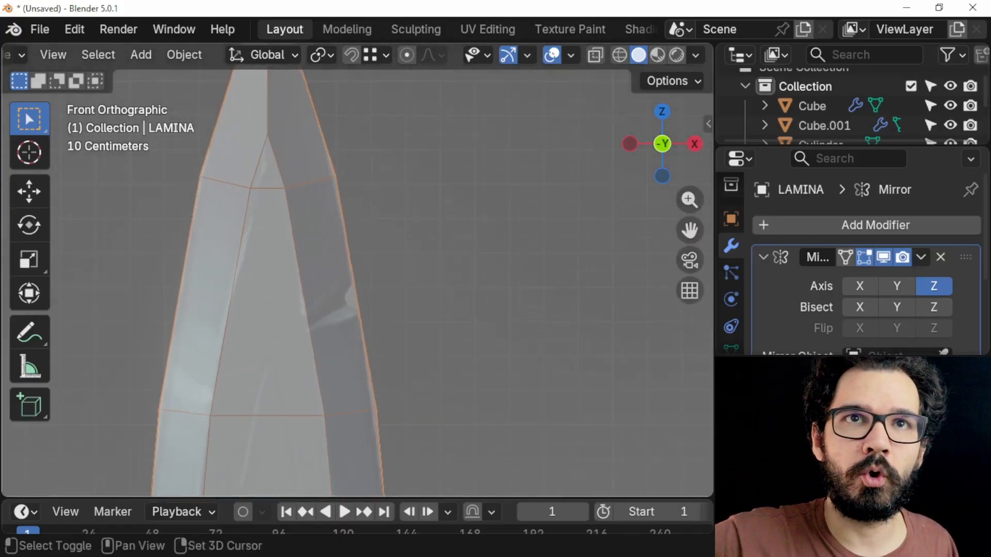
pyautogui.keyDown('shift'); pyautogui.moveTo(330, 289); pyautogui.dragTo(345, 264, button='middle'); pyautogui.keyUp('shift')
pyautogui.scroll(1, 357, 269)
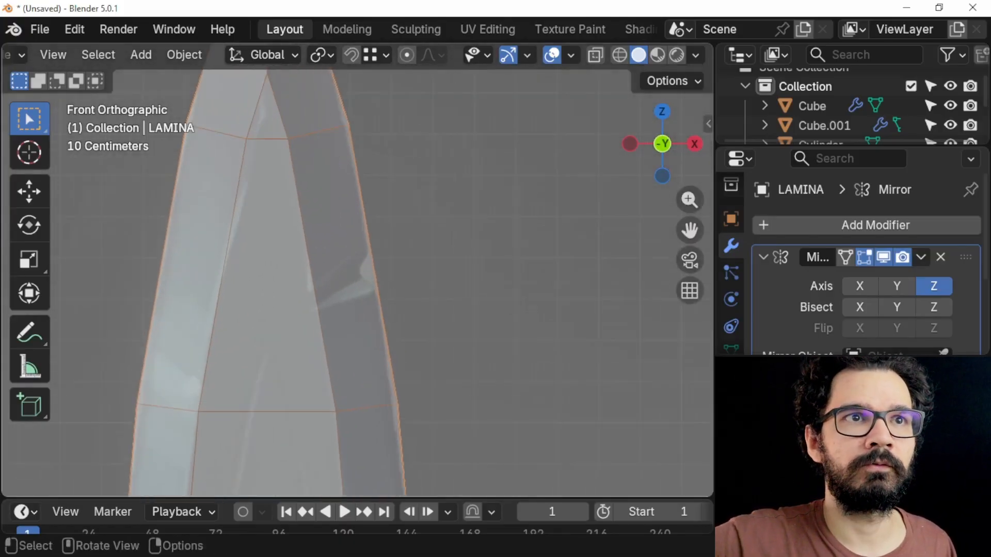
pyautogui.press('Tab')
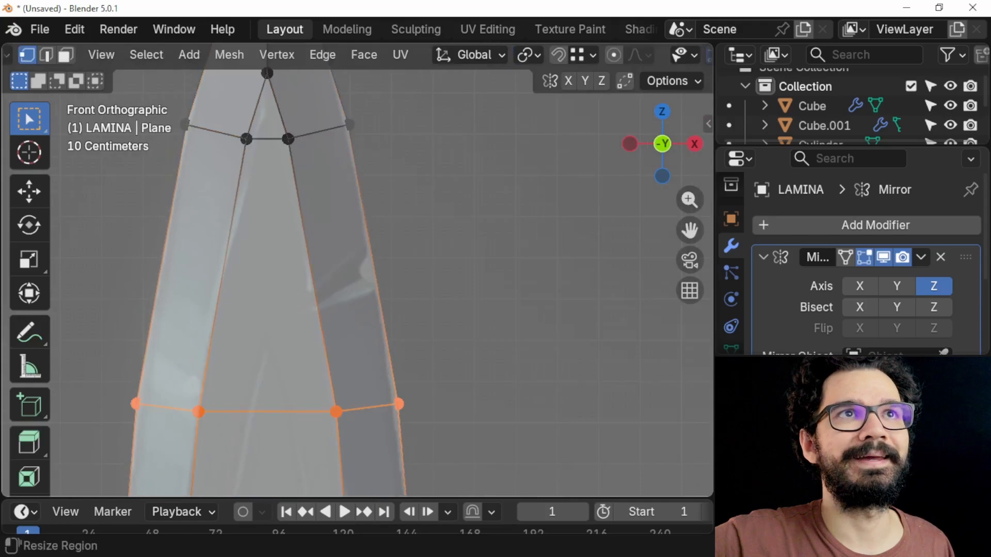
# Knife a diagonal cut across the blade's right-hand bevel, from its inner edge to its outer edge, along the reference nick.
pyautogui.scroll(-6, 29, 320)
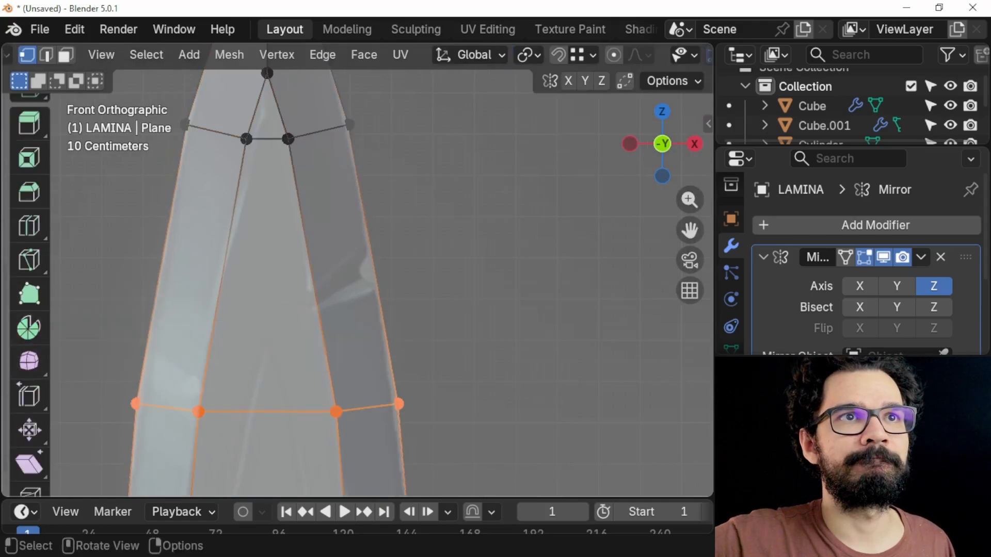
pyautogui.click(29, 260)
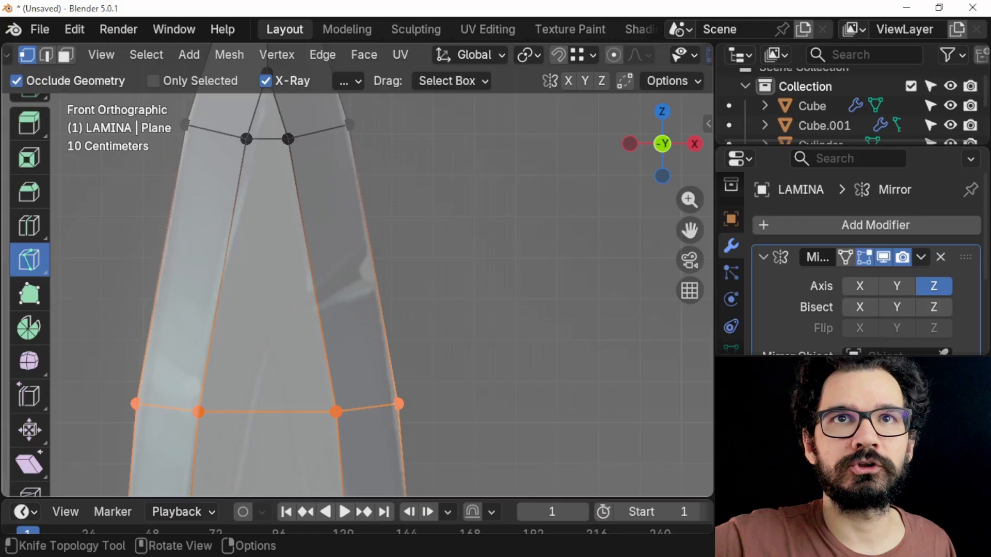
pyautogui.click(317, 307)
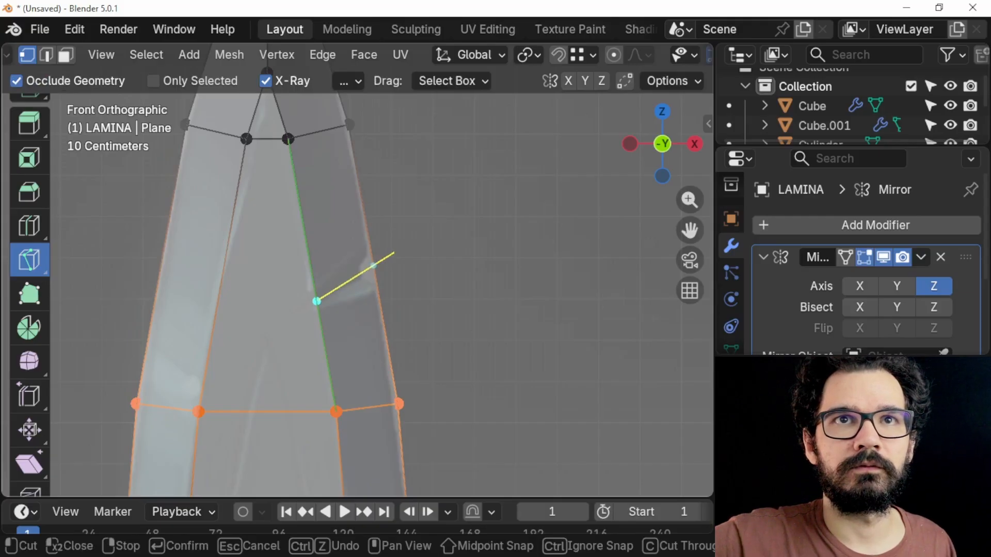
pyautogui.click(373, 266)
pyautogui.press('Return')
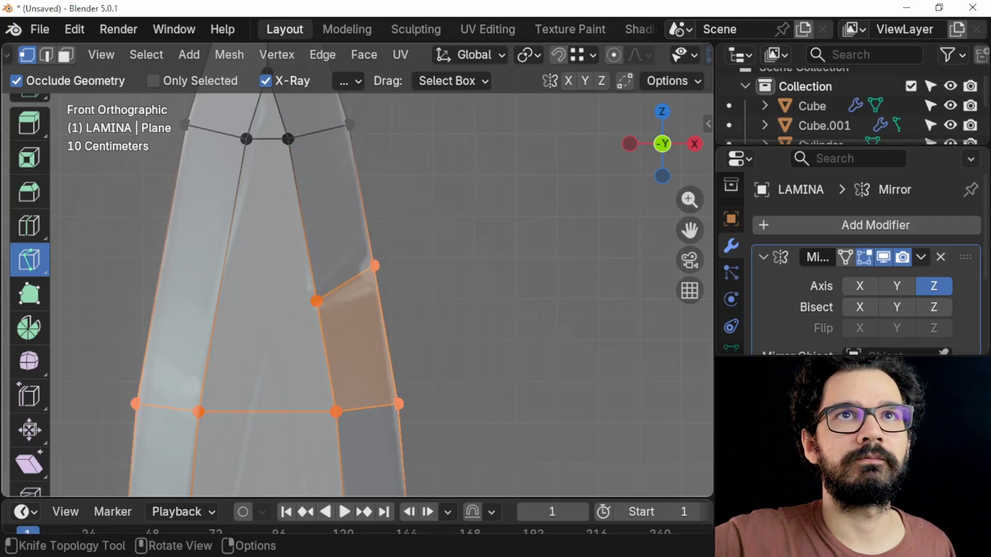
# Return to box selection, switch to edge select and bevel the diagonal cut edge by about 0.045 m with one segment.
pyautogui.hotkey('ctrl', 'v')
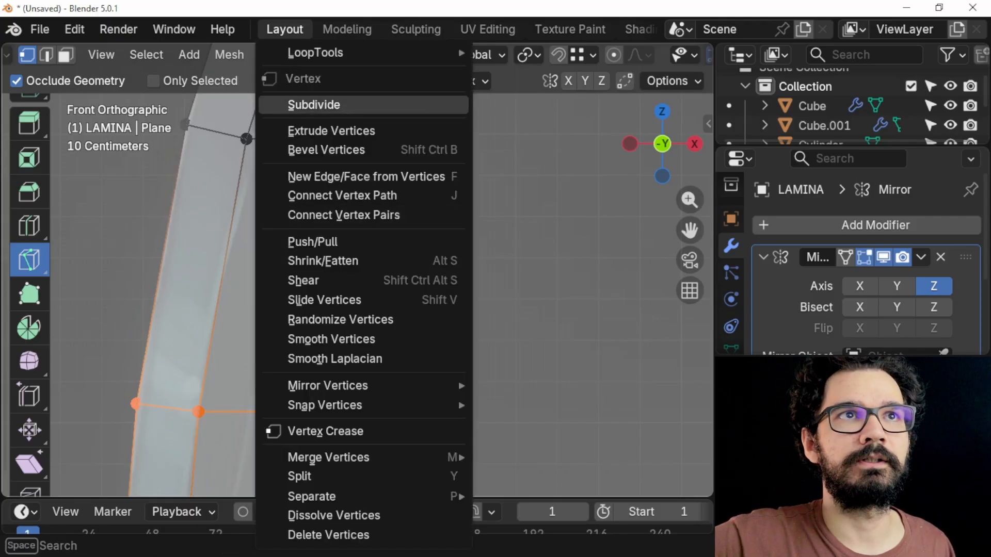
pyautogui.scroll(5, 29, 134)
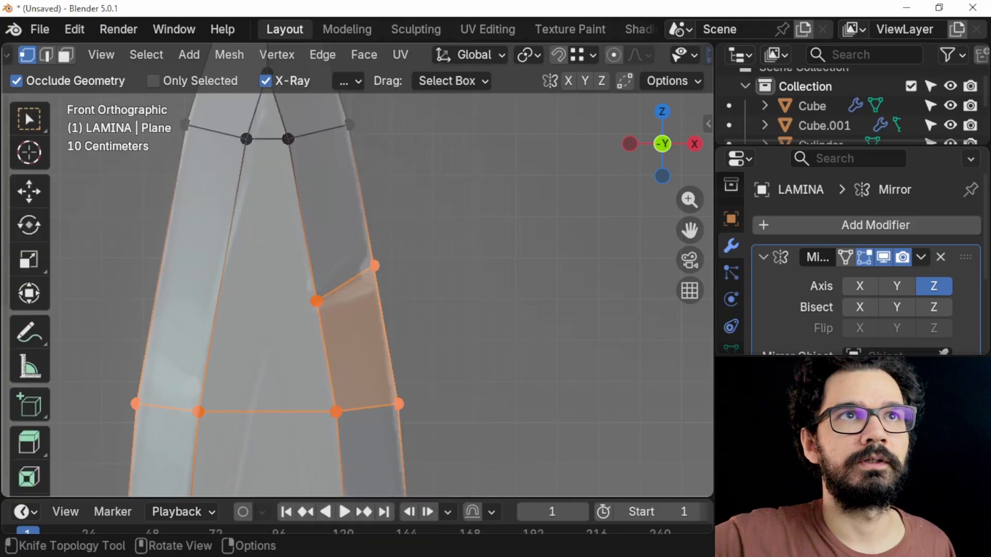
pyautogui.click(29, 119)
pyautogui.hotkey('alt', 'a')
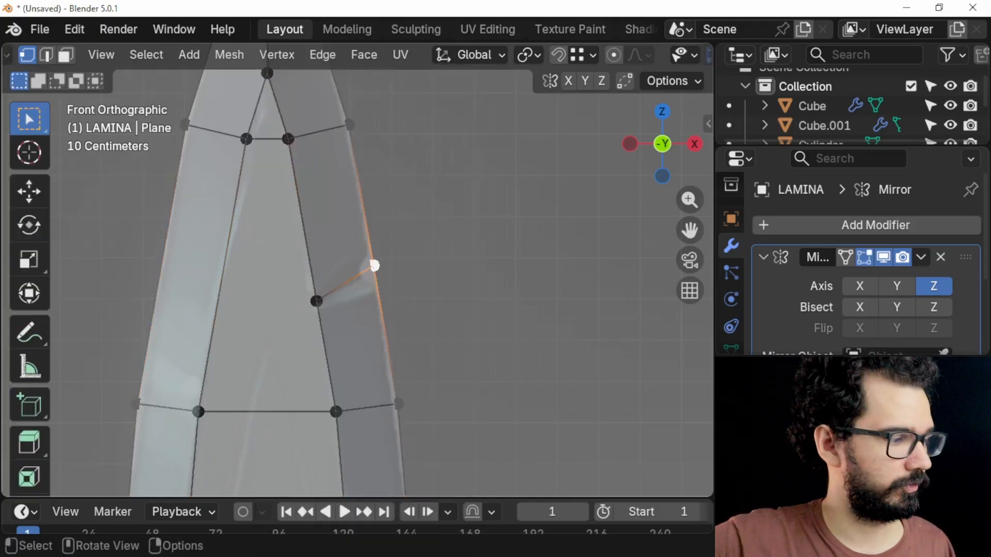
pyautogui.press('2')
pyautogui.click(101, 54)
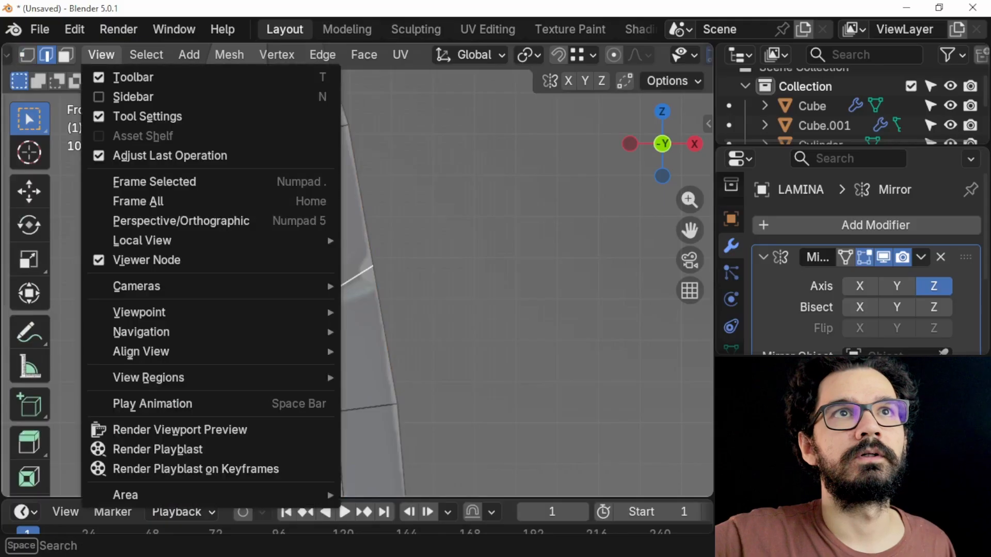
pyautogui.moveTo(146, 54)
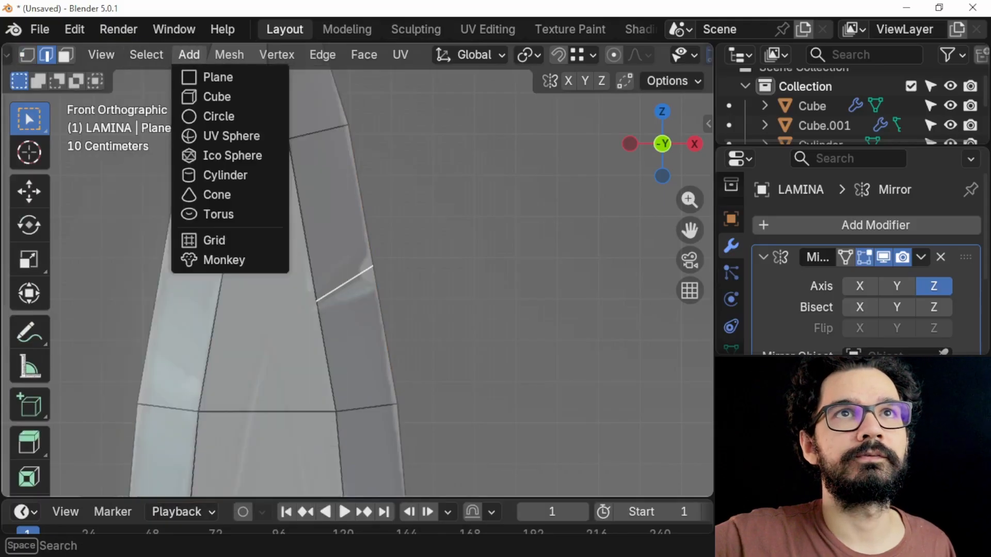
pyautogui.moveTo(189, 54)
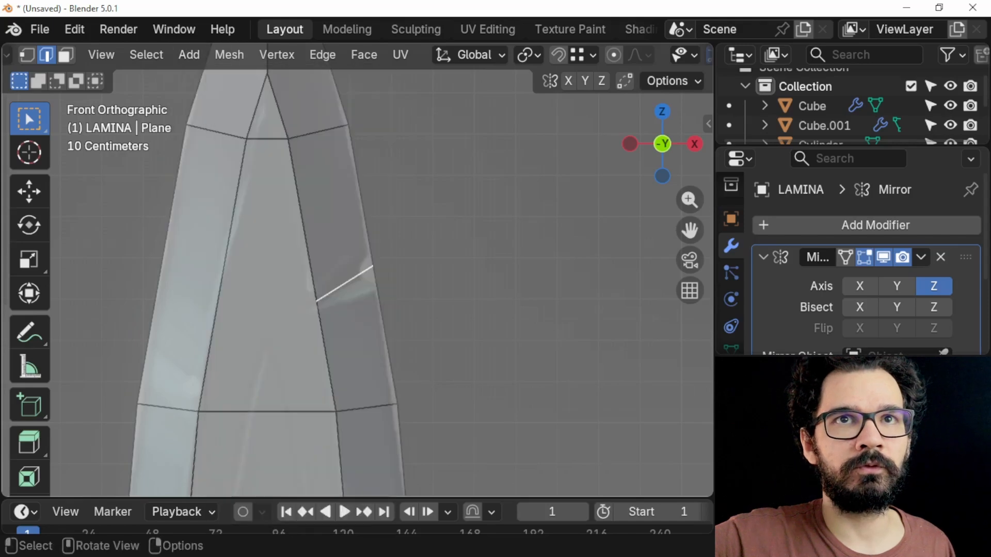
pyautogui.hotkey('ctrl', 'b')
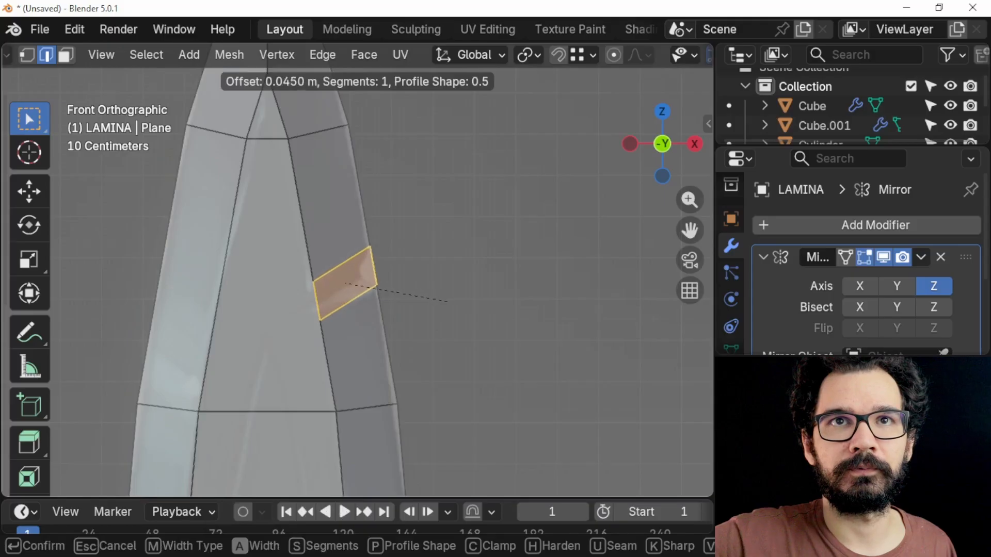
# Bevel the edge across the right side facet by 0.045 m, then connect its upper inner vertex to the front face's lower-left corner.
pyautogui.click(448, 302)
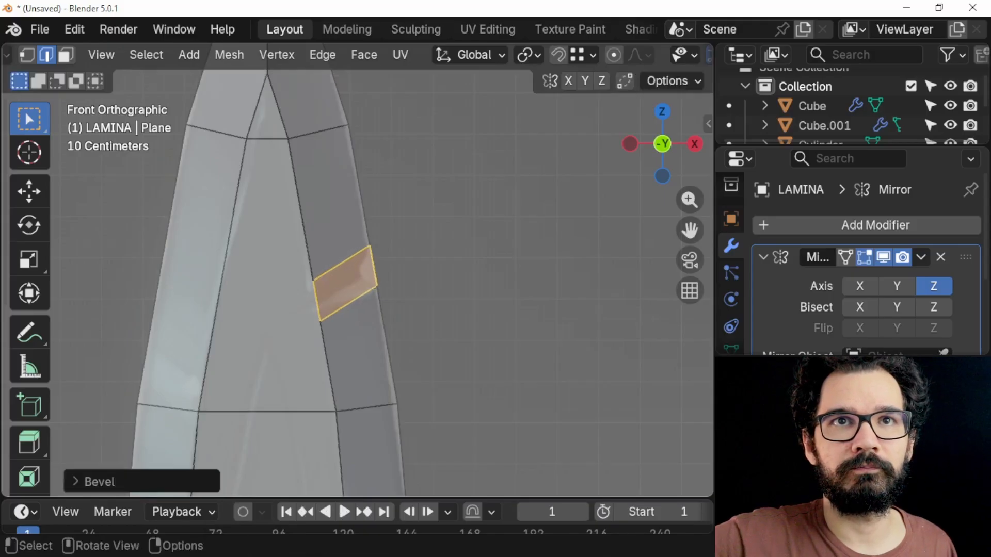
pyautogui.press('1')
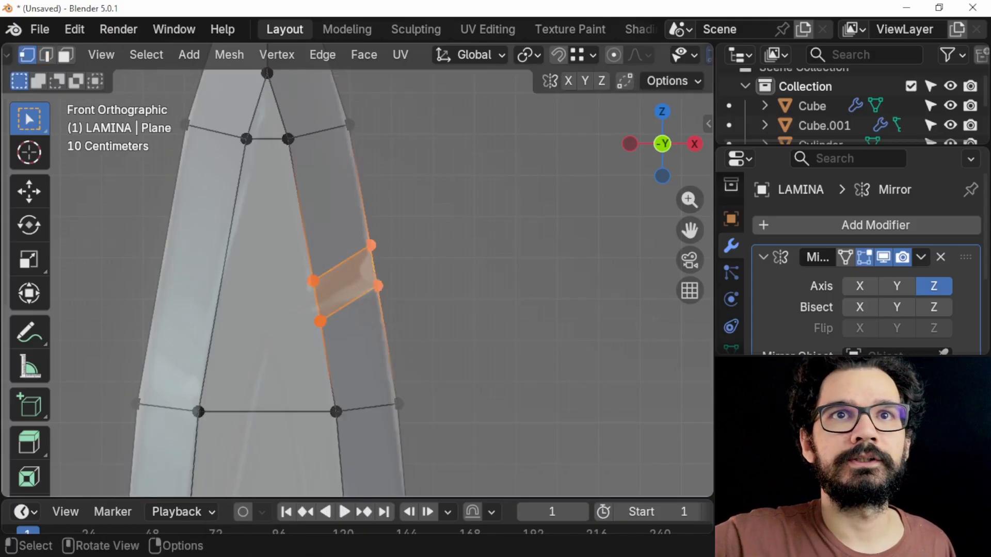
pyautogui.click(198, 412)
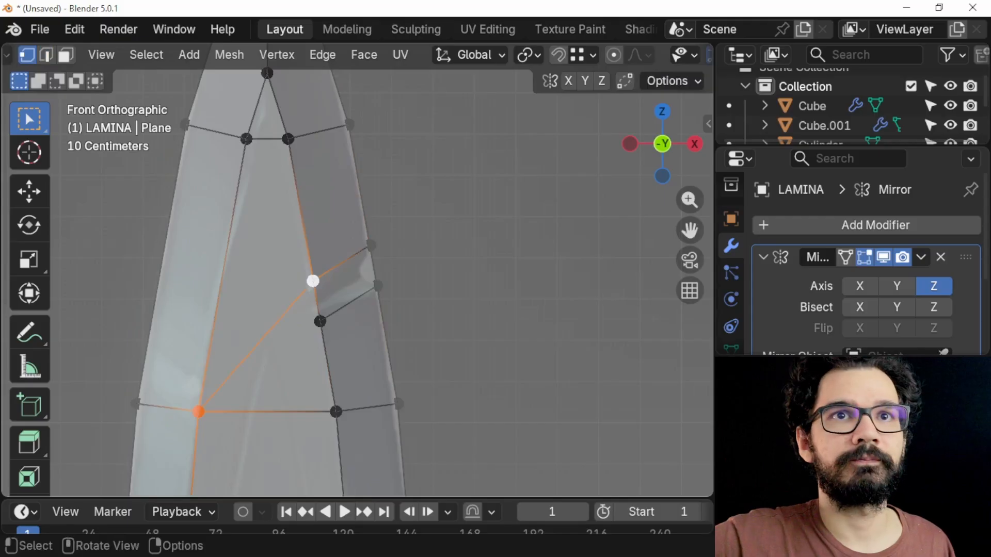
# Try to connect the bevel's lower inner vertex to the front face's lower-left corner and undo it.
pyautogui.click(320, 322)
pyautogui.keyDown('shift'); pyautogui.click(198, 412); pyautogui.keyUp('shift')
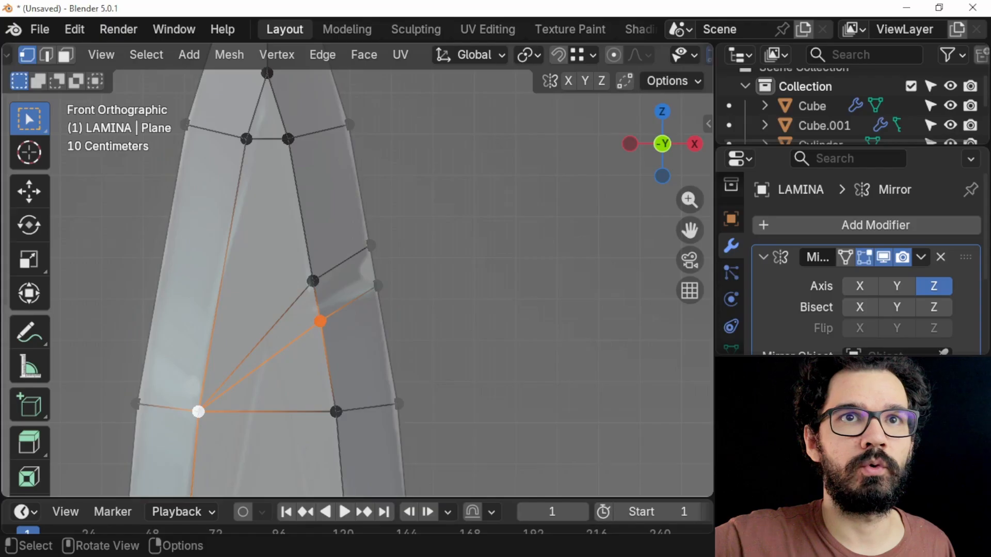
pyautogui.press('ctrl')
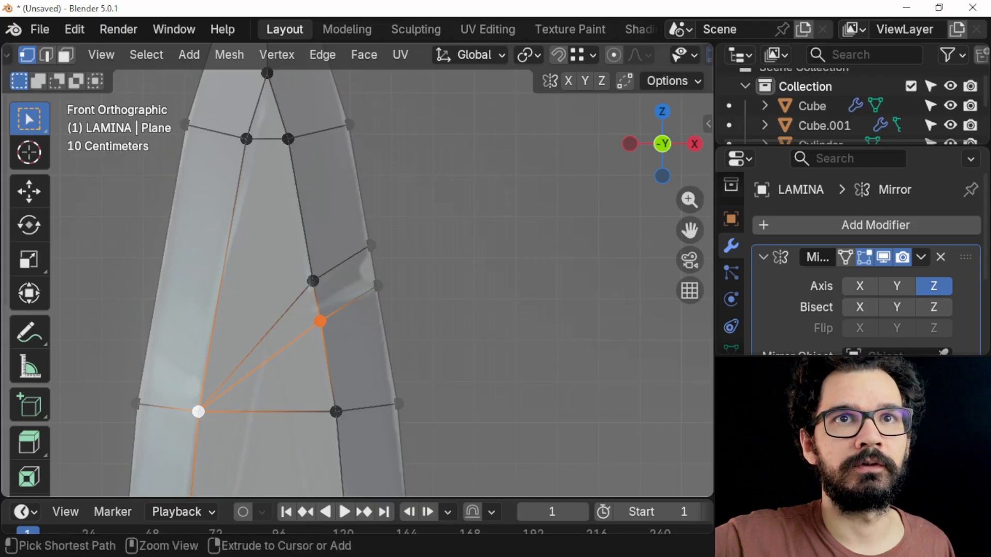
pyautogui.keyDown('ctrl'); pyautogui.click(320, 322); pyautogui.keyUp('ctrl')
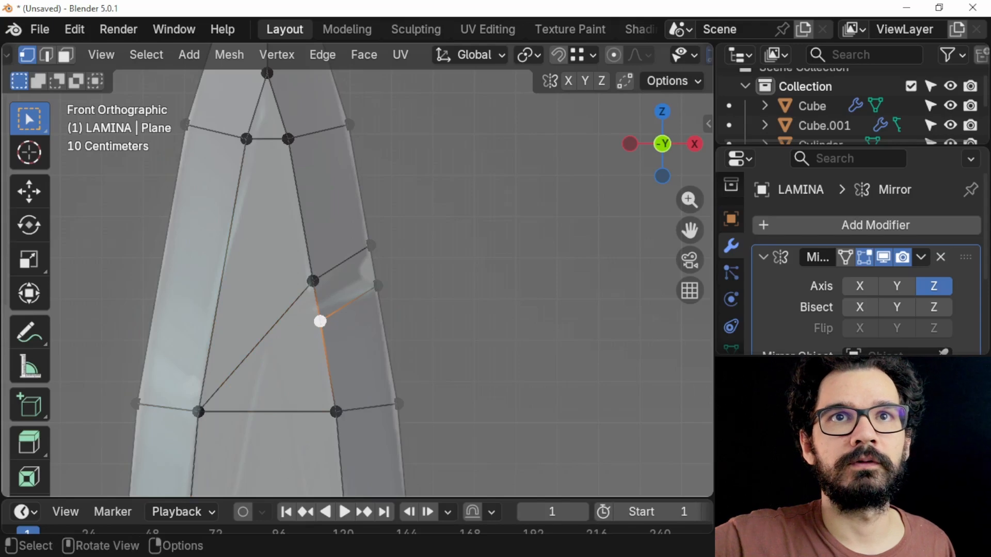
# Merge the bevel's two inner vertices at their center.
pyautogui.scroll(2, 359, 268)
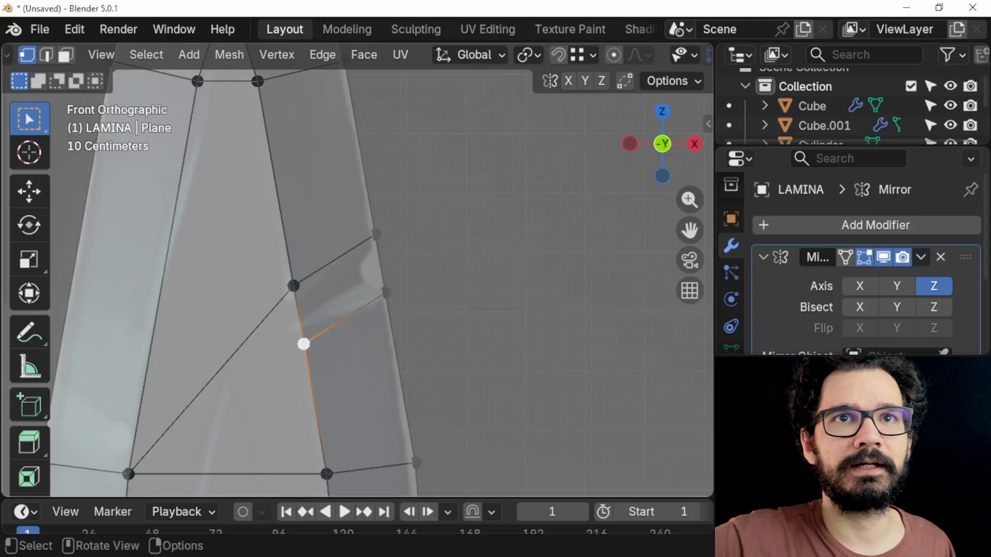
pyautogui.keyDown('shift'); pyautogui.click(293, 286); pyautogui.keyUp('shift')
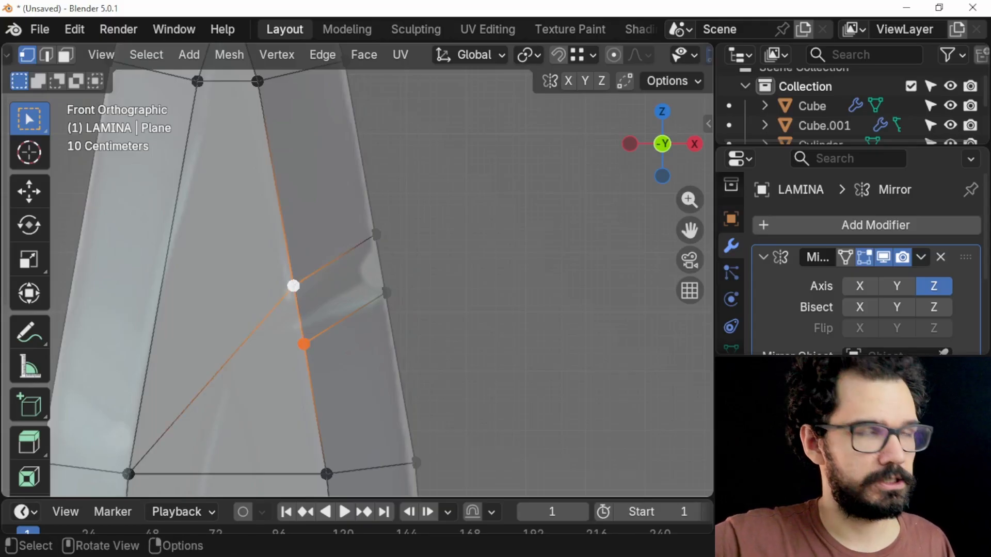
pyautogui.press('m')
pyautogui.press('Return')
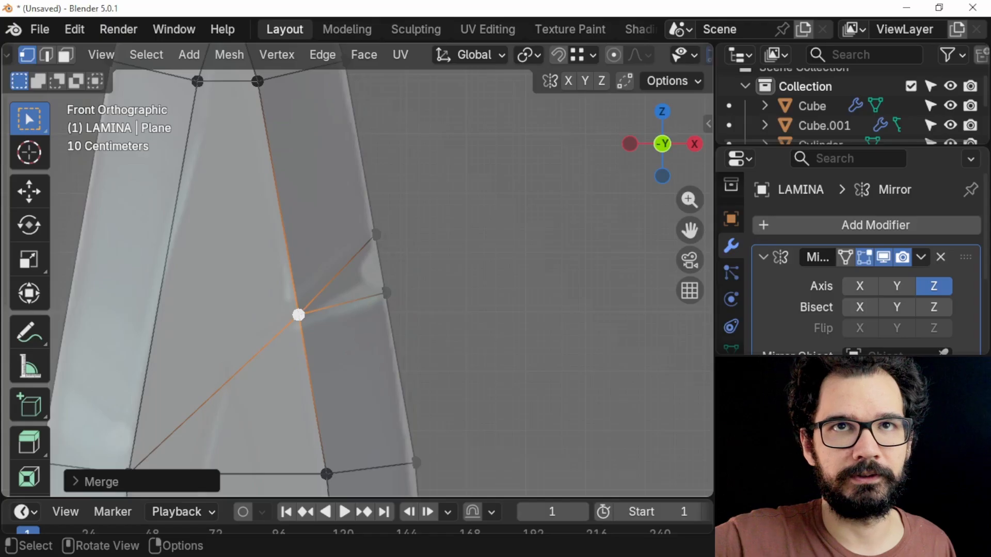
# Subdivide the short outer edge between the bevel's outer vertices and move its midpoint inward about 0.043 m and down about 0.023 m.
pyautogui.click(376, 235)
pyautogui.keyDown('shift'); pyautogui.click(386, 294); pyautogui.keyUp('shift')
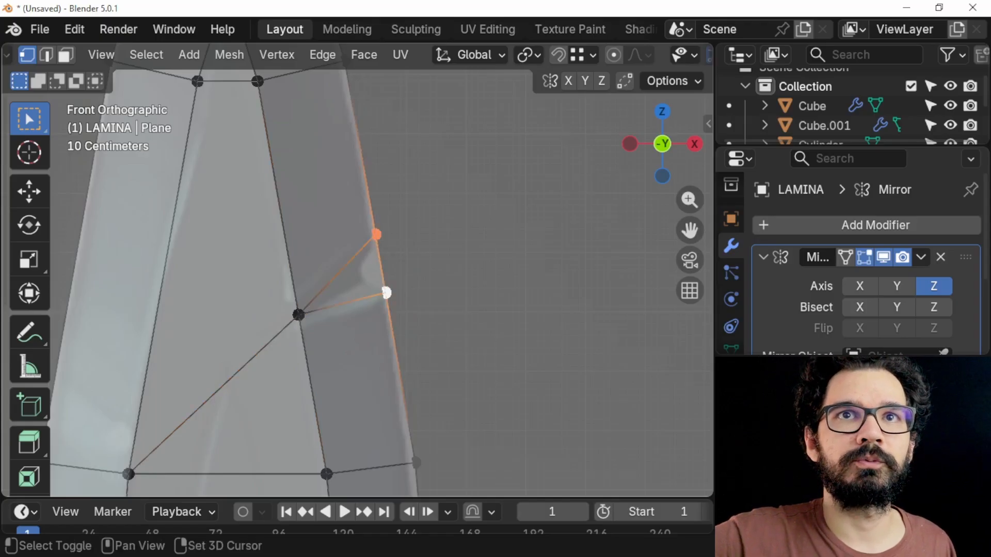
pyautogui.rightClick(469, 242)
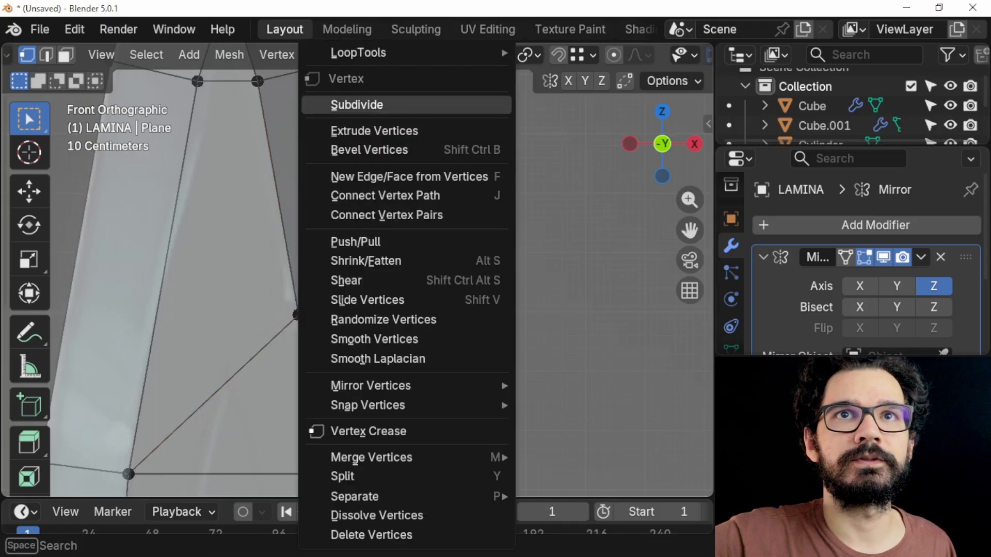
pyautogui.click(357, 105)
pyautogui.click(382, 264)
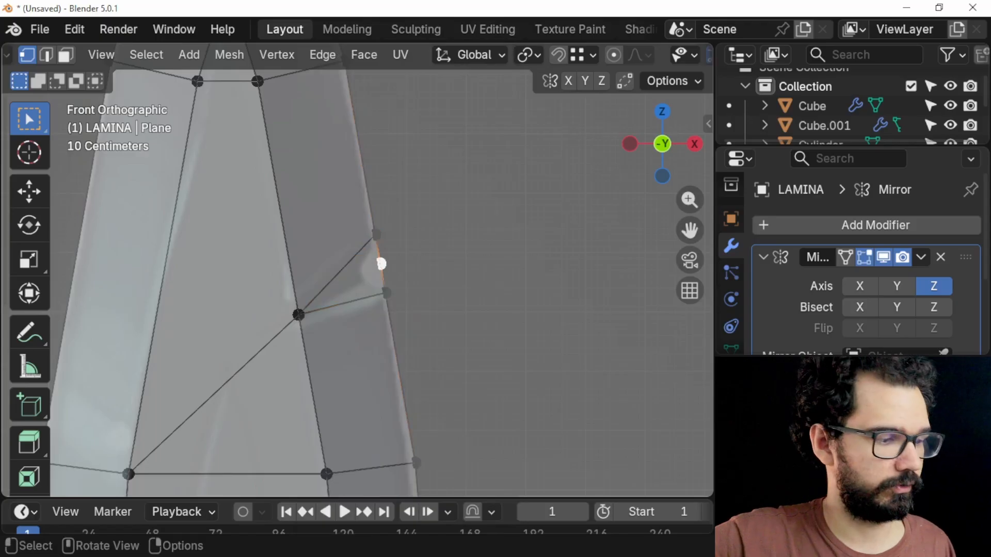
pyautogui.scroll(3, 382, 262)
pyautogui.press('g')
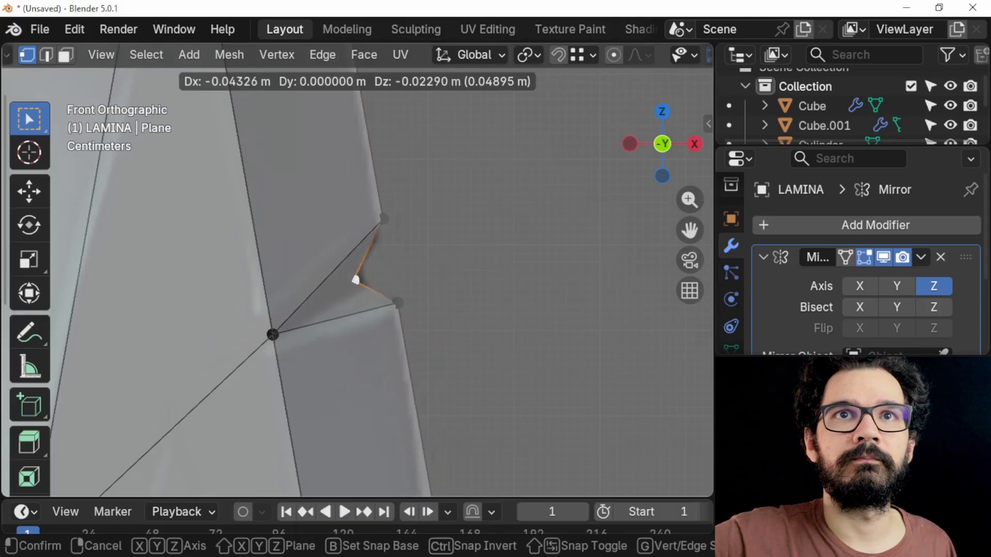
pyautogui.click(355, 280)
# Connect the merged inner vertex to the recessed vertex of the notch with an edge.
pyautogui.click(272, 335)
pyautogui.keyDown('shift'); pyautogui.click(356, 281); pyautogui.keyUp('shift')
pyautogui.press('j')
pyautogui.click(398, 303)
pyautogui.moveTo(398, 303); pyautogui.dragTo(363, 257, button='middle')
pyautogui.press('KP_1')
pyautogui.scroll(-2, 358, 270)
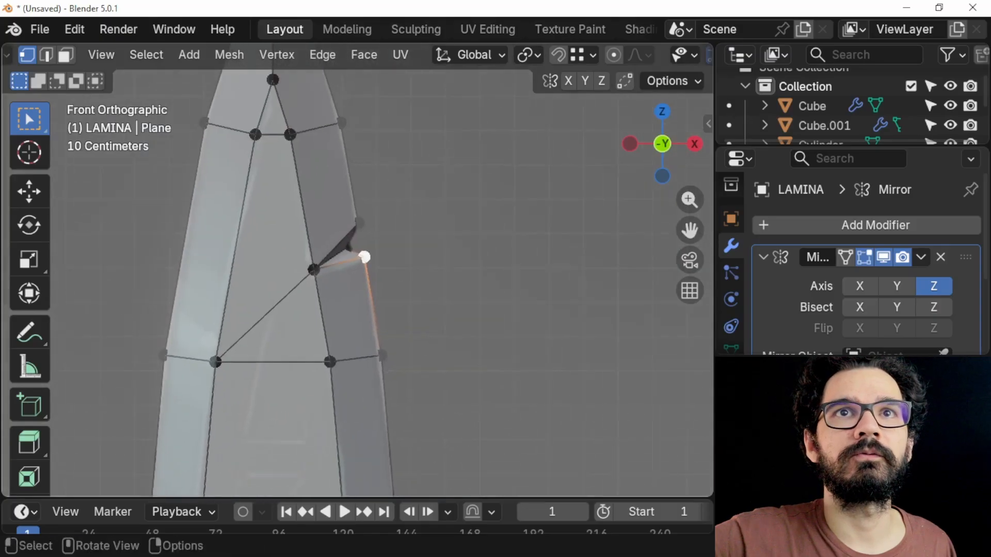
# Move the notch's upper outer vertex down about 0.014 m to narrow the opening.
pyautogui.scroll(3, 357, 270)
pyautogui.scroll(1, 370, 246)
pyautogui.click(360, 173)
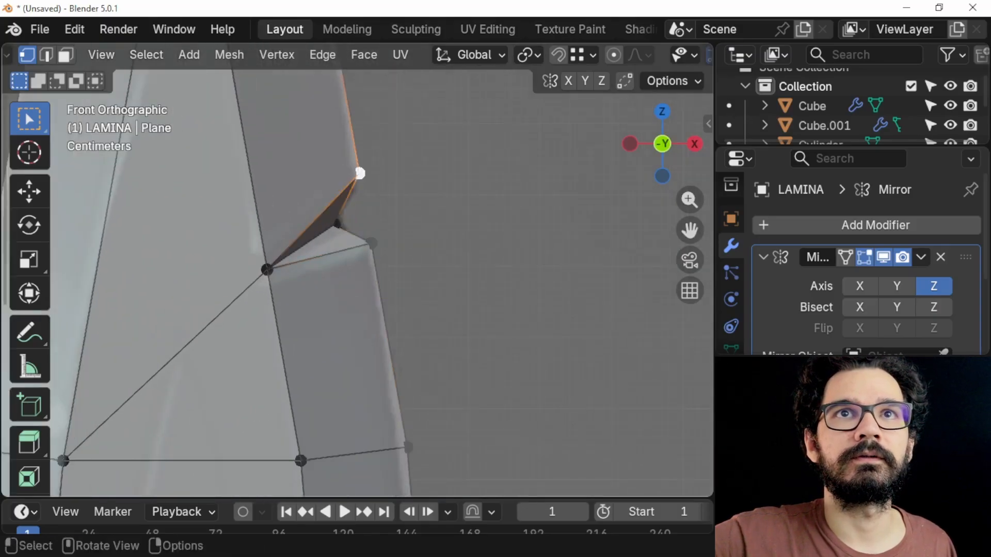
pyautogui.press('g')
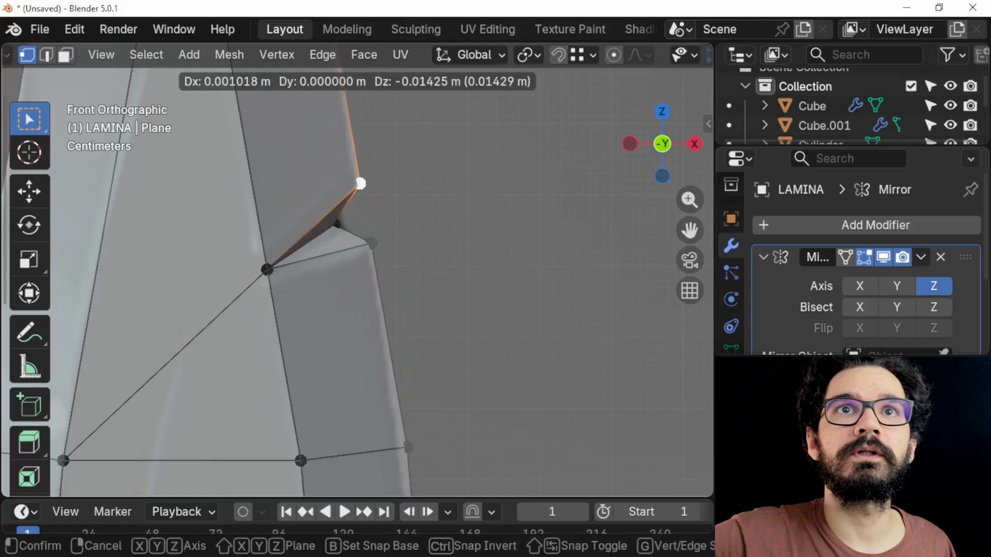
pyautogui.click(356, 183)
# Activate the Knife tool for the lower section of the blade, just above the base.
pyautogui.scroll(-3, 356, 196)
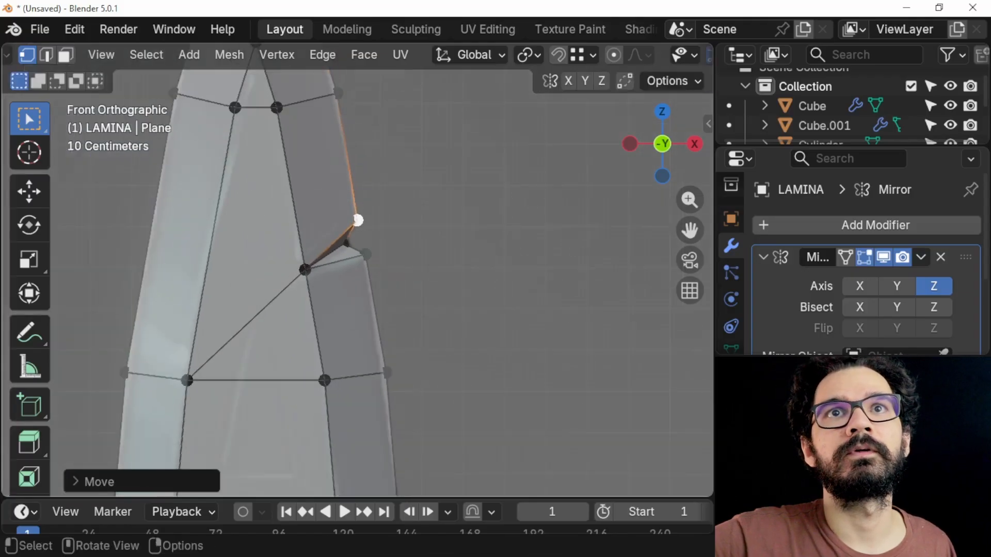
pyautogui.keyDown('shift'); pyautogui.moveTo(354, 201); pyautogui.dragTo(448, 47, button='middle'); pyautogui.keyUp('shift')
pyautogui.keyDown('shift'); pyautogui.moveTo(361, 320); pyautogui.dragTo(343, 213, button='middle'); pyautogui.keyUp('shift')
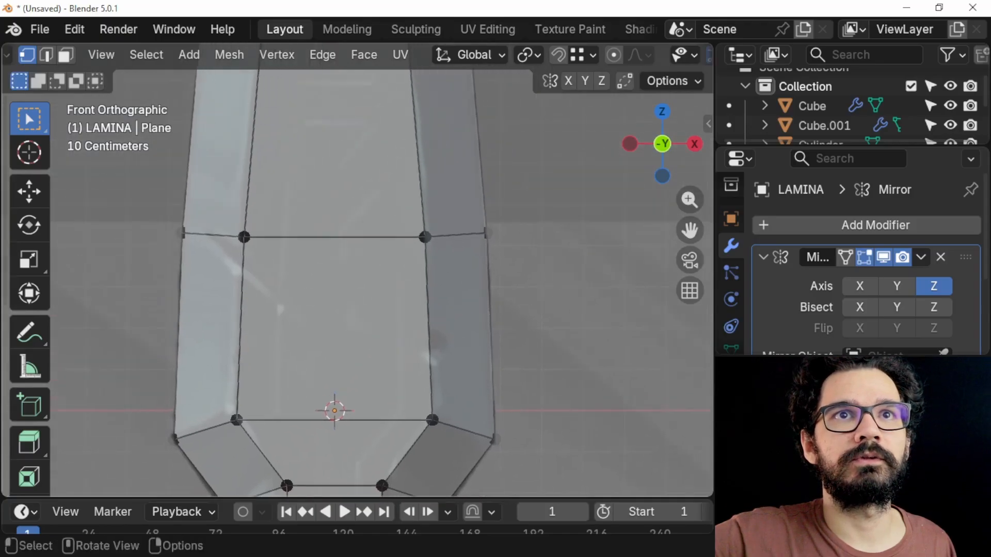
pyautogui.scroll(1, 344, 213)
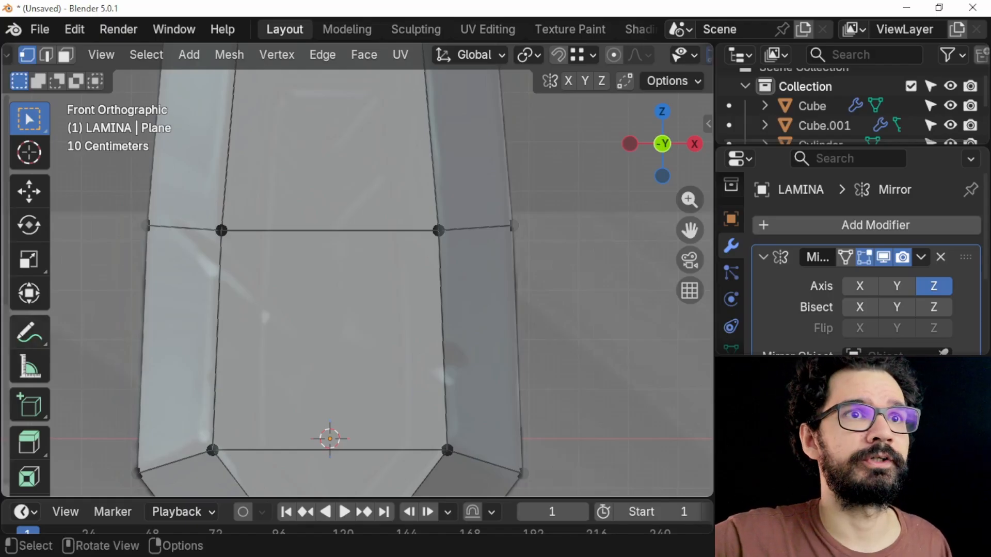
pyautogui.scroll(-5, 29, 379)
pyautogui.click(29, 379)
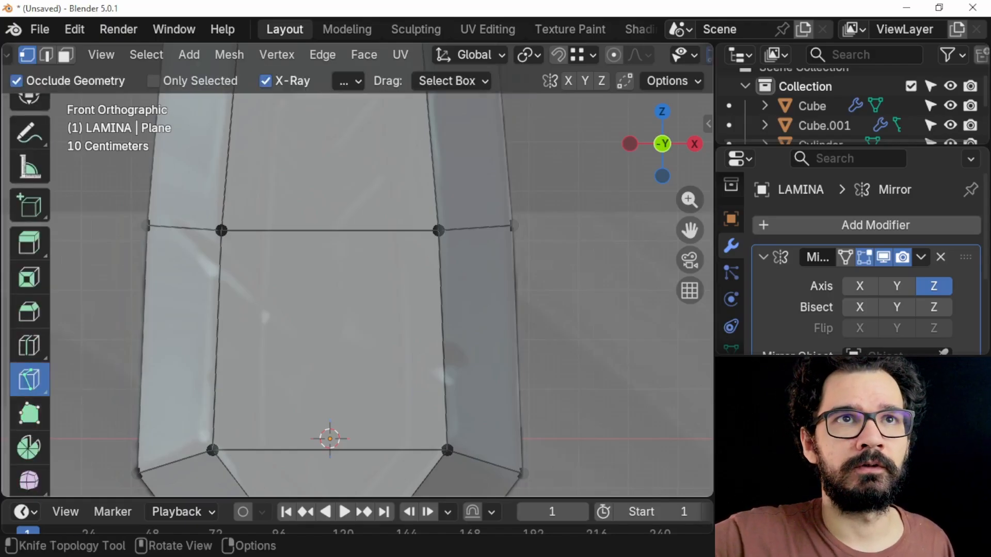
pyautogui.click(147, 226)
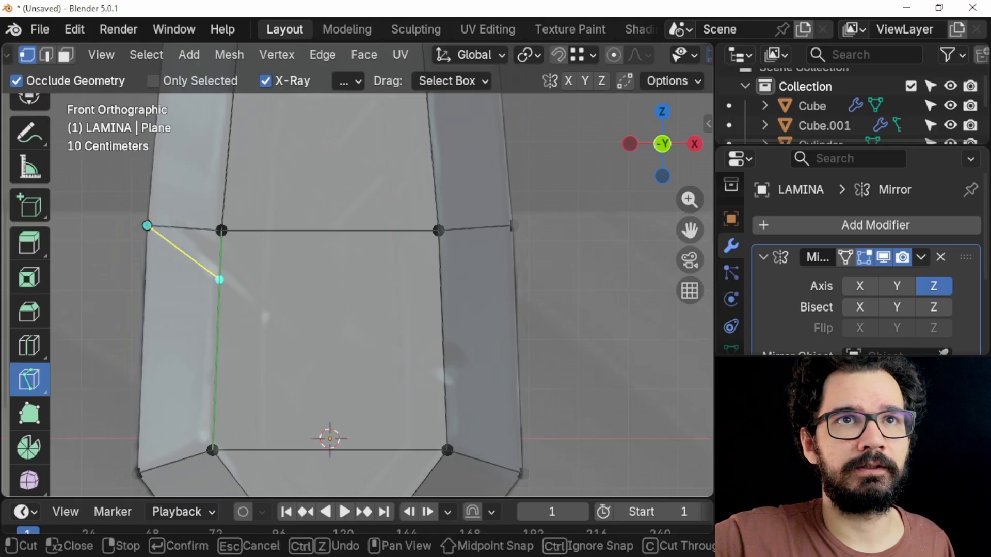
pyautogui.click(219, 279)
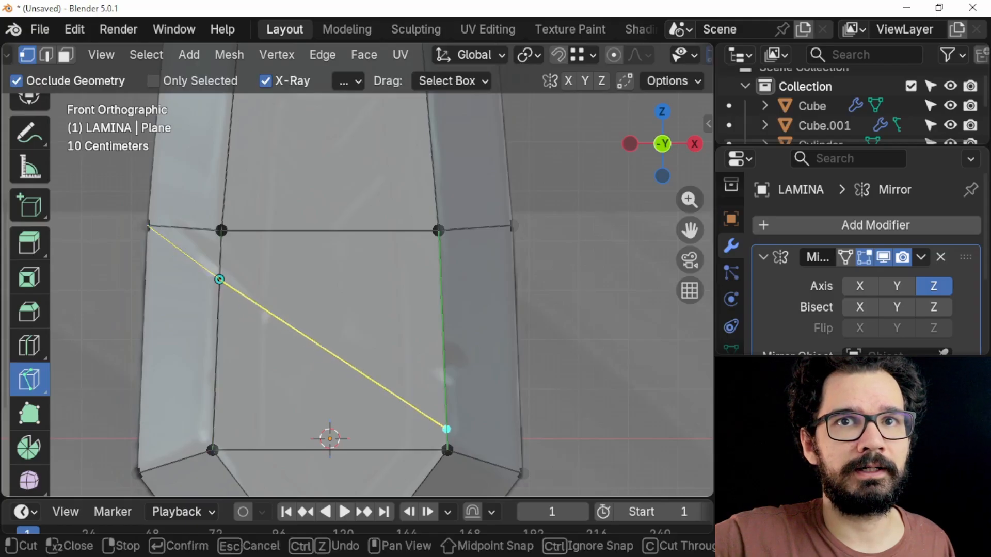
pyautogui.click(448, 450)
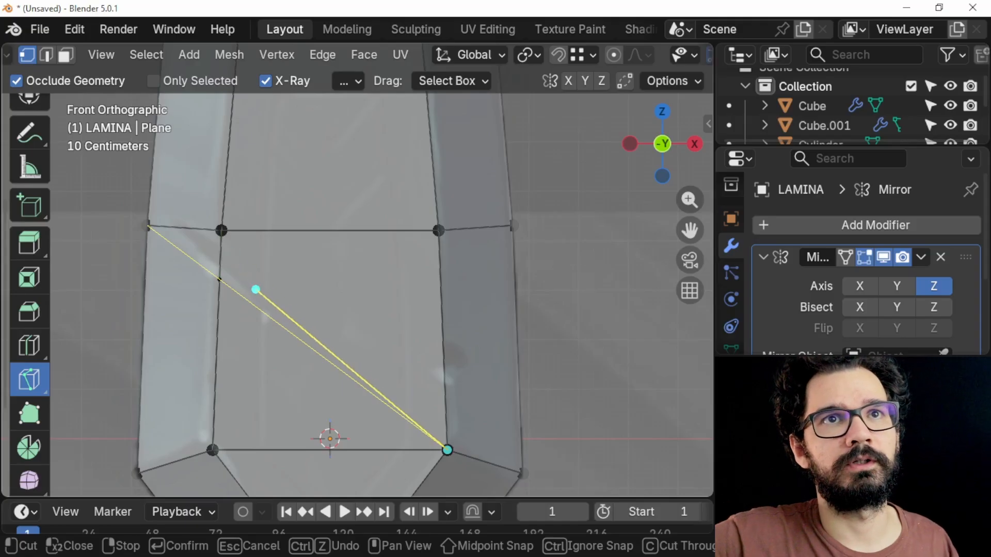
pyautogui.press('Escape')
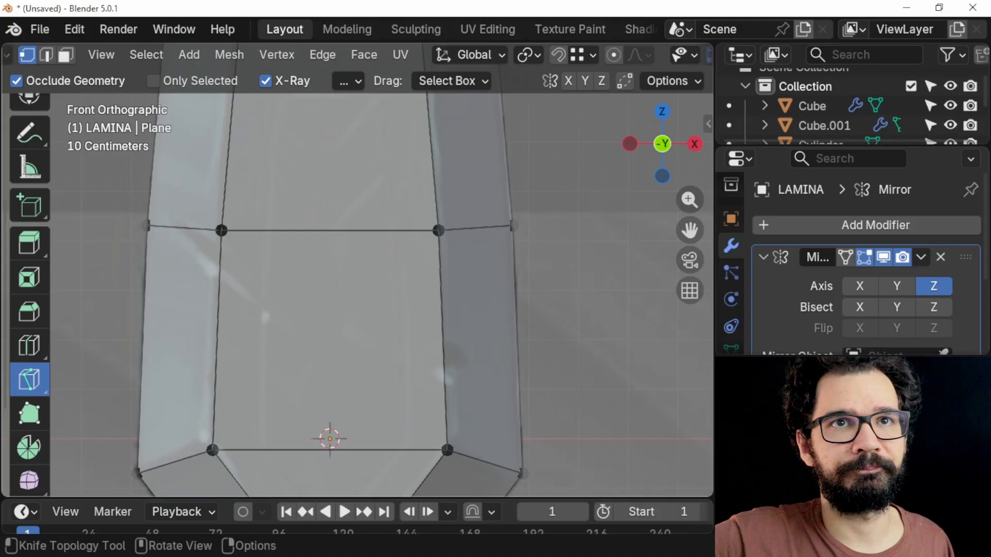
# Knife a narrow sliver across the left facet's inner edge and extend the cut from its tip to the front face's lower-right corner.
pyautogui.click(222, 231)
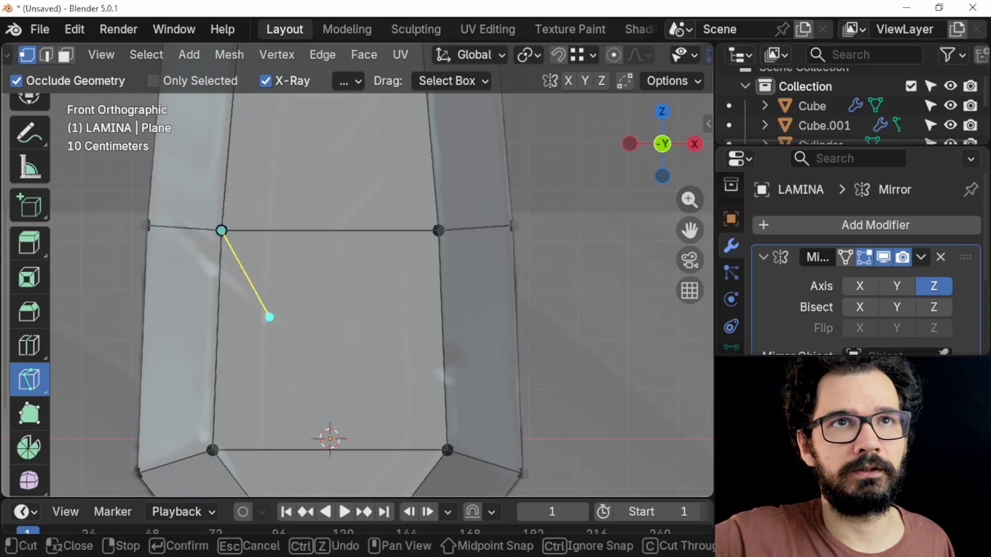
pyautogui.click(270, 317)
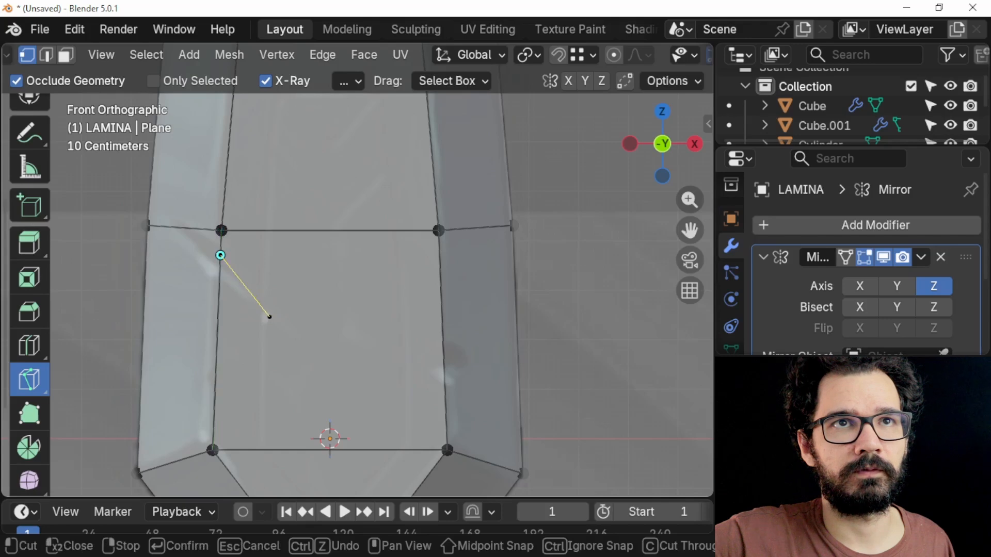
pyautogui.click(178, 227)
pyautogui.click(270, 317)
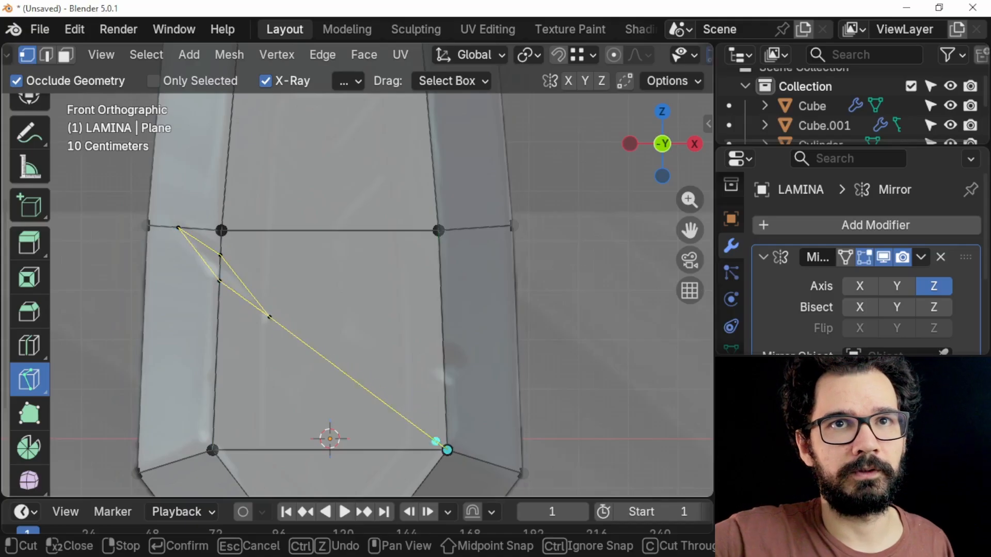
pyautogui.click(447, 450)
pyautogui.press('Return')
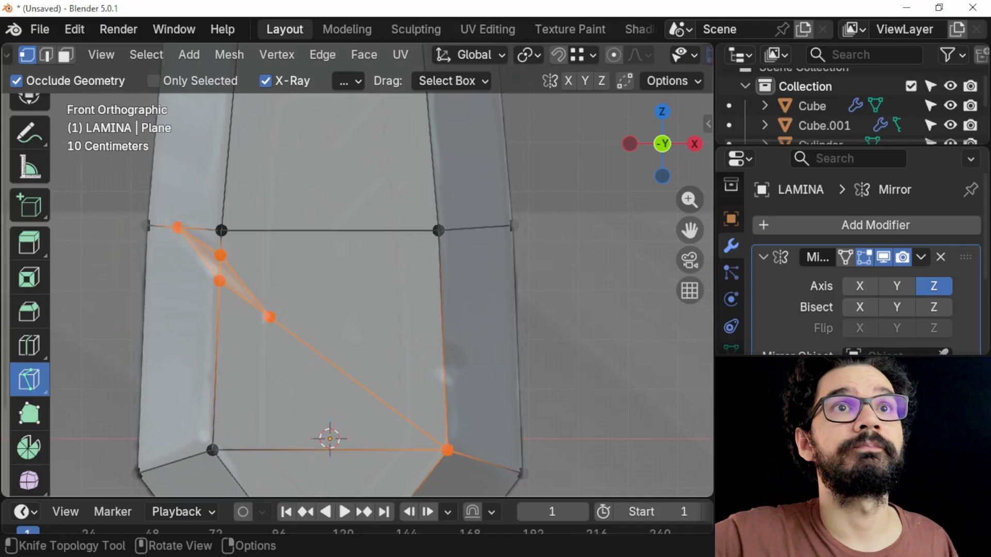
# Merge the sliver's upper-left vertex into the neighbouring vertex on the blade's outer left edge using At Last.
pyautogui.scroll(5, 29, 258)
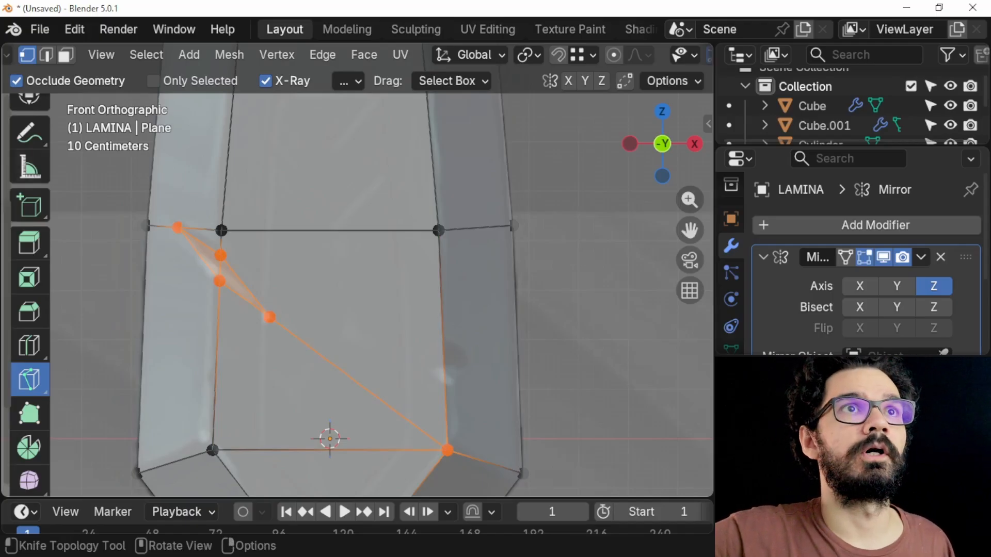
pyautogui.click(29, 119)
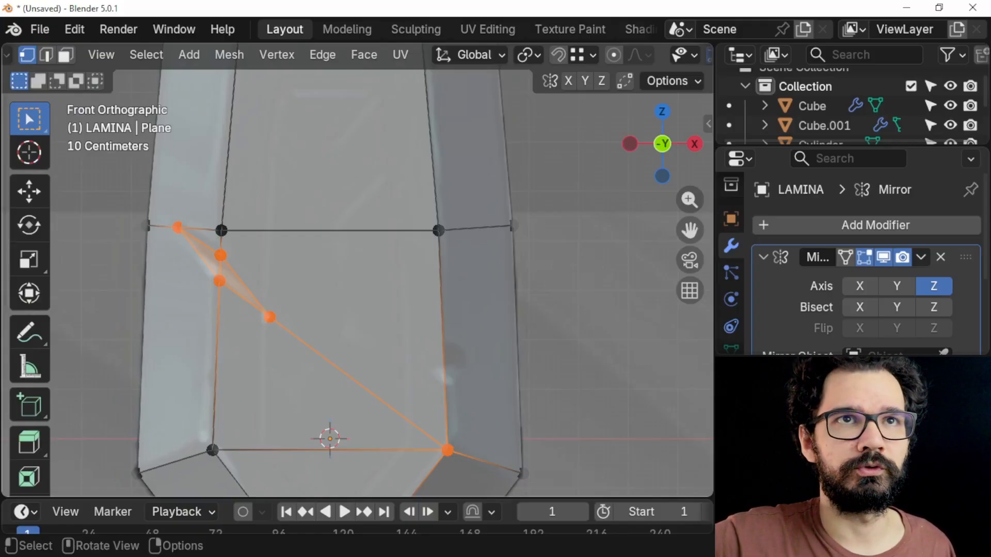
pyautogui.click(178, 228)
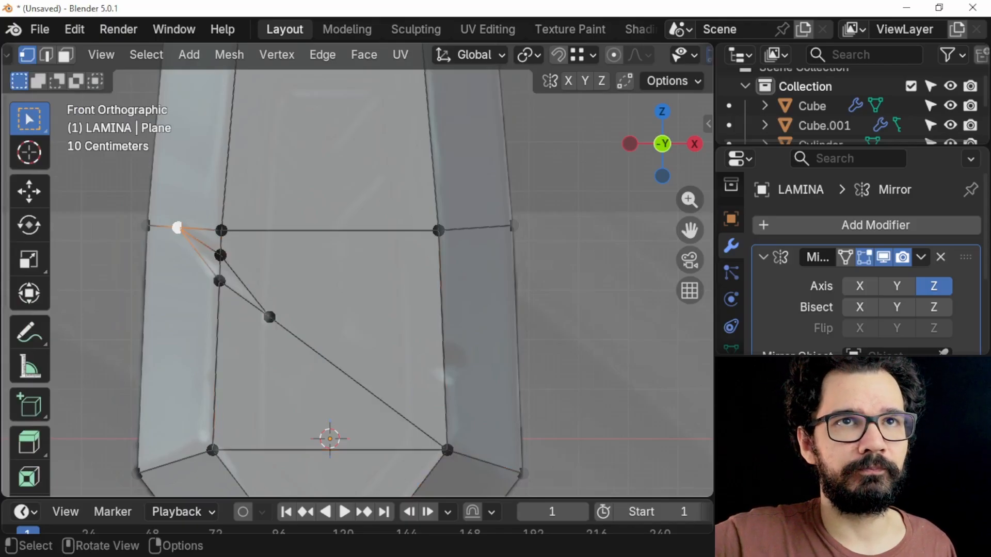
pyautogui.keyDown('shift'); pyautogui.click(146, 226); pyautogui.keyUp('shift')
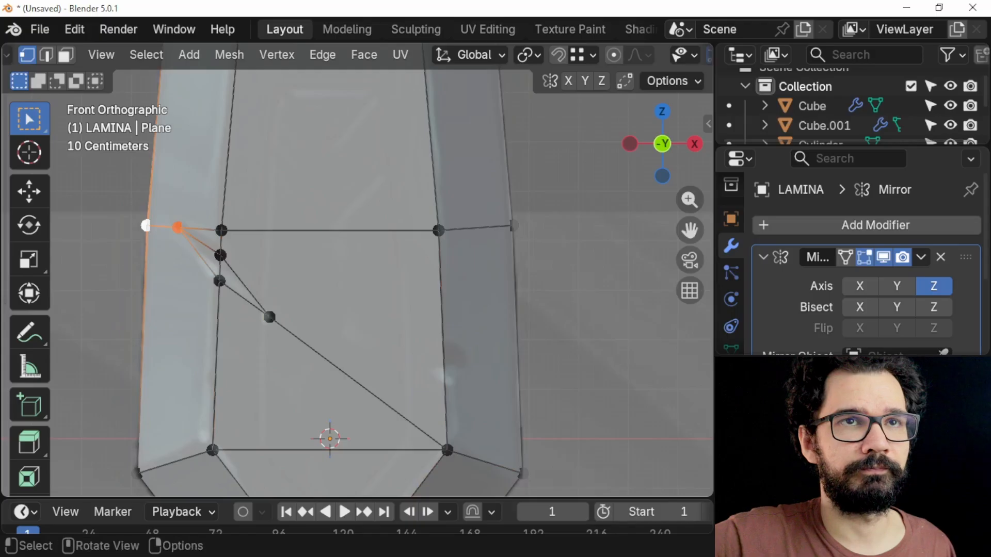
pyautogui.press('m')
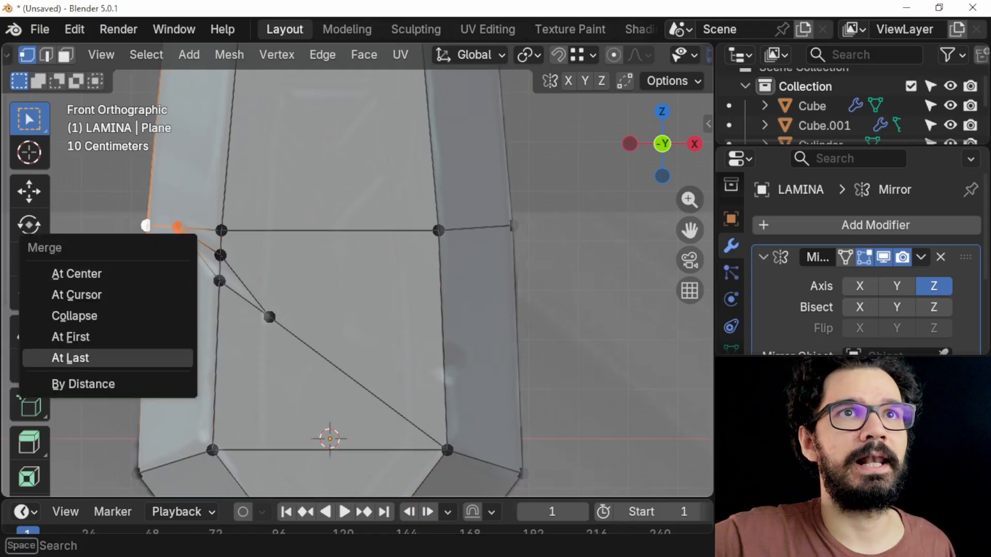
pyautogui.click(161, 358)
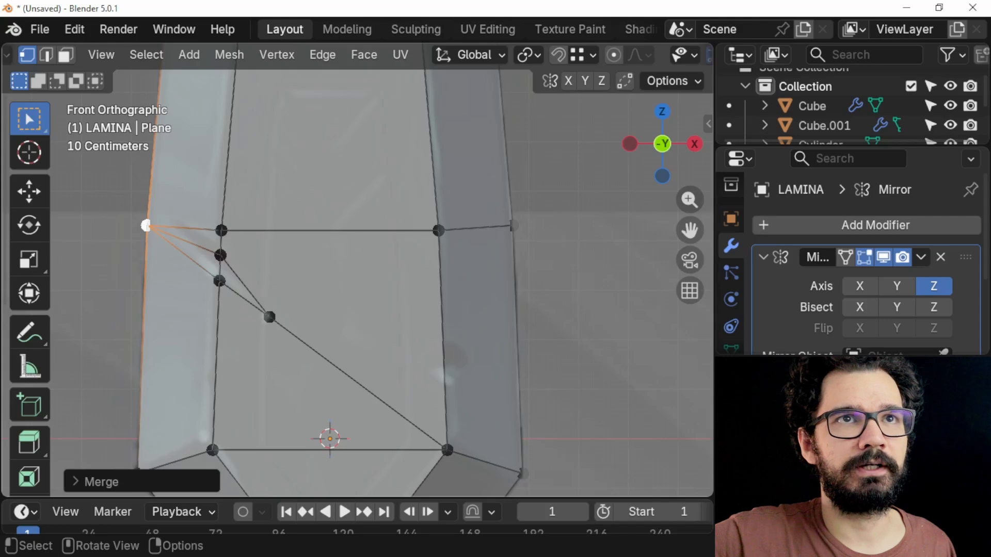
pyautogui.click(146, 225)
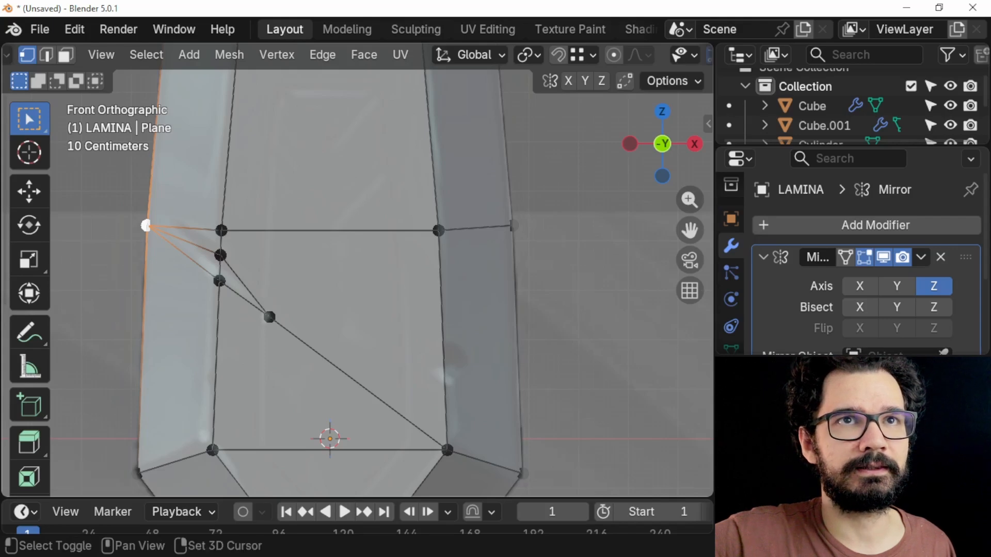
# Try subdividing the short edge between the sliver's two vertices on the front face's left edge.
pyautogui.scroll(2, 145, 226)
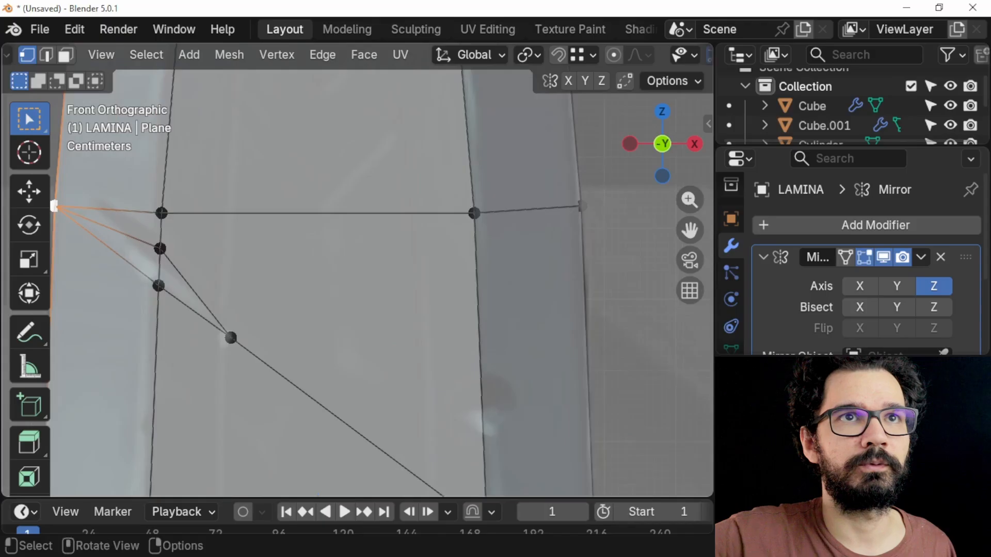
pyautogui.scroll(-2, 357, 283)
pyautogui.scroll(1, 357, 283)
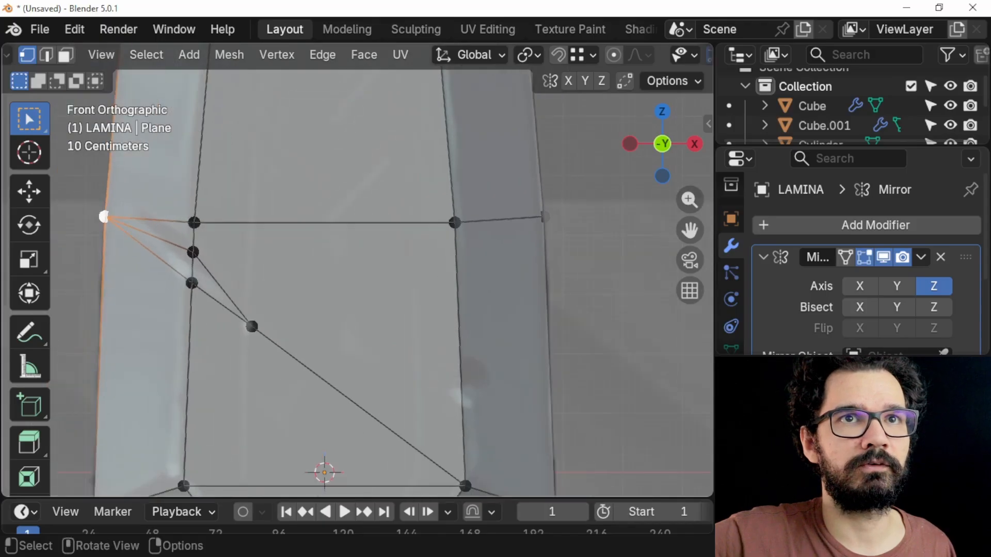
pyautogui.keyDown('shift'); pyautogui.click(252, 327); pyautogui.keyUp('shift')
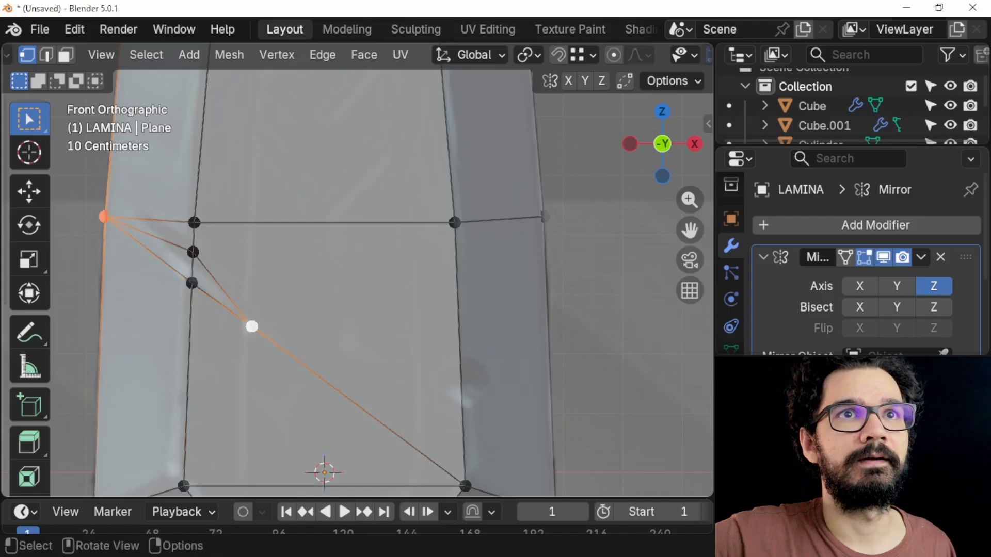
pyautogui.click(193, 253)
pyautogui.keyDown('shift'); pyautogui.click(192, 283); pyautogui.keyUp('shift')
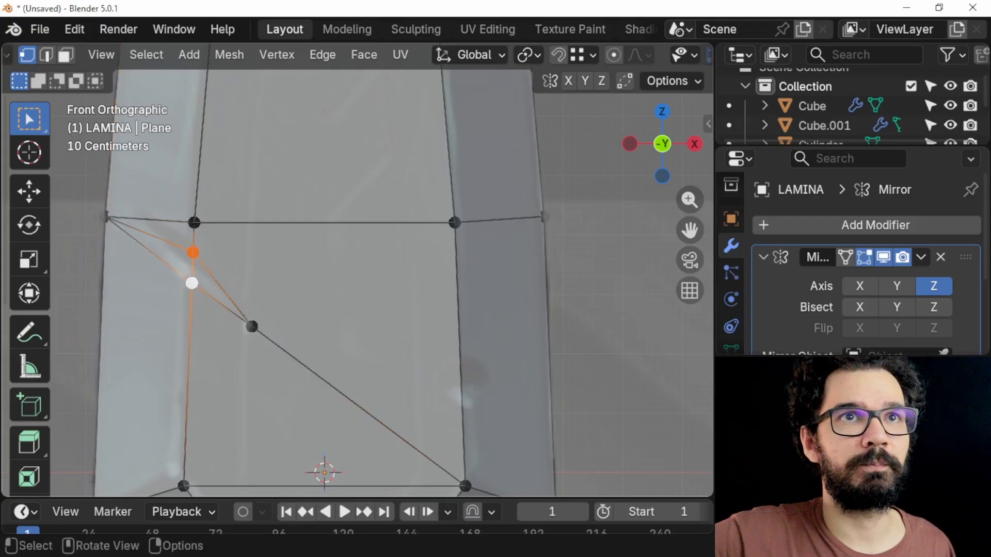
pyautogui.hotkey('ctrl', 'v')
pyautogui.click(83, 104)
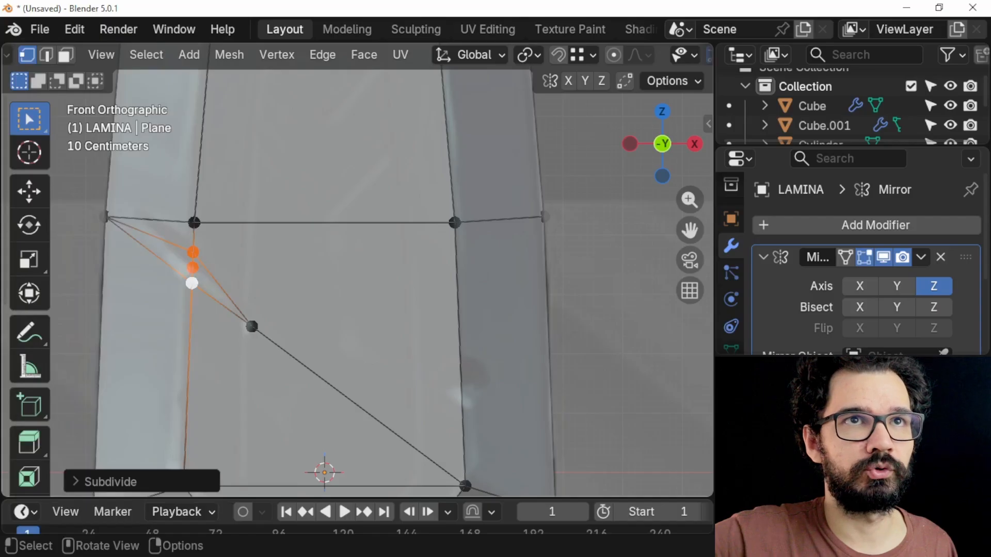
# Undo the subdivision and the earlier merge of the sliver's upper-left vertex into the outer edge.
pyautogui.hotkey('ctrl', 'z')
pyautogui.hotkey('ctrl', 'z')
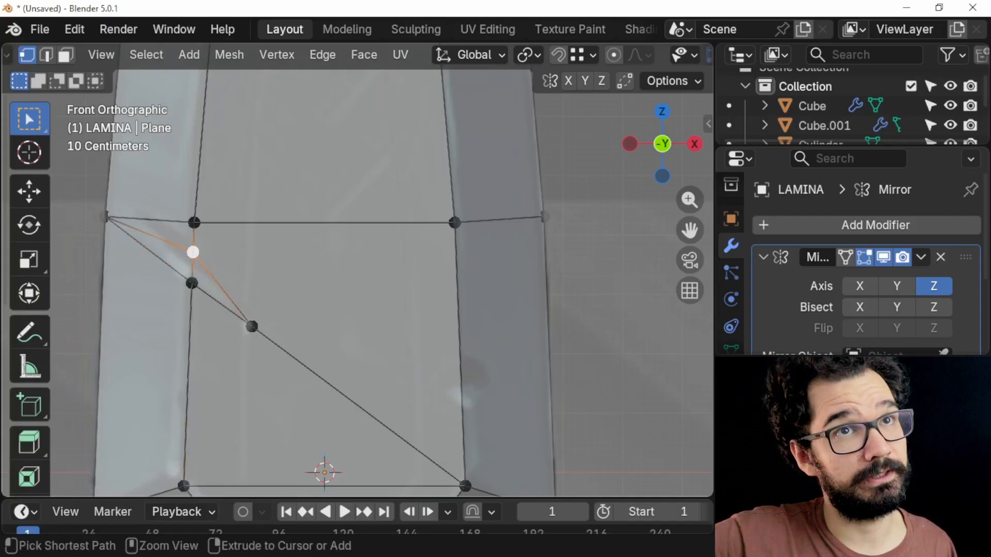
pyautogui.hotkey('ctrl', 'z')
pyautogui.hotkey('ctrl', 'z')
pyautogui.hotkey('ctrl', 'z')
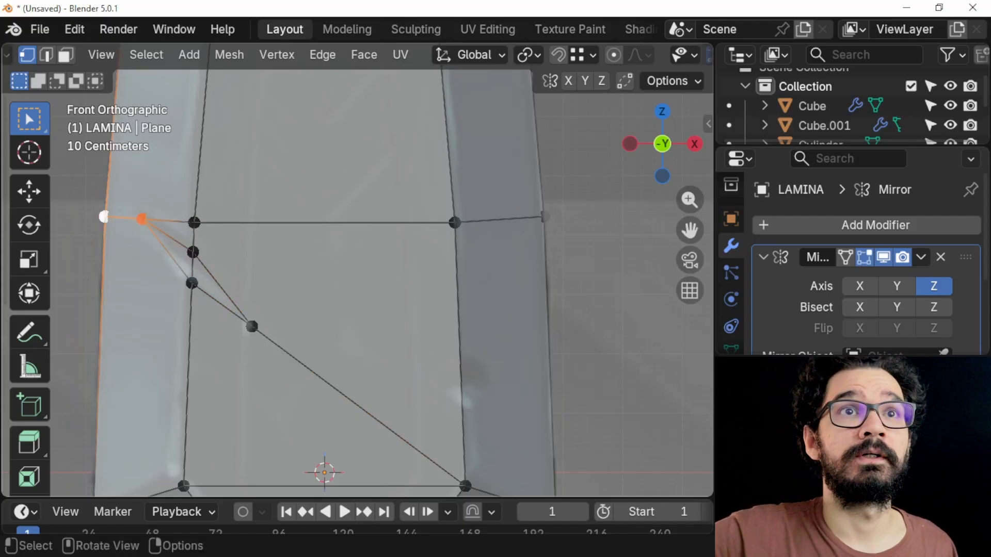
# Add an edge from the sliver's upper-left tip up to the left outer-edge vertex of the next horizontal loop.
pyautogui.scroll(2, 358, 271)
pyautogui.keyDown('shift'); pyautogui.moveTo(258, 248); pyautogui.dragTo(391, 301, button='middle'); pyautogui.keyUp('shift')
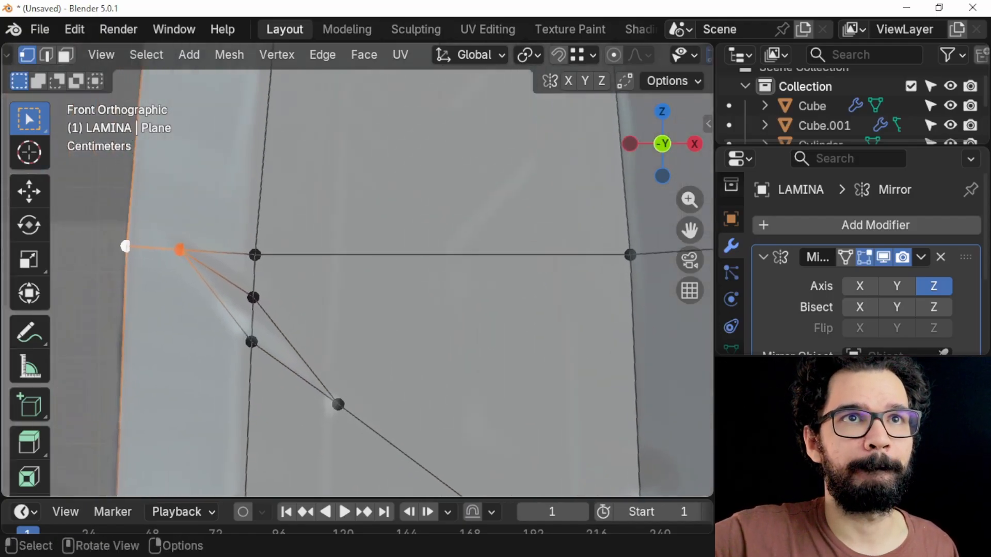
pyautogui.scroll(-2, 358, 270)
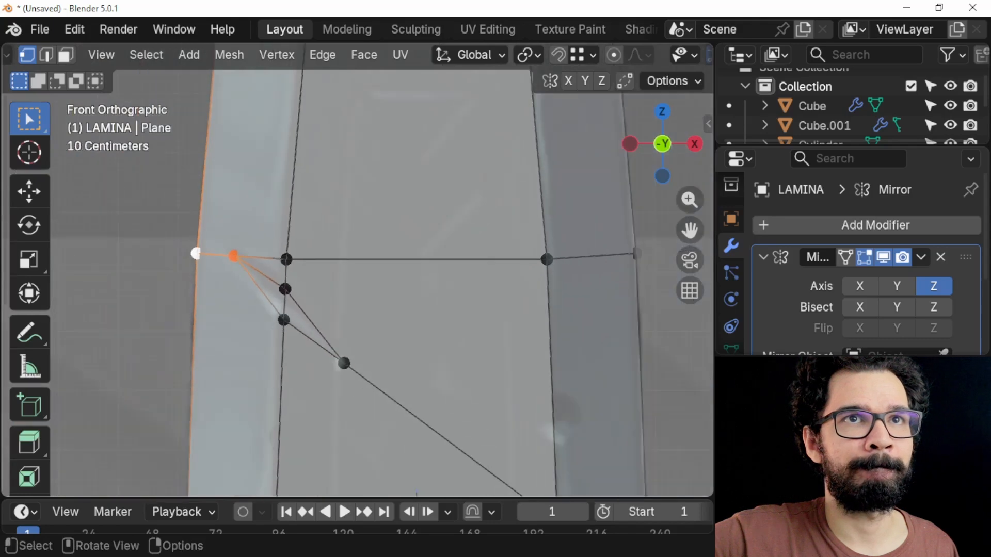
pyautogui.scroll(-1, 358, 270)
pyautogui.scroll(2, 358, 270)
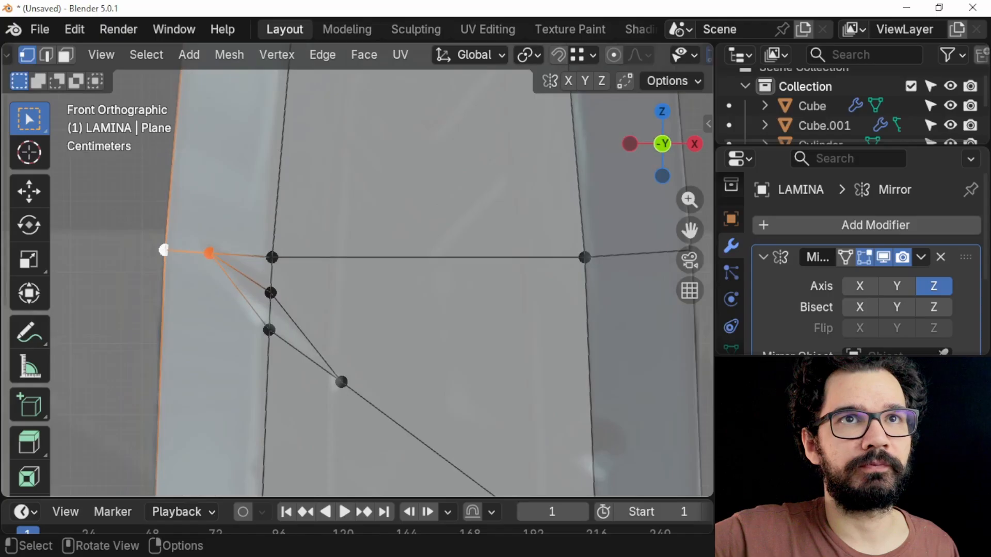
pyautogui.scroll(-1, 358, 271)
pyautogui.keyDown('shift'); pyautogui.moveTo(358, 248); pyautogui.dragTo(357, 331, button='middle'); pyautogui.keyUp('shift')
pyautogui.scroll(-3, 358, 271)
pyautogui.keyDown('shift'); pyautogui.moveTo(358, 271); pyautogui.dragTo(337, 303, button='middle'); pyautogui.keyUp('shift')
pyautogui.click(265, 344)
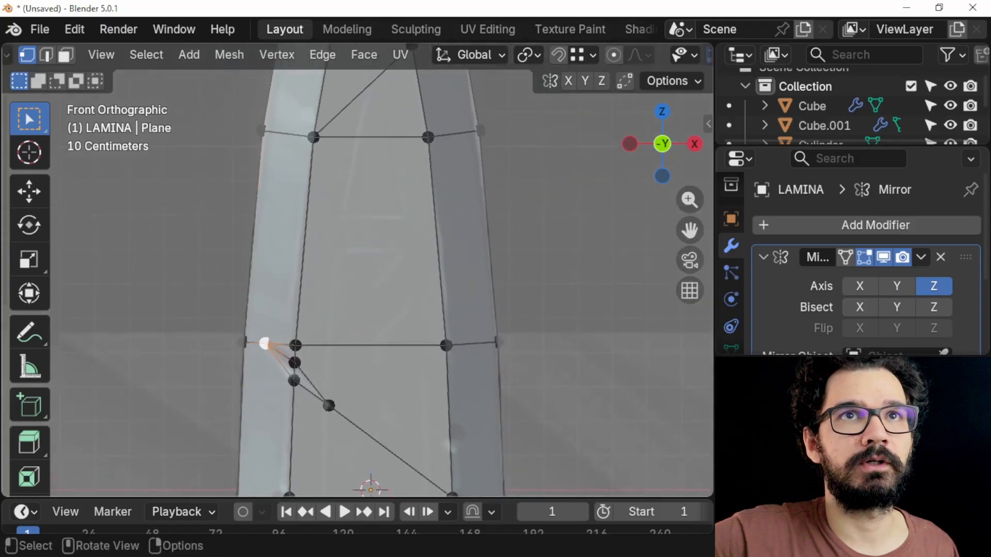
pyautogui.keyDown('shift'); pyautogui.click(261, 130); pyautogui.keyUp('shift')
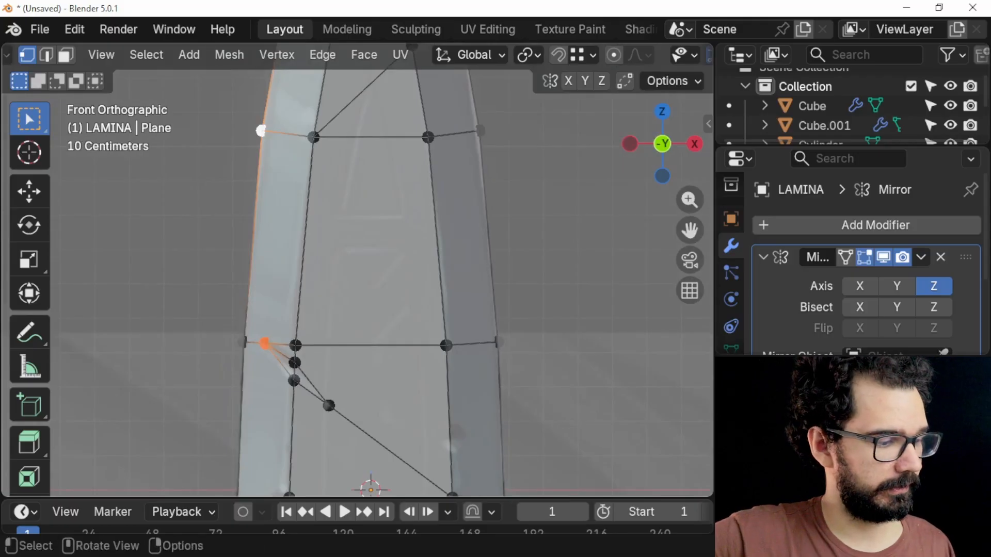
pyautogui.press('f')
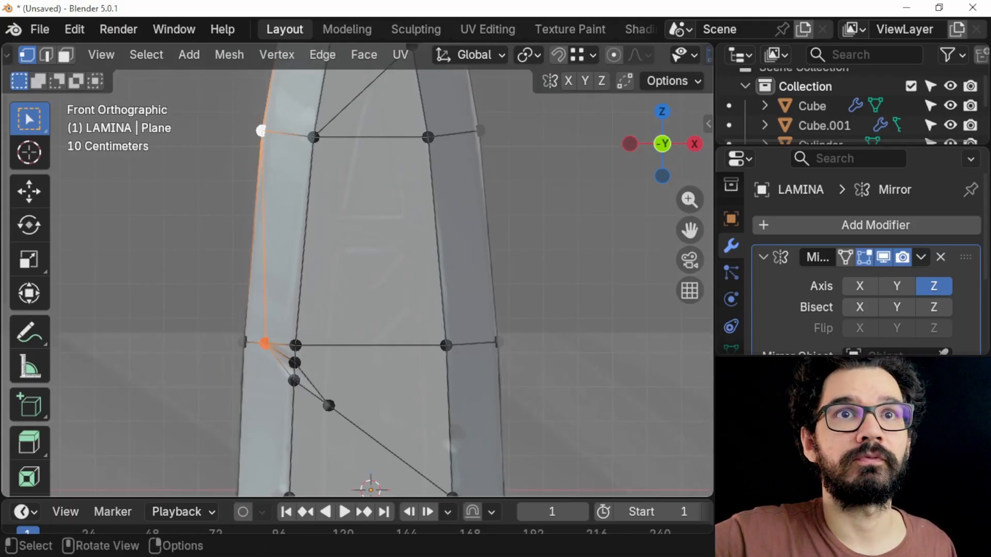
pyautogui.hotkey('alt', 'a')
# Subdivide the short edge between the sliver's two vertices on the front face's left edge.
pyautogui.keyDown('shift'); pyautogui.moveTo(362, 309); pyautogui.dragTo(350, 243, button='middle'); pyautogui.keyUp('shift')
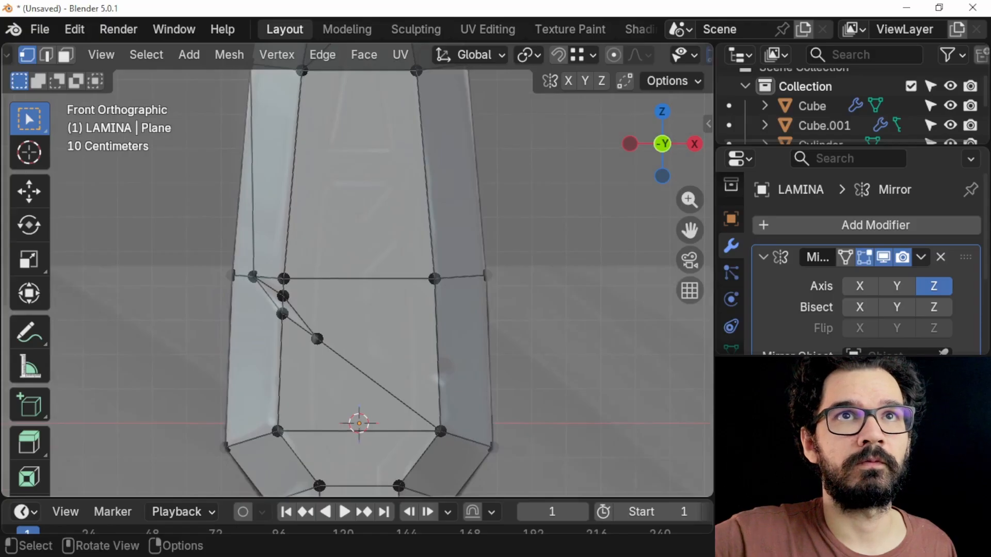
pyautogui.scroll(3, 349, 323)
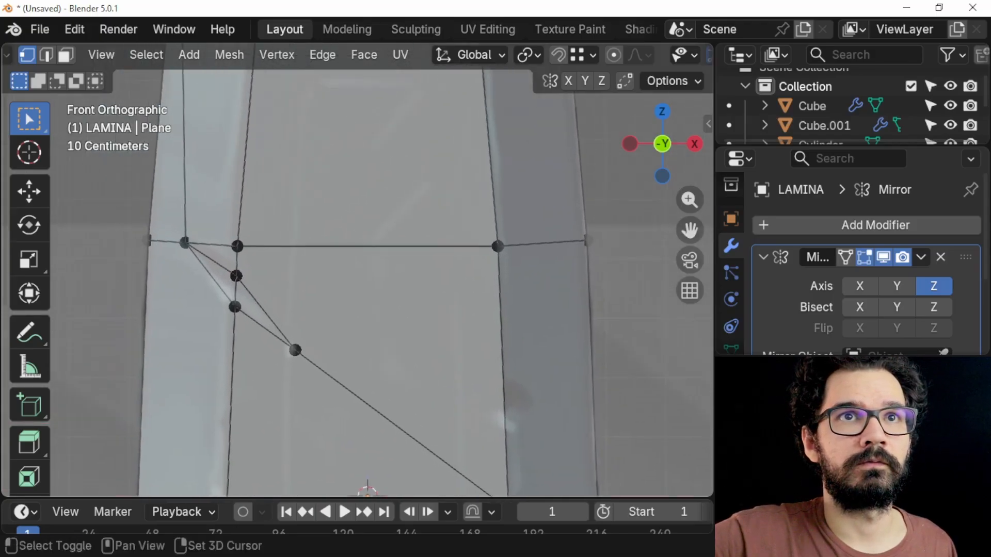
pyautogui.scroll(2, 357, 271)
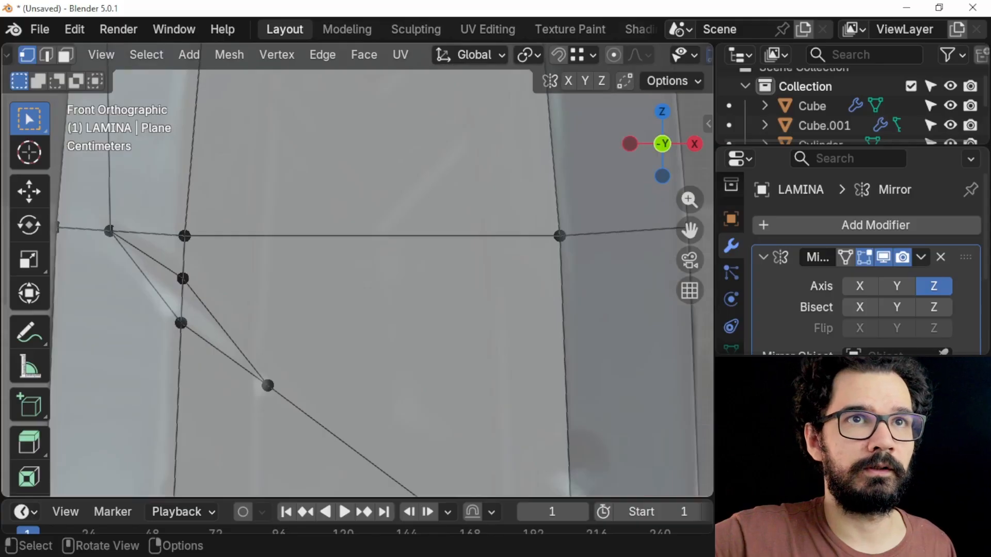
pyautogui.click(183, 279)
pyautogui.keyDown('shift'); pyautogui.click(180, 323); pyautogui.keyUp('shift')
pyautogui.rightClick(181, 323)
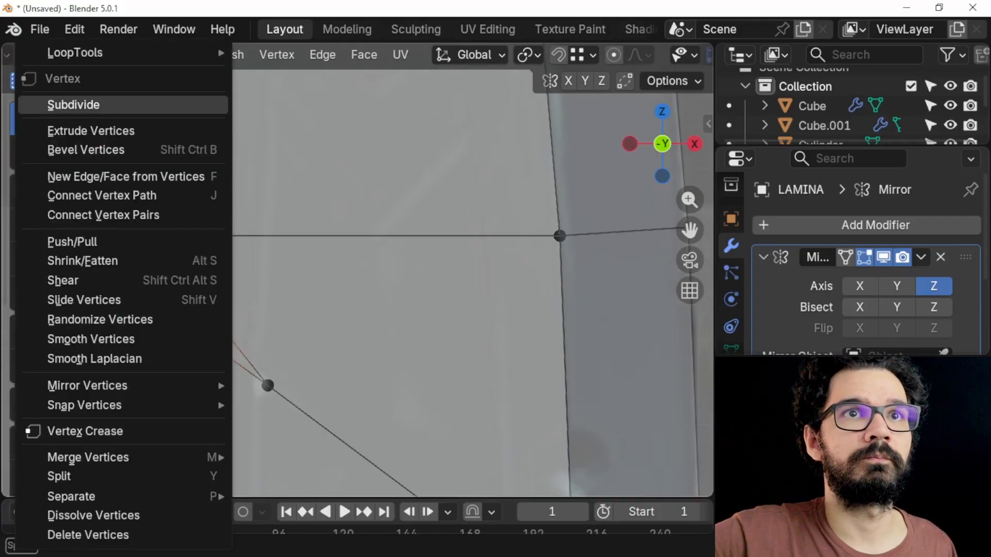
pyautogui.click(73, 105)
# Connect the sliver's new midpoint vertex to its upper-left tip and to its lower-right tip.
pyautogui.click(182, 301)
pyautogui.keyDown('shift'); pyautogui.click(108, 231); pyautogui.keyUp('shift')
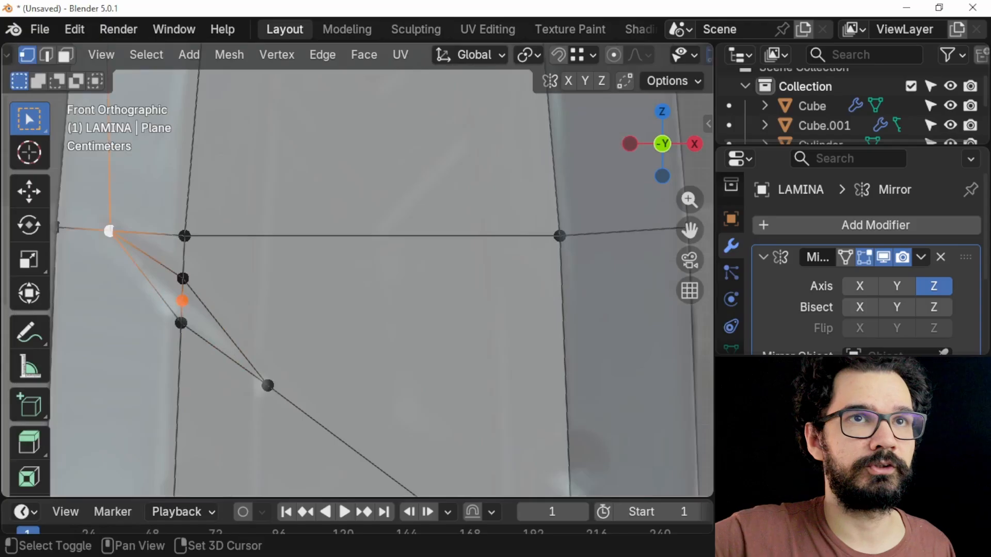
pyautogui.click(183, 301)
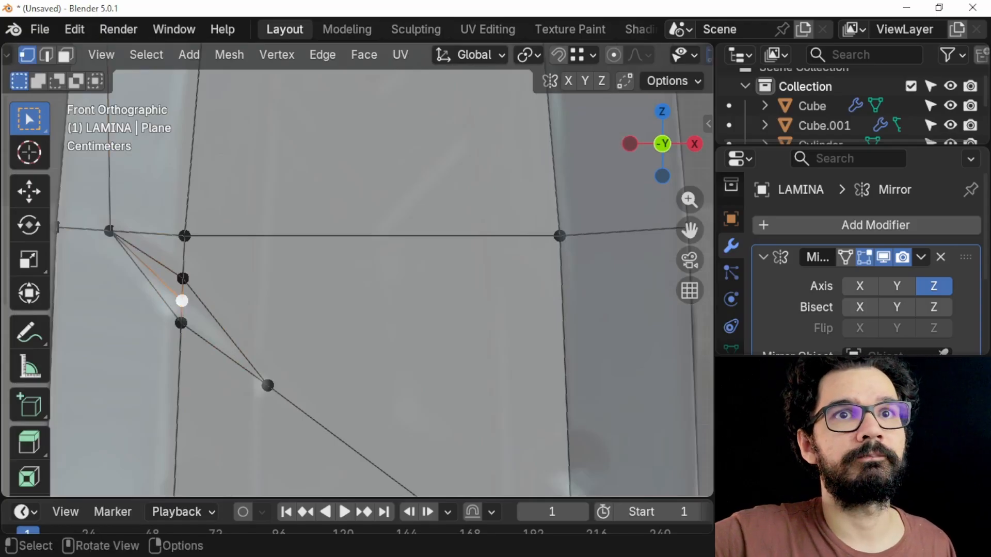
pyautogui.keyDown('shift'); pyautogui.click(267, 386); pyautogui.keyUp('shift')
pyautogui.press('j')
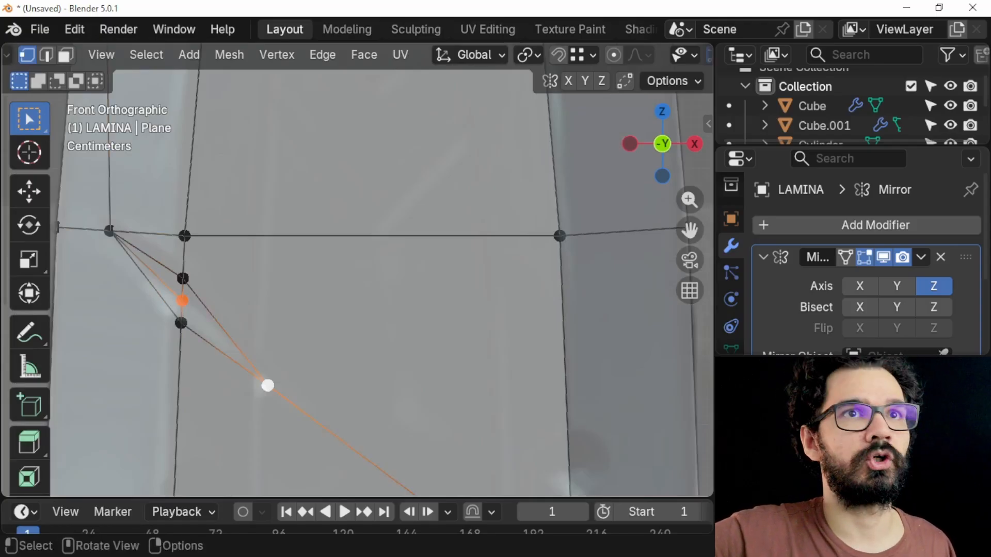
# Push the sliver's midpoint vertex about 0.02 m inward along Y and check the chip in Object Mode from the front.
pyautogui.click(182, 301)
pyautogui.moveTo(182, 301); pyautogui.dragTo(379, 264, button='middle')
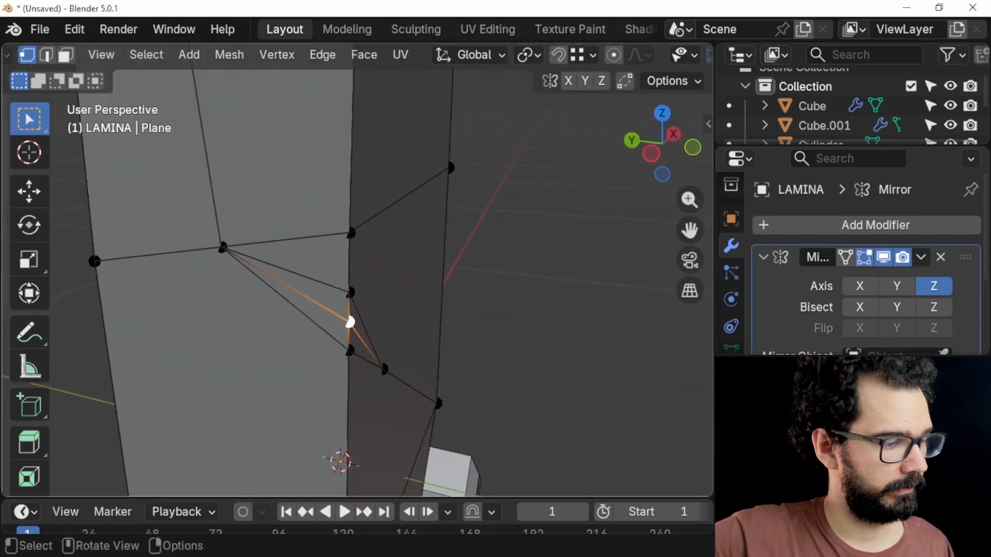
pyautogui.press('g')
pyautogui.press('y')
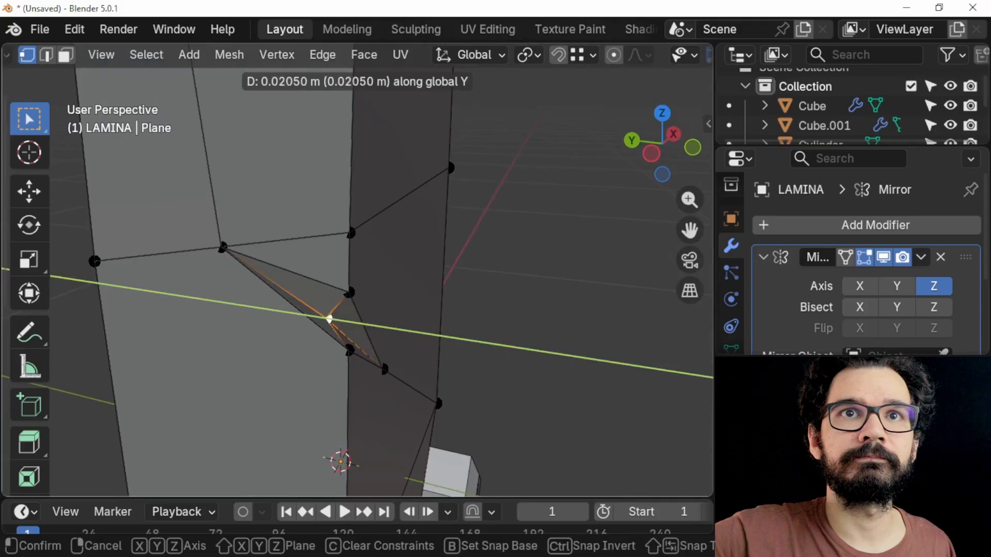
pyautogui.click(338, 269)
pyautogui.press('Tab')
pyautogui.scroll(-3, 338, 268)
pyautogui.moveTo(338, 269); pyautogui.dragTo(165, 255, button='middle')
pyautogui.press('KP_1')
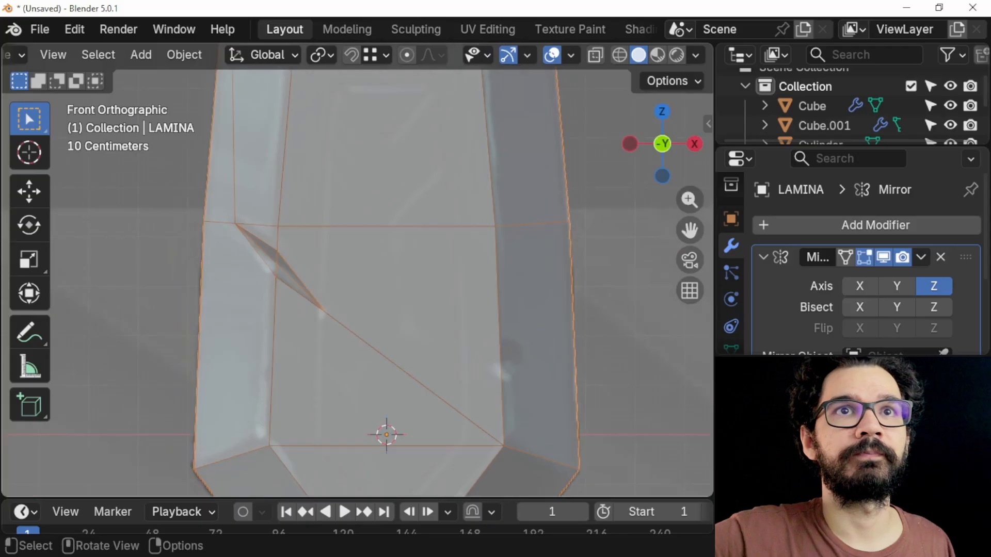
# Connect the chip's upper-left tip to the front face's lower-left corner vertex above the blade base.
pyautogui.press('Tab')
pyautogui.scroll(2, 276, 263)
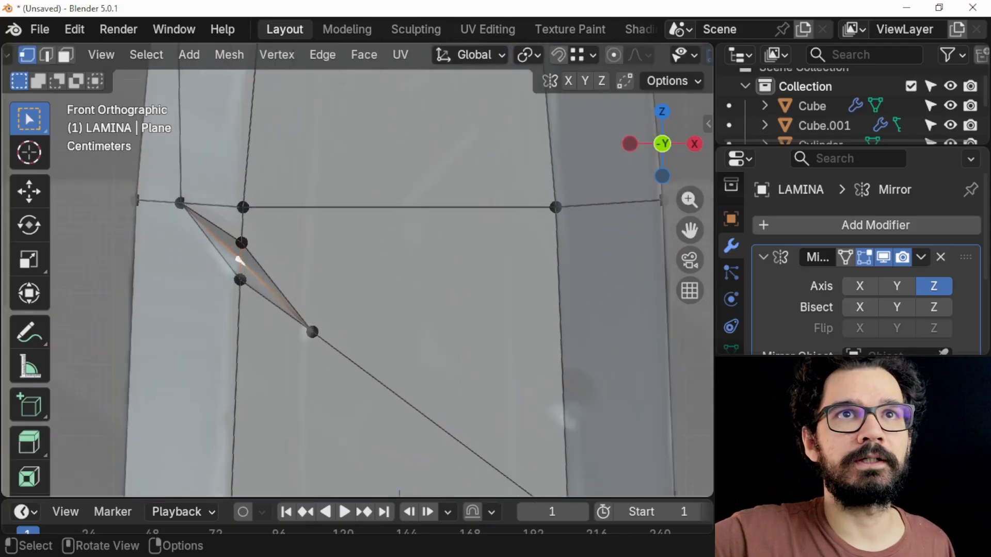
pyautogui.scroll(-2, 392, 465)
pyautogui.keyDown('shift'); pyautogui.moveTo(392, 465); pyautogui.dragTo(405, 537, button='middle'); pyautogui.keyUp('shift')
pyautogui.scroll(-4, 358, 270)
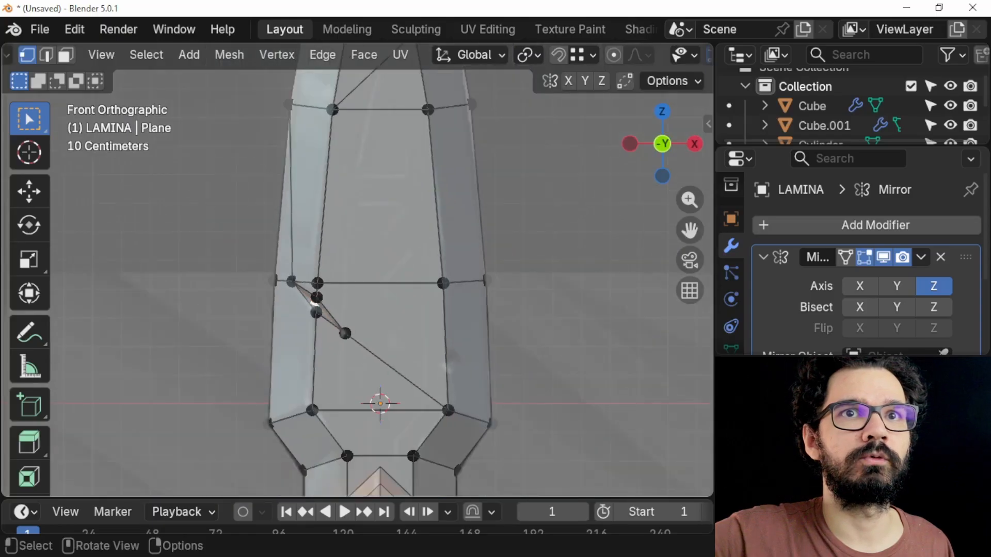
pyautogui.keyDown('shift'); pyautogui.moveTo(358, 270); pyautogui.dragTo(323, 220, button='middle'); pyautogui.keyUp('shift')
pyautogui.scroll(2, 323, 220)
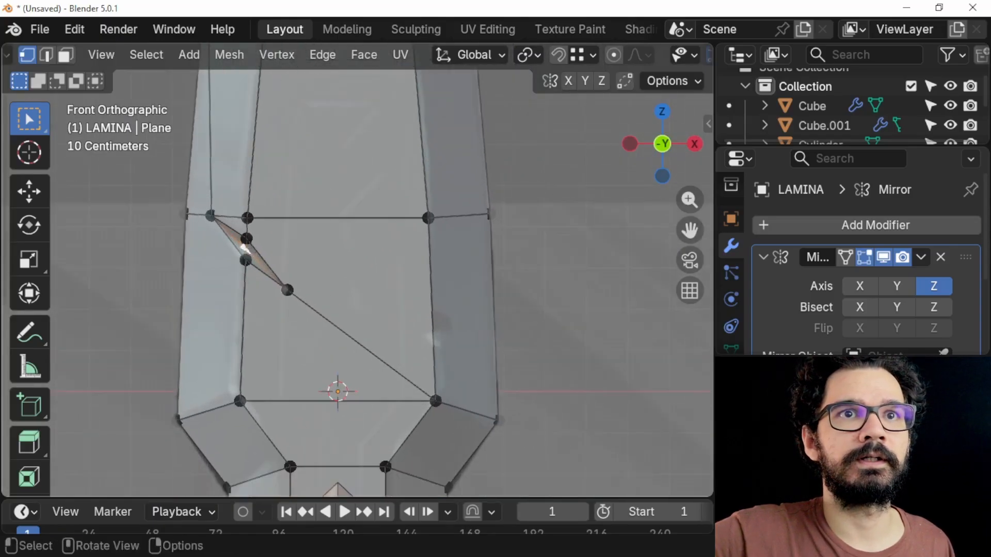
pyautogui.scroll(-1, 358, 270)
pyautogui.moveTo(357, 270)
pyautogui.keyDown('shift'); pyautogui.mouseDown(button='middle')
pyautogui.moveTo(338, 239)
pyautogui.moveTo(346, 270)
pyautogui.mouseUp(button='middle'); pyautogui.keyUp('shift')
pyautogui.click(223, 225)
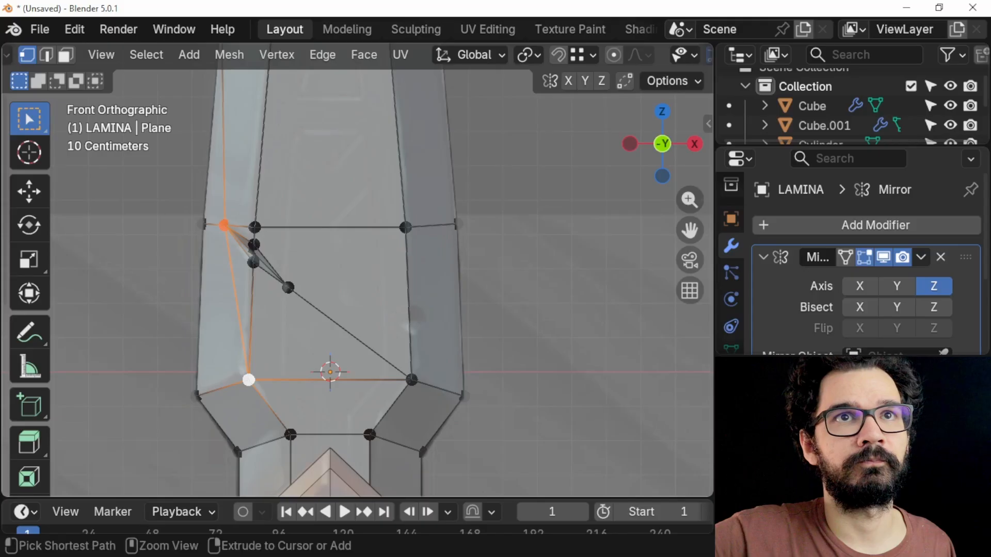
# Dissolve the edge running from the chip's upper-left tip up to the left outer-edge vertex of the next loop.
pyautogui.press('Tab')
pyautogui.moveTo(331, 279); pyautogui.dragTo(391, 355, button='middle')
pyautogui.press('Tab')
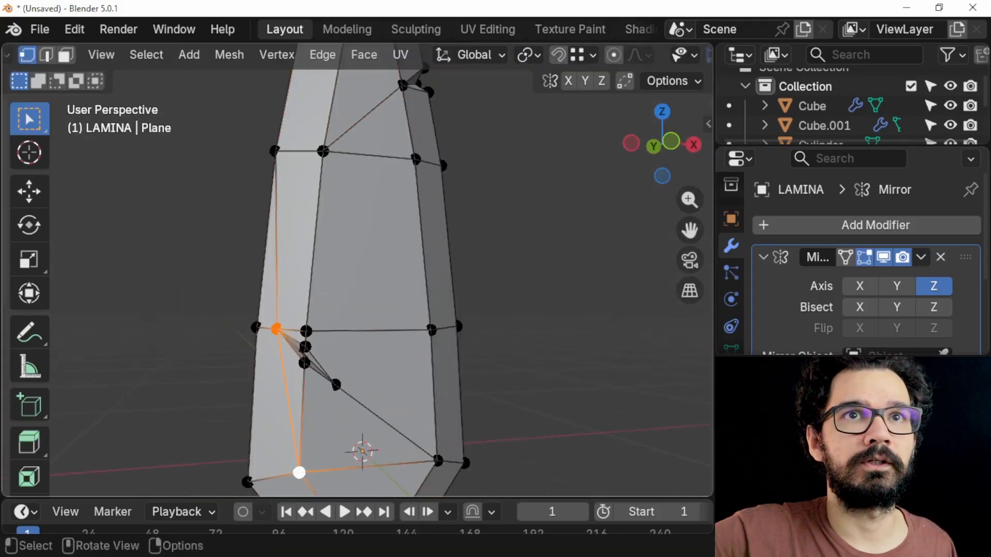
pyautogui.press('2')
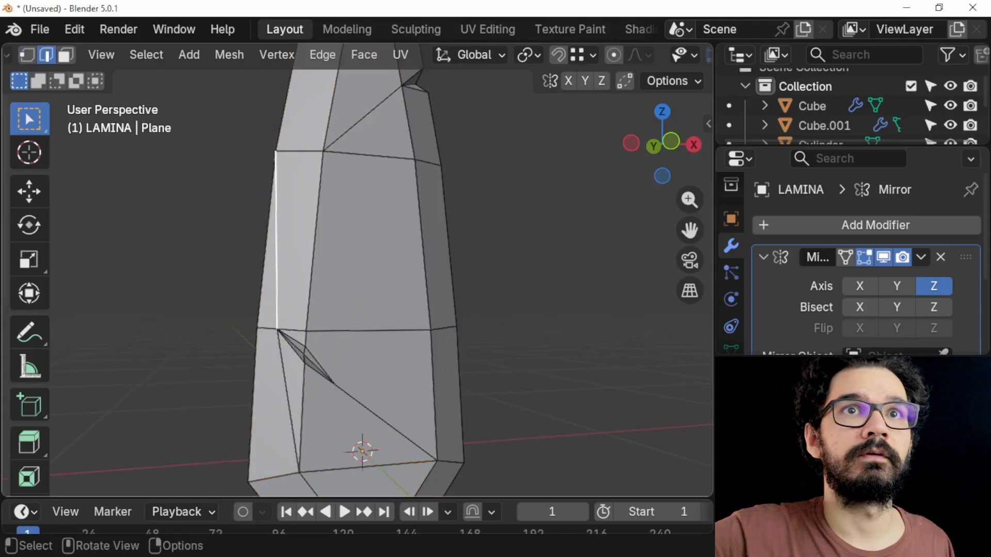
pyautogui.press('x')
pyautogui.click(210, 363)
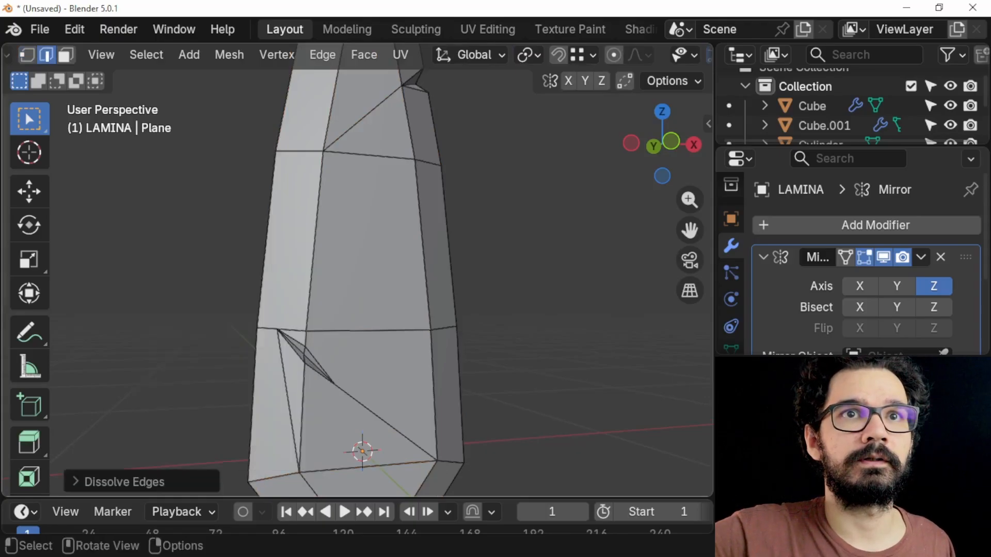
# Connect the chip's upper-left tip to the next loop's vertex on the front face's left edge and inspect the result.
pyautogui.press('1')
pyautogui.click(277, 329)
pyautogui.keyDown('shift'); pyautogui.click(323, 151); pyautogui.keyUp('shift')
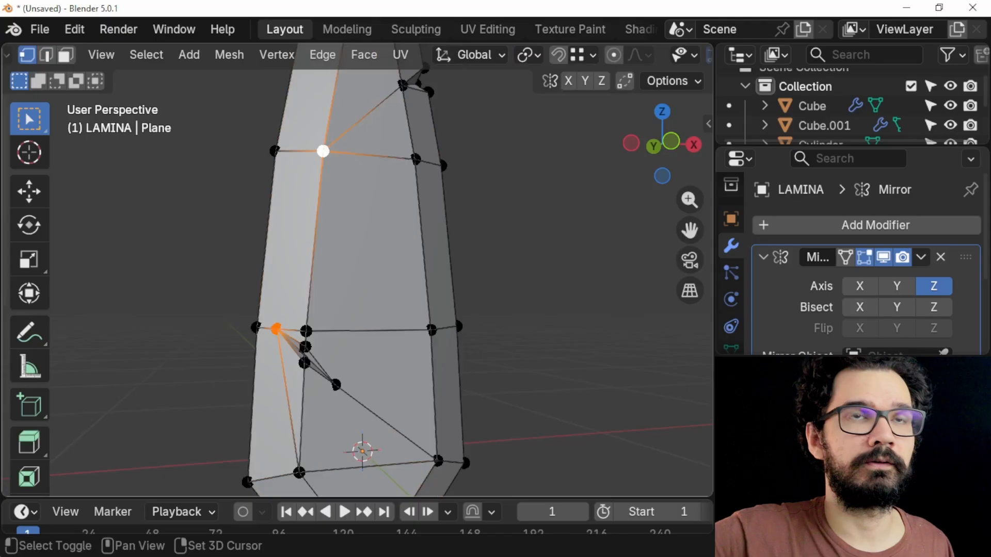
pyautogui.press('j')
pyautogui.press('Tab')
pyautogui.scroll(-1, 356, 270)
pyautogui.moveTo(357, 270); pyautogui.dragTo(311, 185, button='middle')
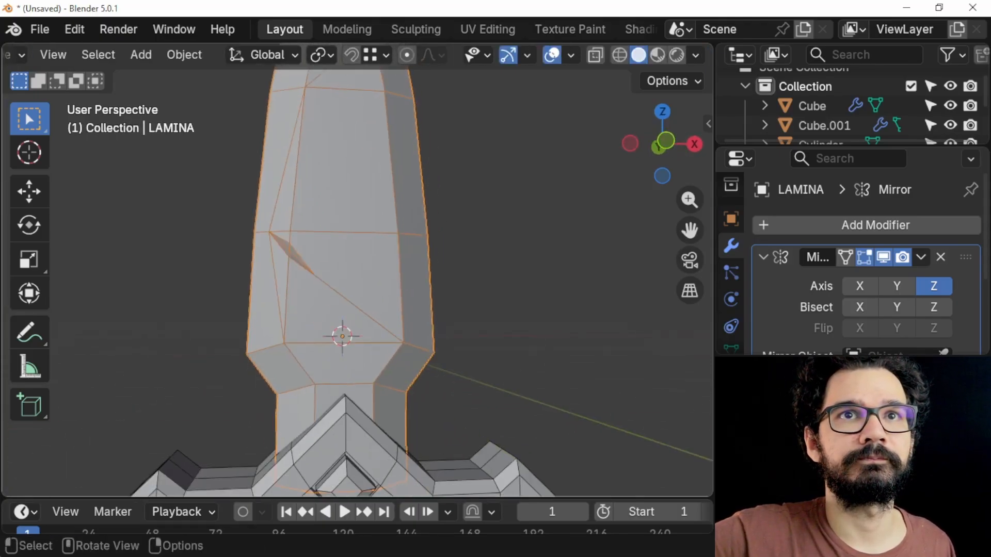
# Try connecting the front face's lower-left corner vertex to the chip's lower-right tip.
pyautogui.press('Tab')
pyautogui.scroll(2, 356, 270)
pyautogui.keyDown('shift'); pyautogui.moveTo(310, 279); pyautogui.dragTo(315, 248, button='middle'); pyautogui.keyUp('shift')
pyautogui.click(252, 345)
pyautogui.keyDown('shift'); pyautogui.click(298, 244); pyautogui.keyUp('shift')
pyautogui.press('j')
pyautogui.press('Tab')
pyautogui.moveTo(309, 253)
pyautogui.mouseDown(button='middle')
pyautogui.moveTo(297, 284)
pyautogui.moveTo(293, 259)
pyautogui.moveTo(320, 237)
pyautogui.moveTo(304, 258)
pyautogui.mouseUp(button='middle')
pyautogui.press('Tab')
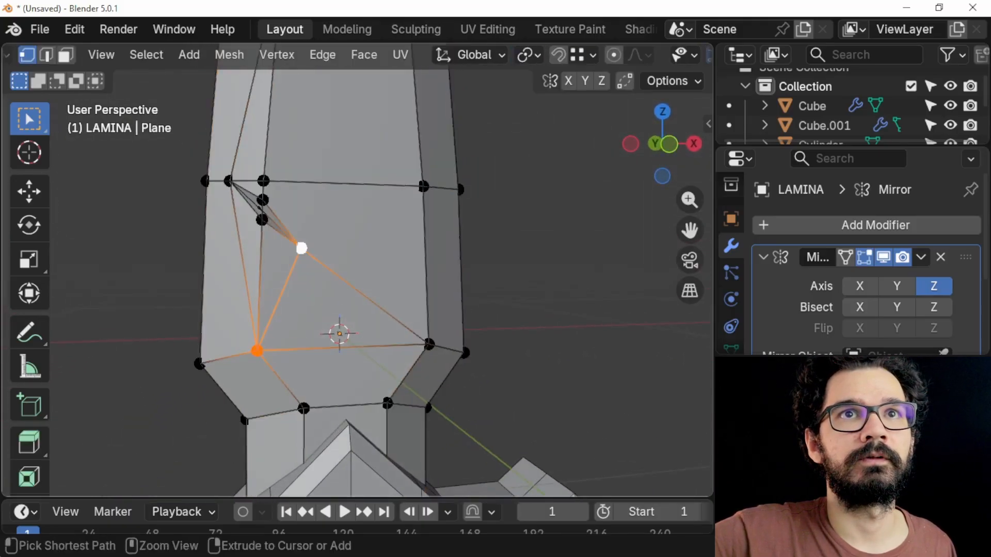
# Connect the chip's lower-right tip to the vertex on the front face's right edge at the loop just above the chip.
pyautogui.click(301, 249)
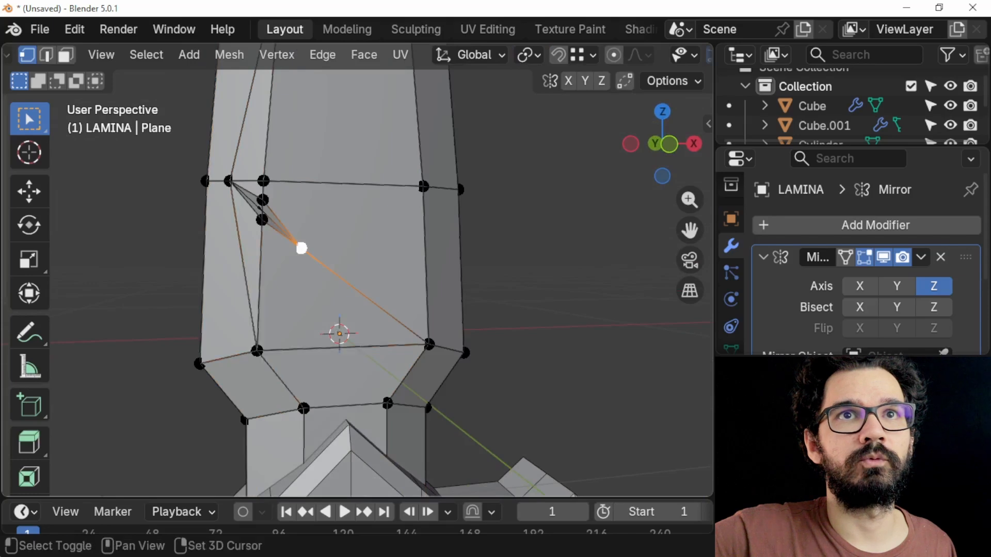
pyautogui.keyDown('shift'); pyautogui.click(423, 186); pyautogui.keyUp('shift')
pyautogui.press('j')
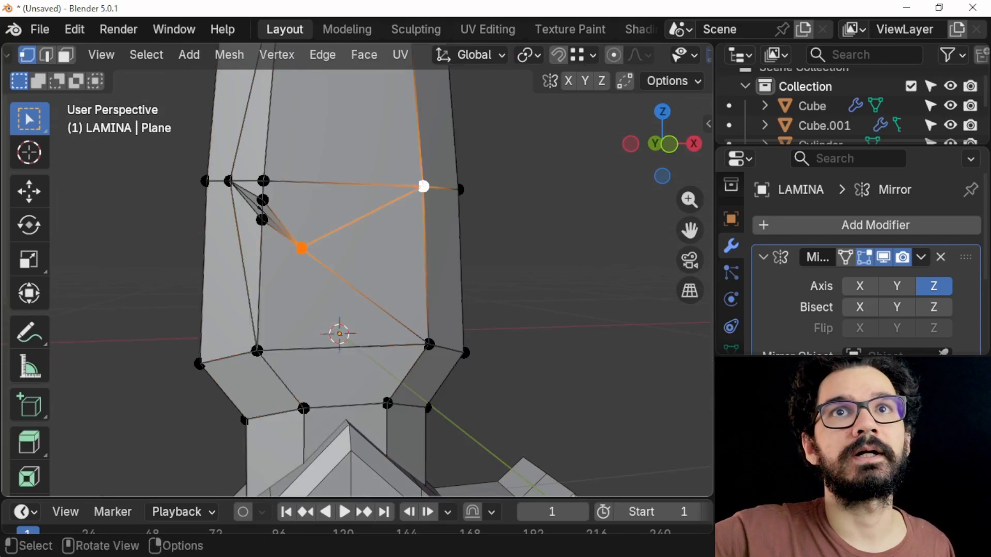
# Inspect the chipped blade in Object Mode from an orbited view and then from the front against the reference image.
pyautogui.press('Tab')
pyautogui.moveTo(304, 258); pyautogui.dragTo(511, 266, button='middle')
pyautogui.press('Tab')
pyautogui.press('Tab')
pyautogui.scroll(-4, 310, 258)
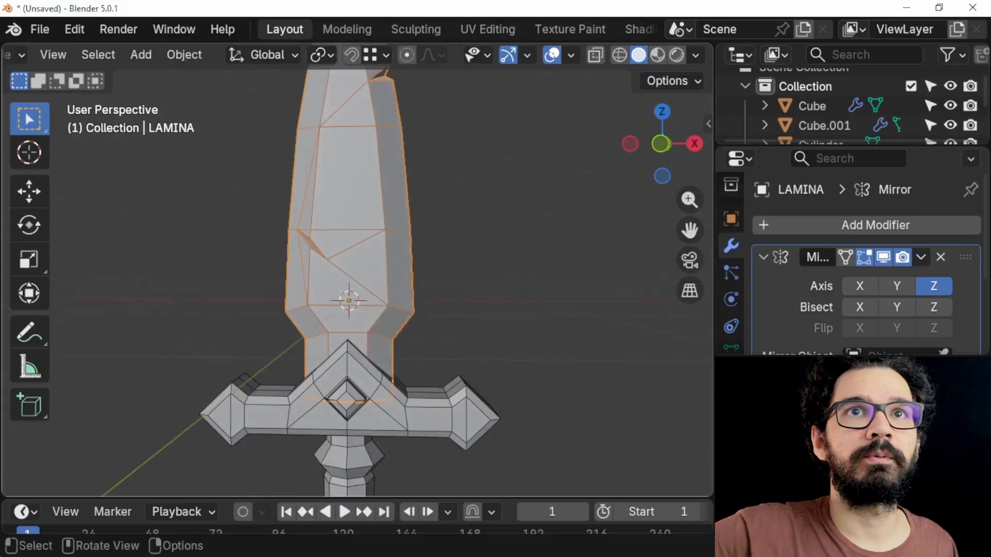
pyautogui.scroll(4, 343, 289)
pyautogui.press('KP_1')
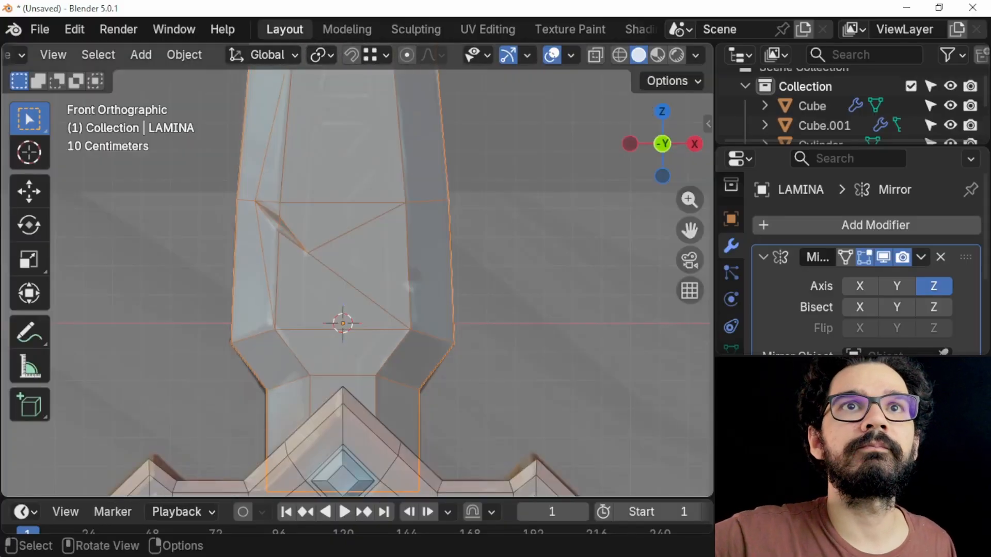
# Move the lower of the chip's two middle vertices on the blade slightly down along the Z axis.
pyautogui.press('Tab')
pyautogui.scroll(3, 358, 270)
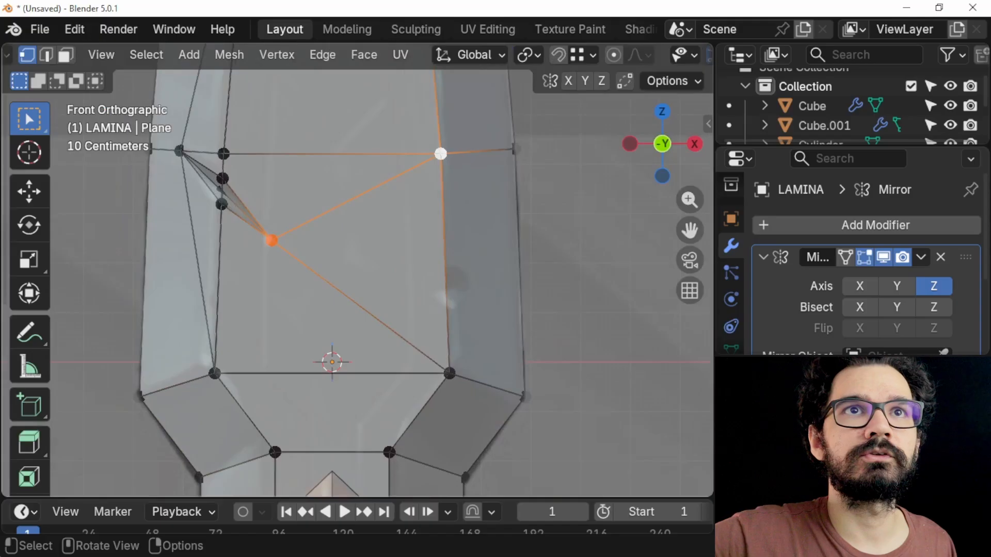
pyautogui.click(221, 204)
pyautogui.press('g')
pyautogui.press('z')
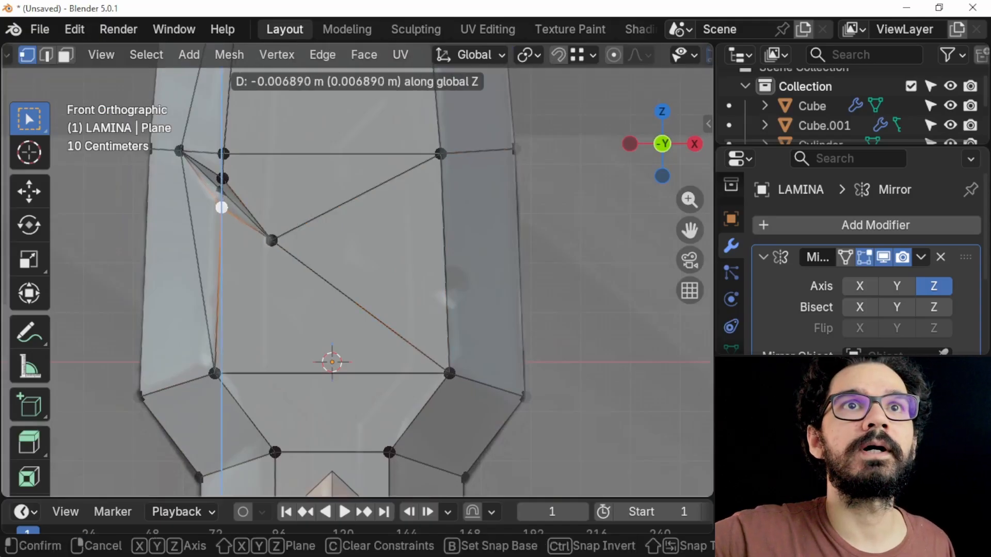
pyautogui.press('Return')
# Move the upper of the chip's two middle vertices slightly up along Z and check the widened chip in Object Mode.
pyautogui.click(222, 178)
pyautogui.press('g')
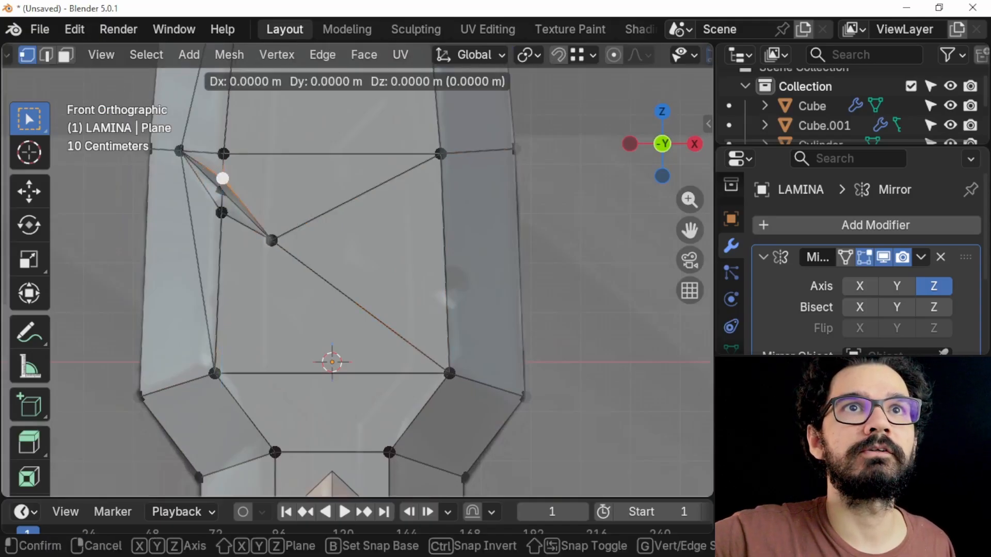
pyautogui.press('z')
pyautogui.click(223, 170)
pyautogui.press('Tab')
pyautogui.scroll(-3, 357, 270)
pyautogui.moveTo(310, 258); pyautogui.dragTo(300, 240, button='middle')
pyautogui.press('KP_1')
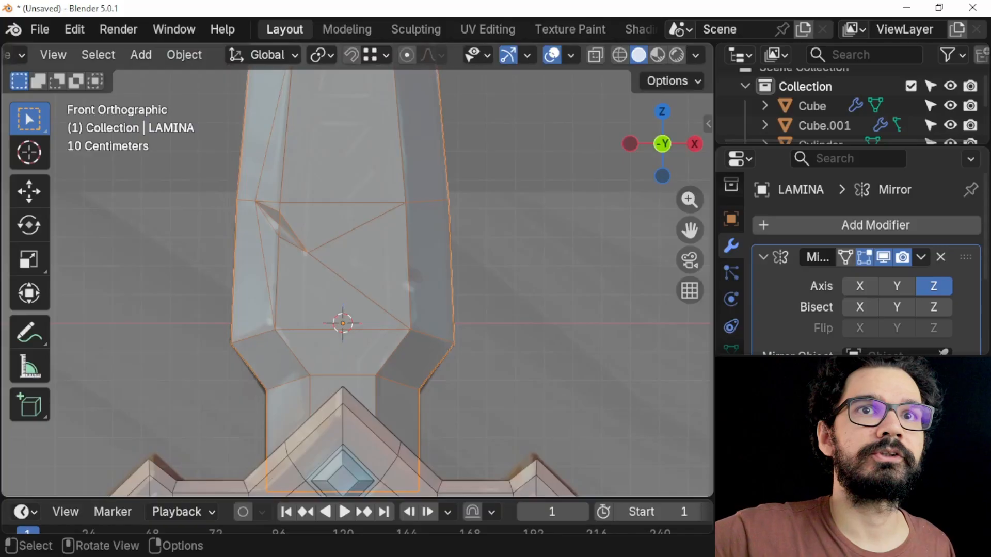
# Open the crossguard's mesh for editing in face select mode, in the front view.
pyautogui.keyDown('shift'); pyautogui.moveTo(357, 341); pyautogui.dragTo(350, 206, button='middle'); pyautogui.keyUp('shift')
pyautogui.scroll(3, 358, 271)
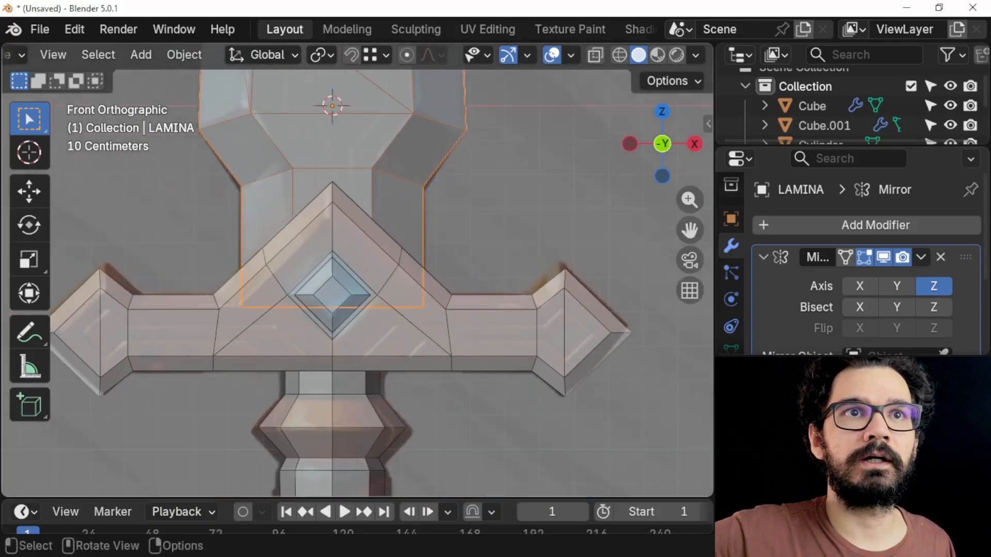
pyautogui.keyDown('shift'); pyautogui.moveTo(331, 258); pyautogui.dragTo(386, 239, button='middle'); pyautogui.keyUp('shift')
pyautogui.click(335, 304)
pyautogui.press('Tab')
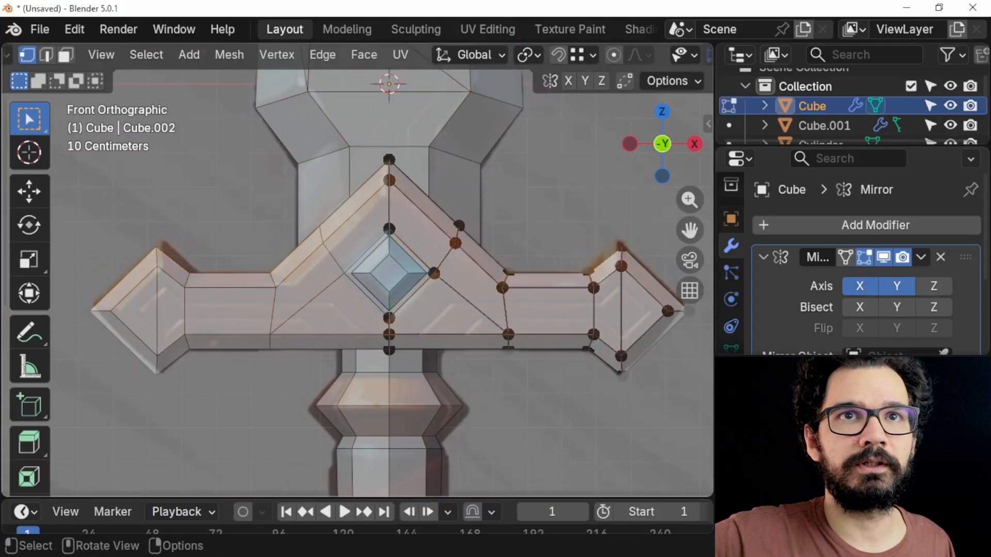
pyautogui.keyDown('shift'); pyautogui.moveTo(335, 305); pyautogui.dragTo(355, 285, button='middle'); pyautogui.keyUp('shift')
pyautogui.scroll(1, 358, 271)
pyautogui.scroll(1, 357, 275)
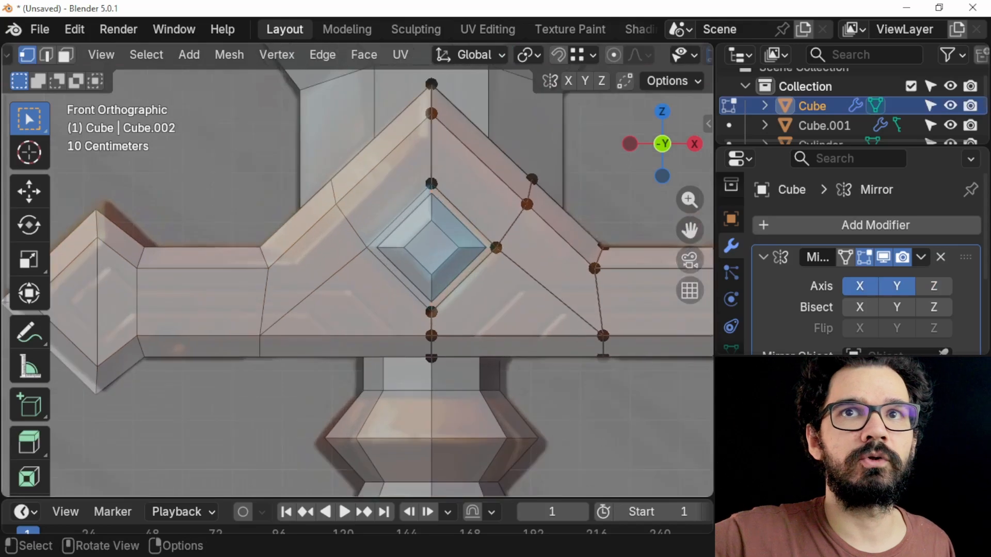
pyautogui.scroll(-2, 358, 269)
pyautogui.scroll(1, 357, 272)
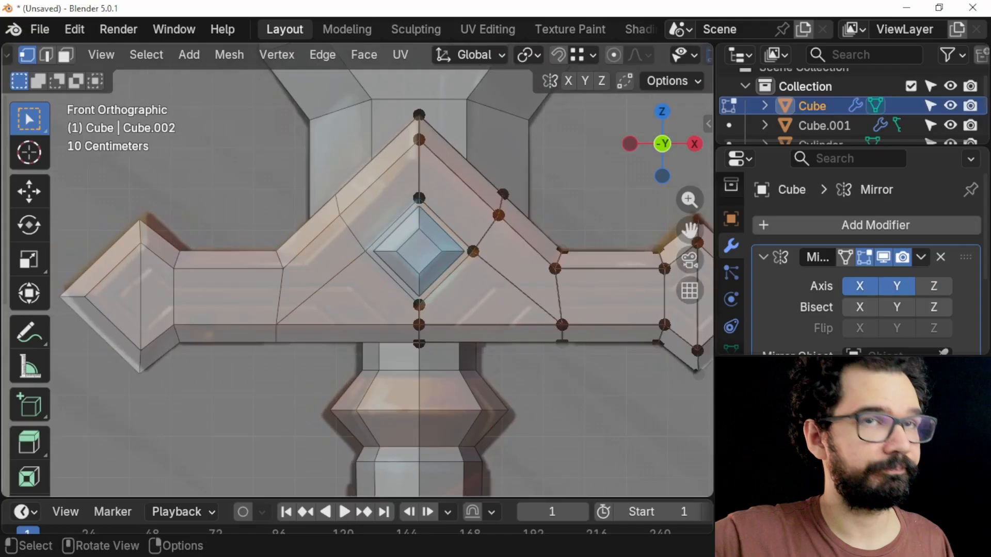
pyautogui.press('3')
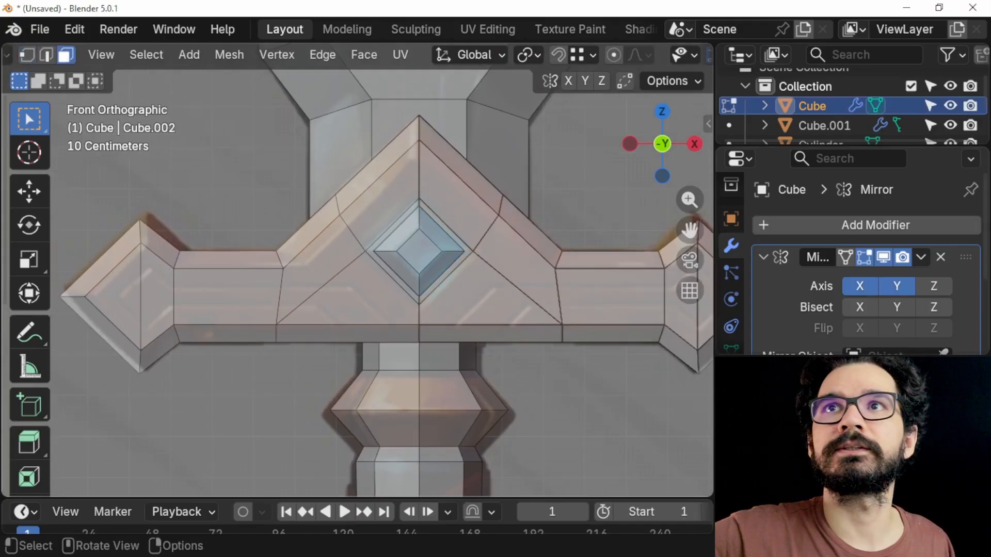
pyautogui.press('Tab')
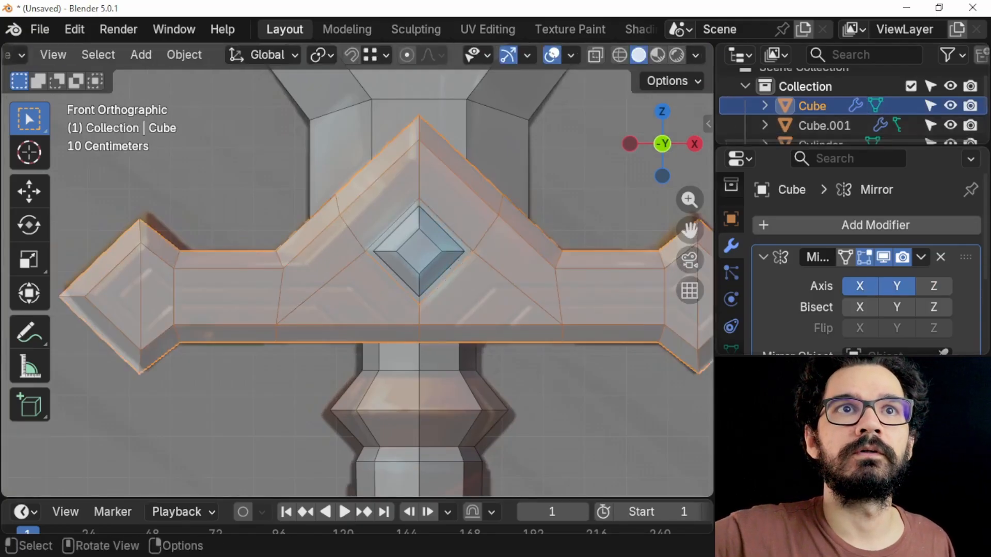
pyautogui.press('Tab')
# Try insetting the five lower front faces running from the crossguard's centre to its pointed end.
pyautogui.press('a')
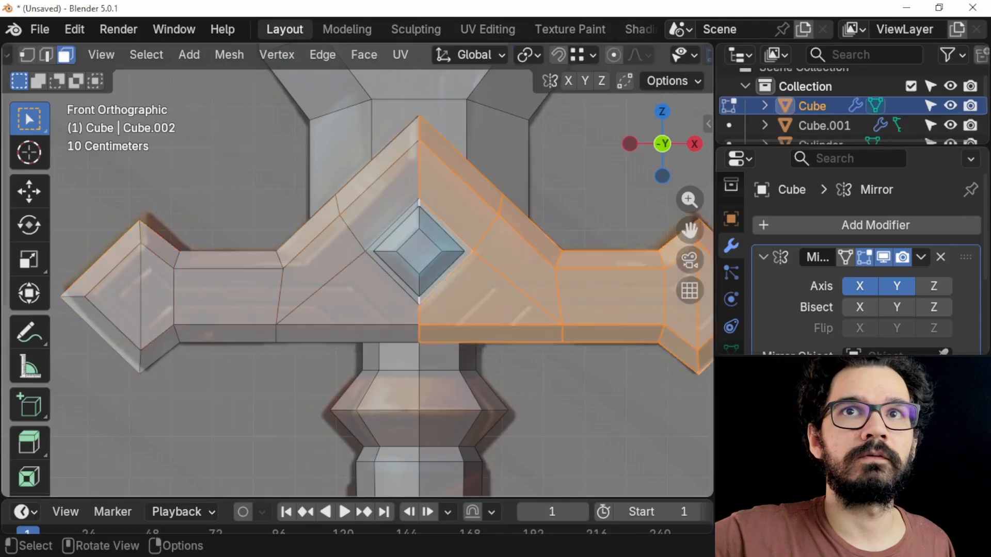
pyautogui.keyDown('shift'); pyautogui.moveTo(464, 258); pyautogui.dragTo(180, 258, button='middle'); pyautogui.keyUp('shift')
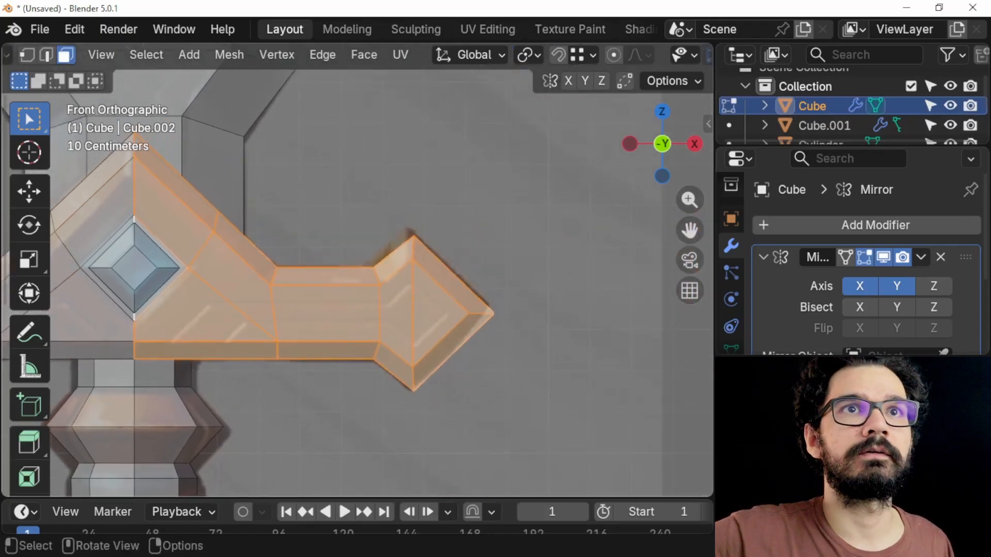
pyautogui.click(169, 218)
pyautogui.click(192, 312)
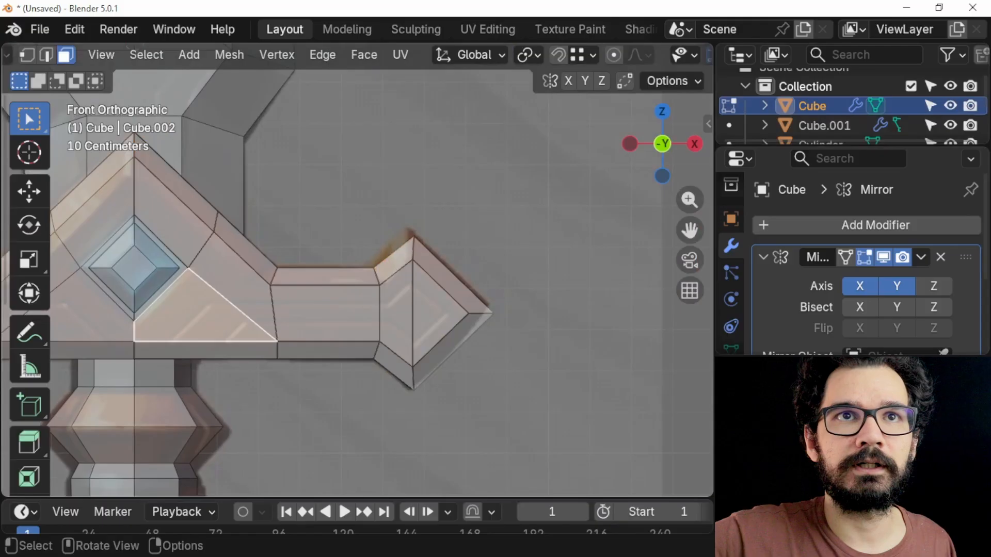
pyautogui.keyDown('shift'); pyautogui.click(235, 278); pyautogui.keyUp('shift')
pyautogui.keyDown('shift'); pyautogui.click(324, 314); pyautogui.keyUp('shift')
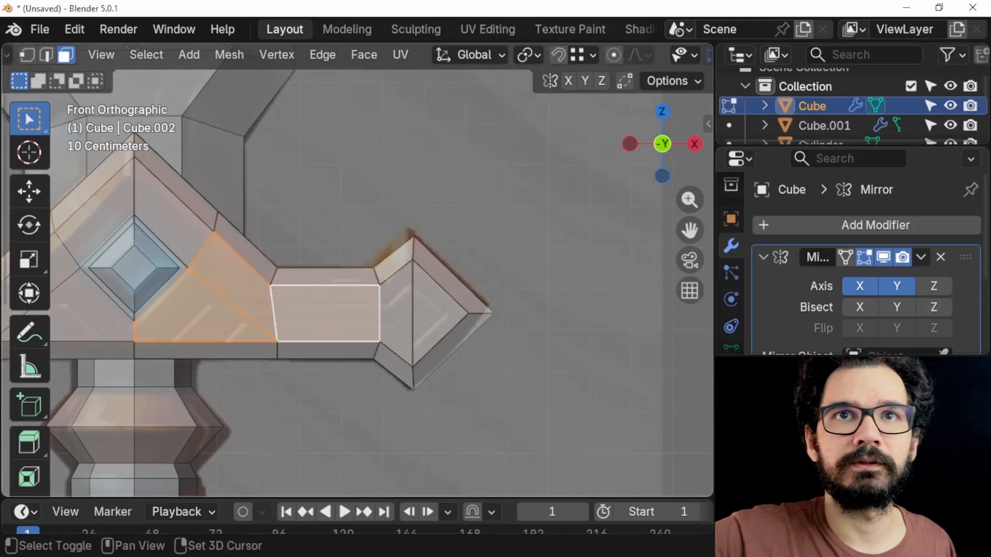
pyautogui.keyDown('shift'); pyautogui.click(397, 313); pyautogui.keyUp('shift')
pyautogui.keyDown('shift'); pyautogui.click(437, 313); pyautogui.keyUp('shift')
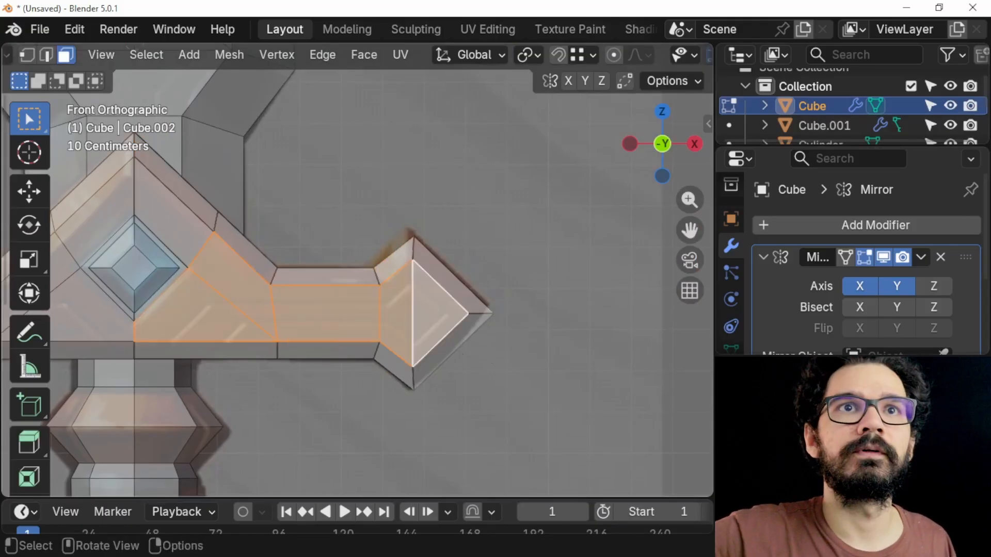
pyautogui.press('i')
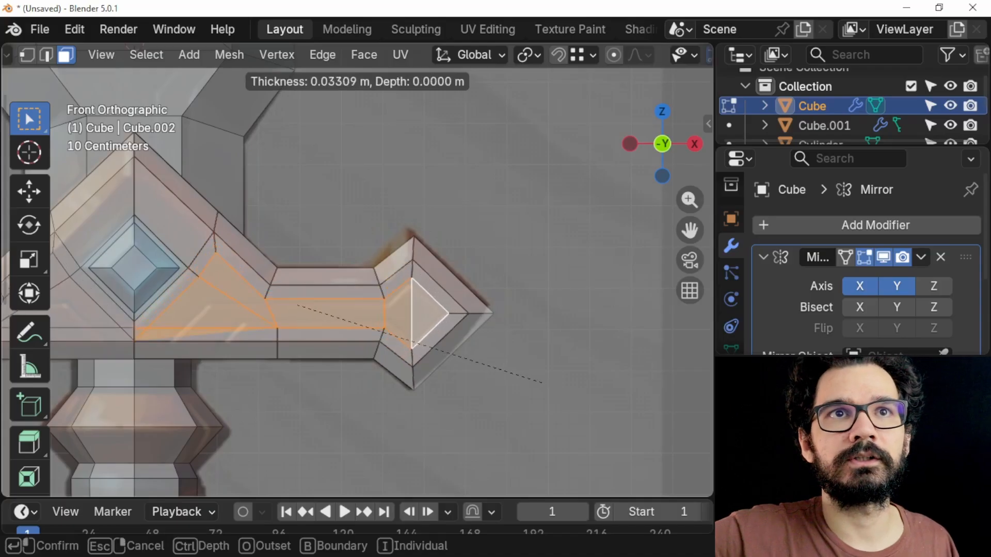
pyautogui.press('Escape')
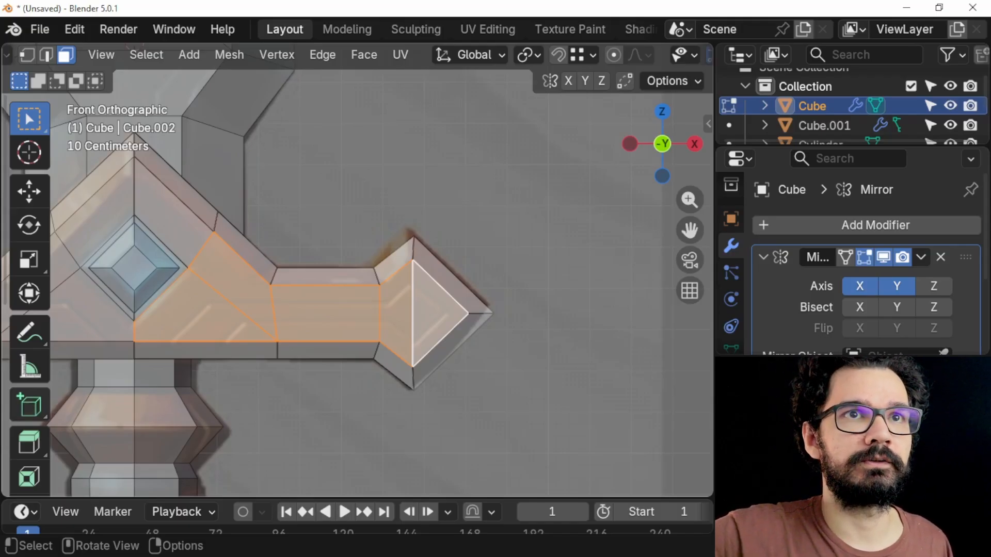
pyautogui.hotkey('alt', 'a')
# Start a knife cut tracing the reference groove from below the crossguard's lower front edge, diagonally up and along the arm to the diamond end's centre edge.
pyautogui.scroll(2, 358, 270)
pyautogui.keyDown('shift'); pyautogui.moveTo(358, 270); pyautogui.dragTo(410, 242, button='middle'); pyautogui.keyUp('shift')
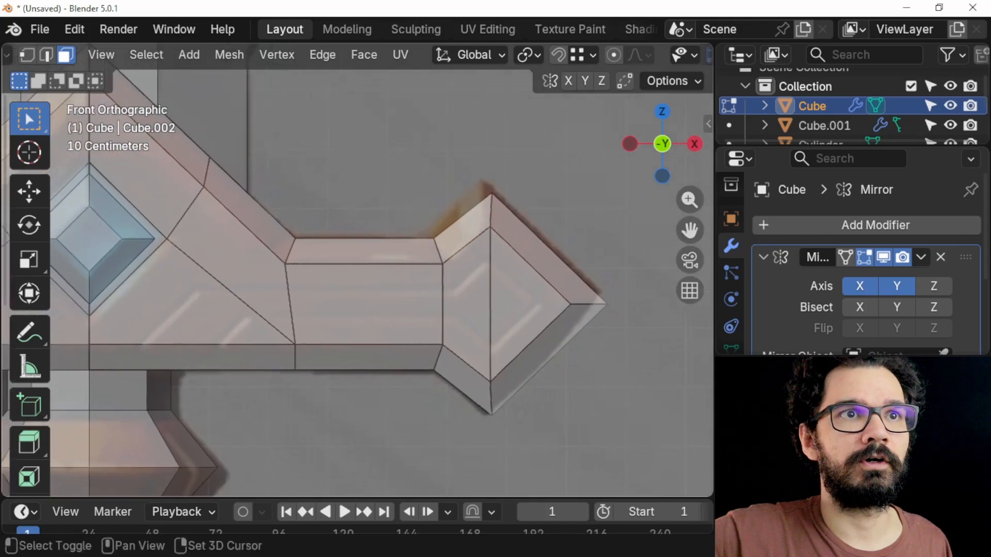
pyautogui.scroll(-5, 29, 294)
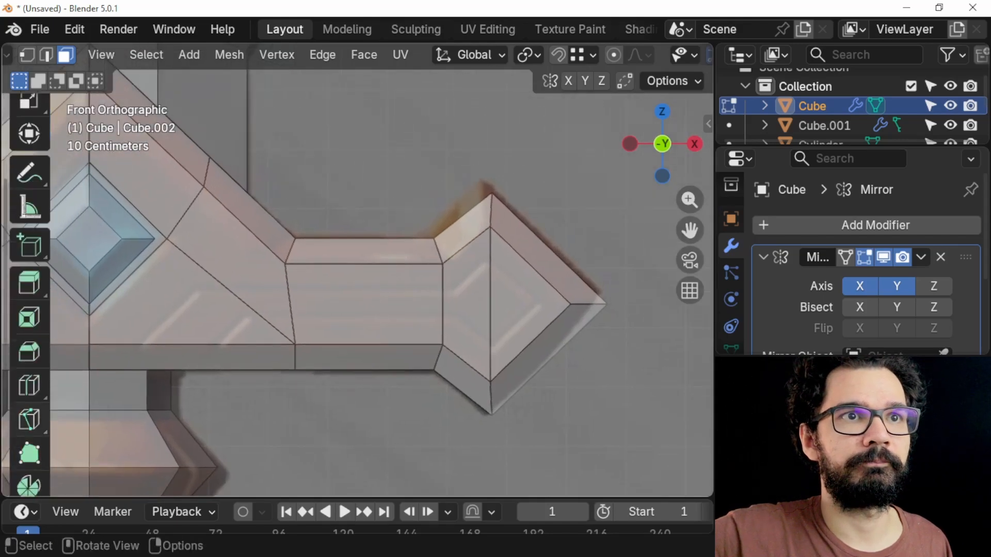
pyautogui.click(29, 420)
pyautogui.click(129, 359)
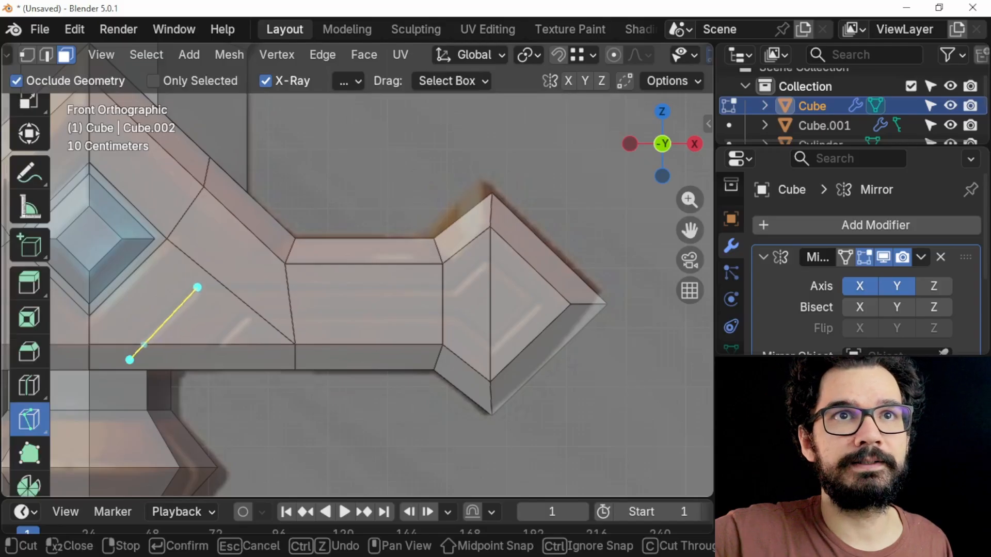
pyautogui.click(199, 288)
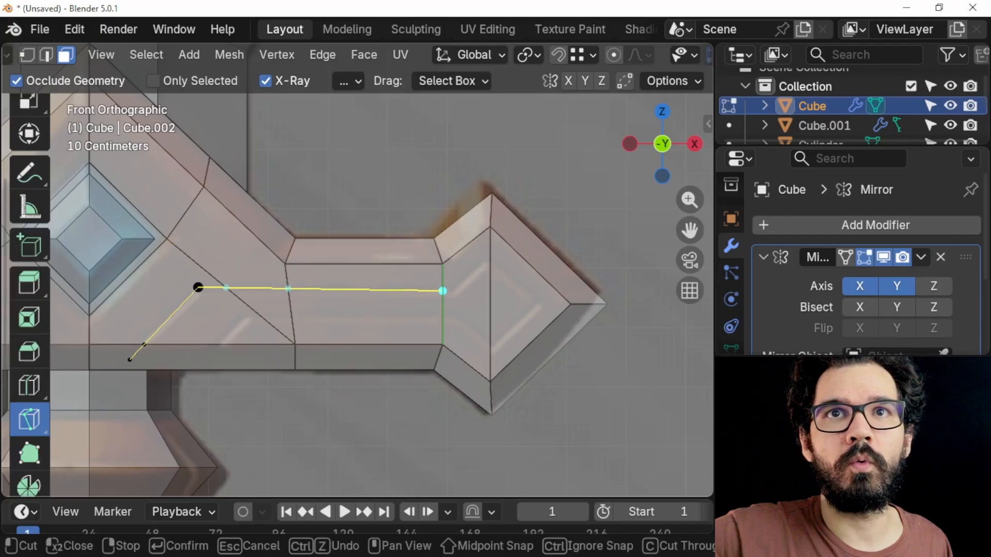
pyautogui.press('shift')
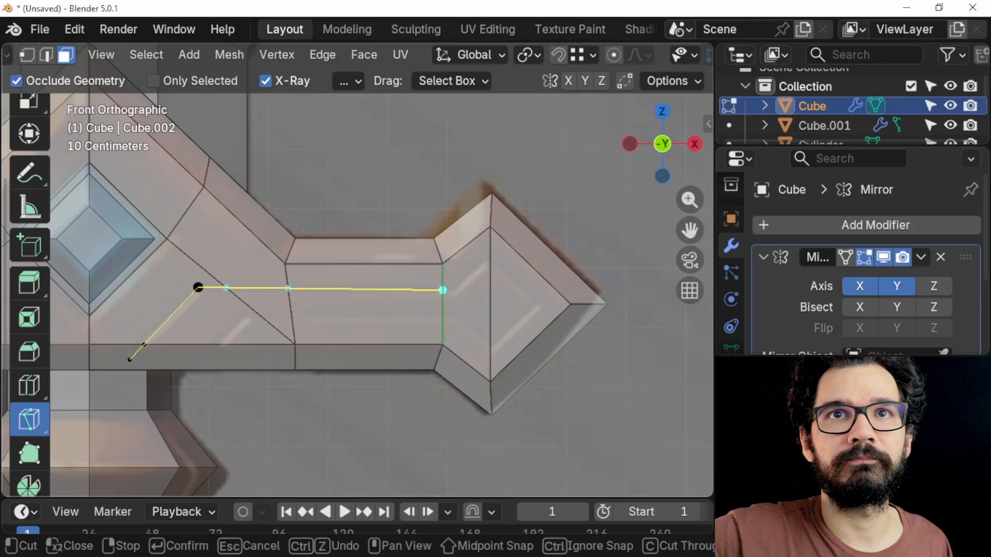
pyautogui.click(443, 288)
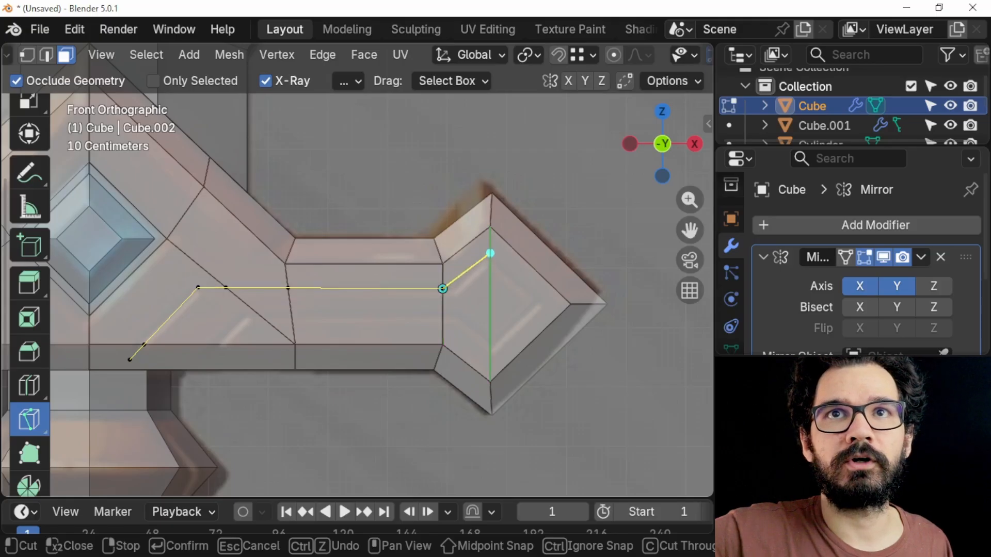
pyautogui.click(490, 255)
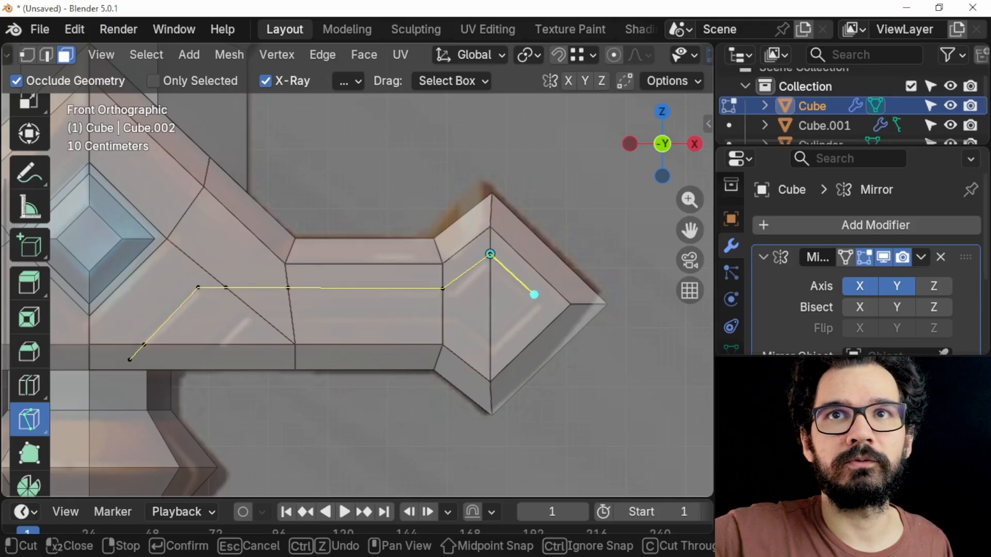
# Continue the cut around the diamond end, back along the arm and diagonally down to the lower front edge, and apply it.
pyautogui.click(541, 303)
pyautogui.click(490, 349)
pyautogui.click(443, 316)
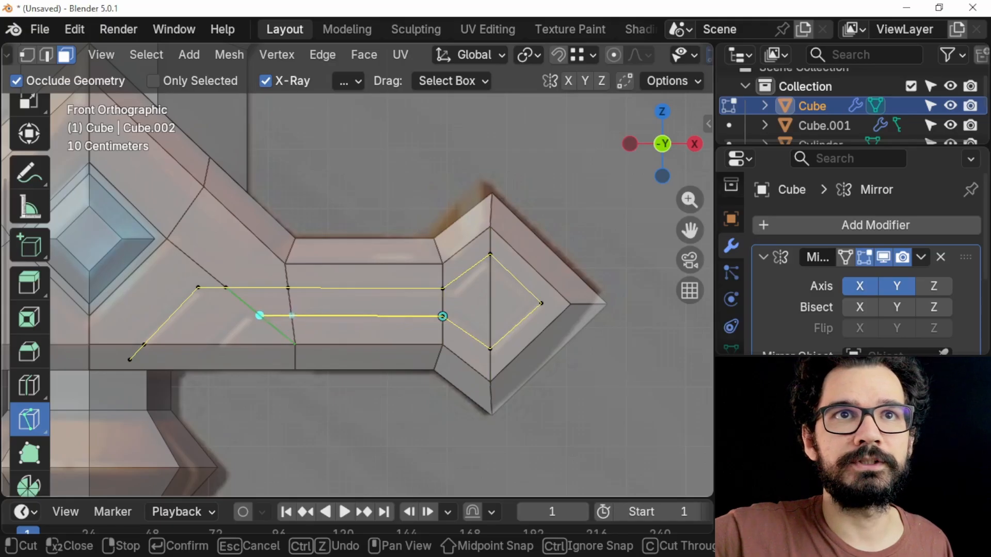
pyautogui.click(260, 315)
pyautogui.click(228, 345)
pyautogui.press('Return')
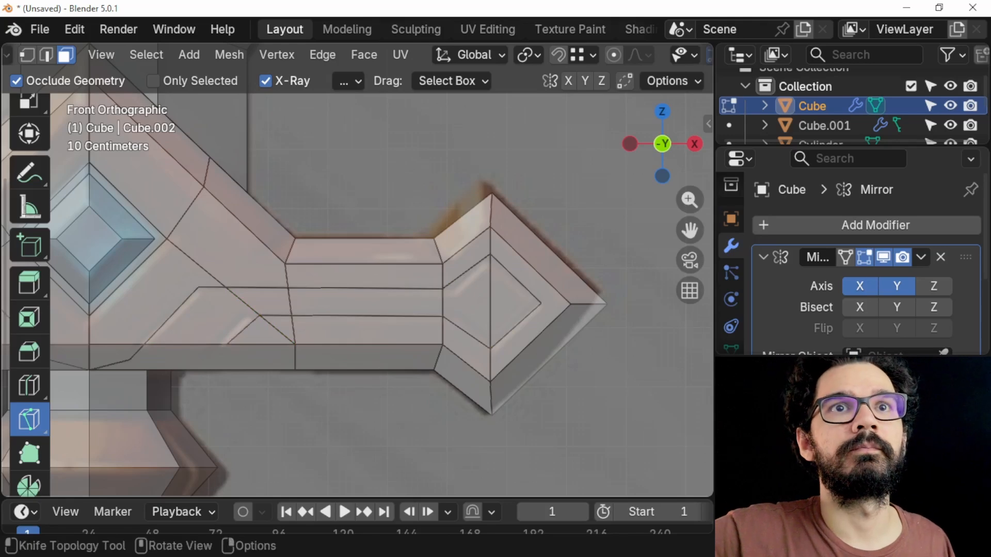
# Merge the vertex where the upper cut crosses the diagonal edge into the neighbouring corner vertex of the groove outline.
pyautogui.scroll(5, 25, 111)
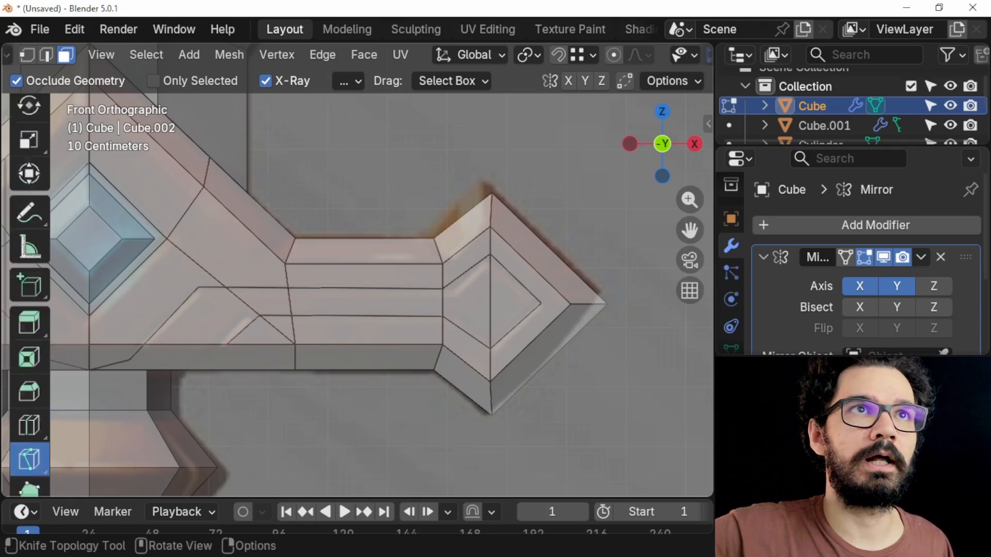
pyautogui.click(25, 110)
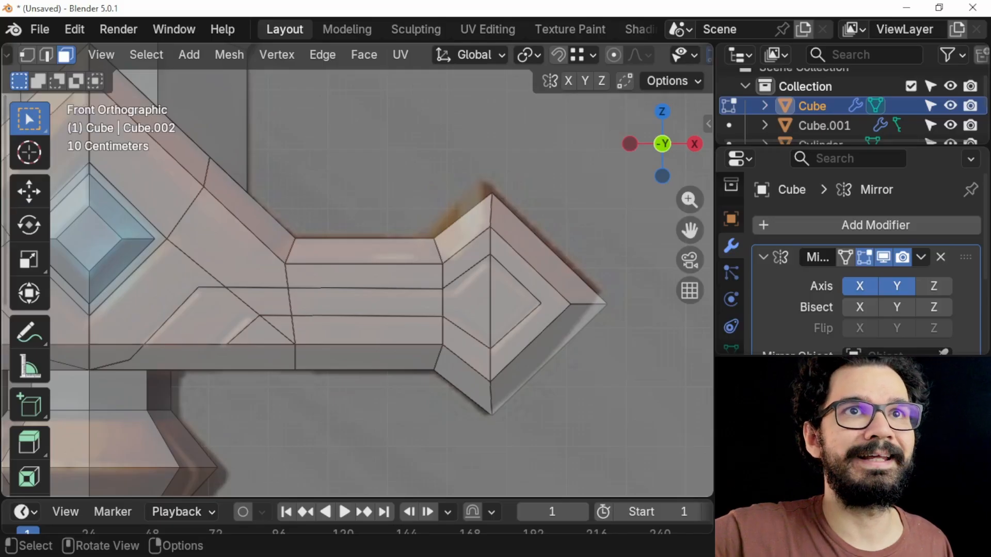
pyautogui.press('1')
pyautogui.click(226, 287)
pyautogui.scroll(2, 226, 287)
pyautogui.keyDown('shift'); pyautogui.moveTo(225, 287); pyautogui.dragTo(341, 278, button='middle'); pyautogui.keyUp('shift')
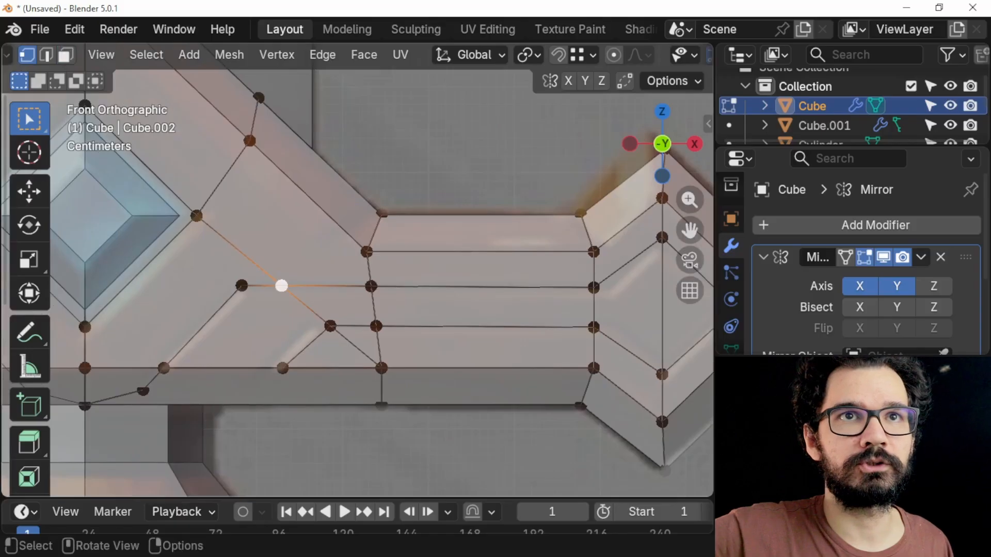
pyautogui.keyDown('shift'); pyautogui.click(241, 285); pyautogui.keyUp('shift')
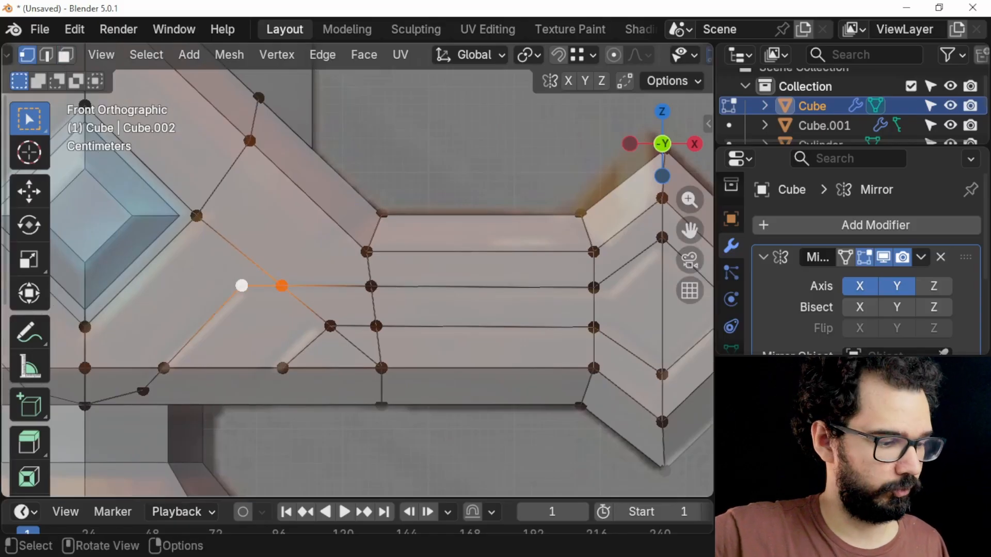
pyautogui.press('m')
pyautogui.click(242, 288)
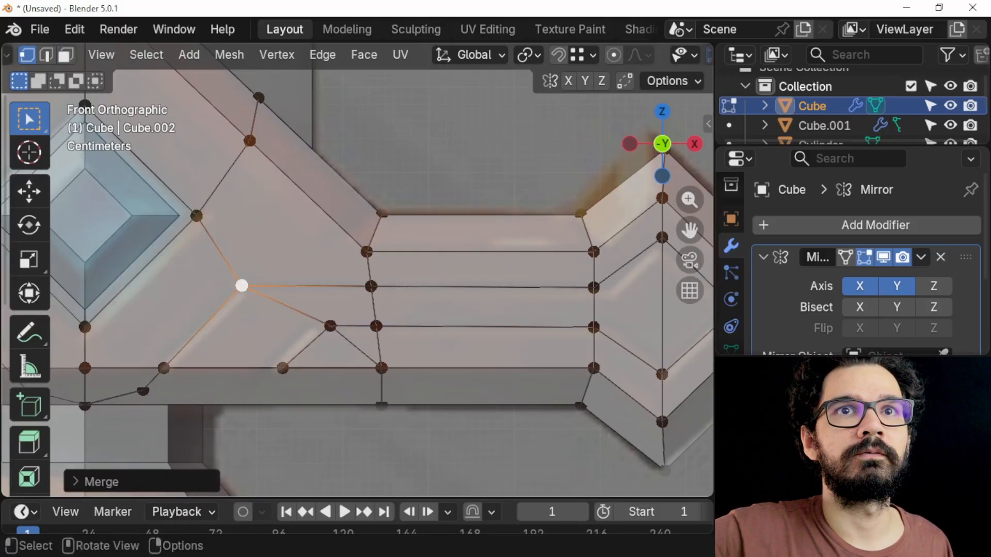
# Shift the groove's inner lower corner vertex and its end vertex on the lower front edge slightly along X toward the crossguard's centre, matching the reference.
pyautogui.keyDown('shift'); pyautogui.moveTo(330, 315); pyautogui.dragTo(291, 275, button='middle'); pyautogui.keyUp('shift')
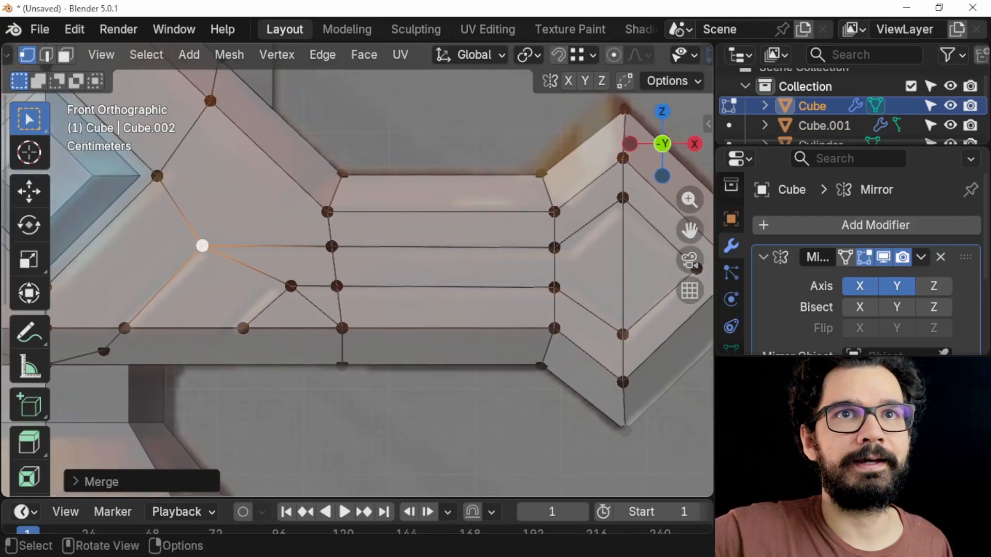
pyautogui.click(291, 286)
pyautogui.press('g')
pyautogui.press('x')
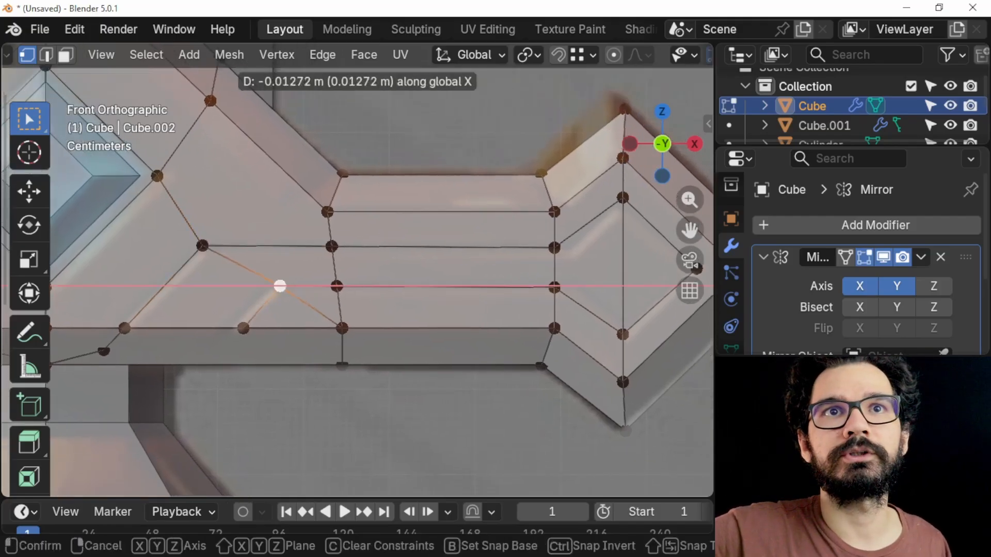
pyautogui.click(274, 286)
pyautogui.click(243, 328)
pyautogui.press('g')
pyautogui.press('x')
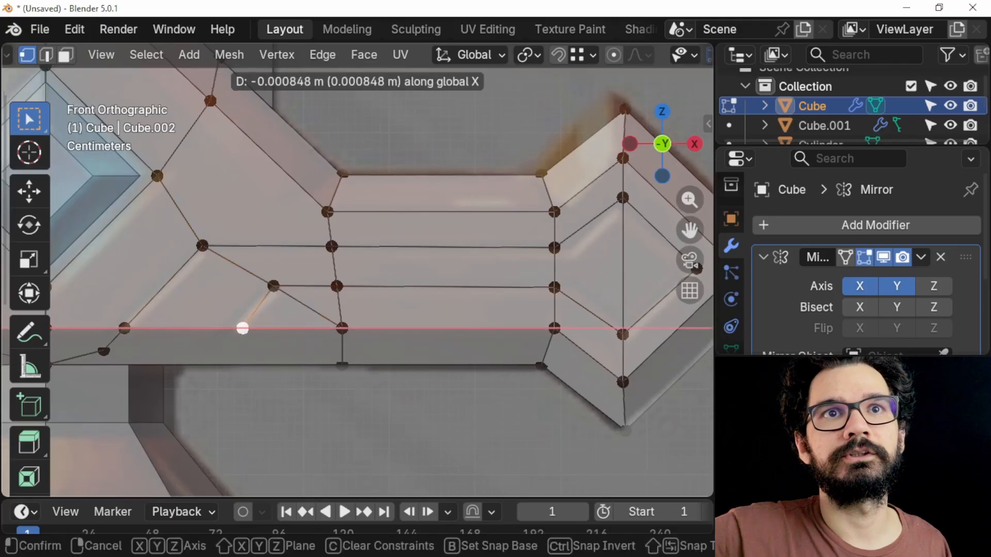
pyautogui.click(230, 328)
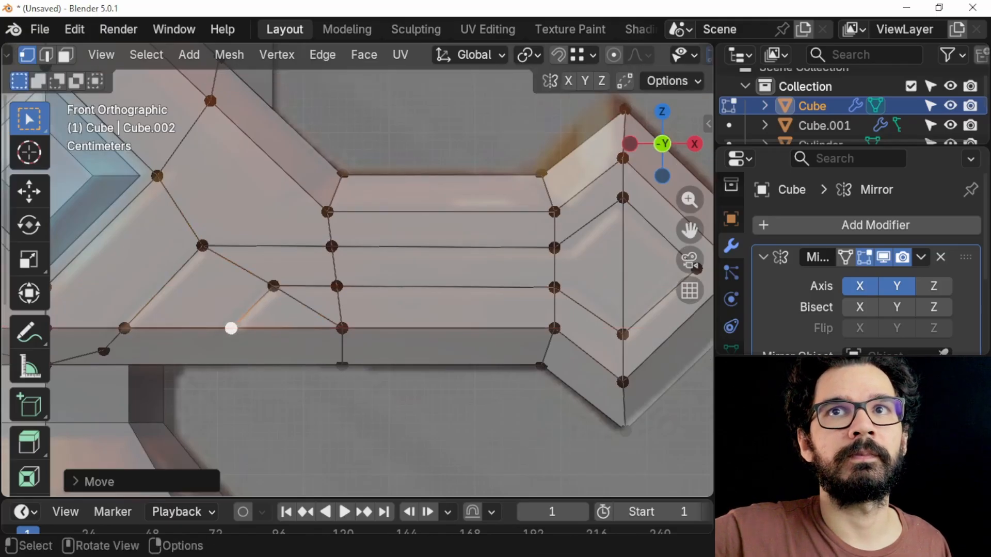
# Select the groove outline's edge loop and examine from below where it ends at the crossguard's lower front edge.
pyautogui.scroll(-2, 270, 310)
pyautogui.keyDown('alt'); pyautogui.click(336, 281); pyautogui.keyUp('alt')
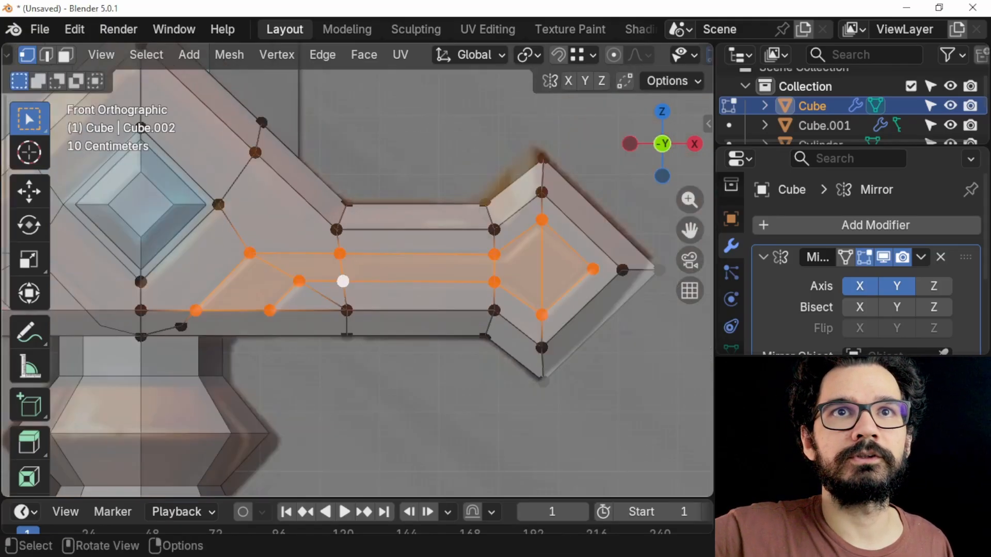
pyautogui.press('2')
pyautogui.keyDown('alt'); pyautogui.click(382, 281); pyautogui.keyUp('alt')
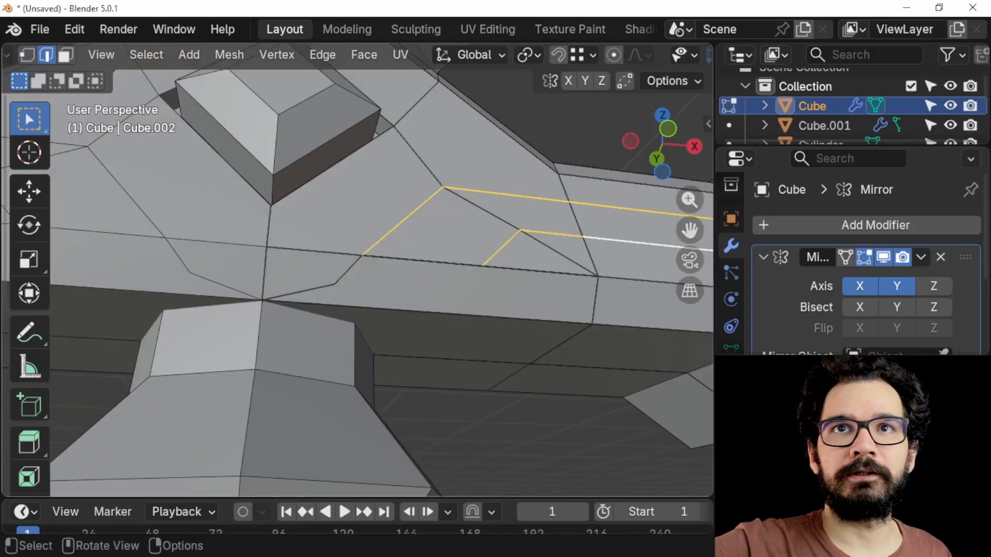
pyautogui.keyDown('shift'); pyautogui.moveTo(392, 279); pyautogui.dragTo(371, 238, button='middle'); pyautogui.keyUp('shift')
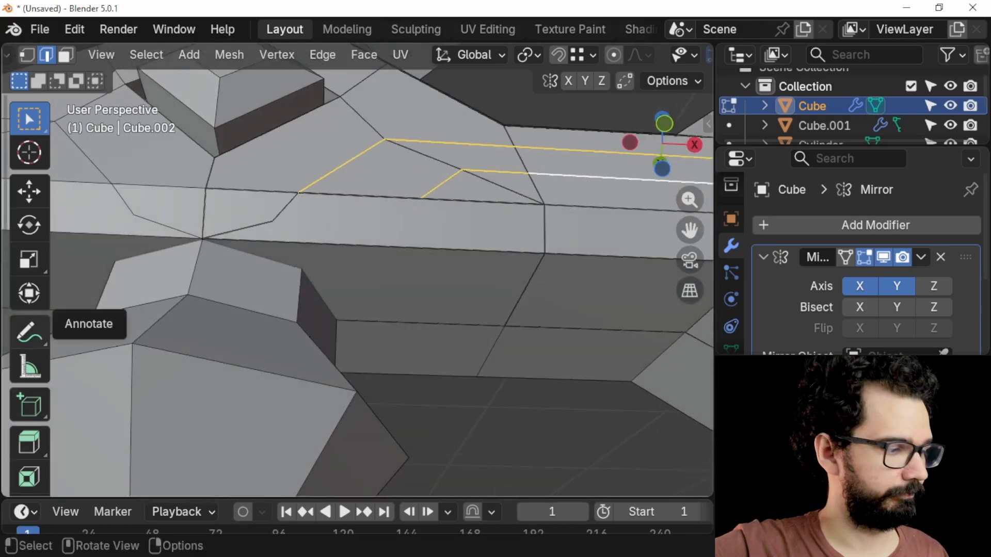
pyautogui.press('Tab')
pyautogui.press('Tab')
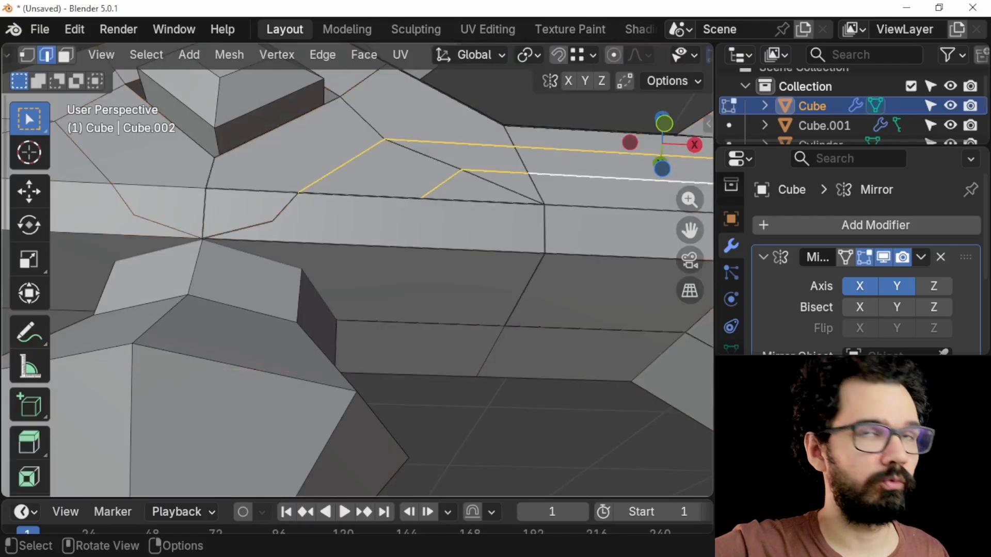
# Add two loop cuts across the crossguard's underside beside the grip and slide them slightly toward the centre.
pyautogui.hotkey('ctrl', 'r')
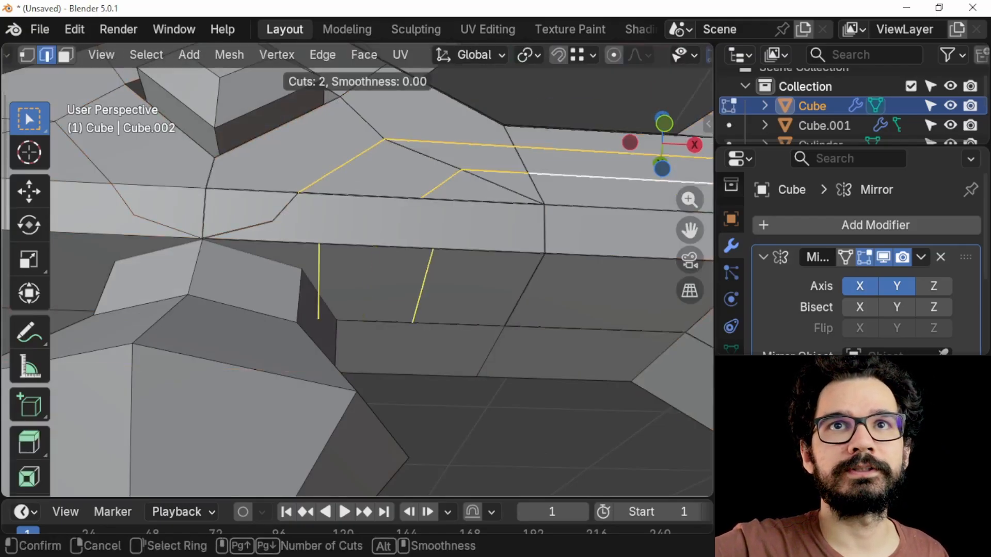
pyautogui.scroll(3, 372, 284)
pyautogui.scroll(-3, 372, 284)
pyautogui.scroll(6, 372, 284)
pyautogui.scroll(-5, 372, 284)
pyautogui.click(398, 274)
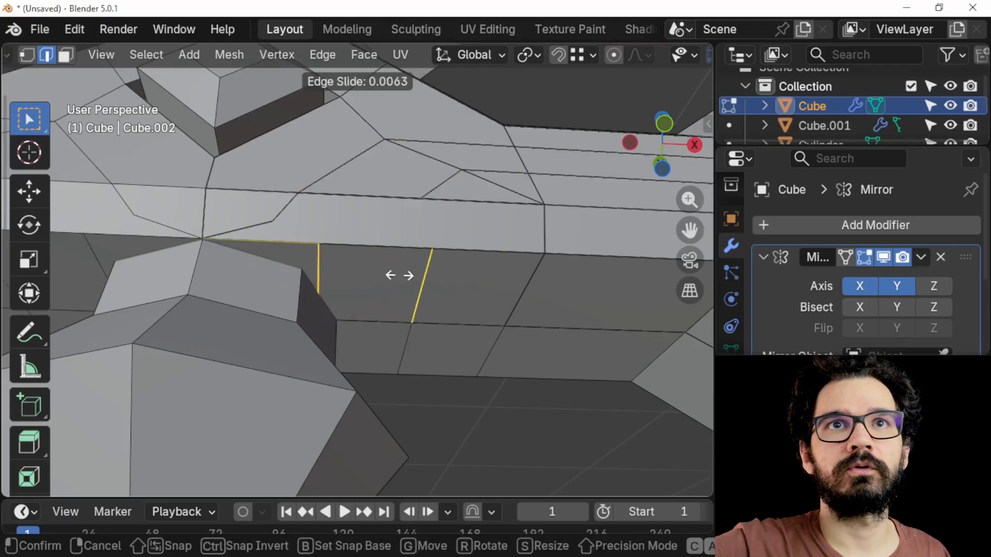
pyautogui.click(382, 275)
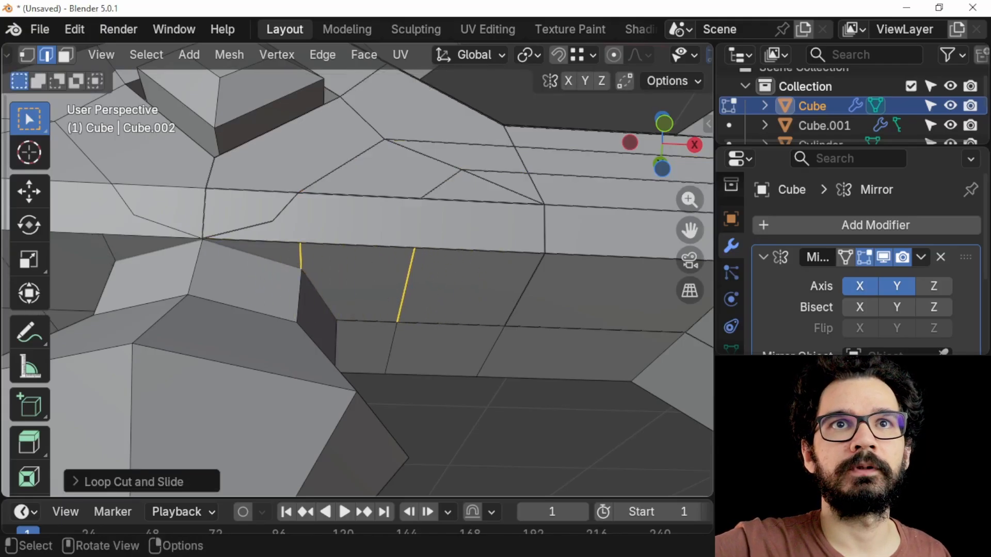
# Dissolve the two stray edges running from the groove's inner end across the lower front bevel to the crossguard's centre.
pyautogui.press('Tab')
pyautogui.press('Tab')
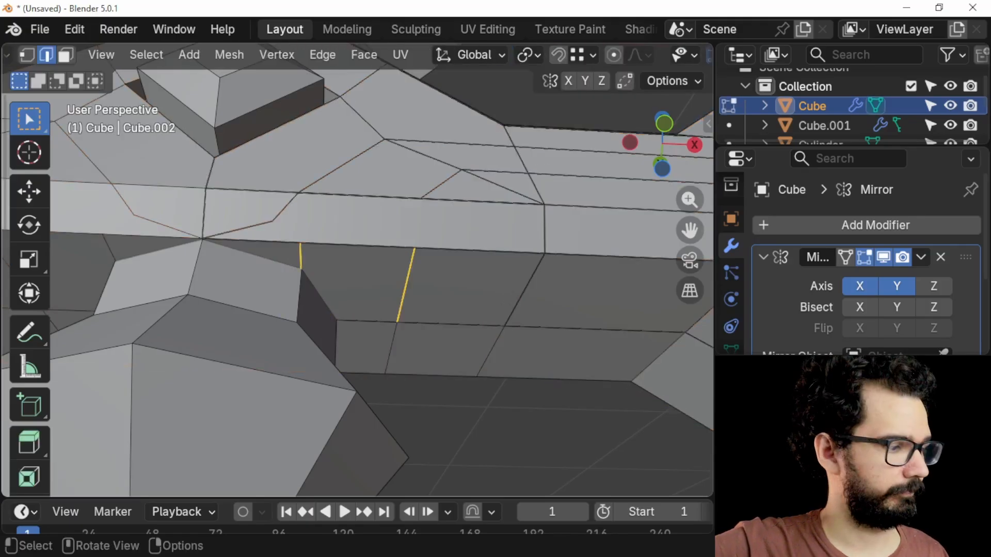
pyautogui.click(285, 208)
pyautogui.keyDown('shift'); pyautogui.click(247, 229); pyautogui.keyUp('shift')
pyautogui.press('x')
pyautogui.click(248, 232)
# Connect the two new underside vertices to the groove's end vertices across the lower front bevel.
pyautogui.press('1')
pyautogui.click(300, 242)
pyautogui.keyDown('shift'); pyautogui.click(298, 193); pyautogui.keyUp('shift')
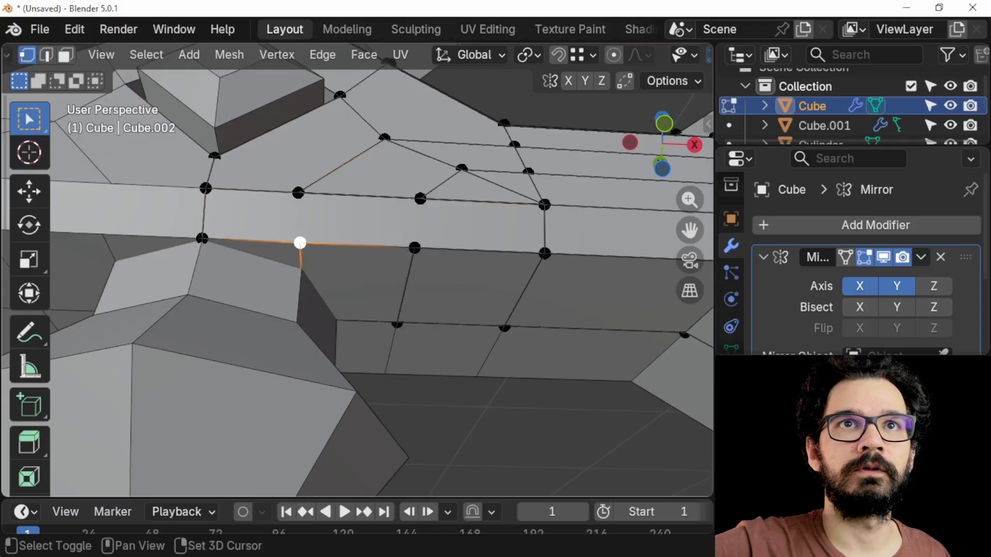
pyautogui.click(415, 248)
pyautogui.keyDown('shift'); pyautogui.click(420, 199); pyautogui.keyUp('shift')
pyautogui.press('j')
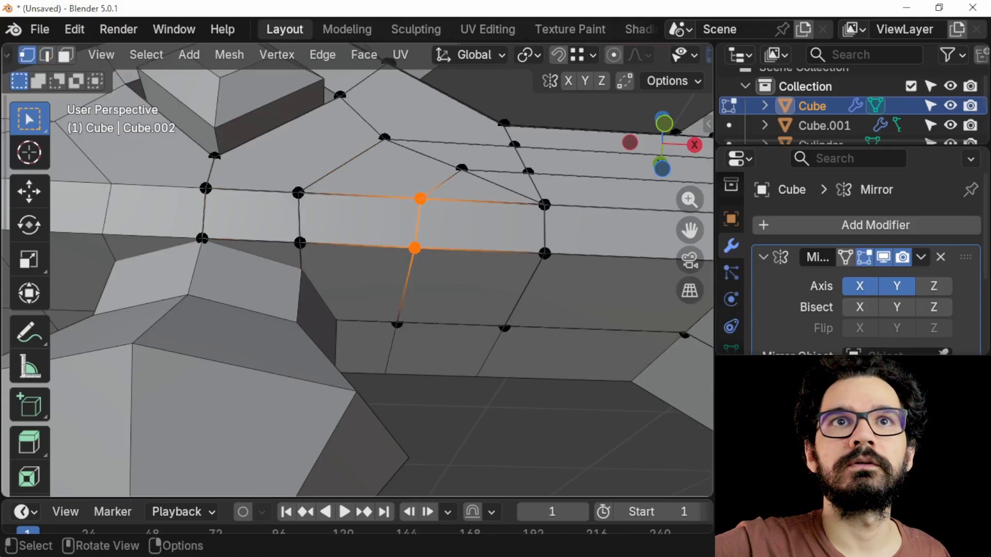
# Set the pivot point to Active Element and align the inner connecting edge by scaling to 0 along X around its groove-end vertex.
pyautogui.click(300, 243)
pyautogui.keyDown('alt'); pyautogui.click(299, 227); pyautogui.keyUp('alt')
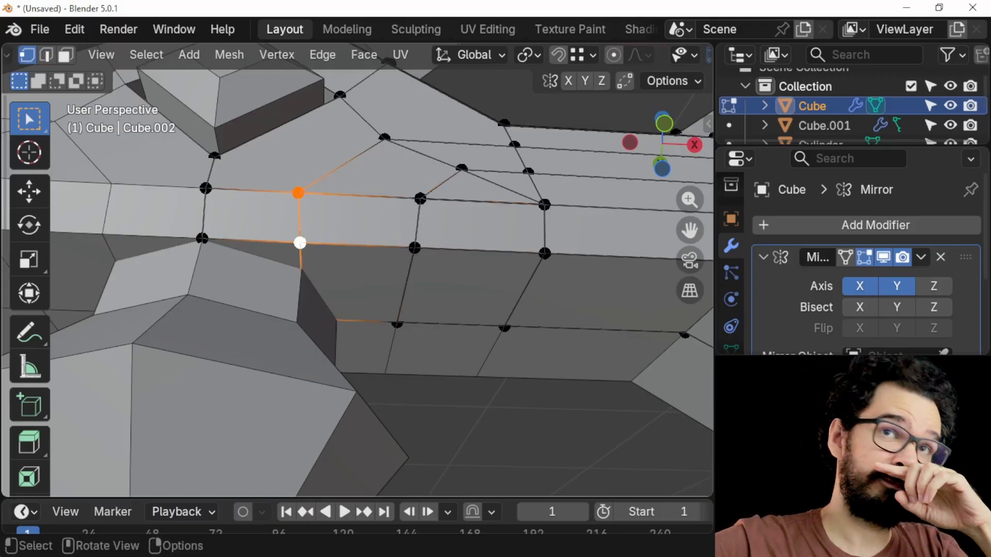
pyautogui.keyDown('shift'); pyautogui.click(299, 193); pyautogui.keyUp('shift')
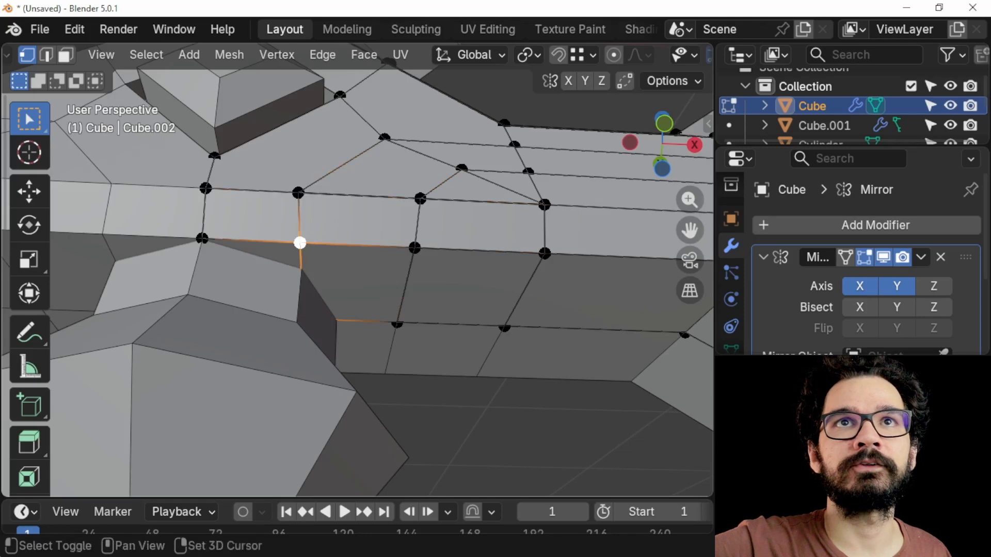
pyautogui.keyDown('shift'); pyautogui.click(298, 192); pyautogui.keyUp('shift')
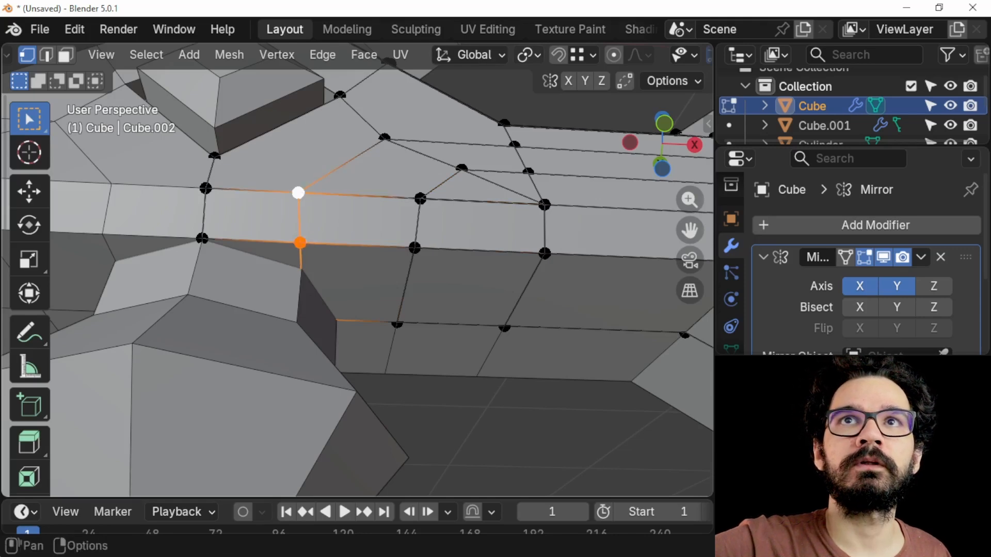
pyautogui.scroll(-2, 559, 54)
pyautogui.click(488, 54)
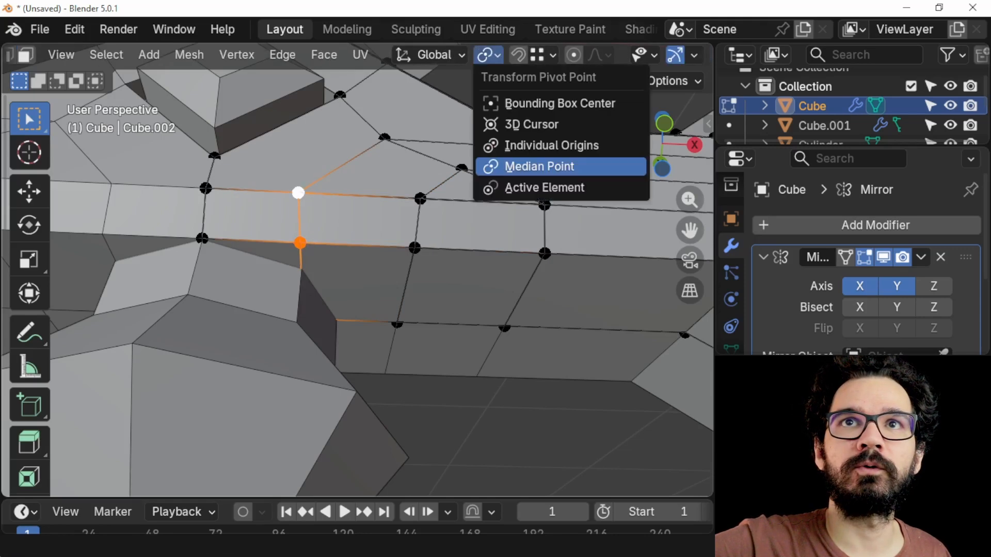
pyautogui.click(545, 188)
pyautogui.press('s')
pyautogui.press('x')
pyautogui.write('0')
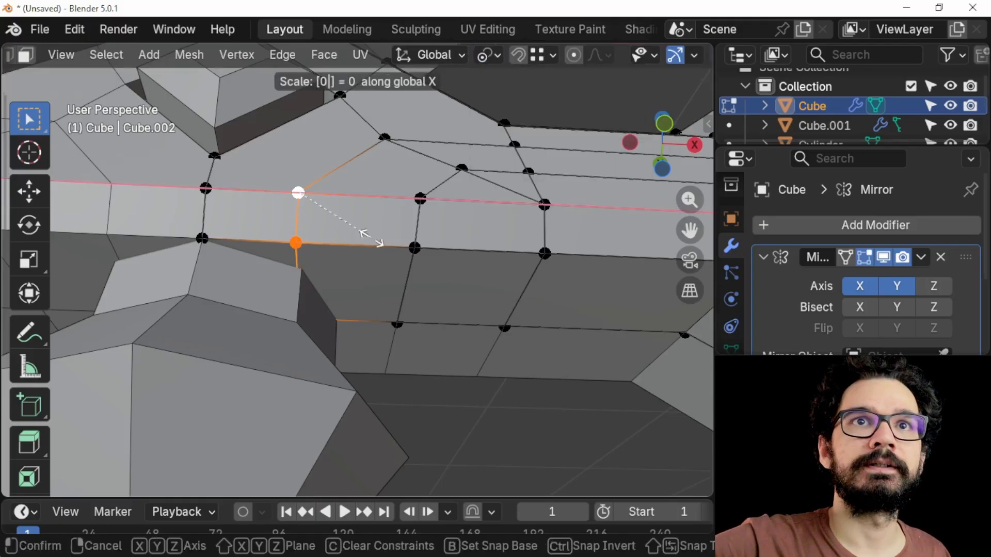
pyautogui.press('Return')
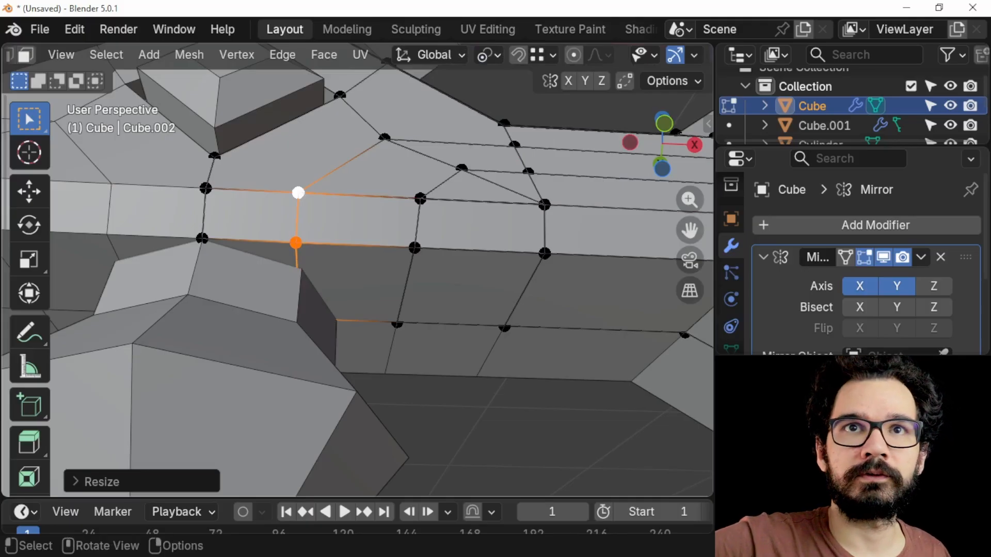
# Align the outer cut's three vertices with the groove's outer end vertex by scaling them to 0 along X.
pyautogui.click(397, 324)
pyautogui.keyDown('shift'); pyautogui.click(414, 248); pyautogui.keyUp('shift')
pyautogui.keyDown('shift'); pyautogui.click(421, 199); pyautogui.keyUp('shift')
pyautogui.press('s')
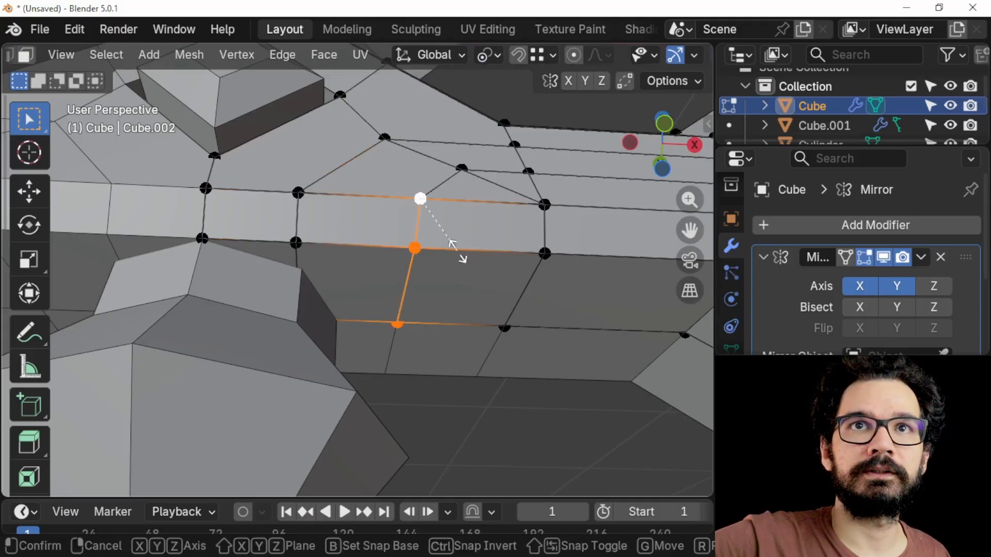
pyautogui.write('x')
pyautogui.write('0')
pyautogui.press('Return')
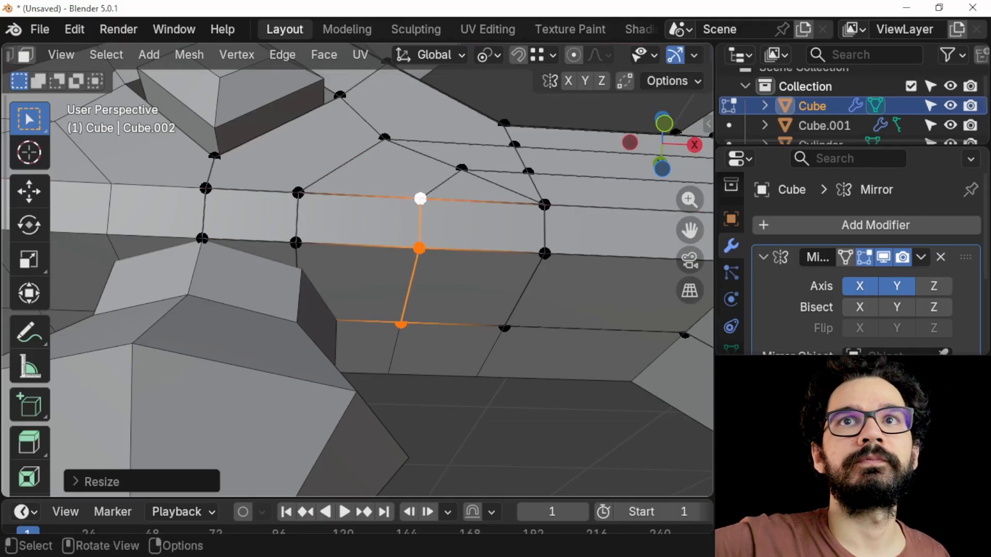
# Select the whole crossguard mesh and merge its overlapping vertices by distance, rechecking the groove's edge loop with a second merge.
pyautogui.scroll(-1, 382, 248)
pyautogui.moveTo(382, 248); pyautogui.dragTo(380, 274, button='middle')
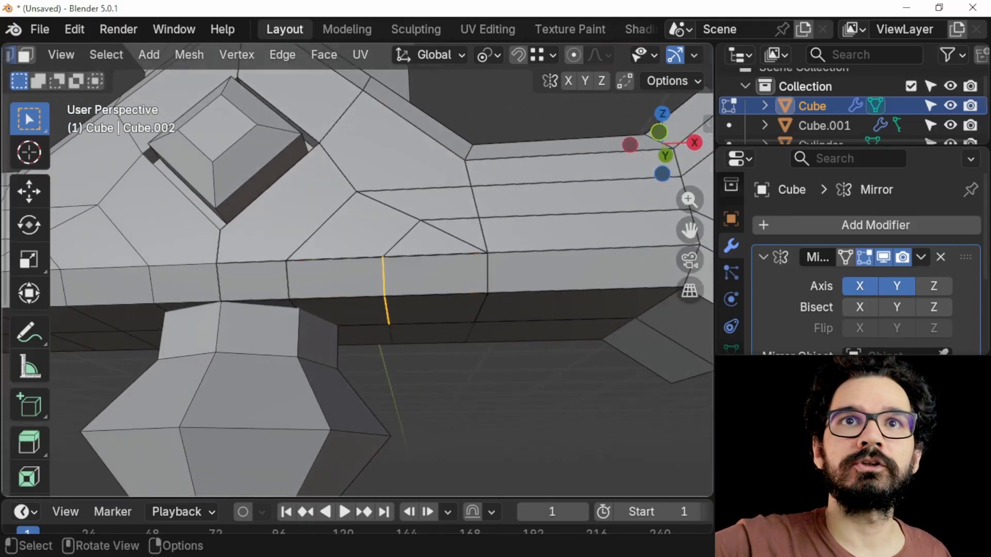
pyautogui.keyDown('alt'); pyautogui.click(383, 277); pyautogui.keyUp('alt')
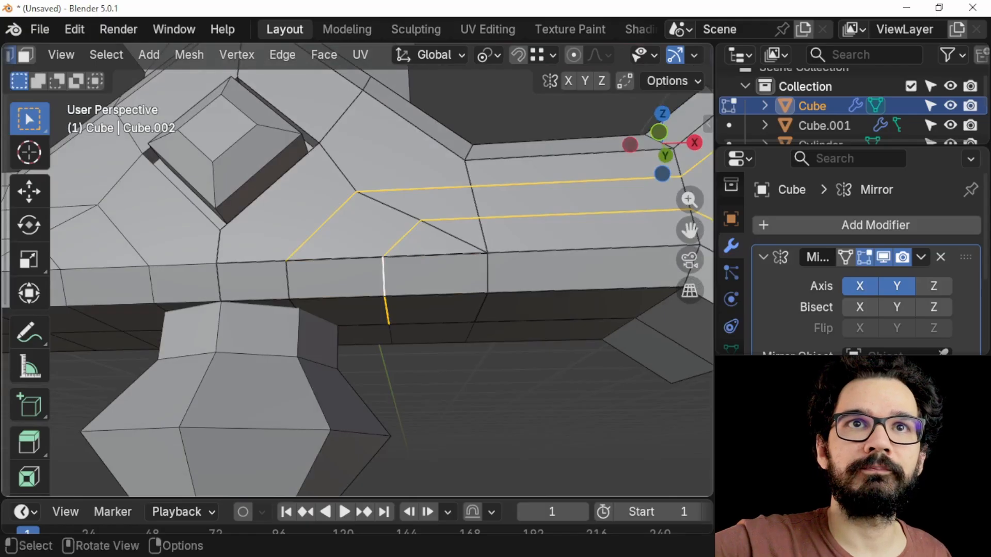
pyautogui.press('a')
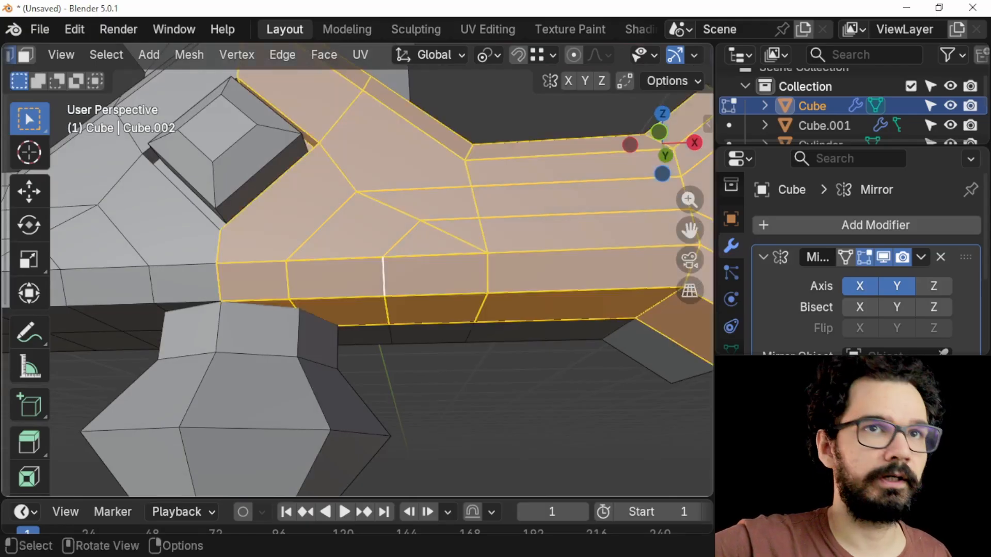
pyautogui.press('m')
pyautogui.click(217, 348)
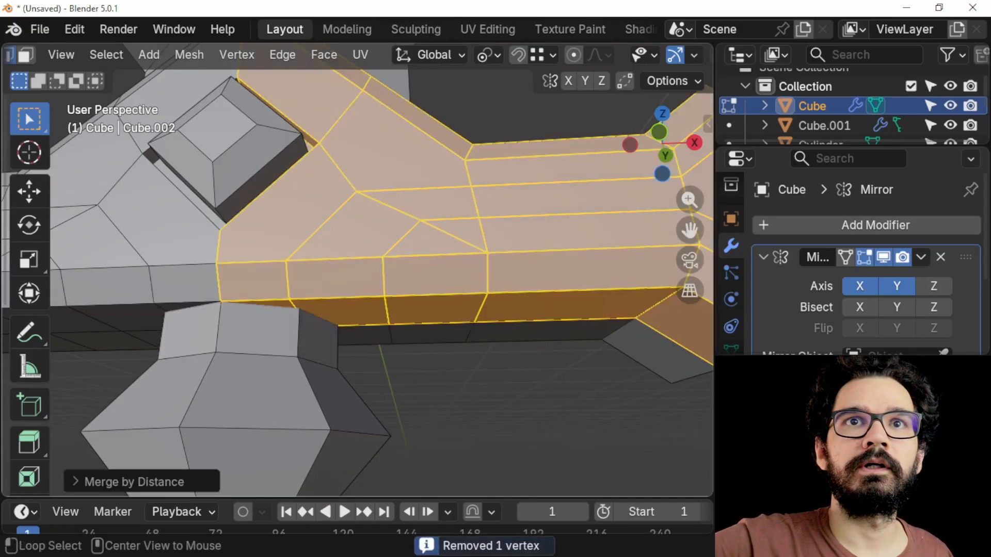
pyautogui.keyDown('alt'); pyautogui.click(383, 277); pyautogui.keyUp('alt')
pyautogui.moveTo(384, 277); pyautogui.dragTo(402, 287, button='middle')
pyautogui.press('a')
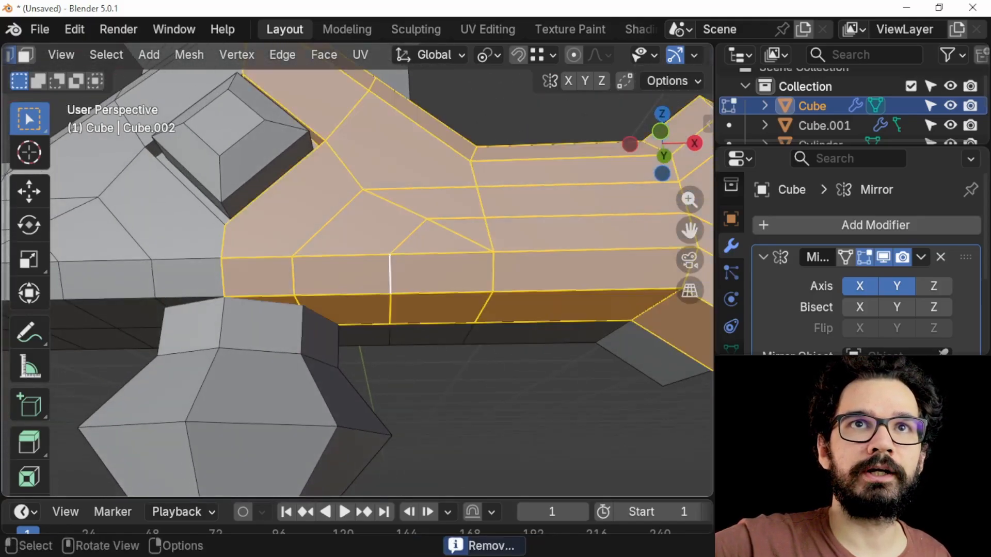
pyautogui.scroll(-1, 402, 287)
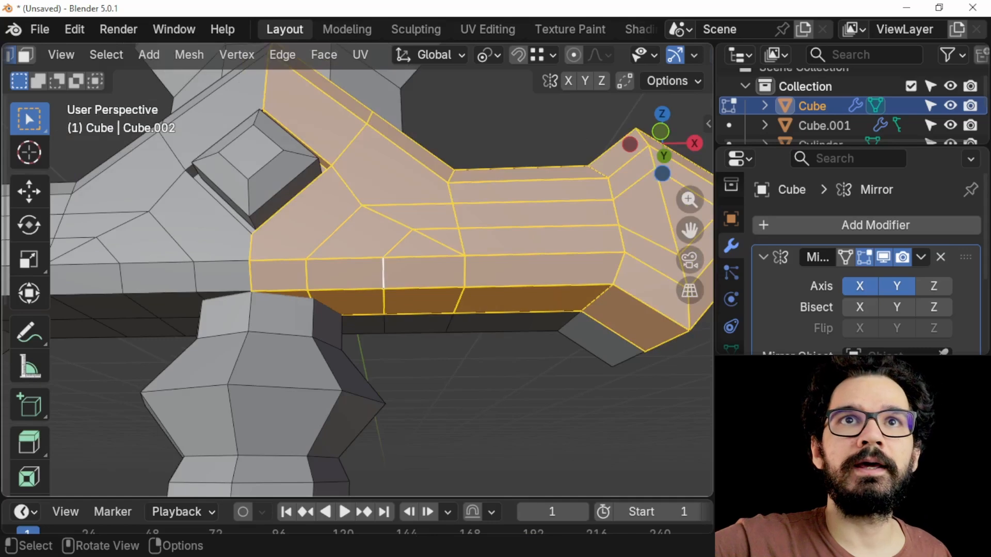
pyautogui.press('m')
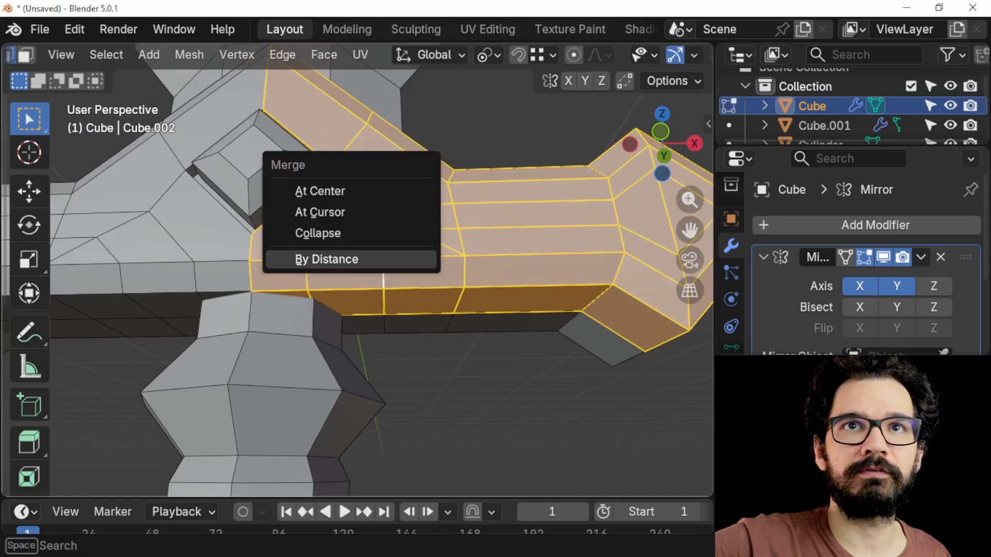
pyautogui.press('Return')
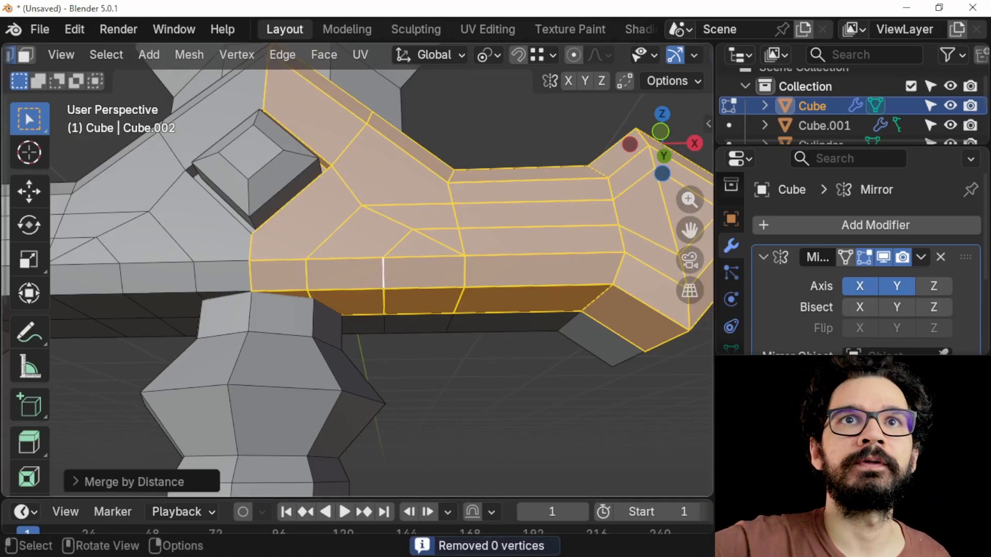
# Bevel the groove outline's full edge loop with one segment and an offset of about 0.0065 m, and compare it with the front reference.
pyautogui.keyDown('shift'); pyautogui.moveTo(384, 302); pyautogui.dragTo(345, 340, button='middle'); pyautogui.keyUp('shift')
pyautogui.keyDown('alt'); pyautogui.click(344, 340); pyautogui.keyUp('alt')
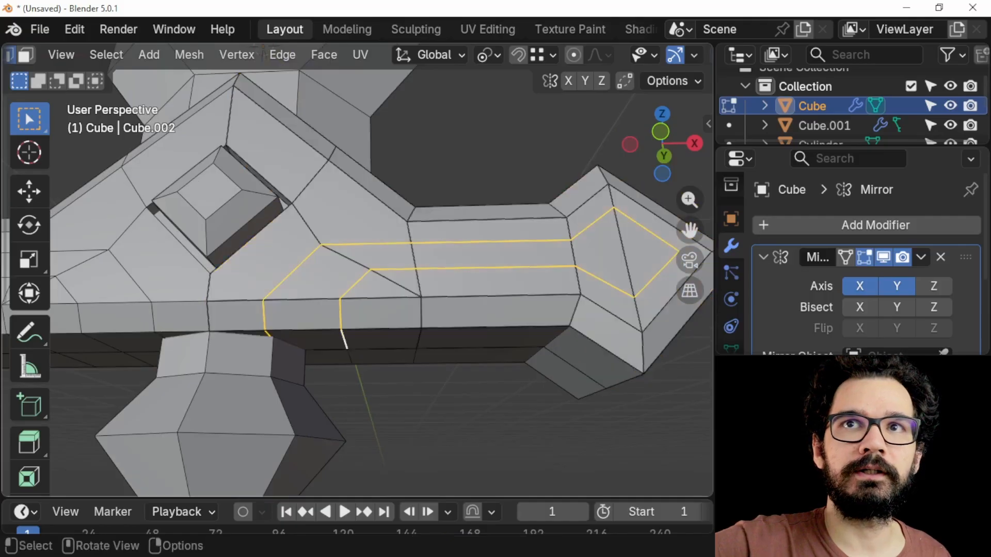
pyautogui.hotkey('ctrl', 'b')
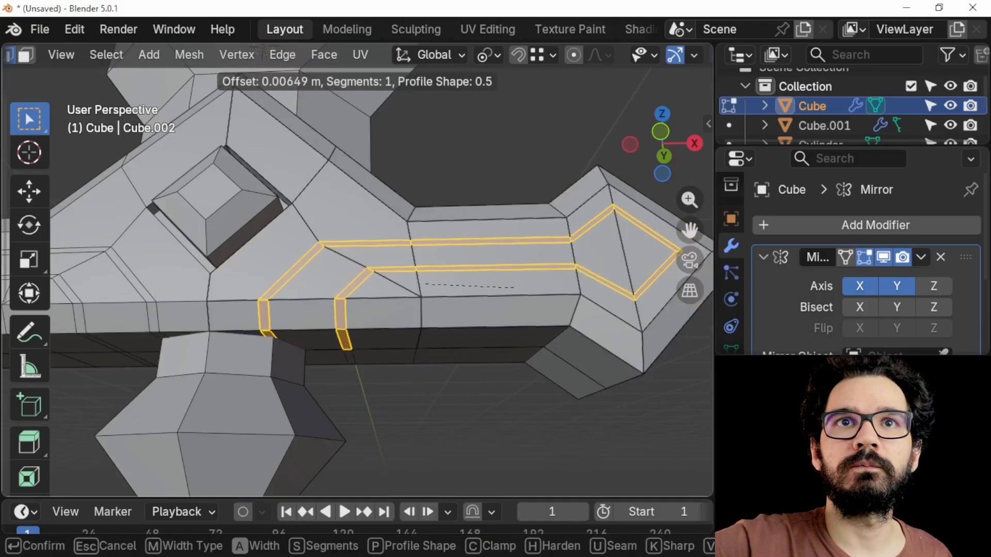
pyautogui.click(514, 288)
pyautogui.moveTo(514, 287); pyautogui.dragTo(519, 317, button='middle')
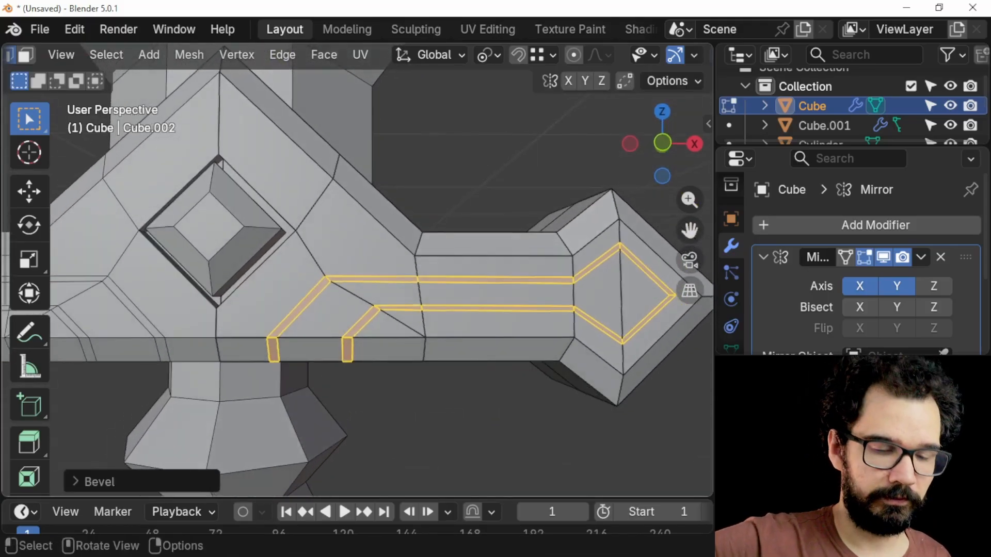
pyautogui.press('KP_1')
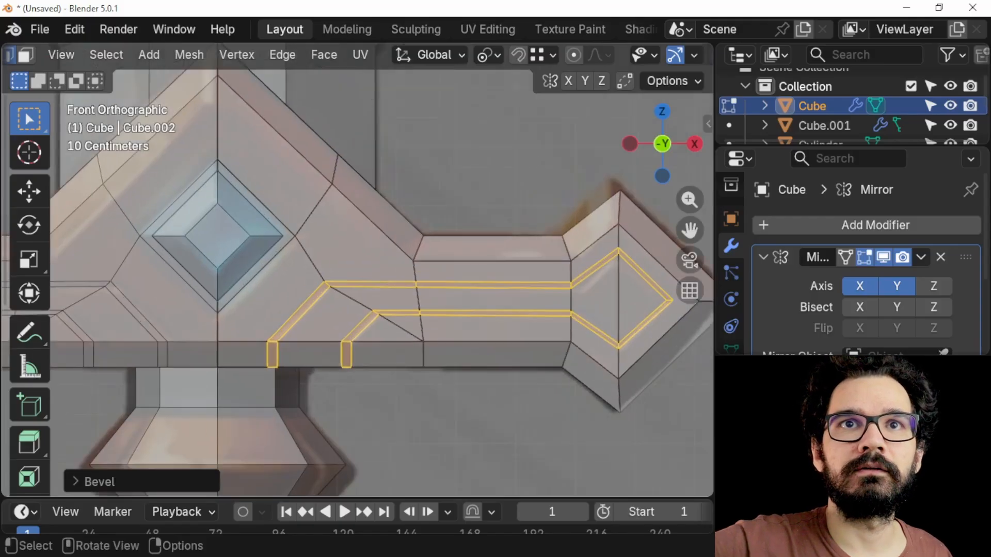
pyautogui.scroll(1, 358, 271)
pyautogui.keyDown('shift'); pyautogui.moveTo(359, 271); pyautogui.dragTo(262, 263, button='middle'); pyautogui.keyUp('shift')
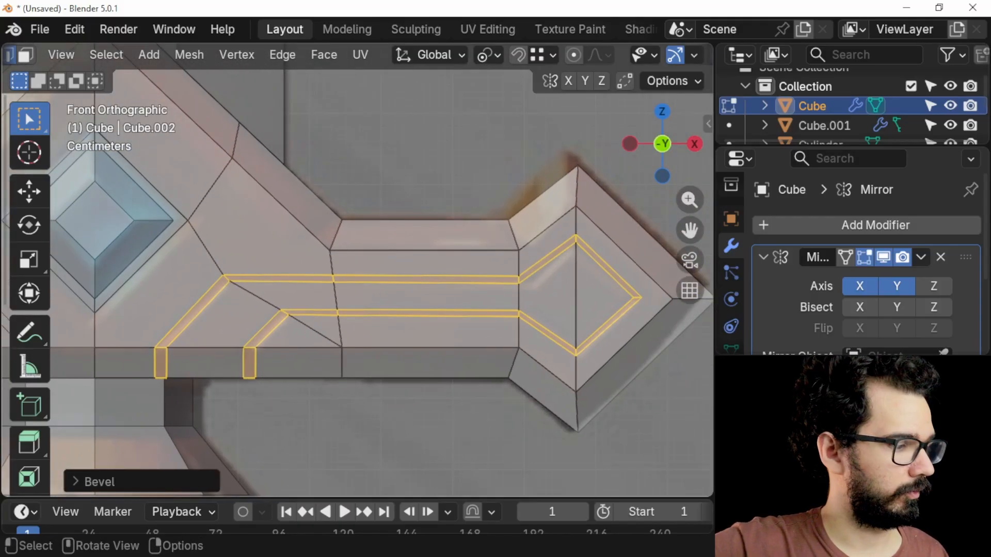
# Select the outer edge loop along the groove's lower side in vertex mode.
pyautogui.press('1')
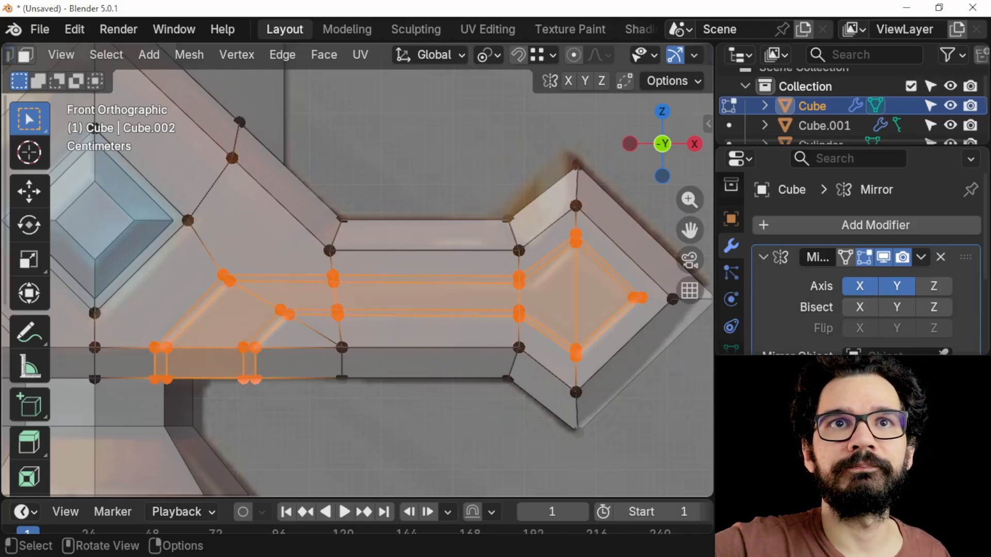
pyautogui.click(289, 315)
pyautogui.keyDown('shift'); pyautogui.click(337, 316); pyautogui.keyUp('shift')
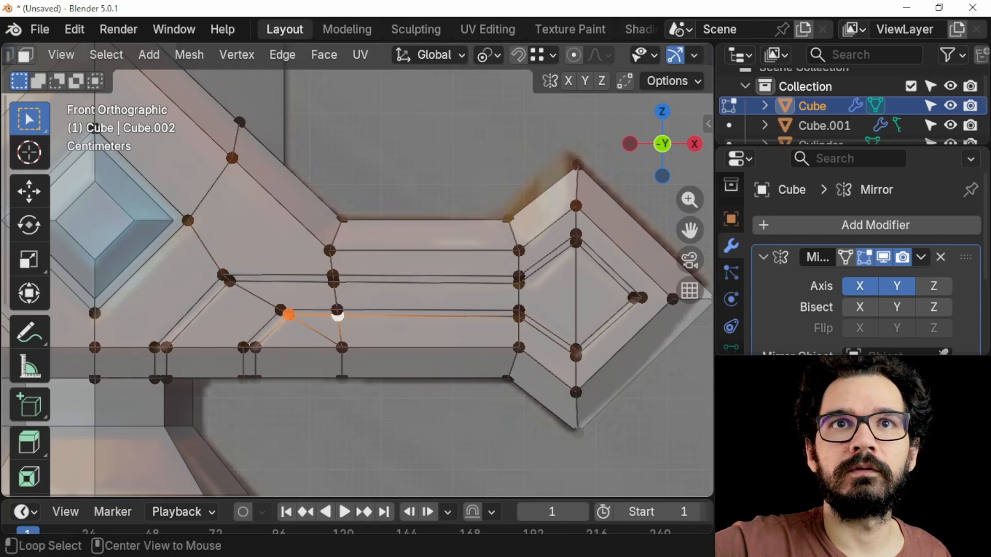
pyautogui.keyDown('alt'); pyautogui.click(351, 316); pyautogui.keyUp('alt')
pyautogui.scroll(1, 357, 270)
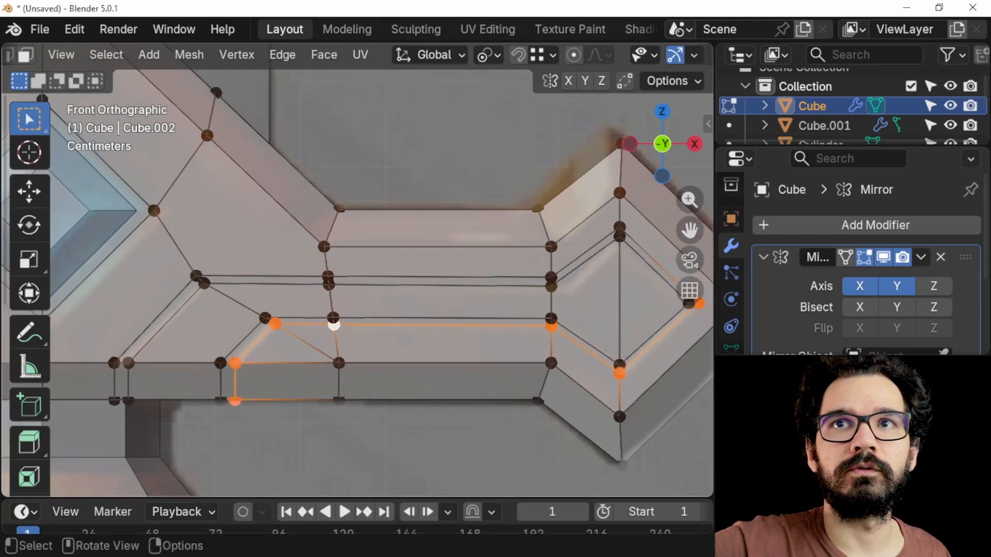
pyautogui.scroll(2, 356, 270)
pyautogui.keyDown('shift'); pyautogui.moveTo(444, 309); pyautogui.dragTo(178, 257, button='middle'); pyautogui.keyUp('shift')
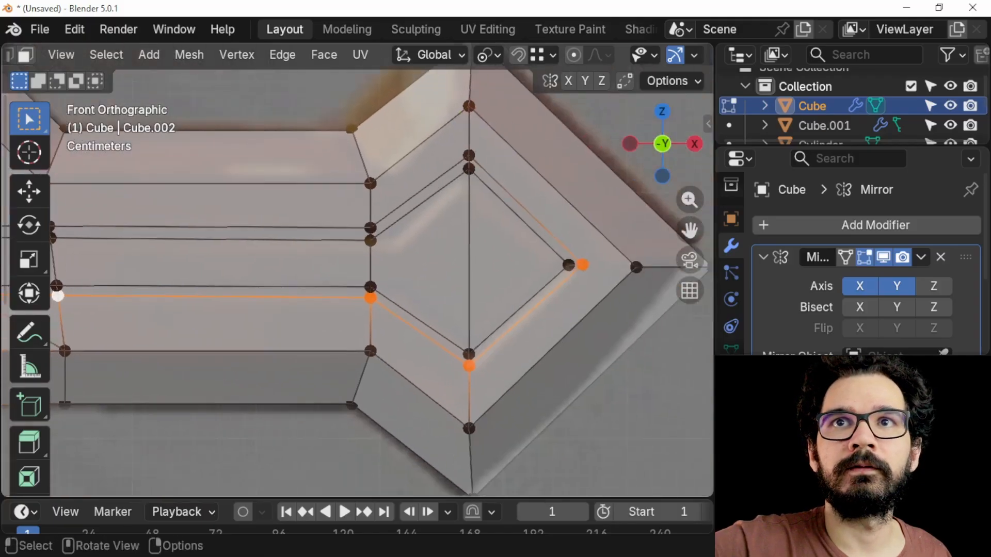
pyautogui.keyDown('ctrl'); pyautogui.click(582, 265); pyautogui.keyUp('ctrl')
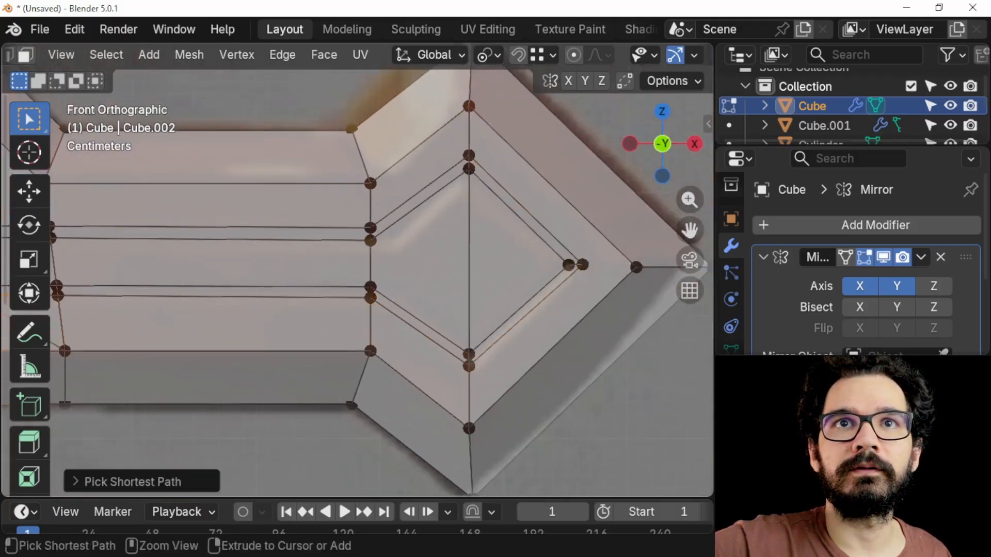
pyautogui.hotkey('ctrl', 'z')
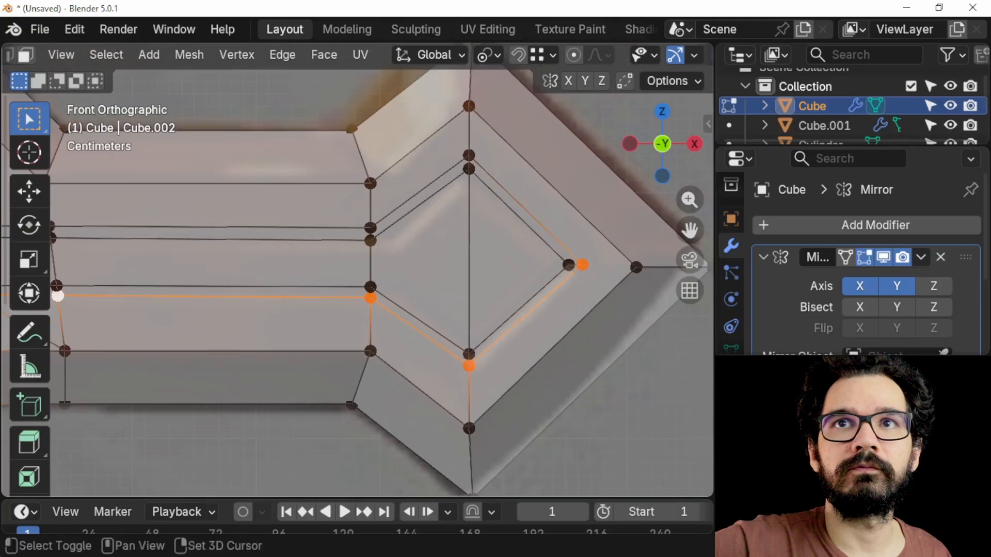
pyautogui.keyDown('shift'); pyautogui.moveTo(560, 254); pyautogui.dragTo(575, 274); pyautogui.keyUp('shift')
pyautogui.keyDown('ctrl'); pyautogui.click(582, 264); pyautogui.keyUp('ctrl')
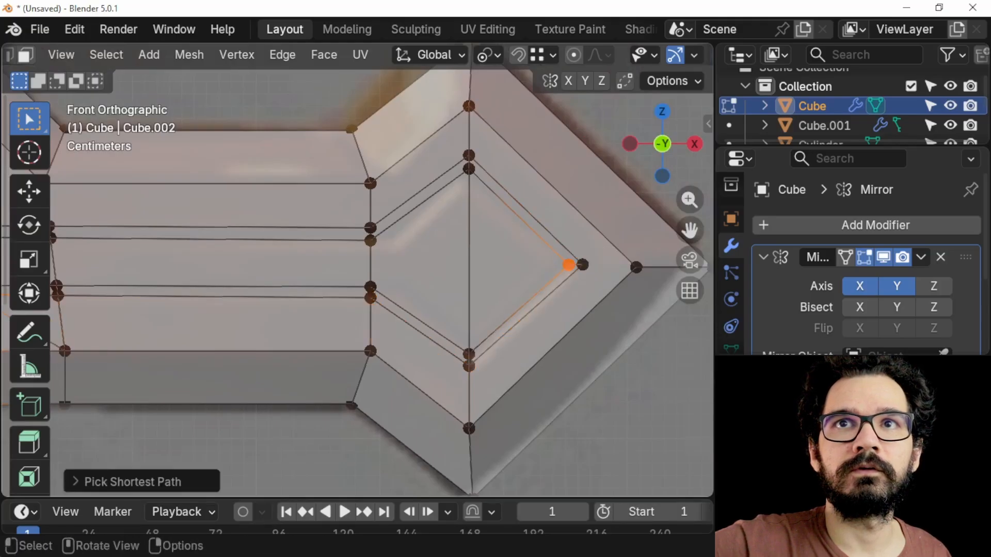
pyautogui.hotkey('ctrl', 'z')
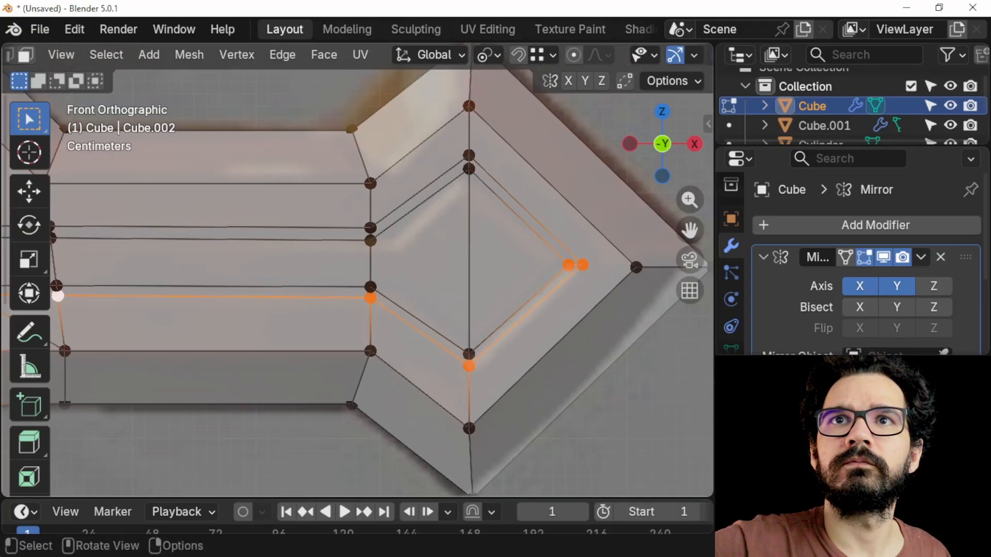
# Exclude the diamond tip and bottom-edge vertices from the selected lower loop, and move the rest about 0.005 m down along Z.
pyautogui.keyDown('ctrl'); pyautogui.moveTo(559, 253); pyautogui.dragTo(593, 279); pyautogui.keyUp('ctrl')
pyautogui.keyDown('shift'); pyautogui.moveTo(362, 310); pyautogui.dragTo(591, 270, button='middle'); pyautogui.keyUp('shift')
pyautogui.keyDown('ctrl'); pyautogui.moveTo(110, 250); pyautogui.dragTo(177, 398); pyautogui.keyUp('ctrl')
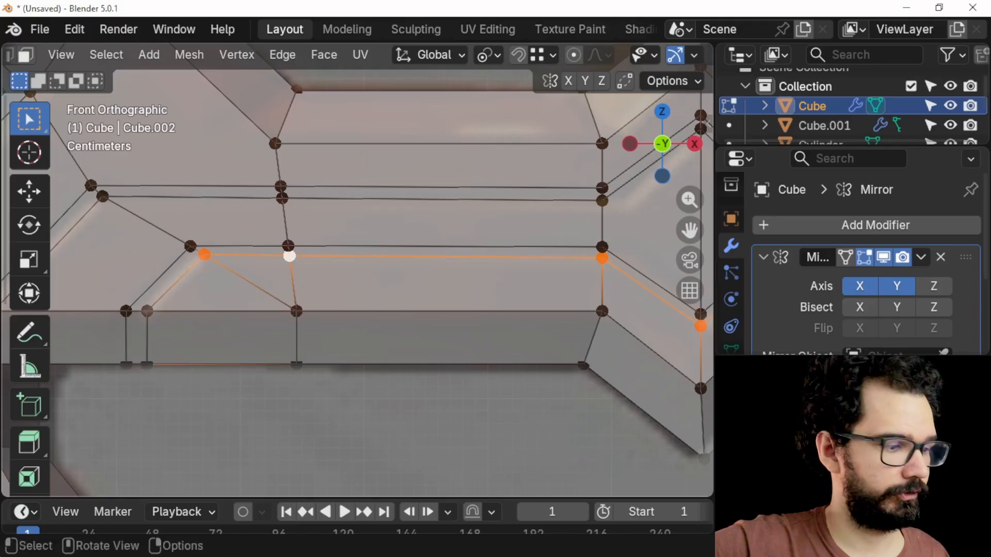
pyautogui.press('g')
pyautogui.press('z')
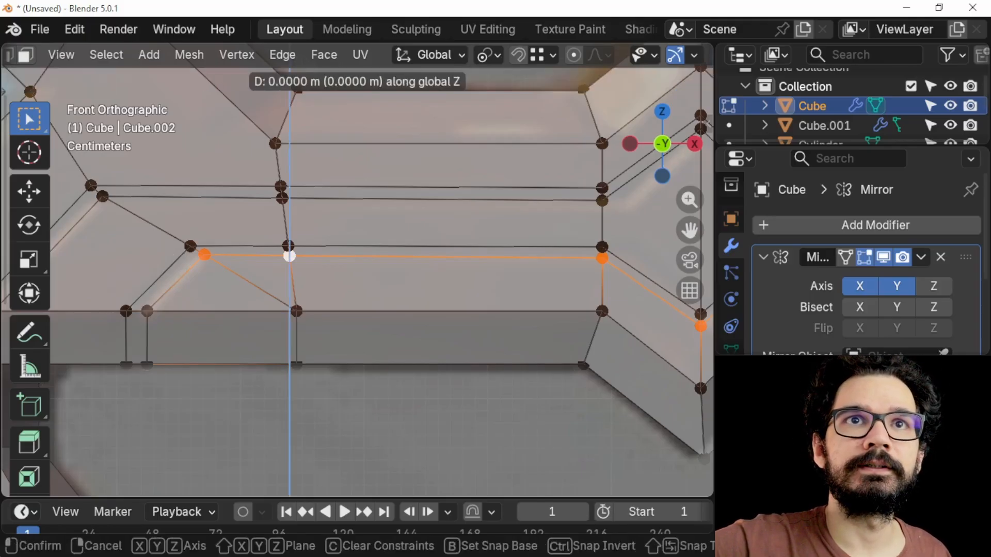
pyautogui.press('Return')
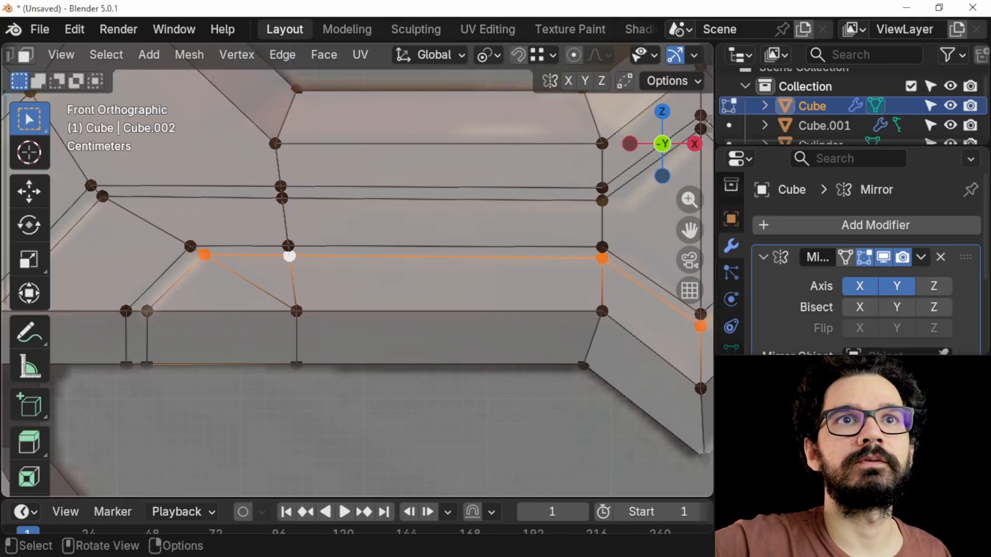
pyautogui.hotkey('alt', 'z')
pyautogui.keyDown('ctrl'); pyautogui.moveTo(84, 345); pyautogui.dragTo(202, 410); pyautogui.keyUp('ctrl')
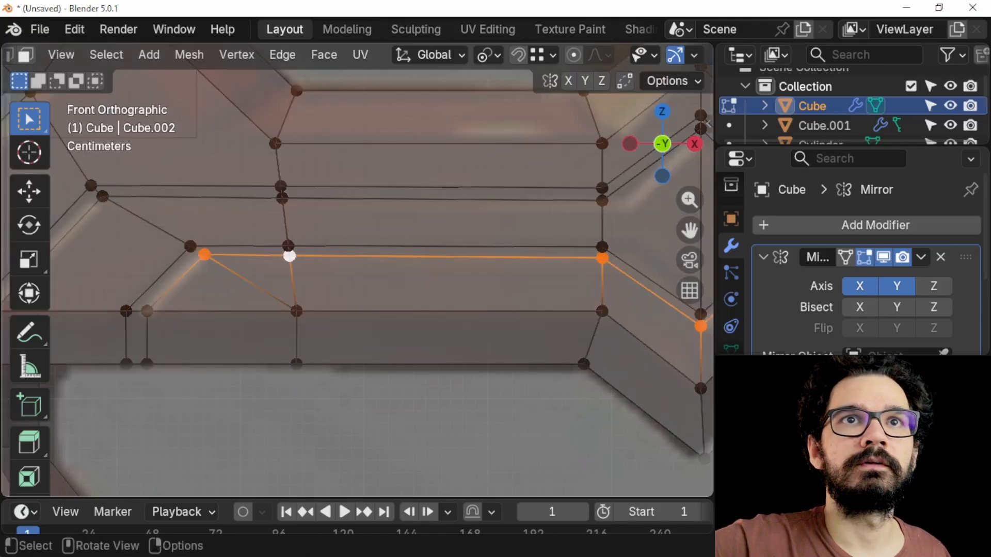
pyautogui.press('g')
pyautogui.press('z')
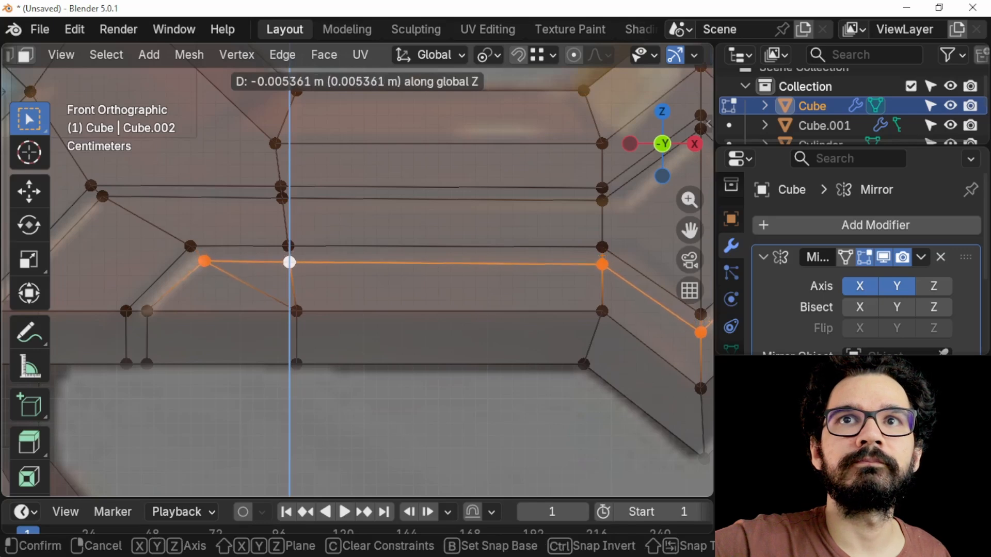
pyautogui.press('Return')
pyautogui.scroll(3, 357, 270)
pyautogui.keyDown('shift'); pyautogui.moveTo(310, 270); pyautogui.dragTo(472, 287, button='middle'); pyautogui.keyUp('shift')
pyautogui.click(255, 272)
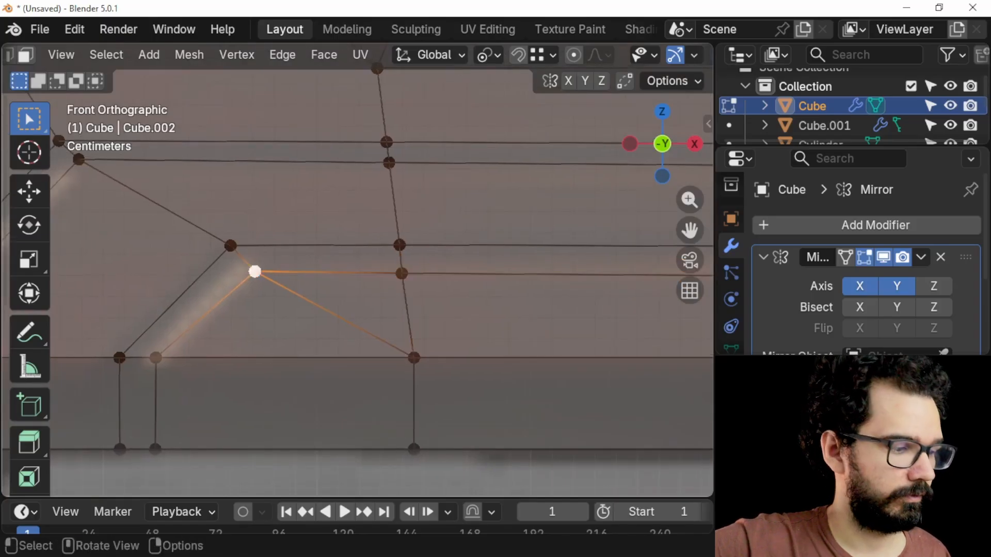
pyautogui.hotkey('shift', 'v')
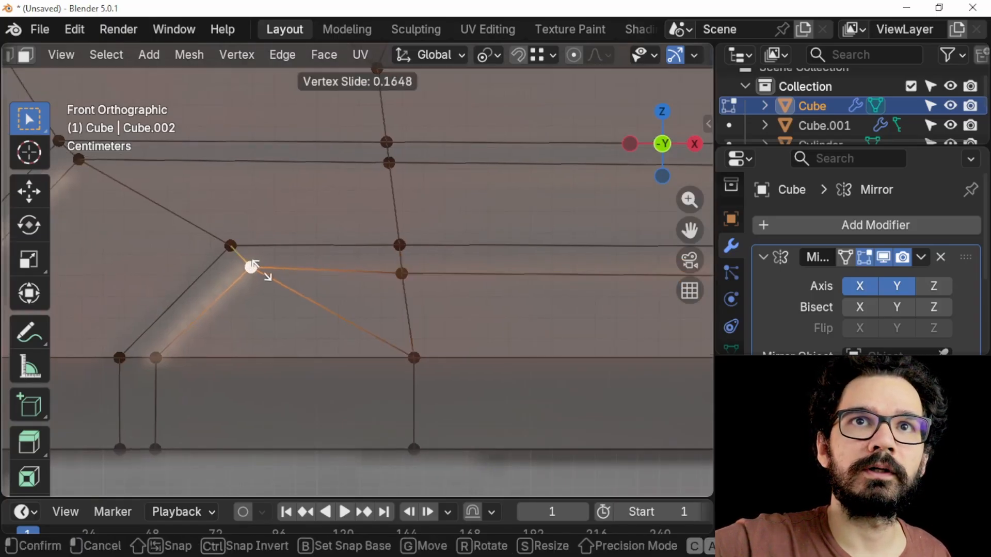
pyautogui.press('Escape')
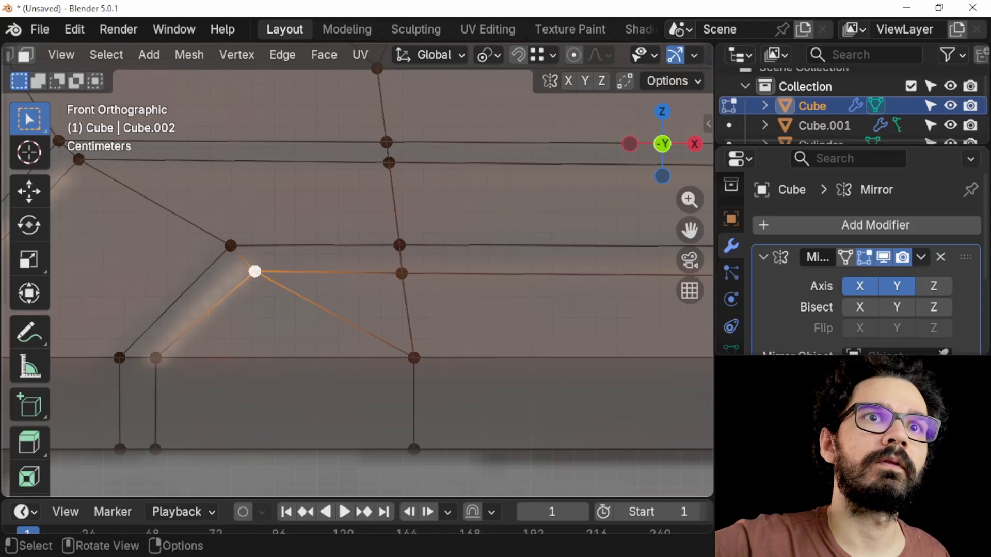
# Move the outer vertex at the diamond's side tip a few millimetres outward along X to match the reference.
pyautogui.scroll(-5, 357, 270)
pyautogui.keyDown('shift'); pyautogui.moveTo(358, 269); pyautogui.dragTo(187, 328, button='middle'); pyautogui.keyUp('shift')
pyautogui.scroll(1, 357, 270)
pyautogui.keyDown('shift'); pyautogui.moveTo(357, 270); pyautogui.dragTo(237, 285, button='middle'); pyautogui.keyUp('shift')
pyautogui.scroll(3, 237, 285)
pyautogui.click(590, 368)
pyautogui.press('g')
pyautogui.press('x')
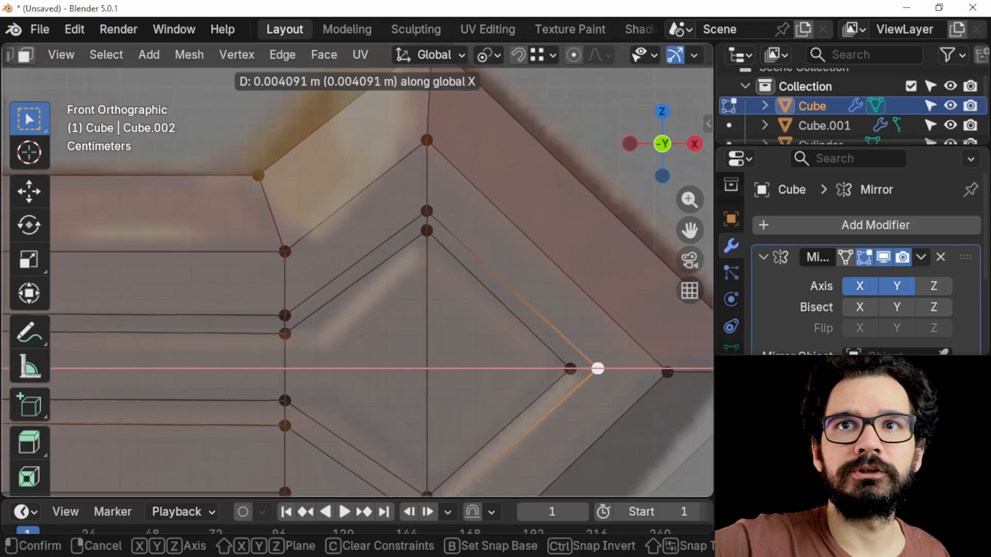
pyautogui.press('Return')
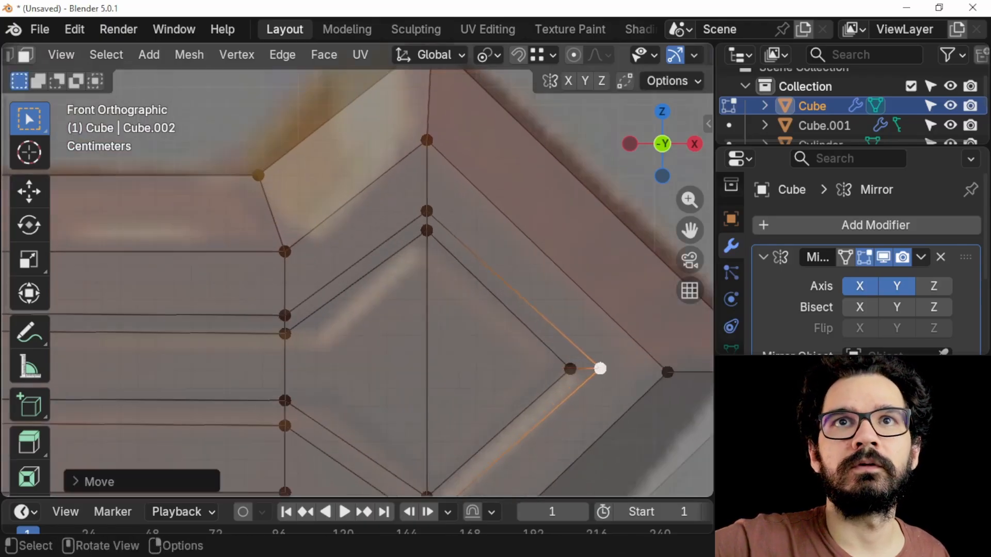
# Select the outer vertices along the groove's upper side, from the diamond's top to the bend, and raise them about 0.0025 m along Z.
pyautogui.click(427, 211)
pyautogui.keyDown('shift'); pyautogui.moveTo(427, 211); pyautogui.dragTo(556, 214, button='middle'); pyautogui.keyUp('shift')
pyautogui.keyDown('shift'); pyautogui.click(415, 318); pyautogui.keyUp('shift')
pyautogui.moveTo(415, 319); pyautogui.dragTo(475, 321, button='middle')
pyautogui.press('KP_1')
pyautogui.scroll(-2, 299, 310)
pyautogui.keyDown('shift'); pyautogui.click(252, 317); pyautogui.keyUp('shift')
pyautogui.keyDown('shift'); pyautogui.moveTo(251, 317); pyautogui.dragTo(382, 309, button='middle'); pyautogui.keyUp('shift')
pyautogui.keyDown('shift'); pyautogui.click(193, 309); pyautogui.keyUp('shift')
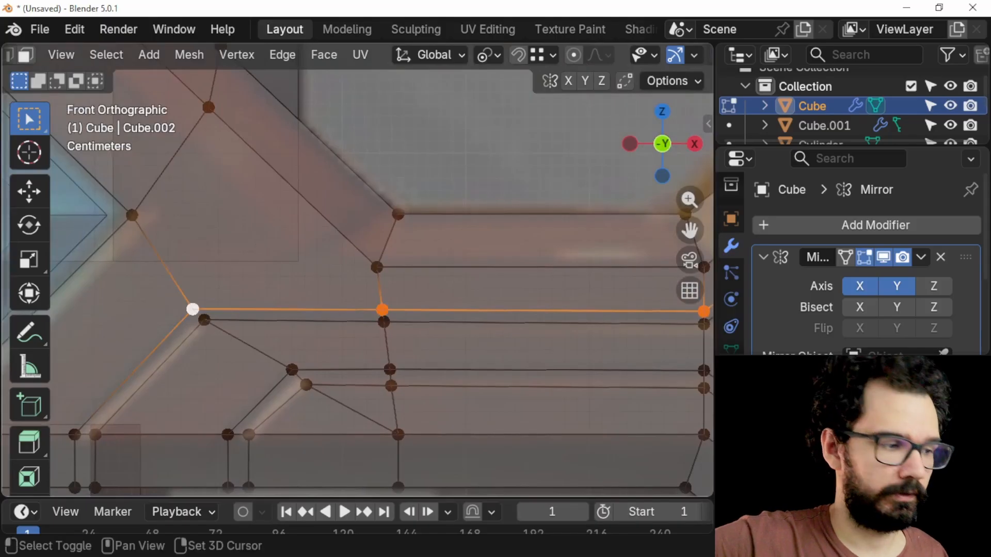
pyautogui.press('g')
pyautogui.press('z')
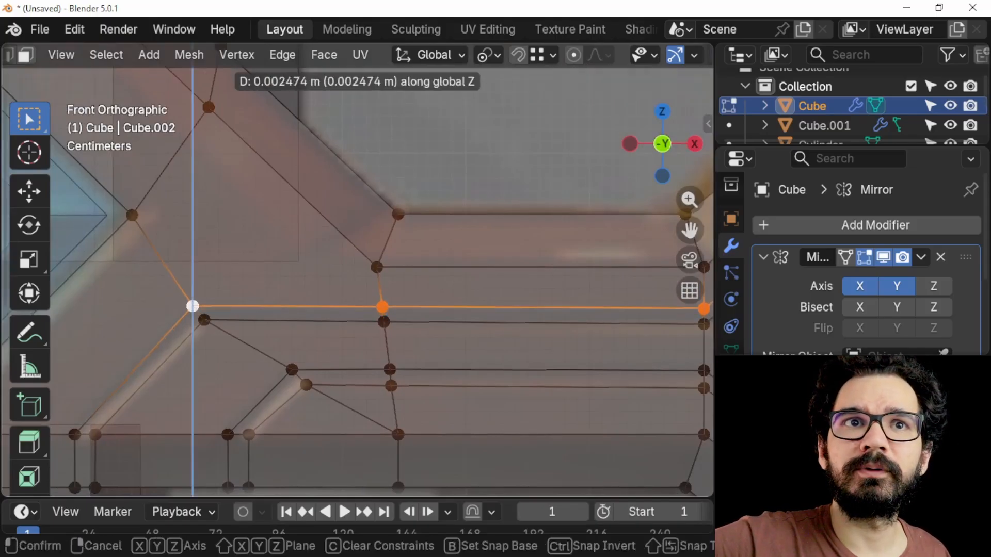
pyautogui.click(193, 306)
# Move the outer vertex at the groove's lower bend about 0.005 m in negative X to match the reference highlight.
pyautogui.scroll(-1, 357, 305)
pyautogui.keyDown('shift'); pyautogui.moveTo(356, 304); pyautogui.dragTo(353, 244, button='middle'); pyautogui.keyUp('shift')
pyautogui.scroll(1, 326, 259)
pyautogui.scroll(3, 351, 289)
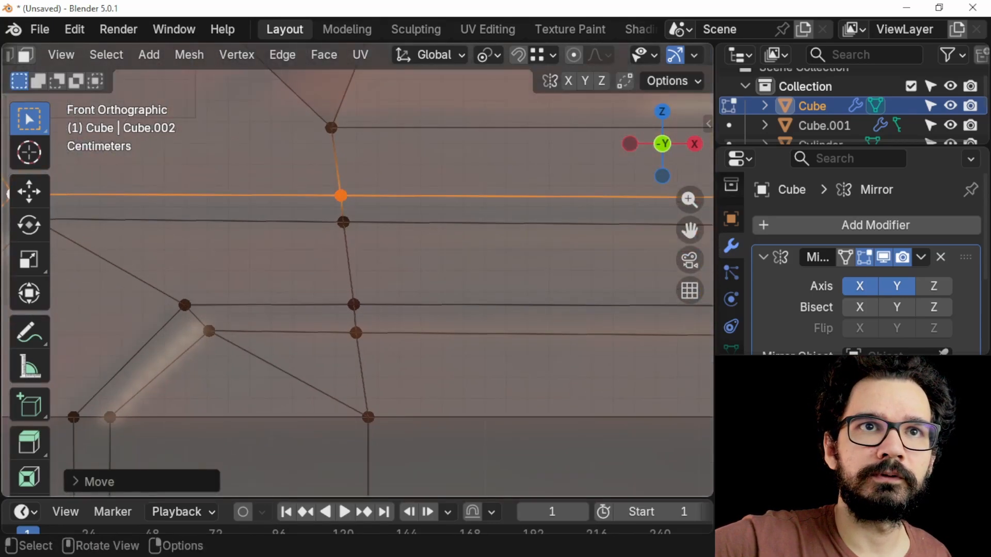
pyautogui.click(209, 331)
pyautogui.press('g')
pyautogui.press('x')
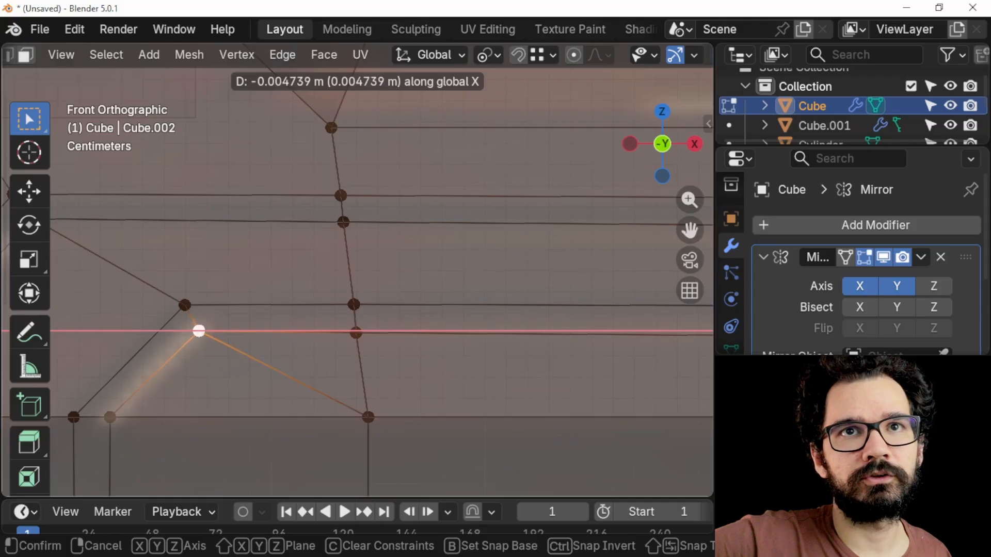
pyautogui.press('Return')
pyautogui.scroll(-2, 358, 283)
pyautogui.click(237, 295)
pyautogui.hotkey('shift', 'v')
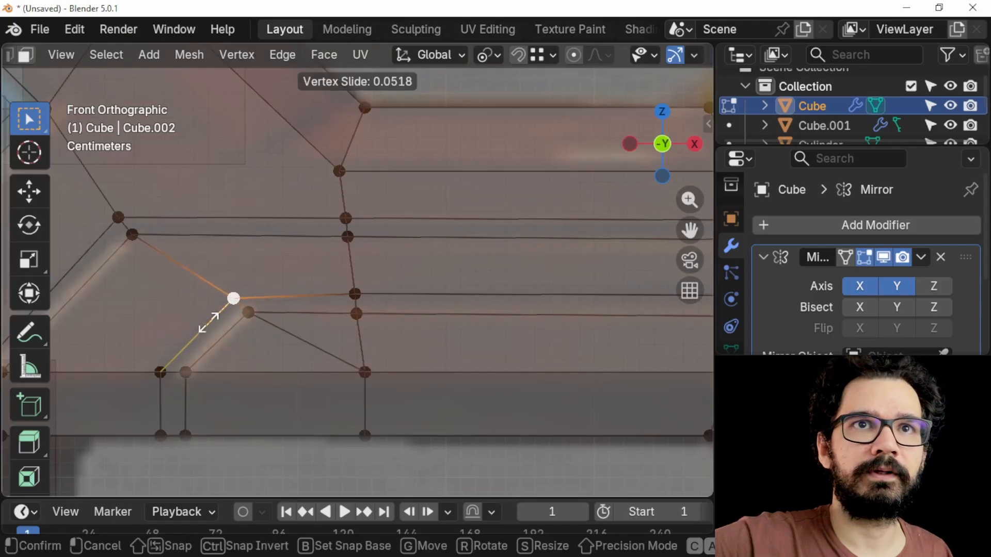
pyautogui.press('Escape')
# Inspect the groove in Object Mode from perspective and front with X-ray off, and hide the Empty reference image.
pyautogui.press('Tab')
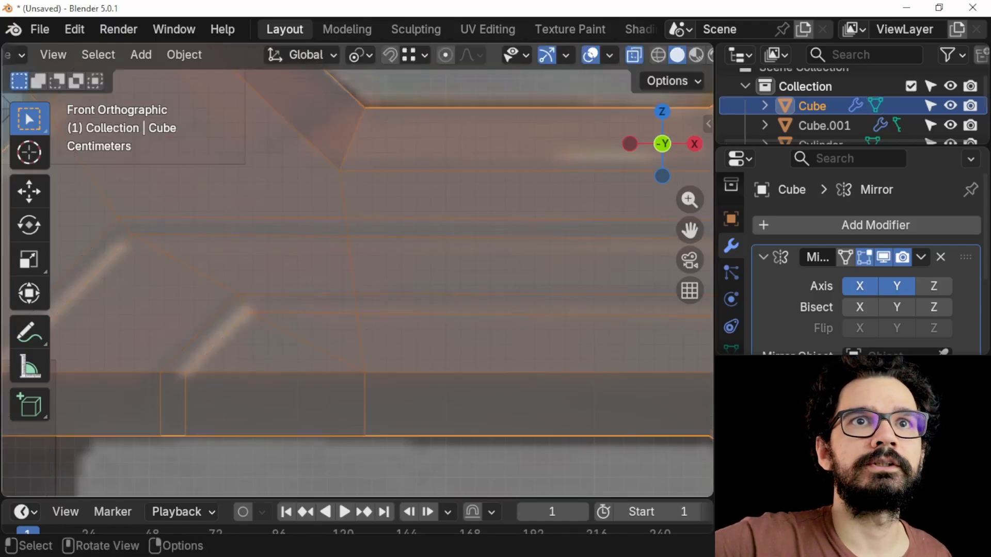
pyautogui.scroll(-2, 357, 270)
pyautogui.hotkey('alt', 'z')
pyautogui.moveTo(357, 270); pyautogui.dragTo(276, 273, button='middle')
pyautogui.scroll(-2, 377, 253)
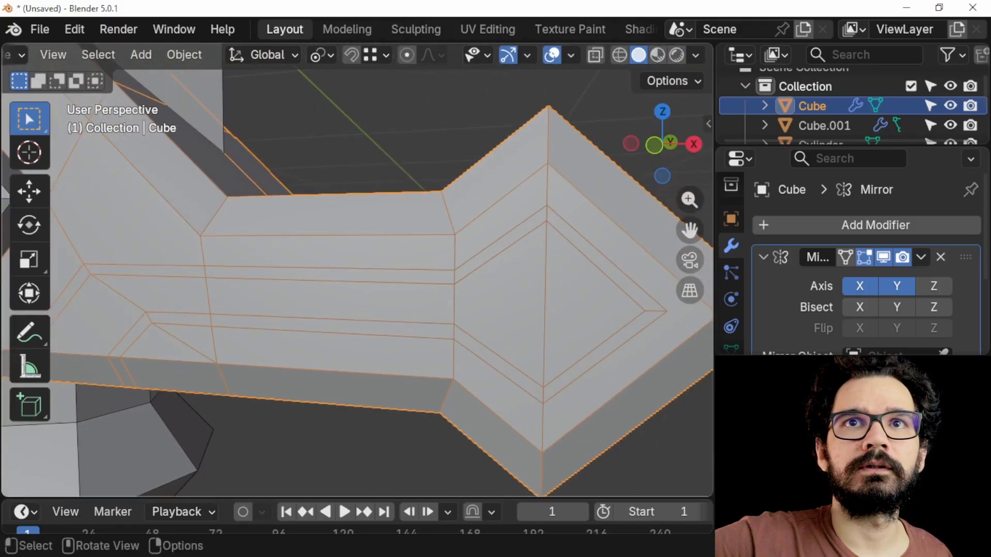
pyautogui.press('KP_1')
pyautogui.hotkey('alt', 'z')
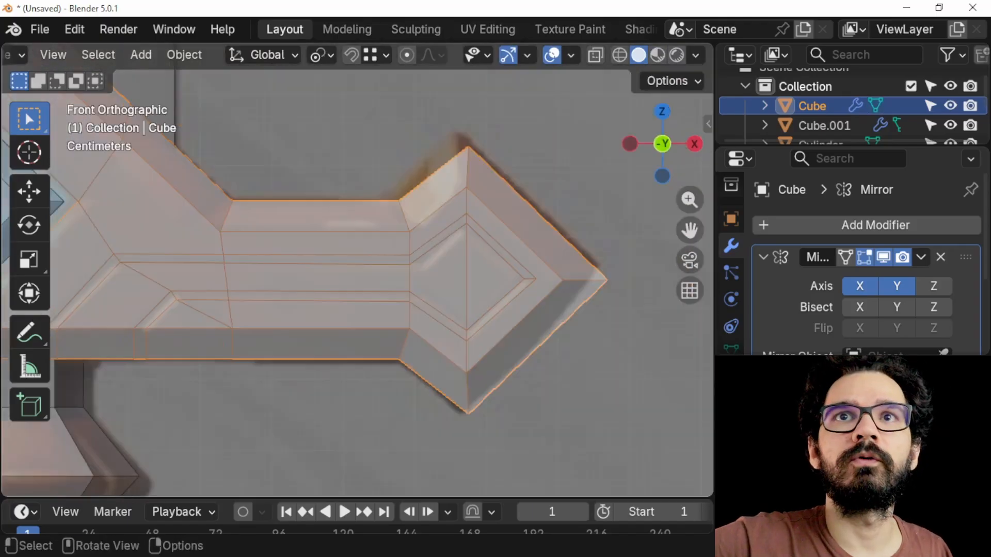
pyautogui.scroll(-2, 826, 106)
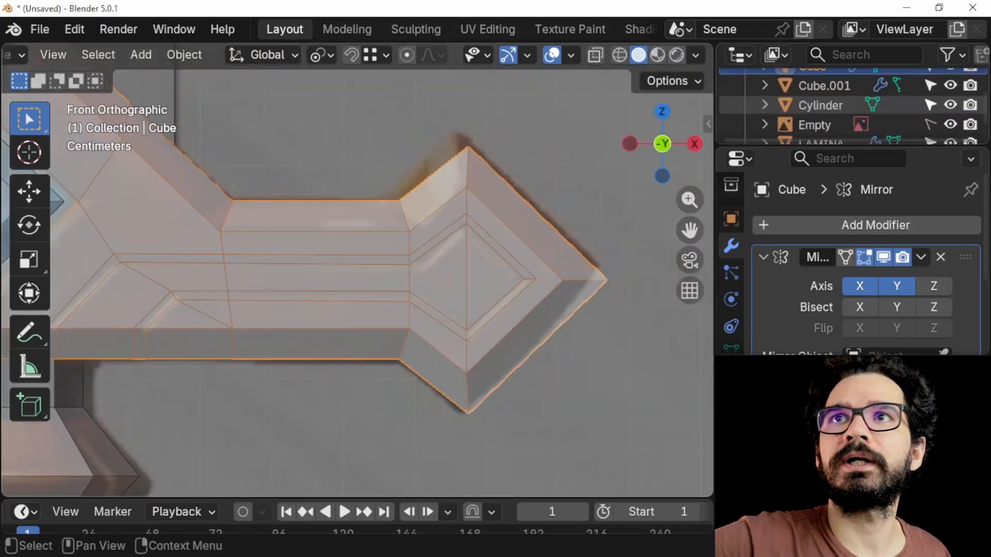
pyautogui.click(951, 124)
pyautogui.moveTo(690, 231); pyautogui.dragTo(694, 231)
# Return to editing the crossguard mesh and raise the groove's outer vertex at the diamond's top a few millimetres along Z.
pyautogui.keyDown('shift'); pyautogui.moveTo(361, 268); pyautogui.dragTo(362, 301, button='middle'); pyautogui.keyUp('shift')
pyautogui.scroll(2, 313, 279)
pyautogui.scroll(1, 361, 279)
pyautogui.press('Tab')
pyautogui.click(367, 212)
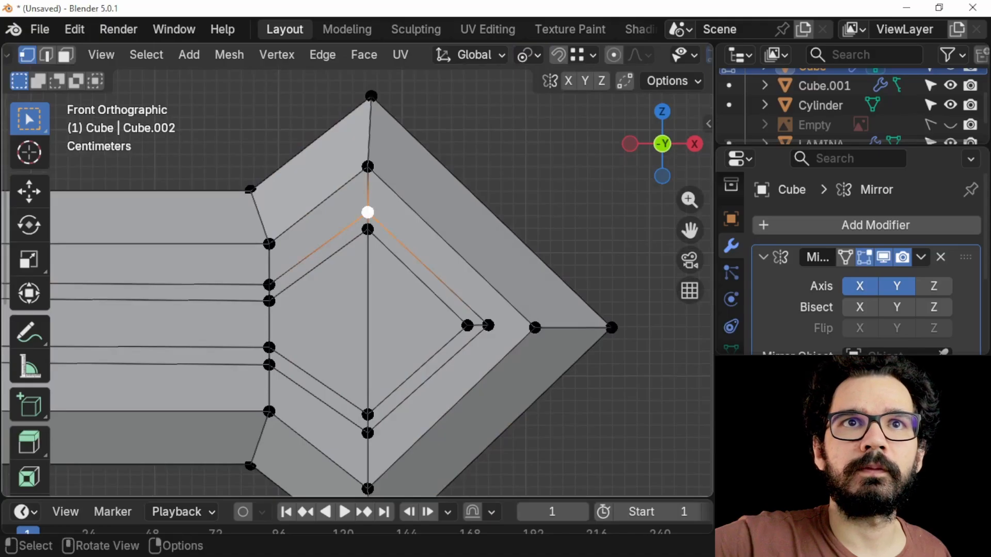
pyautogui.press('g')
pyautogui.press('z')
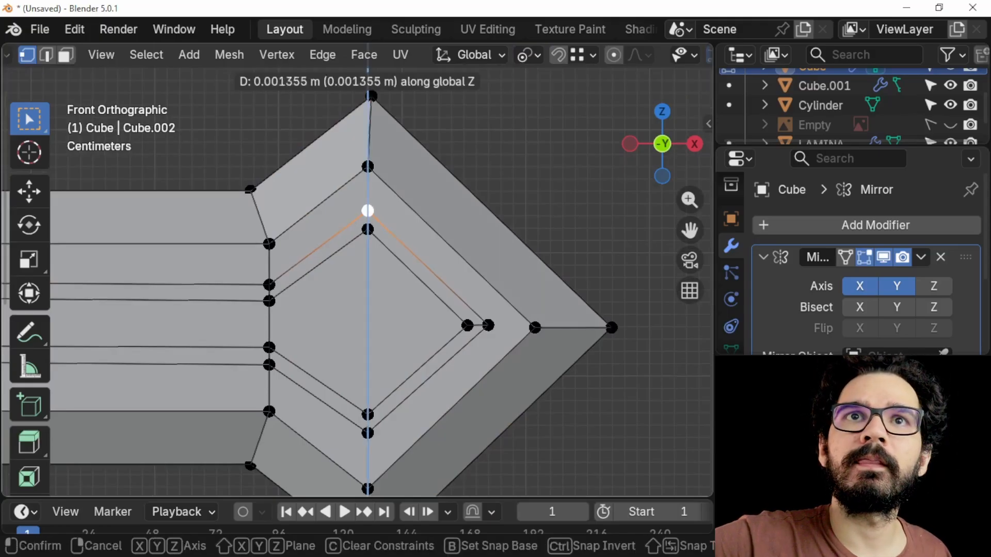
pyautogui.press('Return')
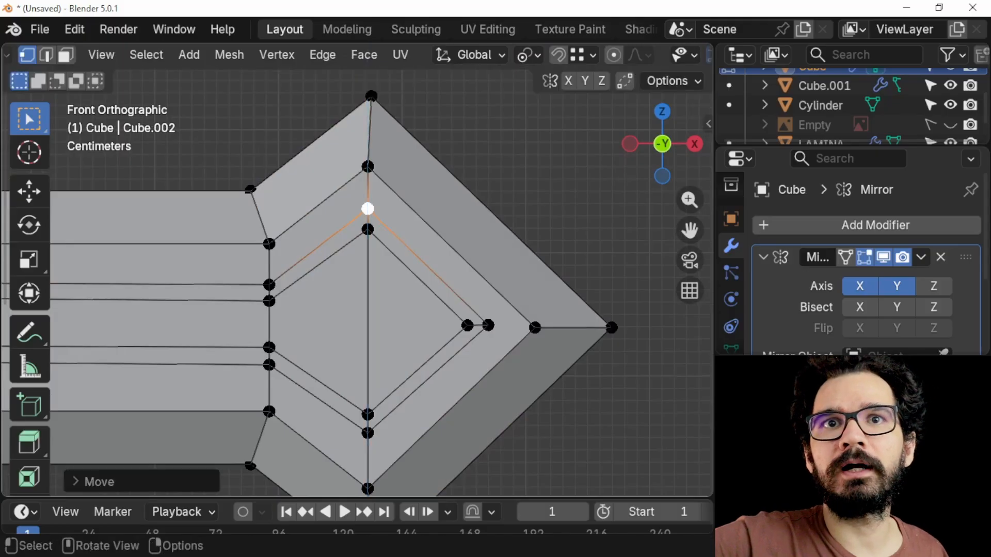
# Move the groove's outer vertex at the diamond's side tip about 0.002 m outward along X.
pyautogui.click(488, 325)
pyautogui.press('g')
pyautogui.press('z')
pyautogui.press('x')
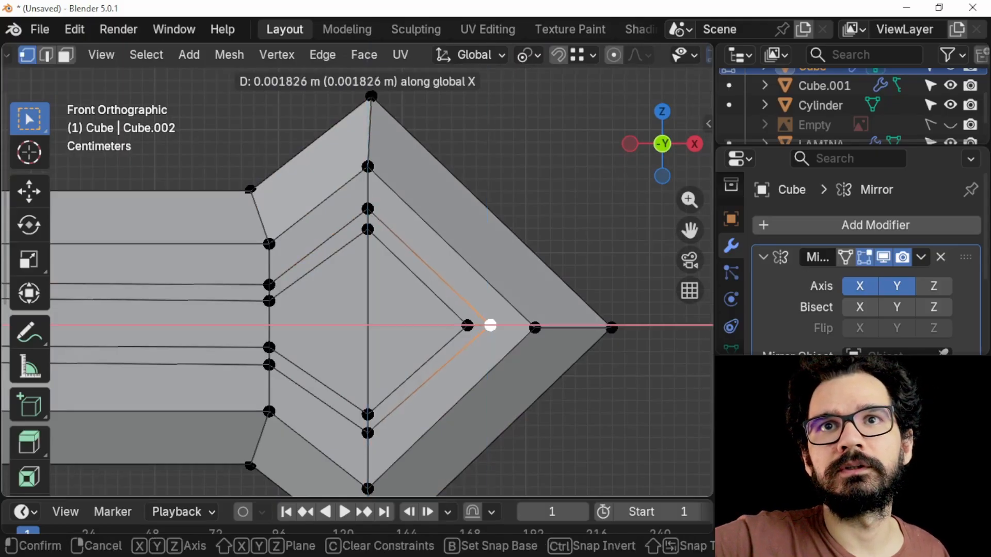
pyautogui.press('Return')
# Move the upper outer groove vertex where the bar meets the diamond about 0.004 m in negative X.
pyautogui.keyDown('shift'); pyautogui.moveTo(490, 325); pyautogui.dragTo(642, 324, button='middle'); pyautogui.keyUp('shift')
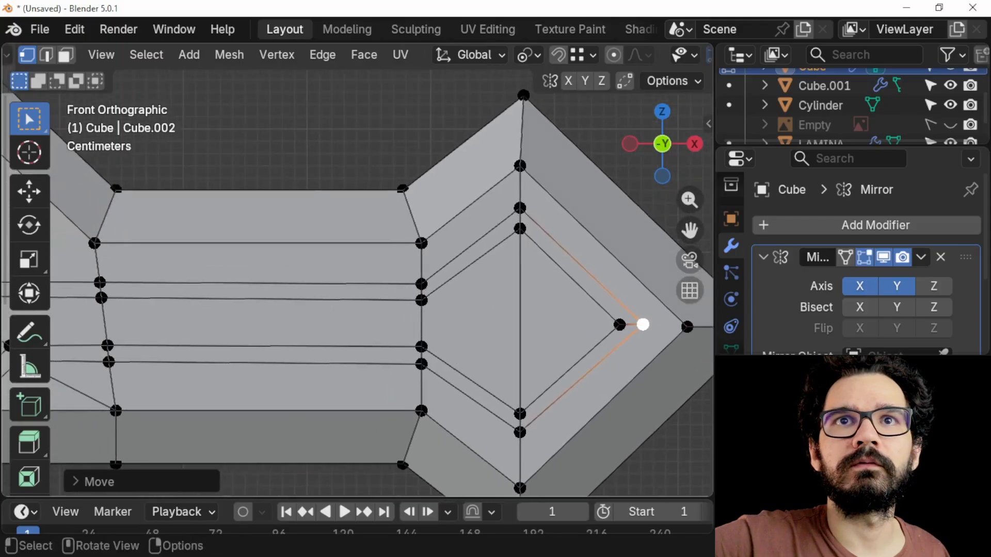
pyautogui.click(421, 284)
pyautogui.scroll(3, 421, 283)
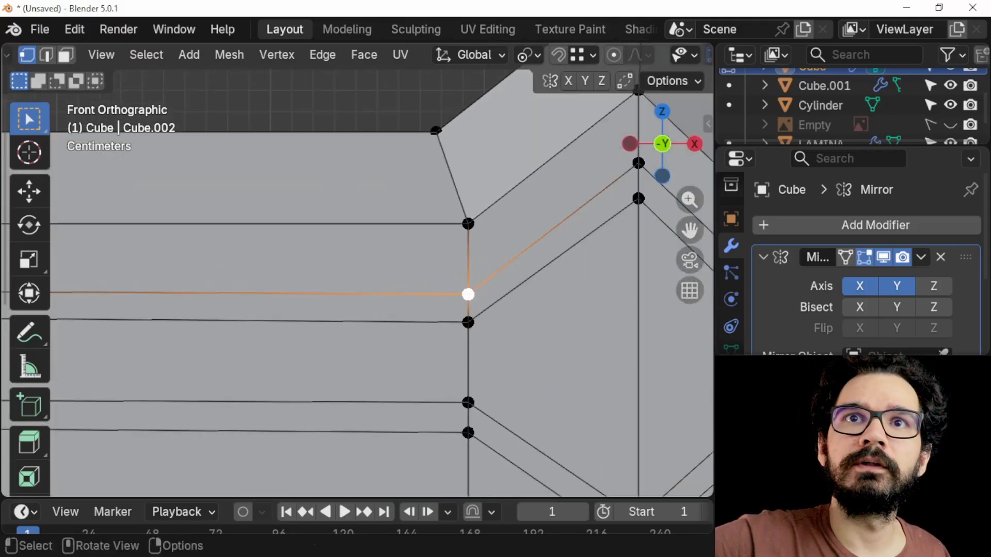
pyautogui.press('g')
pyautogui.press('x')
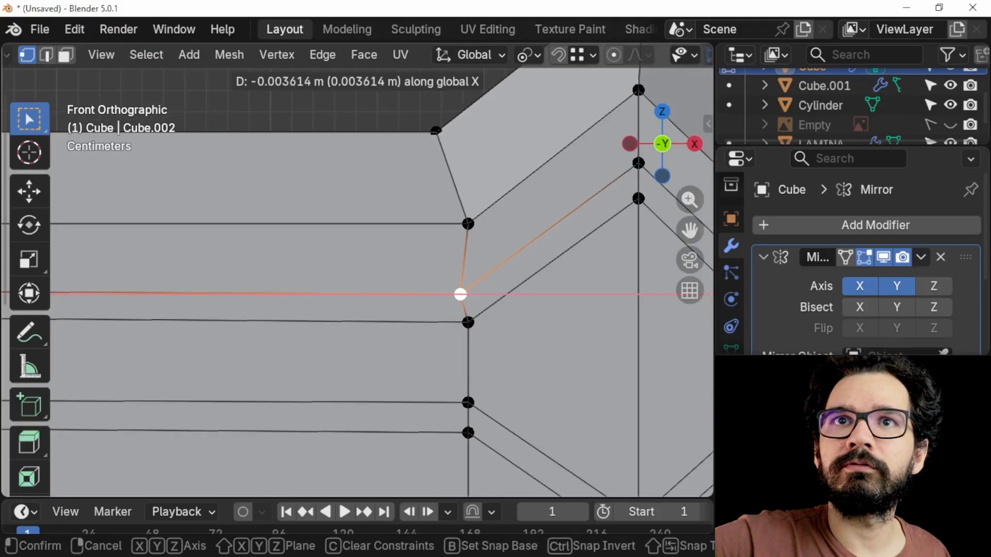
pyautogui.click(459, 294)
# Move the lower outer groove vertex where the bar meets the diamond about 0.004 m in negative X.
pyautogui.keyDown('shift'); pyautogui.moveTo(460, 295); pyautogui.dragTo(429, 199, button='middle'); pyautogui.keyUp('shift')
pyautogui.click(438, 337)
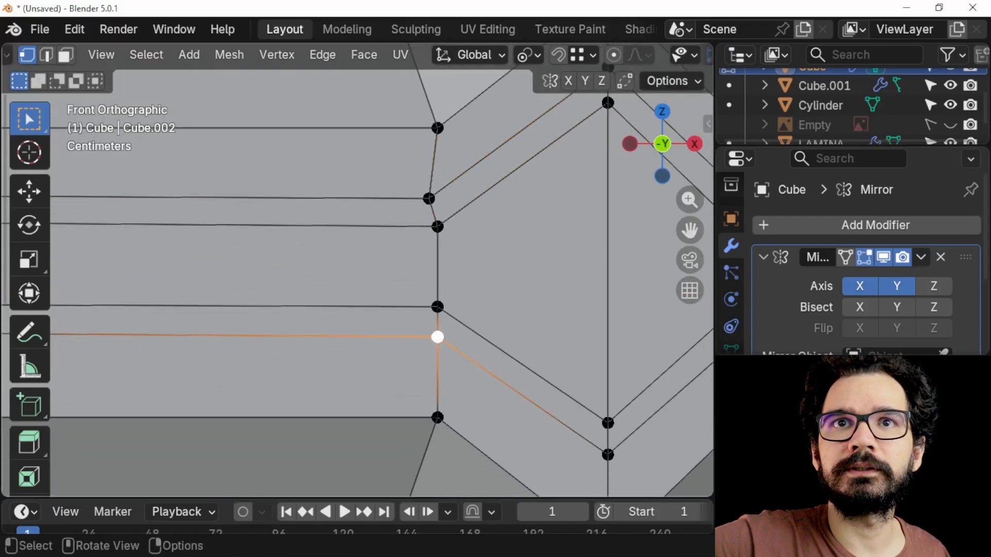
pyautogui.press('g')
pyautogui.press('x')
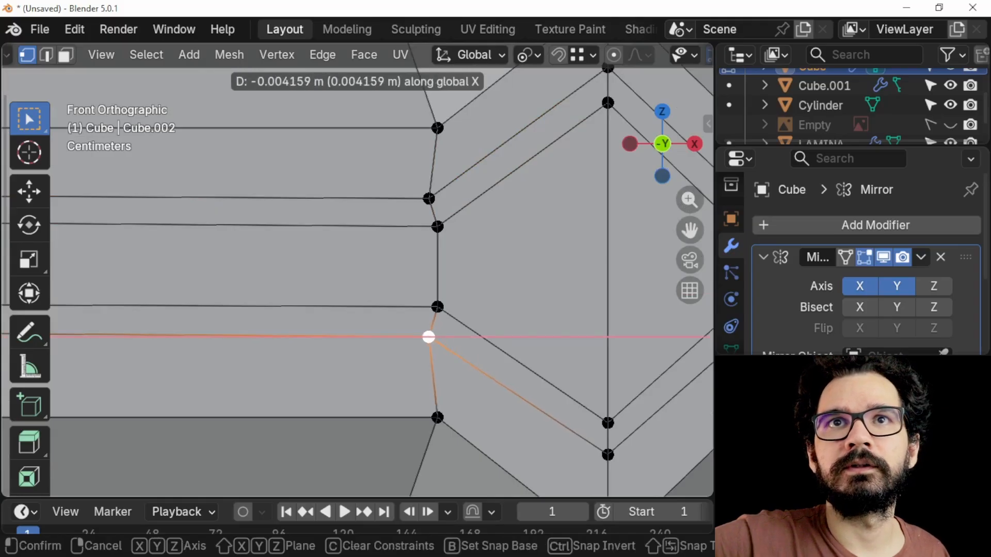
pyautogui.click(429, 337)
# Lower the groove's outer vertex at the diamond's bottom about 0.003 m along Z.
pyautogui.keyDown('shift'); pyautogui.moveTo(429, 337); pyautogui.dragTo(205, 269, button='middle'); pyautogui.keyUp('shift')
pyautogui.scroll(1, 357, 269)
pyautogui.click(354, 387)
pyautogui.press('g')
pyautogui.press('x')
pyautogui.press('z')
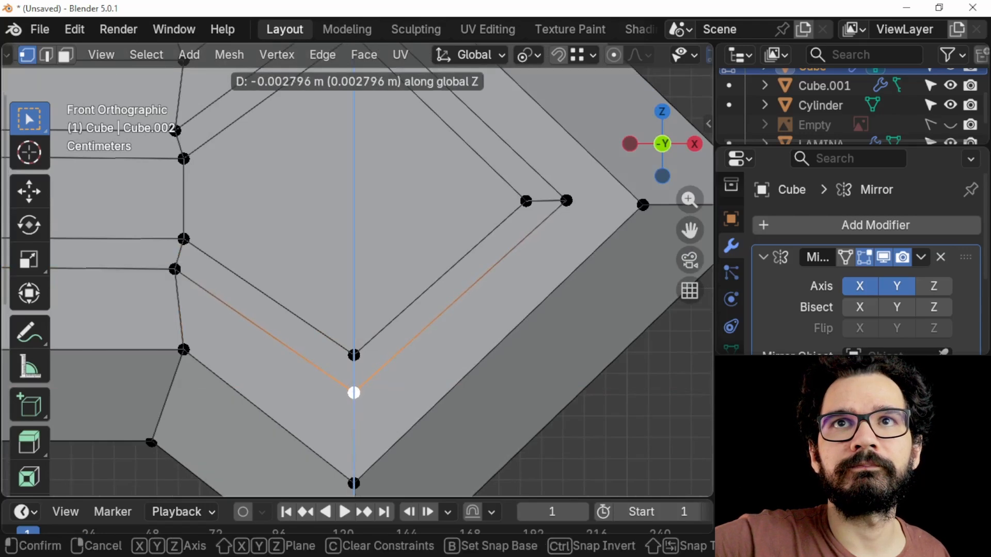
pyautogui.click(354, 395)
# Shift the groove's outer vertex at the diamond's side tip about 0.0015 m farther outward along X.
pyautogui.keyDown('shift'); pyautogui.moveTo(438, 310); pyautogui.dragTo(362, 408, button='middle'); pyautogui.keyUp('shift')
pyautogui.click(490, 300)
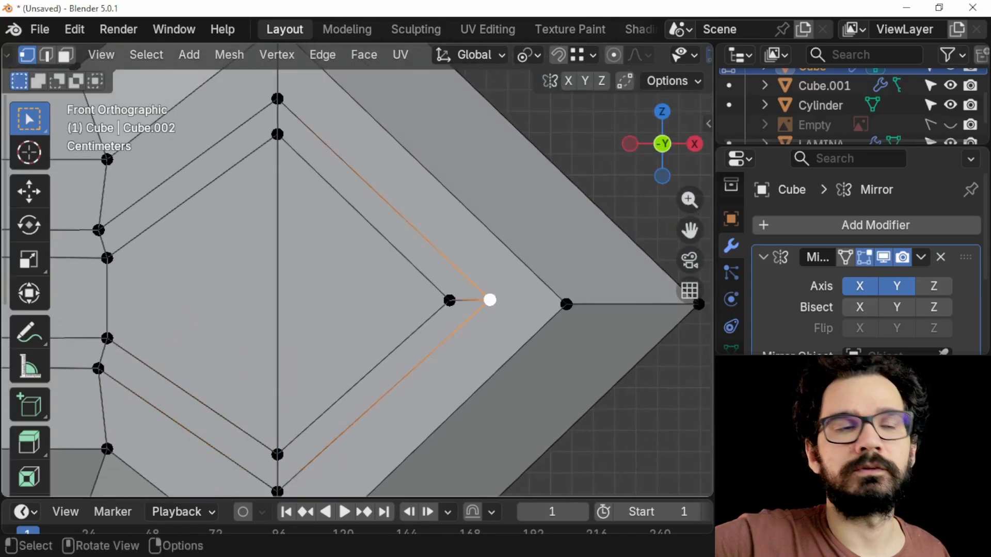
pyautogui.press('g')
pyautogui.press('x')
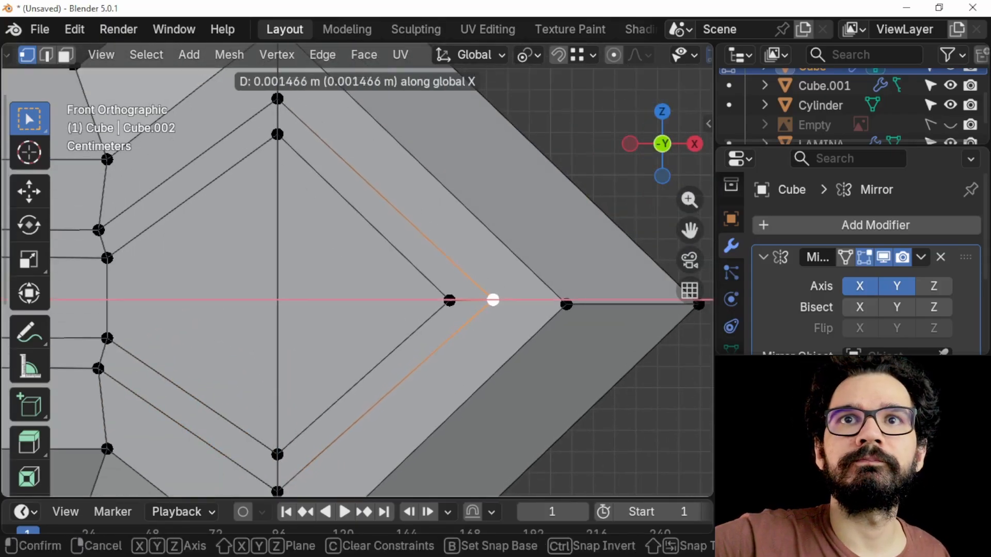
pyautogui.click(493, 300)
# Raise the groove's outer vertex at the diamond's top slightly along Z.
pyautogui.keyDown('shift'); pyautogui.moveTo(438, 253); pyautogui.dragTo(501, 325, button='middle'); pyautogui.keyUp('shift')
pyautogui.click(339, 171)
pyautogui.press('g')
pyautogui.press('z')
pyautogui.click(339, 163)
# Select the narrow face strips that outline the groove, including their ends on the crossguard's lower edge, in face selection mode.
pyautogui.scroll(-6, 358, 270)
pyautogui.keyDown('shift'); pyautogui.moveTo(358, 270); pyautogui.dragTo(563, 277, button='middle'); pyautogui.keyUp('shift')
pyautogui.keyDown('shift'); pyautogui.moveTo(358, 270); pyautogui.dragTo(424, 232, button='middle'); pyautogui.keyUp('shift')
pyautogui.scroll(2, 392, 261)
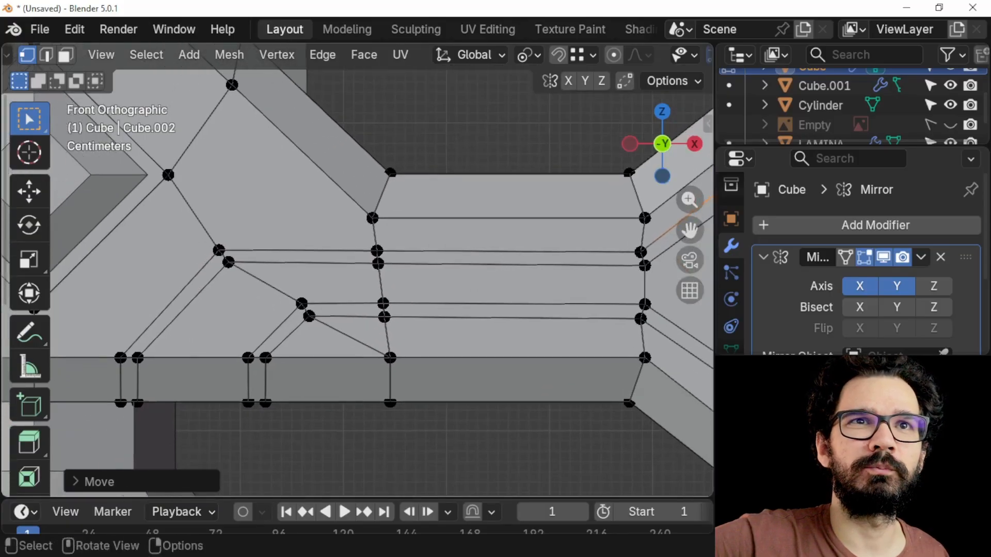
pyautogui.click(138, 358)
pyautogui.scroll(2, 137, 358)
pyautogui.keyDown('shift'); pyautogui.moveTo(137, 358); pyautogui.dragTo(326, 304, button='middle'); pyautogui.keyUp('shift')
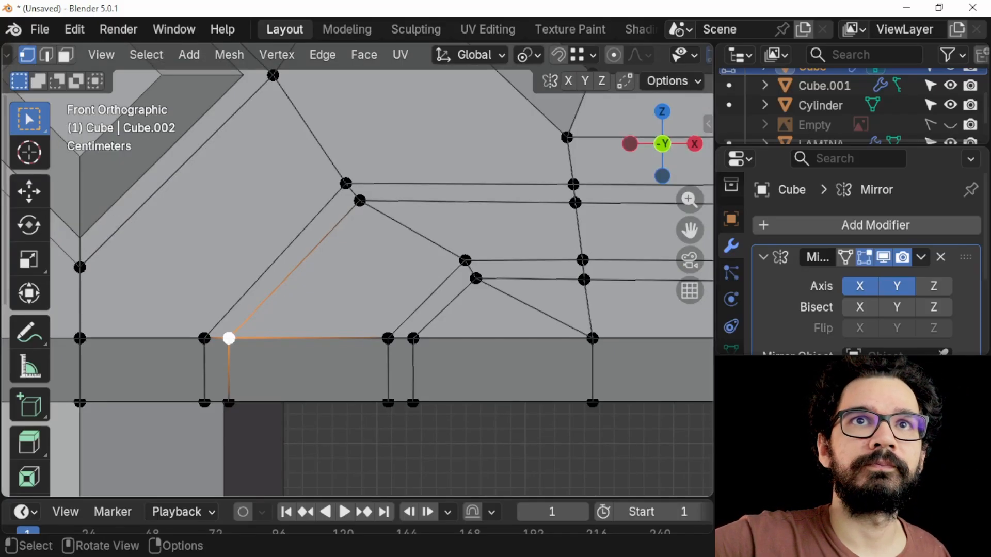
pyautogui.keyDown('ctrl'); pyautogui.keyDown('alt'); pyautogui.click(297, 237); pyautogui.keyUp('alt'); pyautogui.keyUp('ctrl')
pyautogui.hotkey('ctrl', 'z')
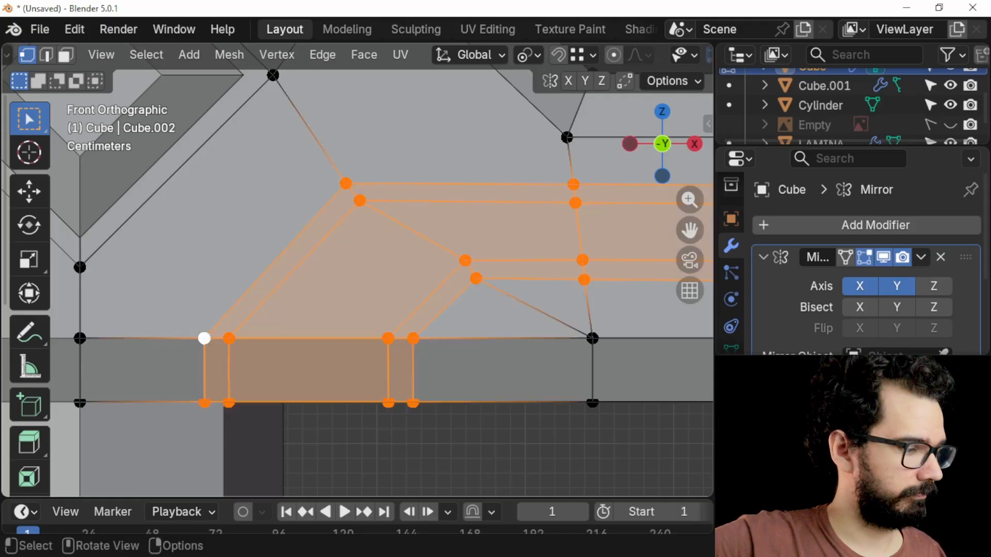
pyautogui.press('3')
pyautogui.keyDown('ctrl'); pyautogui.keyDown('alt'); pyautogui.keyDown('shift'); pyautogui.click(308, 339); pyautogui.keyUp('shift'); pyautogui.keyUp('alt'); pyautogui.keyUp('ctrl')
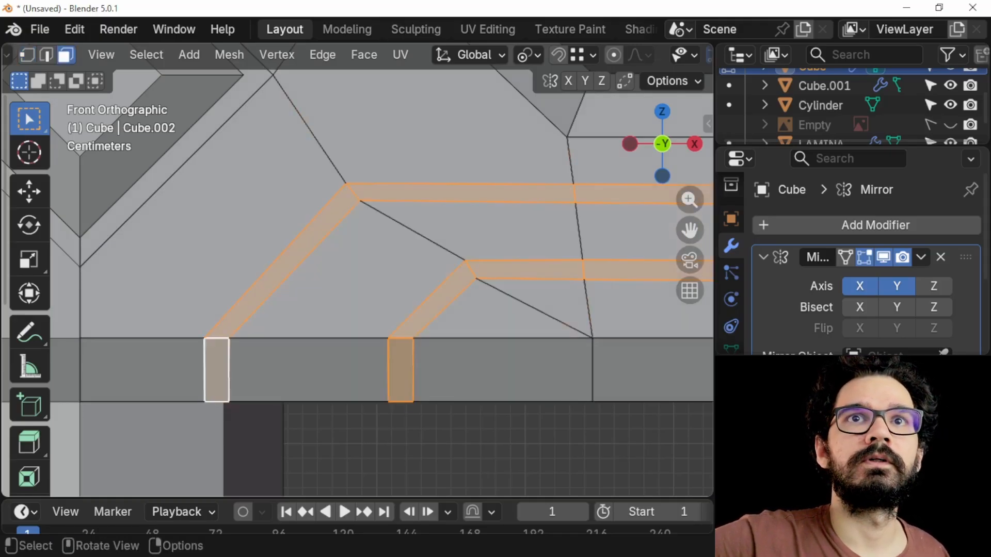
# Extrude the selected groove outline faces about 0.008 m inward into the crossguard.
pyautogui.scroll(-2, 357, 270)
pyautogui.moveTo(358, 269); pyautogui.dragTo(315, 274, button='middle')
pyautogui.scroll(-3, 347, 286)
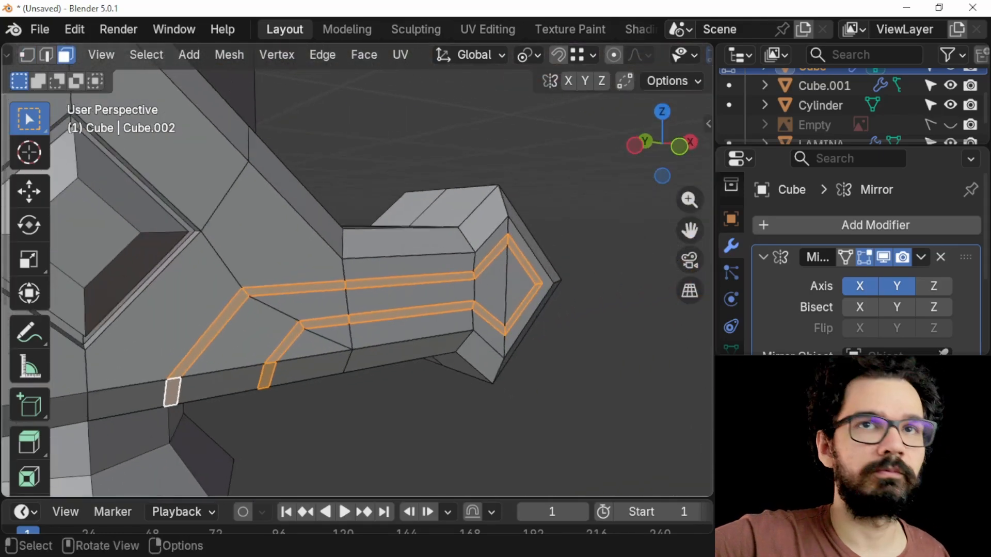
pyautogui.press('e')
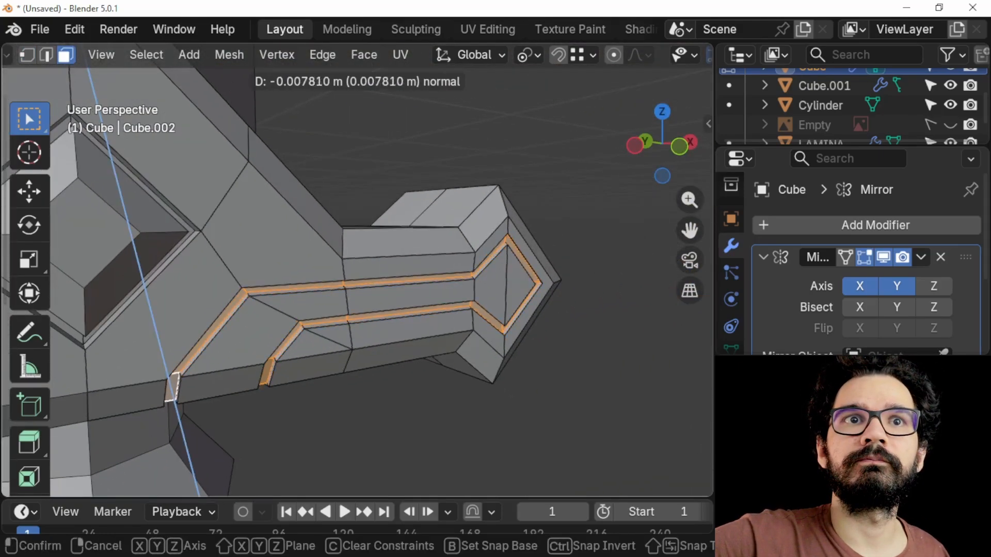
pyautogui.click(330, 274)
# Turn off the wireframe overlay in Object Mode and inspect the crossguard's grooves from several angles.
pyautogui.moveTo(330, 274); pyautogui.dragTo(271, 211, button='middle')
pyautogui.moveTo(361, 310); pyautogui.dragTo(269, 284, button='middle')
pyautogui.scroll(-5, 357, 284)
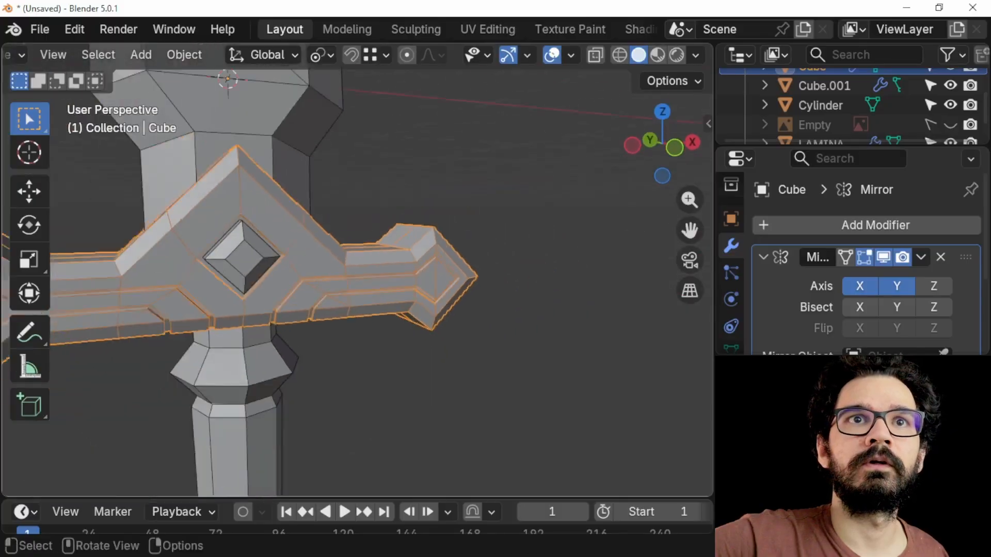
pyautogui.moveTo(361, 284); pyautogui.dragTo(330, 302, button='middle')
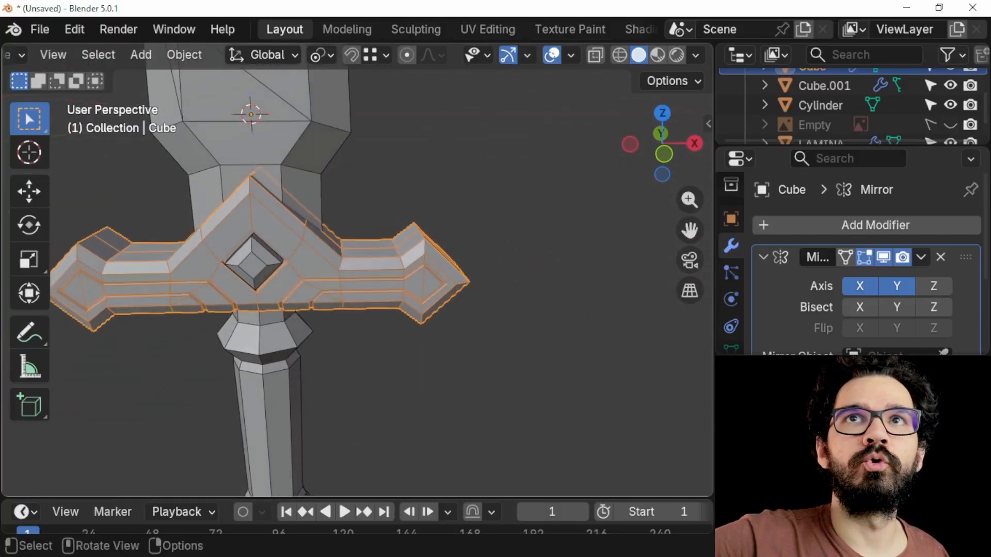
pyautogui.click(571, 55)
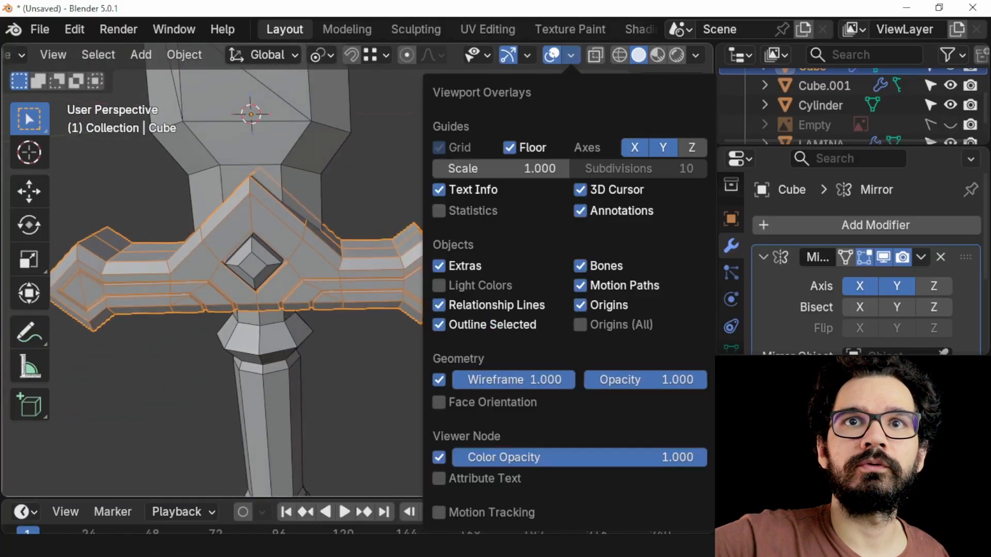
pyautogui.click(439, 380)
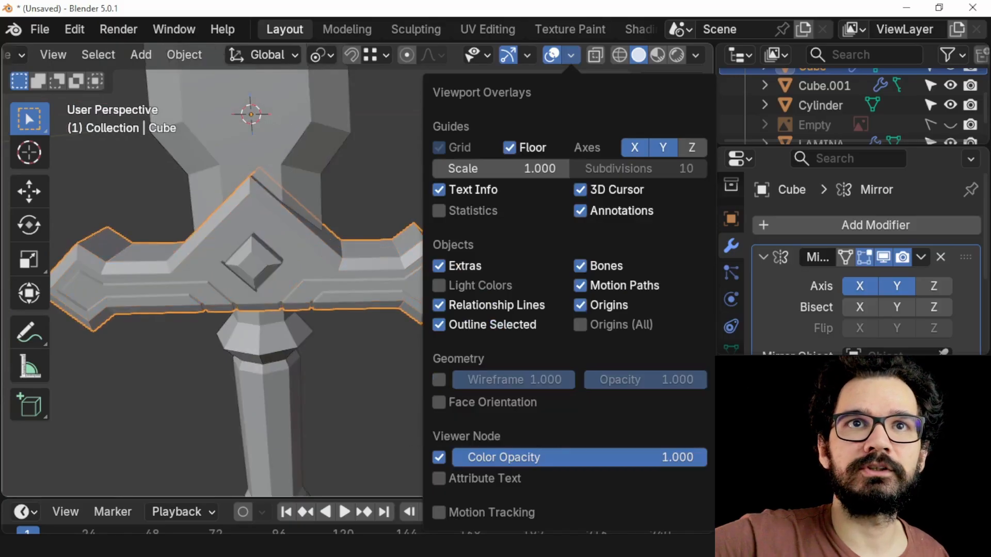
pyautogui.moveTo(362, 310); pyautogui.dragTo(330, 235, button='middle')
pyautogui.scroll(4, 341, 243)
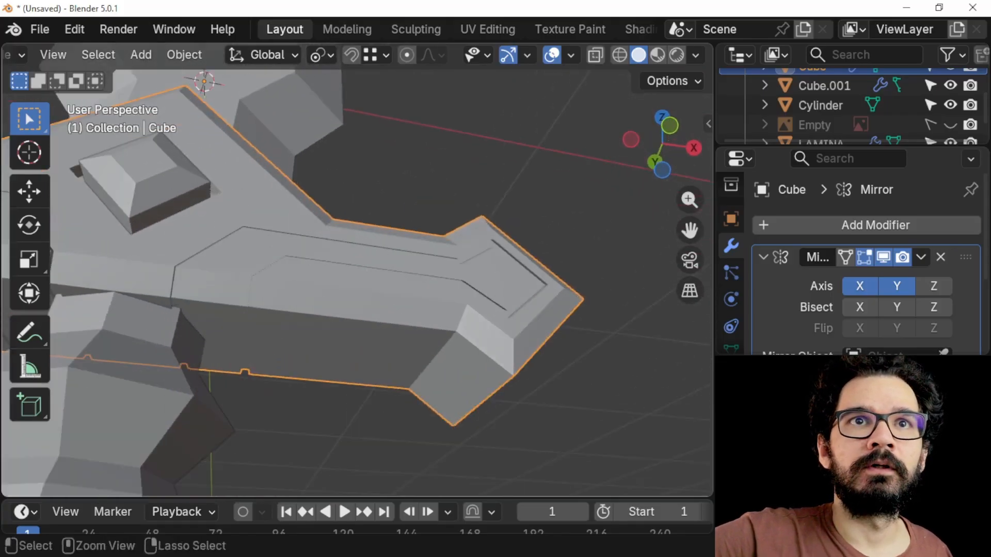
# Undo the groove extrusion in the crossguard's Edit Mode and return to Object Mode.
pyautogui.press('Tab')
pyautogui.hotkey('ctrl', 'z')
pyautogui.hotkey('ctrl', 'z')
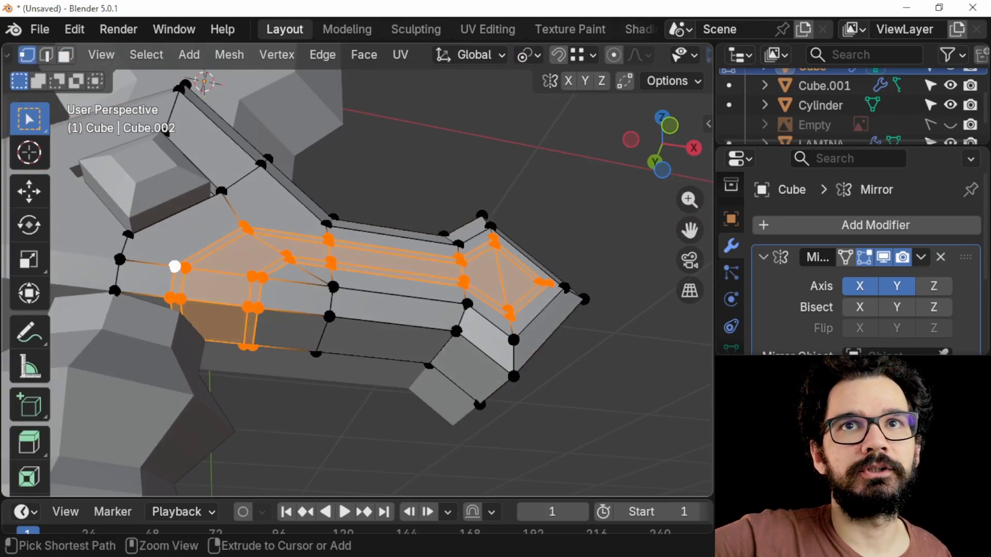
pyautogui.scroll(-4, 341, 243)
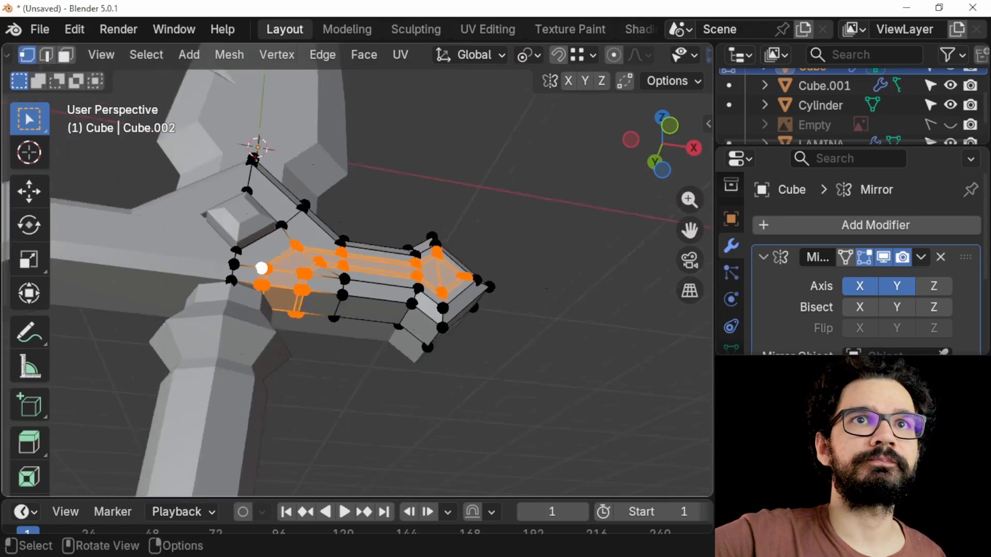
pyautogui.press('Tab')
# Select the blade object LAMINA and collapse its Mirror modifier settings.
pyautogui.moveTo(341, 242); pyautogui.dragTo(344, 361, button='middle')
pyautogui.click(341, 206)
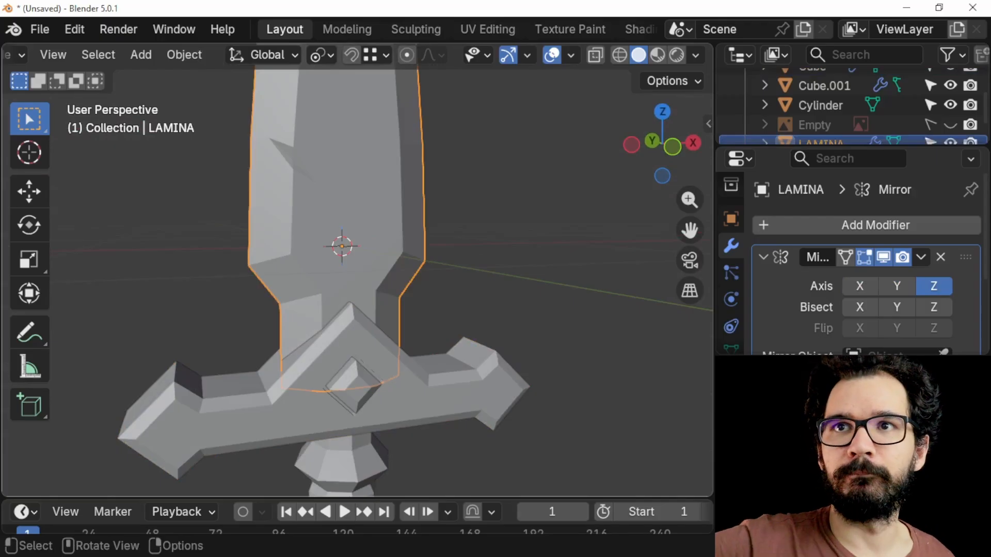
pyautogui.scroll(-5, 868, 258)
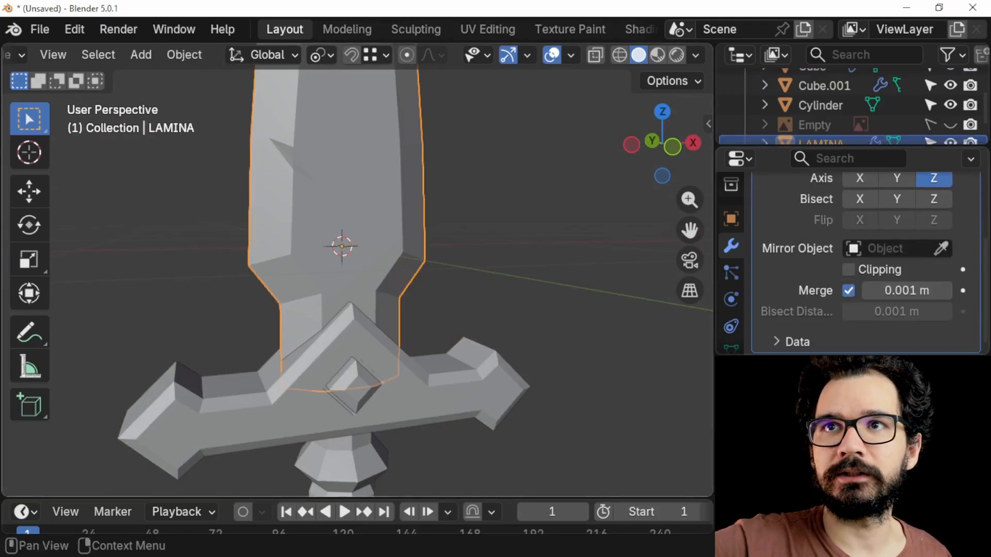
pyautogui.scroll(-2, 731, 268)
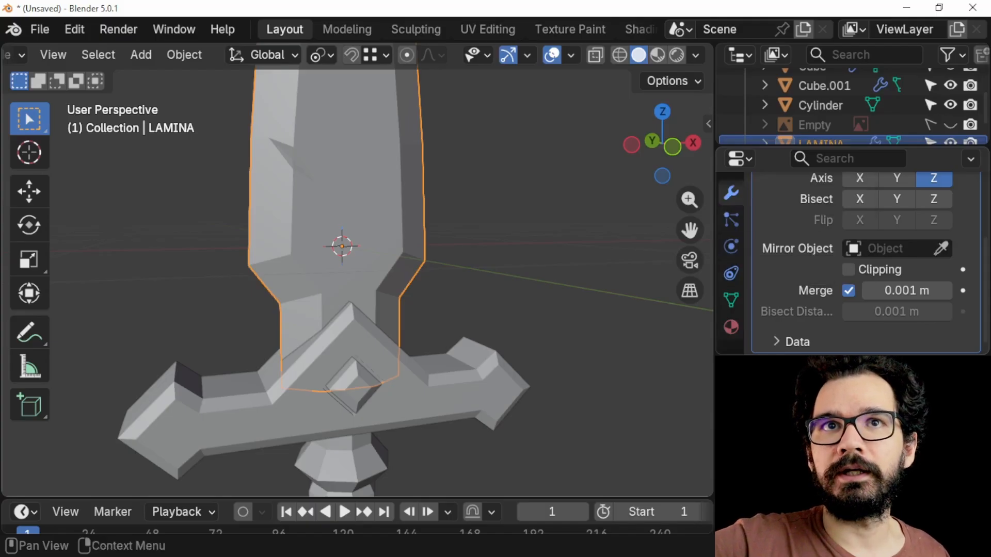
pyautogui.scroll(5, 867, 258)
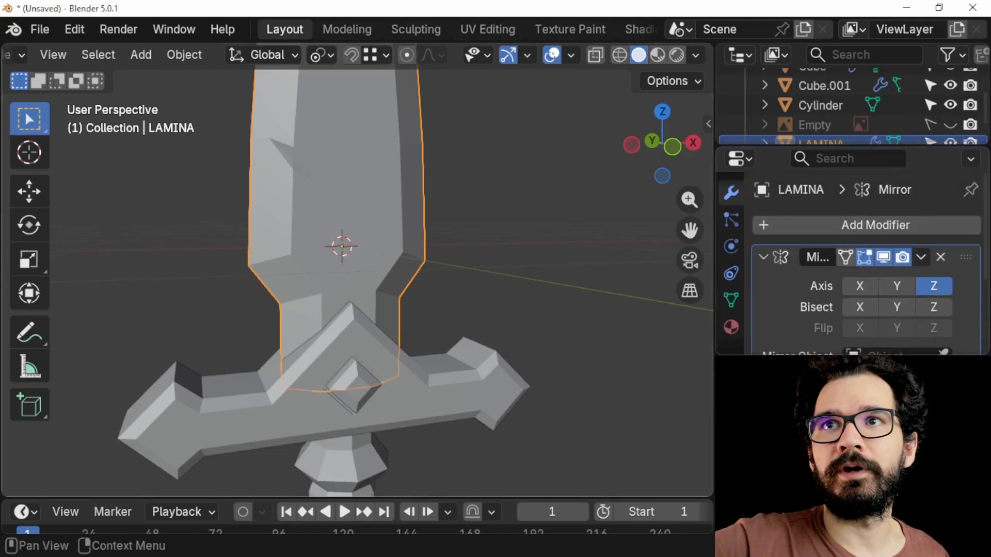
pyautogui.click(764, 257)
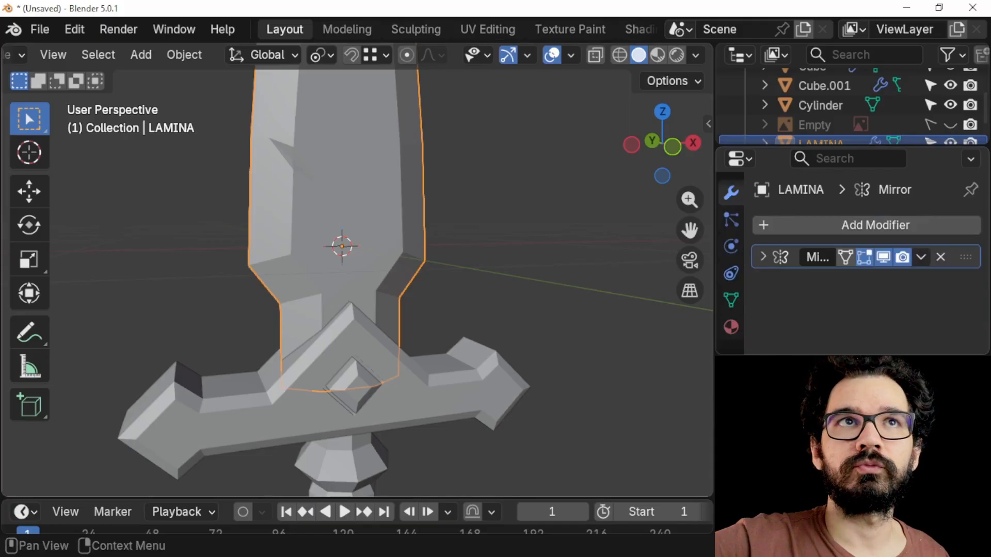
# Save the project in the TRICKS folder as SWORD_01.blend and again as a new version, SWORD_02.blend.
pyautogui.click(39, 30)
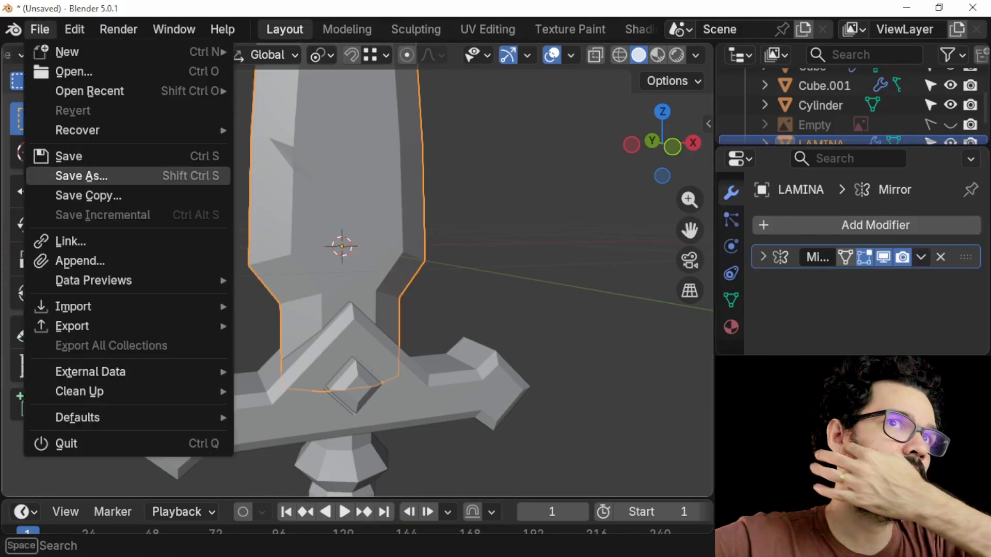
pyautogui.click(83, 176)
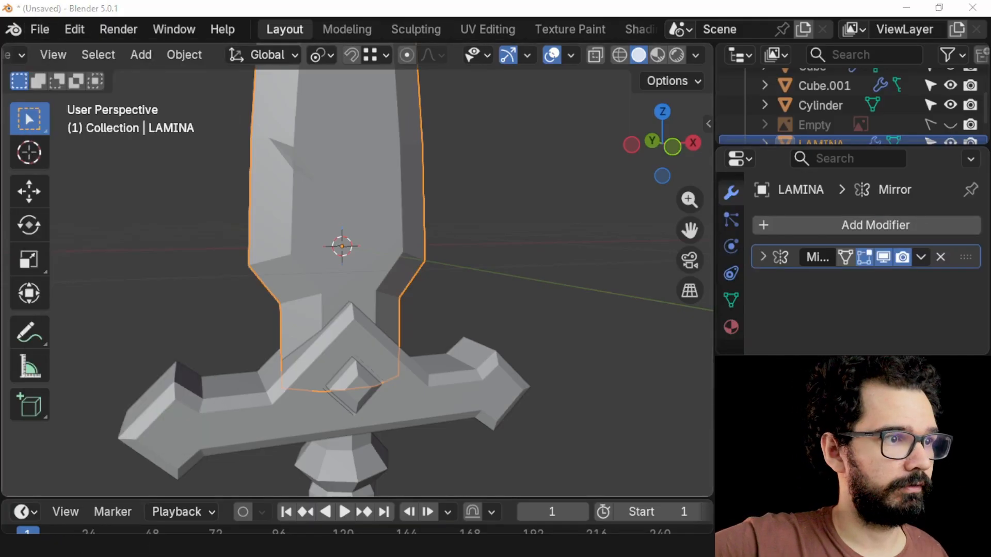
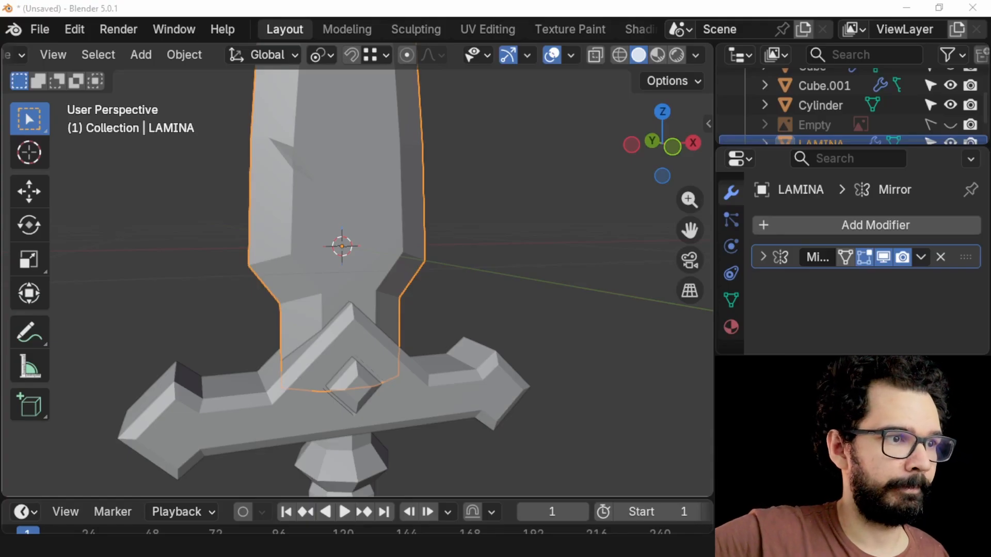
pyautogui.click(40, 30)
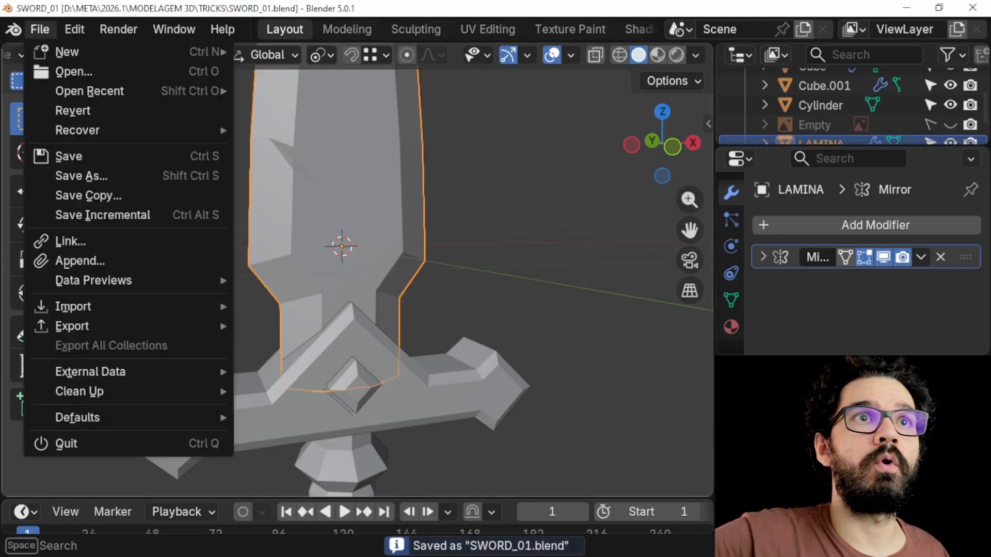
pyautogui.moveTo(74, 30)
pyautogui.moveTo(40, 30)
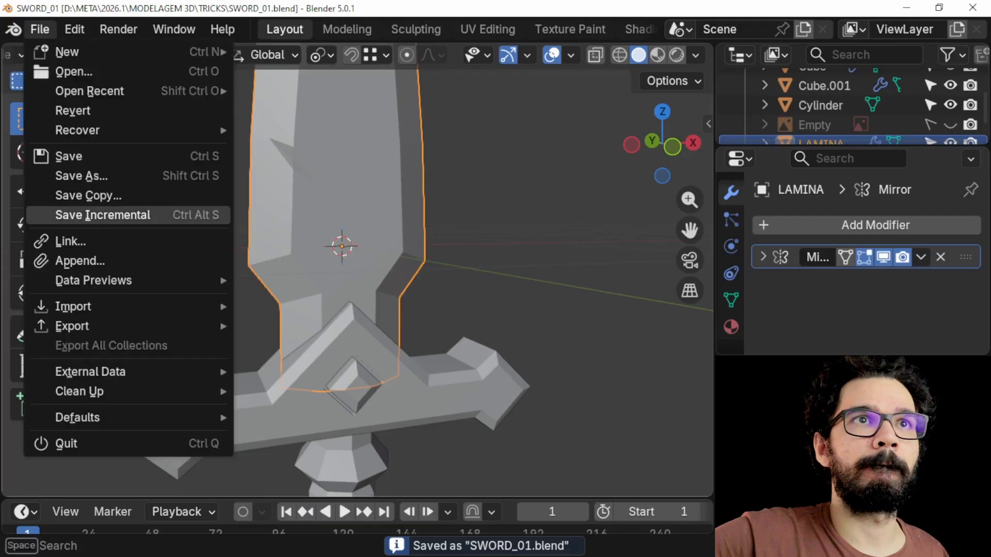
pyautogui.click(81, 176)
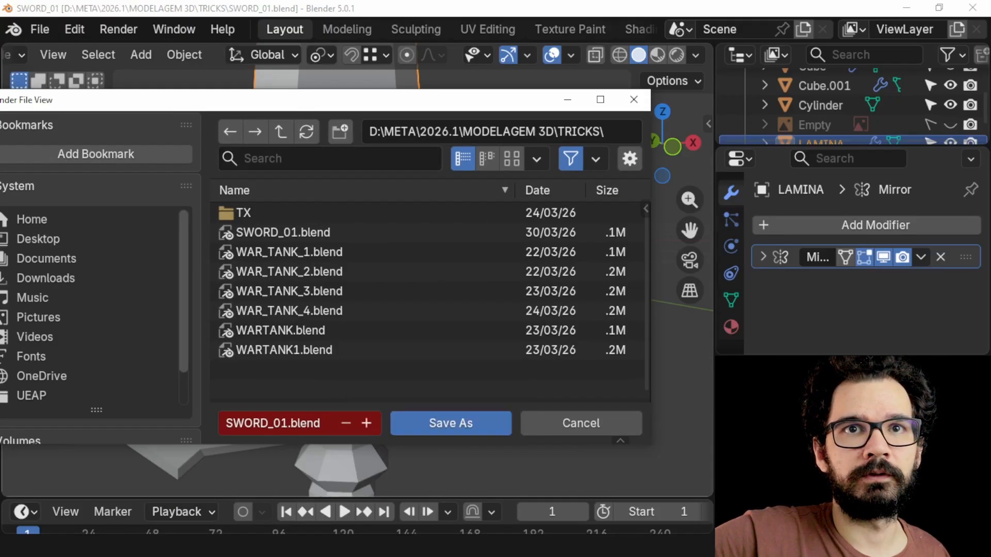
pyautogui.click(450, 424)
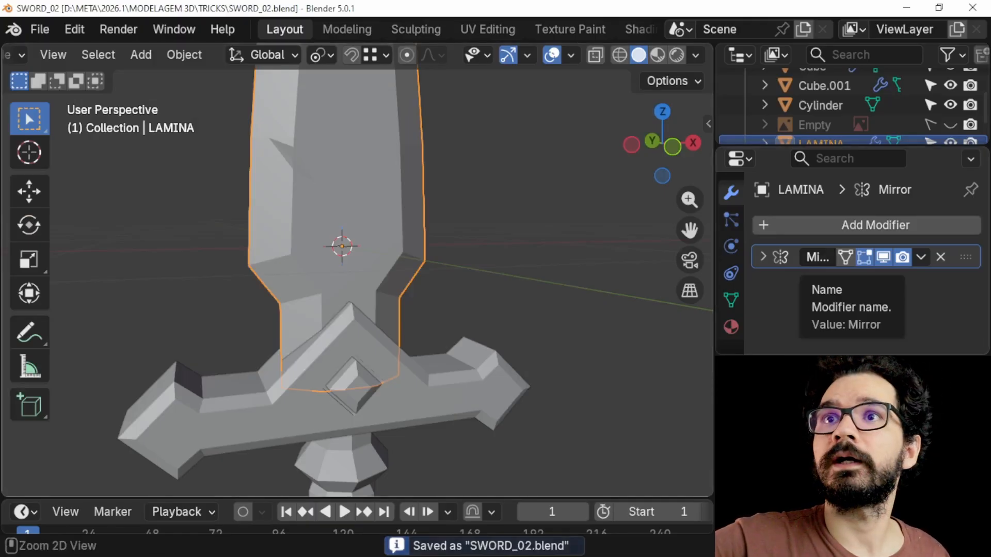
# Apply the Mirror modifiers of the blade, the crossguard and the diamond gem.
pyautogui.hotkey('ctrl', 'a')
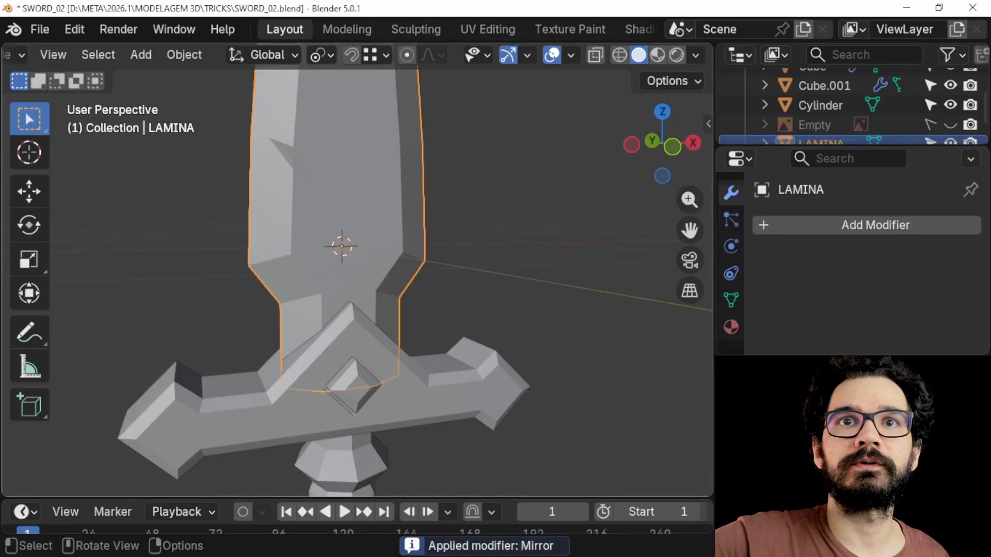
pyautogui.click(413, 397)
pyautogui.hotkey('ctrl', 'a')
pyautogui.click(355, 386)
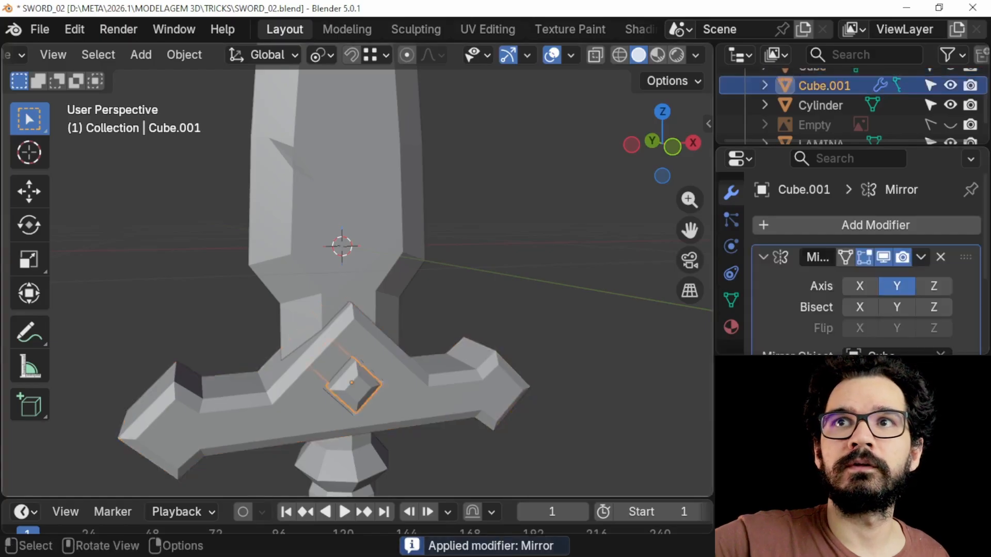
pyautogui.hotkey('ctrl', 'a')
# Add a Bevel modifier to the blade object LAMINA and collapse its settings.
pyautogui.keyDown('shift'); pyautogui.moveTo(444, 346); pyautogui.dragTo(464, 217, button='middle'); pyautogui.keyUp('shift')
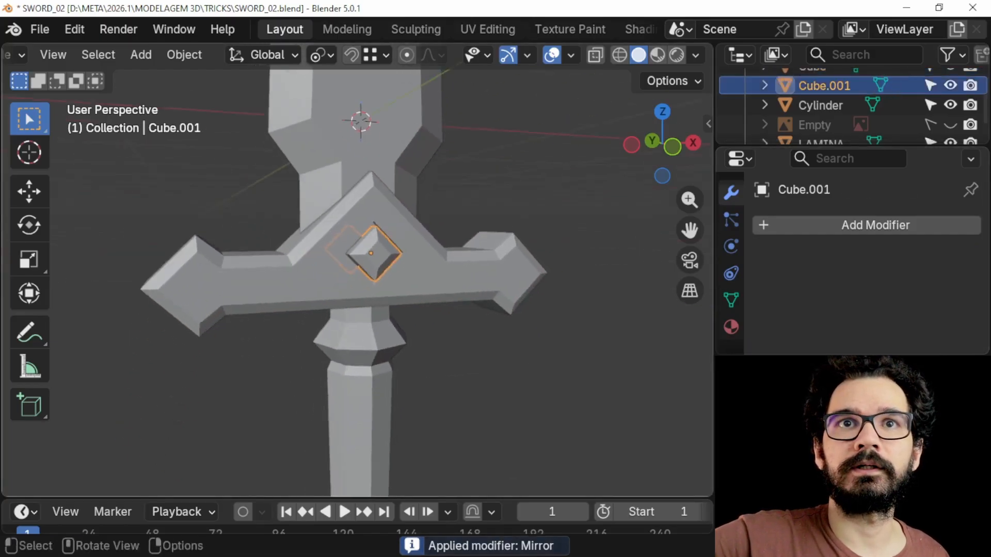
pyautogui.click(362, 395)
pyautogui.keyDown('shift'); pyautogui.moveTo(361, 395); pyautogui.dragTo(362, 463, button='middle'); pyautogui.keyUp('shift')
pyautogui.click(369, 294)
pyautogui.click(805, 225)
pyautogui.click(805, 224)
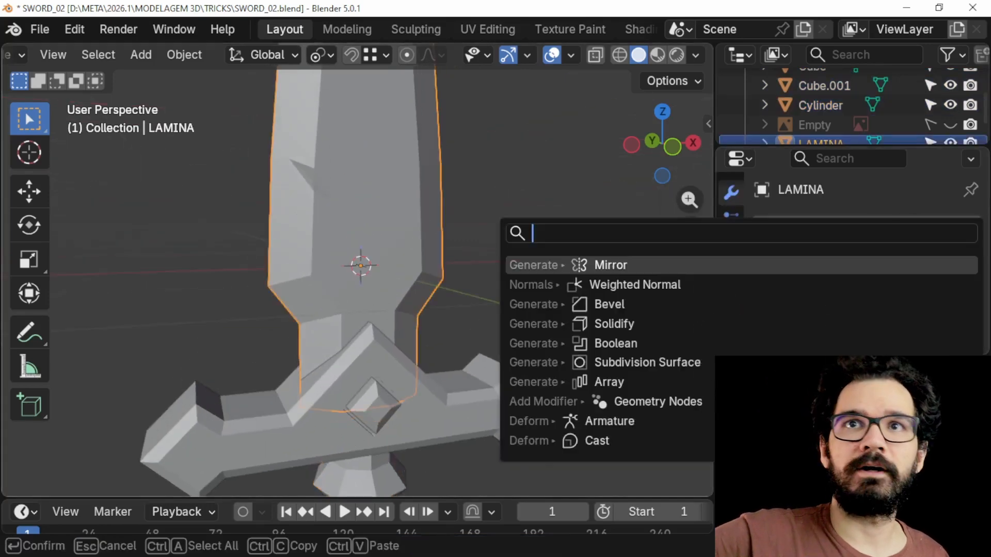
pyautogui.write('BEVEL')
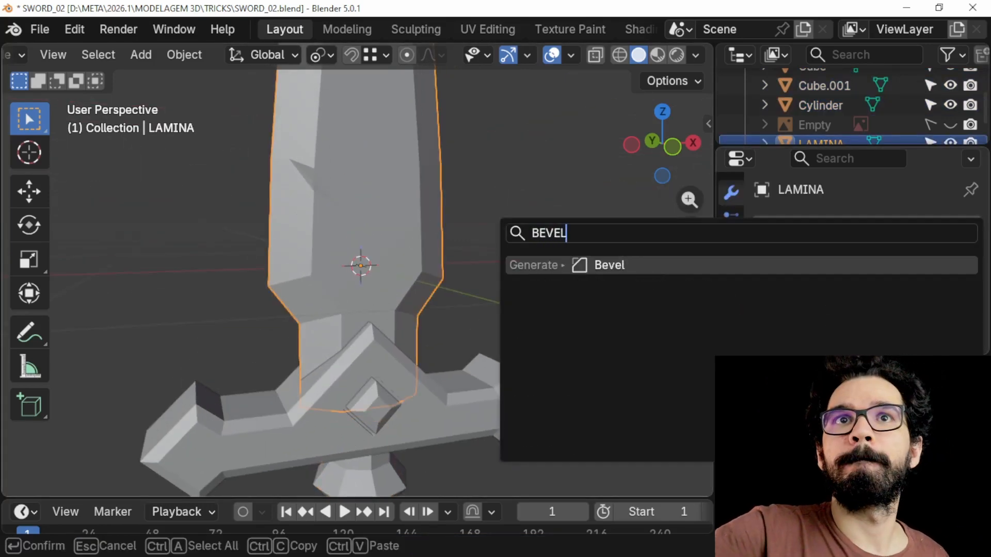
pyautogui.press('Return')
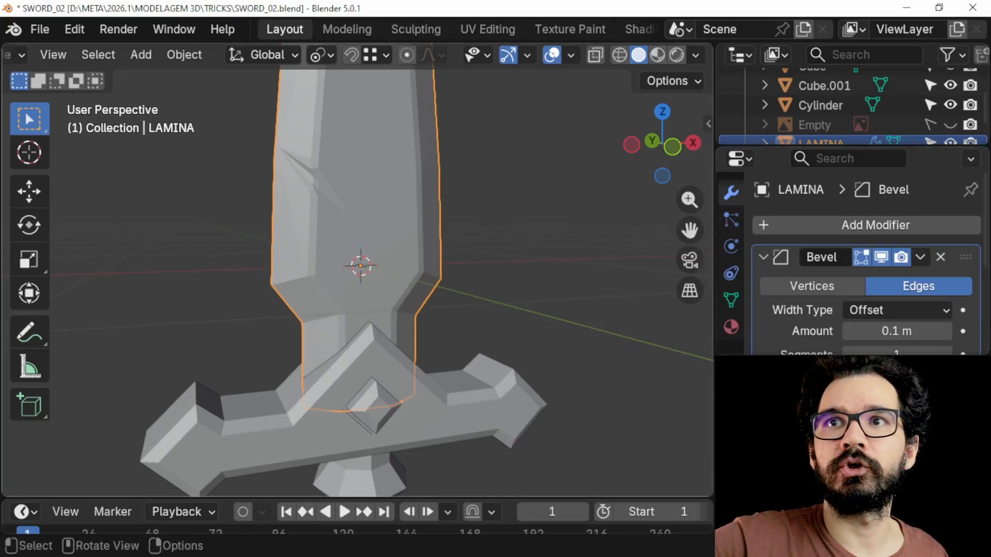
pyautogui.click(763, 257)
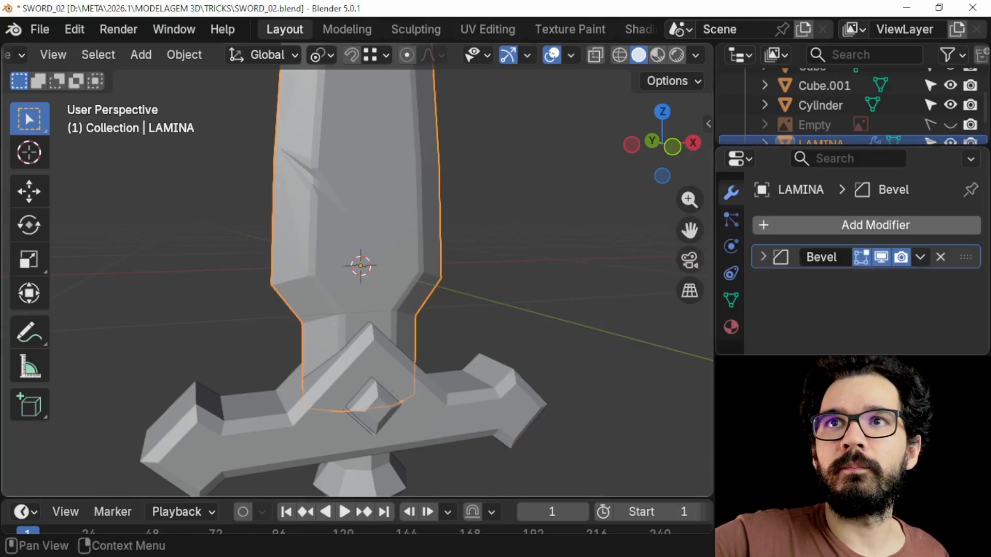
# Add a Weighted Normal modifier to the blade after its Bevel modifier.
pyautogui.click(795, 225)
pyautogui.click(803, 223)
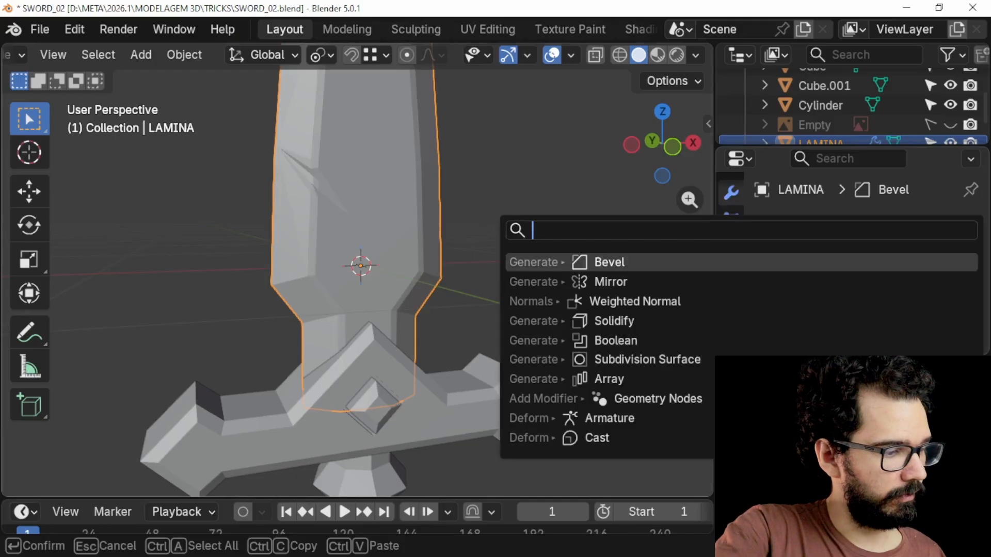
pyautogui.write('WEIGHT')
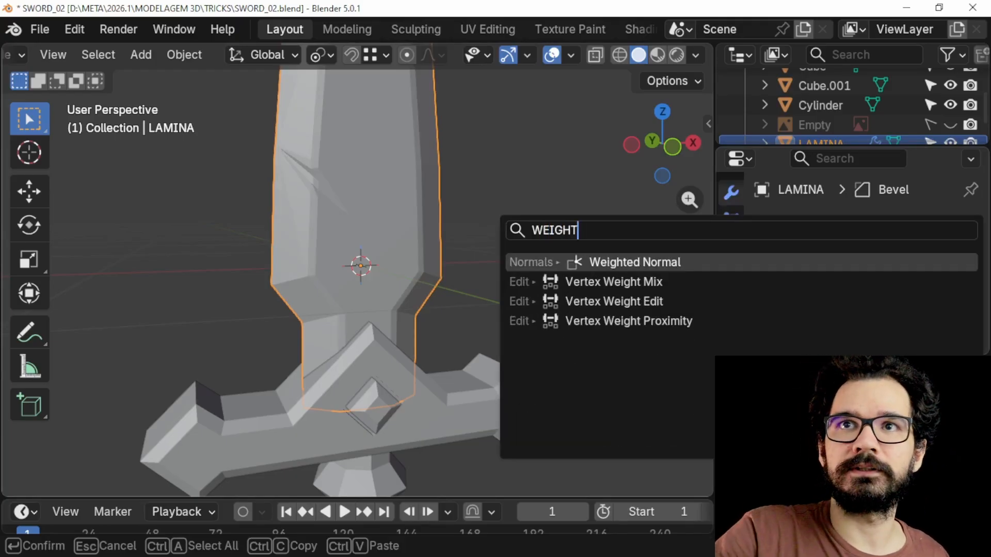
pyautogui.press('Return')
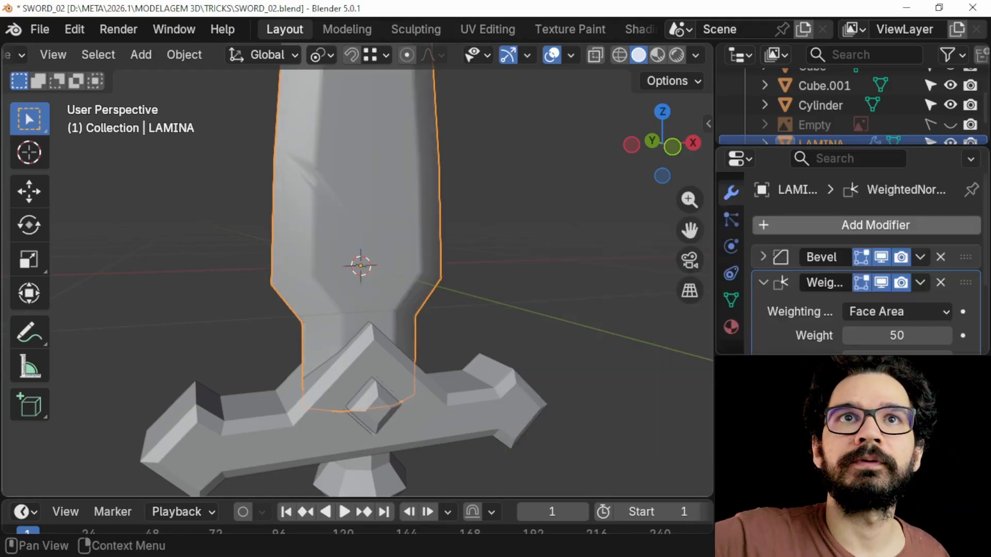
# Inspect the shading along the blade and around the crossguard from several angles.
pyautogui.moveTo(490, 237)
pyautogui.mouseDown(button='middle')
pyautogui.moveTo(382, 227)
pyautogui.moveTo(462, 202)
pyautogui.moveTo(516, 235)
pyautogui.moveTo(504, 232)
pyautogui.mouseUp(button='middle')
pyautogui.keyDown('shift'); pyautogui.moveTo(504, 233); pyautogui.dragTo(413, 359, button='middle'); pyautogui.keyUp('shift')
pyautogui.scroll(3, 496, 346)
pyautogui.scroll(-3, 397, 258)
pyautogui.moveTo(413, 358); pyautogui.dragTo(489, 143, button='middle')
pyautogui.scroll(1, 444, 310)
pyautogui.moveTo(444, 310); pyautogui.dragTo(444, 298, button='middle')
pyautogui.keyDown('shift'); pyautogui.moveTo(444, 298); pyautogui.dragTo(429, 208, button='middle'); pyautogui.keyUp('shift')
# Select the crossguard and add a Bevel modifier to it.
pyautogui.click(346, 328)
pyautogui.click(305, 353)
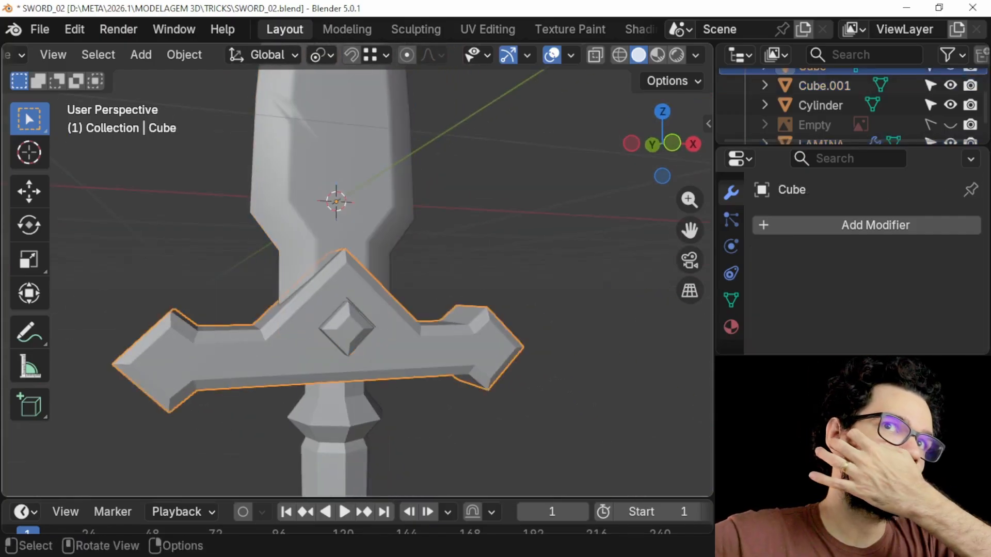
pyautogui.click(805, 224)
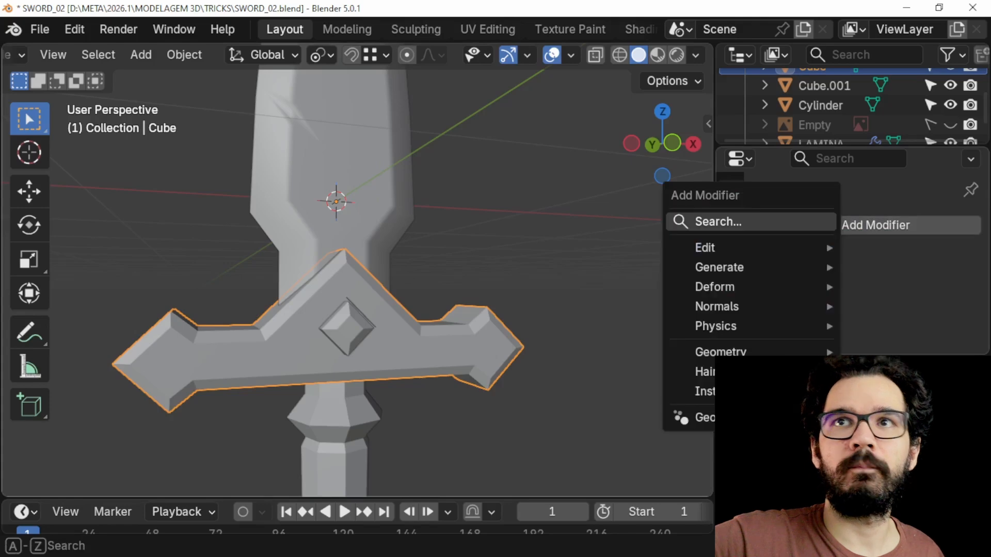
pyautogui.click(806, 222)
pyautogui.write('bevel')
pyautogui.press('Return')
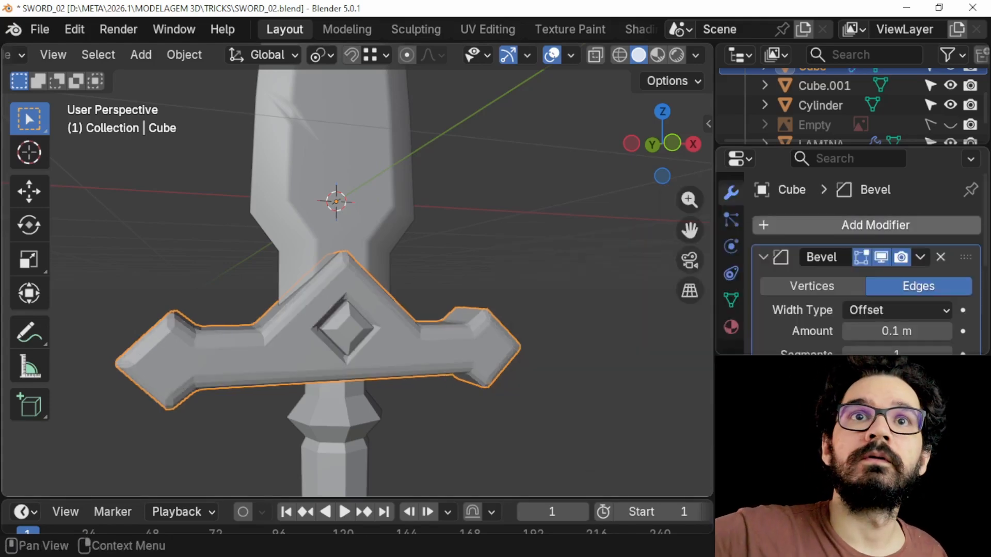
# Add a Weighted Normal modifier to the crossguard after its Bevel modifier.
pyautogui.click(805, 225)
pyautogui.write('WE')
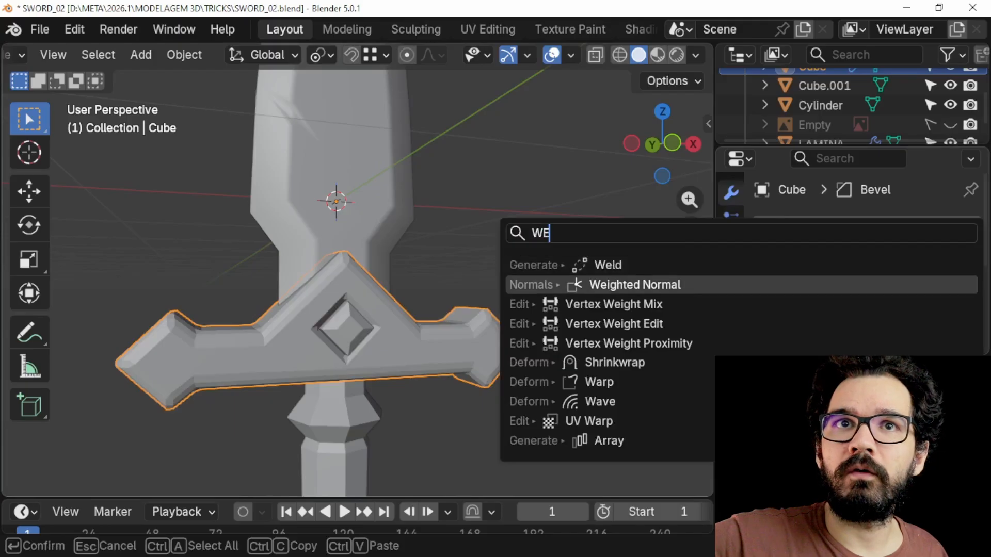
pyautogui.click(795, 285)
# Reduce the crossguard's Bevel amount to 0.01 m.
pyautogui.keyDown('shift'); pyautogui.moveTo(361, 310); pyautogui.dragTo(396, 276, button='middle'); pyautogui.keyUp('shift')
pyautogui.scroll(2, 361, 279)
pyautogui.keyDown('shift'); pyautogui.moveTo(315, 284); pyautogui.dragTo(439, 287, button='middle'); pyautogui.keyUp('shift')
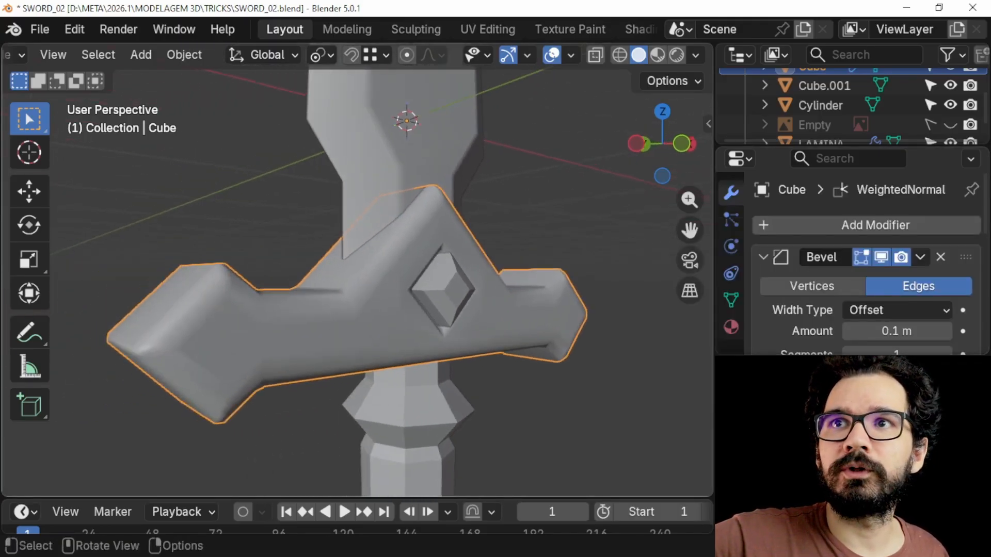
pyautogui.scroll(-4, 868, 269)
pyautogui.moveTo(897, 252); pyautogui.dragTo(903, 252)
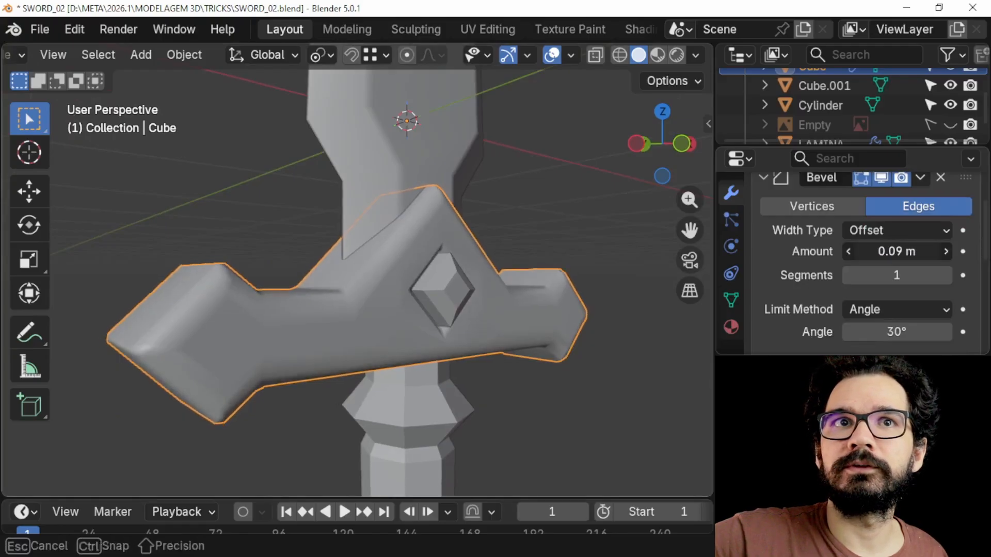
pyautogui.moveTo(902, 251); pyautogui.dragTo(898, 252)
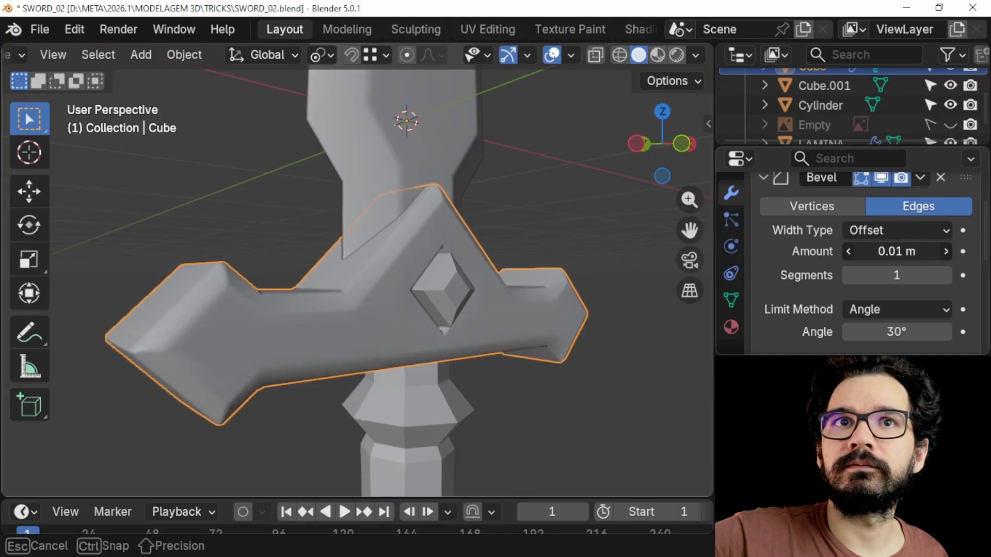
pyautogui.moveTo(897, 251); pyautogui.dragTo(897, 251)
# Set the outer miter in the crossguard's Bevel geometry settings to Arc.
pyautogui.moveTo(516, 289); pyautogui.dragTo(642, 277, button='middle')
pyautogui.scroll(2, 548, 300)
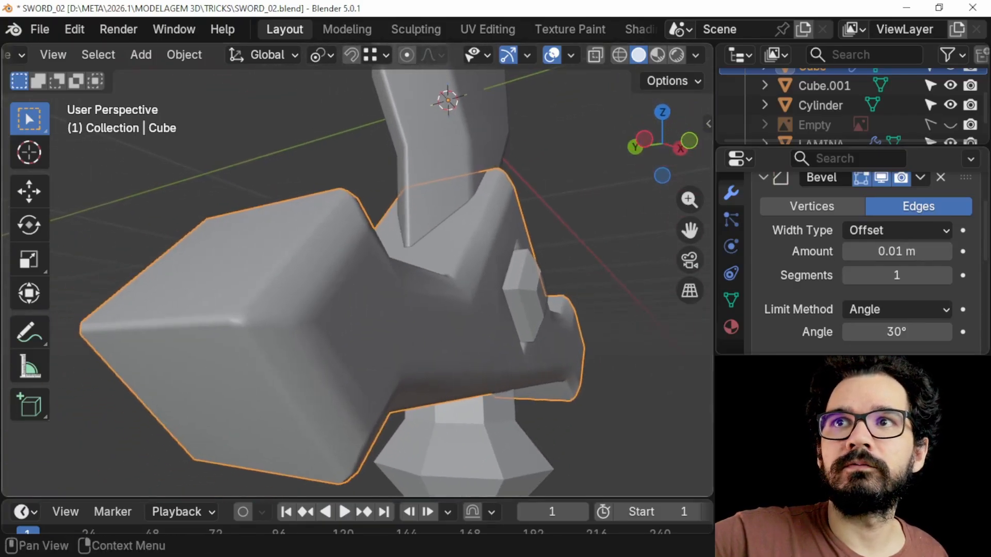
pyautogui.scroll(-2, 897, 289)
pyautogui.click(893, 269)
pyautogui.click(878, 313)
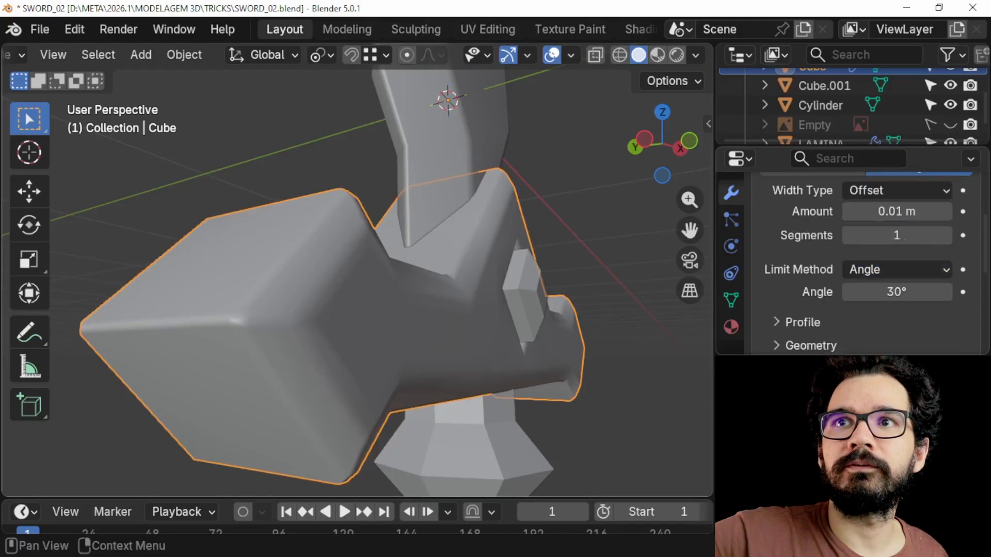
pyautogui.scroll(-5, 877, 263)
pyautogui.click(809, 227)
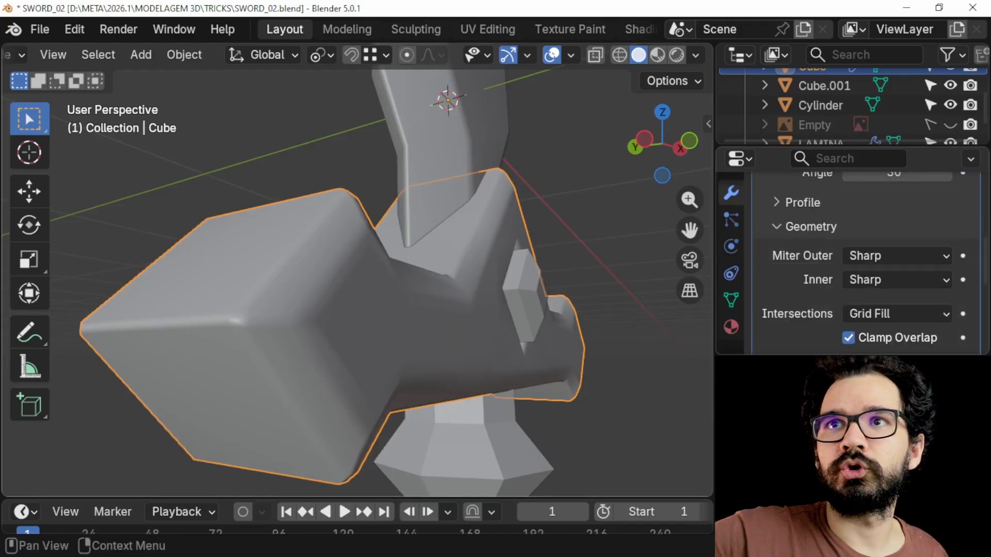
pyautogui.click(897, 256)
pyautogui.click(867, 318)
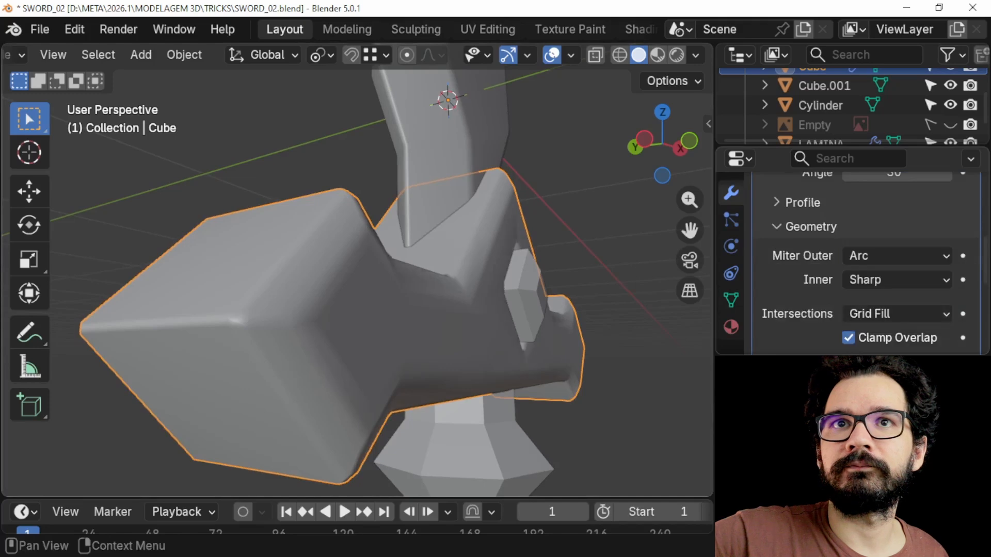
# Reduce the crossguard's Bevel amount to 0.007 m.
pyautogui.moveTo(382, 278); pyautogui.dragTo(248, 329, button='middle')
pyautogui.scroll(-1, 310, 314)
pyautogui.scroll(-1, 248, 329)
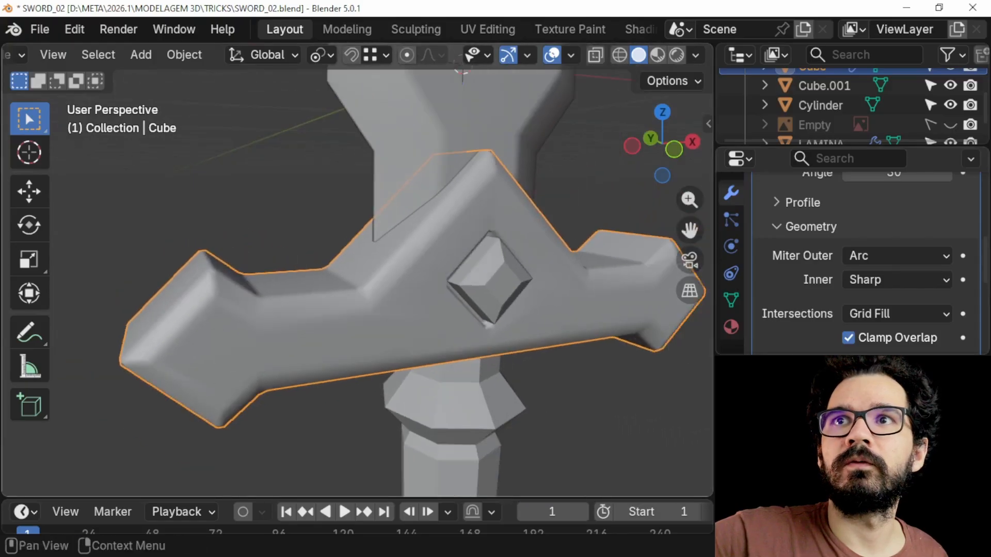
pyautogui.scroll(2, 867, 263)
pyautogui.scroll(1, 867, 258)
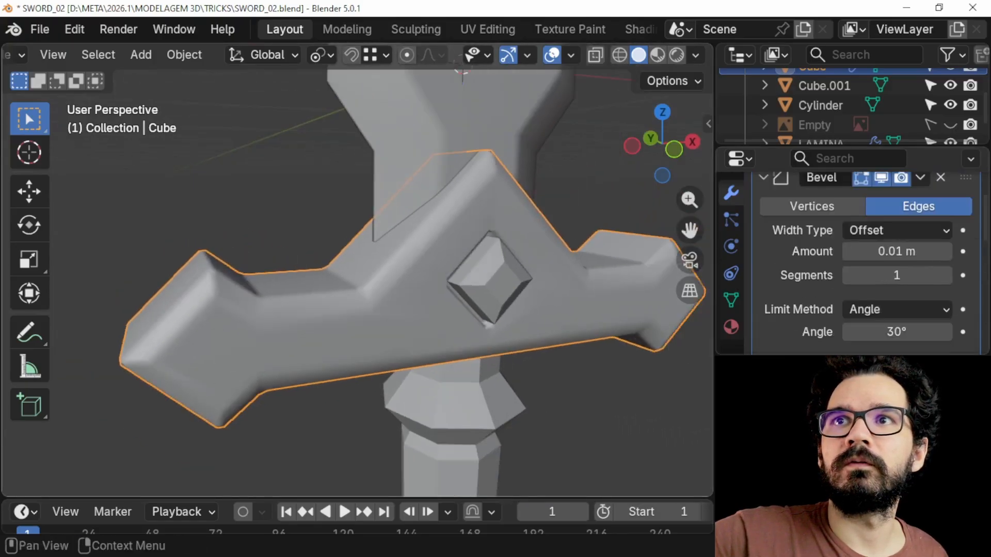
pyautogui.click(849, 251)
pyautogui.moveTo(896, 251)
pyautogui.mouseDown()
pyautogui.moveTo(913, 251)
pyautogui.moveTo(878, 252)
pyautogui.moveTo(887, 252)
pyautogui.mouseUp()
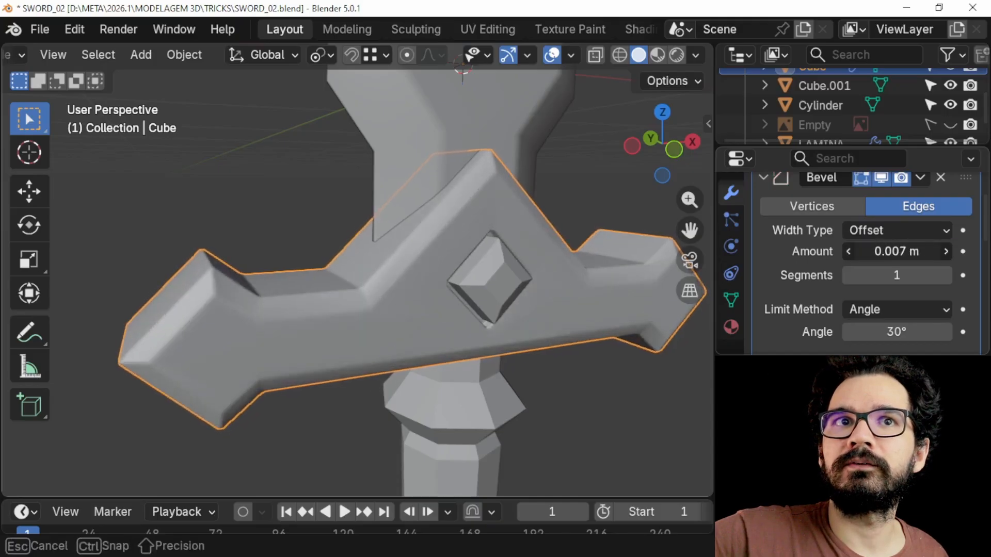
pyautogui.moveTo(454, 299); pyautogui.dragTo(374, 283, button='middle')
pyautogui.scroll(1, 496, 284)
pyautogui.scroll(-2, 487, 277)
pyautogui.scroll(4, 424, 279)
pyautogui.moveTo(374, 282); pyautogui.dragTo(345, 285, button='middle')
pyautogui.click(392, 291)
pyautogui.click(836, 225)
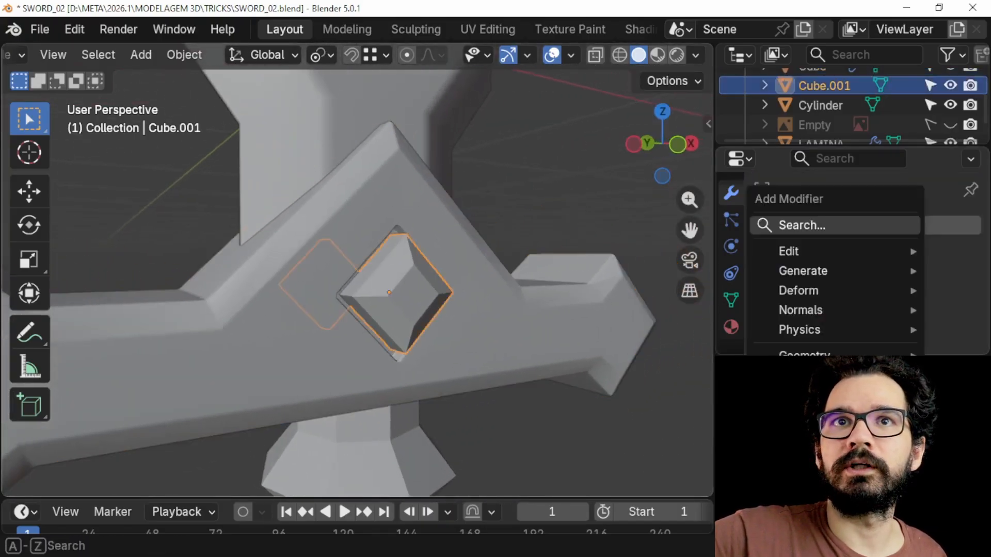
pyautogui.hotkey('alt', 'a')
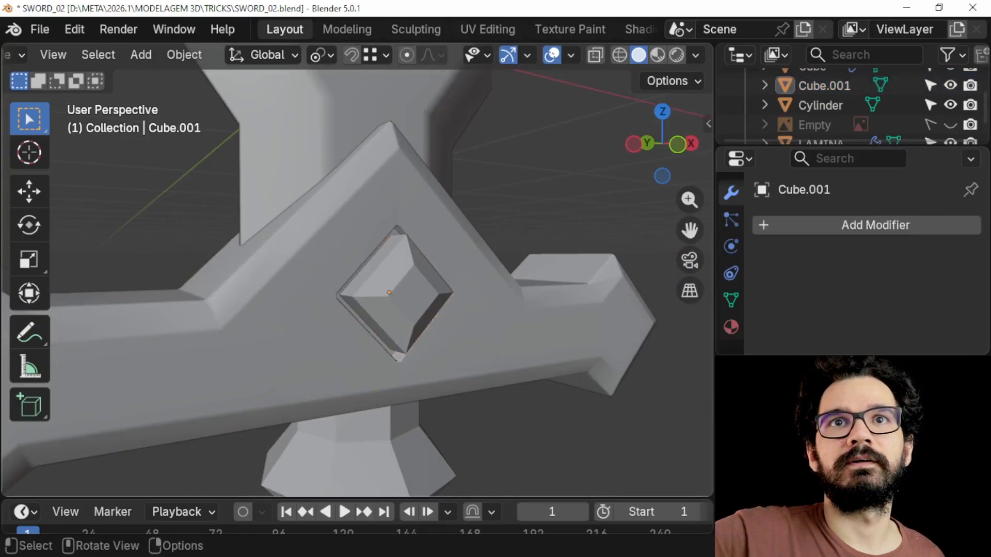
pyautogui.moveTo(393, 289)
pyautogui.mouseDown(button='middle')
pyautogui.moveTo(347, 291)
pyautogui.moveTo(396, 289)
pyautogui.mouseUp(button='middle')
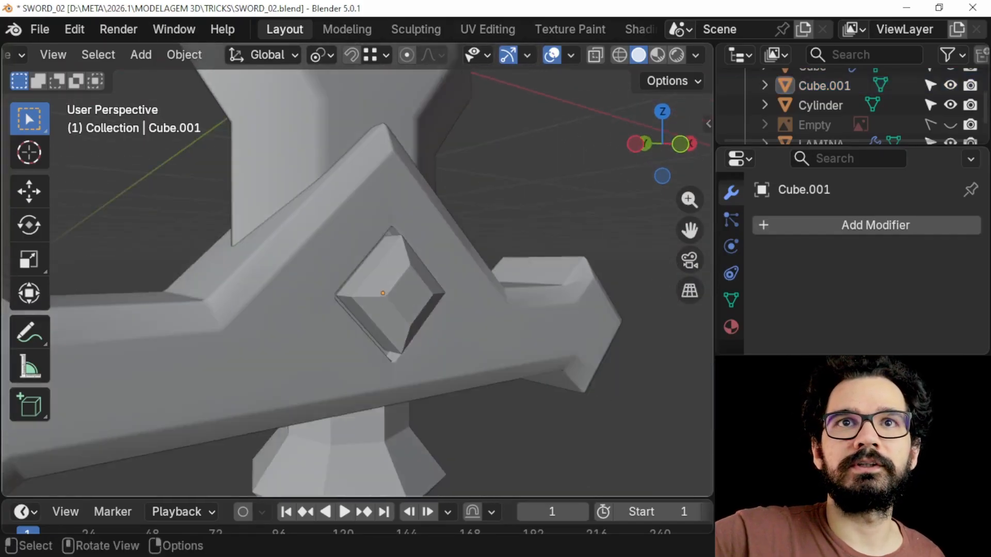
# Select the diamond gem on the crossguard and add a Bevel modifier to it.
pyautogui.click(390, 291)
pyautogui.click(837, 225)
pyautogui.click(837, 225)
pyautogui.write('BEVE')
pyautogui.press('Return')
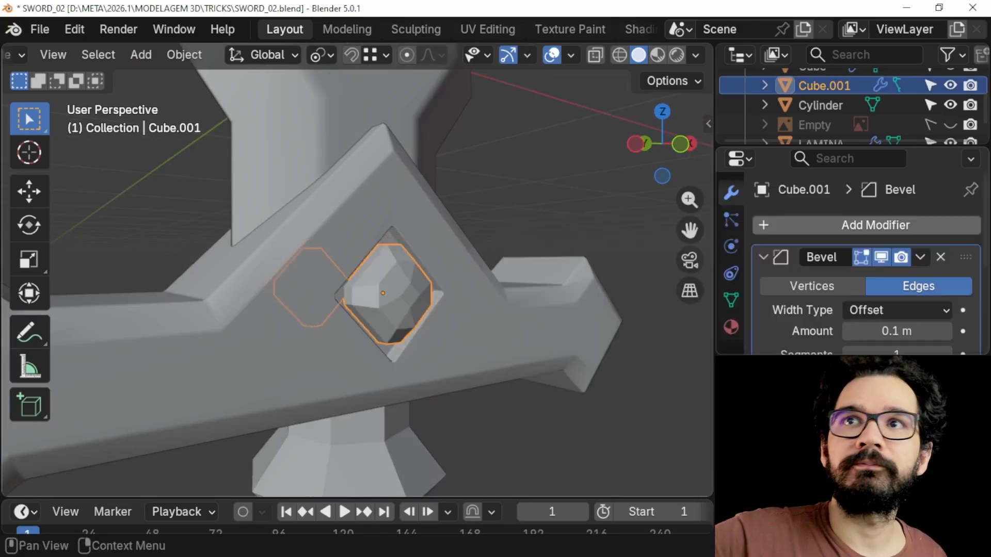
# Add a Weighted Normal modifier to the diamond gem after its Bevel modifier.
pyautogui.click(816, 226)
pyautogui.click(816, 226)
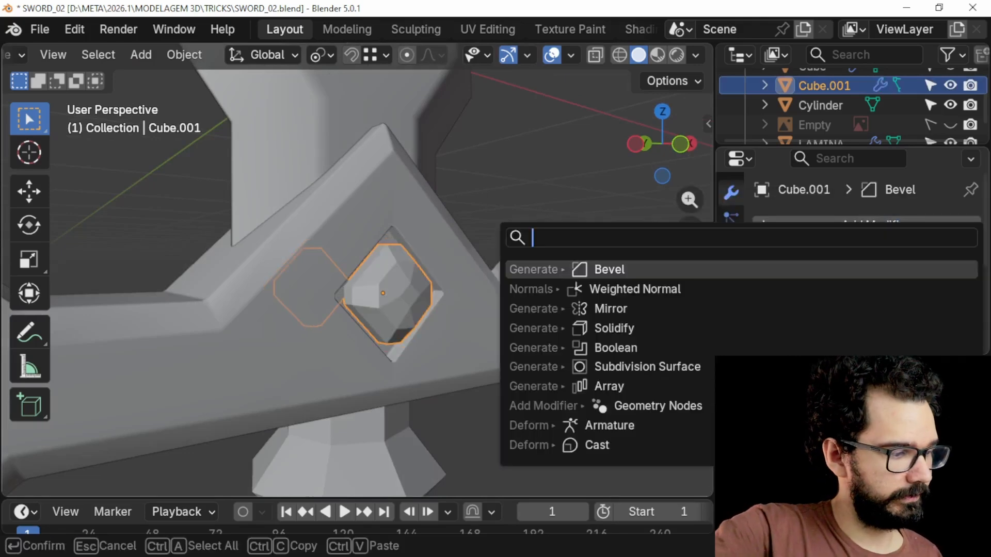
pyautogui.write('WEIGHT')
pyautogui.press('Return')
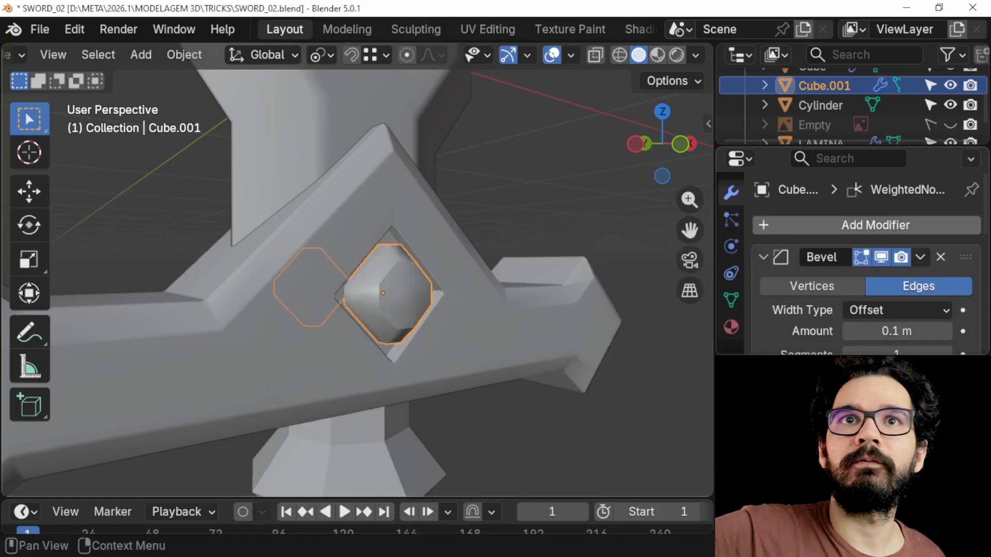
# Reduce the diamond gem's Bevel amount to 0.008 m.
pyautogui.scroll(-5, 867, 258)
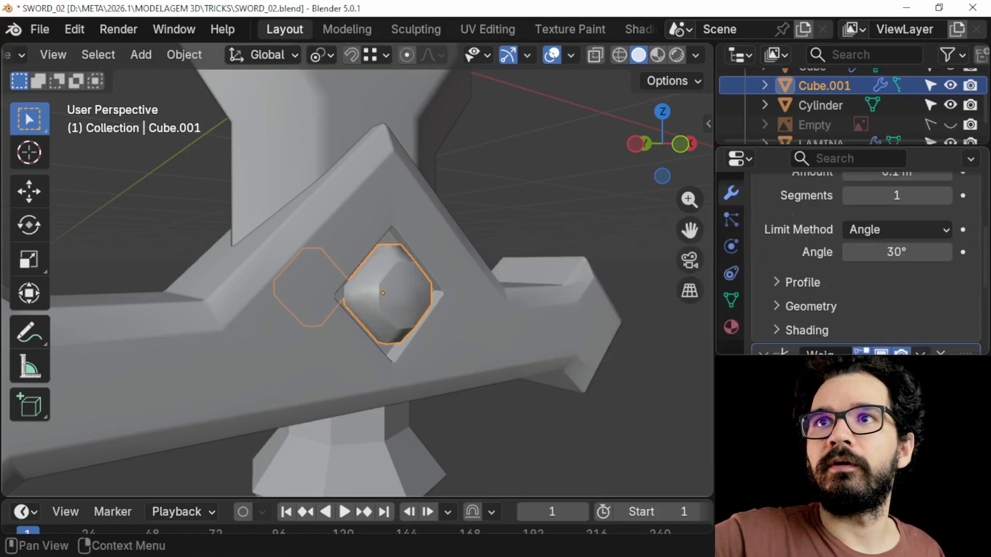
pyautogui.scroll(3, 867, 258)
pyautogui.moveTo(897, 251)
pyautogui.mouseDown()
pyautogui.moveTo(867, 251)
pyautogui.moveTo(901, 251)
pyautogui.mouseUp()
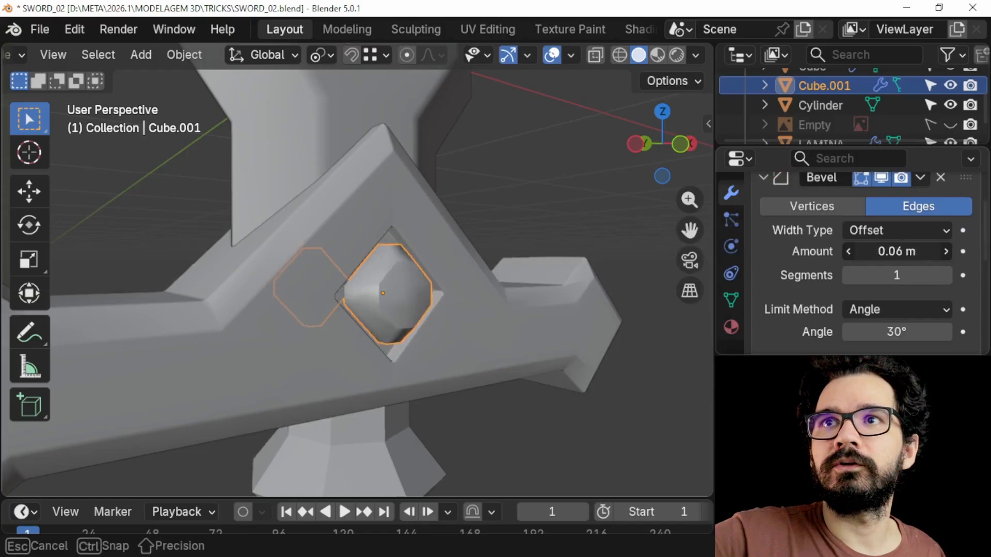
pyautogui.moveTo(901, 251); pyautogui.dragTo(891, 251)
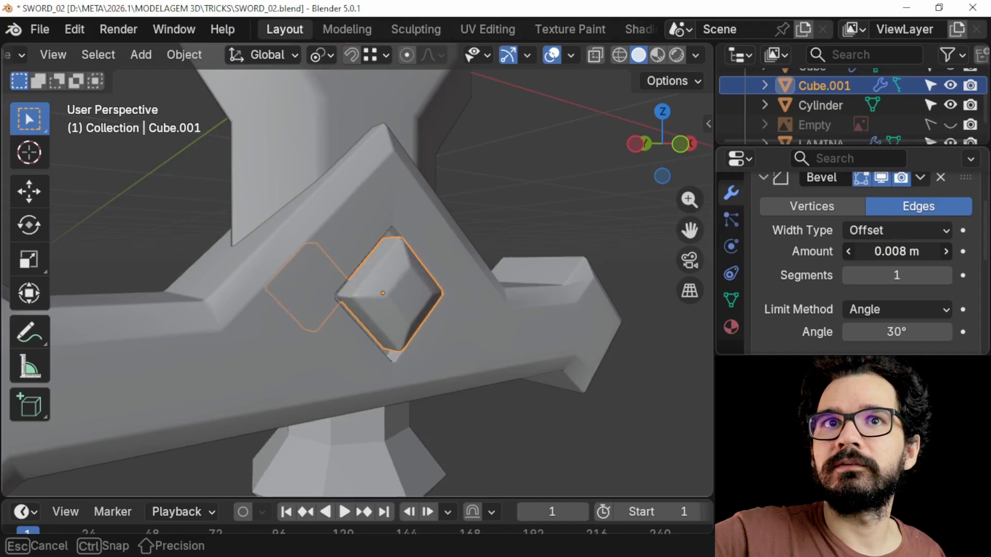
pyautogui.moveTo(897, 251); pyautogui.dragTo(897, 252)
# Set the outer miter in the diamond gem's Bevel geometry settings to Arc and deselect the gem.
pyautogui.scroll(-5, 867, 258)
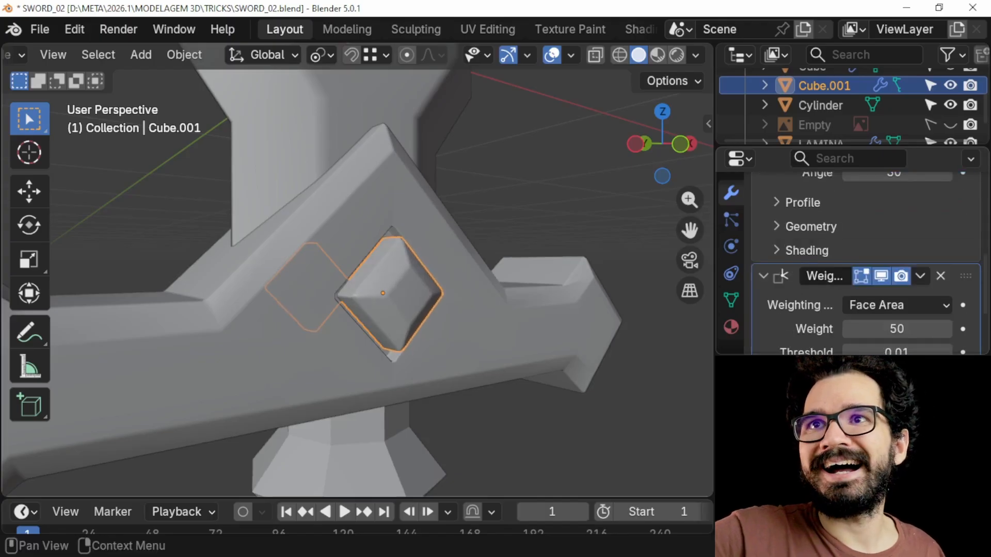
pyautogui.click(810, 227)
pyautogui.click(897, 255)
pyautogui.click(896, 320)
pyautogui.moveTo(464, 289); pyautogui.dragTo(480, 268, button='middle')
pyautogui.hotkey('alt', 'a')
# Select the handle object Cylinder and add a Bevel modifier to it.
pyautogui.scroll(-3, 357, 273)
pyautogui.moveTo(361, 273); pyautogui.dragTo(346, 323, button='middle')
pyautogui.keyDown('shift'); pyautogui.moveTo(377, 284); pyautogui.dragTo(415, 91, button='middle'); pyautogui.keyUp('shift')
pyautogui.click(395, 289)
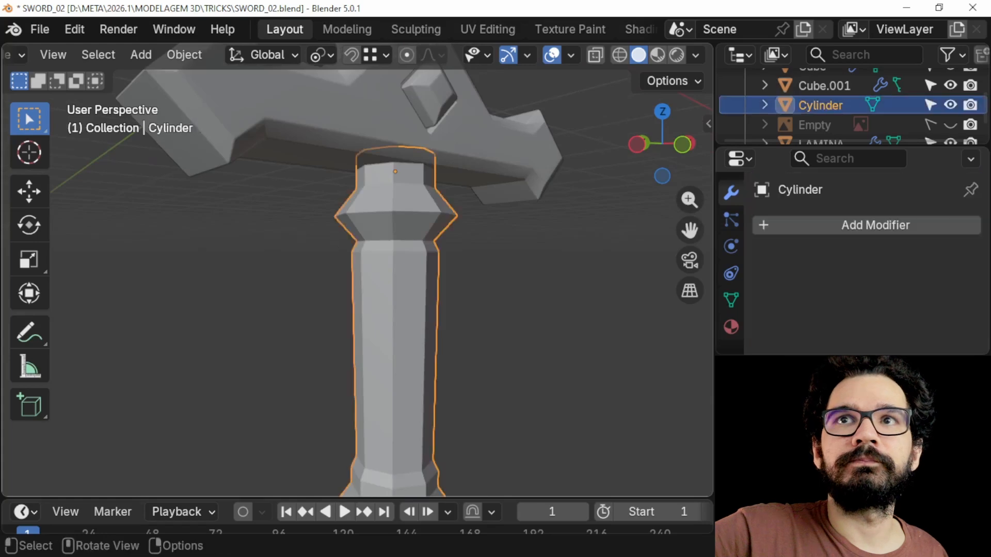
pyautogui.click(764, 225)
pyautogui.click(691, 229)
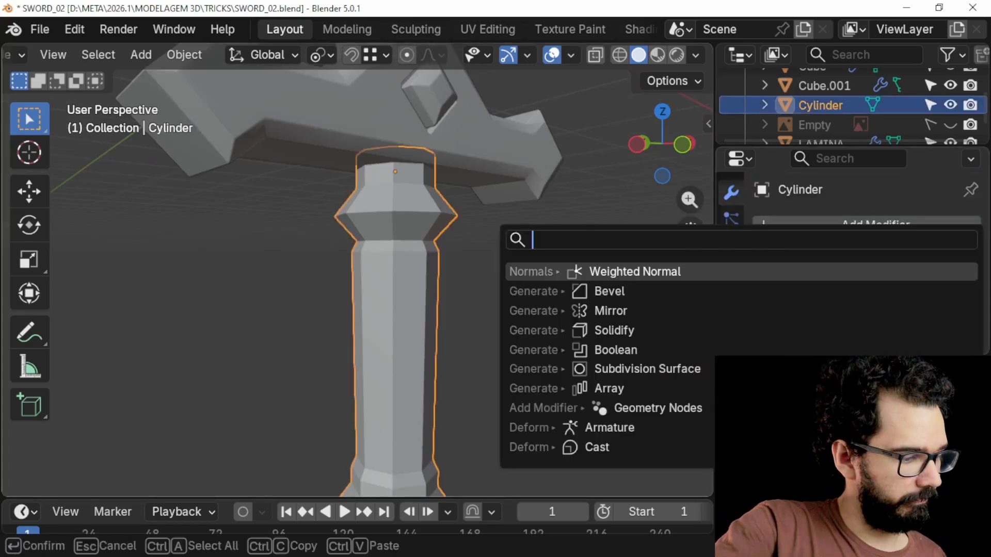
pyautogui.write('BEV')
pyautogui.press('Return')
# Add a Weighted Normal modifier to the handle after its Bevel modifier.
pyautogui.click(857, 225)
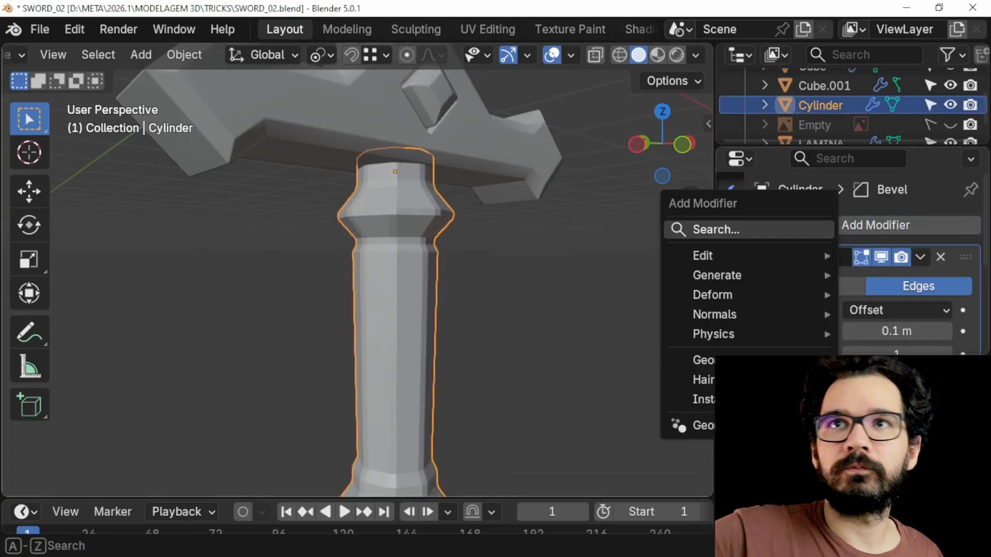
pyautogui.click(716, 229)
pyautogui.write('WEI')
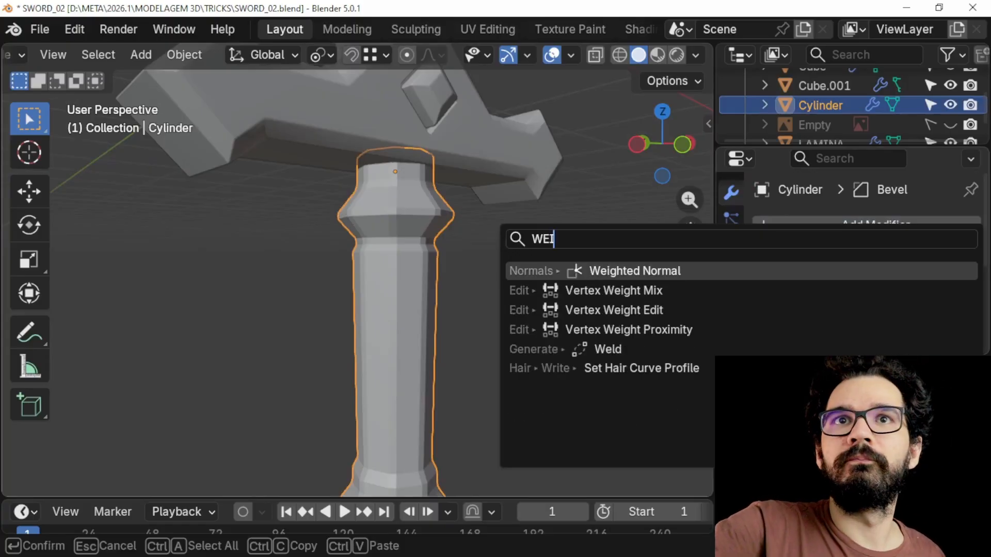
pyautogui.press('Return')
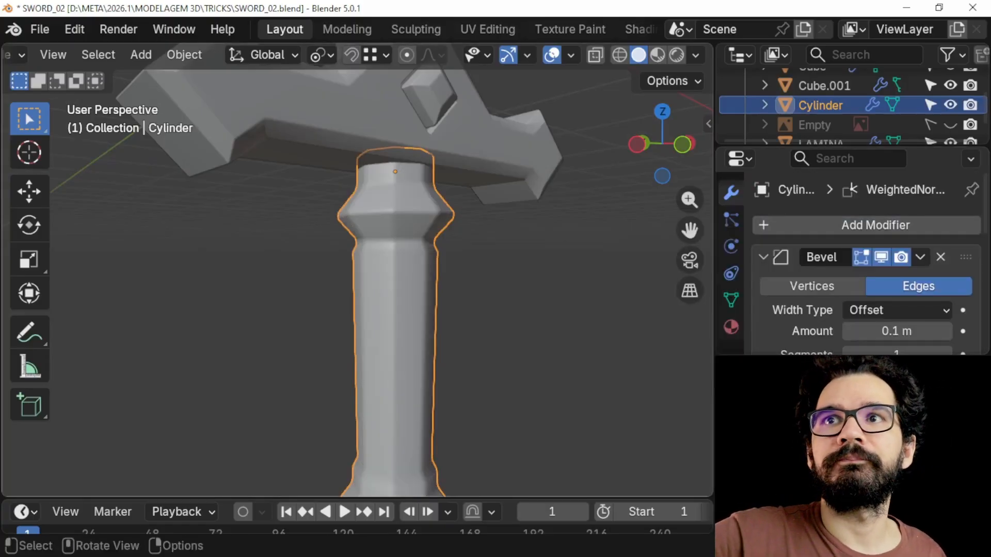
# Reduce the handle's Bevel amount to 0.02 m.
pyautogui.scroll(-4, 867, 258)
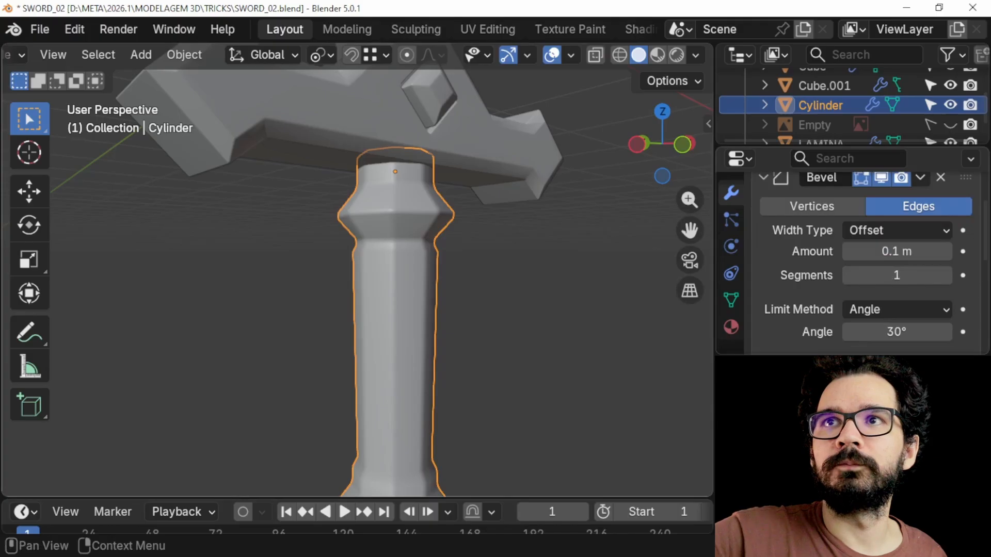
pyautogui.moveTo(897, 251)
pyautogui.mouseDown()
pyautogui.moveTo(873, 251)
pyautogui.moveTo(897, 252)
pyautogui.mouseUp()
pyautogui.moveTo(583, 279); pyautogui.dragTo(506, 259, button='middle')
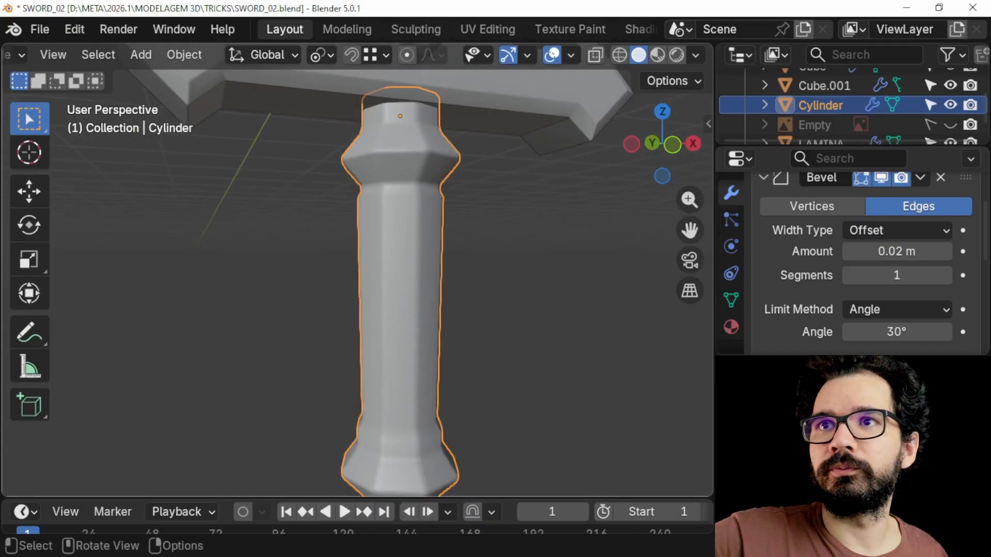
# Try a 60° angle limit on the handle's Bevel modifier and inspect the shading down to the pommel.
pyautogui.click(897, 332)
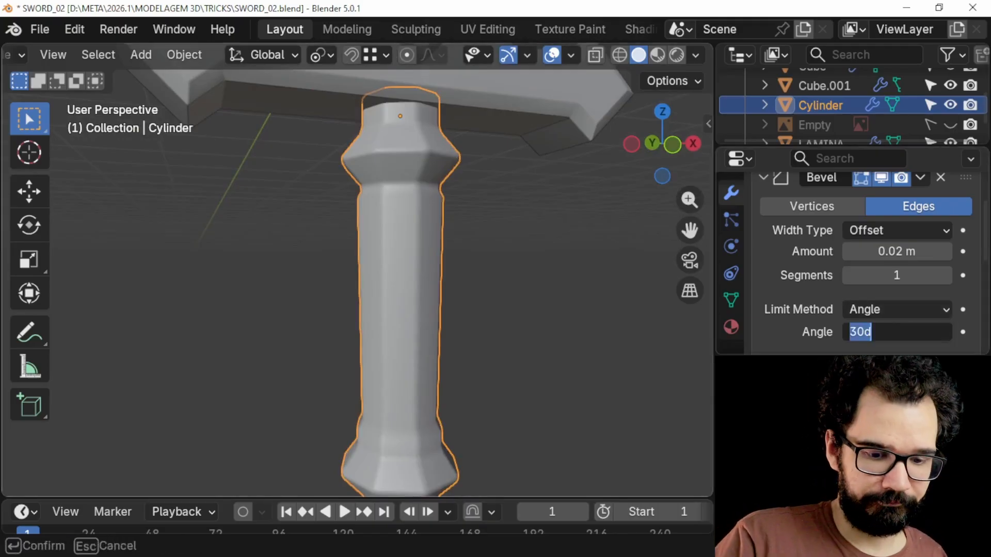
pyautogui.press('Return')
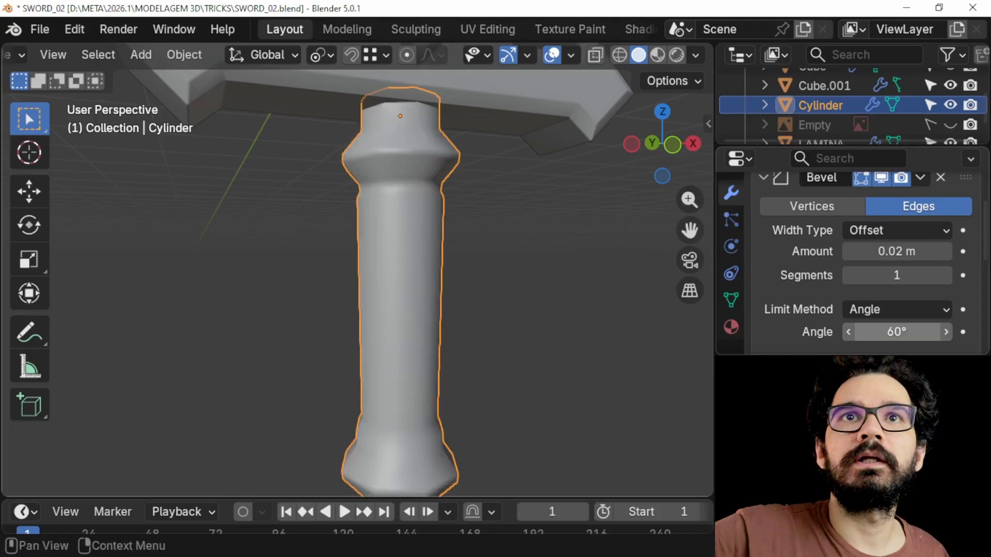
pyautogui.moveTo(428, 269); pyautogui.dragTo(671, 264, button='middle')
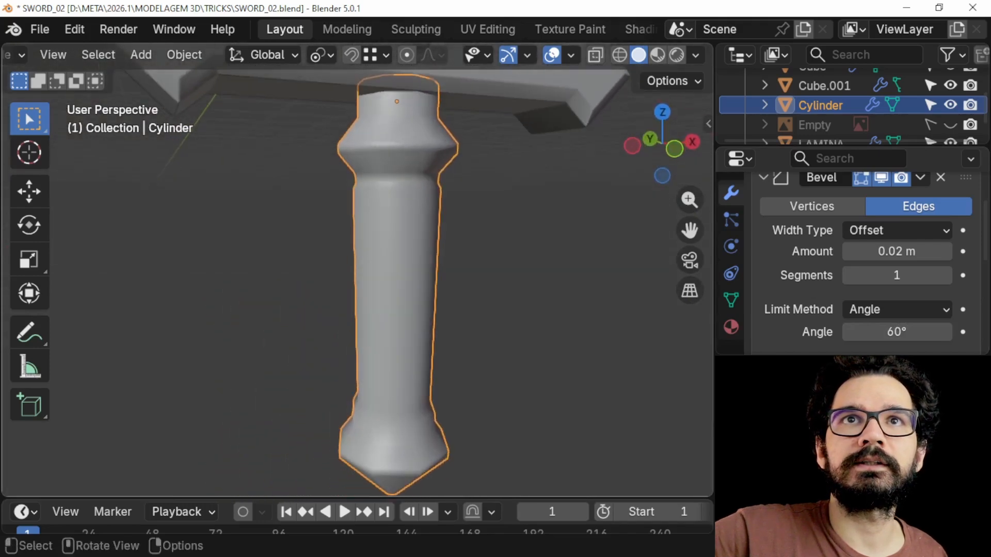
pyautogui.press('Tab')
pyautogui.press('Tab')
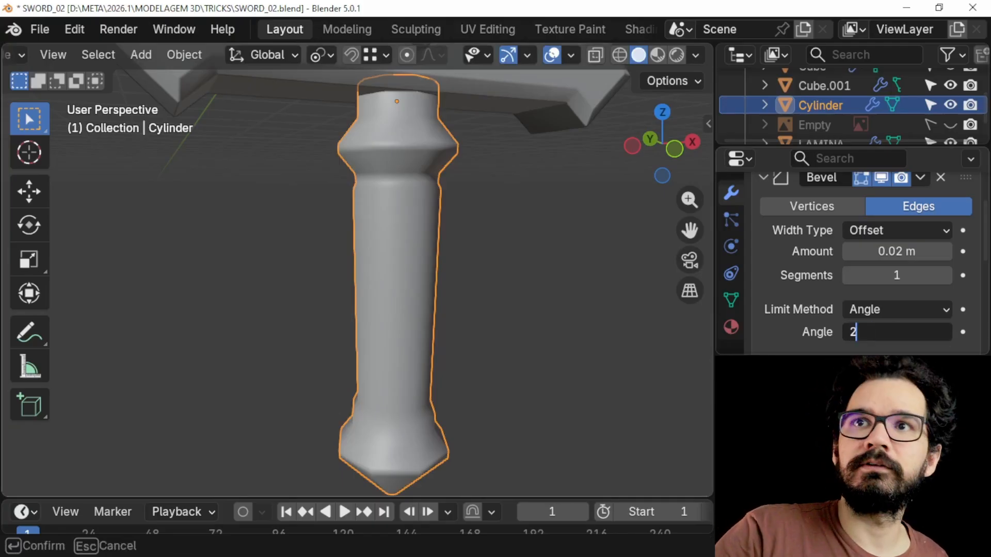
# Try angle limits of 25° and 45° on the handle's Bevel modifier.
pyautogui.write('25')
pyautogui.press('Return')
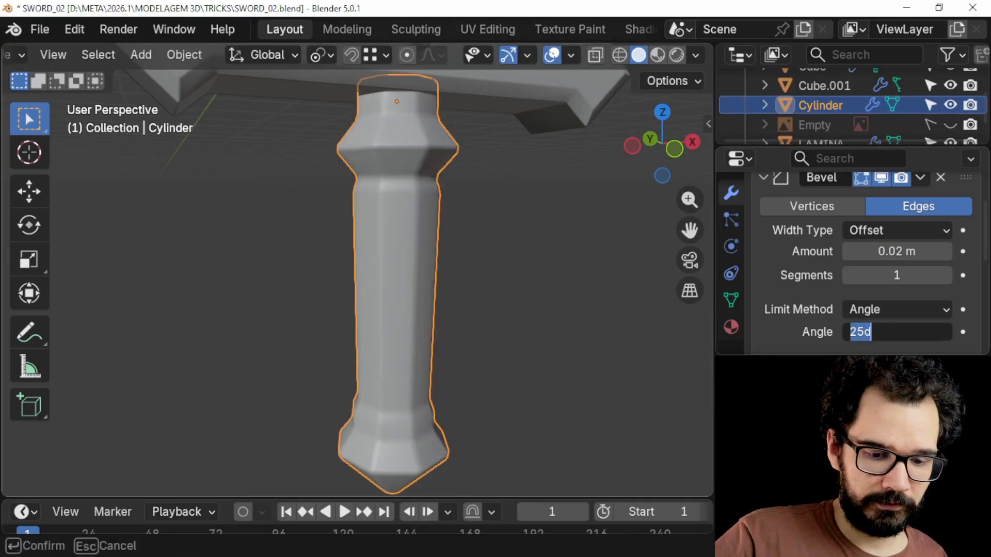
pyautogui.write('45')
pyautogui.press('Return')
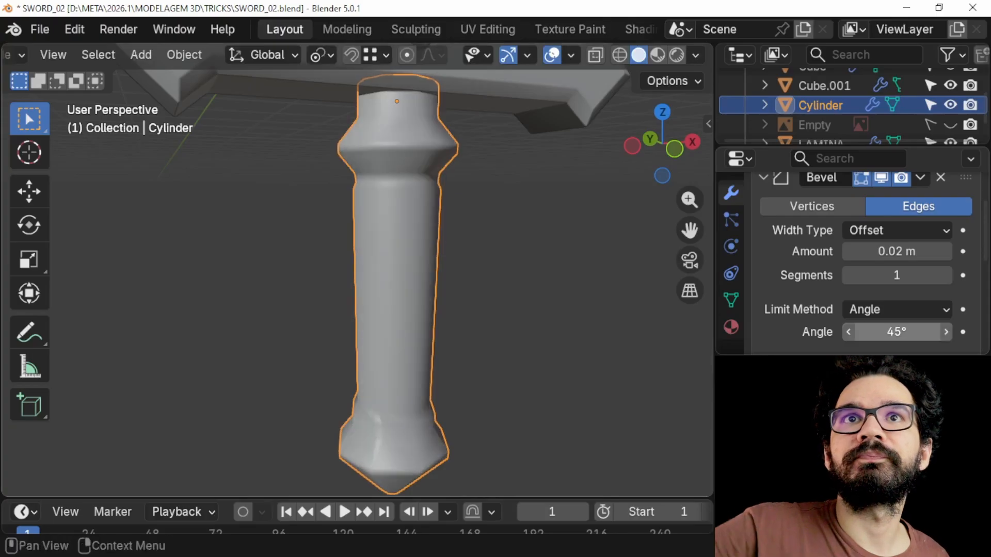
# Inspect the pommel closely and set the handle's Bevel angle limit back to 60°.
pyautogui.moveTo(392, 289); pyautogui.dragTo(468, 198, button='middle')
pyautogui.scroll(2, 438, 207)
pyautogui.keyDown('shift'); pyautogui.moveTo(468, 198); pyautogui.dragTo(425, 147, button='middle'); pyautogui.keyUp('shift')
pyautogui.doubleClick(897, 332)
pyautogui.write('60')
pyautogui.press('Return')
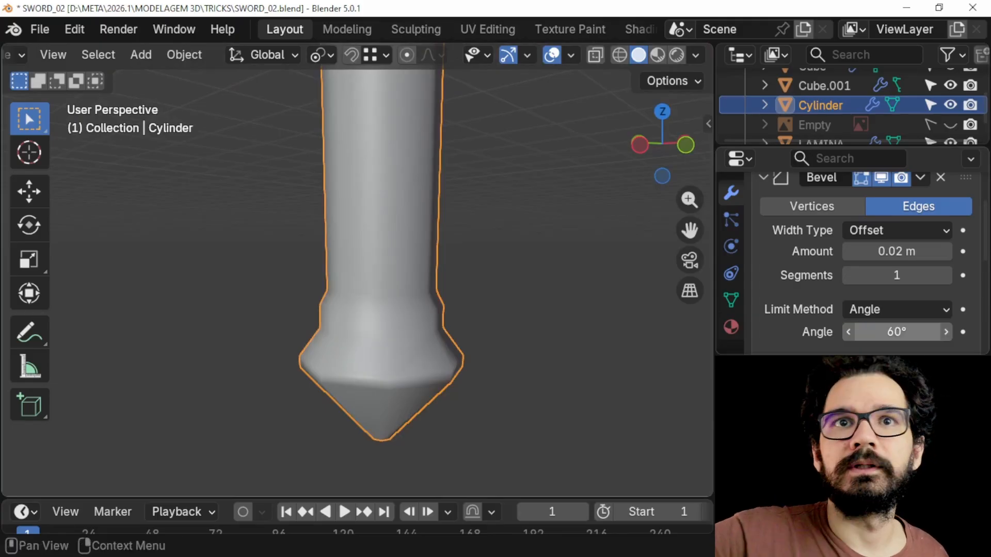
pyautogui.moveTo(465, 310); pyautogui.dragTo(452, 199, button='middle')
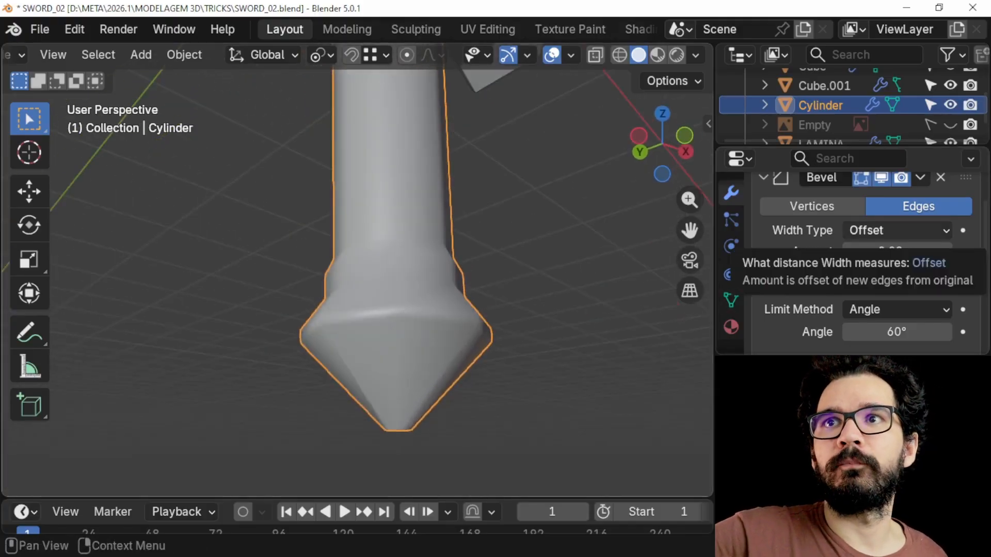
# Switch the limit method of the handle's Bevel modifier to Weight.
pyautogui.click(888, 309)
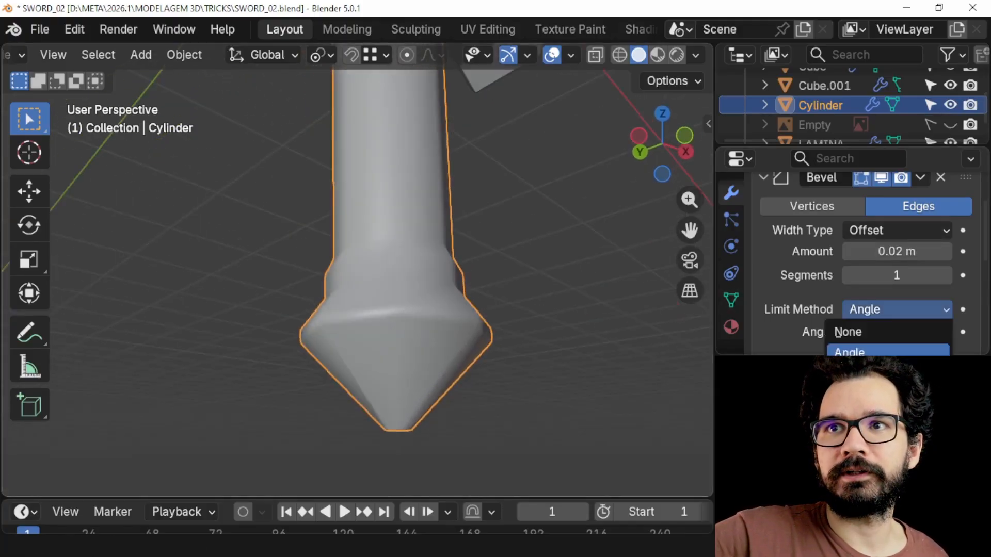
pyautogui.click(867, 374)
pyautogui.moveTo(447, 196); pyautogui.dragTo(423, 491, button='middle')
pyautogui.scroll(-2, 413, 247)
pyautogui.keyDown('shift'); pyautogui.moveTo(413, 248); pyautogui.dragTo(415, 310, button='middle'); pyautogui.keyUp('shift')
pyautogui.moveTo(415, 309); pyautogui.dragTo(421, 269, button='middle')
# Edit the handle mesh and set the edge Mean Bevel Weight to 1.00 on the widest loop of the upper collar.
pyautogui.press('Tab')
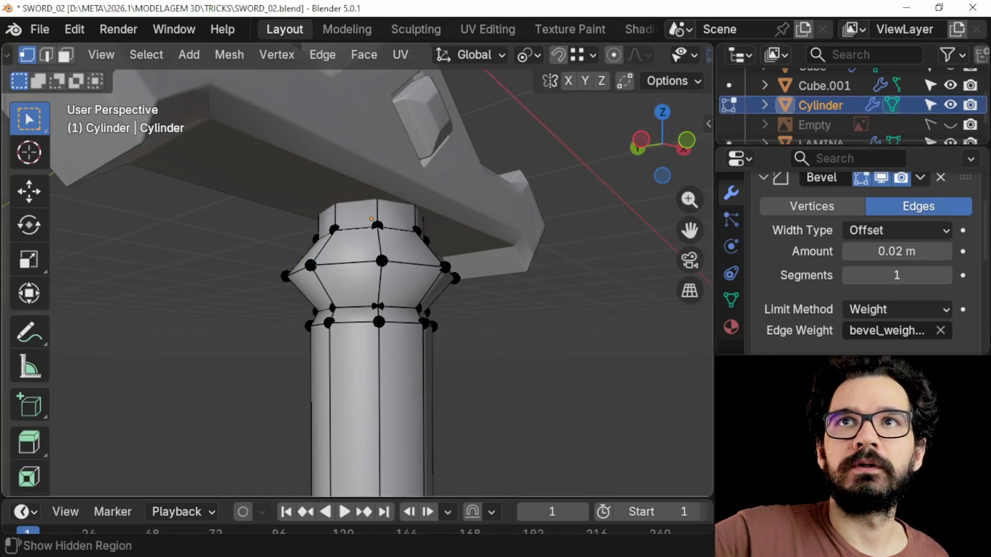
pyautogui.click(708, 124)
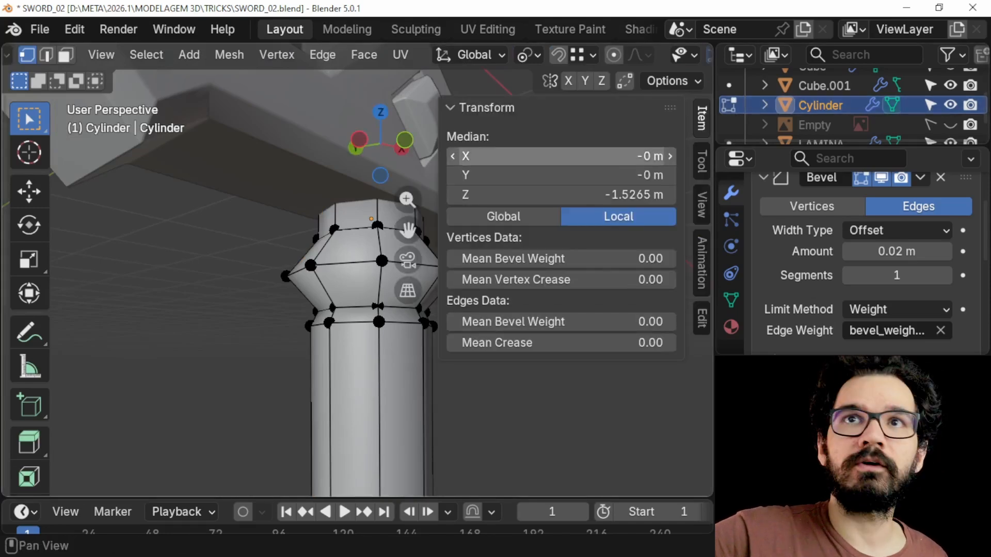
pyautogui.press('n')
pyautogui.press('n')
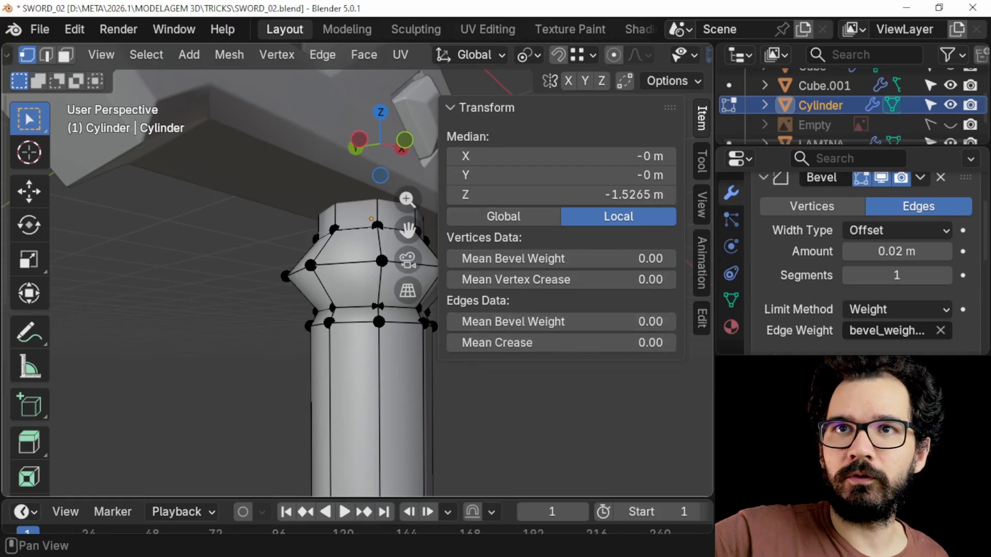
pyautogui.keyDown('shift'); pyautogui.moveTo(380, 289); pyautogui.dragTo(289, 295, button='middle'); pyautogui.keyUp('shift')
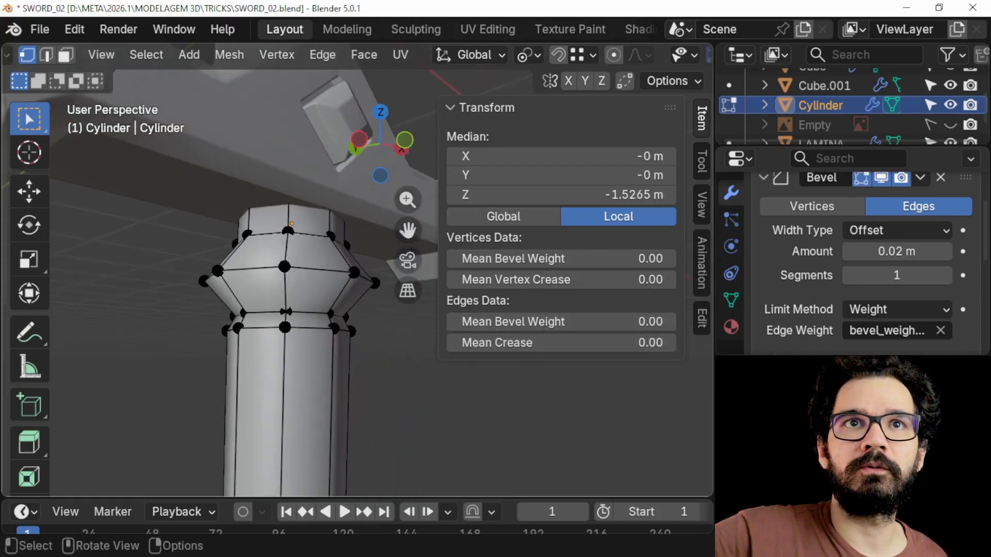
pyautogui.keyDown('alt'); pyautogui.click(301, 268); pyautogui.keyUp('alt')
pyautogui.moveTo(561, 322); pyautogui.dragTo(625, 322)
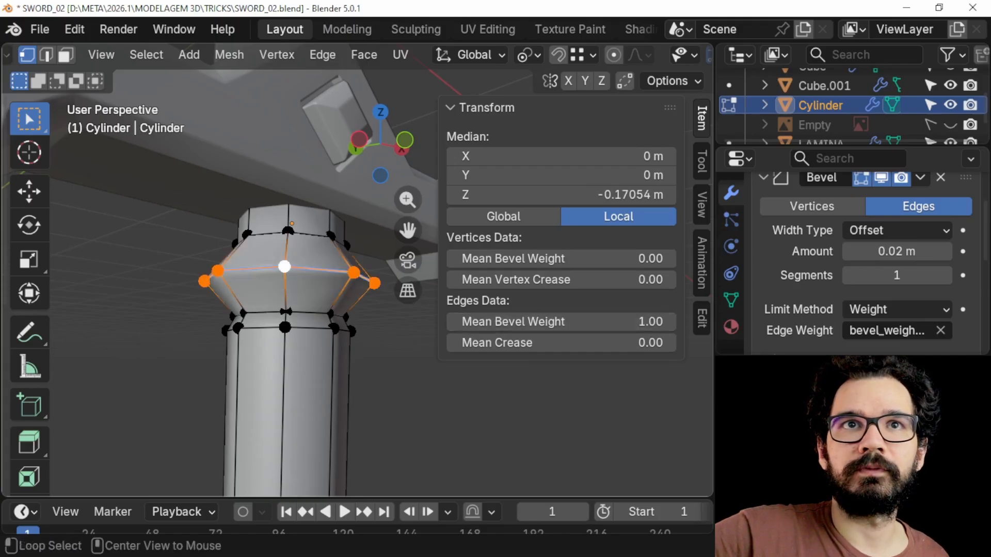
# Set edge bevel weight 1.00 on the loop above the upper collar's widest ring and the two loops below it.
pyautogui.keyDown('alt'); pyautogui.click(289, 231); pyautogui.keyUp('alt')
pyautogui.moveTo(562, 322); pyautogui.dragTo(625, 322)
pyautogui.keyDown('alt'); pyautogui.click(285, 297); pyautogui.keyUp('alt')
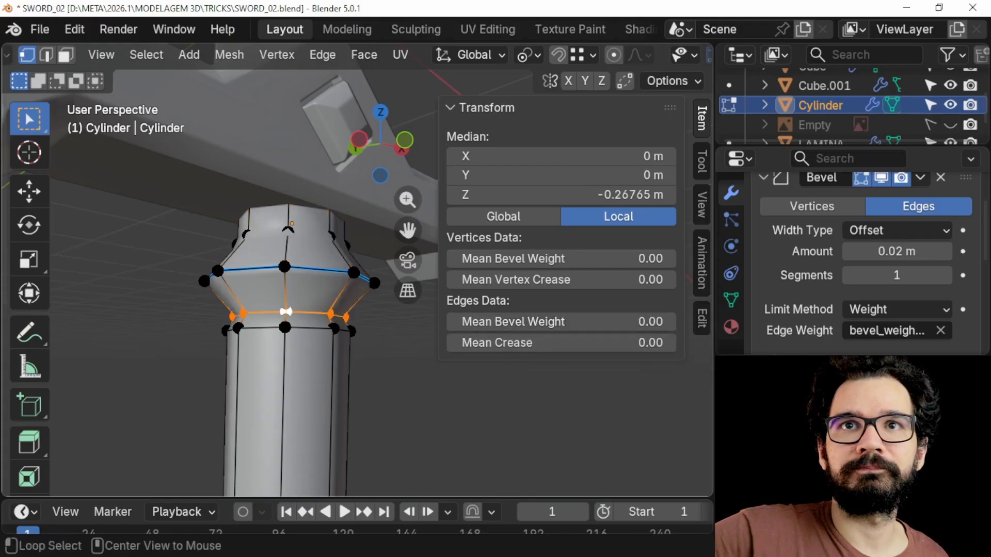
pyautogui.moveTo(563, 322); pyautogui.dragTo(625, 322)
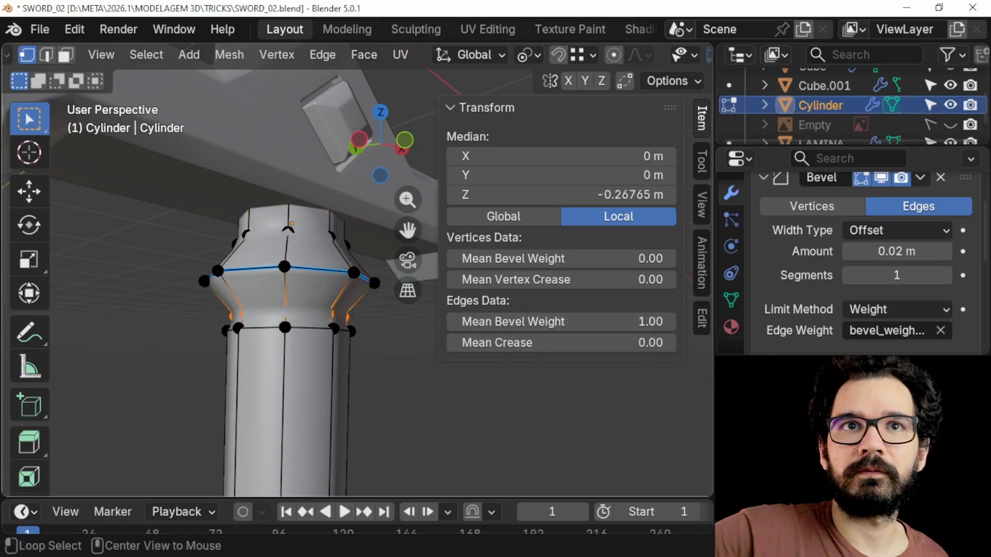
pyautogui.keyDown('alt'); pyautogui.click(316, 327); pyautogui.keyUp('alt')
pyautogui.moveTo(563, 322); pyautogui.dragTo(625, 322)
# Set edge bevel weight 1.00 on the four loops from the shaft's lower end down to the pommel's widest ring.
pyautogui.moveTo(331, 361)
pyautogui.keyDown('shift'); pyautogui.mouseDown(button='middle')
pyautogui.moveTo(343, 279)
pyautogui.moveTo(328, 111)
pyautogui.moveTo(332, 148)
pyautogui.mouseUp(button='middle'); pyautogui.keyUp('shift')
pyautogui.keyDown('alt'); pyautogui.click(271, 186); pyautogui.keyUp('alt')
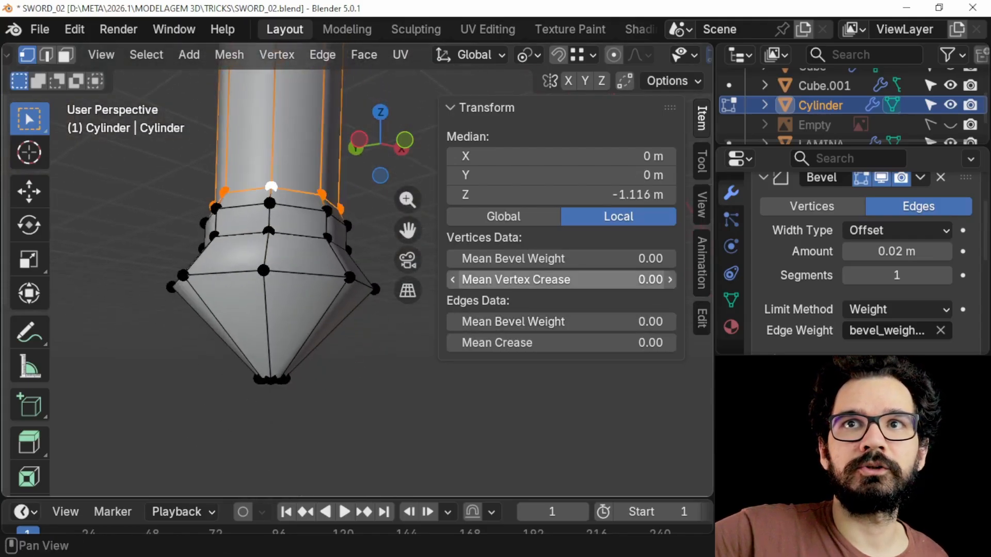
pyautogui.moveTo(562, 322); pyautogui.dragTo(624, 322)
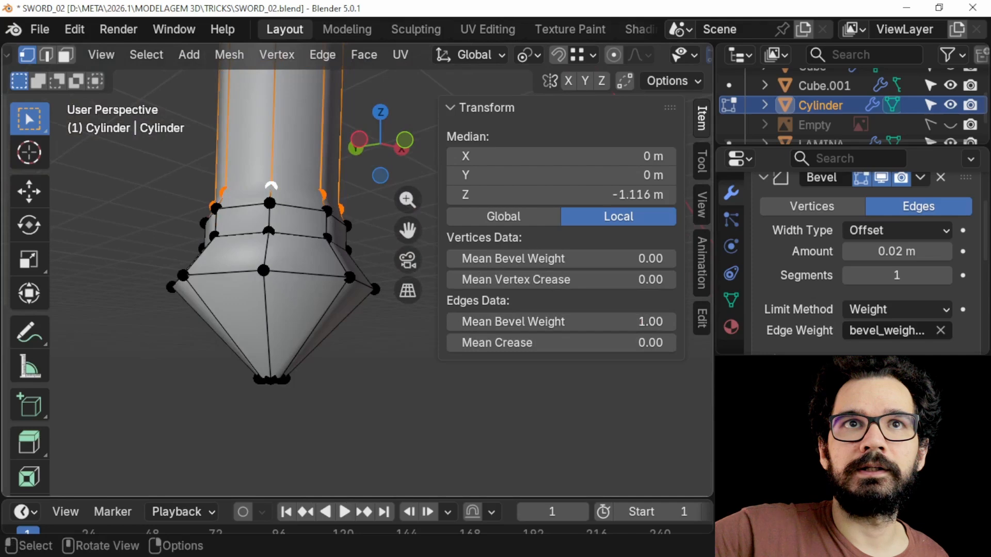
pyautogui.keyDown('alt'); pyautogui.click(317, 209); pyautogui.keyUp('alt')
pyautogui.moveTo(562, 322); pyautogui.dragTo(624, 322)
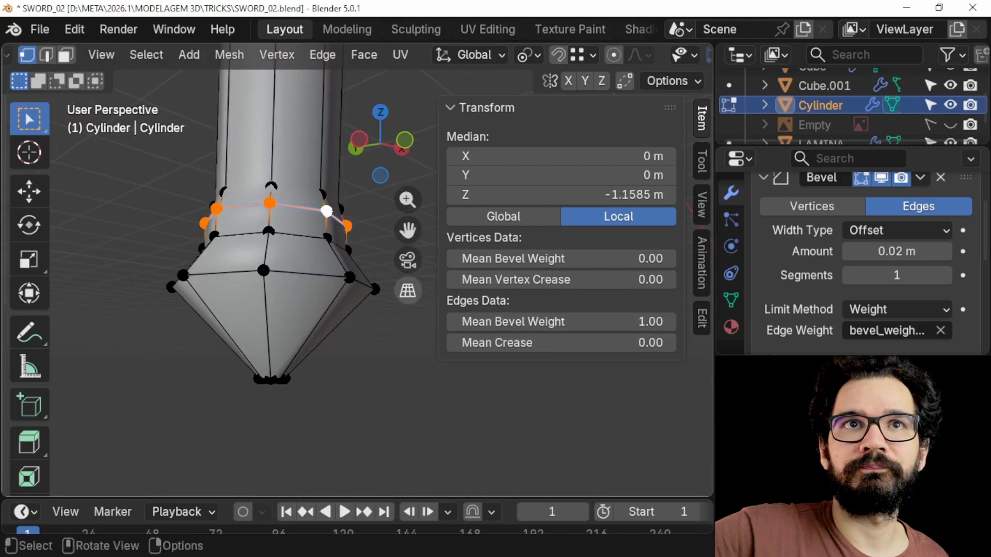
pyautogui.keyDown('alt'); pyautogui.click(279, 232); pyautogui.keyUp('alt')
pyautogui.moveTo(562, 322); pyautogui.dragTo(625, 322)
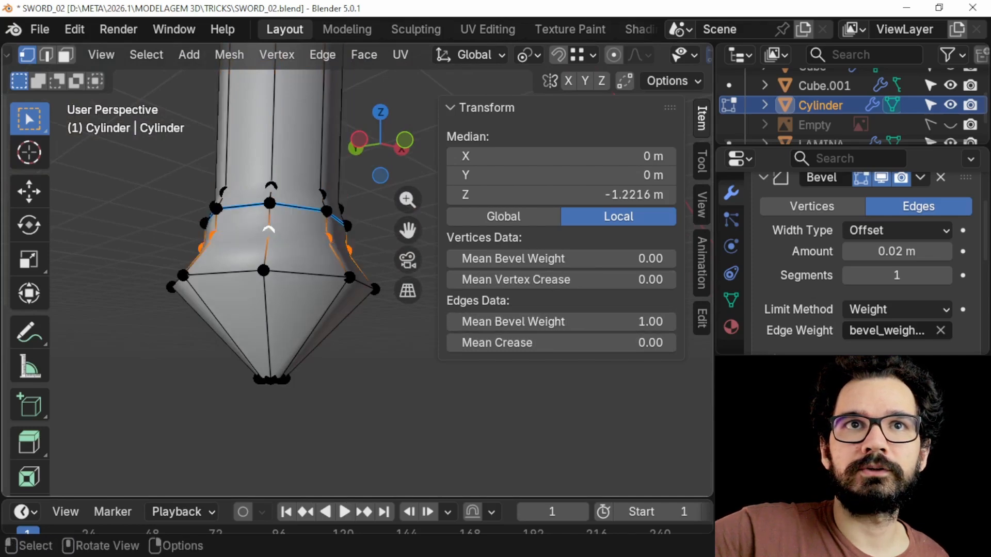
pyautogui.keyDown('alt'); pyautogui.click(302, 274); pyautogui.keyUp('alt')
pyautogui.moveTo(562, 322); pyautogui.dragTo(625, 322)
# Try to select the small edge ring around the pommel's tip.
pyautogui.moveTo(336, 309); pyautogui.dragTo(339, 237, button='middle')
pyautogui.scroll(3, 339, 237)
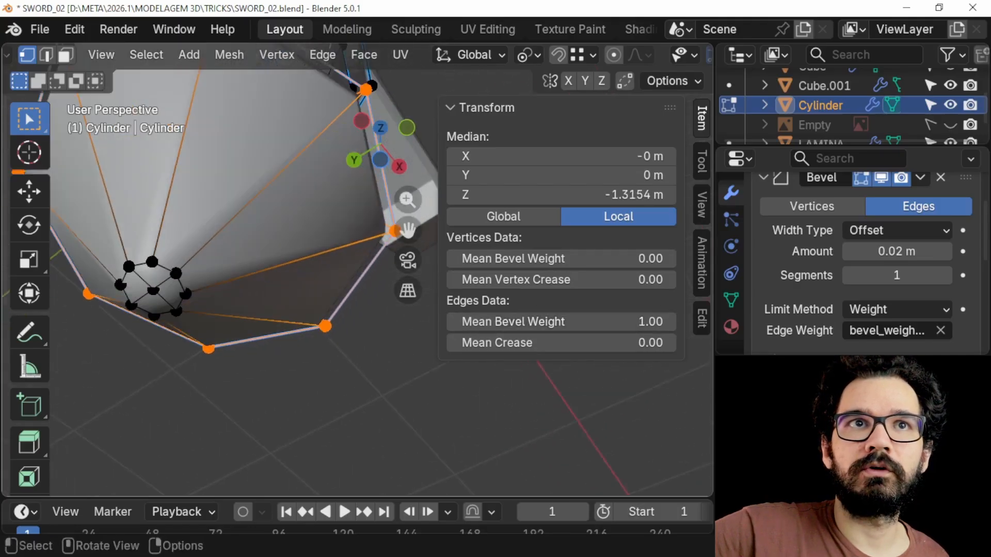
pyautogui.keyDown('alt'); pyautogui.click(162, 266); pyautogui.keyUp('alt')
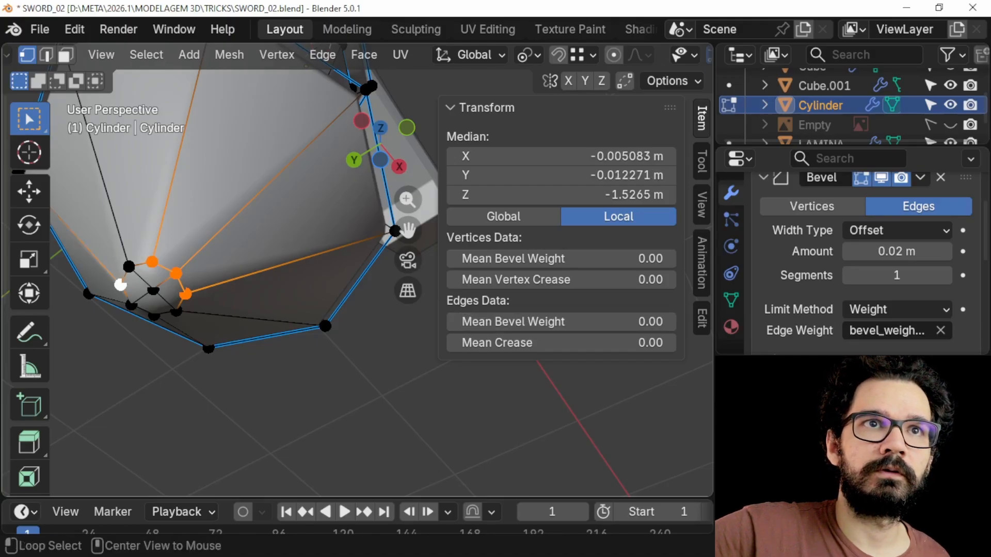
pyautogui.keyDown('alt'); pyautogui.click(129, 269); pyautogui.keyUp('alt')
pyautogui.keyDown('alt'); pyautogui.keyDown('shift'); pyautogui.click(183, 287); pyautogui.keyUp('shift'); pyautogui.keyUp('alt')
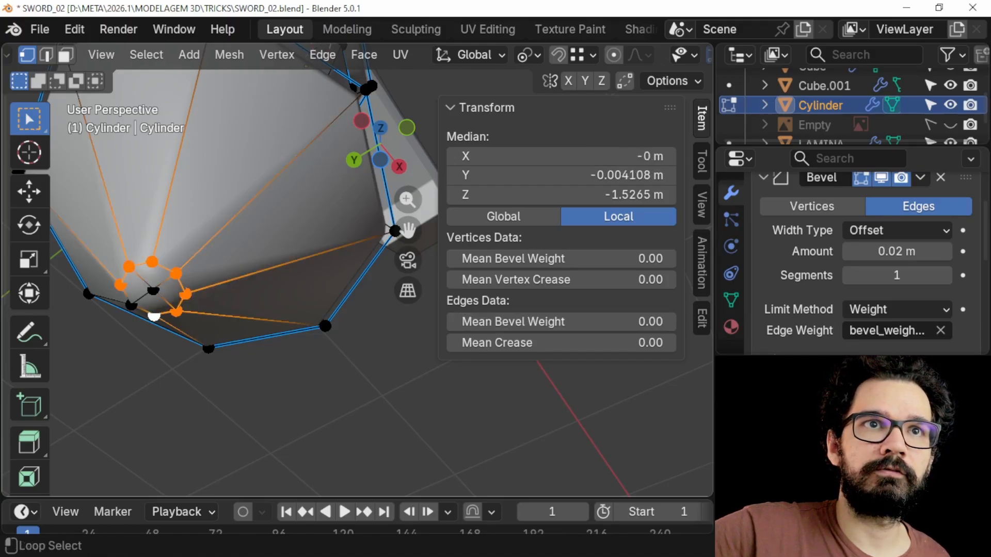
# Select the whole handle mesh and merge its vertices by distance.
pyautogui.moveTo(184, 289); pyautogui.dragTo(218, 276, button='middle')
pyautogui.press('a')
pyautogui.press('m')
pyautogui.click(217, 278)
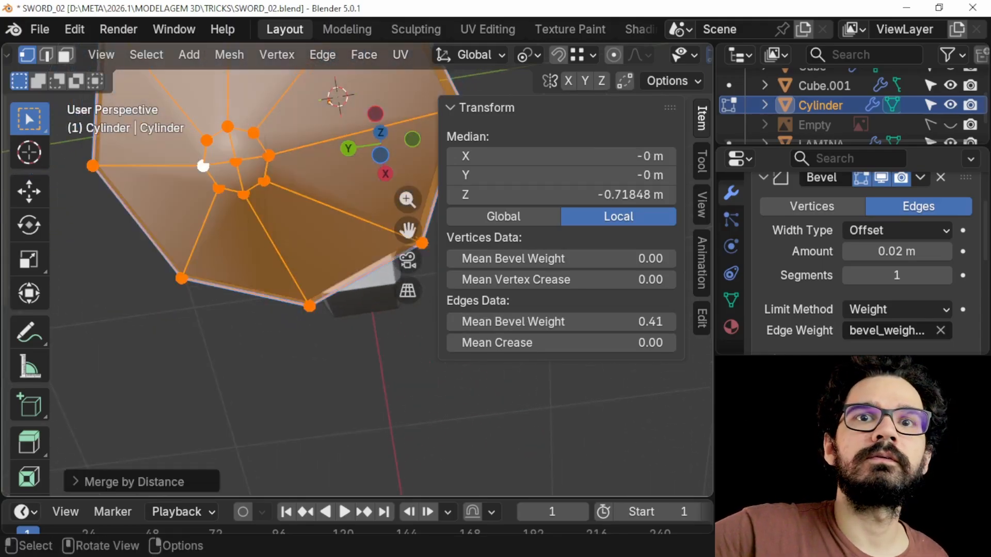
# Select the full edge ring around the pommel's tip, raise its edge bevel weight and return to Object Mode.
pyautogui.keyDown('alt'); pyautogui.click(213, 180); pyautogui.keyUp('alt')
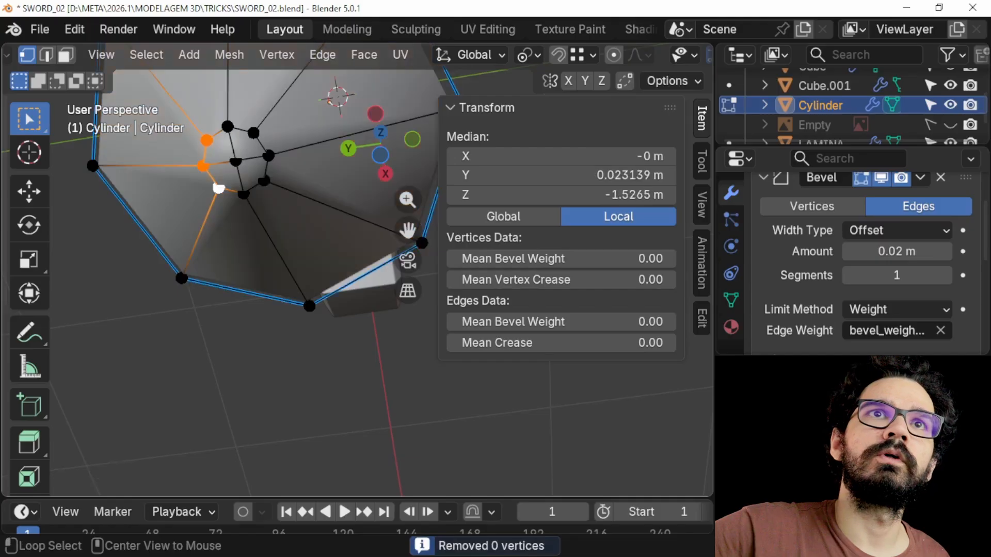
pyautogui.keyDown('alt'); pyautogui.keyDown('shift'); pyautogui.click(267, 171); pyautogui.keyUp('shift'); pyautogui.keyUp('alt')
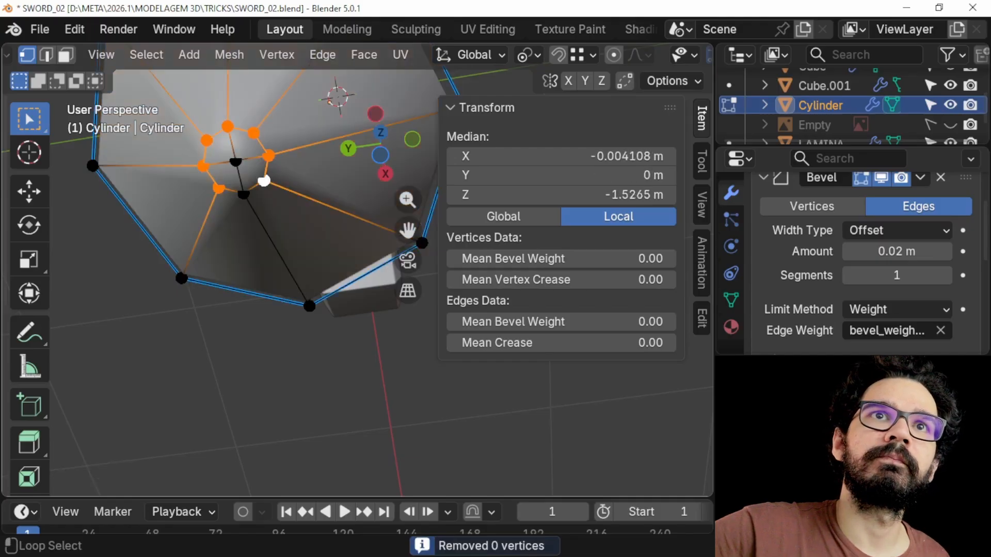
pyautogui.keyDown('alt'); pyautogui.keyDown('shift'); pyautogui.click(250, 191); pyautogui.keyUp('shift'); pyautogui.keyUp('alt')
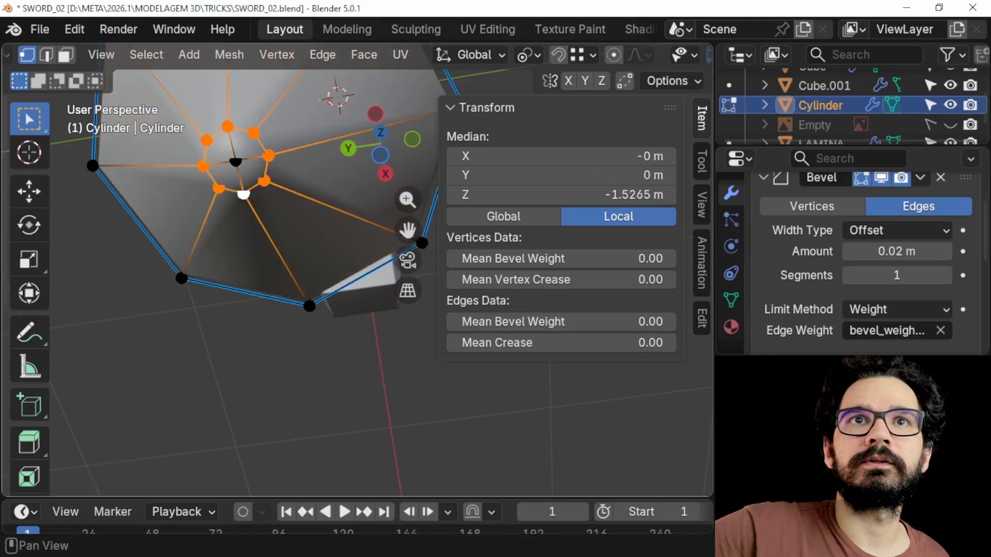
pyautogui.moveTo(563, 322); pyautogui.dragTo(583, 322)
pyautogui.moveTo(330, 289); pyautogui.dragTo(335, 347, button='middle')
pyautogui.scroll(-4, 323, 375)
pyautogui.press('Tab')
# Reduce the handle's Bevel amount to 0.008 m and check the pommel's edges.
pyautogui.moveTo(897, 251)
pyautogui.mouseDown()
pyautogui.moveTo(878, 251)
pyautogui.moveTo(901, 251)
pyautogui.moveTo(878, 252)
pyautogui.moveTo(891, 252)
pyautogui.mouseUp()
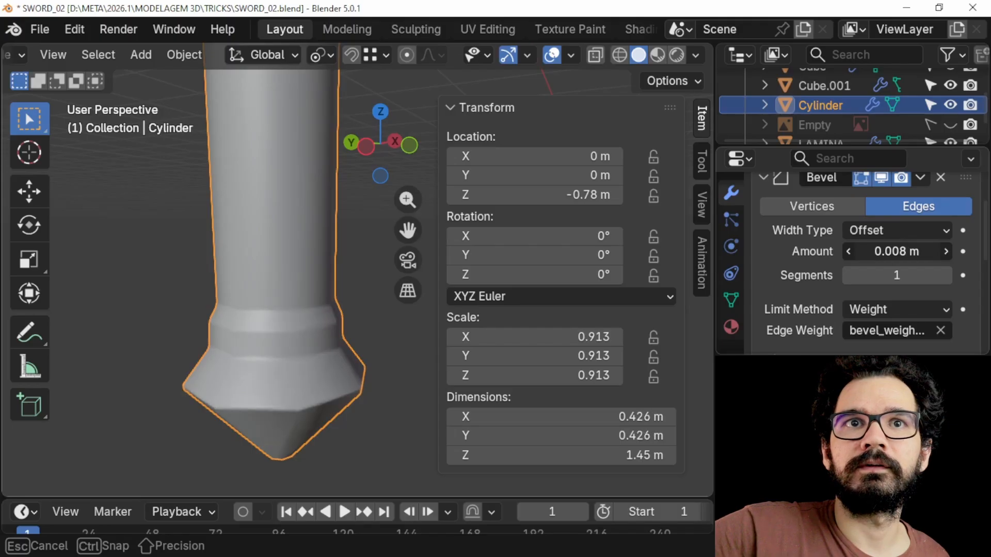
pyautogui.moveTo(310, 310); pyautogui.dragTo(353, 258, button='middle')
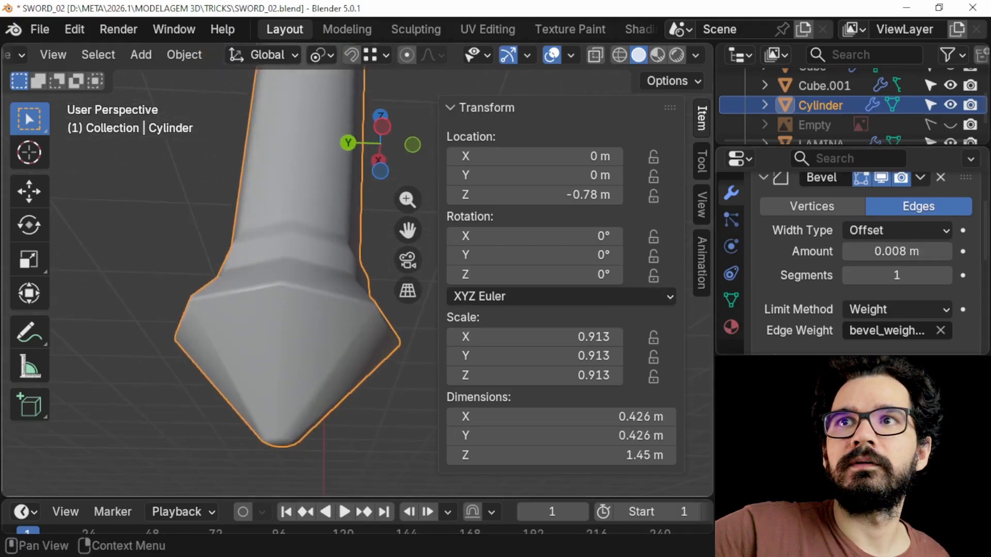
pyautogui.scroll(-10, 867, 264)
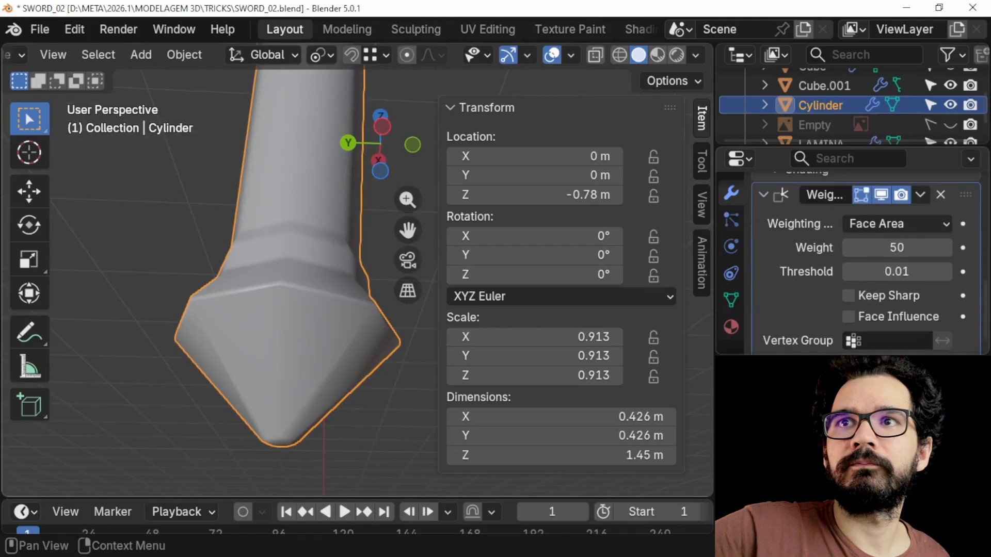
pyautogui.scroll(8, 867, 263)
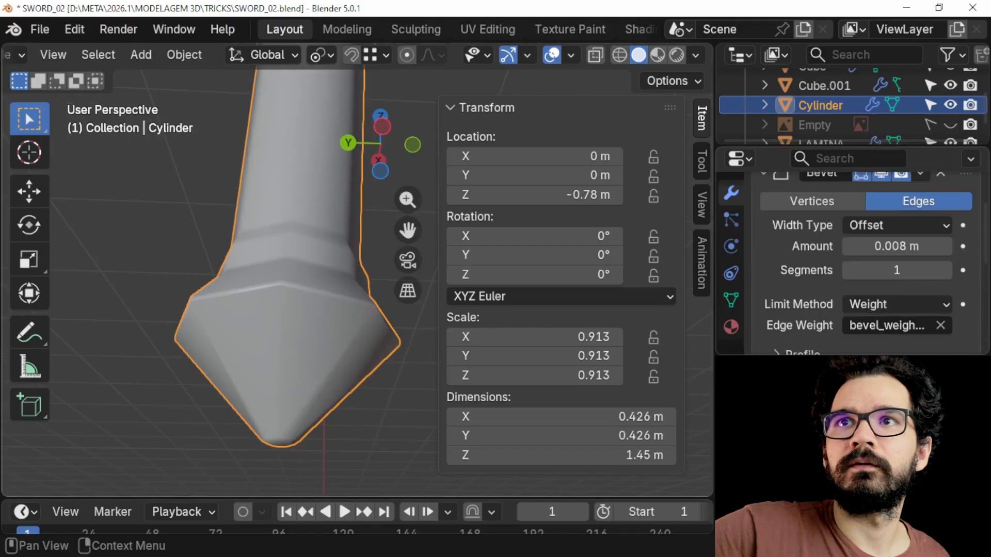
pyautogui.scroll(-5, 868, 263)
pyautogui.scroll(7, 868, 264)
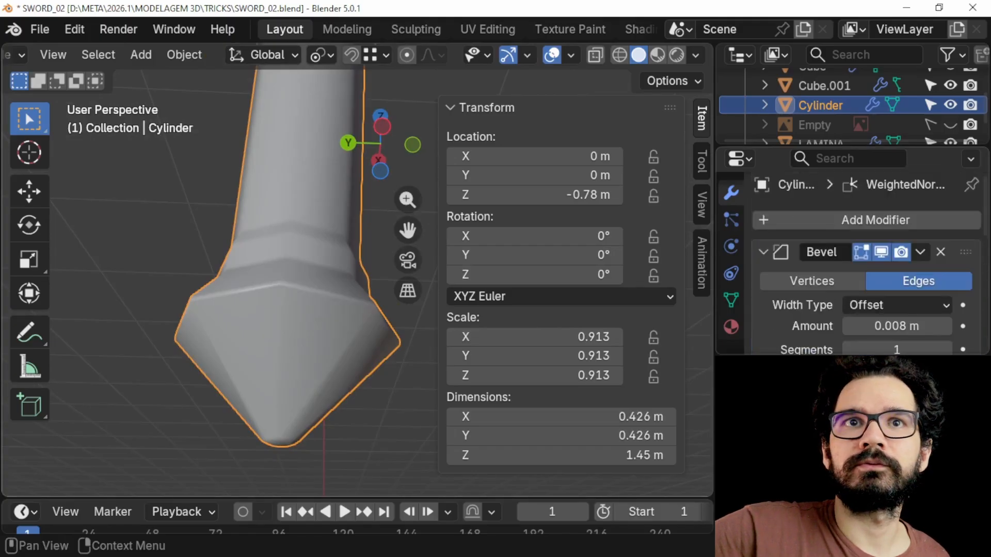
# Add an edge loop around the pommel's lower cone and check its shading in Object Mode.
pyautogui.moveTo(320, 299); pyautogui.dragTo(243, 247, button='middle')
pyautogui.press('Tab')
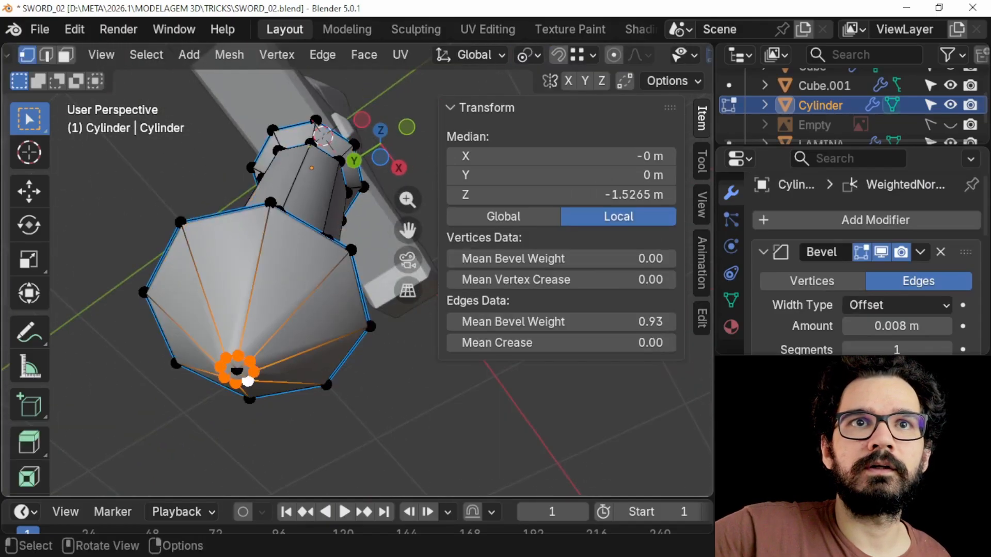
pyautogui.hotkey('alt', 'a')
pyautogui.moveTo(242, 248)
pyautogui.mouseDown(button='middle')
pyautogui.moveTo(224, 229)
pyautogui.moveTo(244, 242)
pyautogui.mouseUp(button='middle')
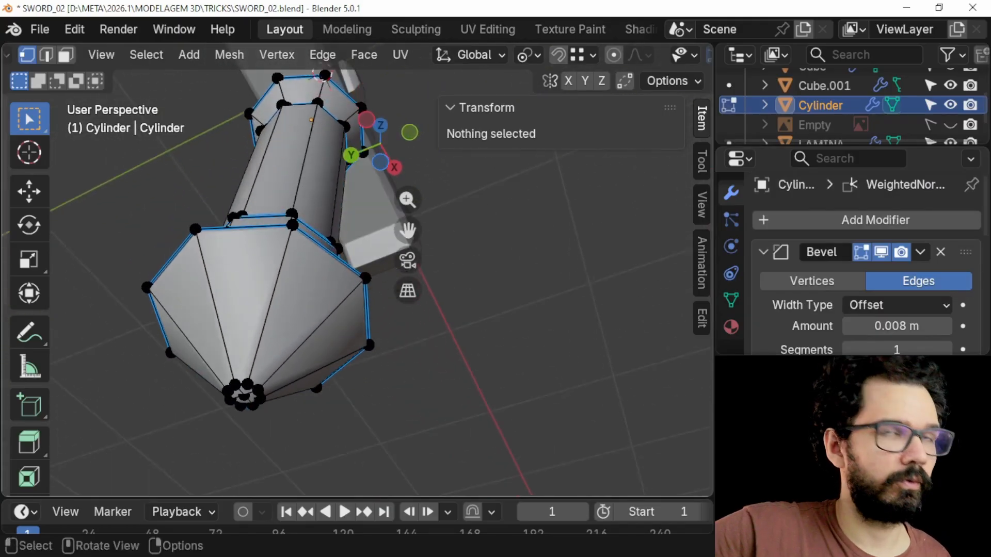
pyautogui.hotkey('ctrl', 'r')
pyautogui.click(270, 356)
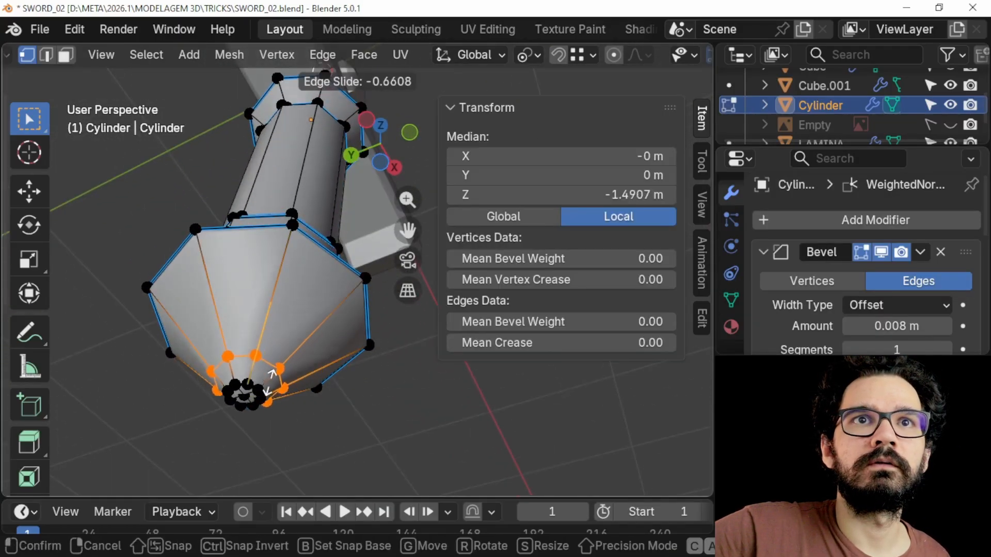
pyautogui.click(303, 312)
pyautogui.press('Tab')
pyautogui.moveTo(303, 312); pyautogui.dragTo(332, 338, button='middle')
pyautogui.press('Tab')
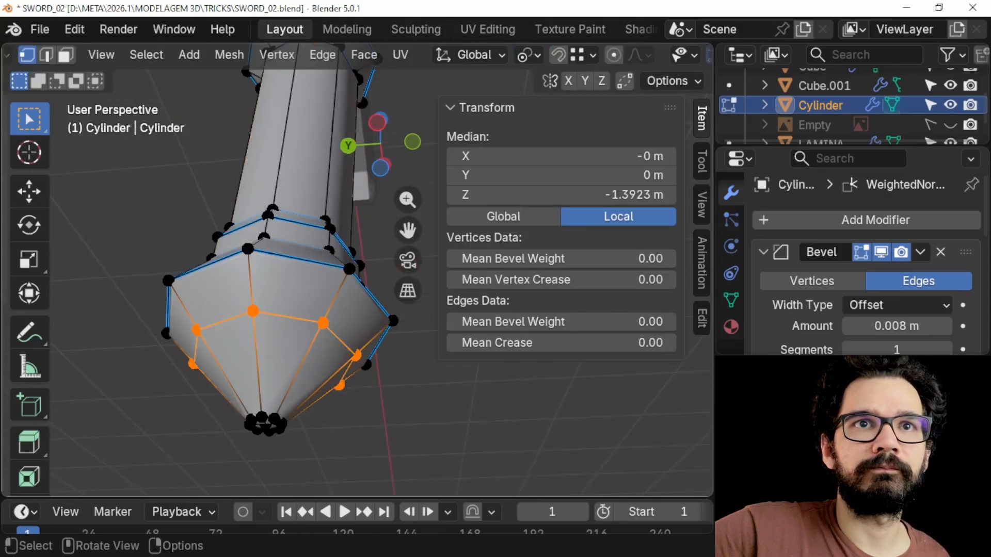
# In front view, lower the new loop about 0.11 m along Z and scale it inward near the pommel's tip.
pyautogui.press('KP_1')
pyautogui.keyDown('shift'); pyautogui.moveTo(331, 338); pyautogui.dragTo(325, 242, button='middle'); pyautogui.keyUp('shift')
pyautogui.scroll(4, 322, 260)
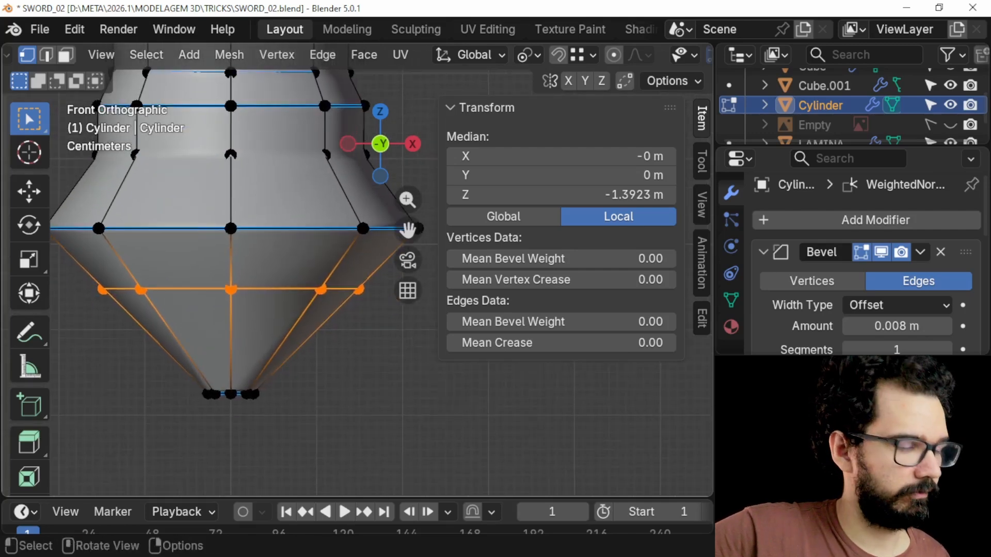
pyautogui.press('g')
pyautogui.press('z')
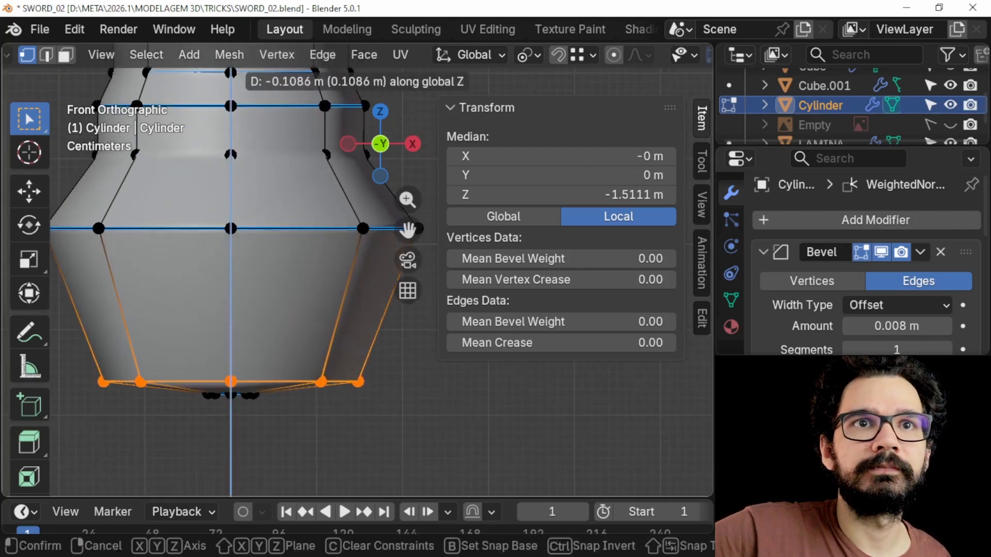
pyautogui.press('Return')
pyautogui.press('s')
pyautogui.press('Return')
# Raise the tip loop about 0.011 m along Z and check the pommel in Object Mode.
pyautogui.press('g')
pyautogui.press('z')
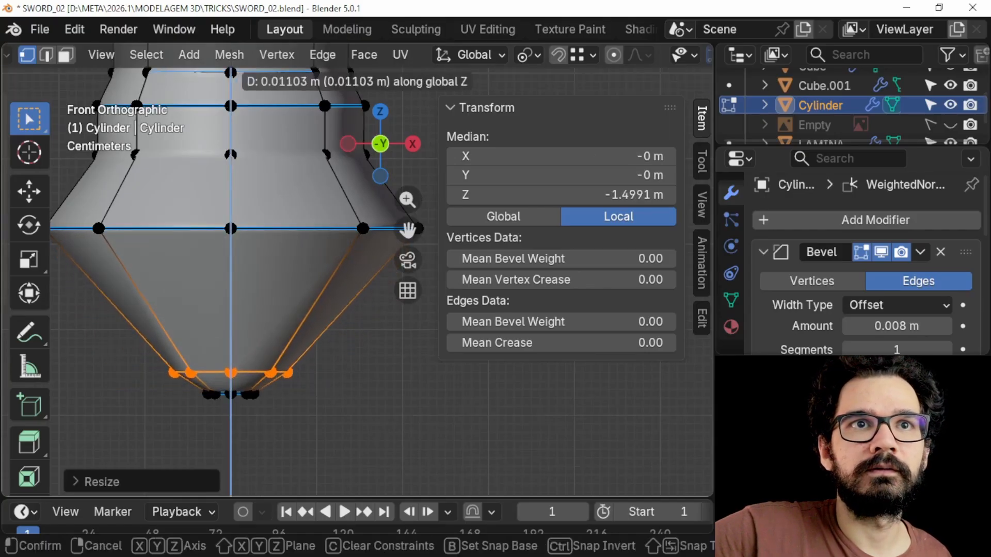
pyautogui.press('Return')
pyautogui.press('Tab')
pyautogui.moveTo(233, 310); pyautogui.dragTo(271, 322, button='middle')
pyautogui.press('Tab')
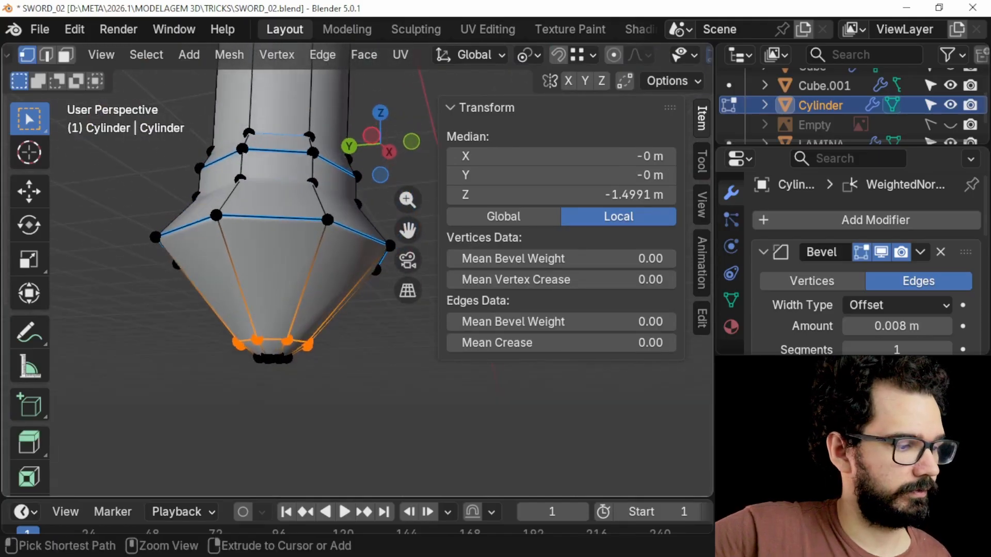
# Add another edge loop just below the pommel's widest ring and scale it slightly outward.
pyautogui.hotkey('ctrl', 'r')
pyautogui.click(309, 239)
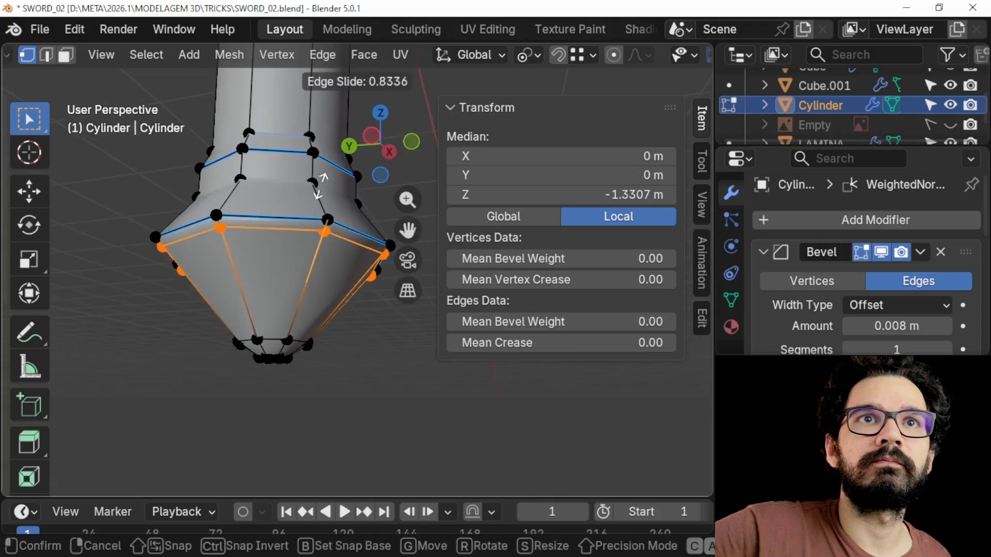
pyautogui.click(323, 203)
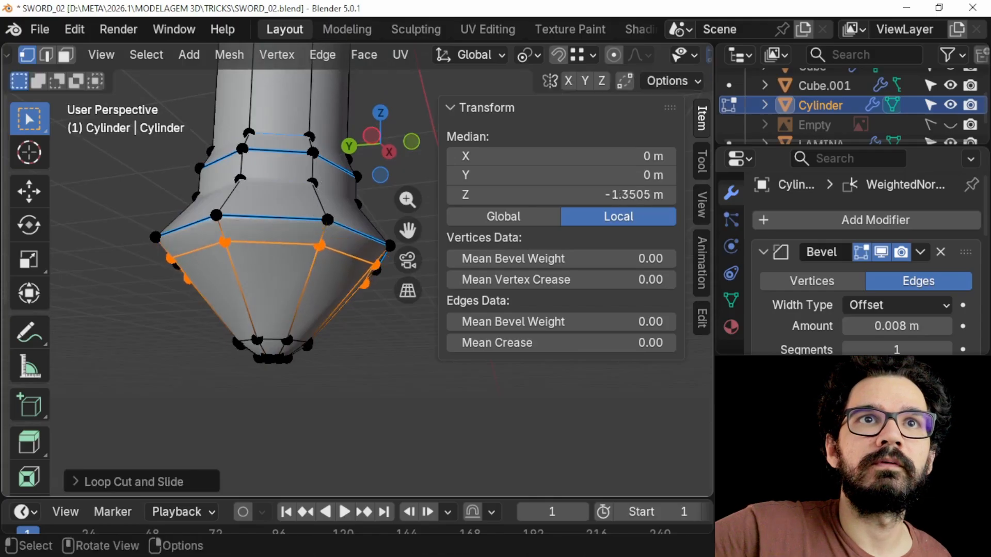
pyautogui.press('s')
pyautogui.click(330, 207)
pyautogui.press('Tab')
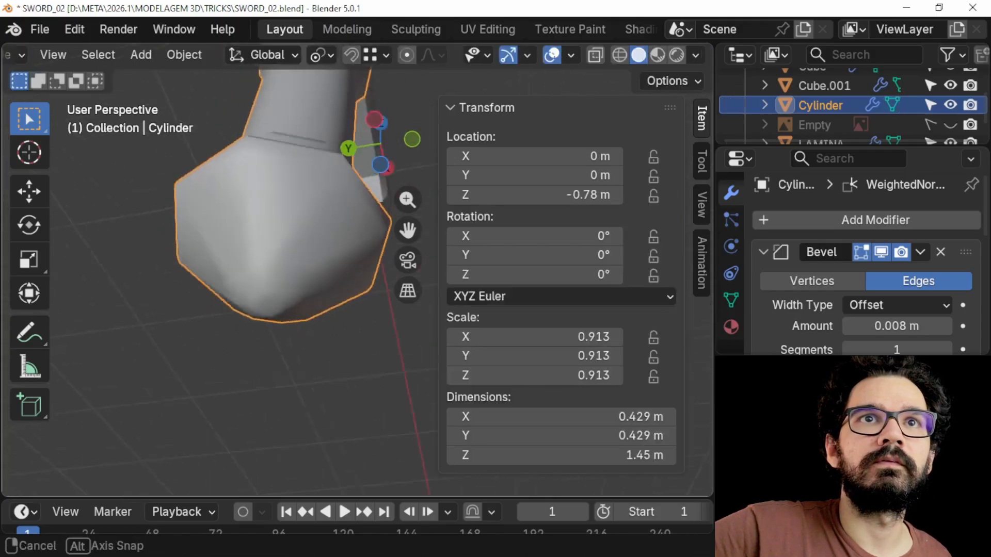
# Examine the handle from the pommel up to the guard, hiding the sidebar for a wider view.
pyautogui.moveTo(279, 258); pyautogui.dragTo(199, 335, button='middle')
pyautogui.keyDown('shift'); pyautogui.moveTo(222, 242); pyautogui.dragTo(209, 403, button='middle'); pyautogui.keyUp('shift')
pyautogui.moveTo(216, 330); pyautogui.dragTo(377, 317, button='middle')
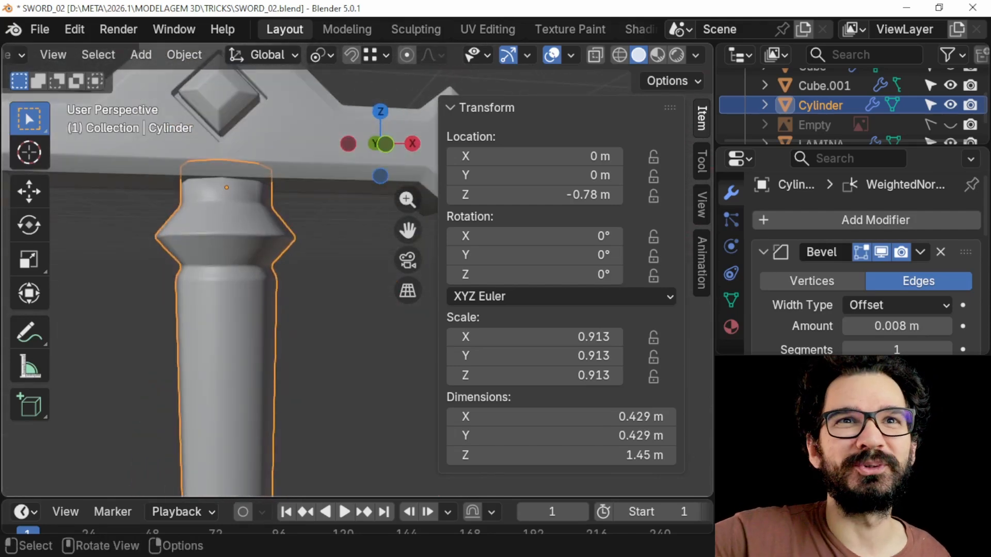
pyautogui.scroll(-5, 222, 279)
pyautogui.press('n')
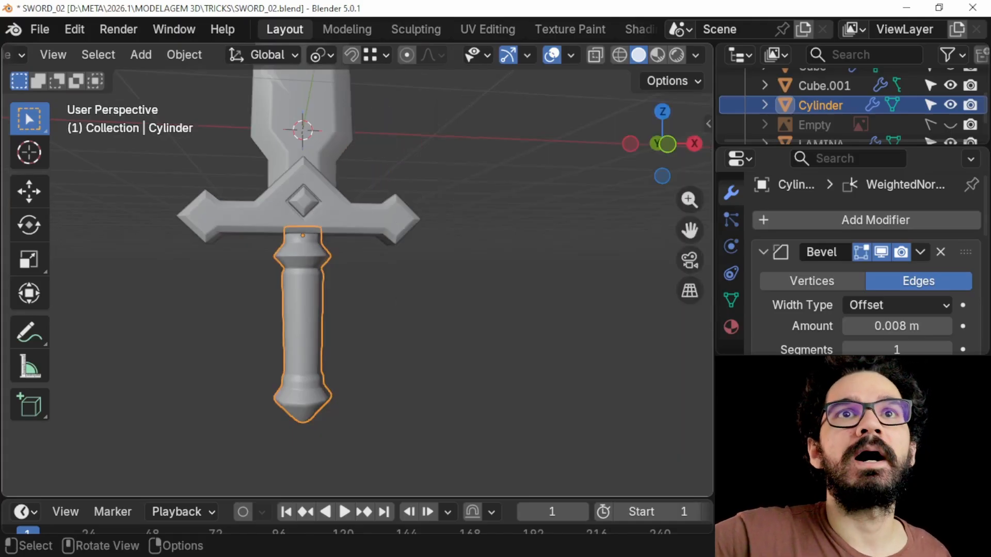
pyautogui.moveTo(310, 310); pyautogui.dragTo(371, 320, button='middle')
pyautogui.keyDown('shift'); pyautogui.moveTo(320, 248); pyautogui.dragTo(376, 318, button='middle'); pyautogui.keyUp('shift')
pyautogui.scroll(3, 356, 279)
pyautogui.moveTo(357, 279); pyautogui.dragTo(302, 281, button='middle')
# Select the guard's diamond gem object and try enlarging it by a factor of about 1.06.
pyautogui.click(328, 270)
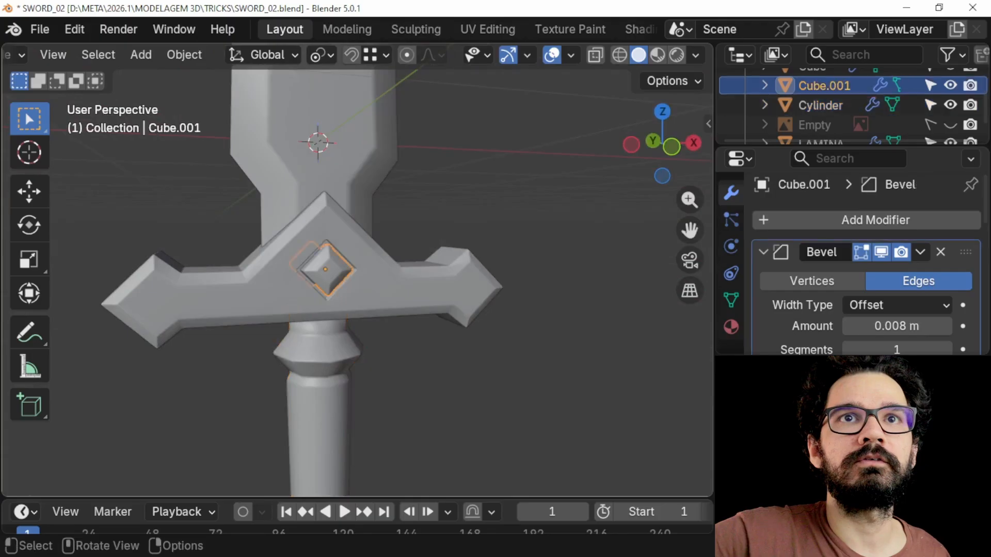
pyautogui.scroll(5, 327, 270)
pyautogui.scroll(2, 351, 269)
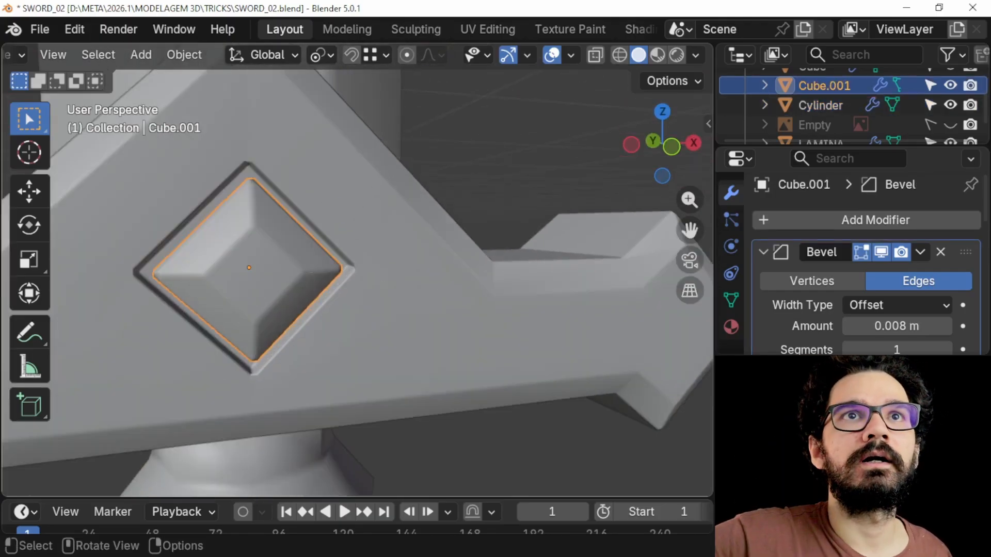
pyautogui.press('s')
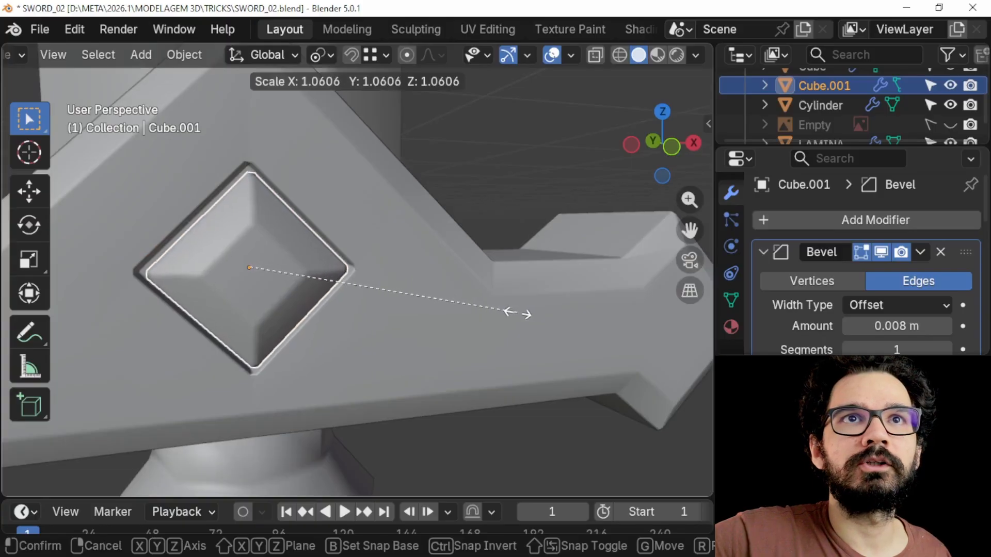
pyautogui.click(518, 313)
# Inspect the gems on both sides of the guard and undo the gem's scaling.
pyautogui.scroll(-6, 518, 313)
pyautogui.press('Tab')
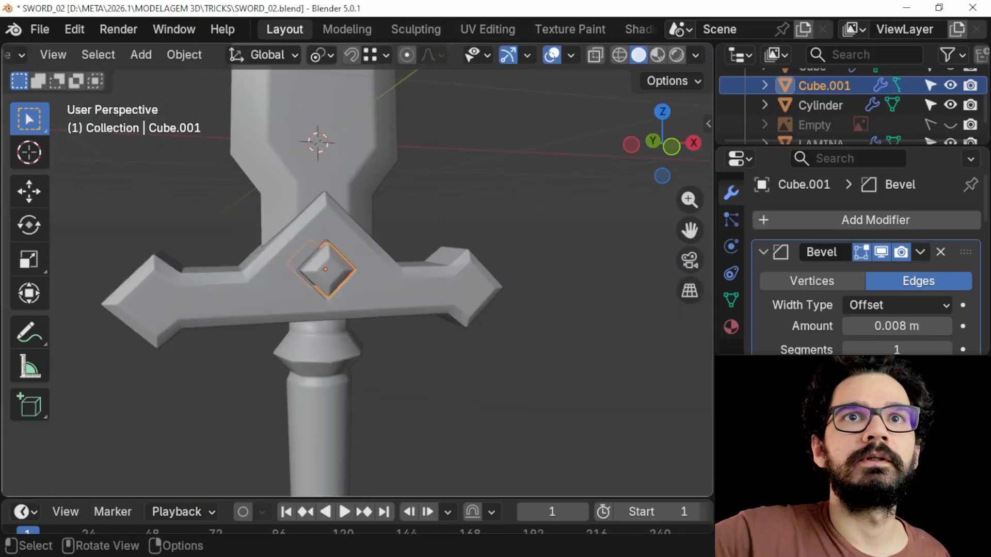
pyautogui.hotkey('alt', 'a')
pyautogui.moveTo(465, 289); pyautogui.dragTo(344, 336, button='middle')
pyautogui.click(384, 273)
pyautogui.scroll(5, 356, 279)
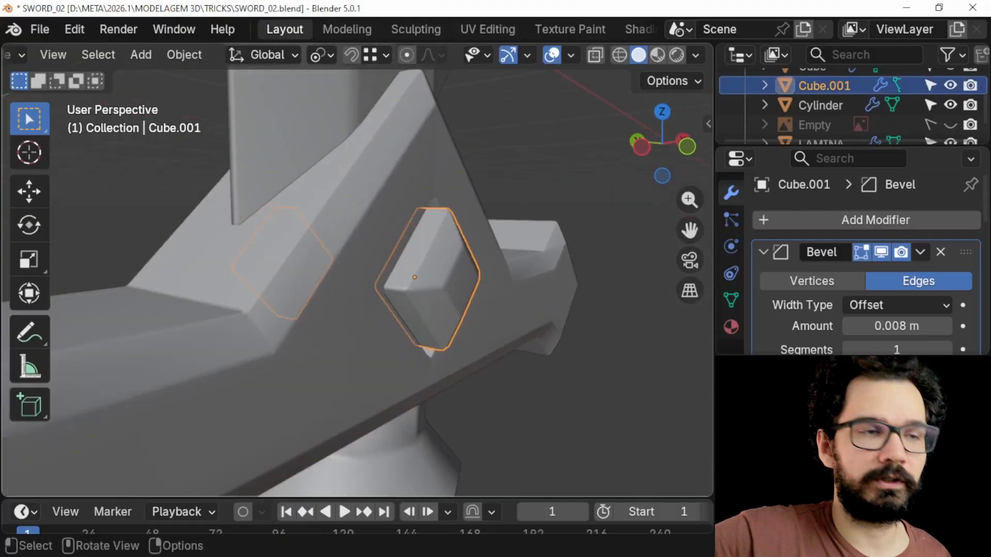
pyautogui.moveTo(356, 279); pyautogui.dragTo(263, 283, button='middle')
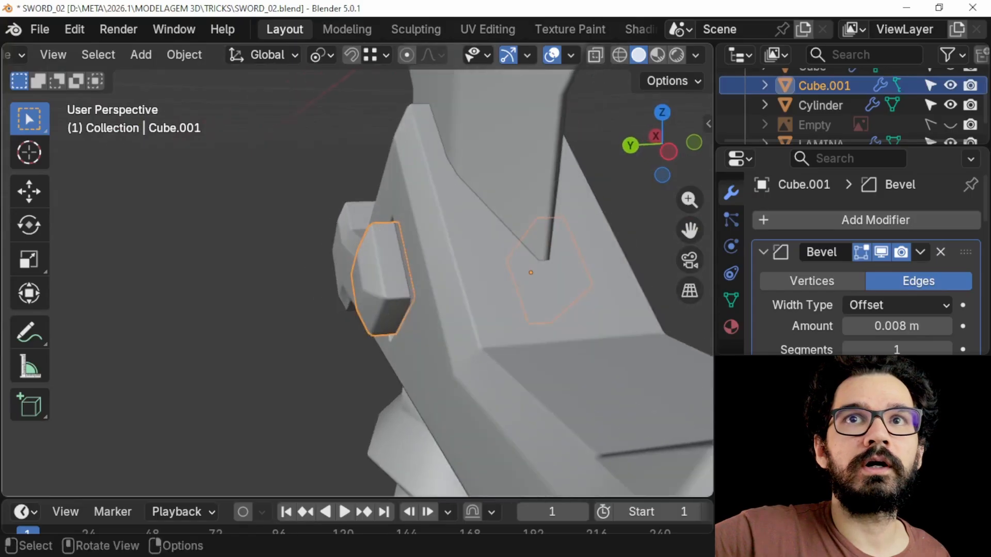
pyautogui.moveTo(362, 279); pyautogui.dragTo(323, 280, button='middle')
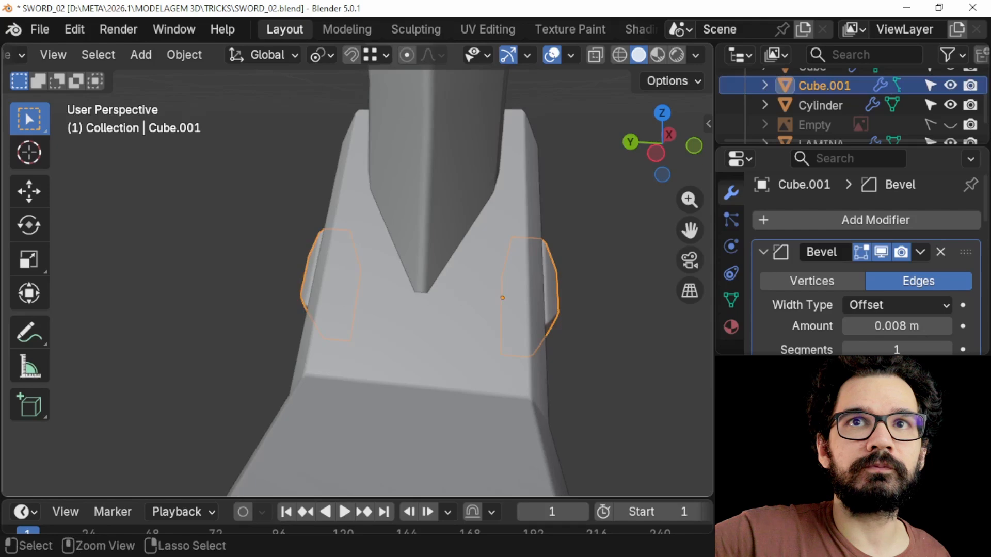
pyautogui.hotkey('ctrl', 'z')
# In the gem object's mesh, select the linked geometry of the duplicate gem on the guard's opposite side and delete it.
pyautogui.moveTo(331, 279); pyautogui.dragTo(391, 280, button='middle')
pyautogui.press('Tab')
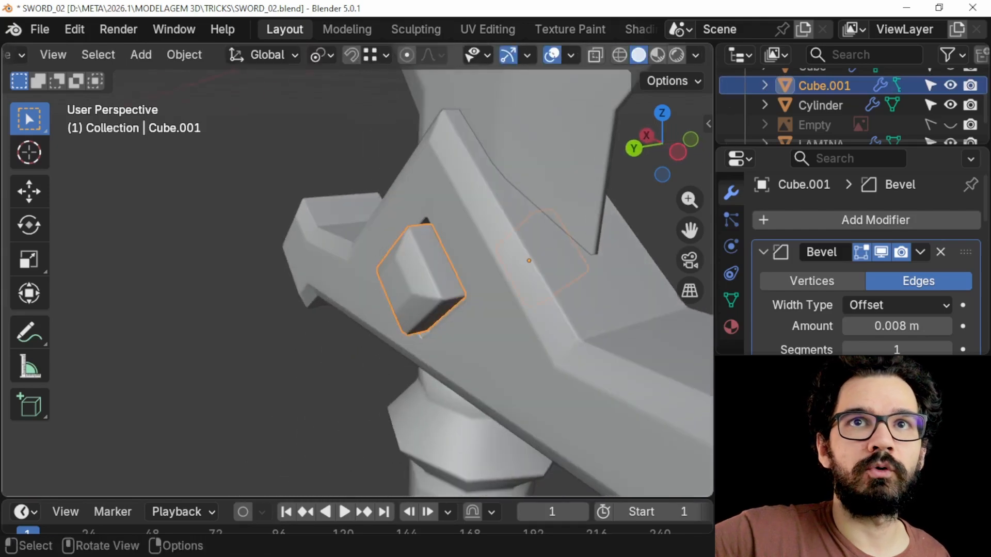
pyautogui.press('Tab')
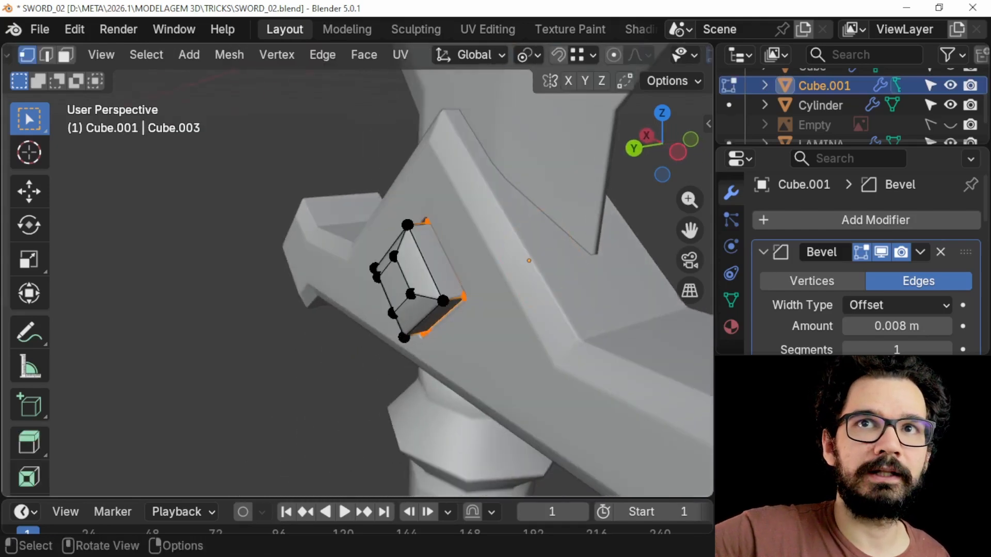
pyautogui.press('l')
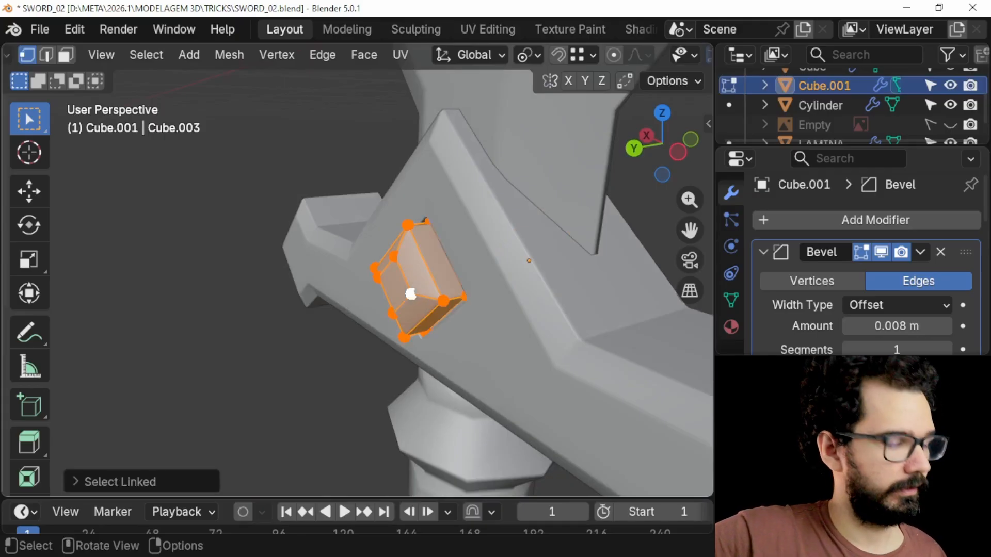
pyautogui.press('x')
pyautogui.click(411, 161)
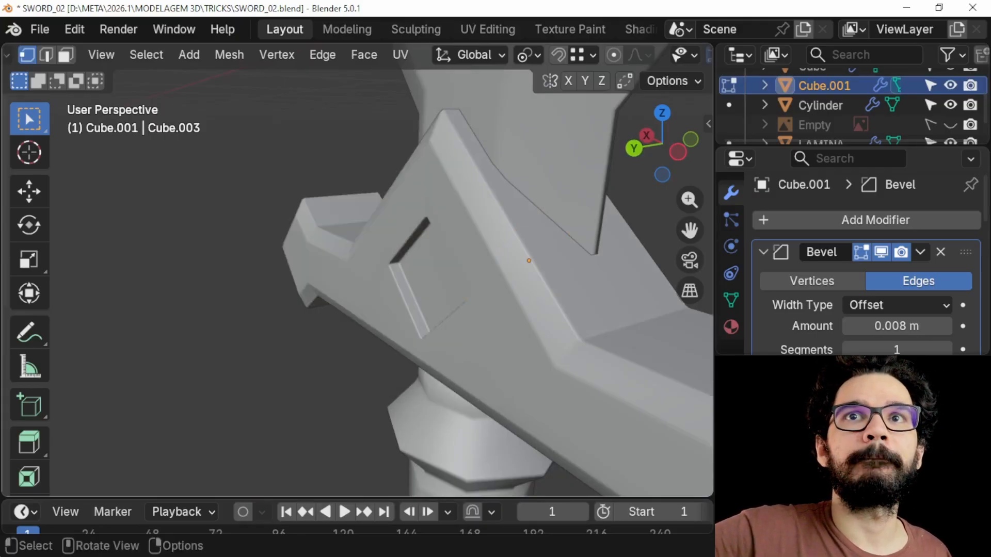
pyautogui.hotkey('ctrl', 'z')
pyautogui.moveTo(356, 279); pyautogui.dragTo(439, 279, button='middle')
pyautogui.press('Tab')
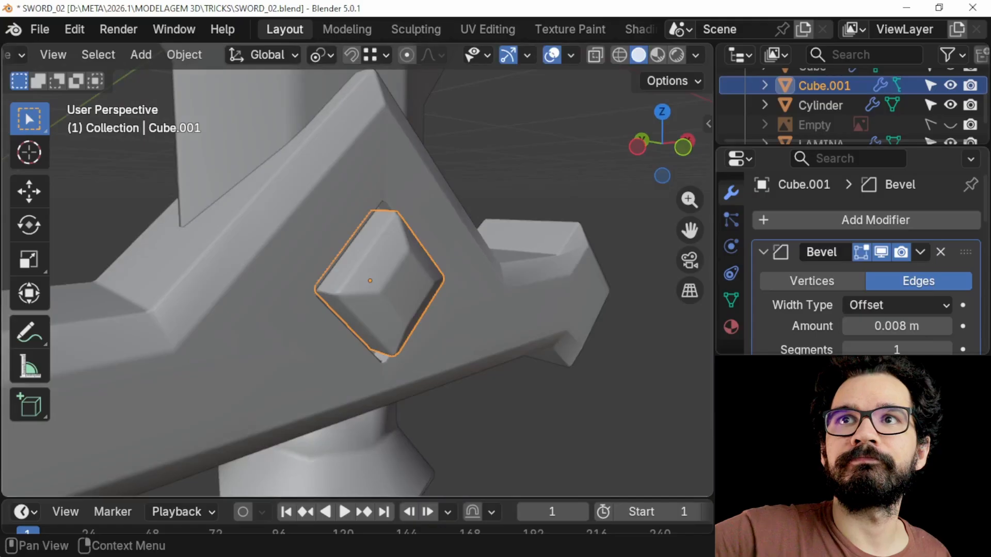
# Add a Mirror modifier to the gem on the Y axis only, with the guard (Cube) as mirror object.
pyautogui.click(795, 217)
pyautogui.click(795, 216)
pyautogui.write('MIRR')
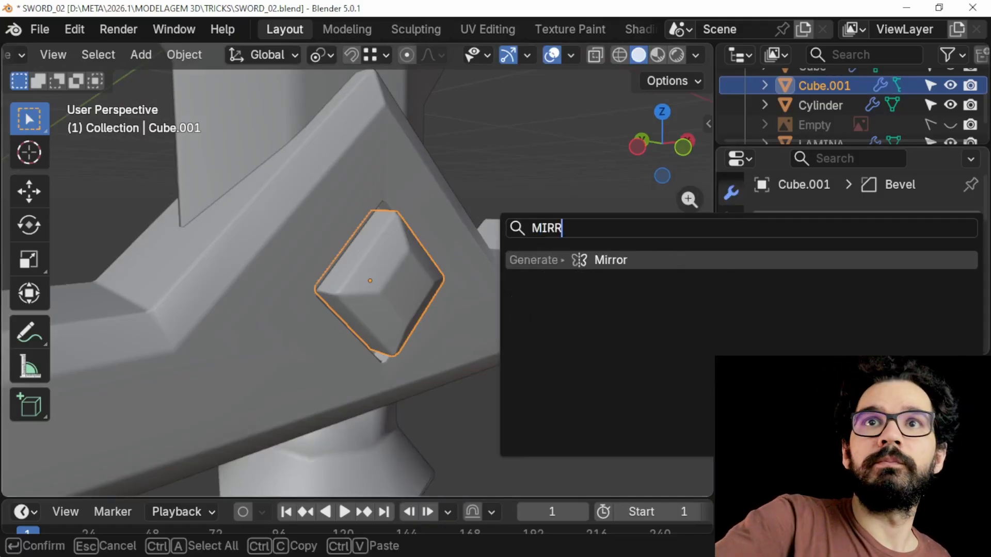
pyautogui.write('O')
pyautogui.press('Return')
pyautogui.scroll(-10, 868, 258)
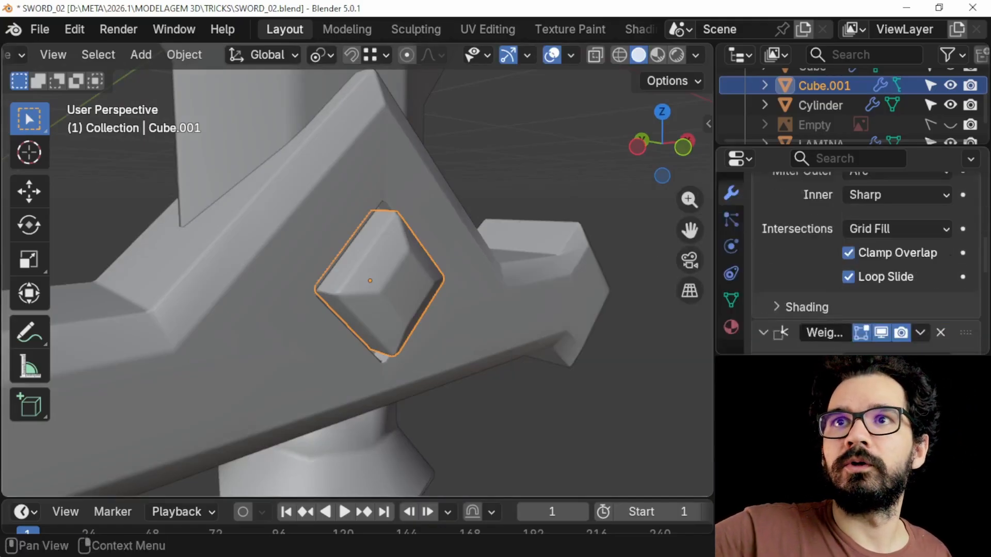
pyautogui.scroll(-4, 867, 258)
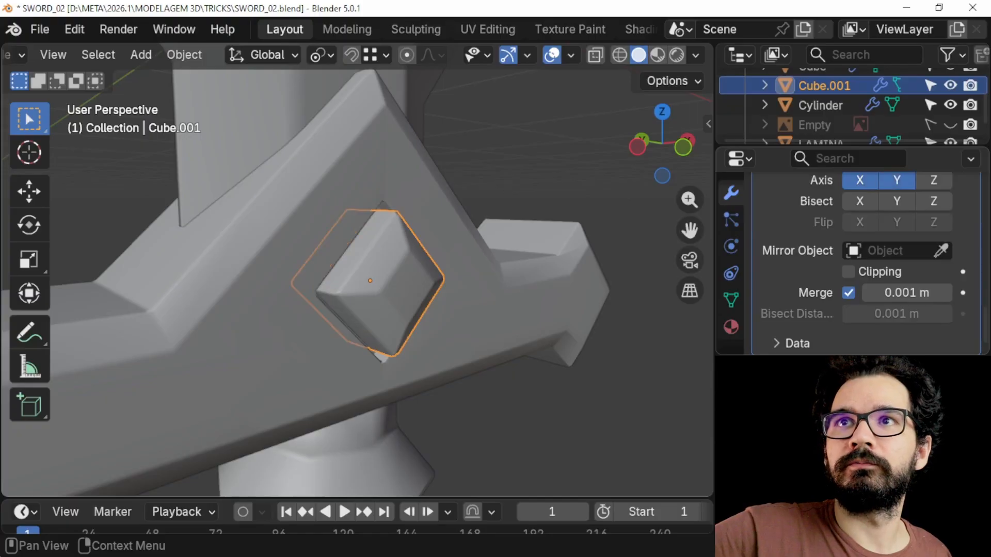
pyautogui.click(225, 269)
pyautogui.moveTo(227, 276)
pyautogui.mouseDown(button='middle')
pyautogui.moveTo(320, 278)
pyautogui.moveTo(232, 278)
pyautogui.mouseUp(button='middle')
# Select the gem's whole mesh and move it about 0.021 m along Y, into the guard.
pyautogui.press('Tab')
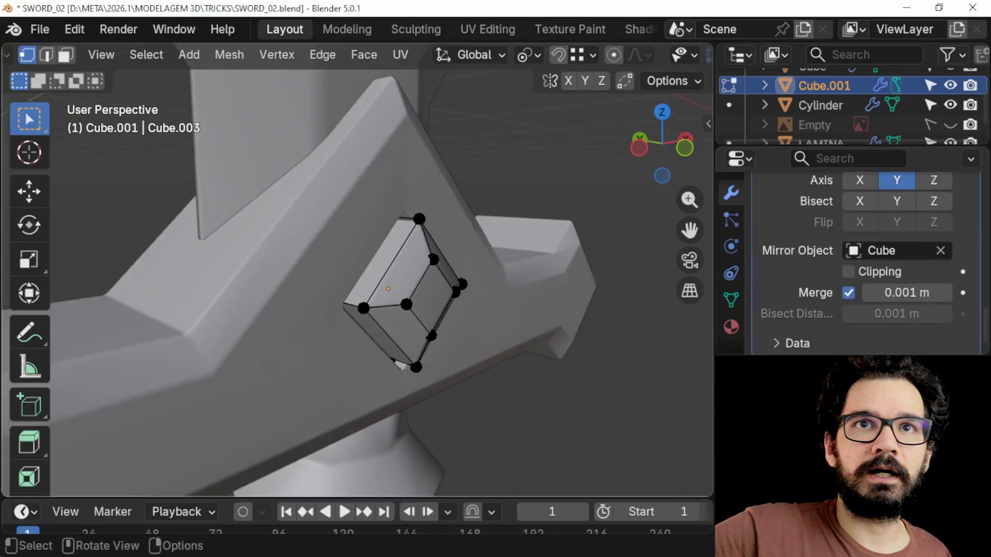
pyautogui.press('a')
pyautogui.press('g')
pyautogui.press('y')
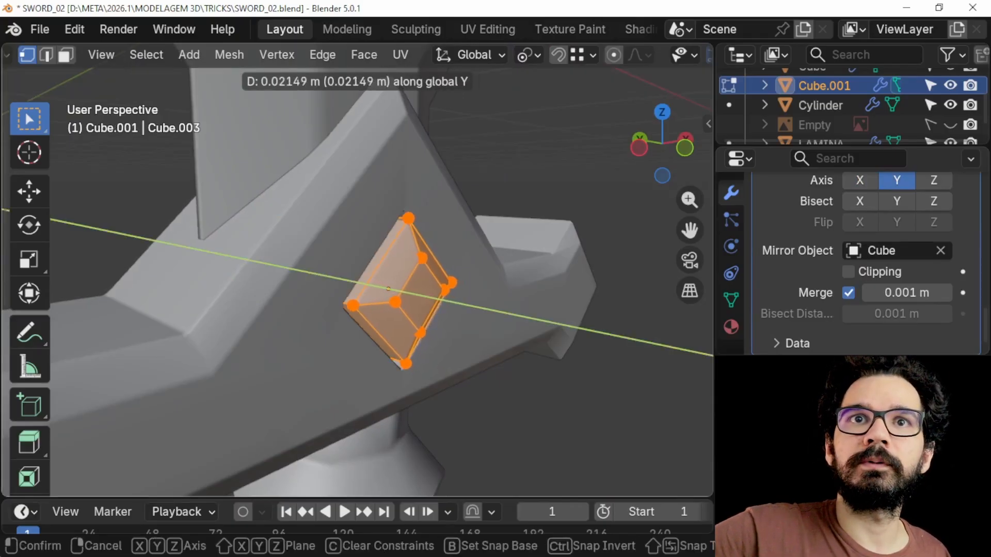
pyautogui.click(392, 289)
pyautogui.press('Tab')
pyautogui.scroll(-4, 392, 289)
pyautogui.moveTo(392, 289); pyautogui.dragTo(340, 287, button='middle')
pyautogui.scroll(5, 310, 284)
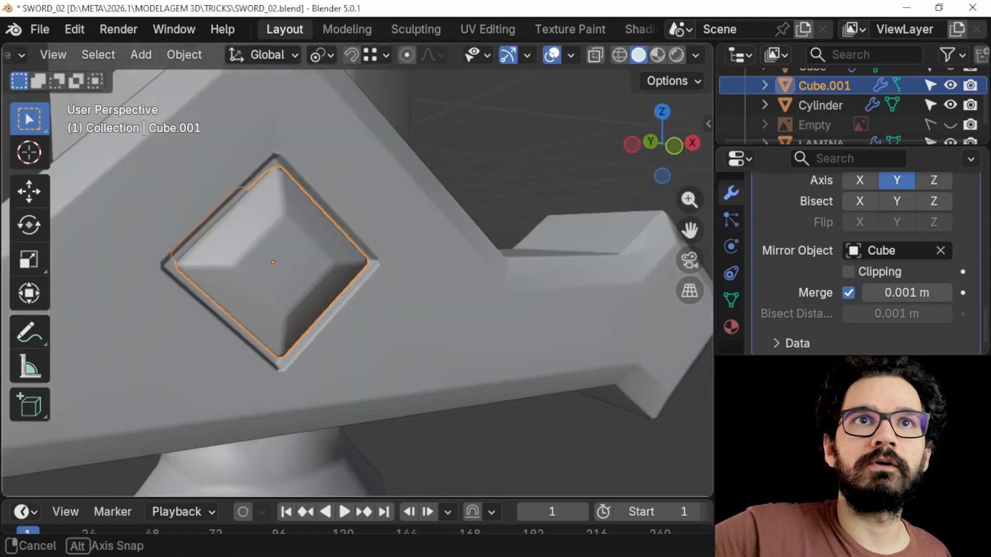
# Scale the gem's mesh up by about 1.09 to fill its recess and check it in Object Mode.
pyautogui.press('Tab')
pyautogui.press('s')
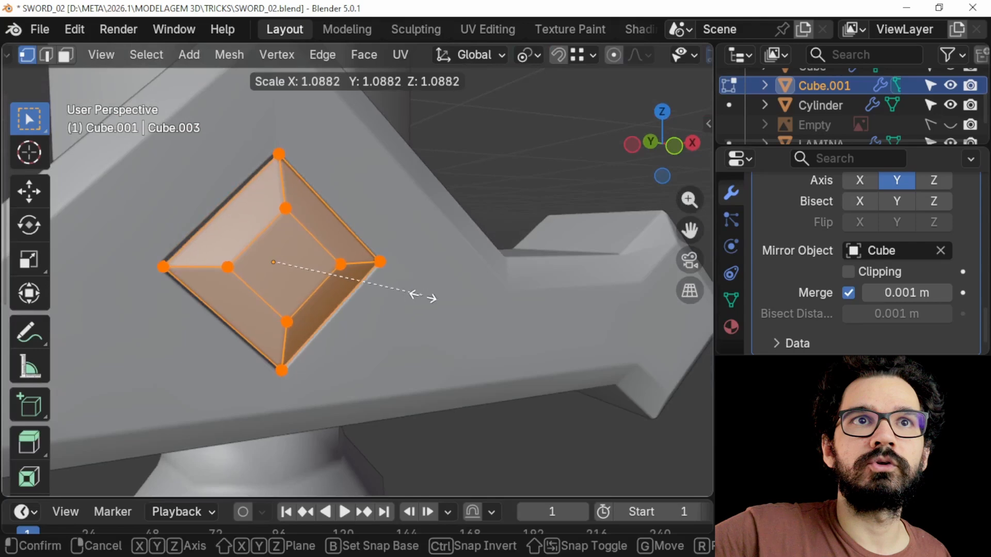
pyautogui.click(408, 296)
pyautogui.press('Tab')
pyautogui.scroll(-4, 361, 269)
pyautogui.moveTo(361, 269); pyautogui.dragTo(384, 275, button='middle')
pyautogui.scroll(2, 335, 279)
pyautogui.click(445, 278)
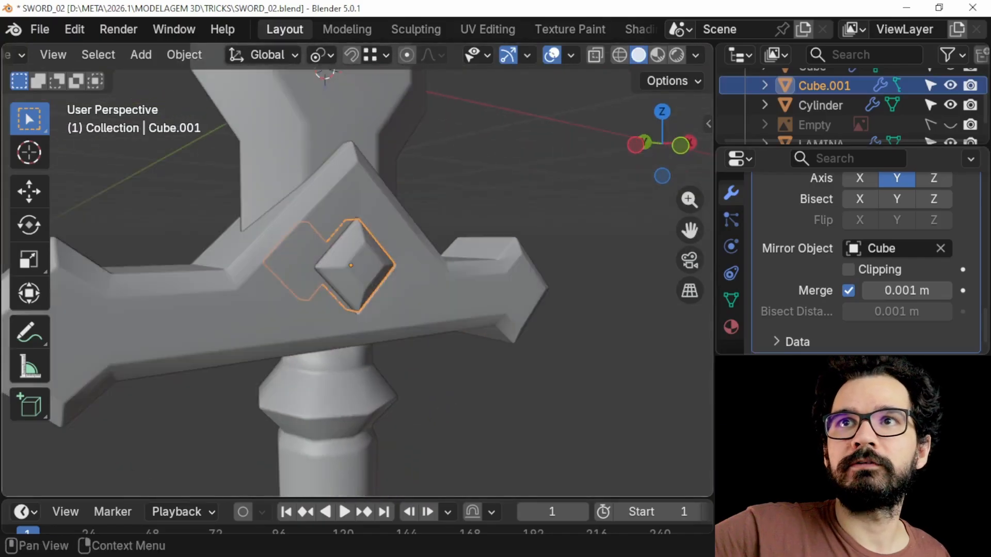
# Apply the gem's Mirror modifier, check the result on the guard, and save the file.
pyautogui.scroll(1, 900, 292)
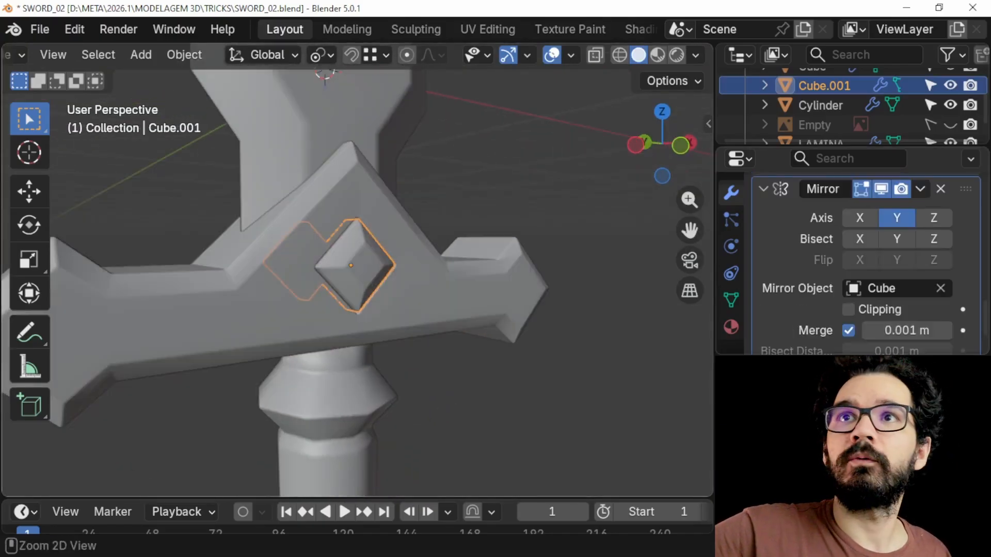
pyautogui.click(921, 189)
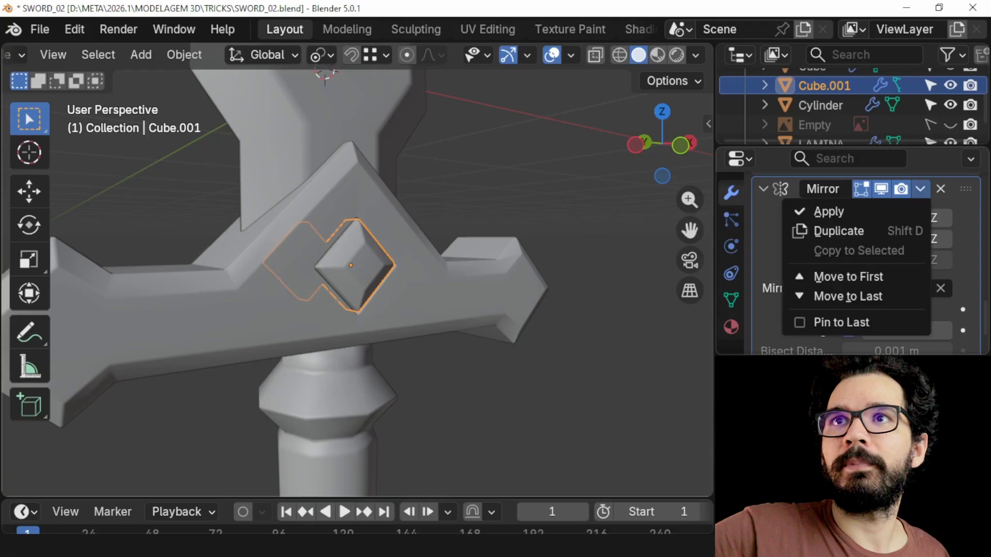
pyautogui.click(765, 211)
pyautogui.moveTo(444, 279)
pyautogui.mouseDown(button='middle')
pyautogui.moveTo(387, 279)
pyautogui.moveTo(436, 280)
pyautogui.mouseUp(button='middle')
pyautogui.press('Tab')
pyautogui.press('Tab')
pyautogui.hotkey('alt', 'a')
pyautogui.scroll(-2, 357, 271)
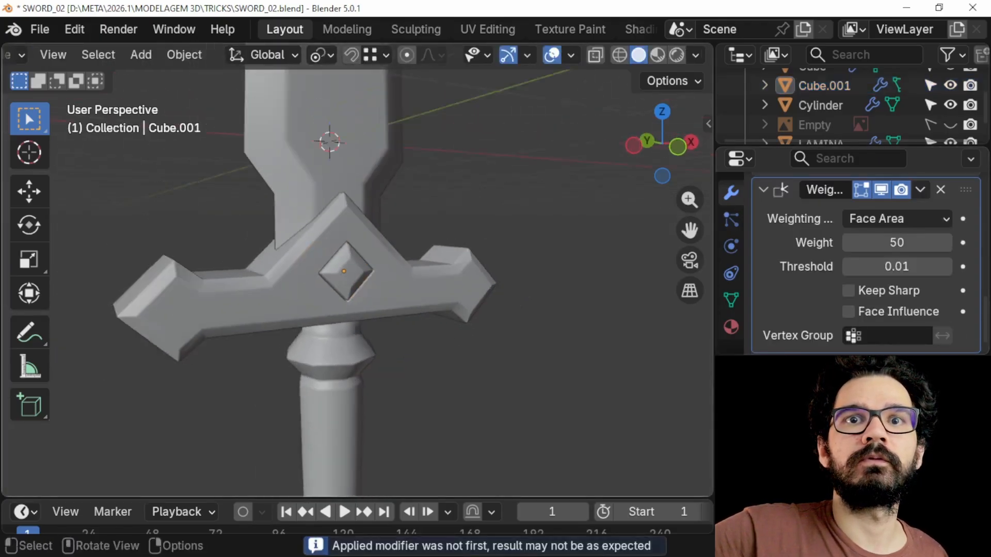
pyautogui.scroll(-2, 358, 279)
pyautogui.moveTo(413, 279)
pyautogui.mouseDown(button='middle')
pyautogui.moveTo(320, 285)
pyautogui.moveTo(418, 289)
pyautogui.mouseUp(button='middle')
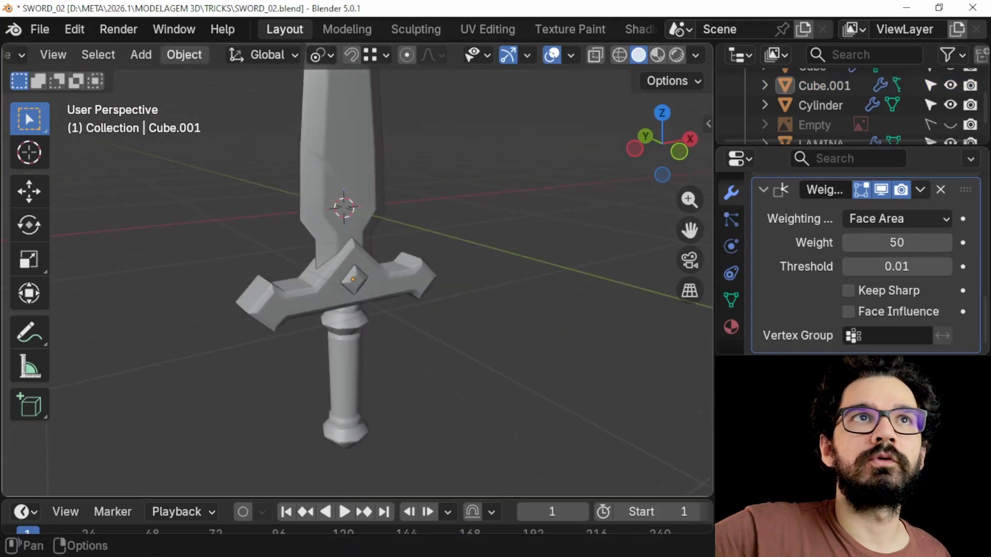
pyautogui.click(39, 29)
pyautogui.click(67, 156)
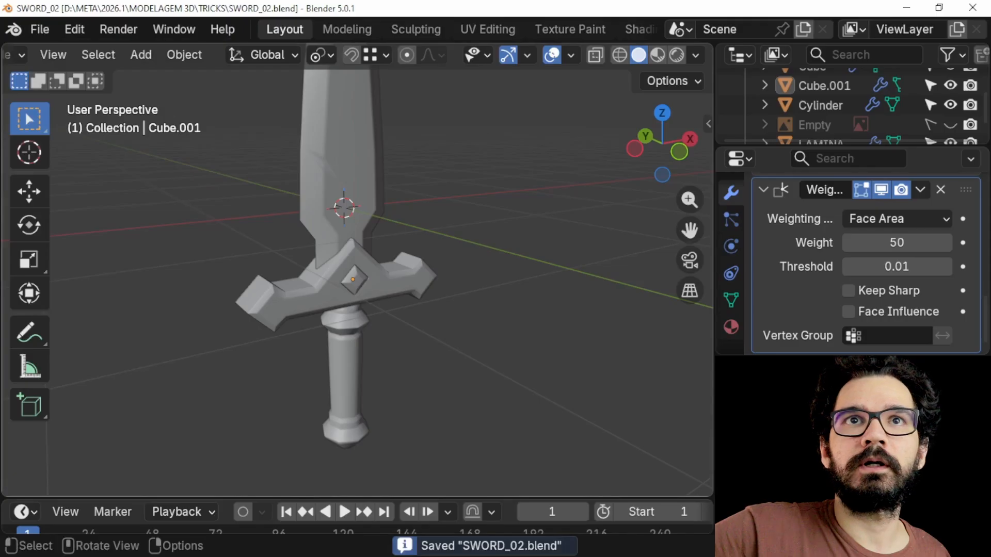
# Apply all modifiers, including Bevel and Weighted Normal, on the blade (LAMINA) and the gem (Cube.001).
pyautogui.click(823, 142)
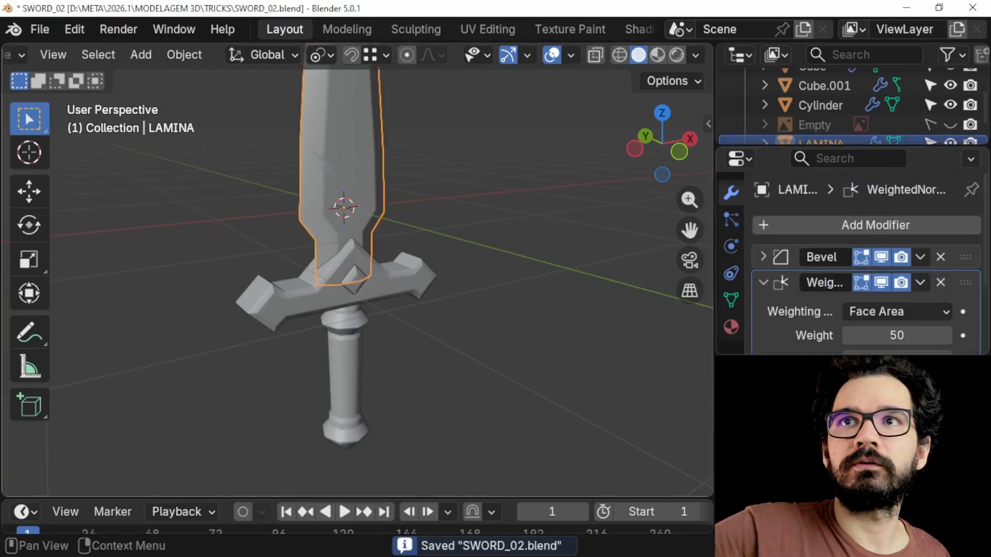
pyautogui.hotkey('ctrl', 'a')
pyautogui.hotkey('ctrl', 'a')
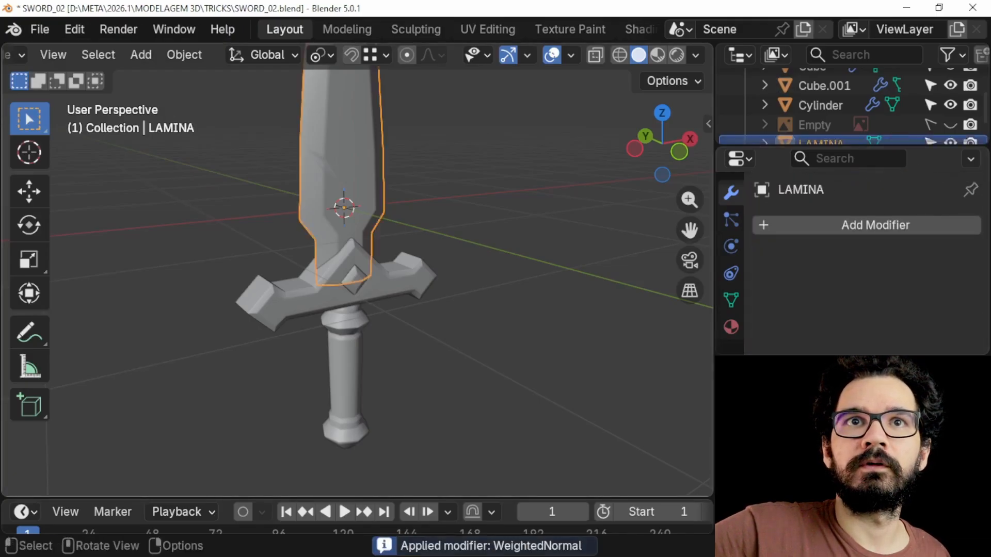
pyautogui.click(355, 280)
pyautogui.hotkey('ctrl', 'a')
pyautogui.hotkey('ctrl', 'a')
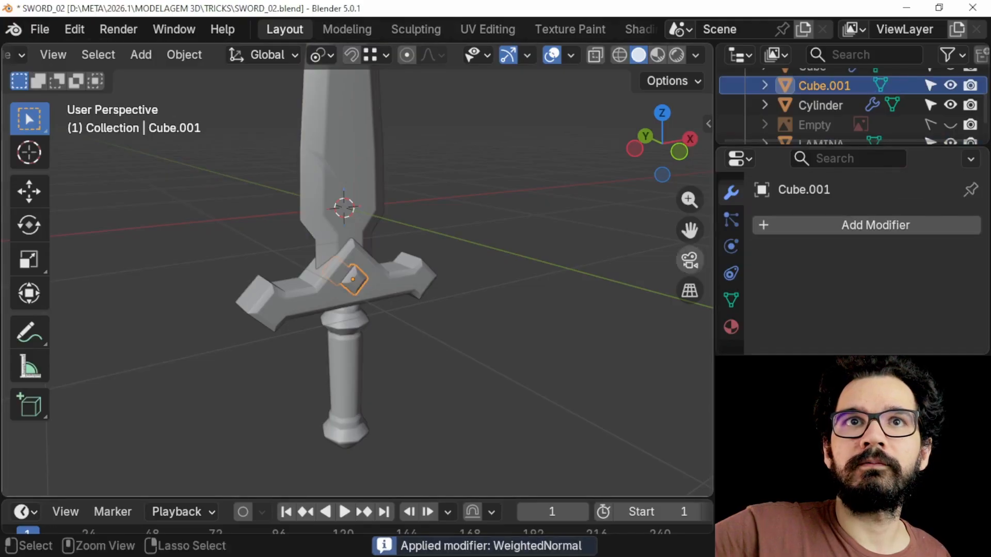
# Apply the remaining modifiers, including Weighted Normal, on the guard (Cube) and the grip (Cylinder).
pyautogui.click(385, 285)
pyautogui.hotkey('ctrl', 'a')
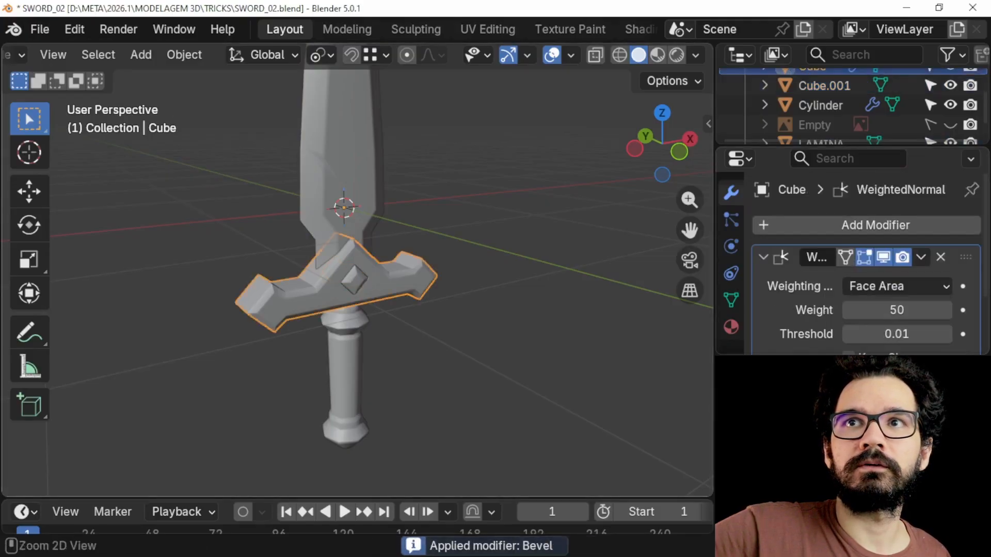
pyautogui.hotkey('ctrl', 'a')
pyautogui.click(349, 356)
pyautogui.hotkey('ctrl', 'a')
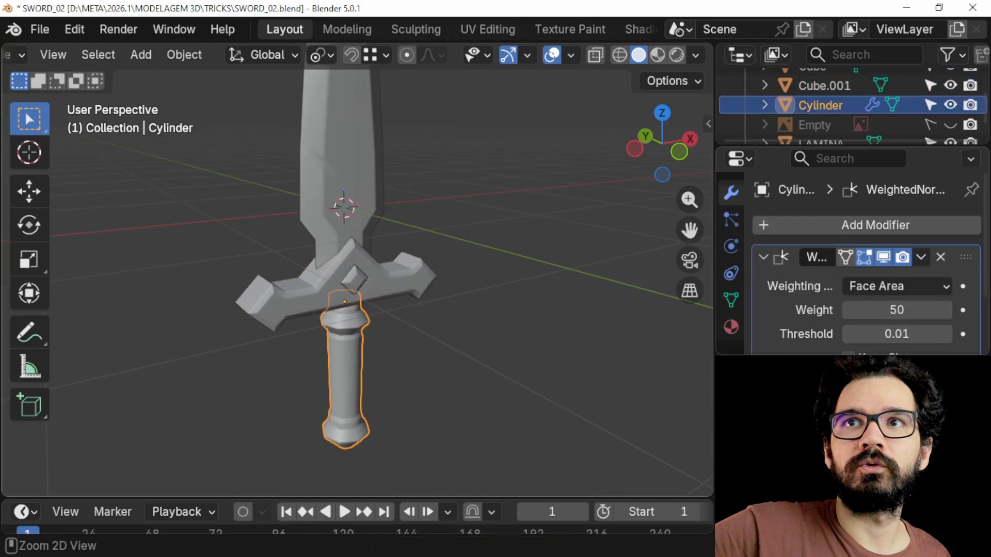
pyautogui.hotkey('ctrl', 'a')
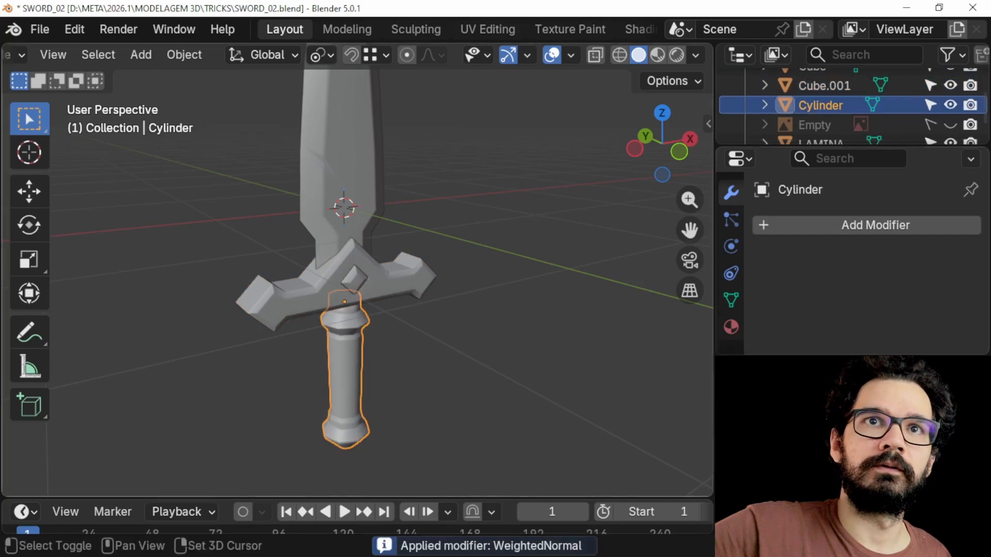
# Join the grip, guard and gem into the blade object, with LAMINA as the active object.
pyautogui.keyDown('shift'); pyautogui.click(325, 296); pyautogui.keyUp('shift')
pyautogui.keyDown('shift'); pyautogui.click(353, 279); pyautogui.keyUp('shift')
pyautogui.keyDown('shift'); pyautogui.click(345, 181); pyautogui.keyUp('shift')
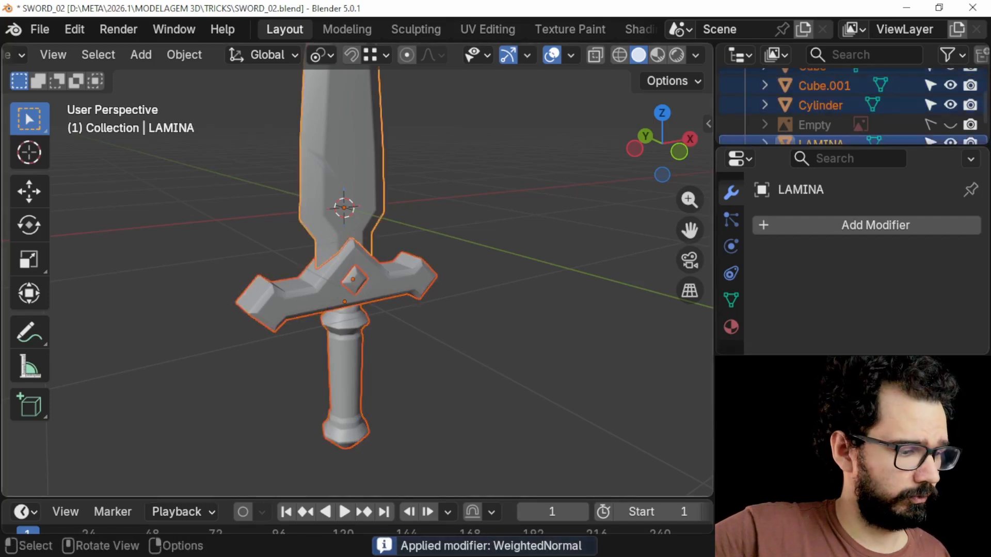
pyautogui.hotkey('ctrl', 'j')
pyautogui.moveTo(362, 258); pyautogui.dragTo(391, 288, button='middle')
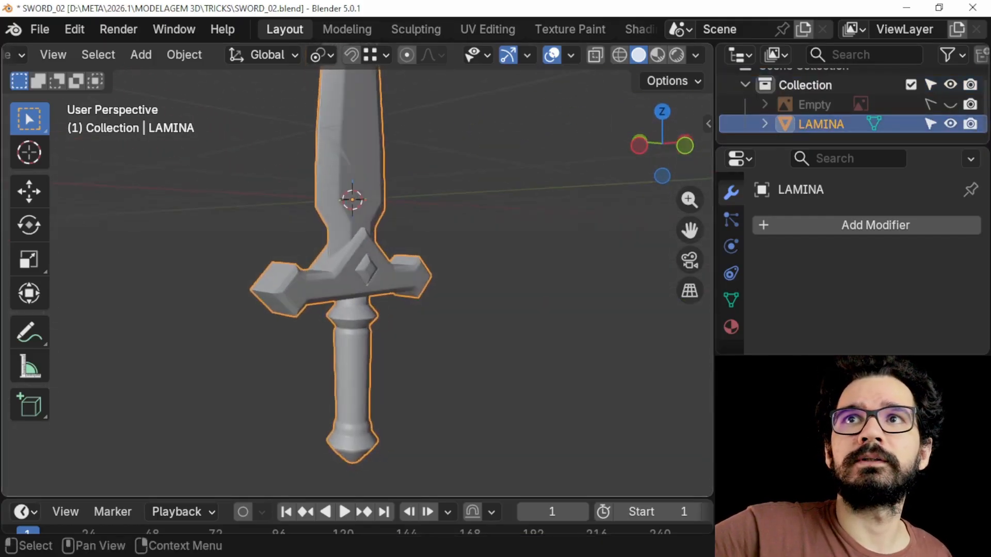
# Rename the joined sword object as ADAGA.
pyautogui.doubleClick(822, 124)
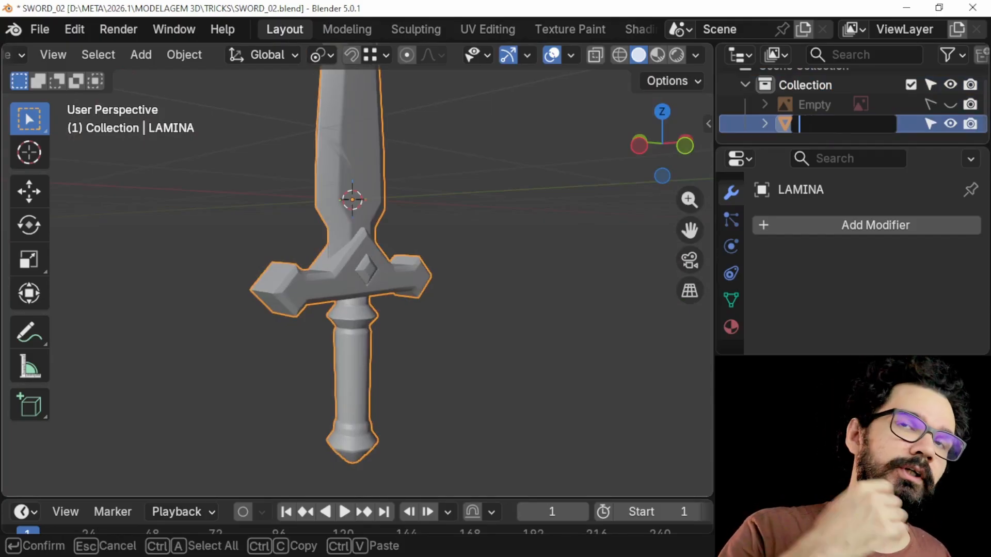
pyautogui.write('ADAGA')
pyautogui.press('Return')
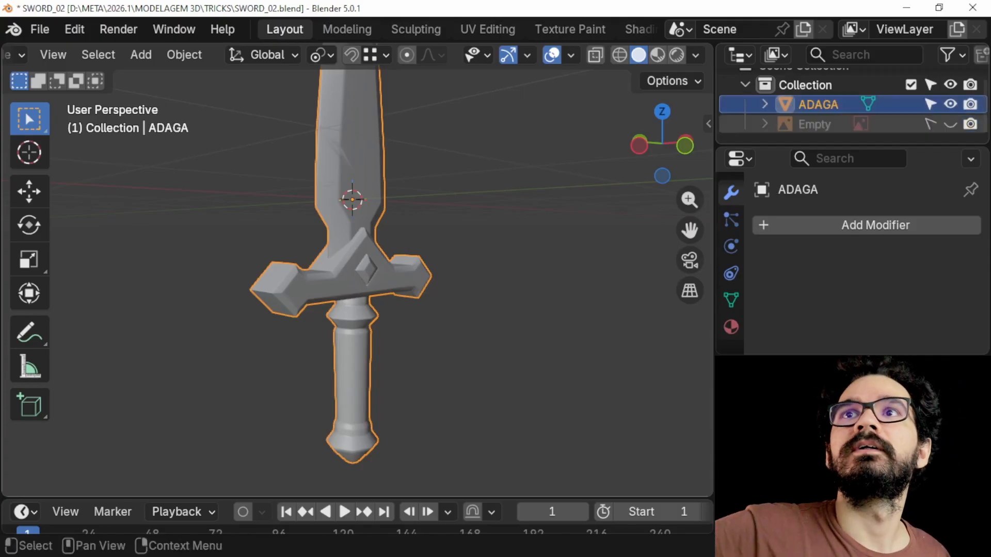
# In the joined mesh, select the grip's top cap hidden inside the guard using X-ray and delete it.
pyautogui.moveTo(258, 289); pyautogui.dragTo(376, 209, button='middle')
pyautogui.scroll(5, 372, 199)
pyautogui.press('Tab')
pyautogui.scroll(4, 364, 268)
pyautogui.keyDown('alt'); pyautogui.click(362, 262); pyautogui.keyUp('alt')
pyautogui.hotkey('alt', 'z')
pyautogui.moveTo(361, 258); pyautogui.dragTo(391, 281, button='middle')
pyautogui.keyDown('alt'); pyautogui.click(397, 338); pyautogui.keyUp('alt')
pyautogui.keyDown('alt'); pyautogui.click(368, 338); pyautogui.keyUp('alt')
pyautogui.moveTo(368, 340); pyautogui.dragTo(345, 351, button='middle')
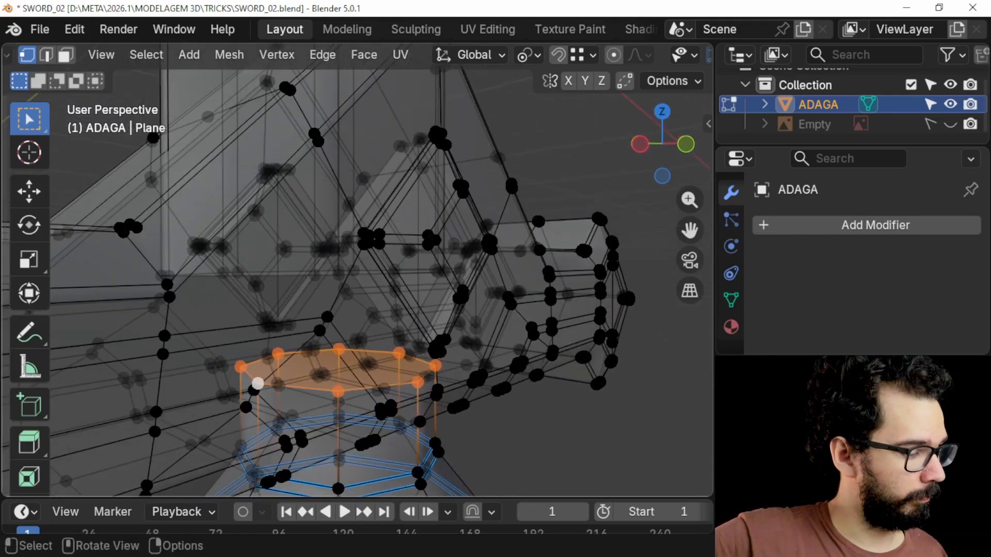
pyautogui.press('x')
pyautogui.press('Return')
pyautogui.press('Tab')
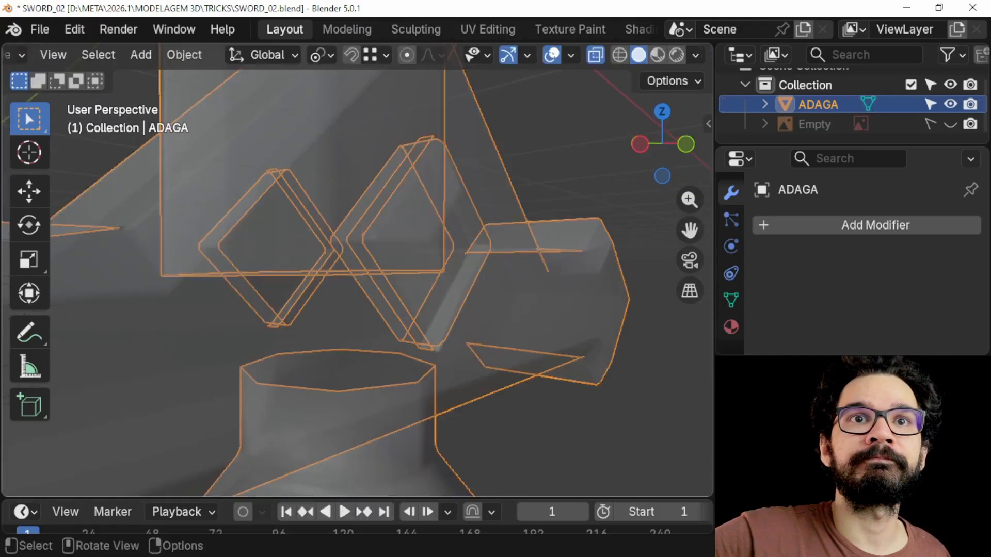
pyautogui.hotkey('alt', 'z')
# Hide the viewport overlays and inspect the whole dagger from below and from the front.
pyautogui.scroll(-5, 356, 279)
pyautogui.moveTo(351, 320); pyautogui.dragTo(102, 316, button='middle')
pyautogui.scroll(-3, 356, 279)
pyautogui.moveTo(309, 289); pyautogui.dragTo(282, 277, button='middle')
pyautogui.hotkey('shift', 'alt', 'z')
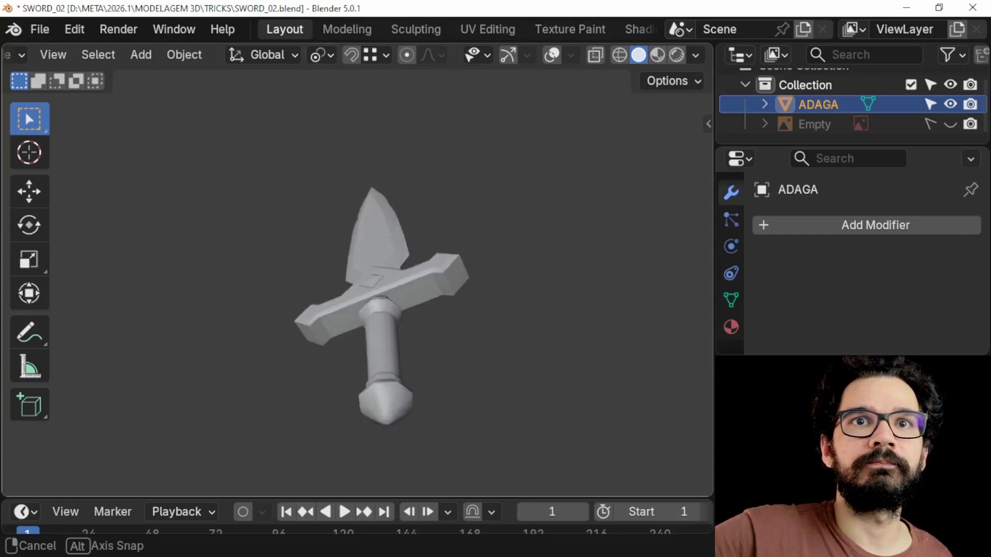
pyautogui.moveTo(413, 278); pyautogui.dragTo(399, 339, button='middle')
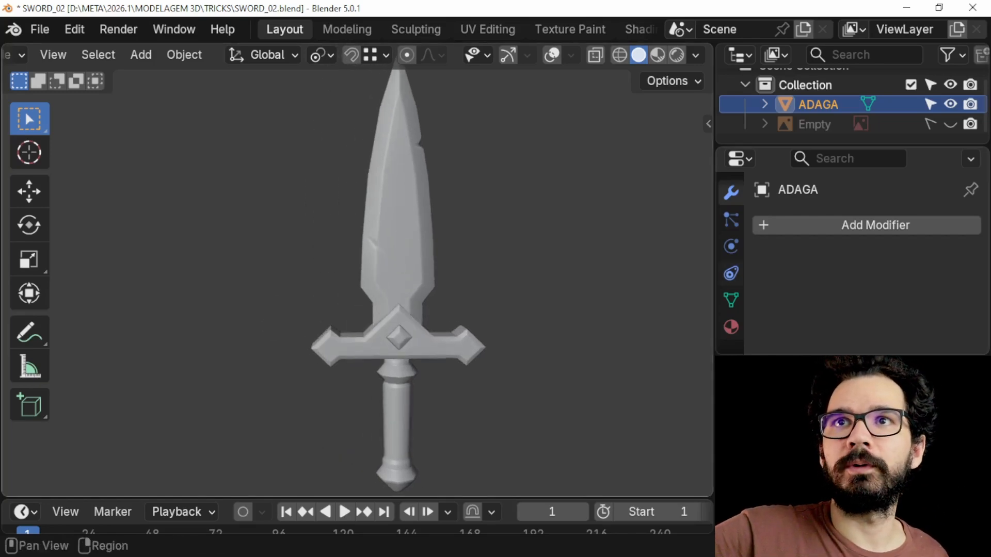
# Switch the viewport's solid shading to MatCap lighting with the reddish-brown clay material.
pyautogui.click(731, 228)
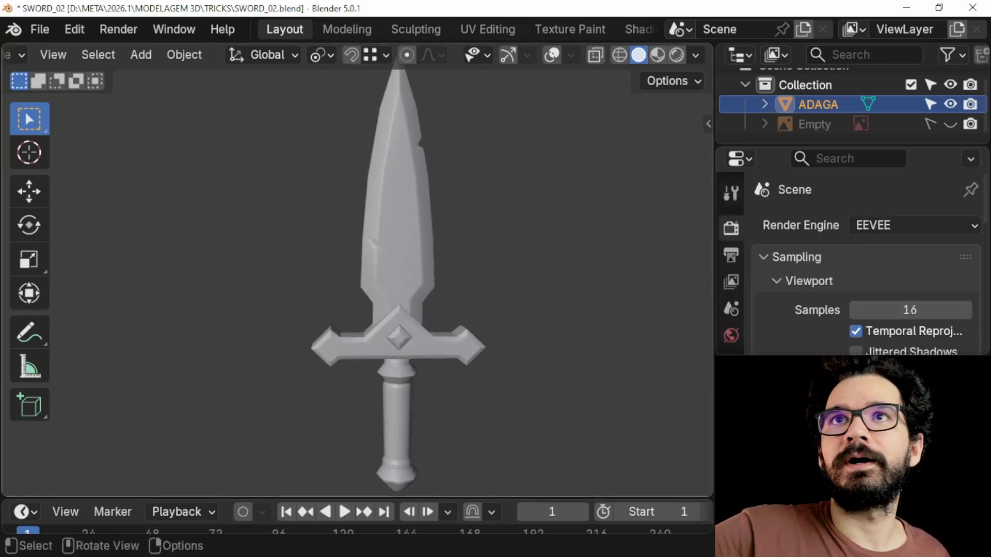
pyautogui.click(696, 55)
pyautogui.click(694, 149)
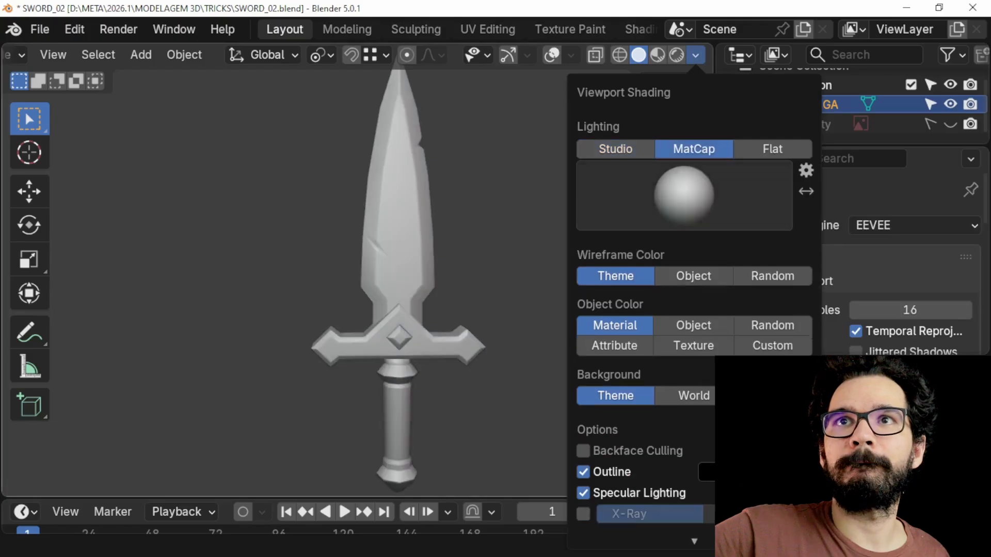
pyautogui.click(684, 195)
pyautogui.click(640, 324)
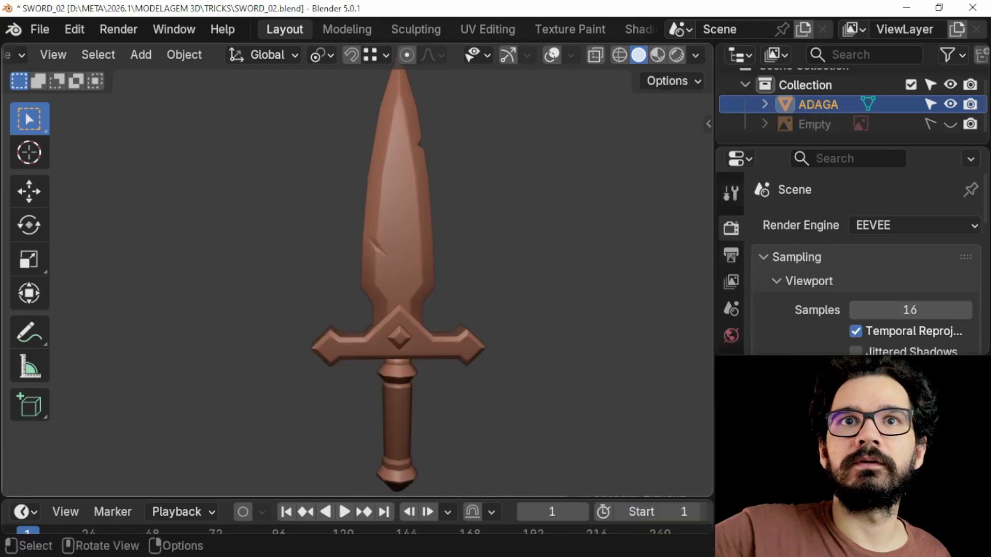
pyautogui.moveTo(465, 268); pyautogui.dragTo(496, 232, button='middle')
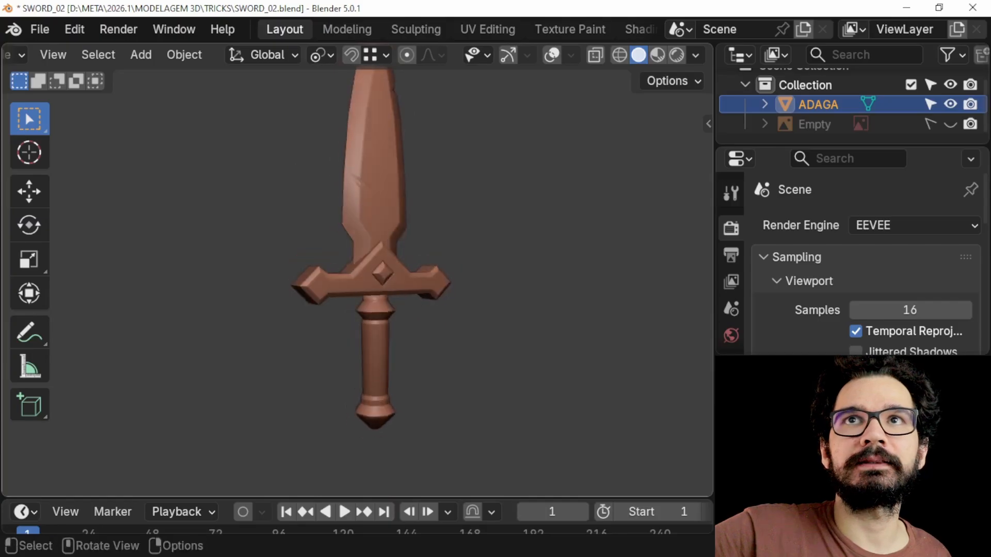
# Try the glossy grey and the dark red MatCaps on the dagger, and return to the reddish-brown clay one.
pyautogui.click(696, 55)
pyautogui.click(684, 196)
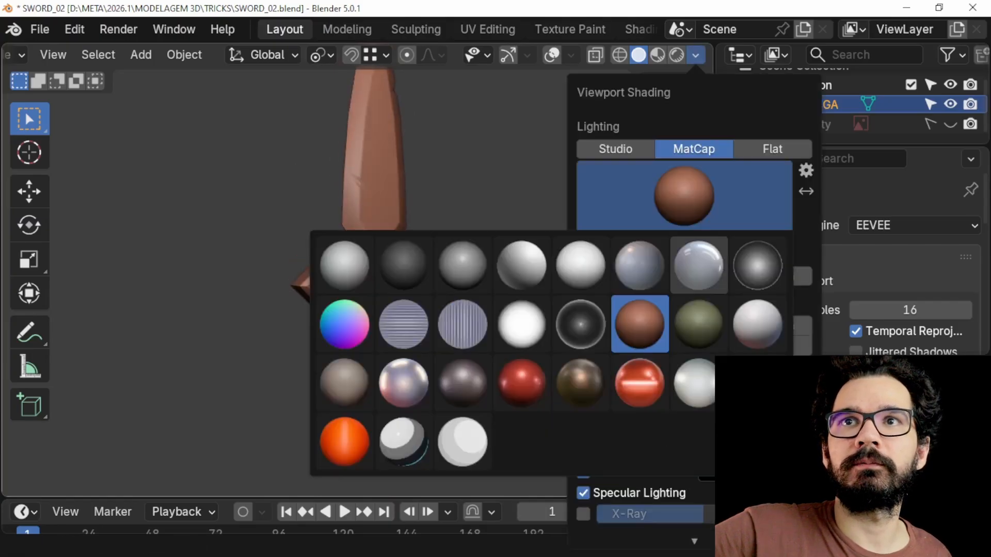
pyautogui.click(699, 265)
pyautogui.moveTo(505, 248); pyautogui.dragTo(469, 202, button='middle')
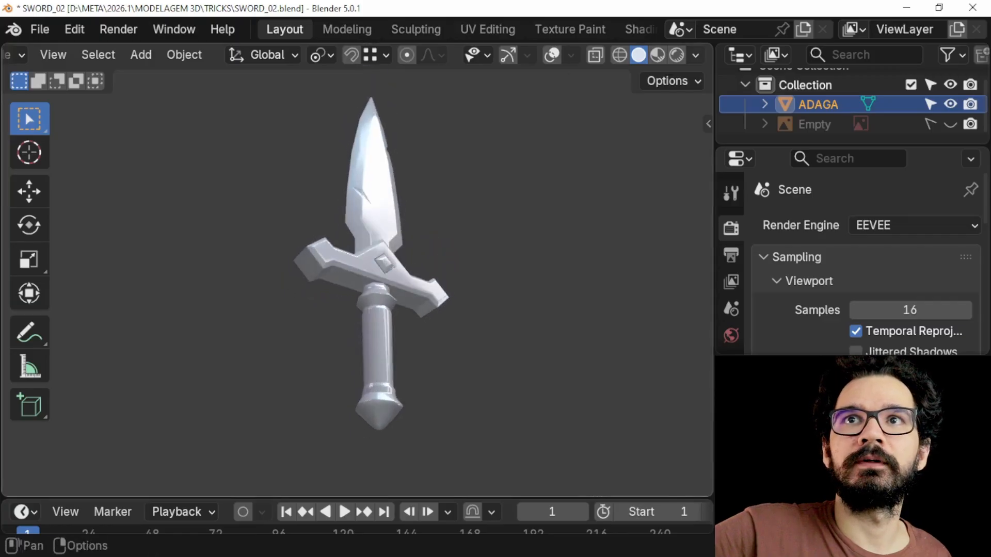
pyautogui.click(696, 54)
pyautogui.click(684, 196)
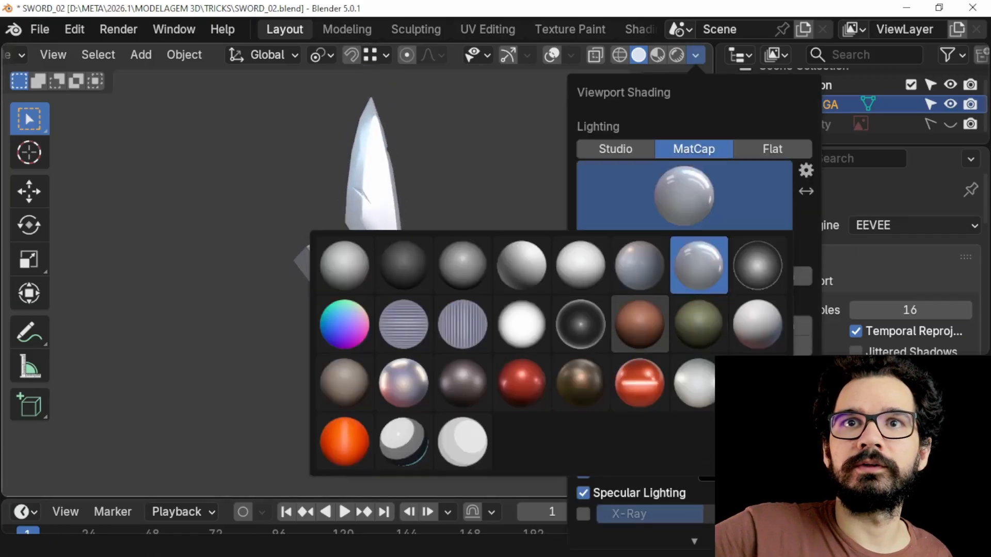
pyautogui.click(522, 382)
pyautogui.click(684, 196)
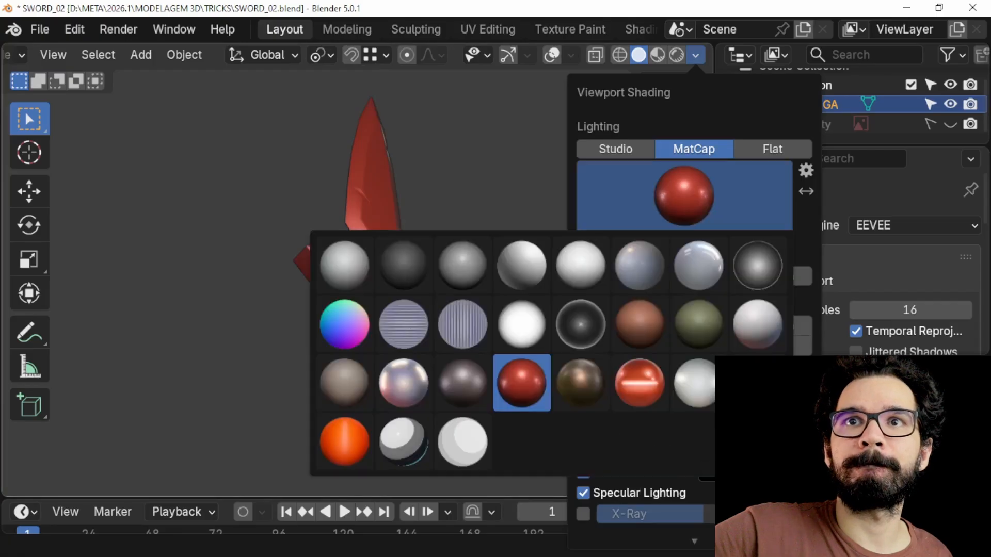
pyautogui.click(639, 324)
pyautogui.moveTo(485, 289); pyautogui.dragTo(513, 274, button='middle')
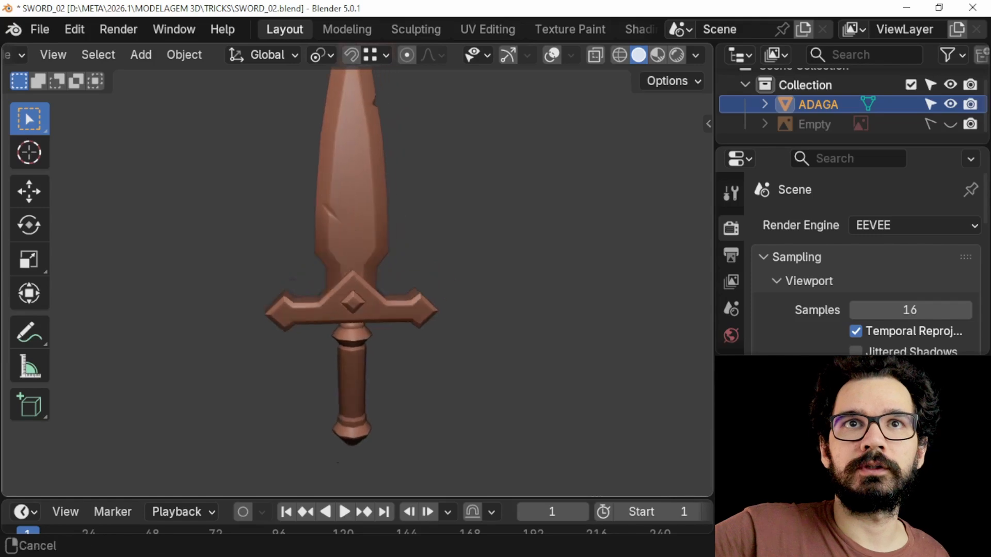